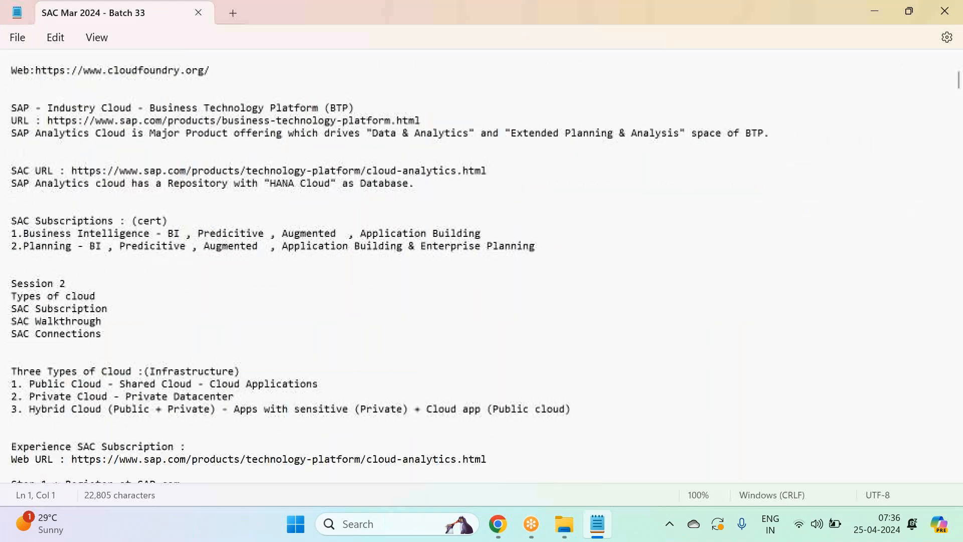
Switch to SAP Analytics Cloud and open the Bank_Marketing_Campaign predictive scenario from the Smart Predict folder of SAC Mar 2024 - Batch 33
scroll(142, 365, down, 20)
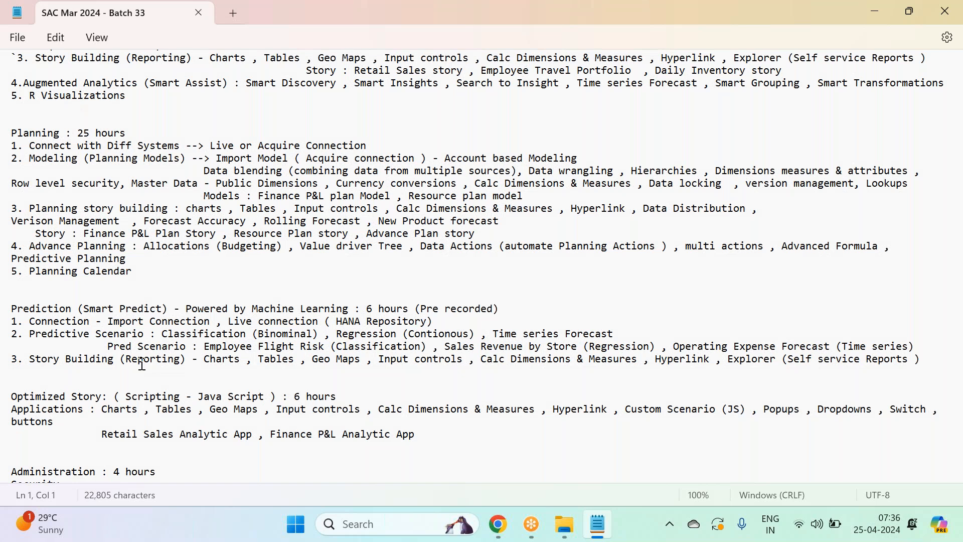
scroll(206, 287, down, 6)
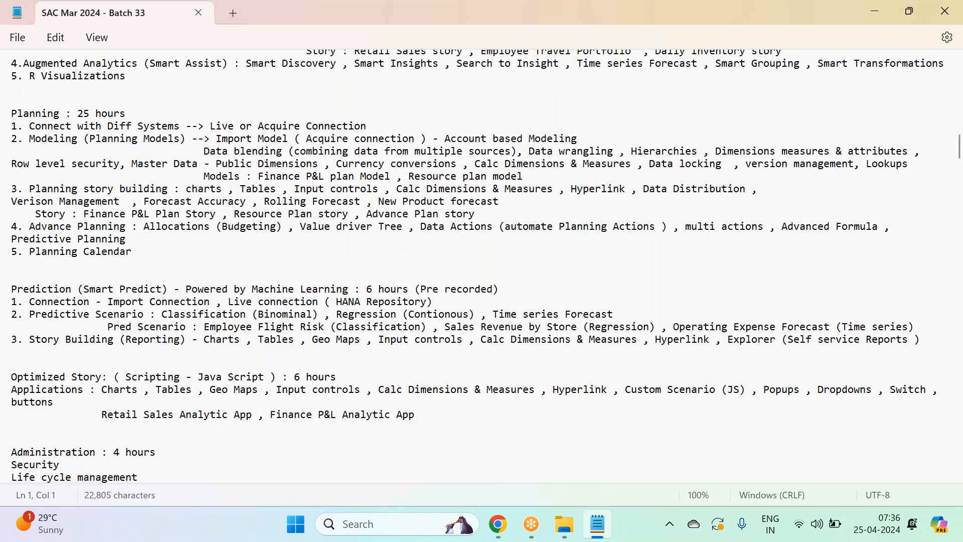
click(494, 532)
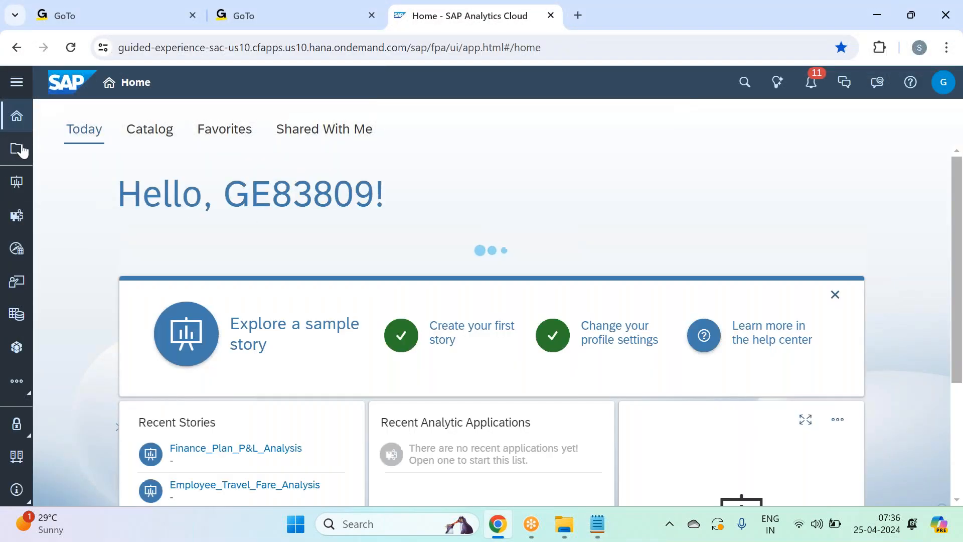
click(16, 148)
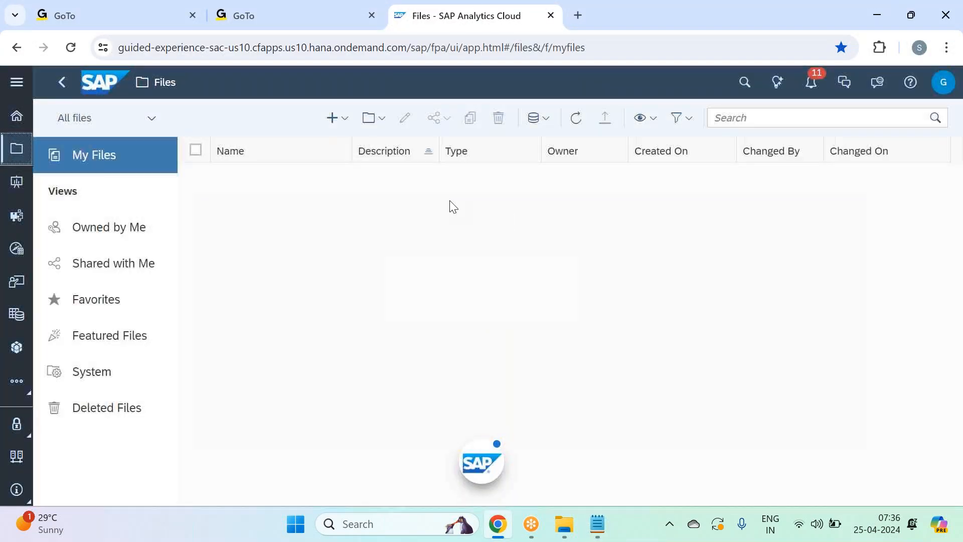
click(246, 260)
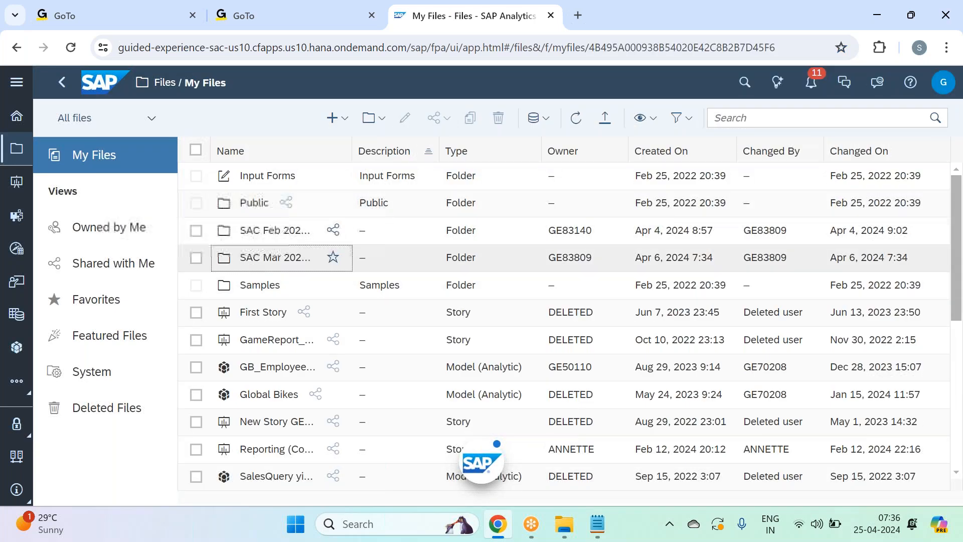
click(258, 203)
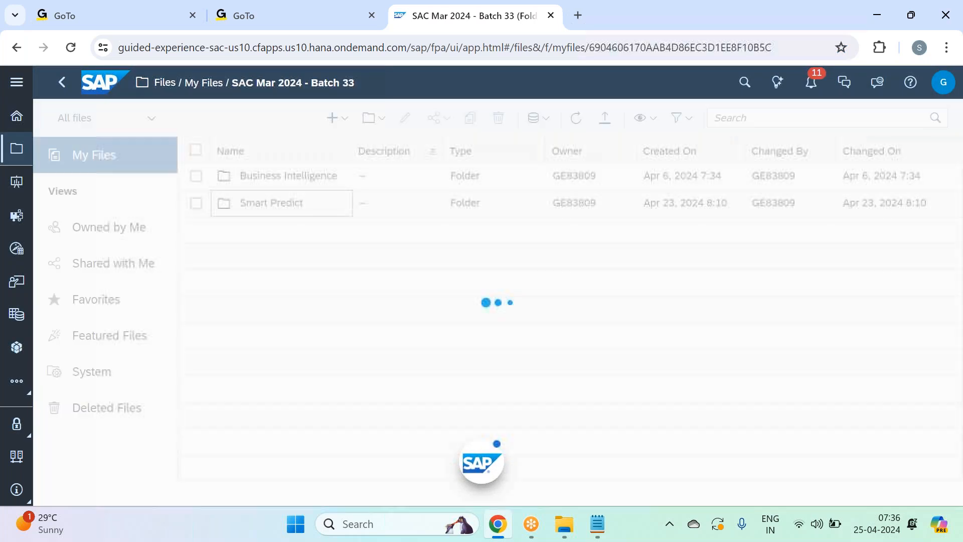
click(276, 202)
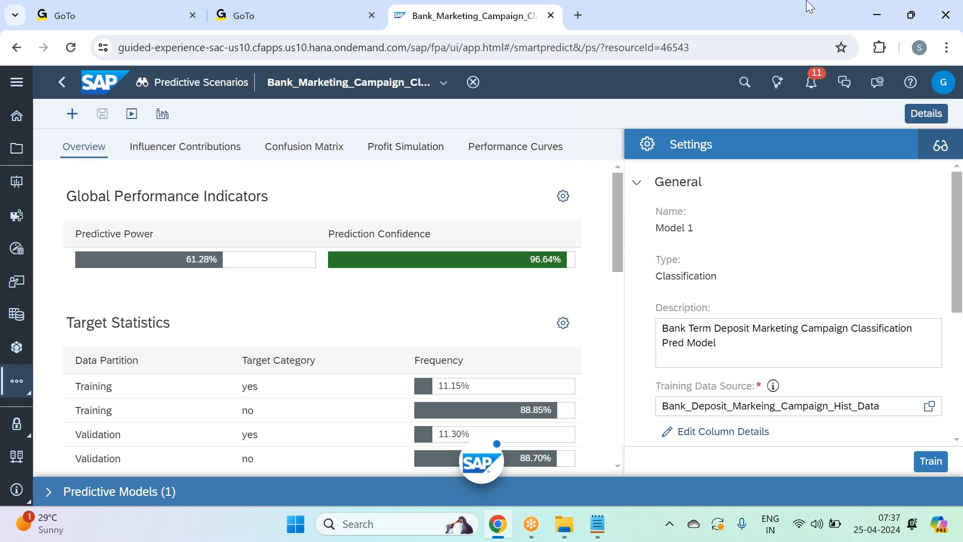
Hide the model's settings details and review its influencer contributions through to the grouped category chart
click(698, 63)
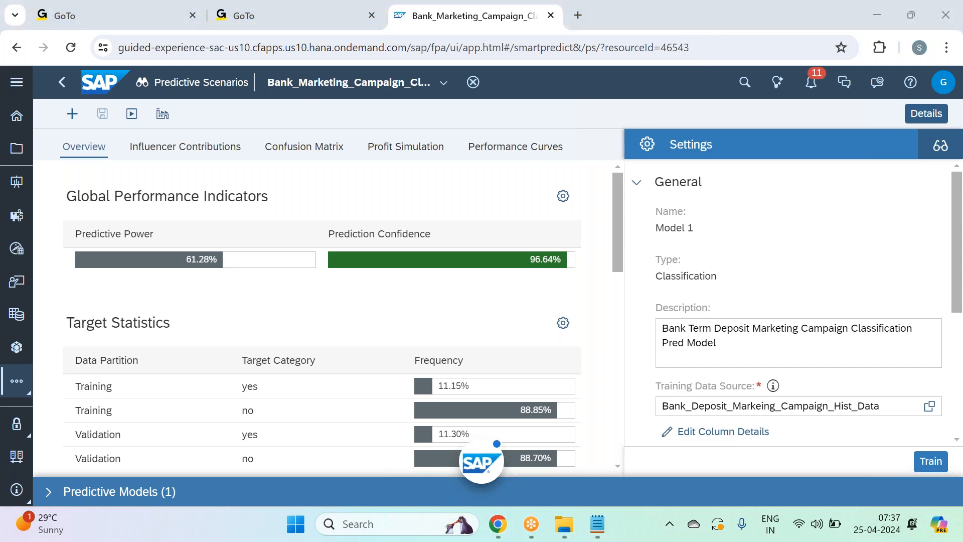
click(926, 113)
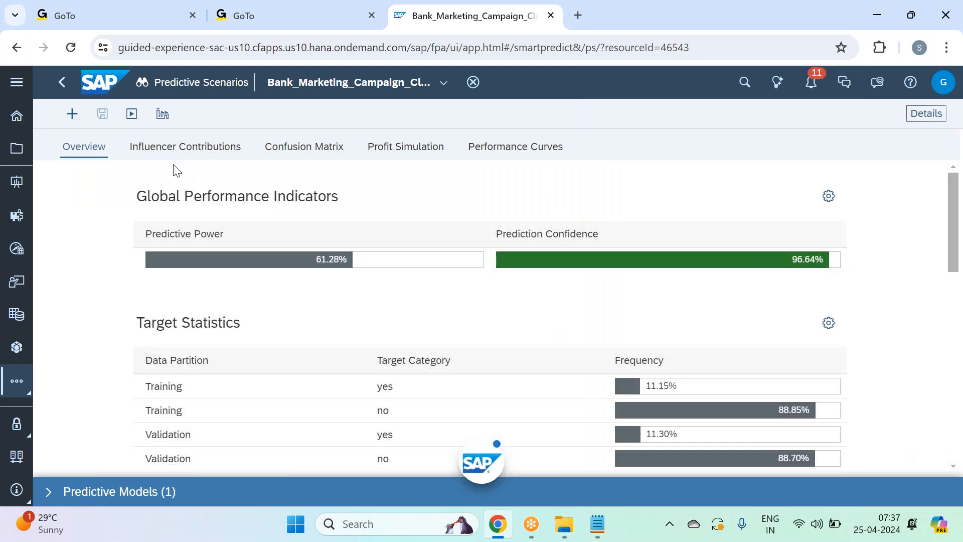
click(175, 146)
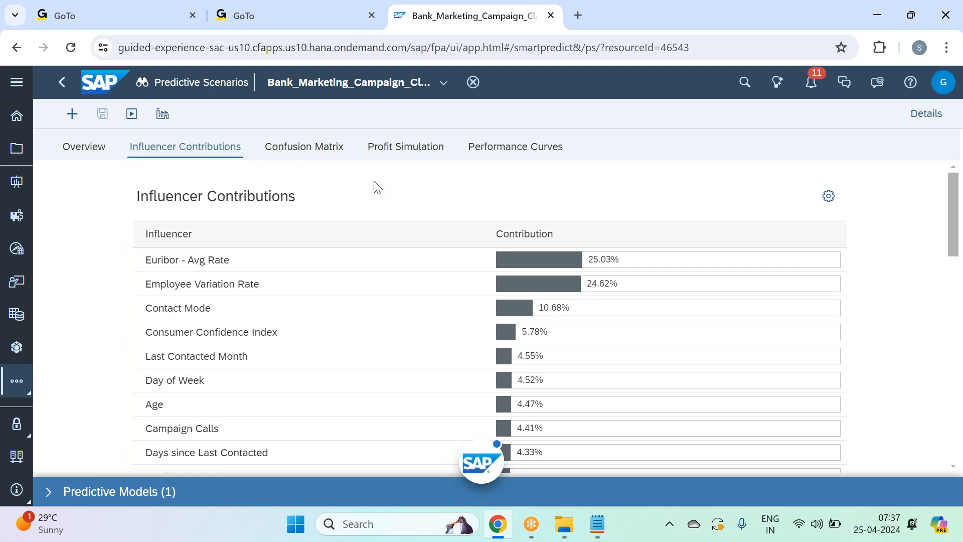
scroll(392, 202, down, 15)
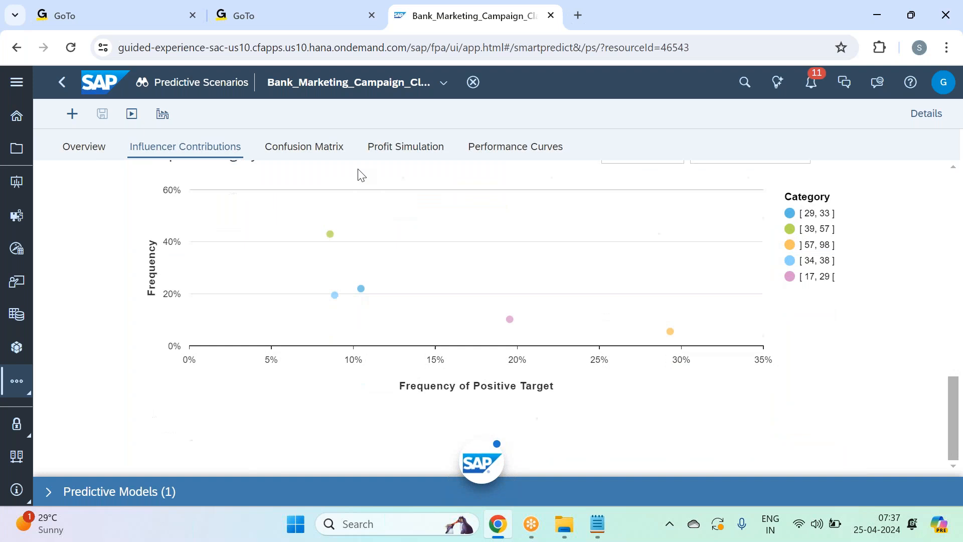
Open the model's confusion matrix and look over the matrix and the metrics below it
click(304, 146)
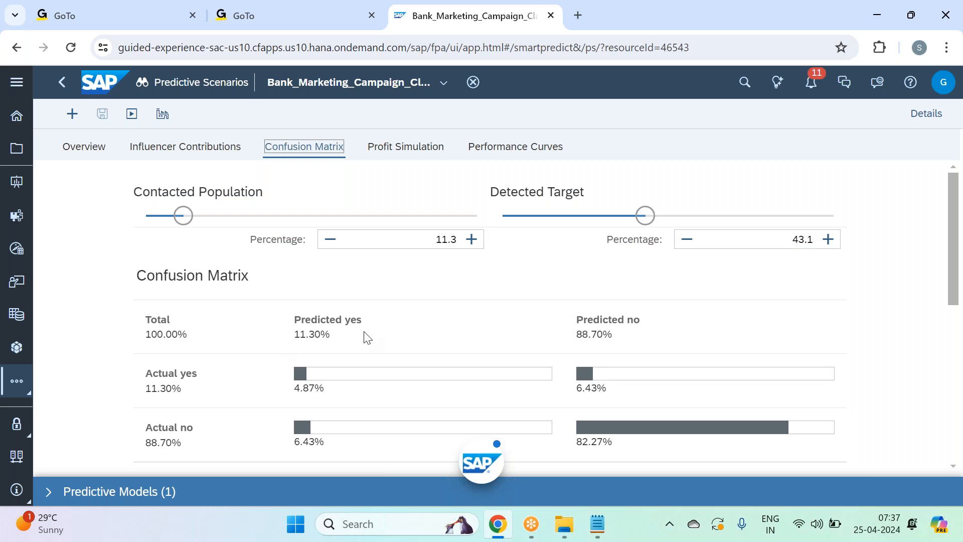
scroll(366, 341, down, 3)
scroll(367, 346, down, 2)
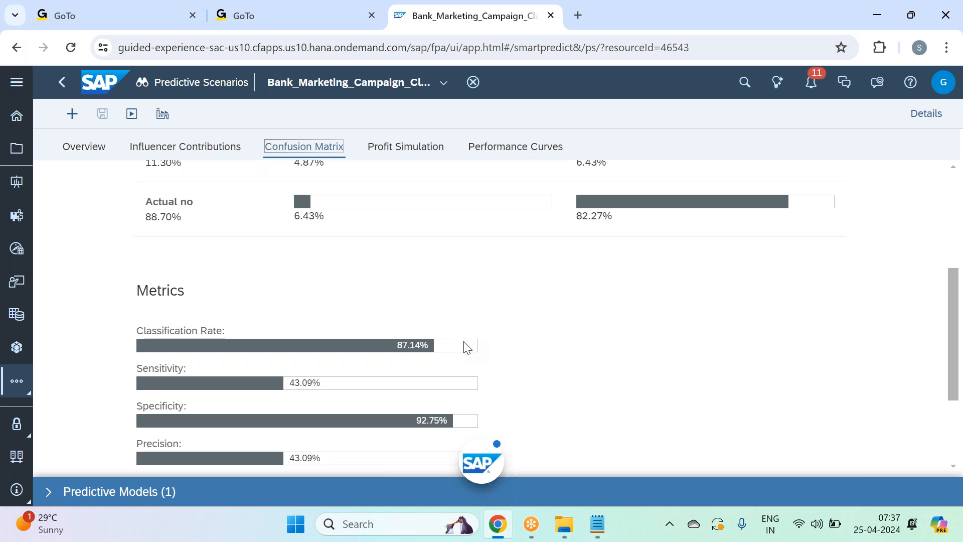
scroll(288, 189, up, 5)
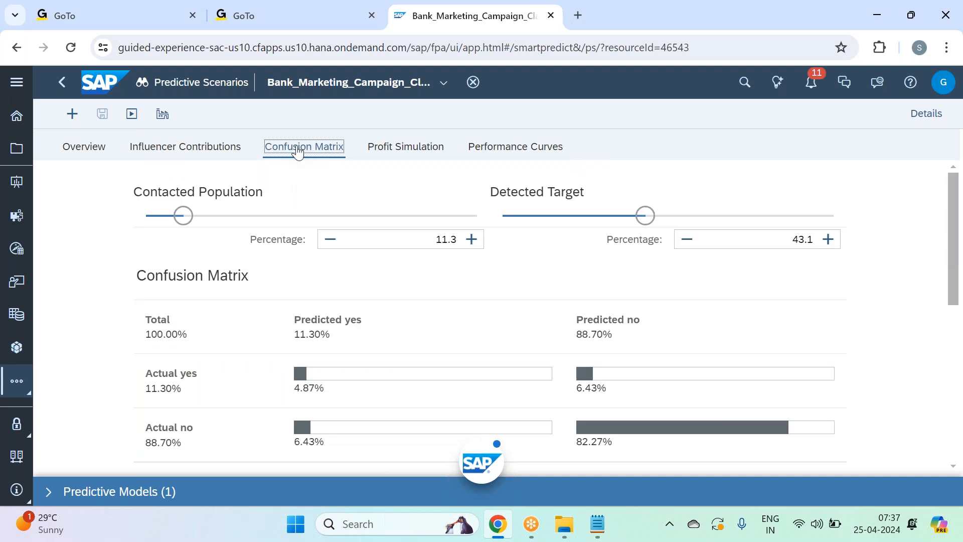
scroll(462, 334, down, 2)
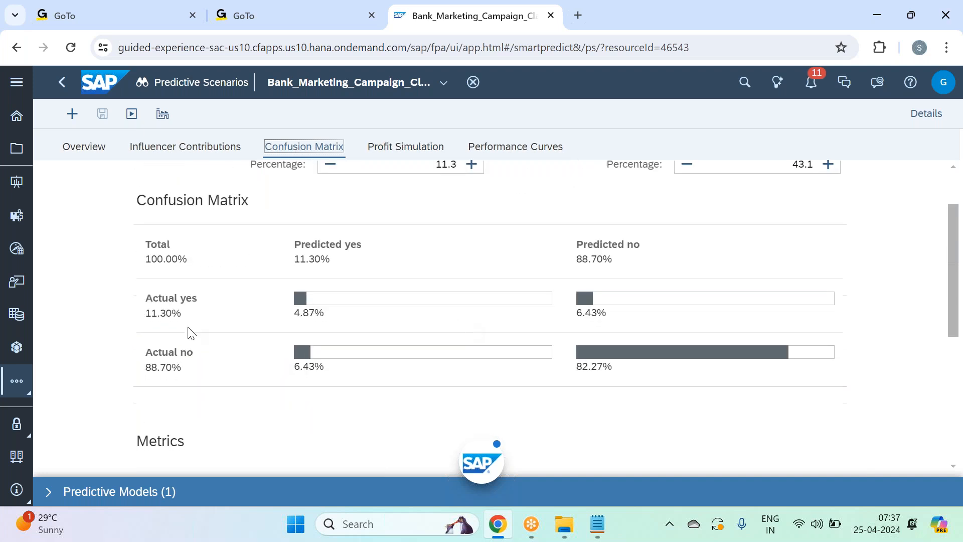
Examine the Actual yes and Actual no rows against the predicted yes and no values, along with the metrics
click(392, 233)
click(331, 318)
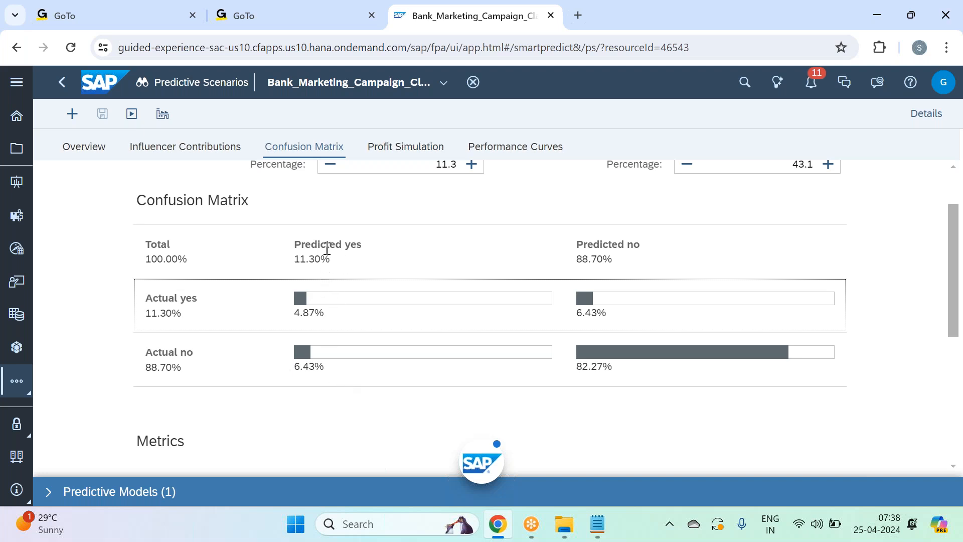
click(296, 374)
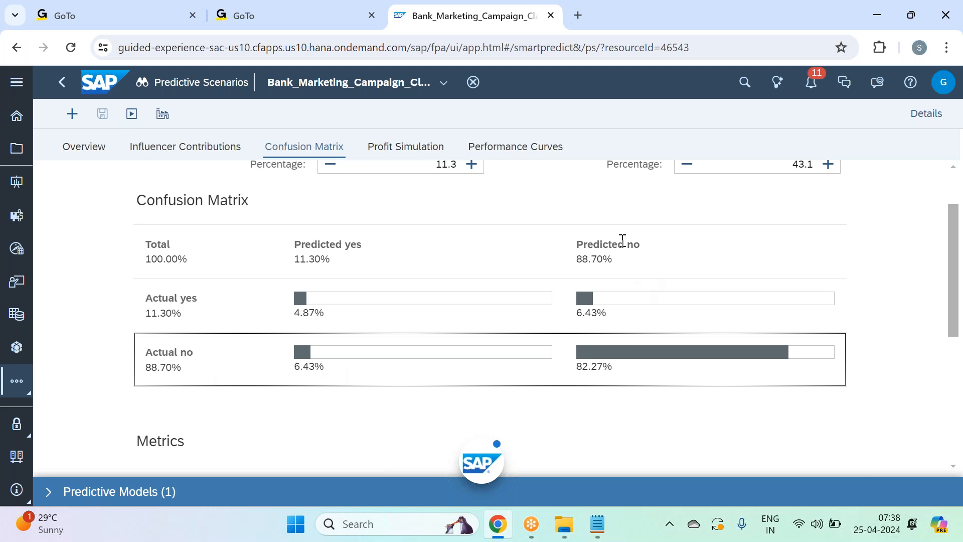
click(577, 315)
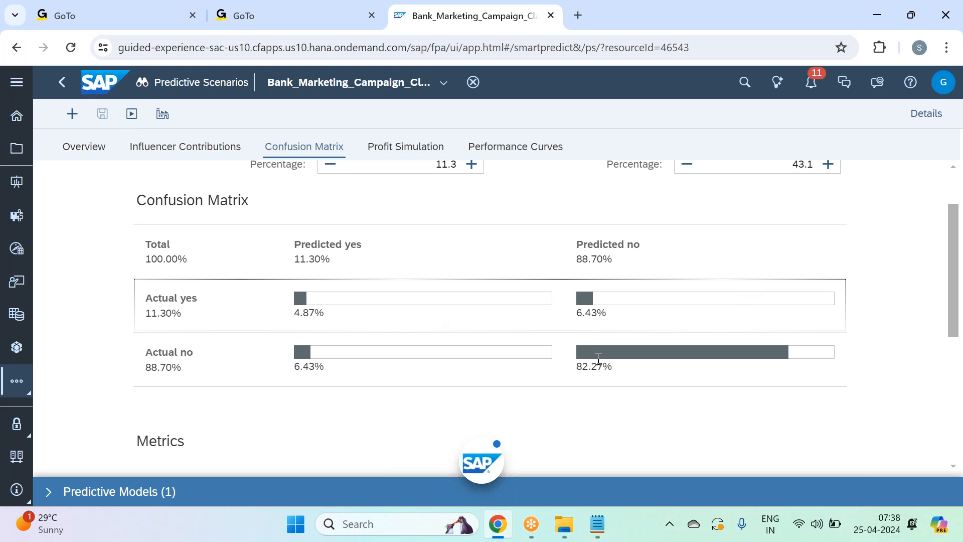
click(578, 366)
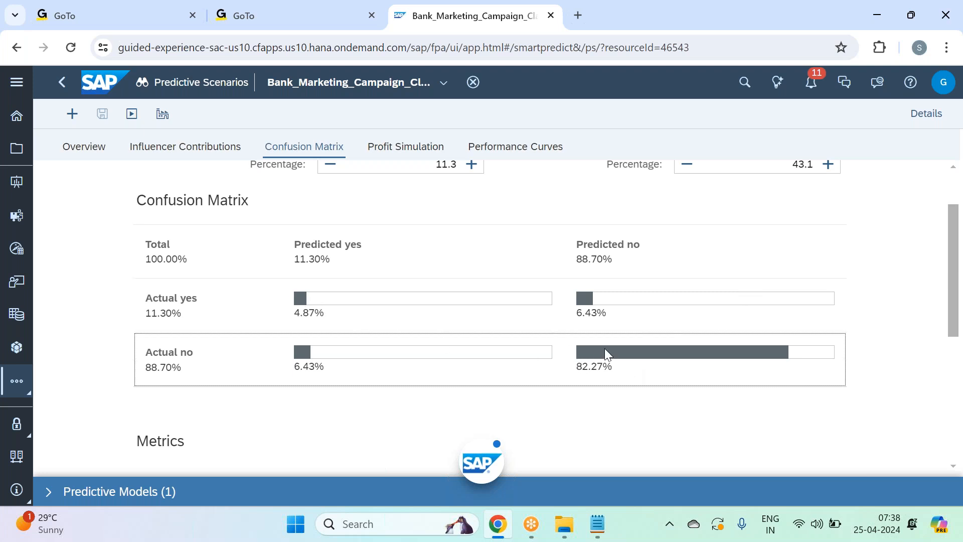
scroll(630, 305, down, 3)
scroll(629, 305, up, 1)
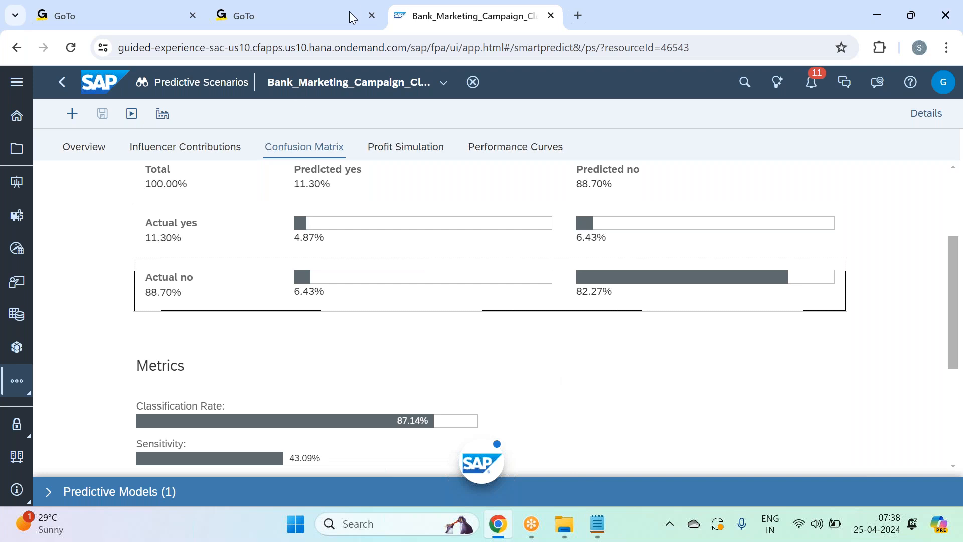
Switch to File Explorer and open the SAC Prediction presentation from the Slides folder in SAC_Files
click(565, 524)
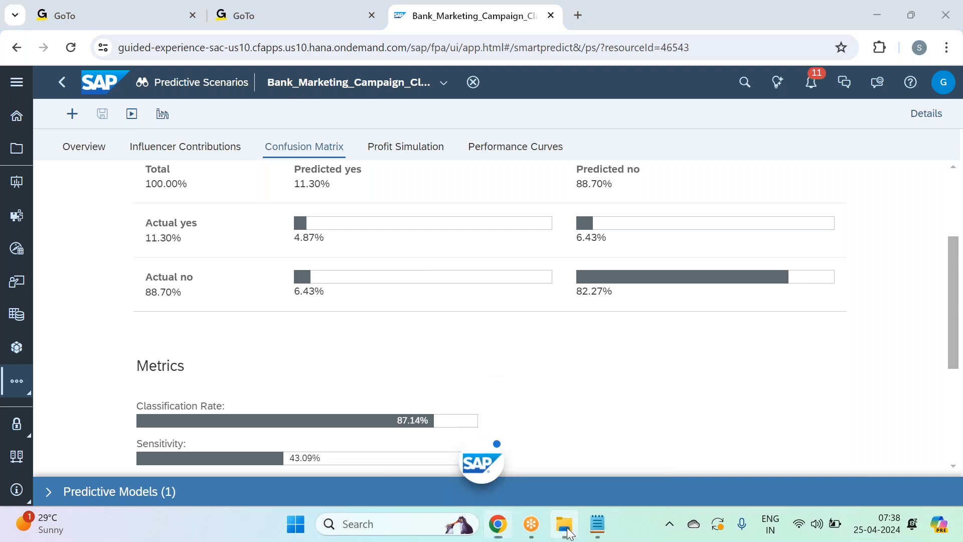
click(296, 54)
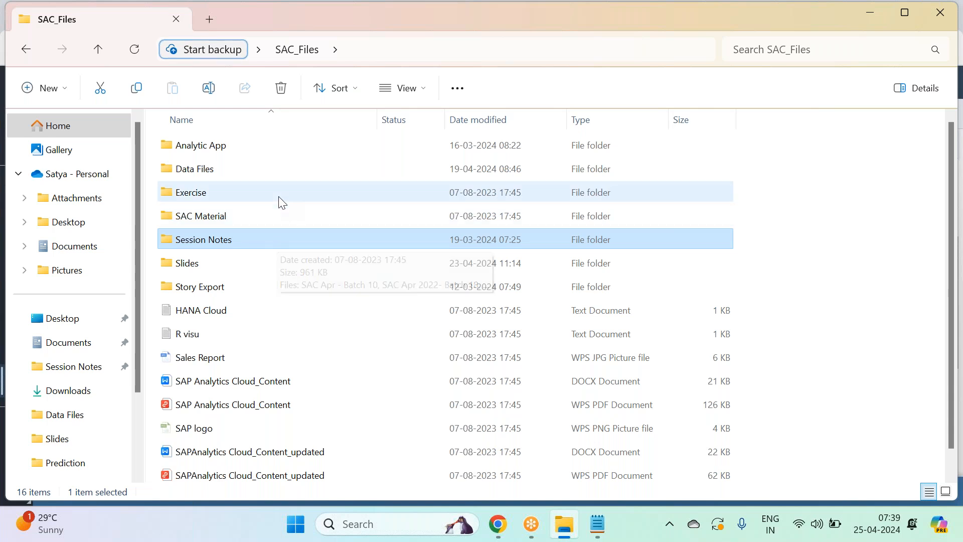
double_click(283, 263)
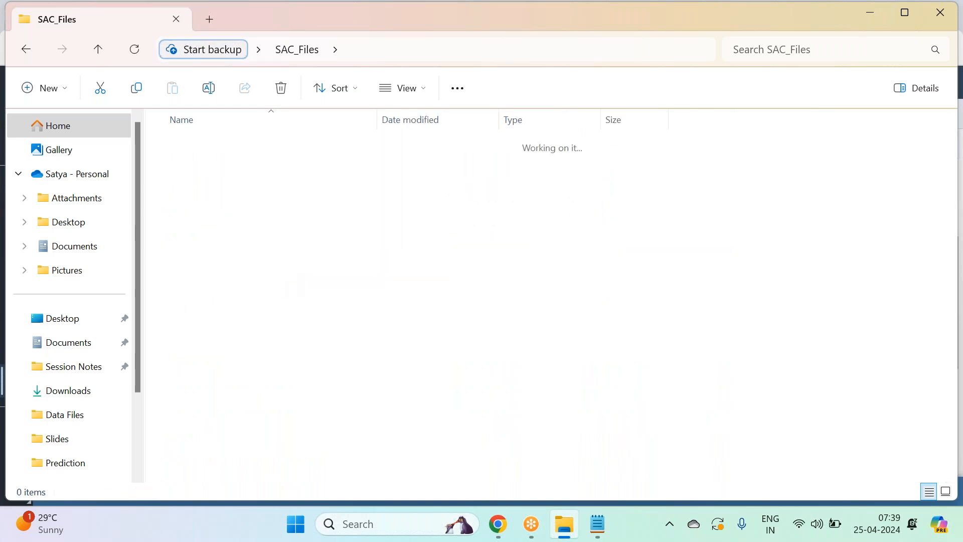
double_click(307, 285)
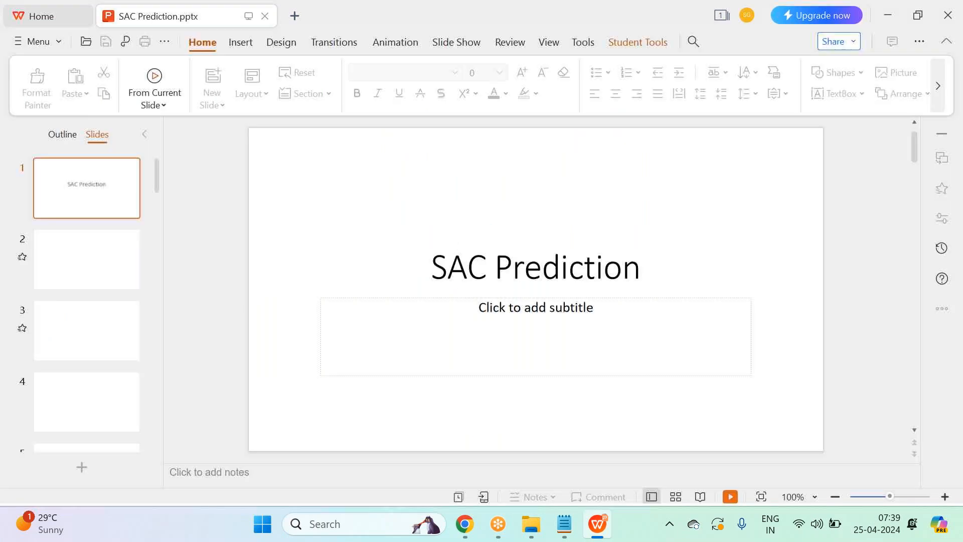
Find the Confusion Matrix slide, present it full screen to review the metric formulas, and end the slide show
scroll(226, 295, down, 4)
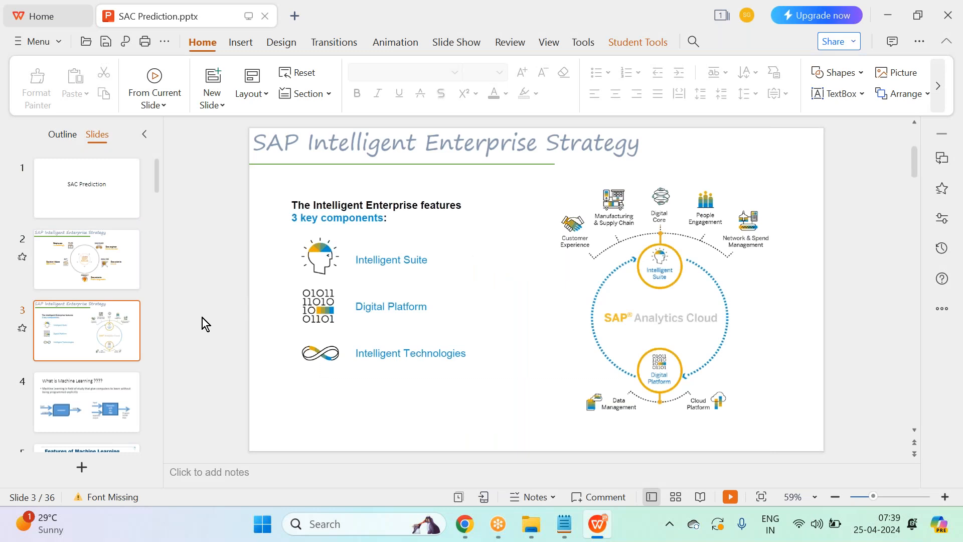
scroll(189, 324, down, 8)
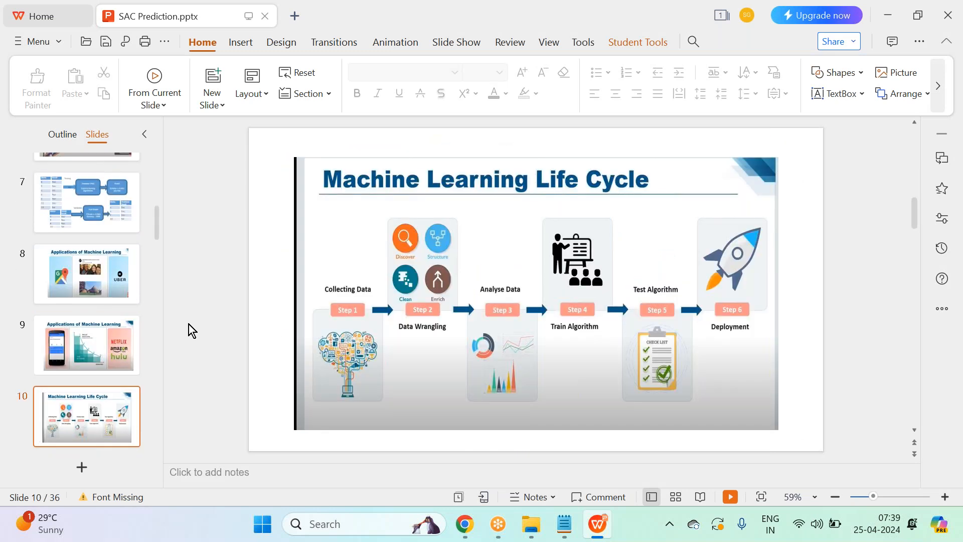
scroll(188, 325, down, 6)
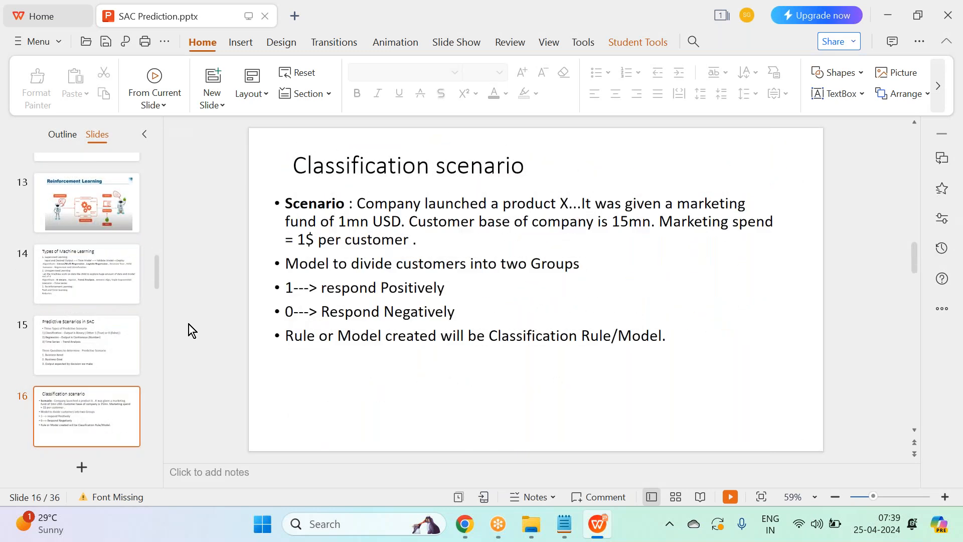
click(74, 400)
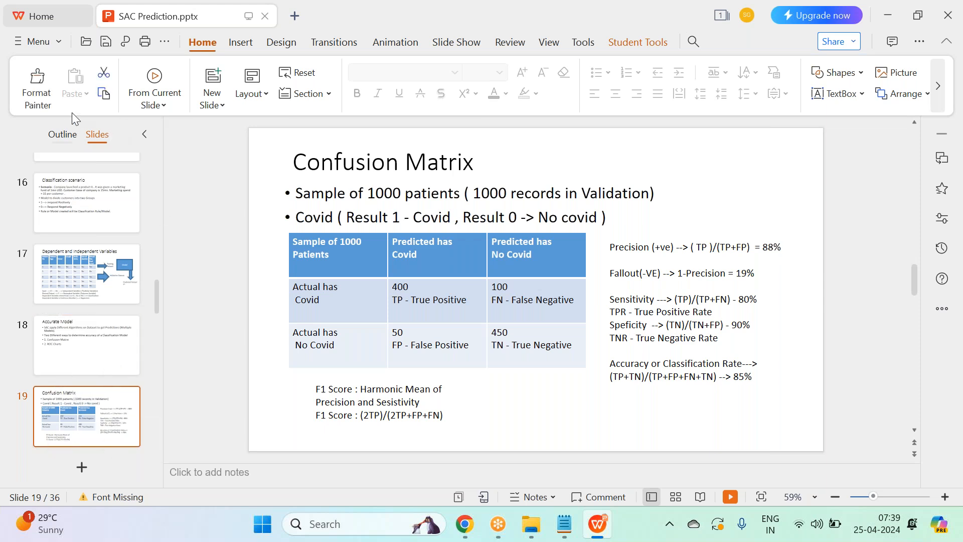
click(172, 77)
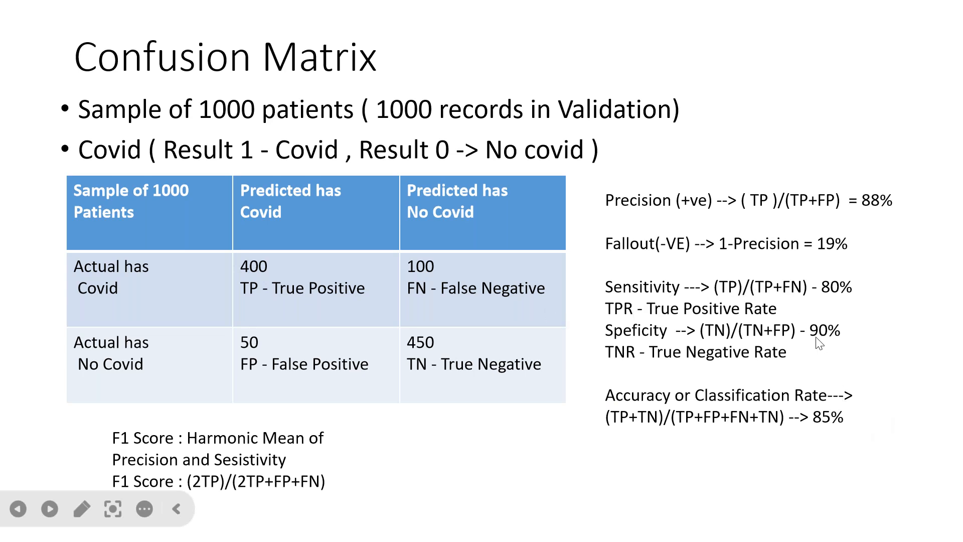
key(Escape)
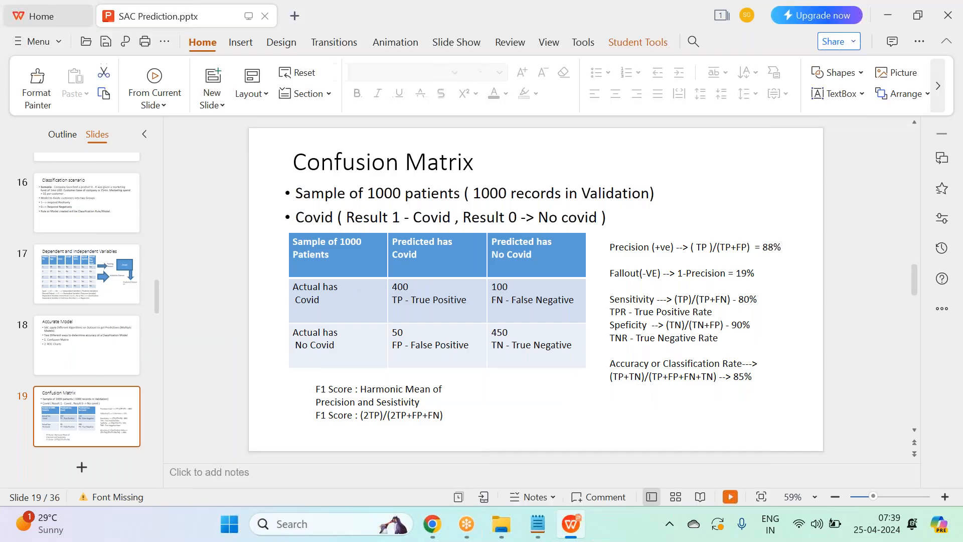
Return to SAP Analytics Cloud in the browser and compare the metrics with the Actual yes and Actual no rows
click(531, 524)
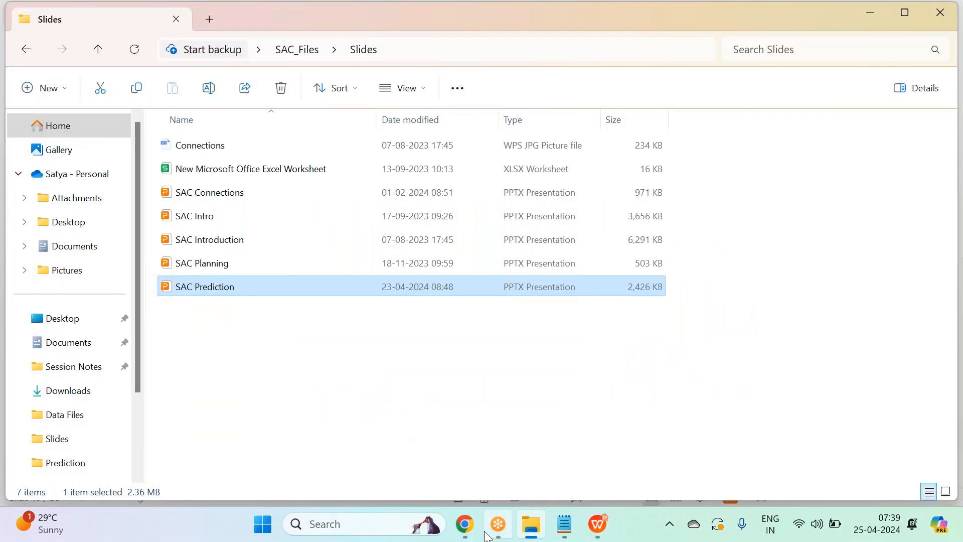
click(464, 524)
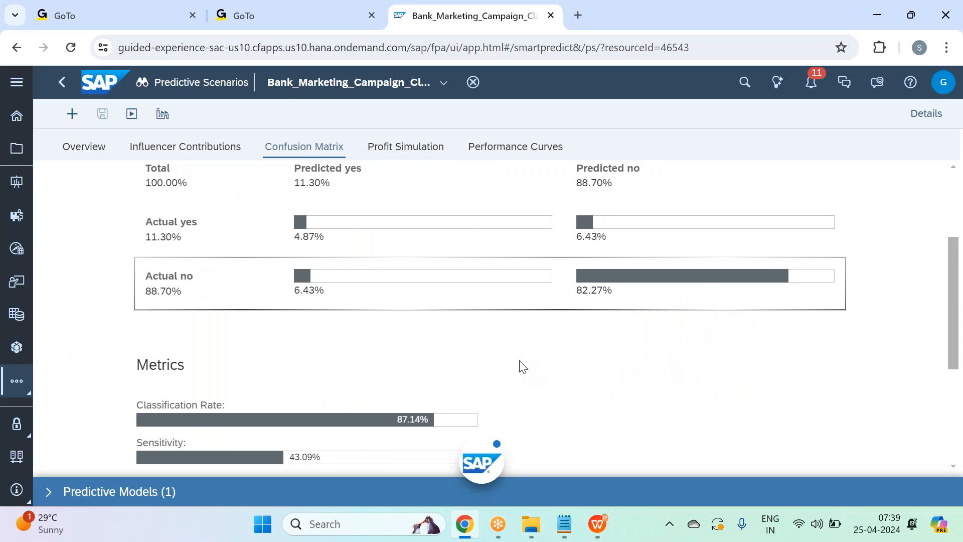
scroll(520, 366, down, 1)
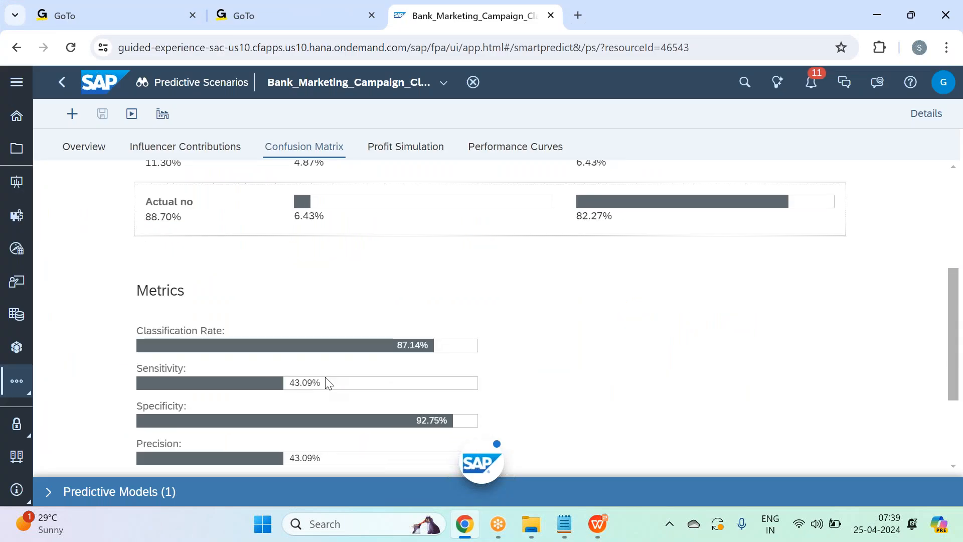
scroll(328, 383, up, 1)
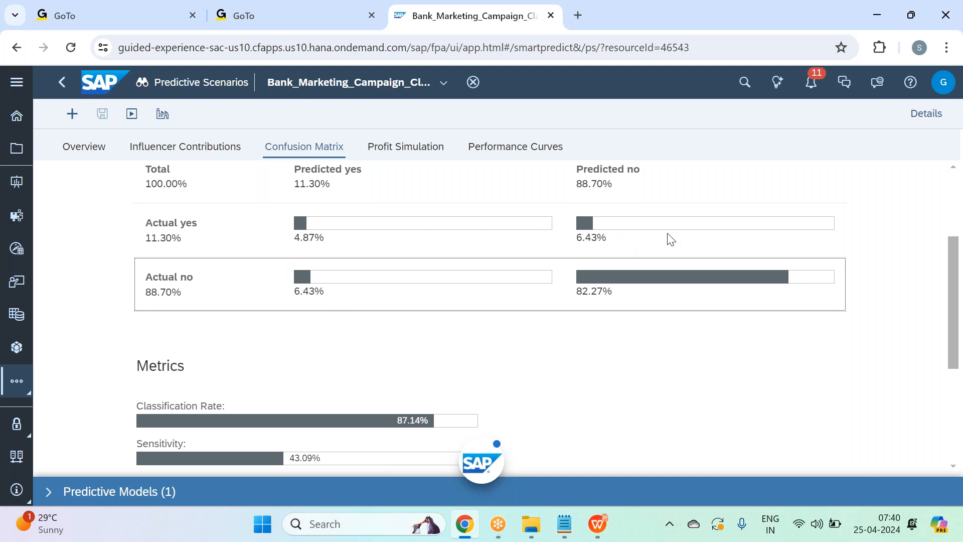
click(296, 234)
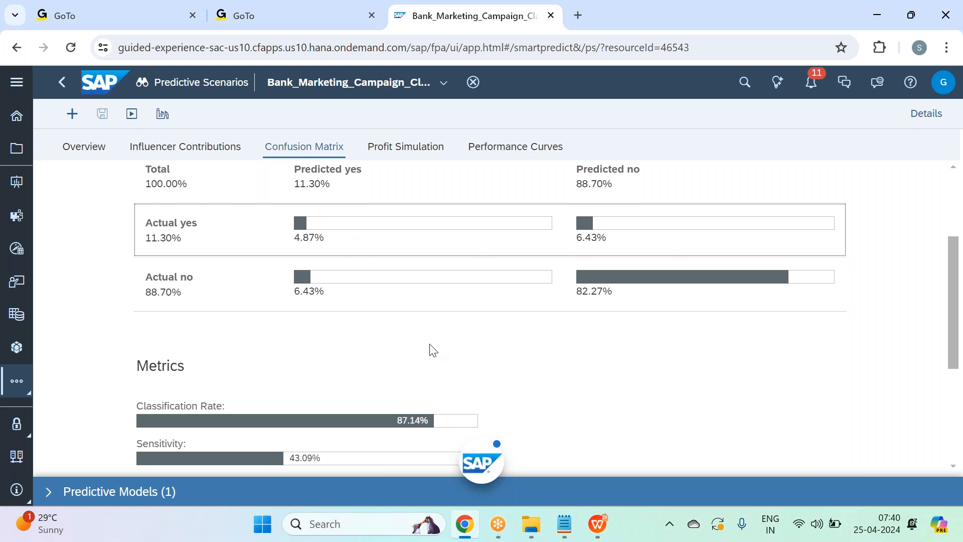
Check how the classification rate, sensitivity, specificity and precision relate to the confusion matrix rows
scroll(430, 348, down, 3)
scroll(308, 354, up, 3)
scroll(443, 338, down, 3)
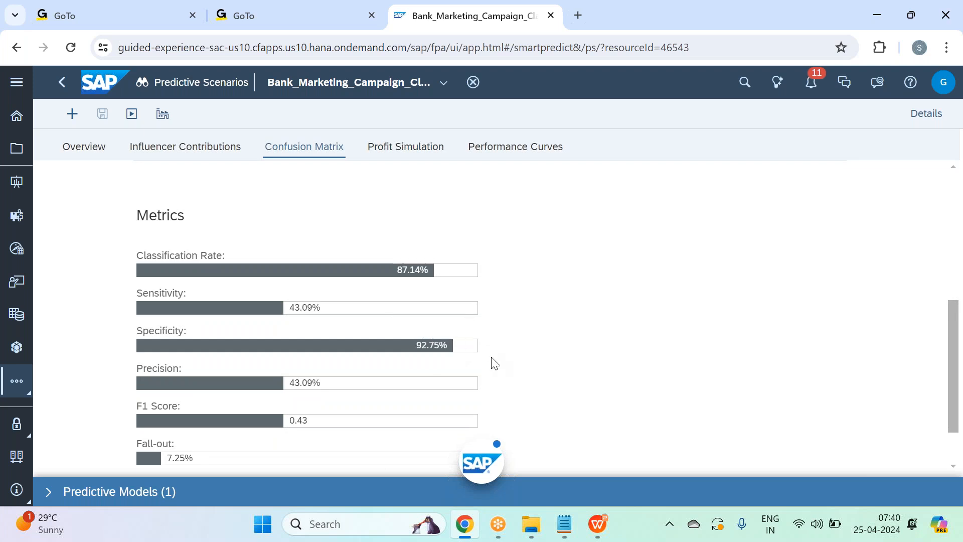
scroll(495, 363, up, 2)
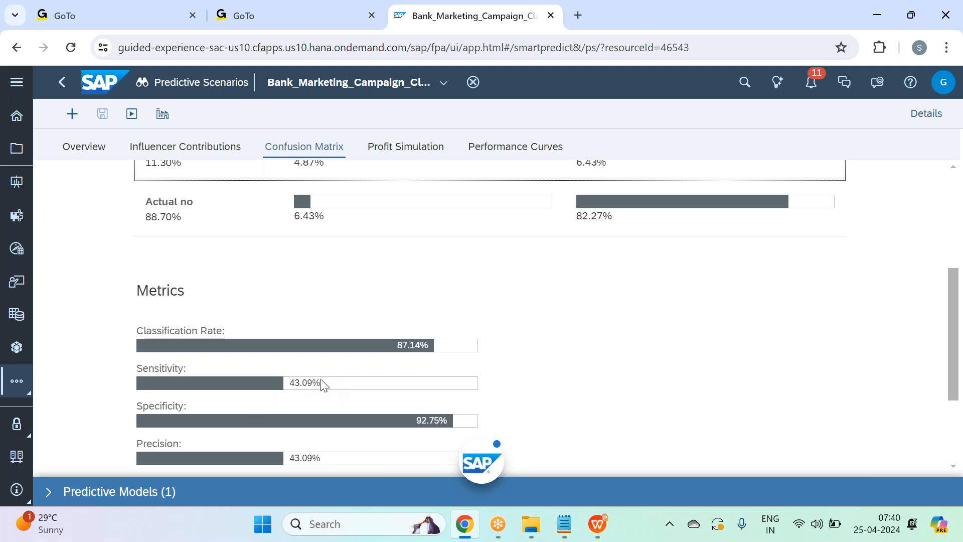
scroll(321, 384, down, 2)
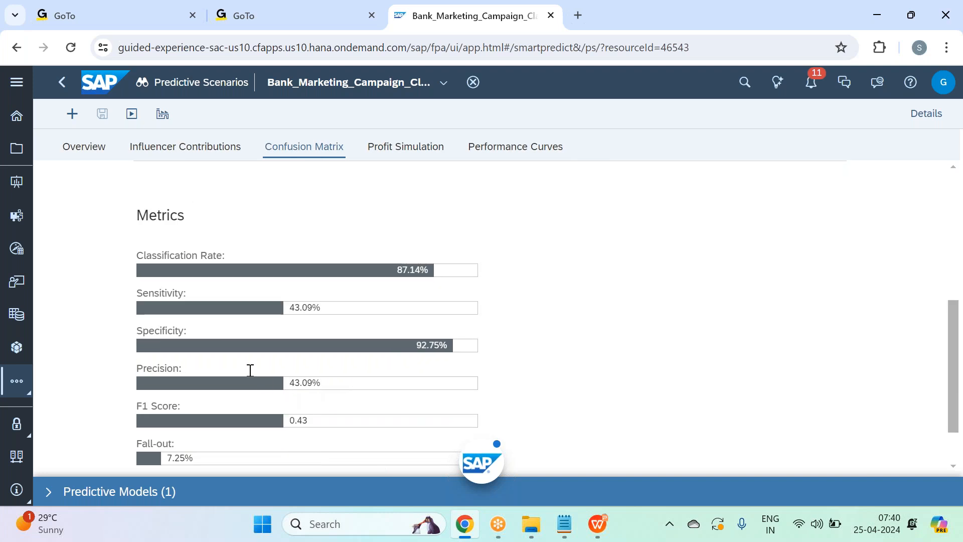
Switch to the SAC Prediction presentation to check the Confusion Matrix slide's formulas, and return to the model metrics in the browser
key(alt+Tab)
key(alt+Tab)
click(601, 522)
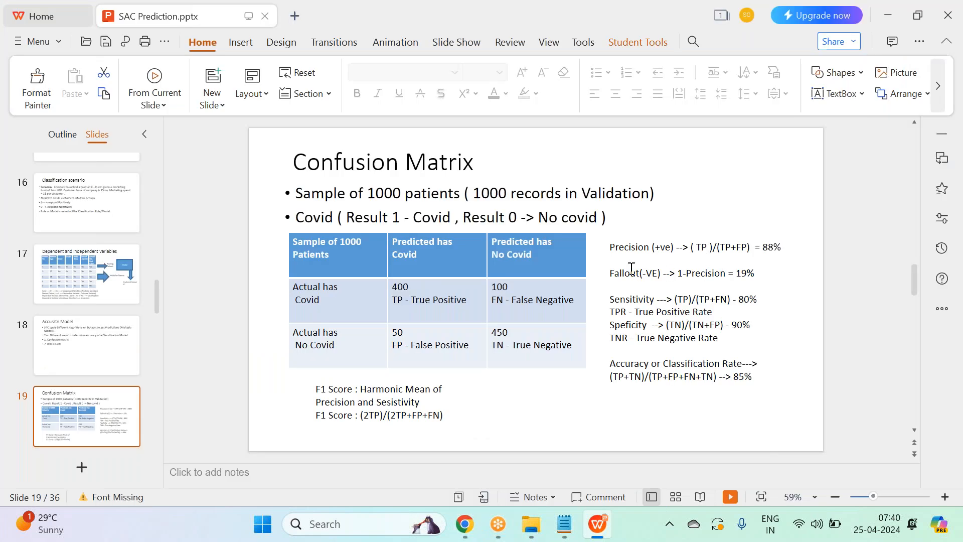
key(alt+Tab)
scroll(294, 368, down, 2)
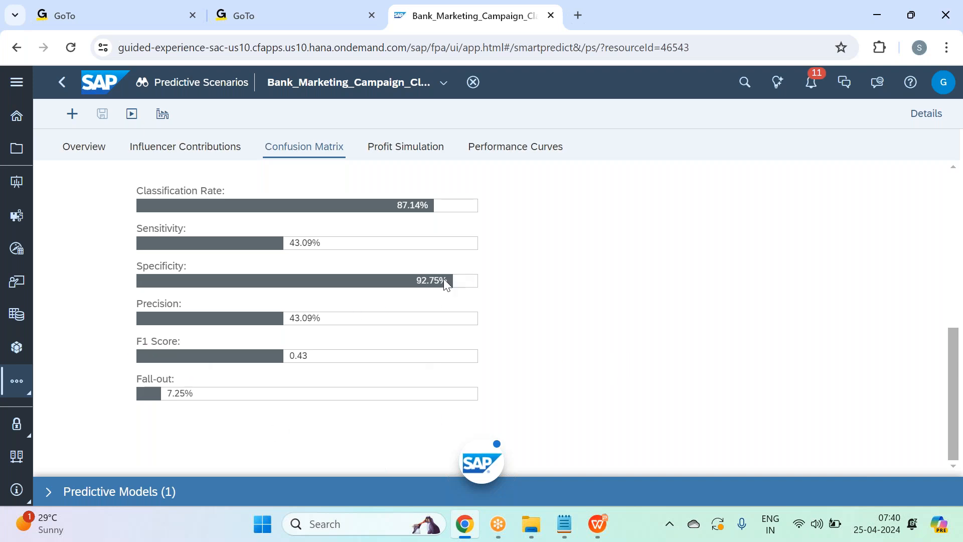
Examine the remaining confusion matrix metrics, including precision, F1 score and fall-out
scroll(548, 336, up, 3)
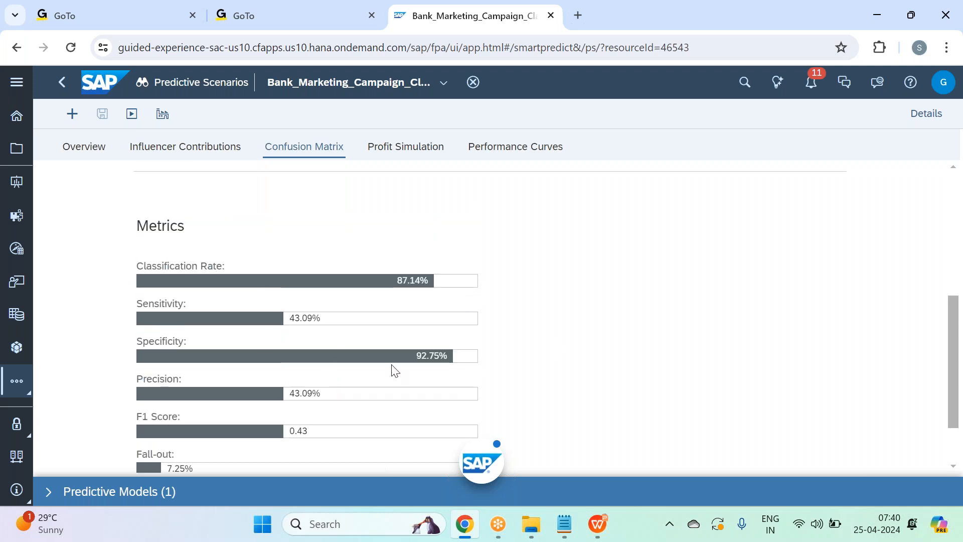
scroll(414, 393, down, 3)
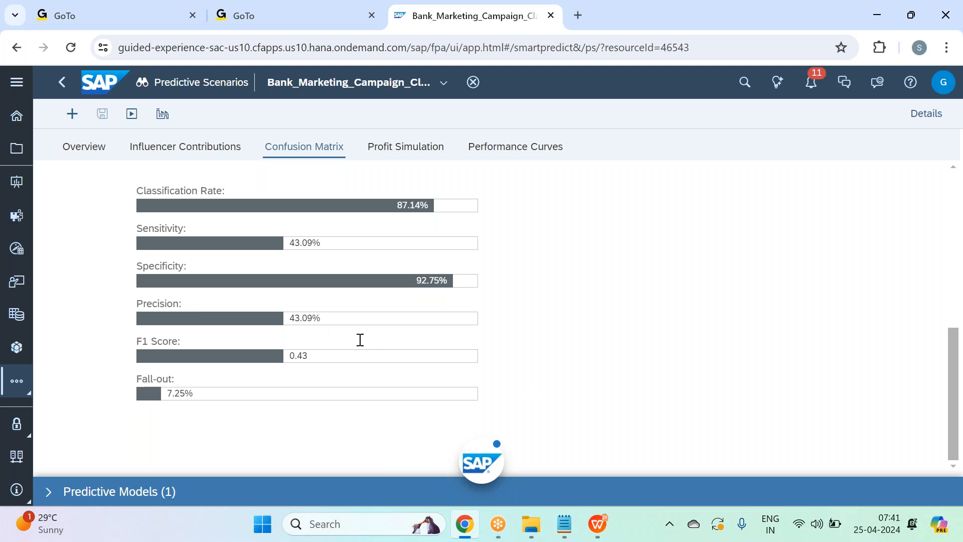
scroll(359, 339, up, 5)
scroll(333, 422, down, 3)
scroll(448, 354, down, 2)
Open the Profit Simulation and review the contacted population, detected target, unit cost and total profit sections
click(423, 153)
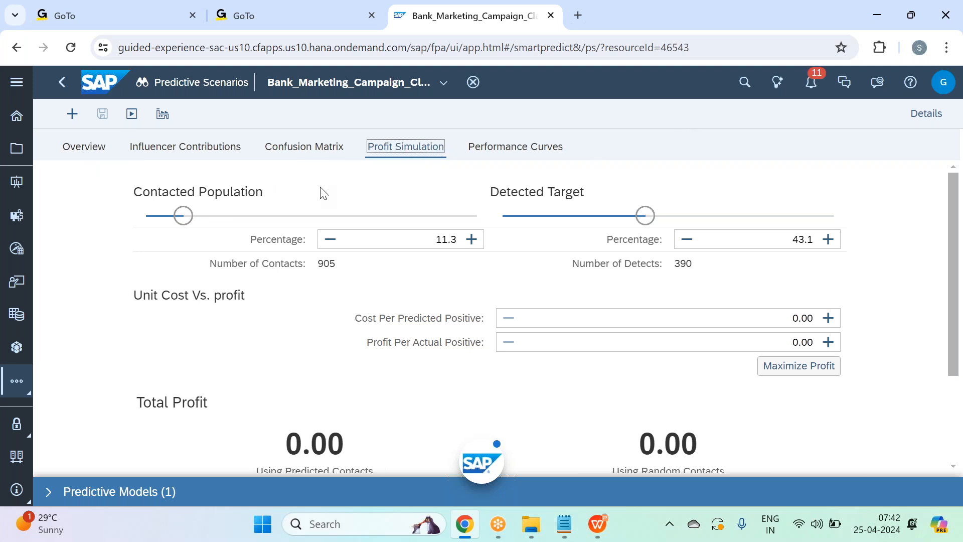
scroll(316, 184, down, 1)
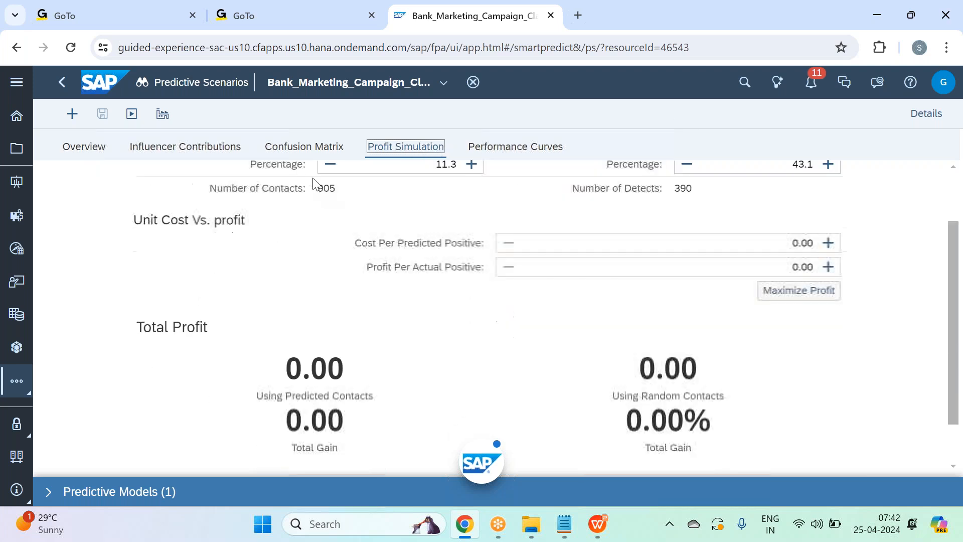
scroll(316, 184, up, 1)
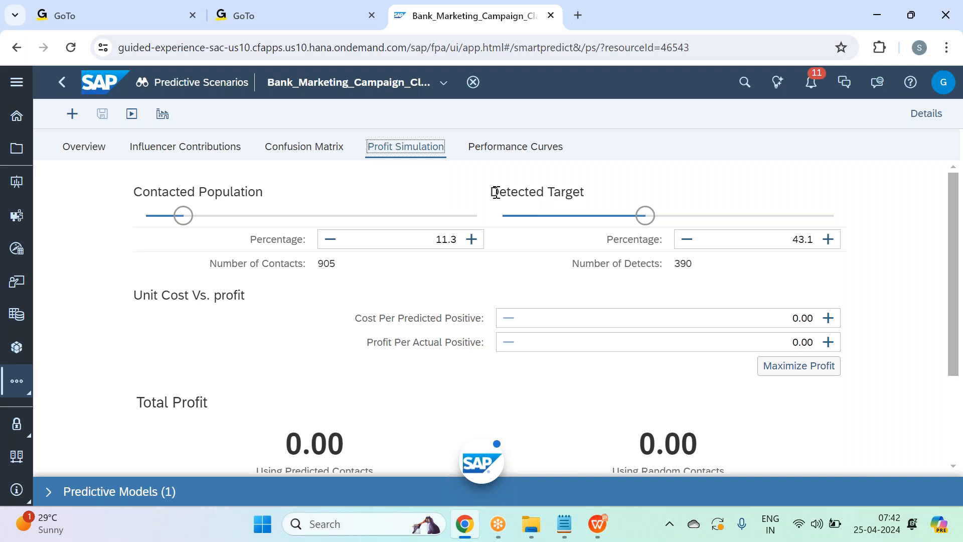
scroll(496, 192, down, 1)
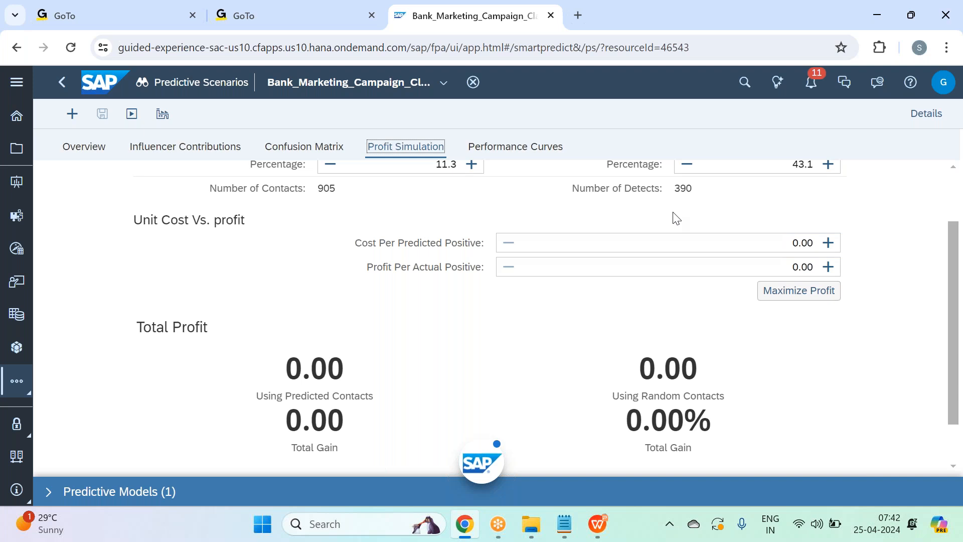
scroll(474, 324, up, 2)
scroll(474, 321, down, 2)
Set the cost per predicted positive to 1 and the profit per actual positive to 100
drag(792, 244, 801, 243)
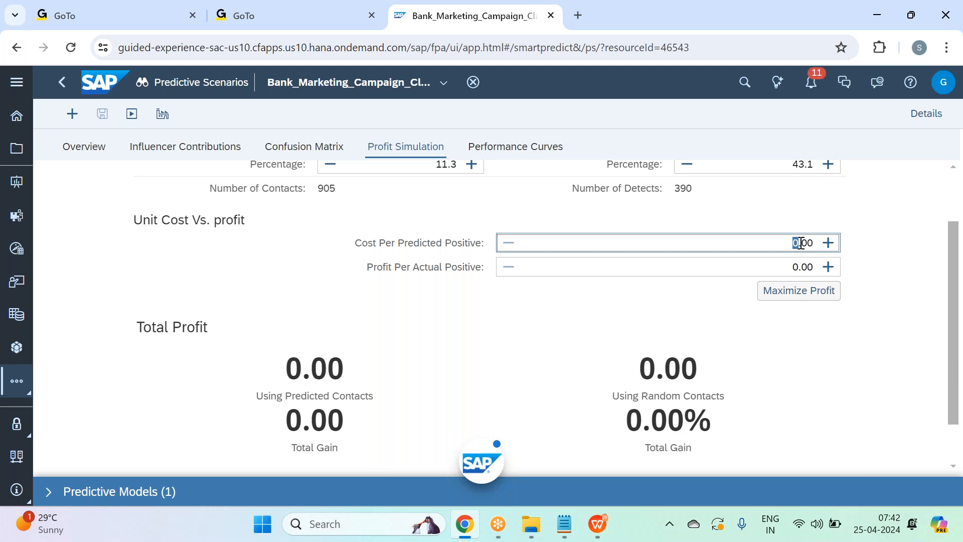
text(1)
click(797, 267)
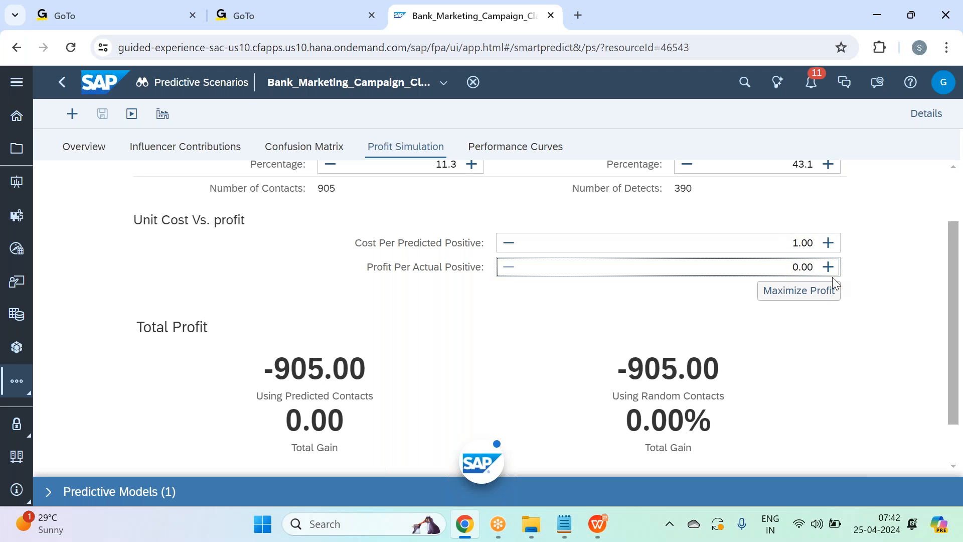
text(10)
click(853, 326)
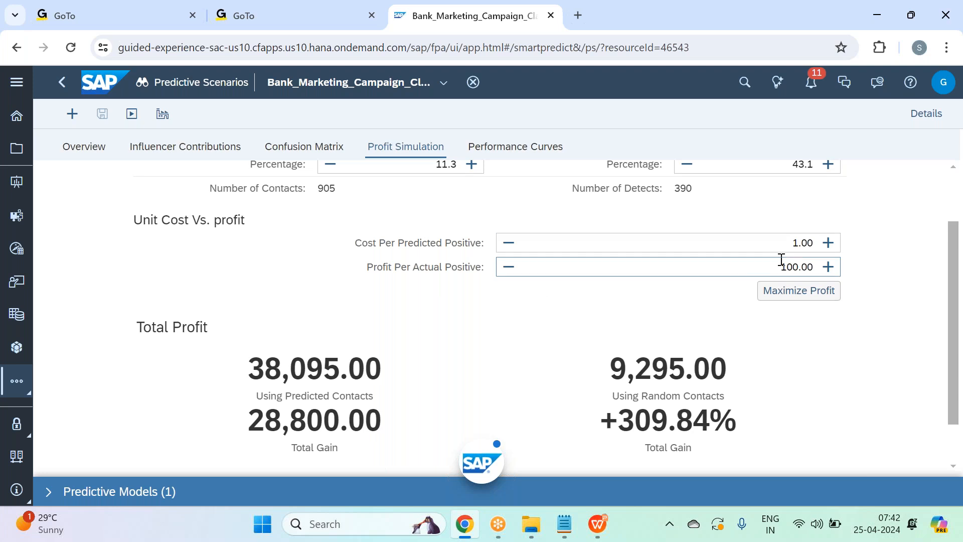
Review the unit cost and profit entries, and compare total profit using predicted contacts with random contacts
click(785, 241)
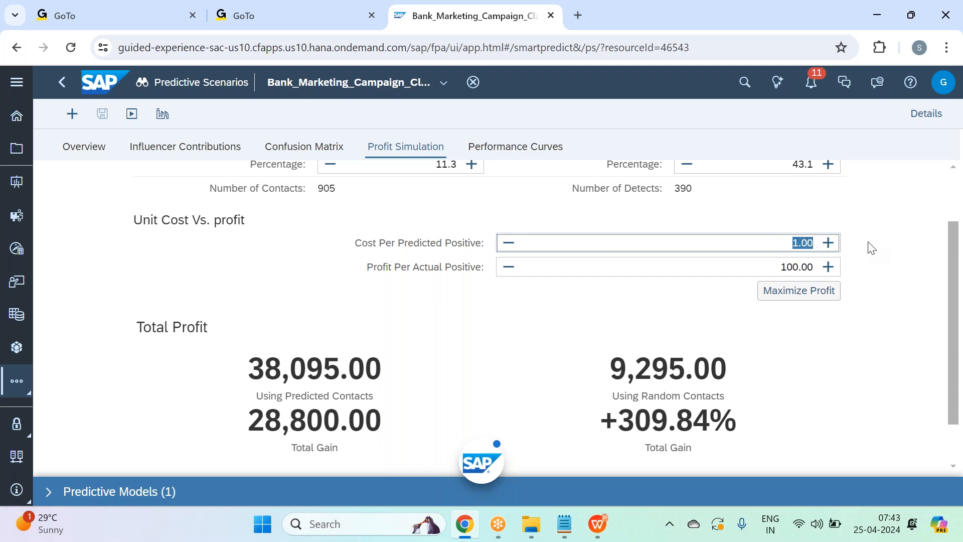
drag(773, 267, 827, 267)
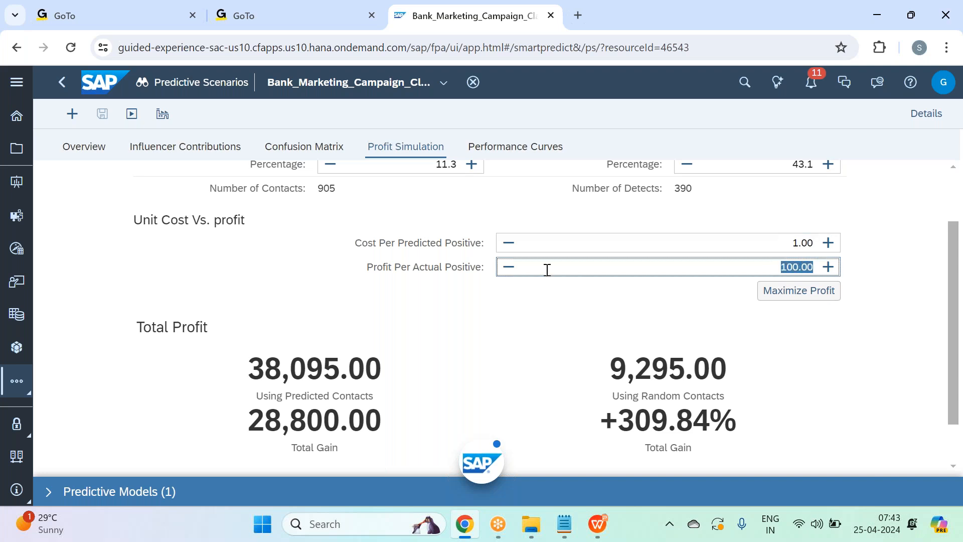
click(917, 266)
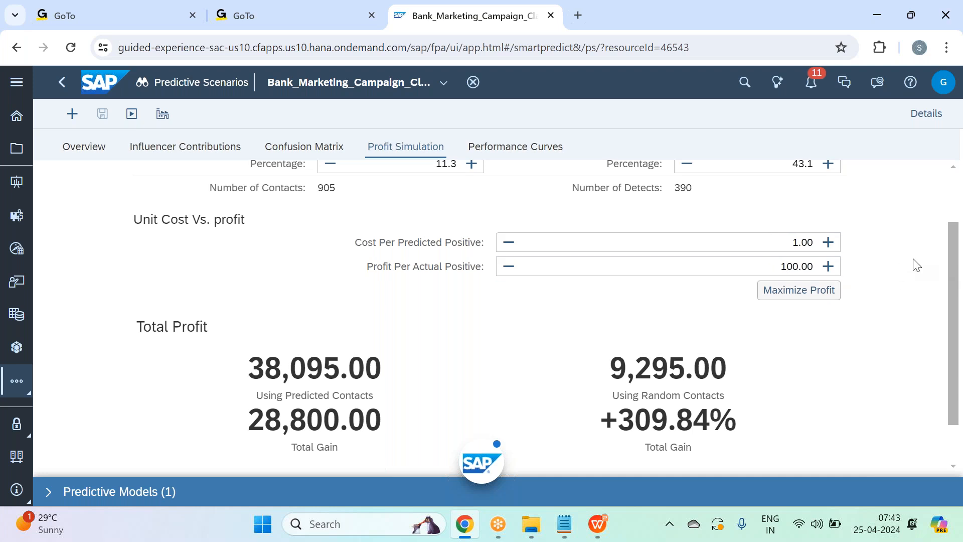
scroll(853, 263, down, 1)
scroll(391, 388, up, 1)
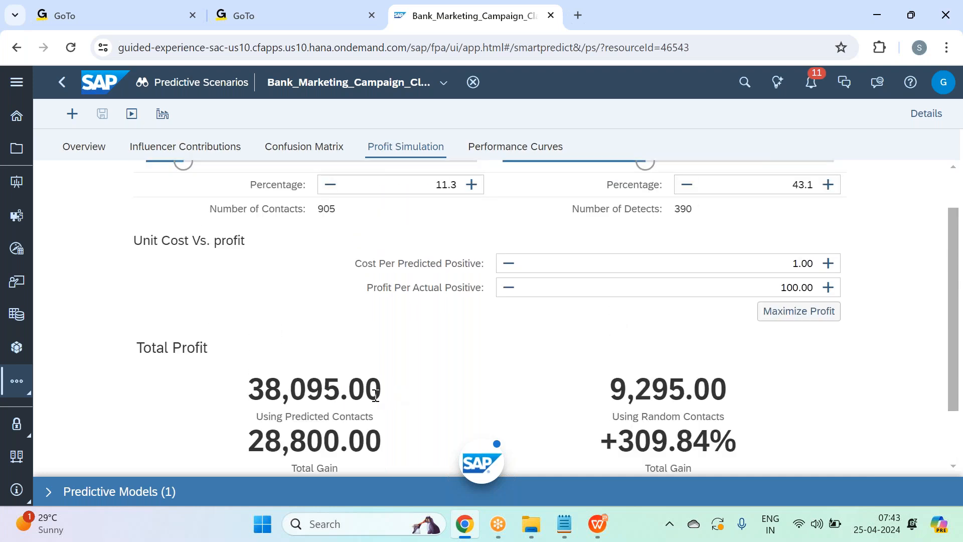
click(258, 386)
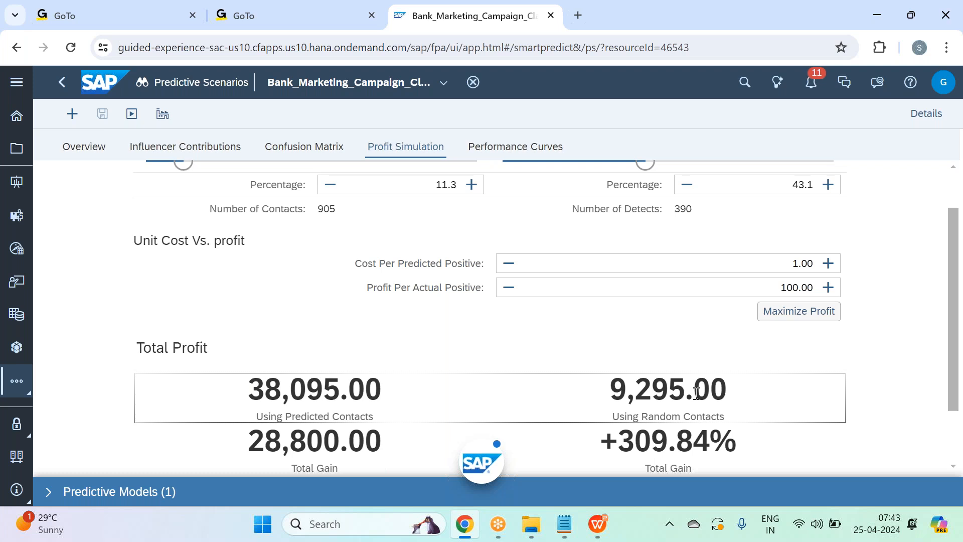
scroll(738, 400, down, 2)
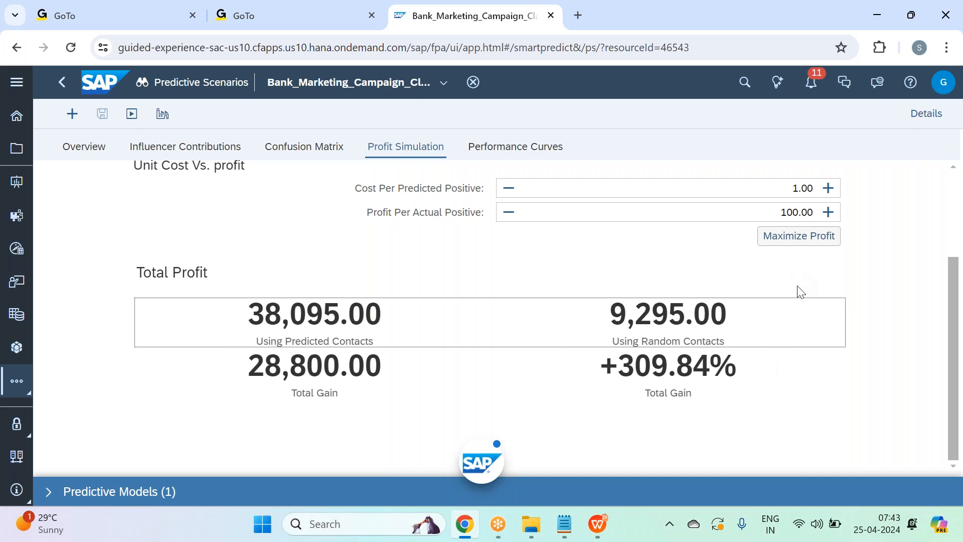
Maximize the simulated profit and check the contacted population and detected target percentages
scroll(801, 291, up, 2)
scroll(800, 291, down, 2)
click(795, 238)
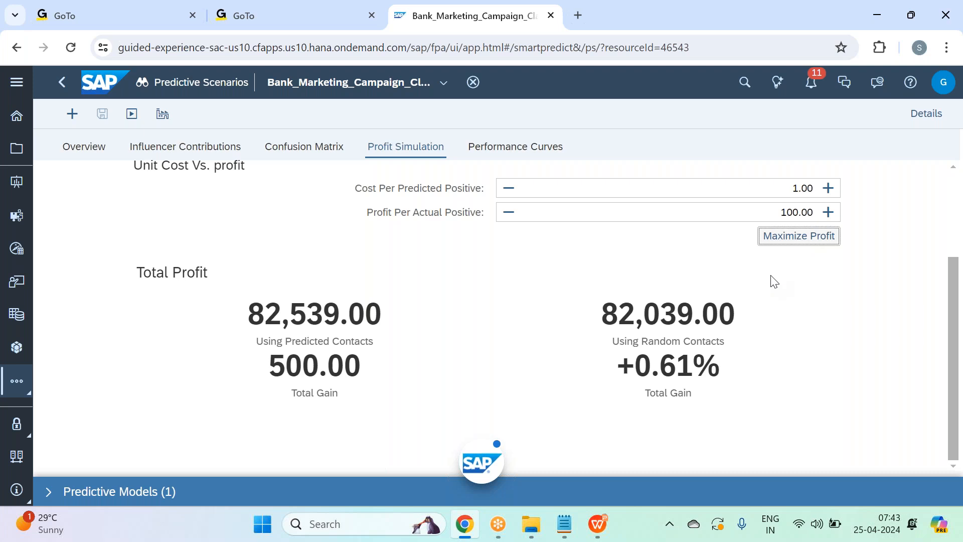
scroll(773, 281, up, 3)
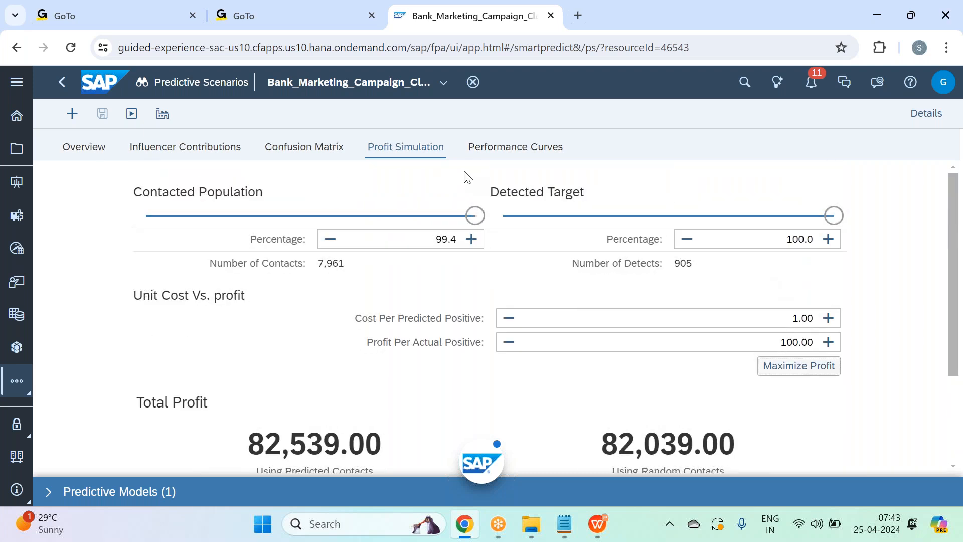
Set the contacted population percentage to 20 and review the total profit and gain against random contacts
double_click(441, 240)
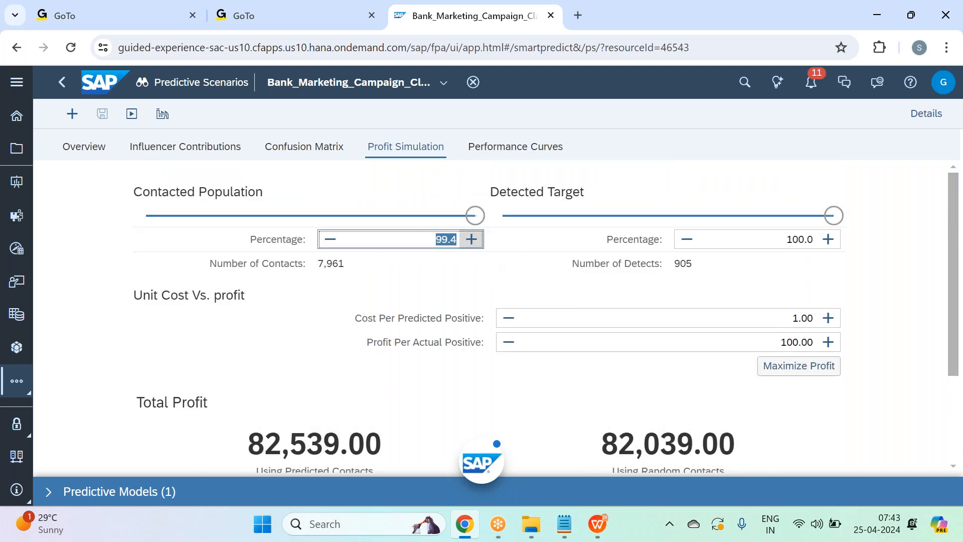
text(20)
key(Return)
click(887, 312)
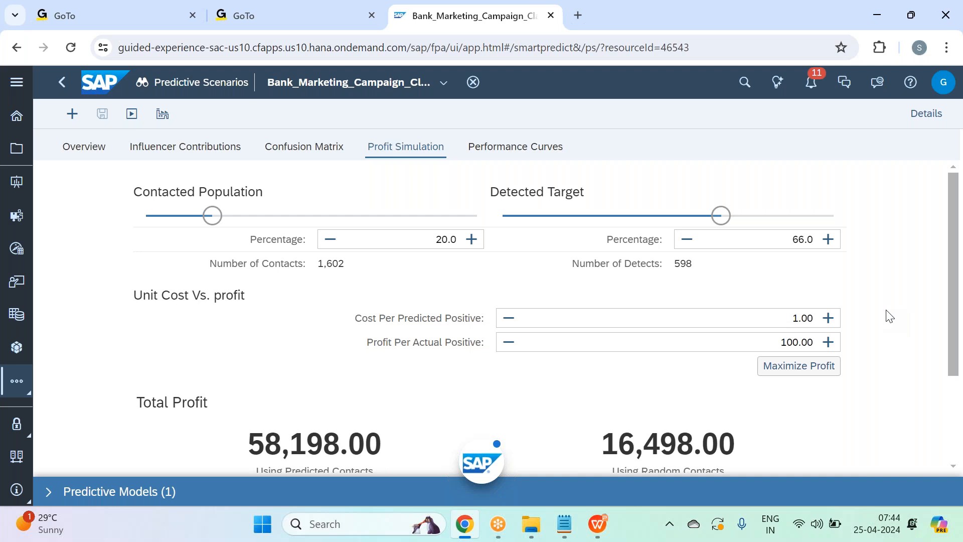
scroll(890, 316, down, 3)
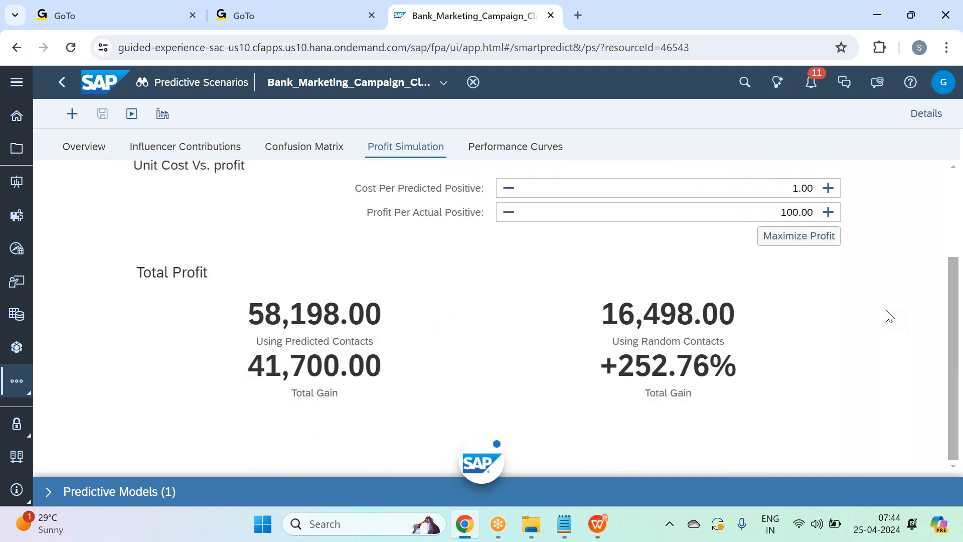
scroll(888, 314, up, 3)
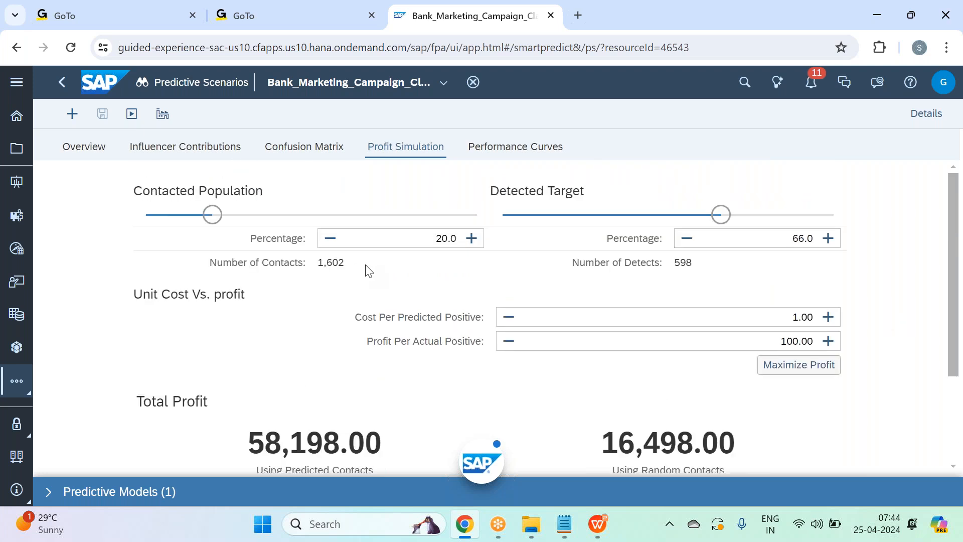
scroll(366, 269, down, 3)
click(252, 315)
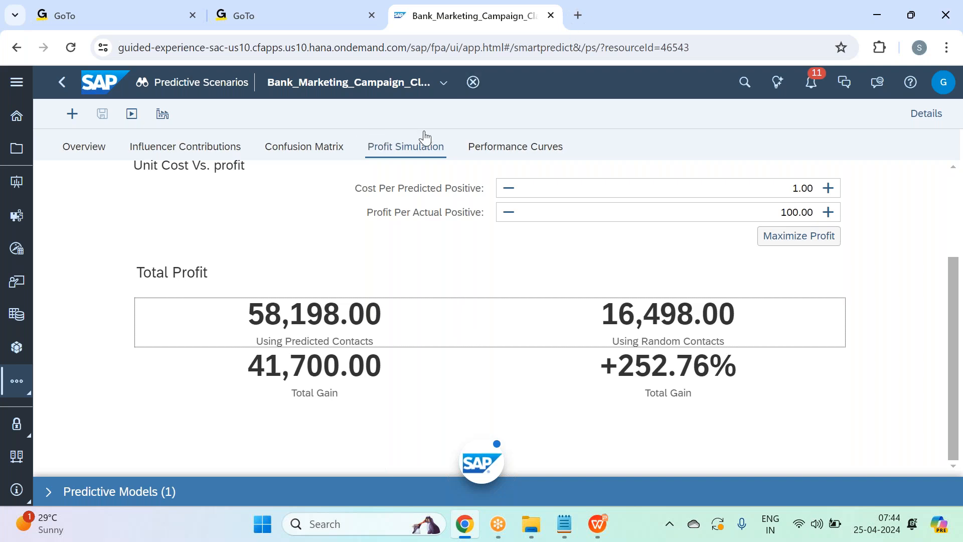
Open the Performance Curves and review the % Detected Target chart, continuing to the Lift chart
click(531, 148)
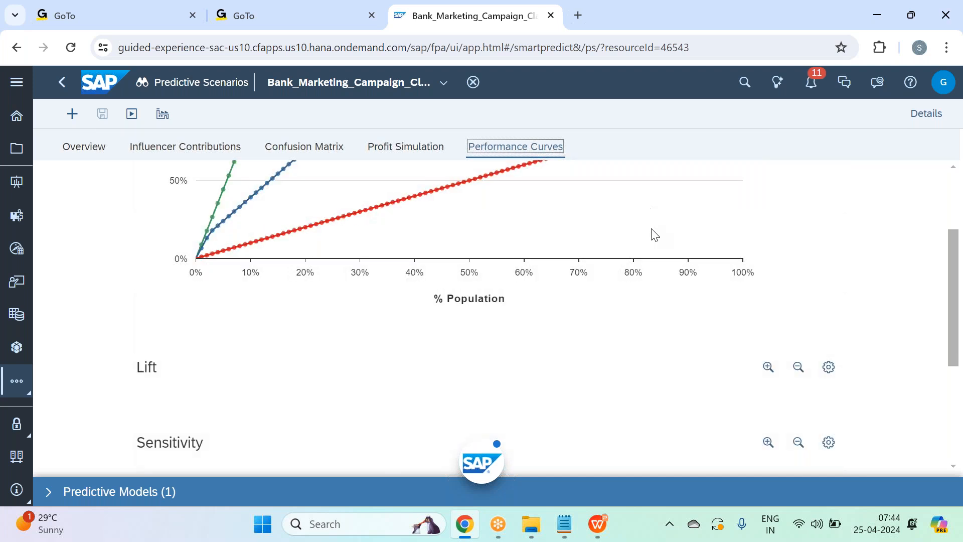
scroll(647, 251, up, 3)
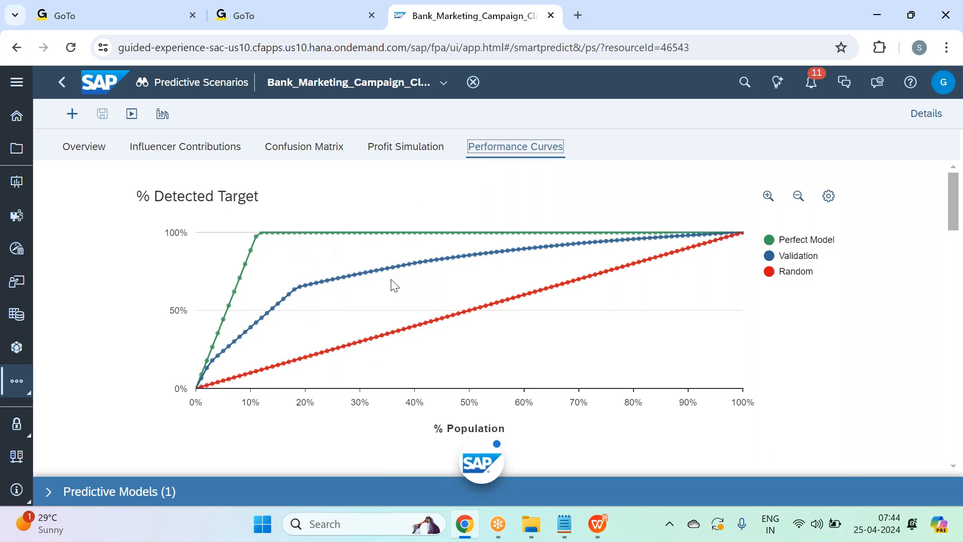
scroll(387, 277, down, 8)
scroll(391, 279, up, 1)
scroll(391, 279, down, 1)
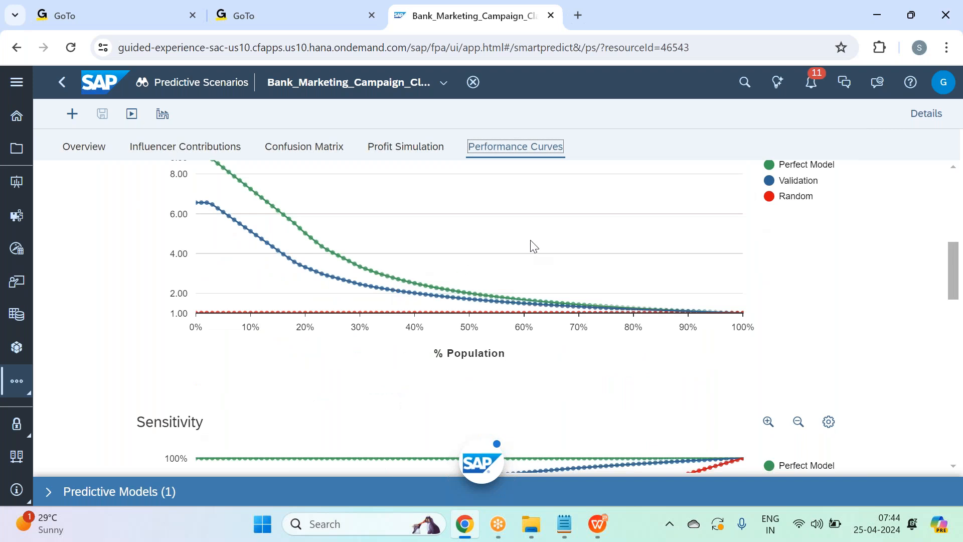
Inspect the random, validation and perfect model curves of the Lift chart around 10% of the population
scroll(551, 235, up, 1)
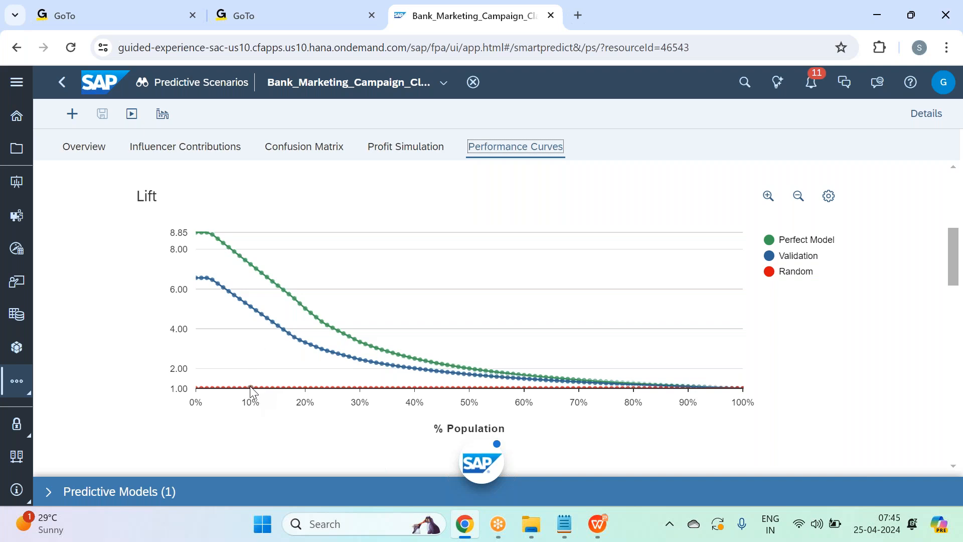
mouse_move(251, 389)
mouse_move(251, 267)
mouse_move(237, 300)
scroll(387, 301, down, 10)
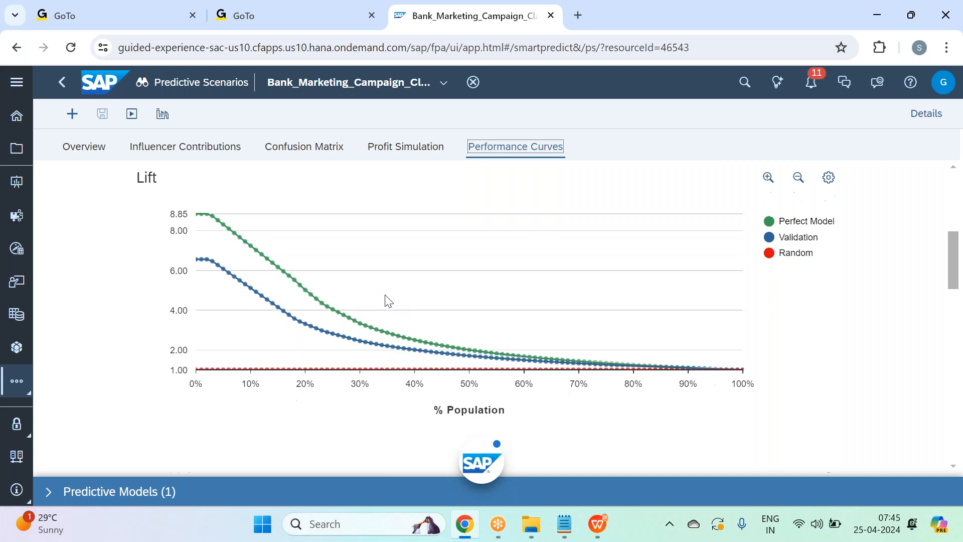
scroll(386, 301, down, 2)
scroll(387, 301, up, 15)
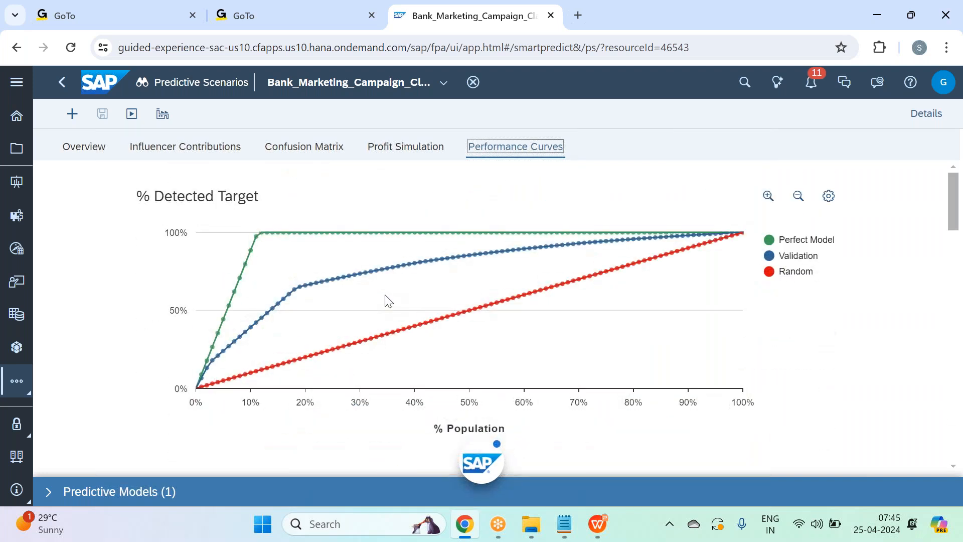
Revisit the Profit Simulation and Confusion Matrix, and open the model's Overview with the global performance indicators
click(401, 156)
click(308, 150)
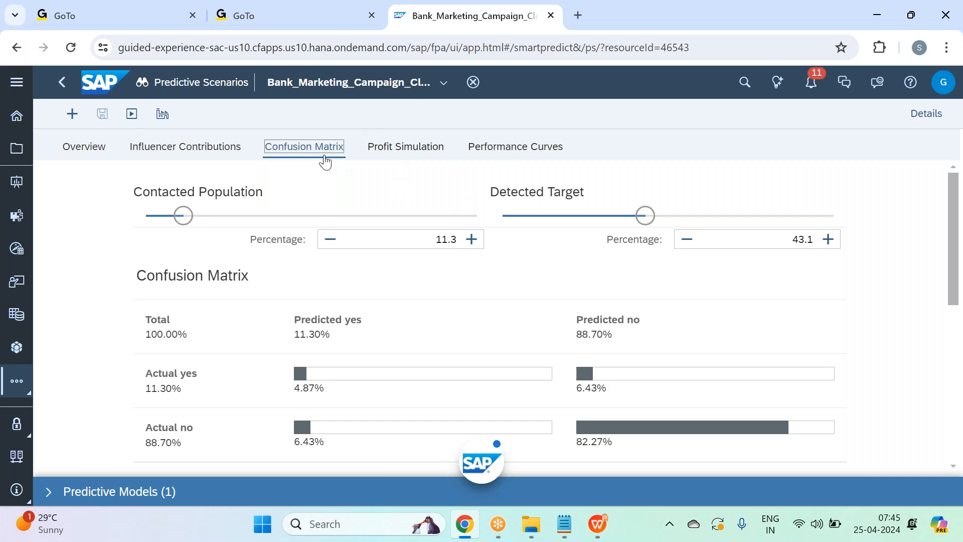
click(412, 121)
click(98, 153)
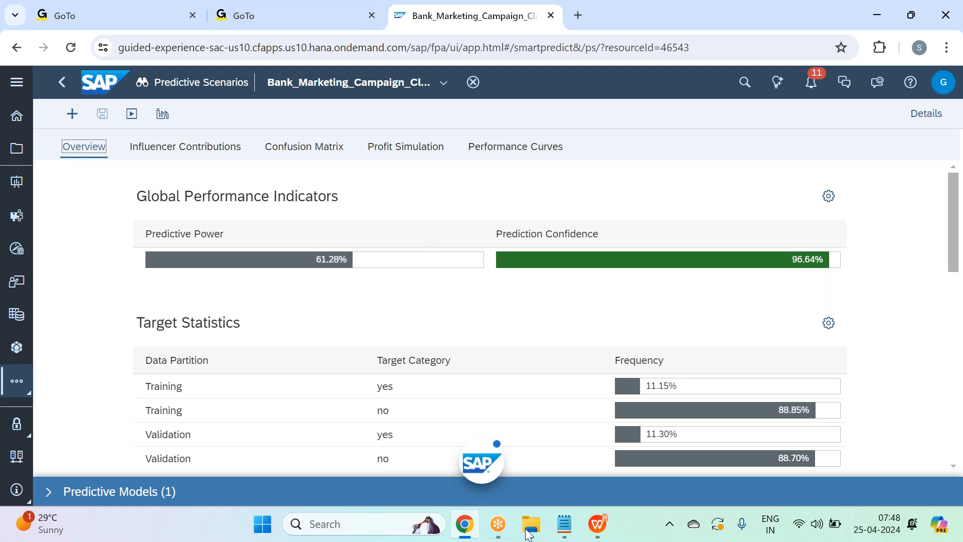
Switch to the Notepad course notes and review the four steps of a predictive scenario, highlighting dataset creation and predictive model creation
click(565, 525)
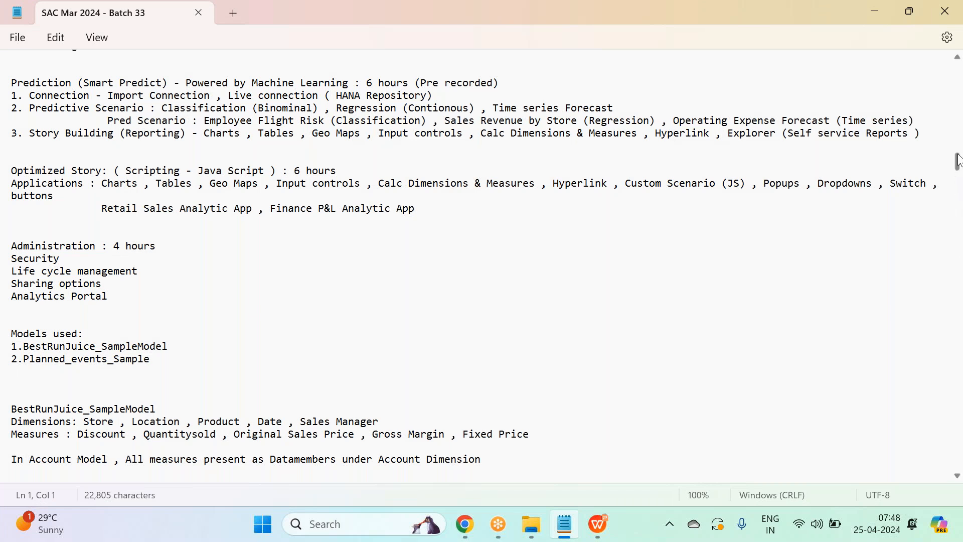
scroll(960, 179, down, 1)
drag(959, 179, 959, 454)
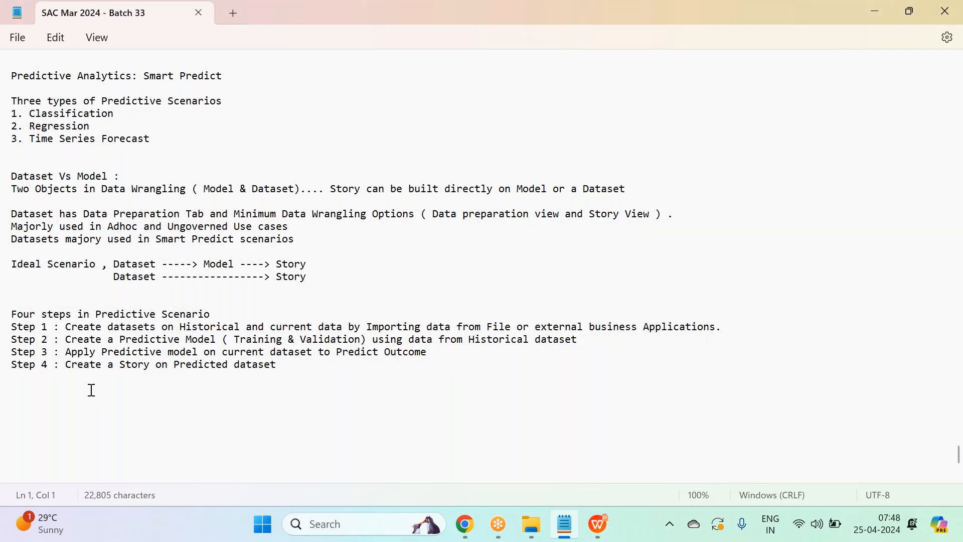
click(63, 330)
drag(63, 329, 677, 330)
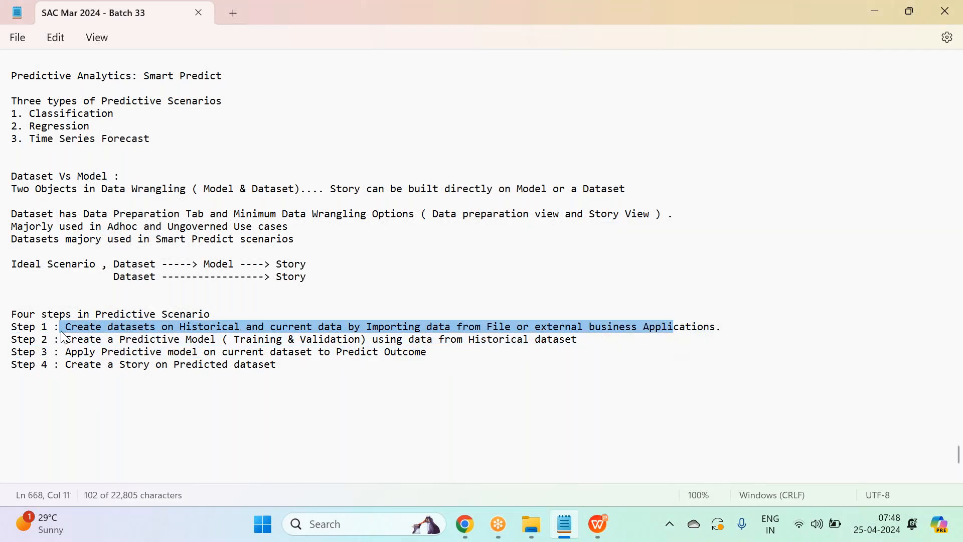
drag(64, 339, 586, 342)
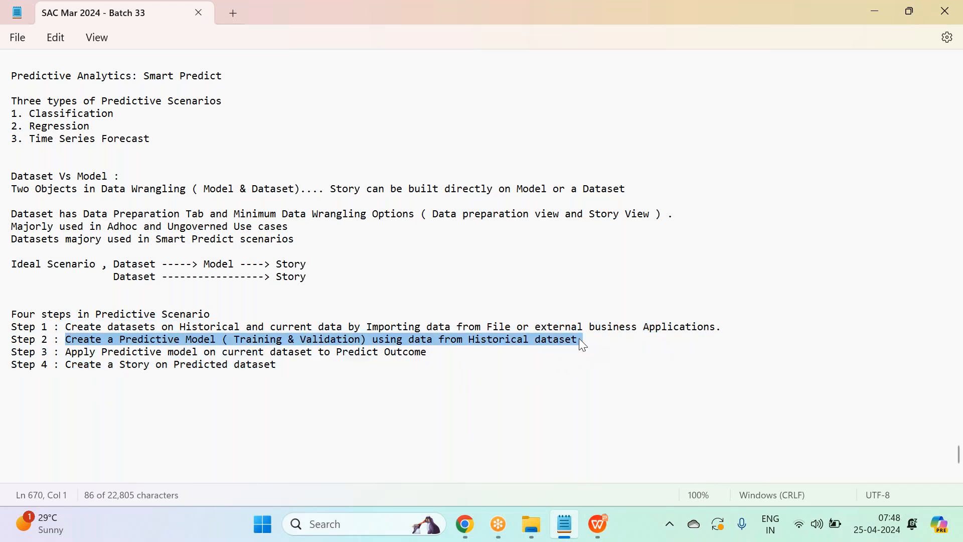
click(579, 338)
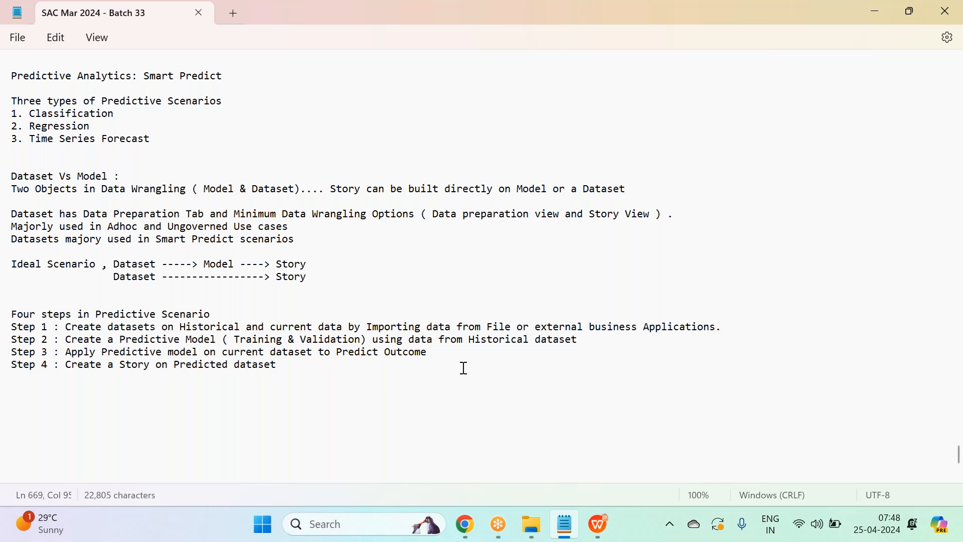
Return to SAP Analytics Cloud and set Bank_Deposit_Markeing_Campaign_current_Data from the Smart Predict Datasets folder of SAC Mar 2024 - Batch 33 as the data source for applying the model
click(477, 530)
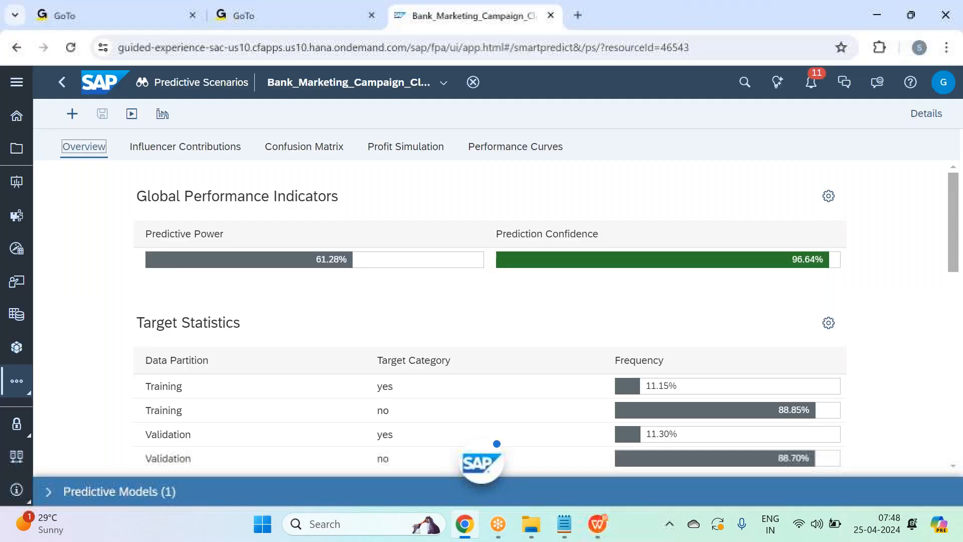
click(164, 124)
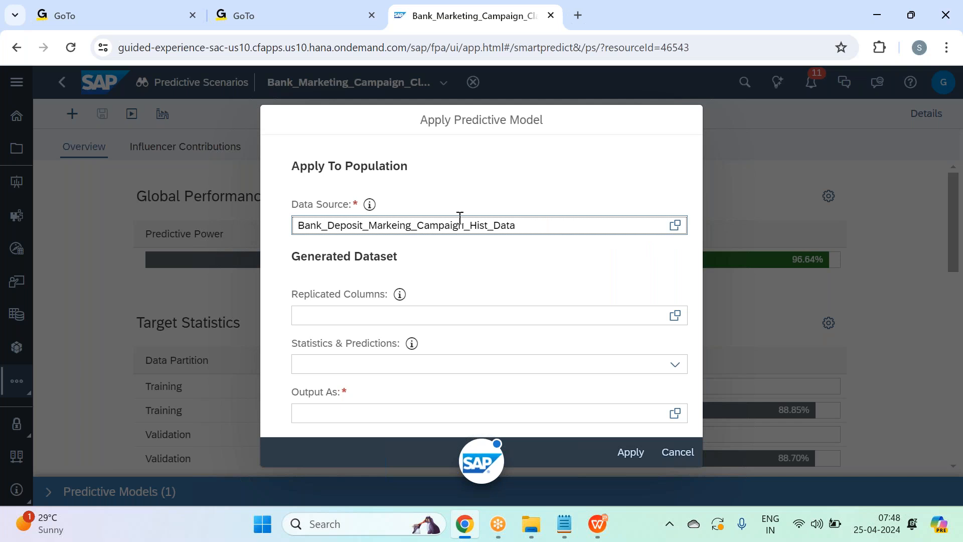
click(684, 227)
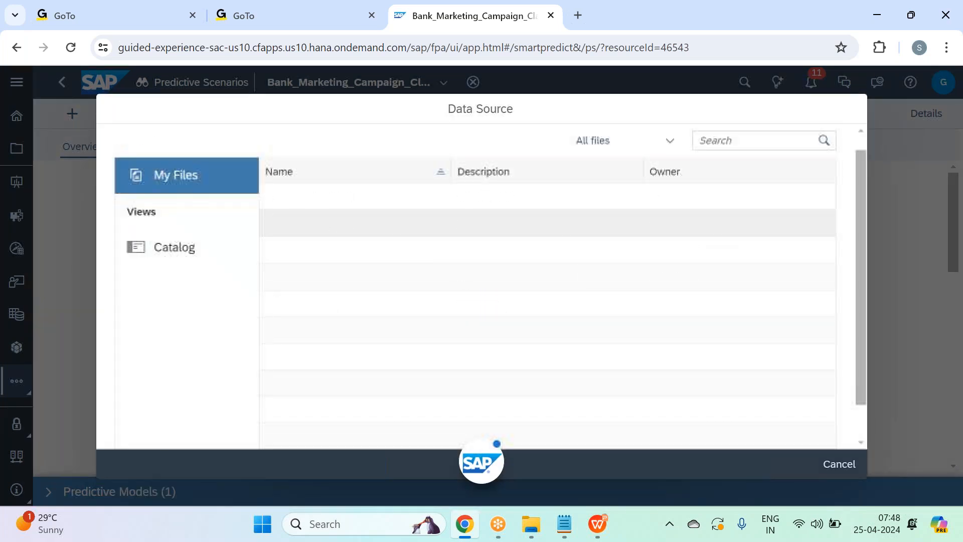
click(361, 279)
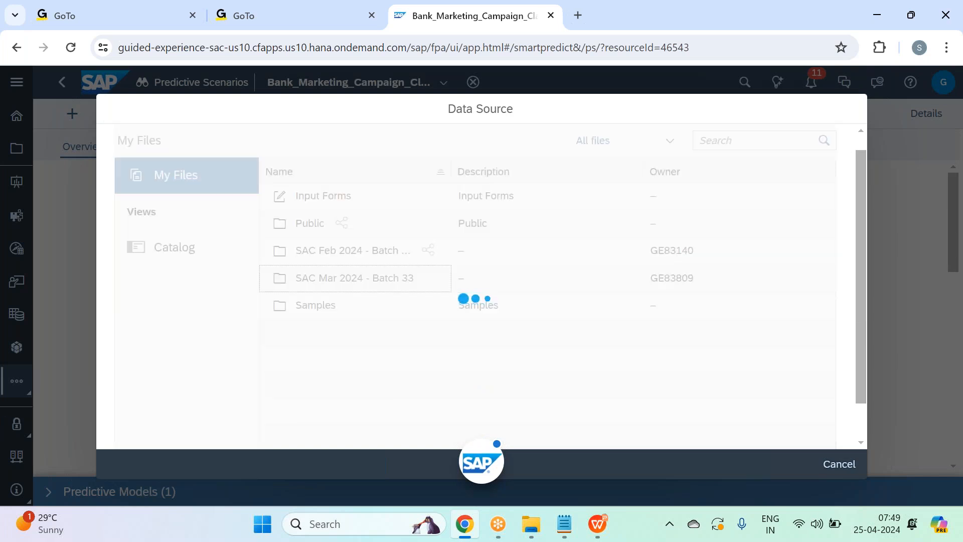
click(316, 225)
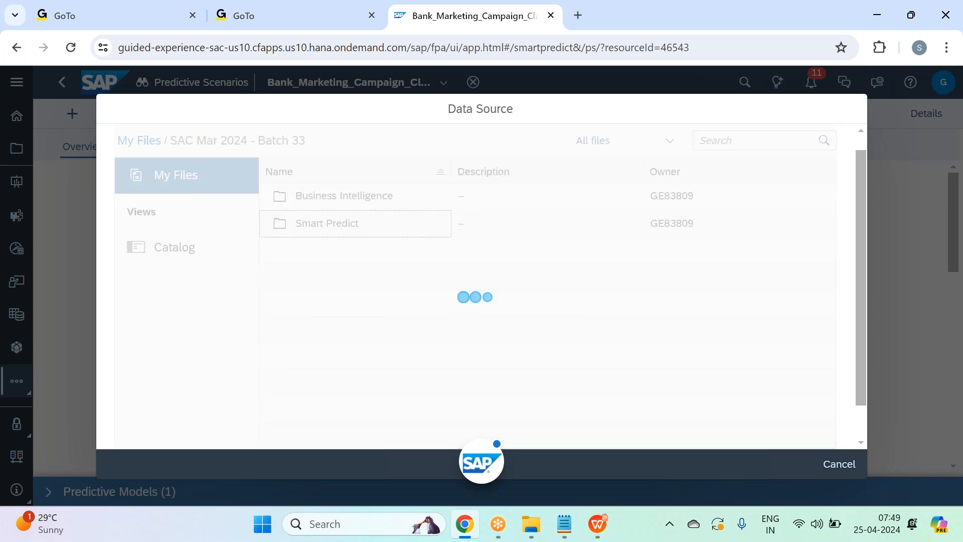
click(321, 201)
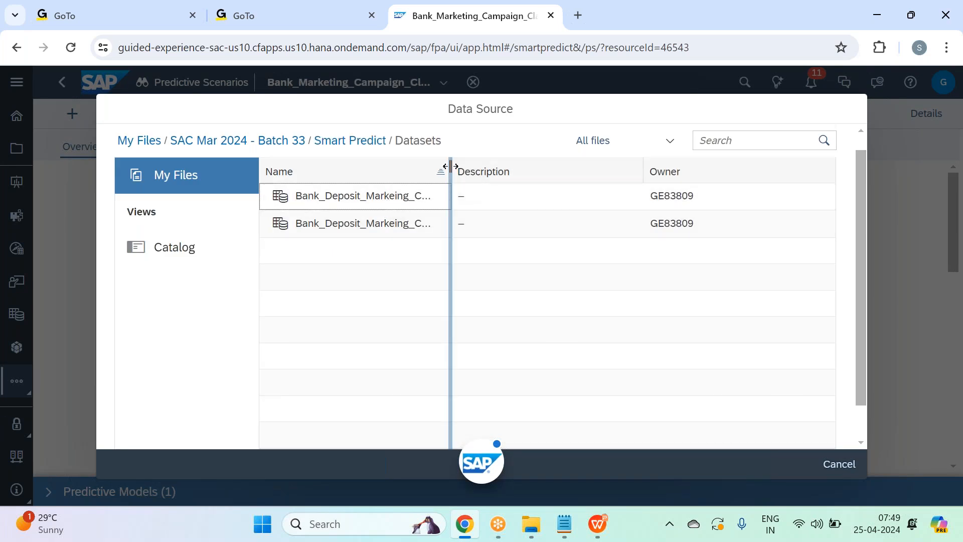
drag(450, 166, 647, 173)
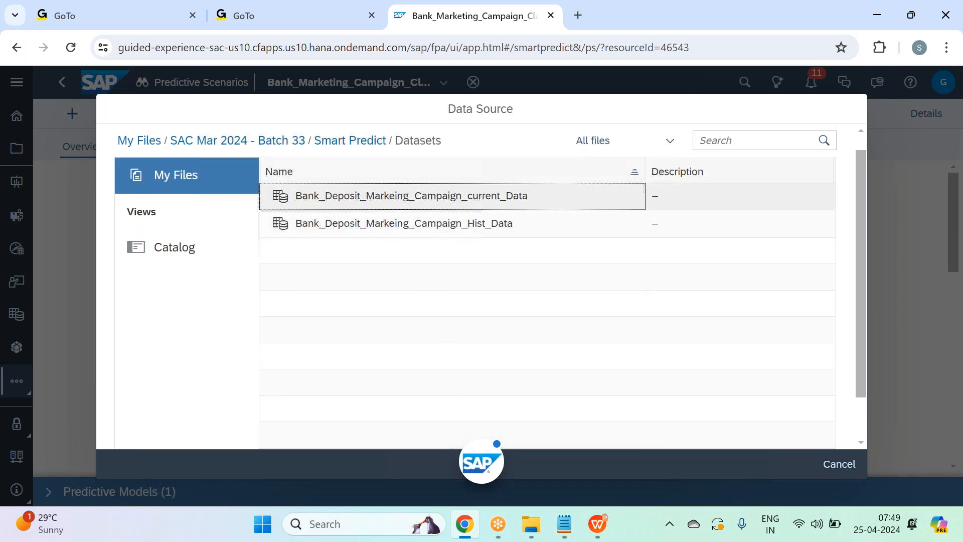
click(471, 224)
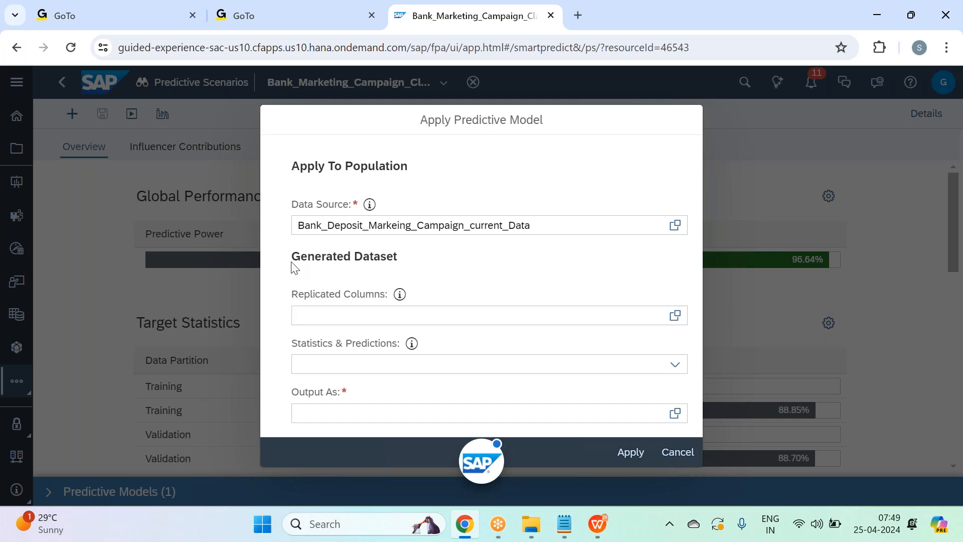
Choose SAC Mar 2024 - Batch 33 / Smart Predict / Datasets as the output folder for the generated dataset
drag(293, 257, 404, 261)
drag(296, 253, 411, 267)
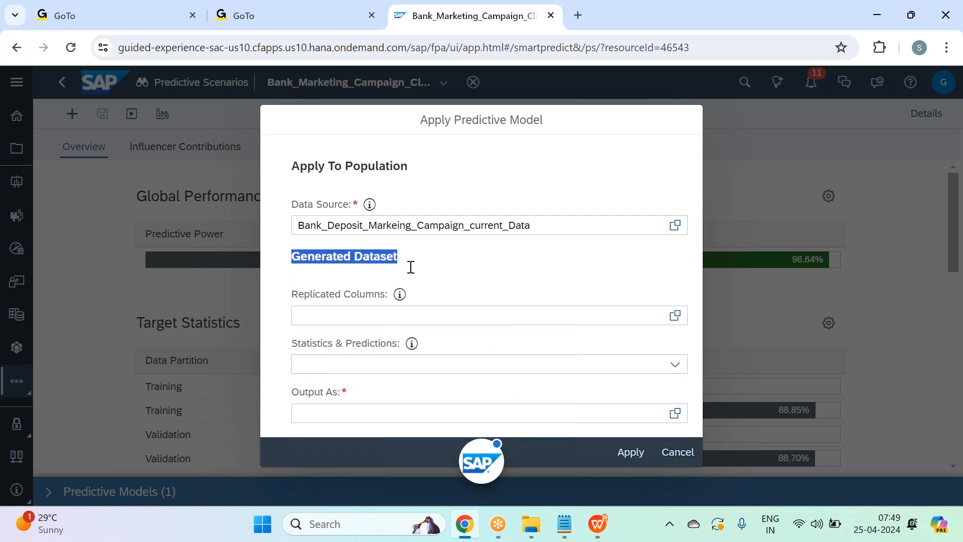
click(411, 267)
click(402, 413)
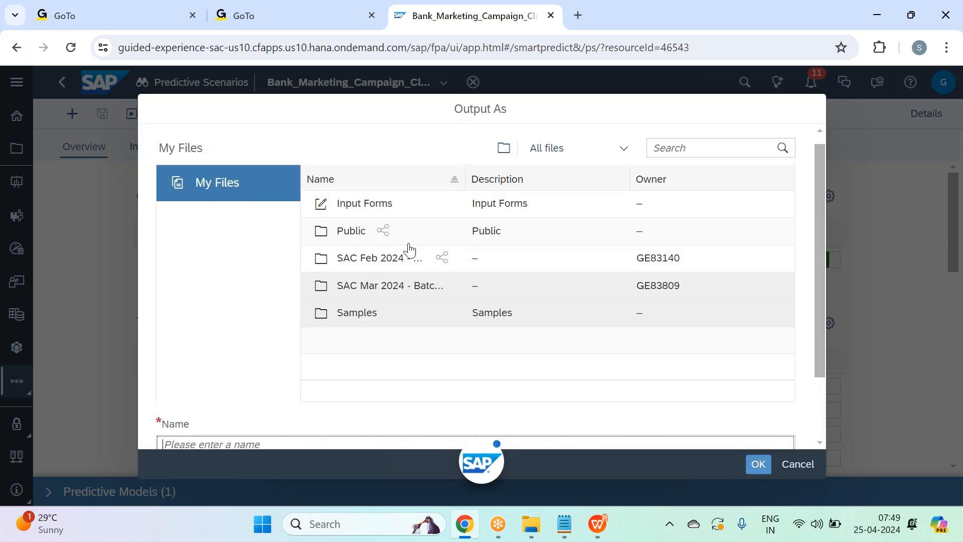
double_click(359, 283)
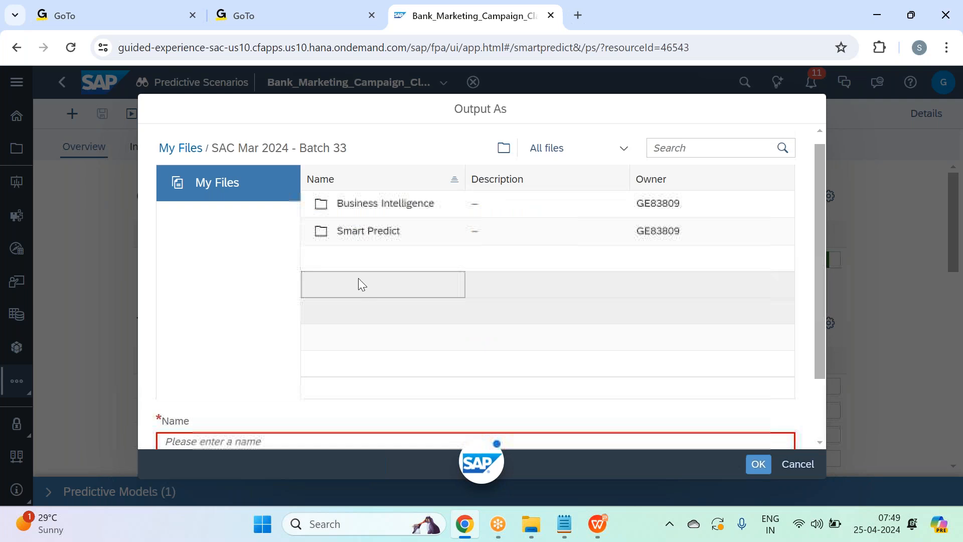
double_click(351, 232)
double_click(358, 208)
Name the output dataset Bank_Deposit_Markeing_Campaign_Pred_Data, adapting the historical dataset's name, and confirm it
click(391, 233)
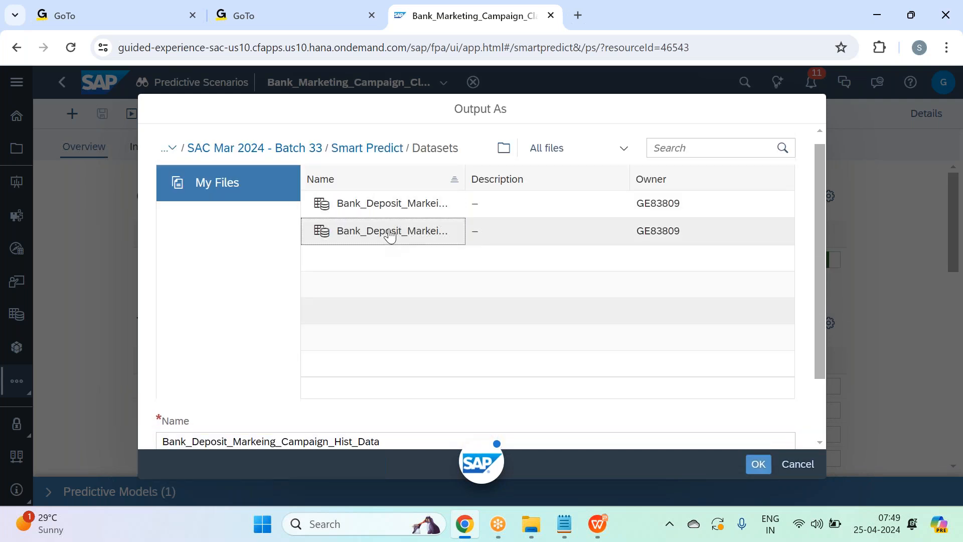
scroll(391, 234, down, 3)
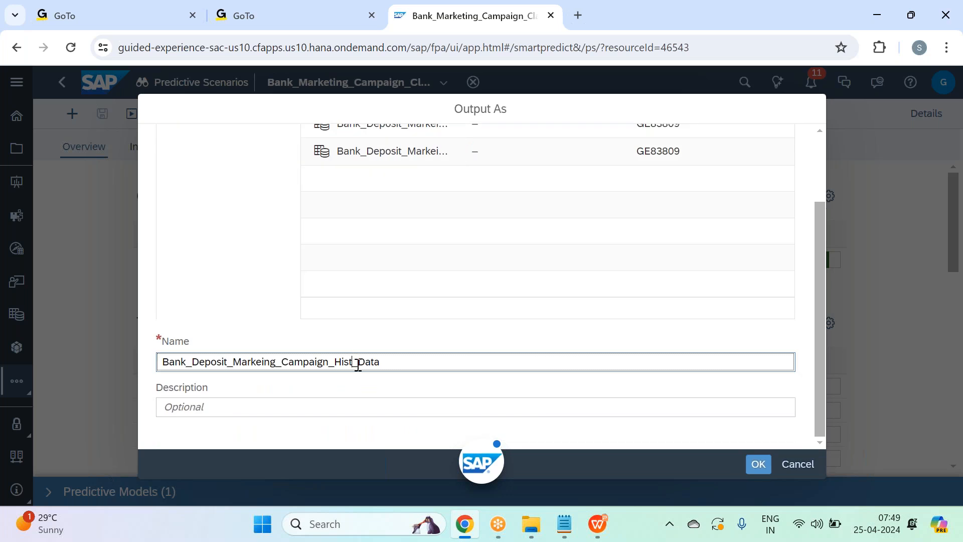
key(BackSpace)
key(BackSpace)
key(BackSpace)
key(BackSpace)
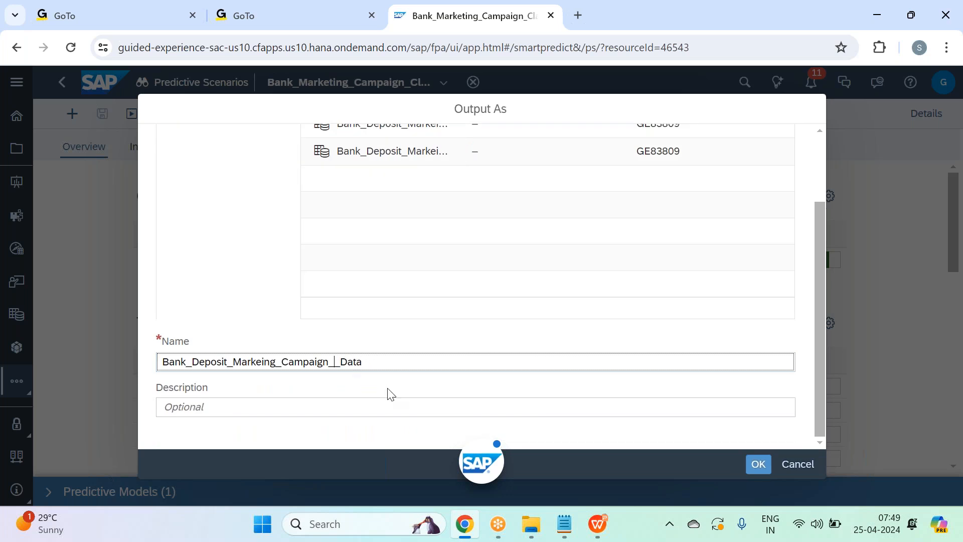
text(Pre)
text(d)
click(759, 464)
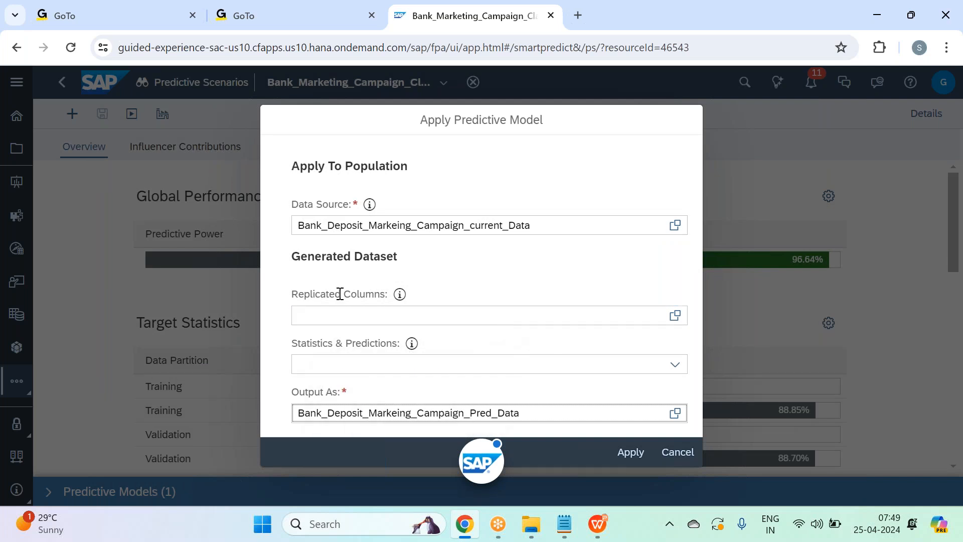
Select Key, Age, Campaign Calls, Days since Last Contacted and Previous Campaign Calls as replicated columns for the generated dataset
click(675, 320)
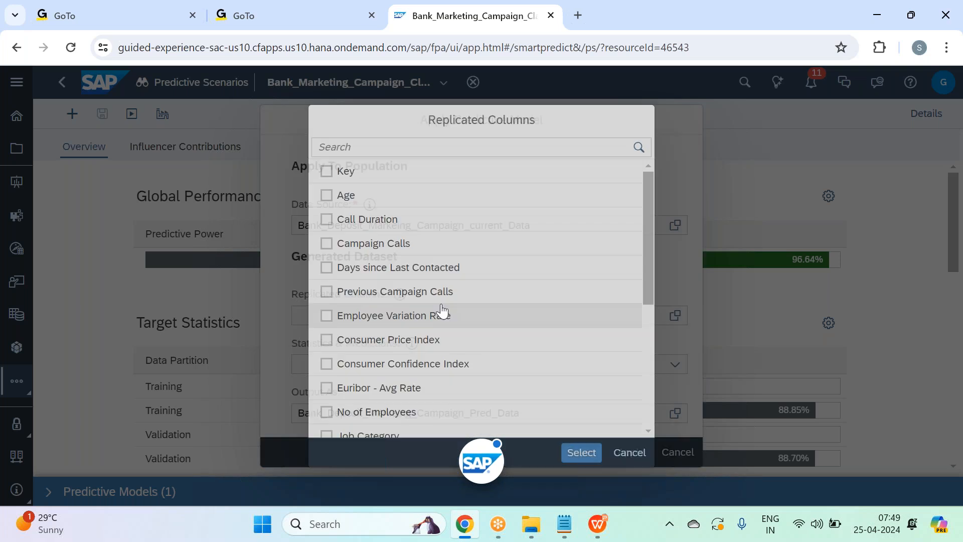
click(393, 176)
click(394, 219)
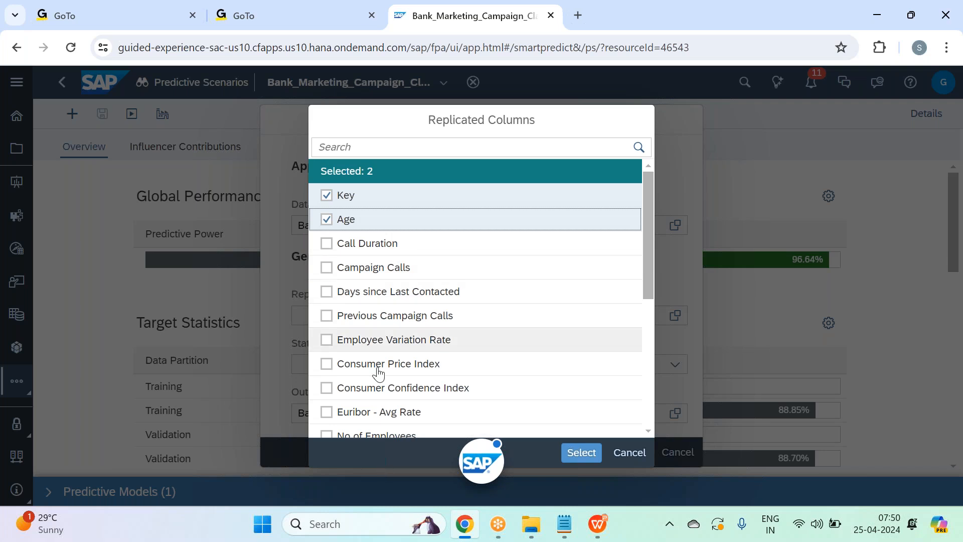
click(406, 277)
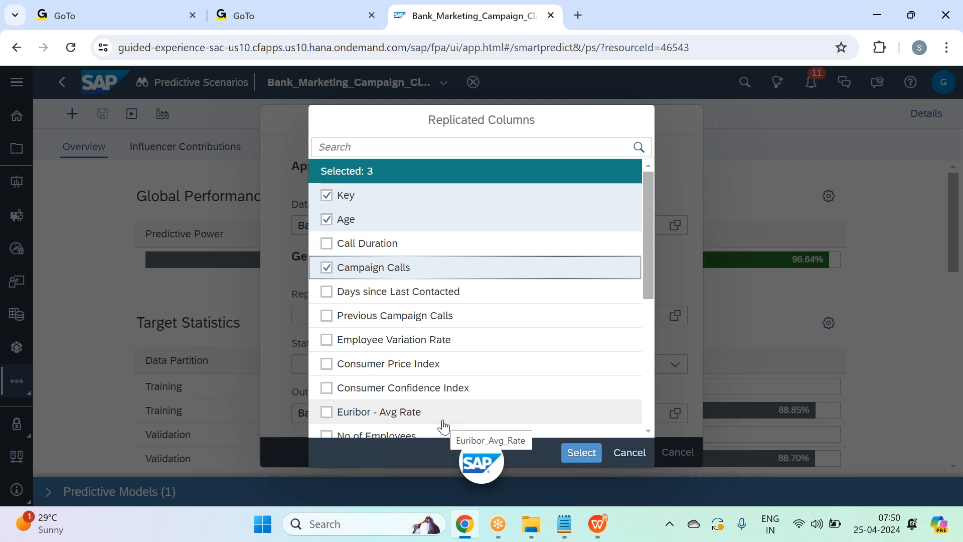
click(448, 292)
click(452, 316)
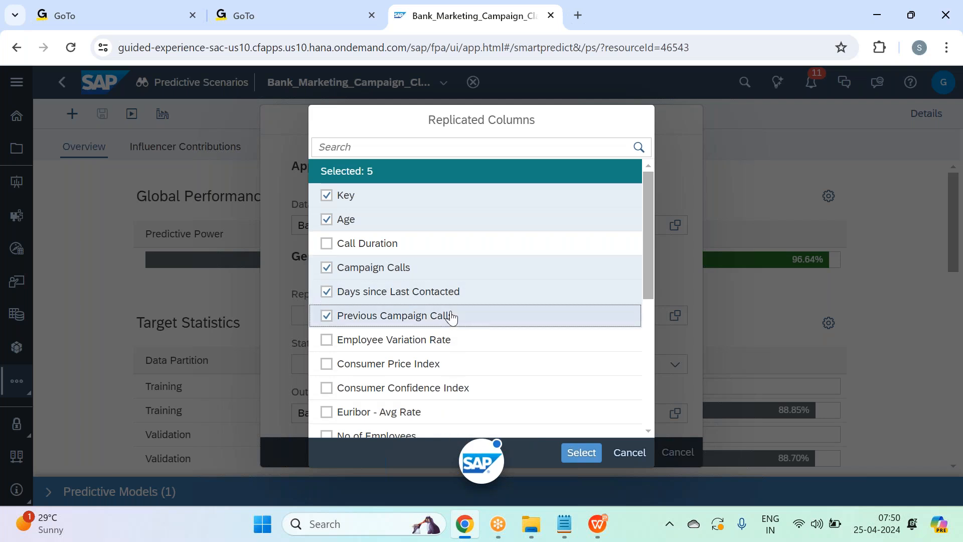
Add Employee Variation Rate, Consumer Price Index, Consumer Confidence Index and Euribor - Avg Rate to the replicated columns
click(441, 339)
click(431, 372)
click(439, 392)
scroll(432, 391, down, 2)
click(430, 341)
Add Job Category, Marital Status, Education, Loan Dafualt, Housing Loan and Personal Loan to the replicated columns
scroll(430, 341, down, 2)
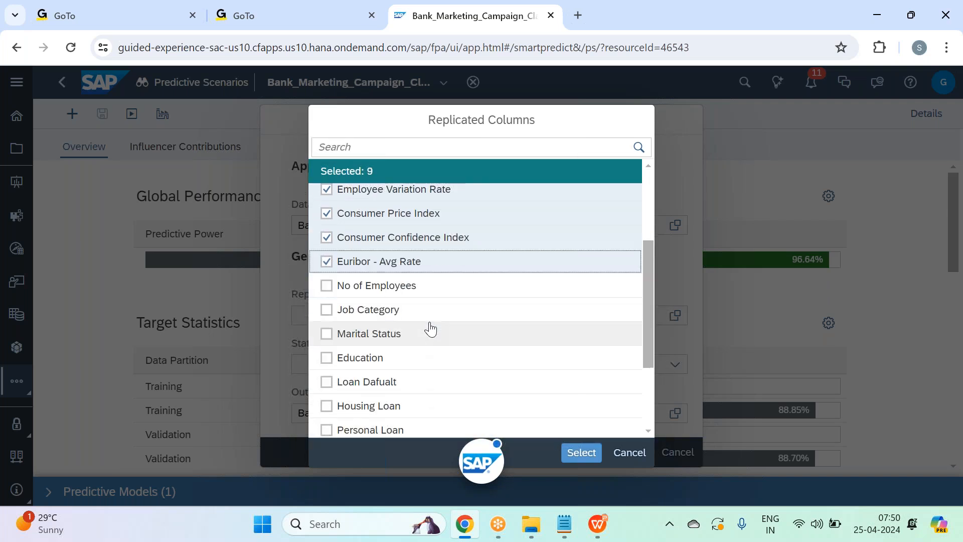
click(432, 323)
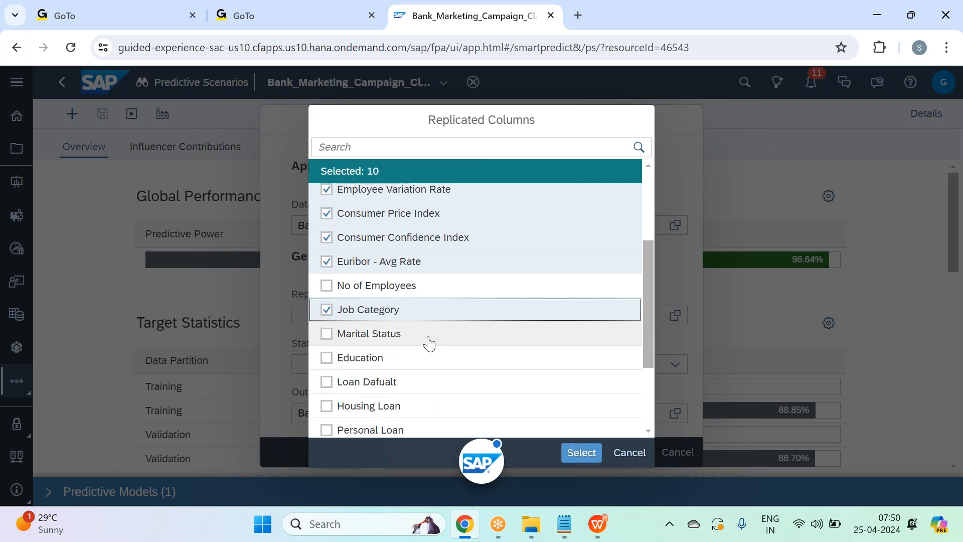
click(426, 340)
click(427, 365)
scroll(427, 365, down, 3)
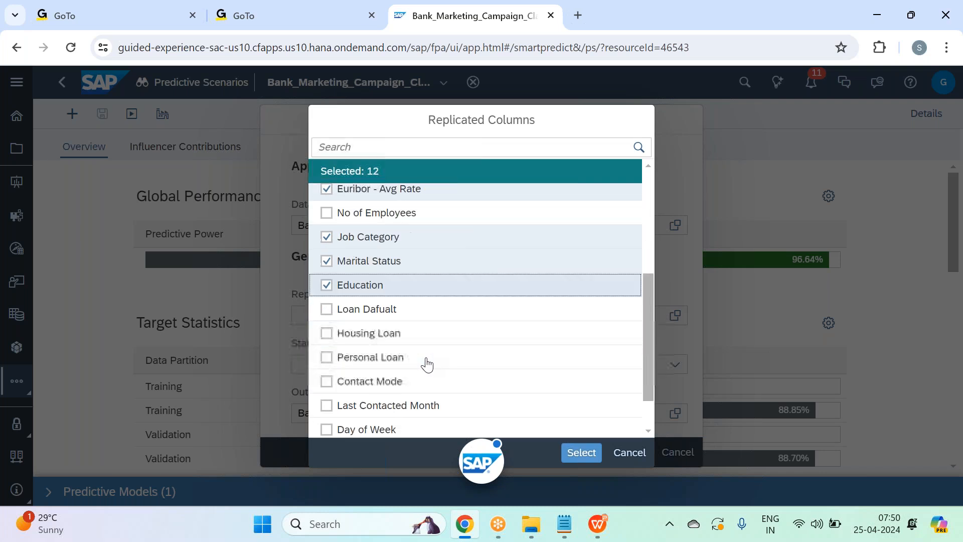
click(459, 312)
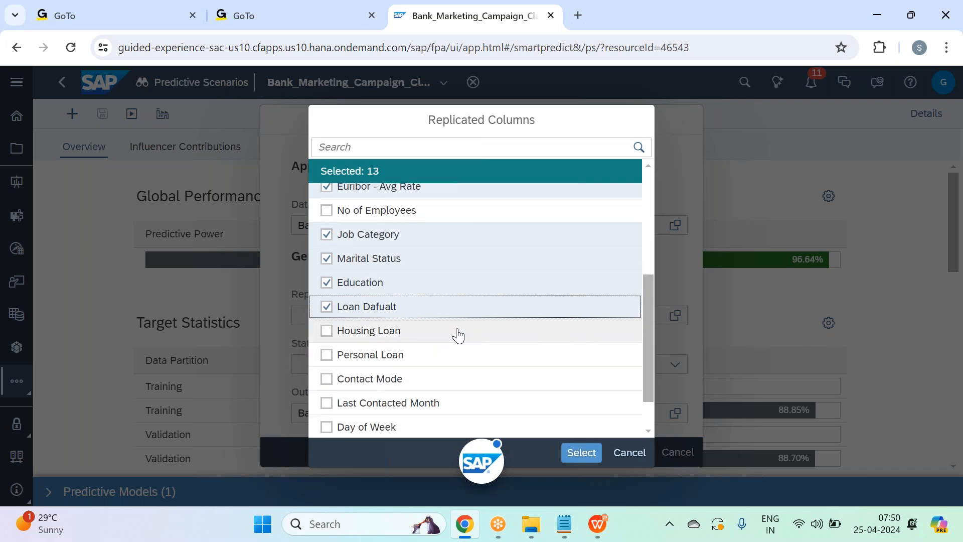
click(457, 334)
click(460, 358)
Add Contact Mode, Day of Week, Previous Campaign Outcome and Term Deposit(y/n) to the replicated columns and confirm the selection
scroll(461, 362, down, 2)
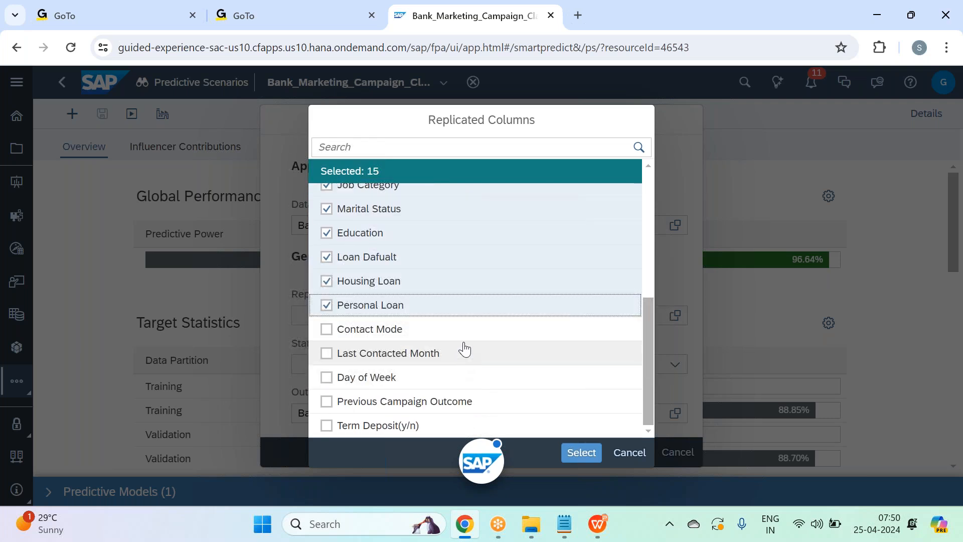
click(465, 336)
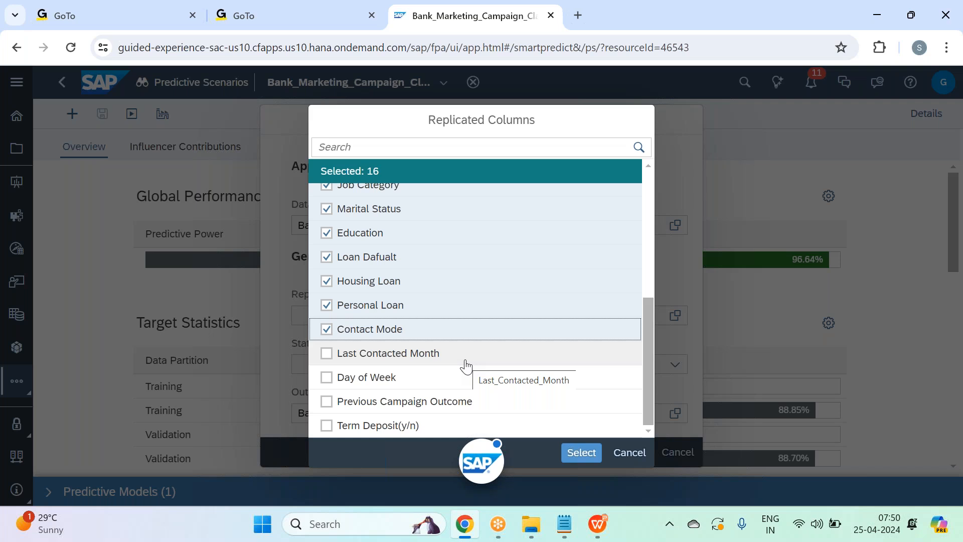
click(452, 384)
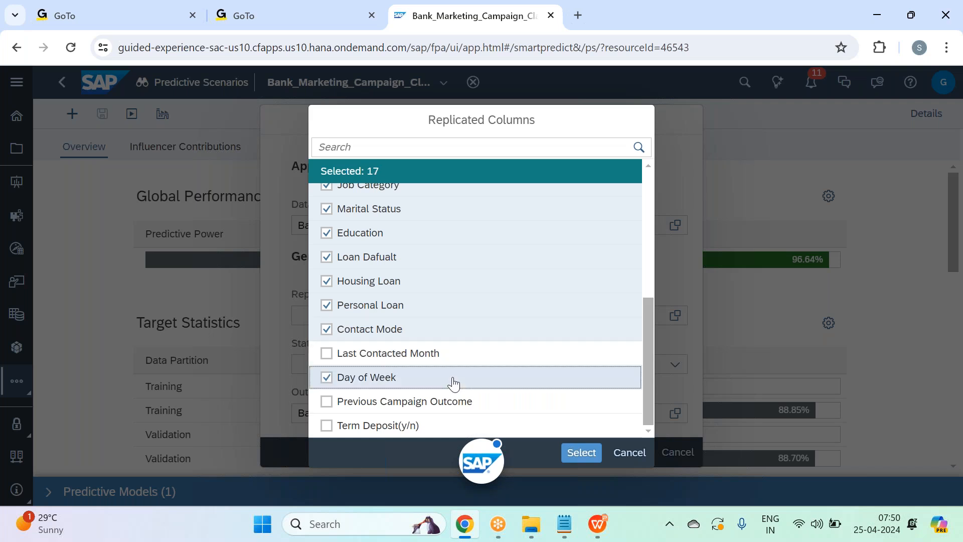
click(458, 353)
click(459, 353)
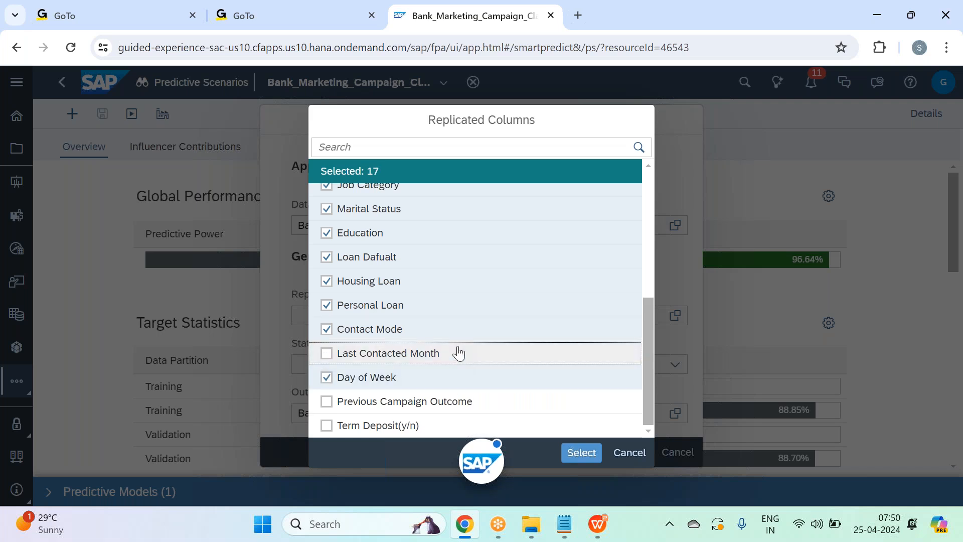
click(490, 410)
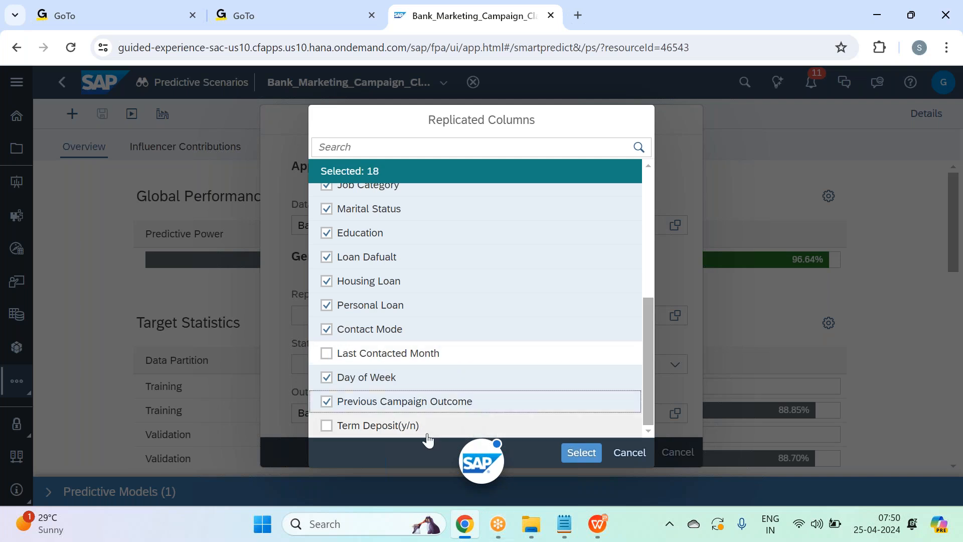
click(453, 426)
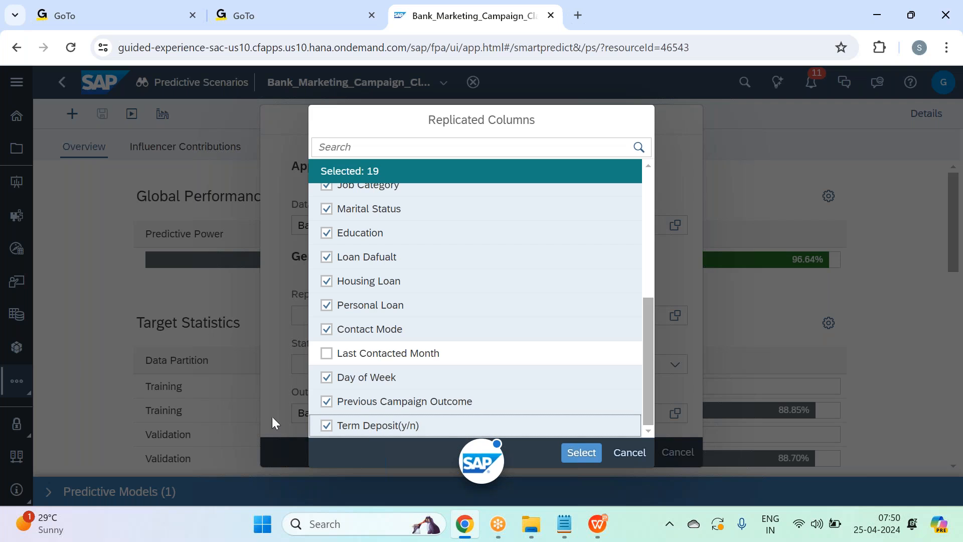
click(591, 454)
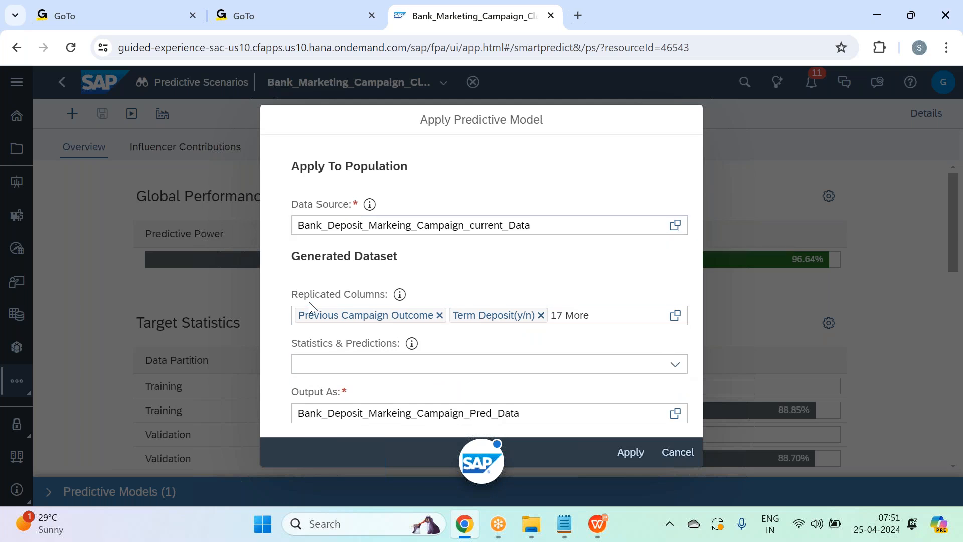
Include Apply Date, Assigned Bin, Predicted Category and Prediction Probability as statistics and predictions in the generated dataset
click(671, 368)
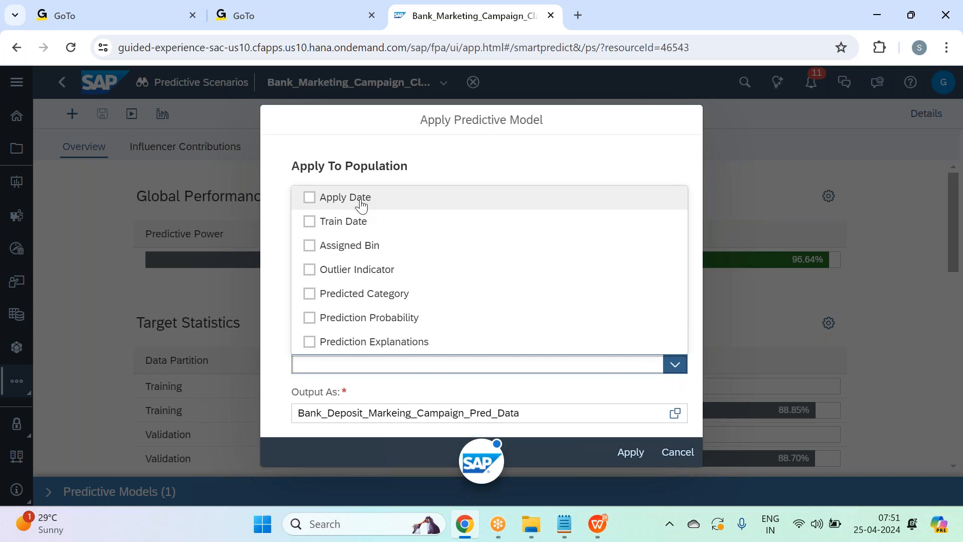
click(361, 200)
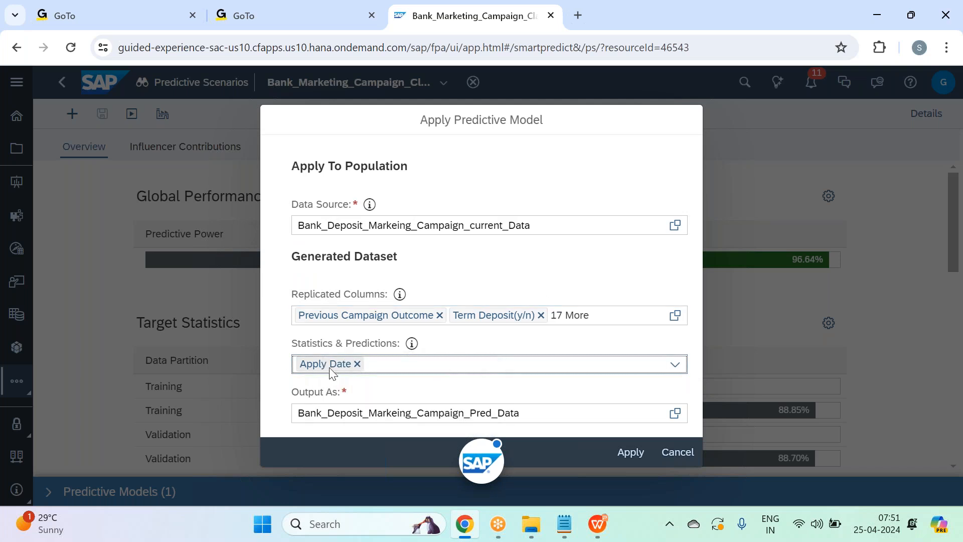
click(676, 364)
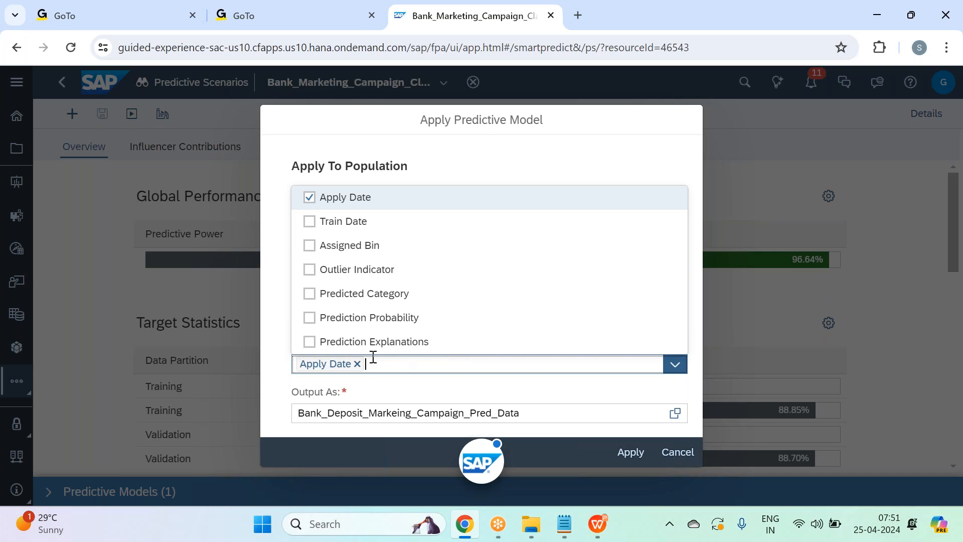
click(359, 248)
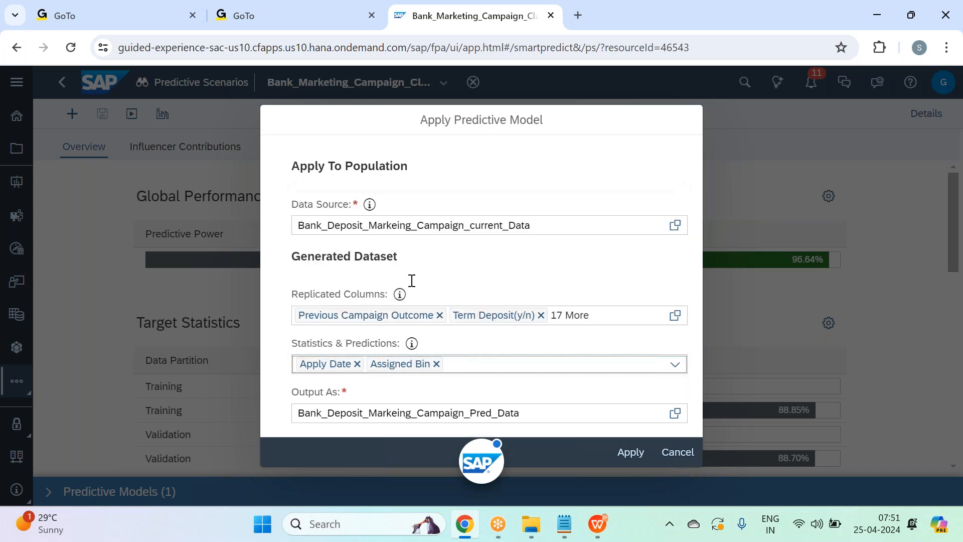
click(675, 364)
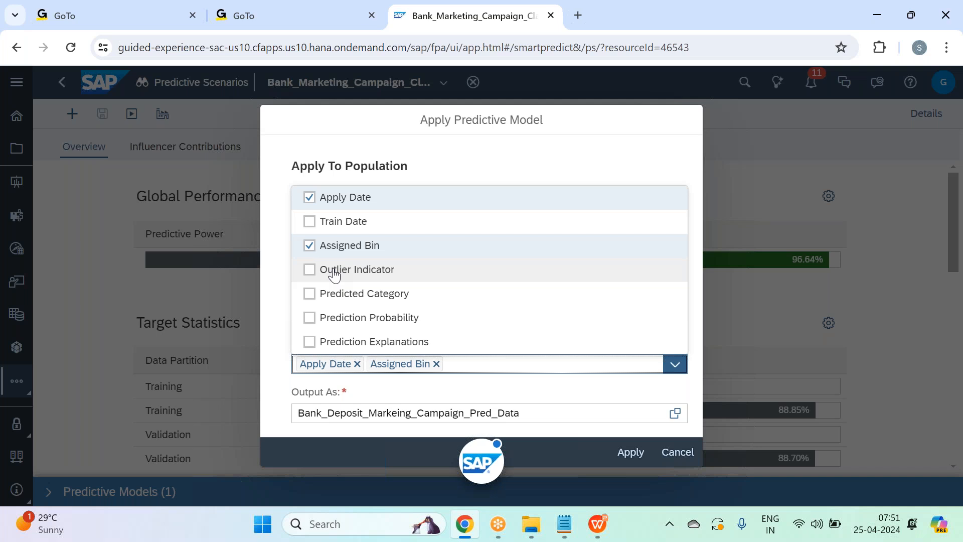
click(447, 302)
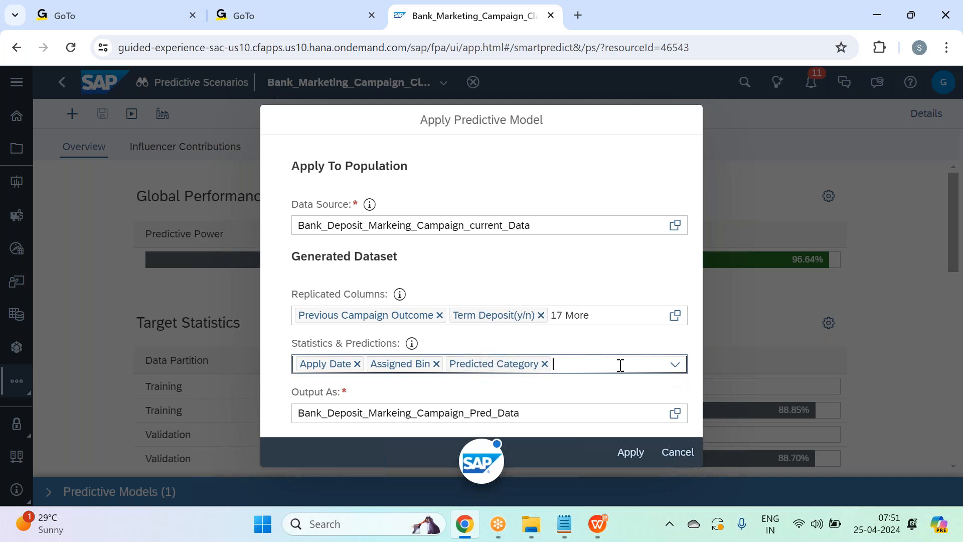
click(675, 365)
click(431, 320)
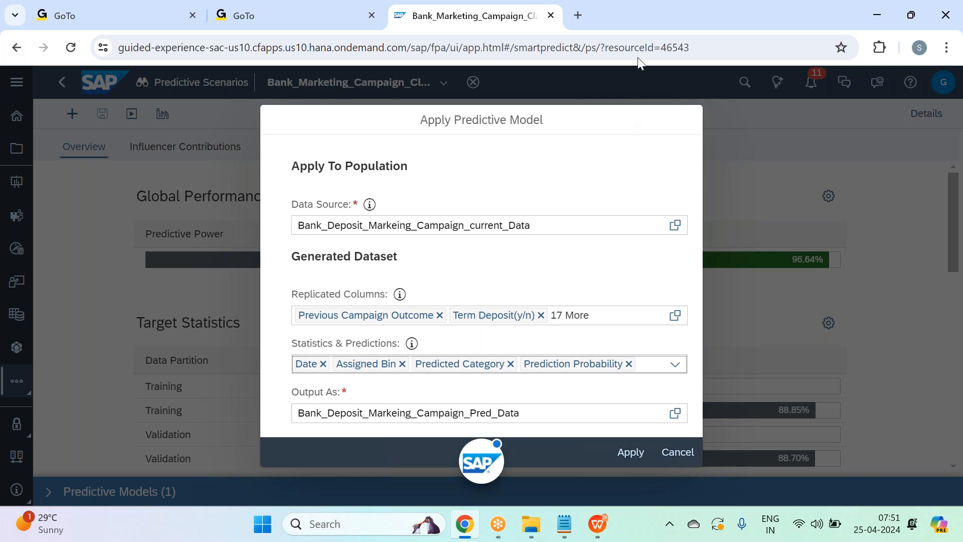
click(667, 38)
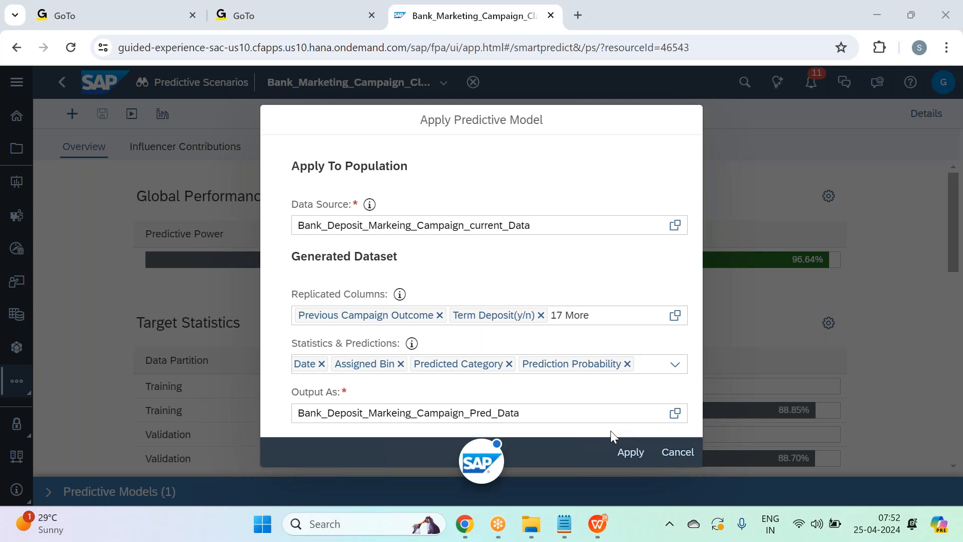
Apply the predictive model to the current data and check its status in the list of predictive models
click(633, 452)
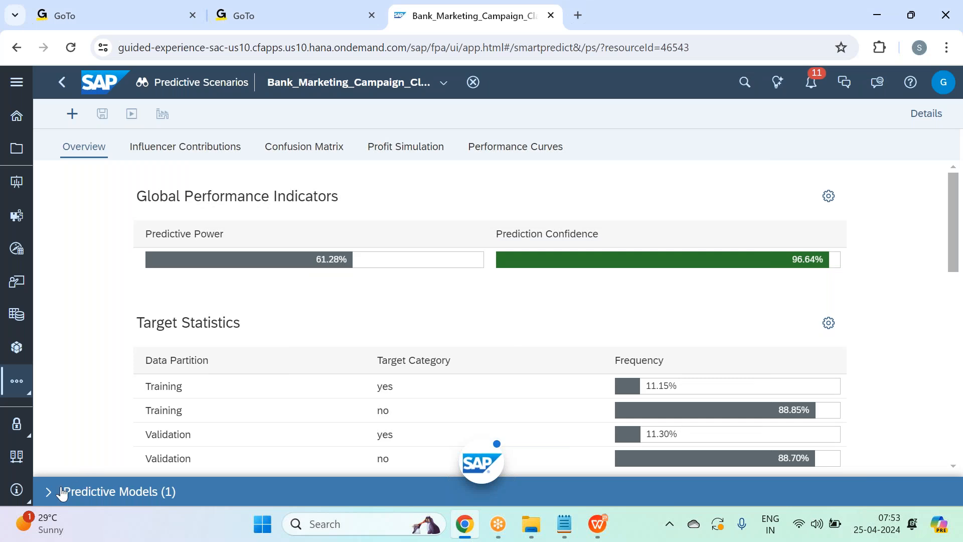
click(58, 491)
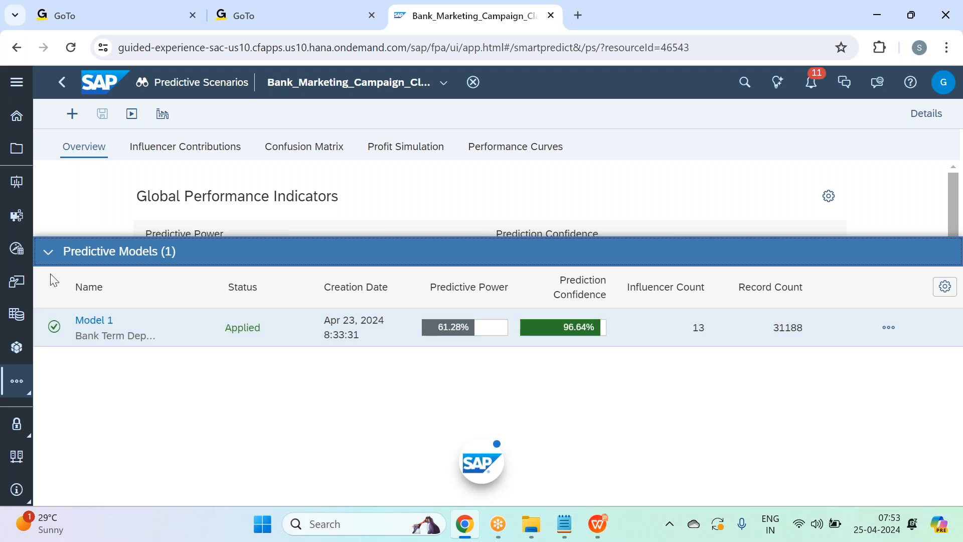
click(83, 253)
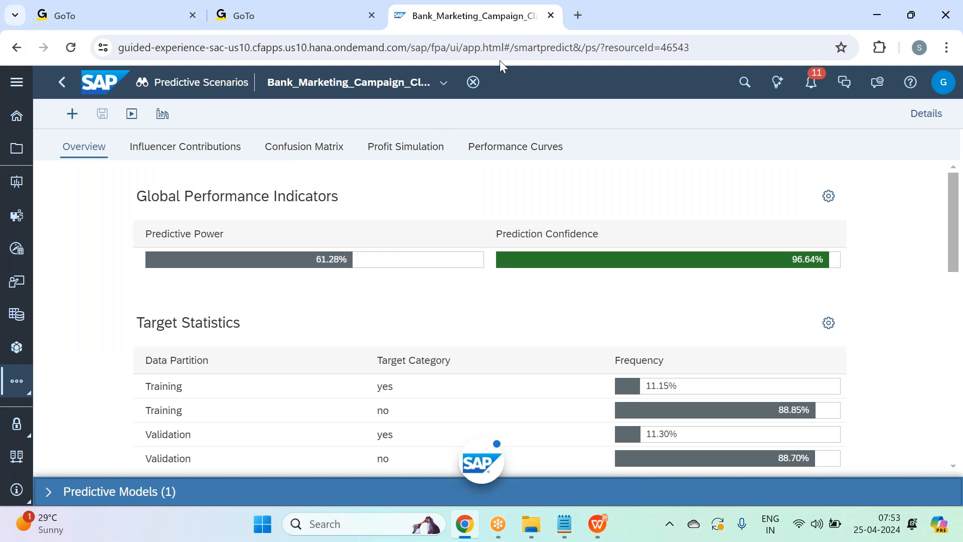
Load the SAP Analytics Cloud home page in the second GoTo browser tab, using the base address copied from the predictive scenario
drag(512, 44, 118, 47)
key(ctrl+c)
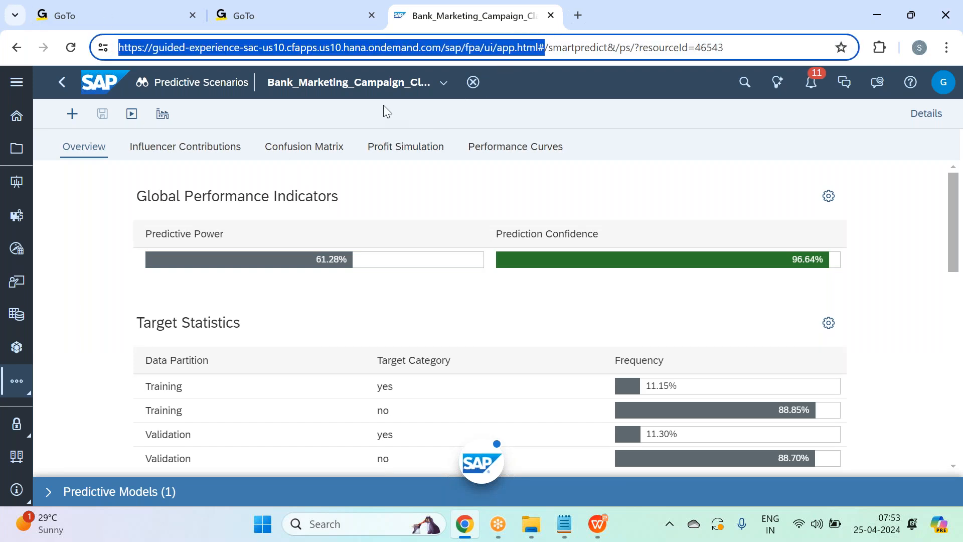
click(241, 10)
click(292, 44)
key(ctrl+v)
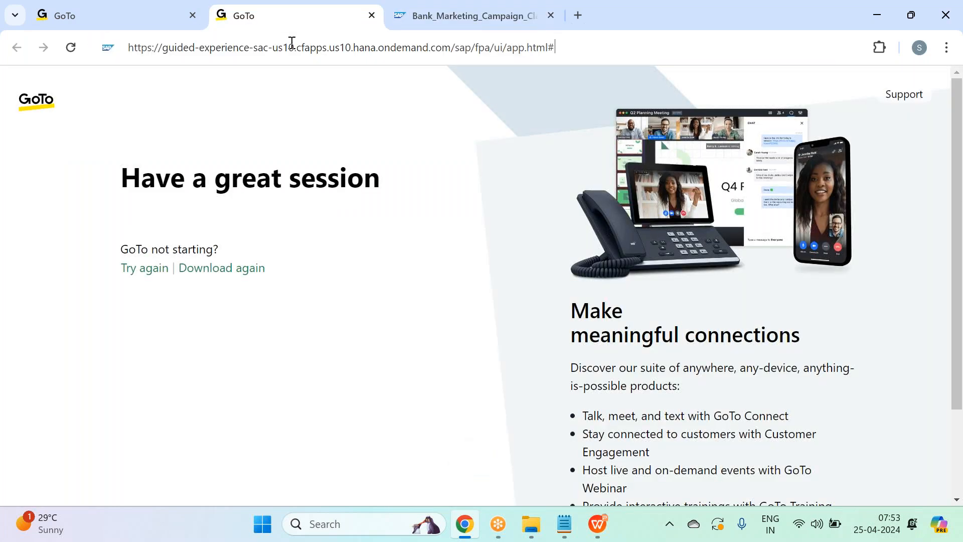
key(Return)
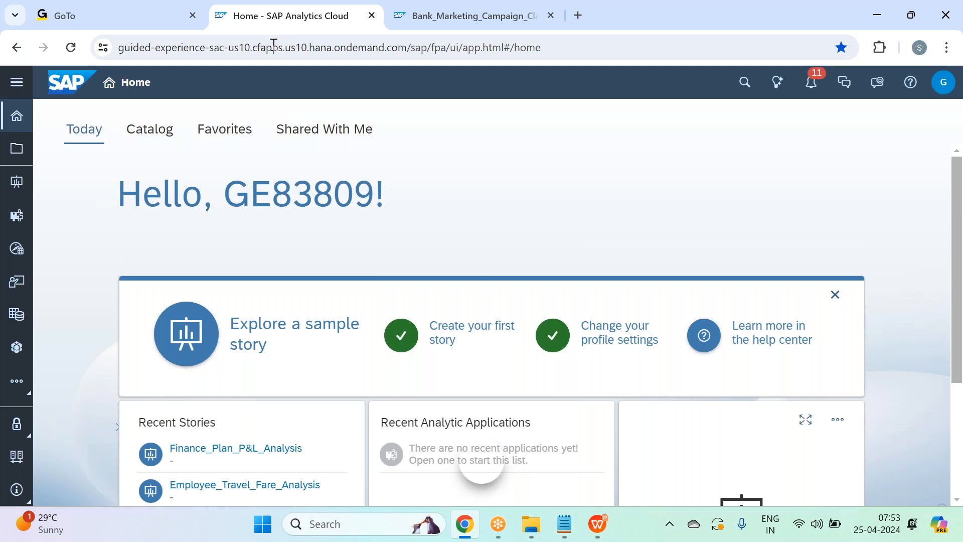
Open the Bank_Deposit_Markeing_Campaign_Pred_Data dataset from SAC Mar 2024 - Batch 33 / Smart Predict / Datasets and dismiss the sampled data notice
click(16, 149)
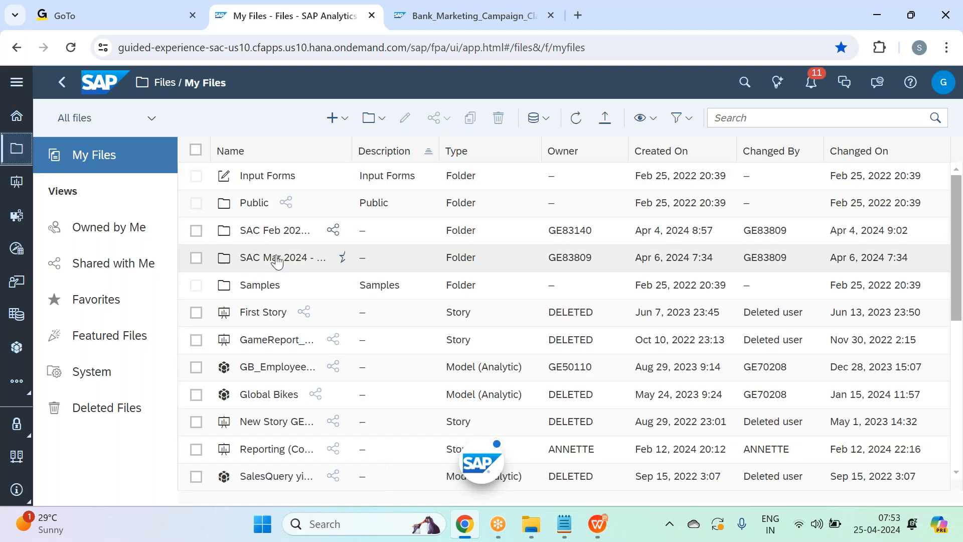
click(278, 258)
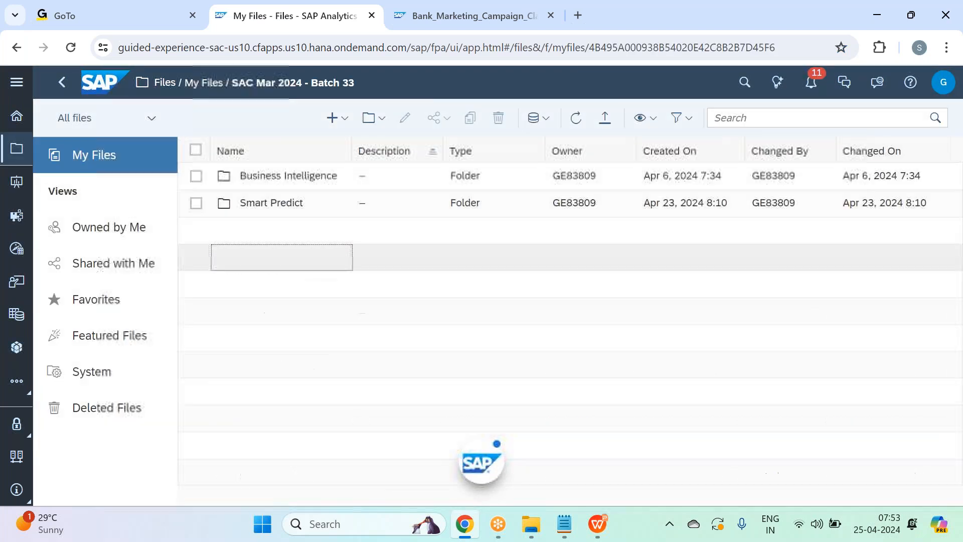
click(260, 205)
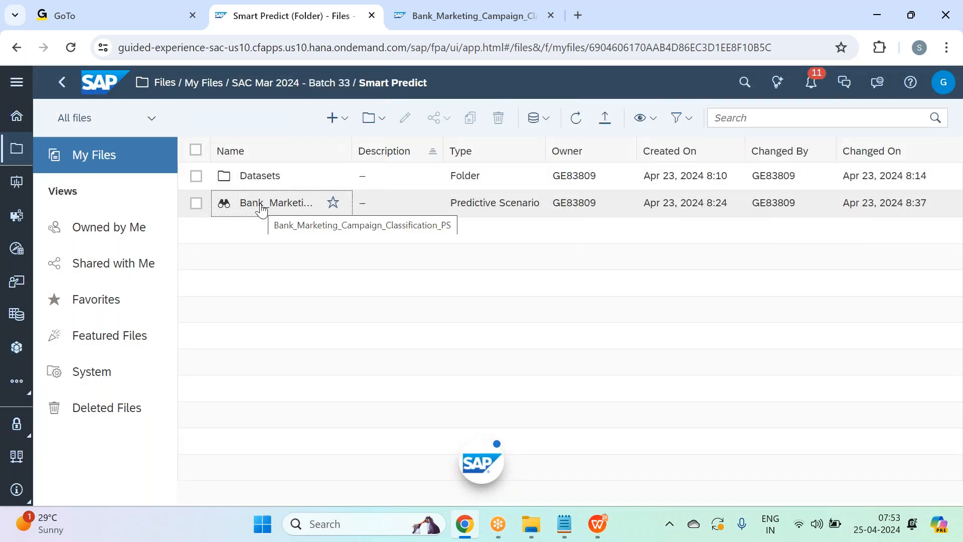
click(260, 182)
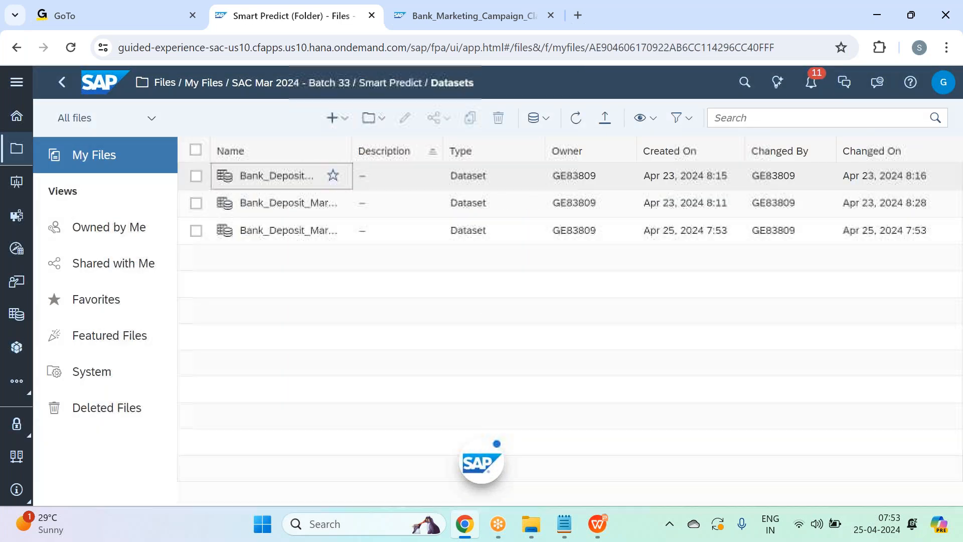
drag(351, 150, 484, 150)
click(352, 241)
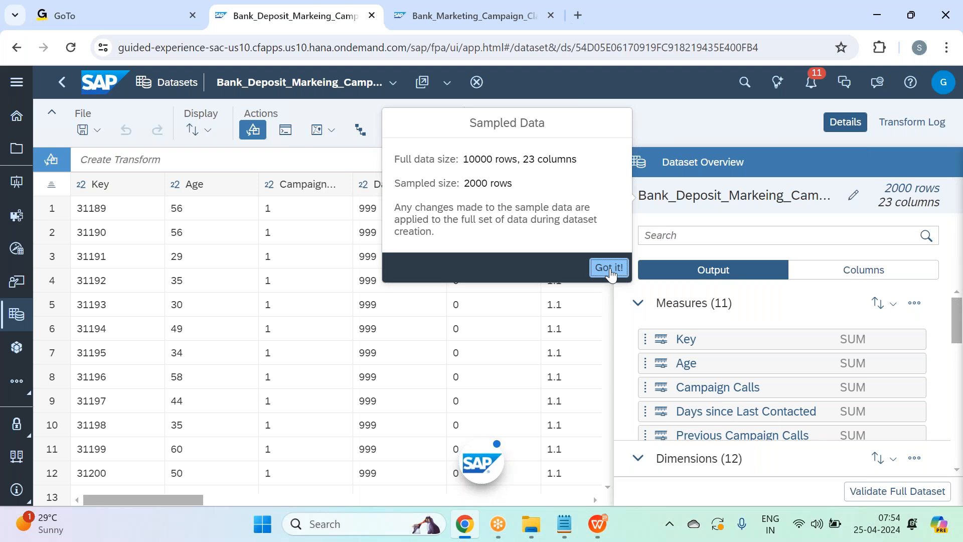
click(609, 267)
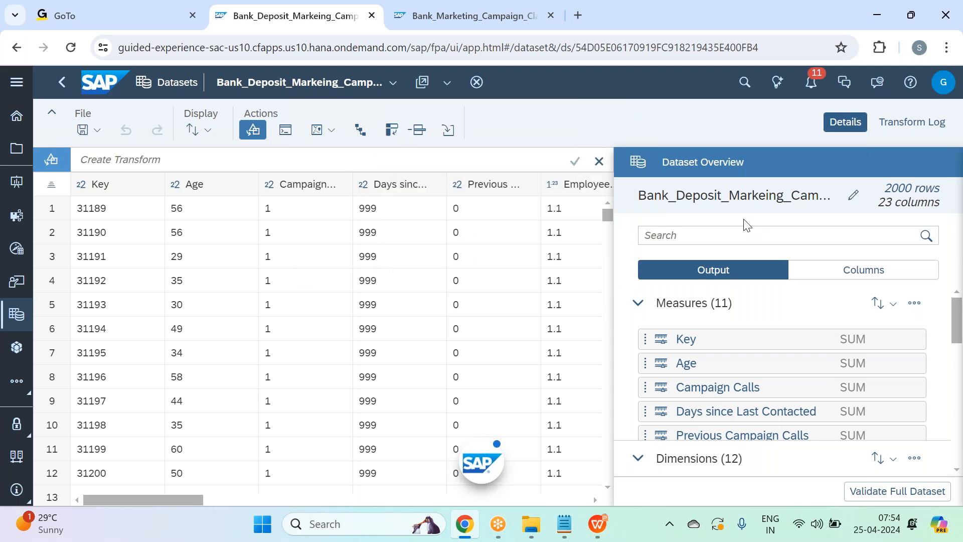
Change the Key and Assigned Bin measures of the predicted dataset to dimensions
click(914, 339)
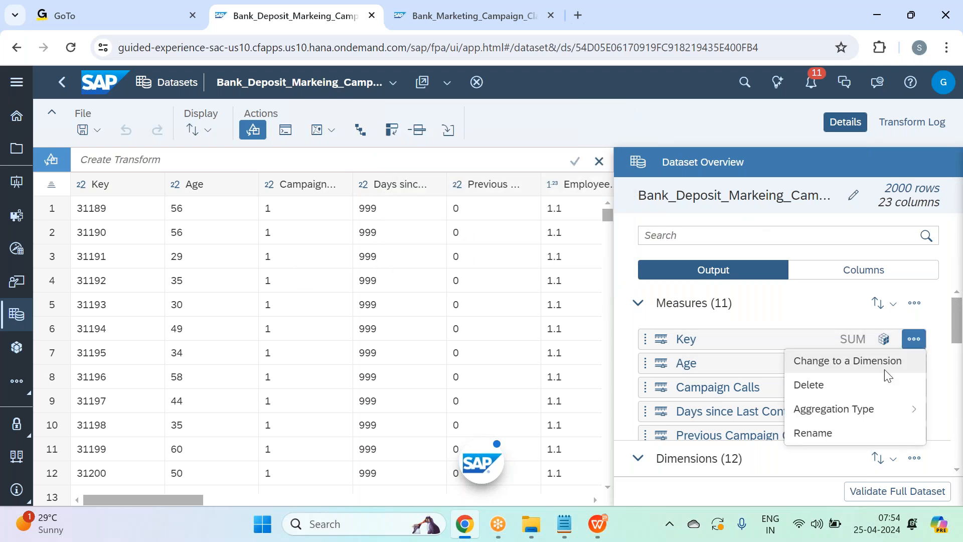
click(851, 370)
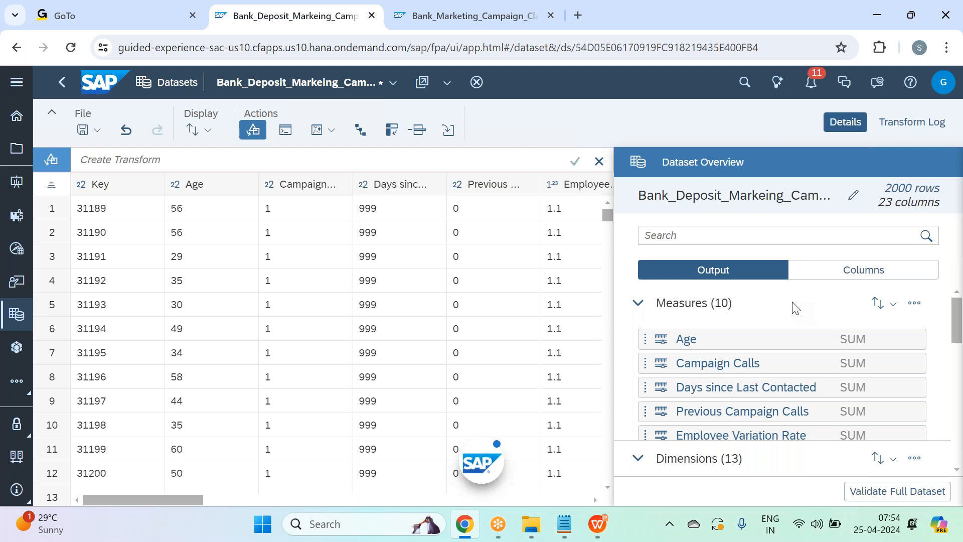
scroll(772, 356, down, 2)
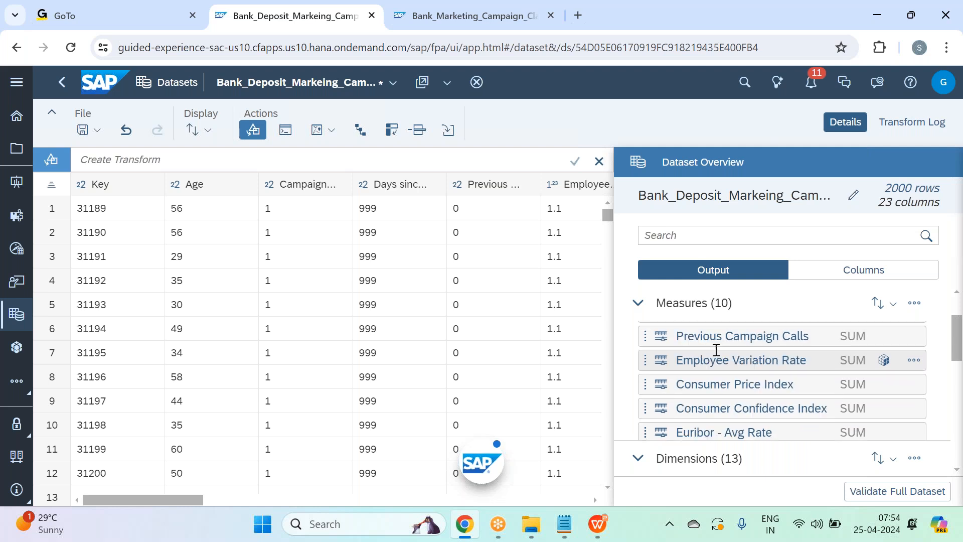
scroll(717, 351, up, 2)
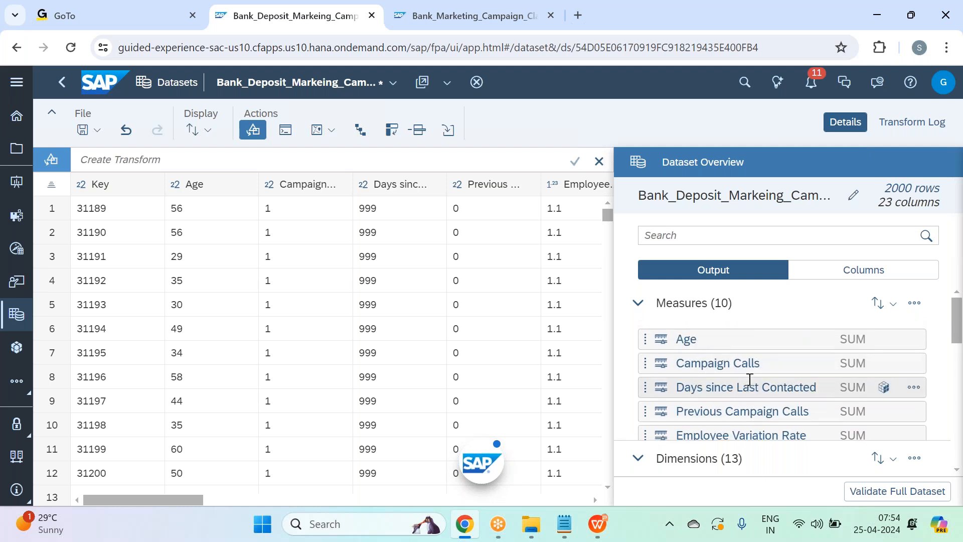
scroll(749, 380, down, 2)
scroll(750, 380, down, 2)
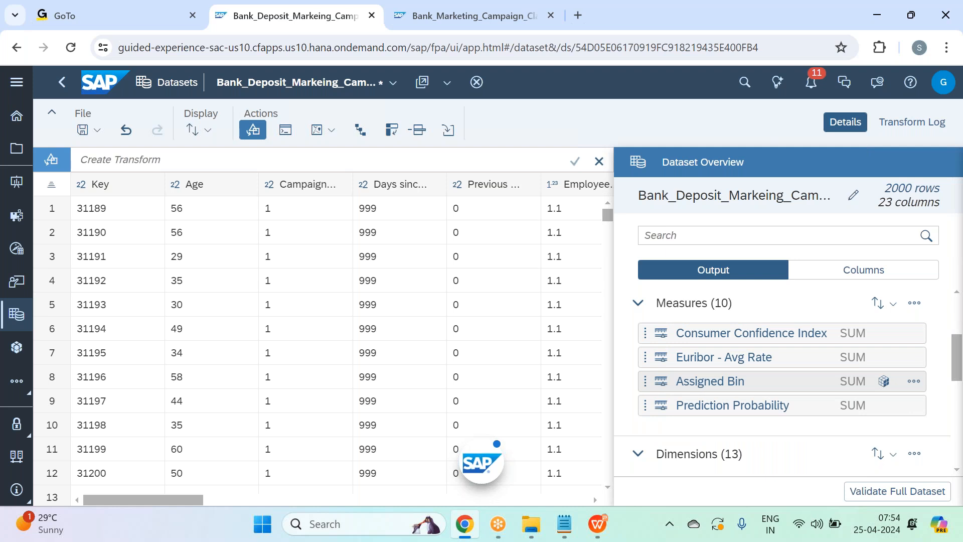
click(913, 382)
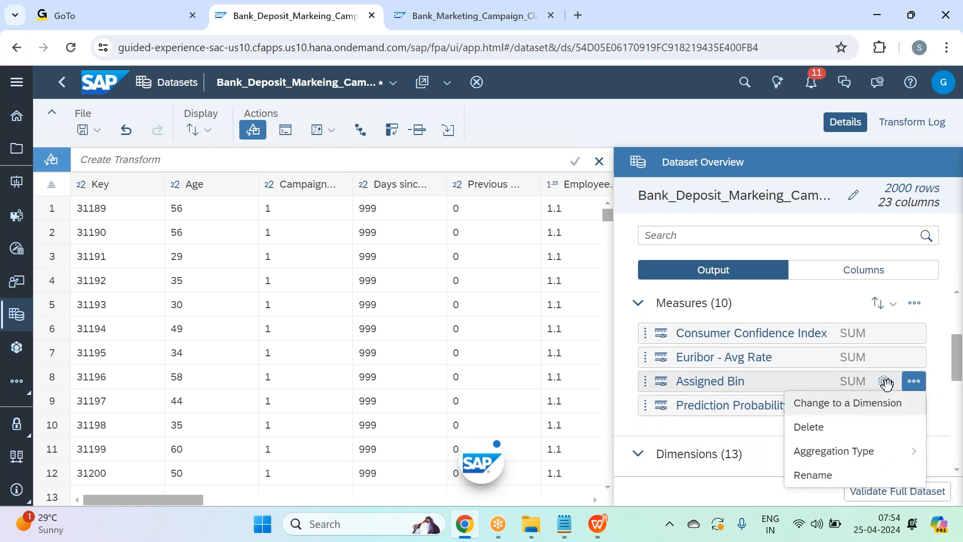
click(862, 400)
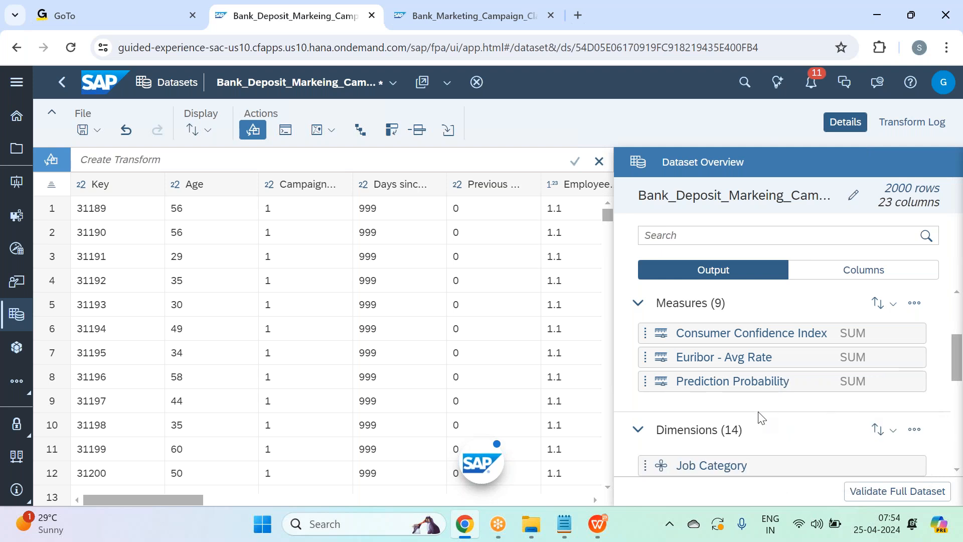
Delete the Term Deposit column from the predicted dataset
scroll(761, 418, up, 5)
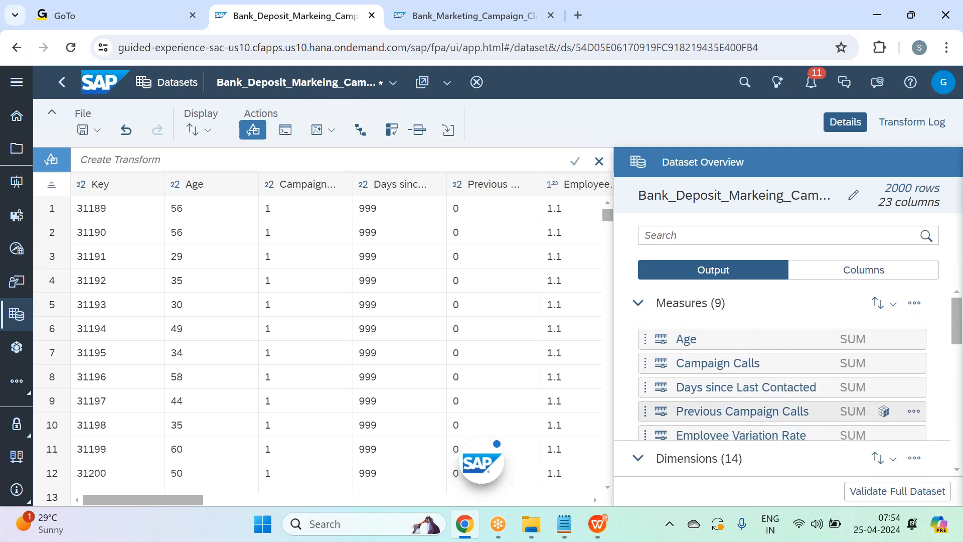
scroll(761, 412, down, 10)
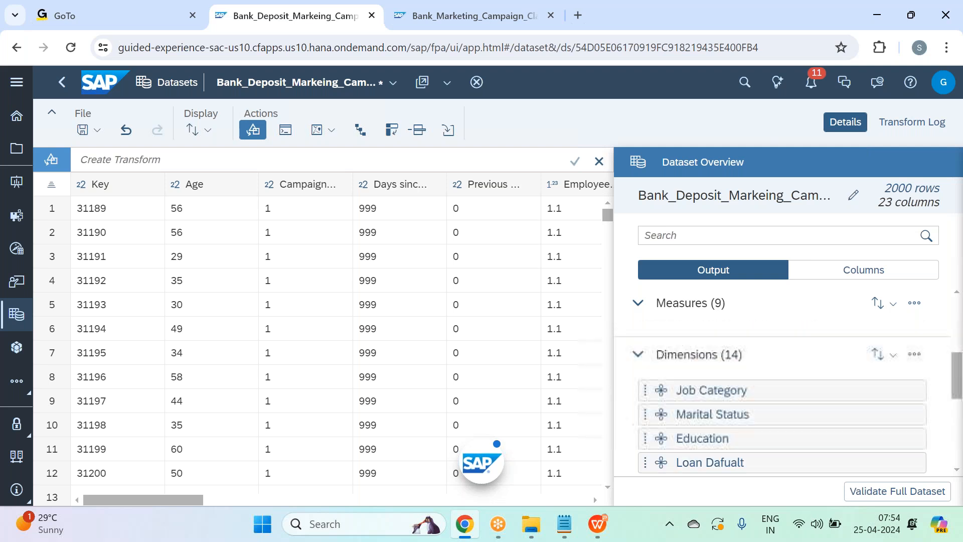
scroll(761, 416, down, 5)
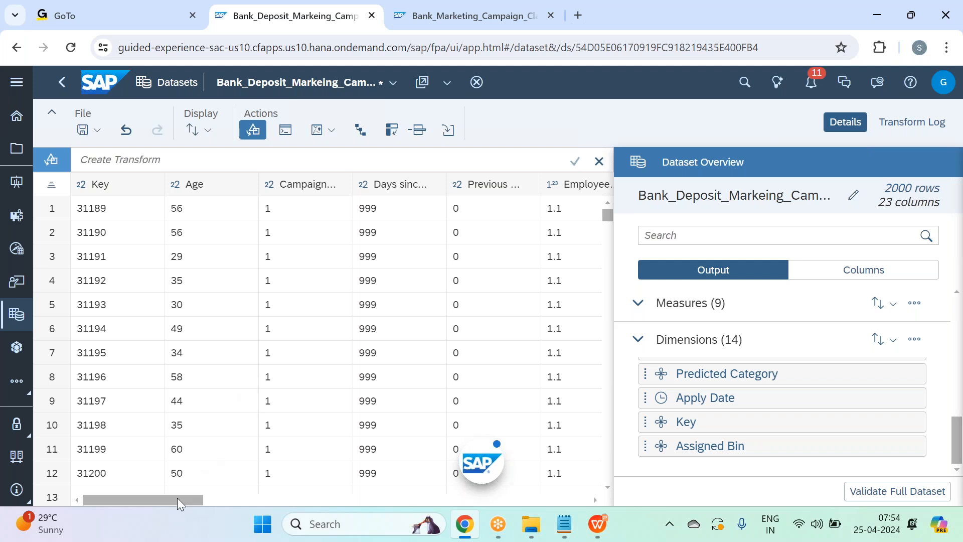
drag(178, 498, 254, 489)
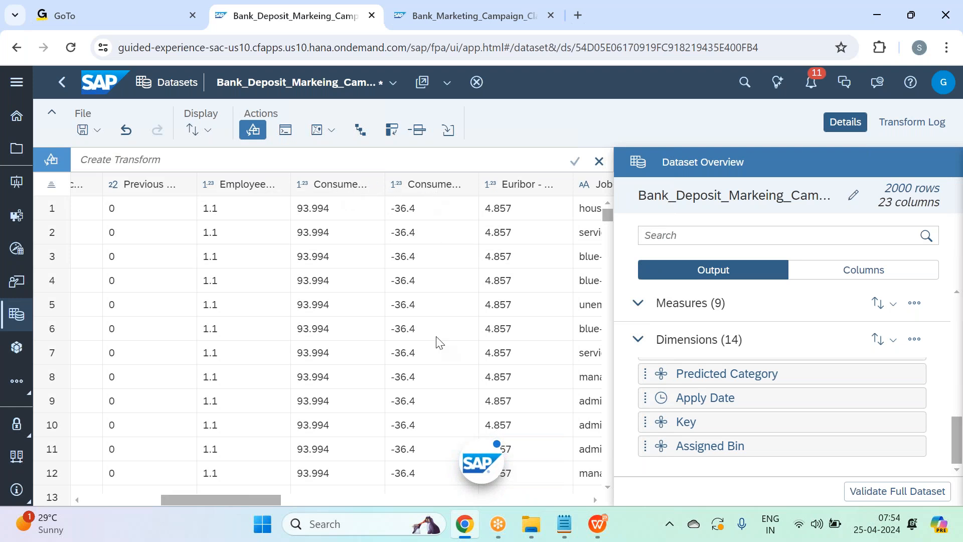
drag(270, 497, 477, 487)
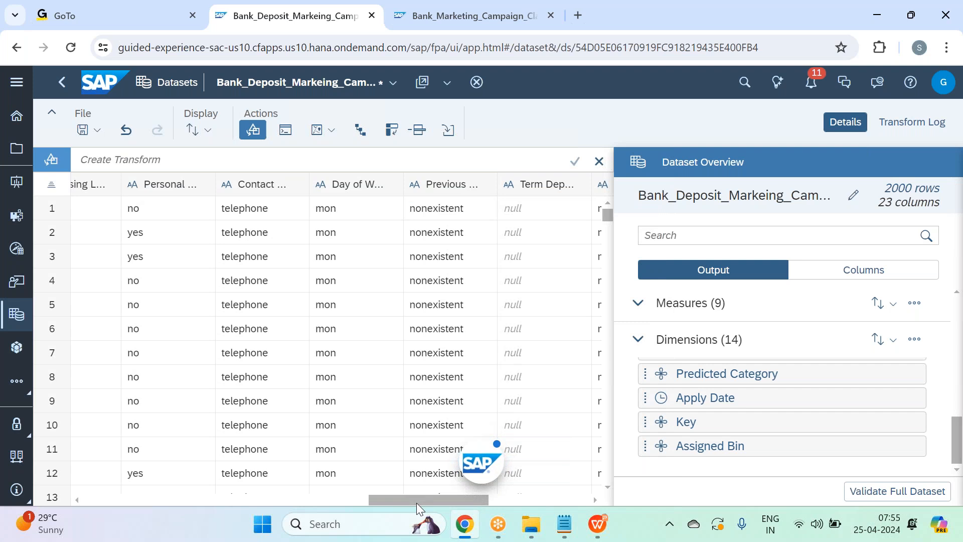
drag(418, 497, 469, 492)
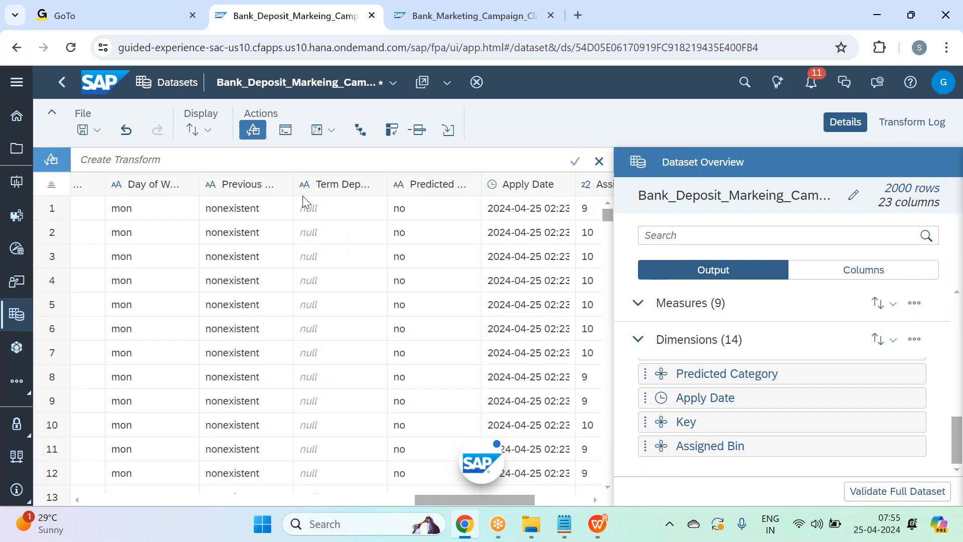
click(331, 186)
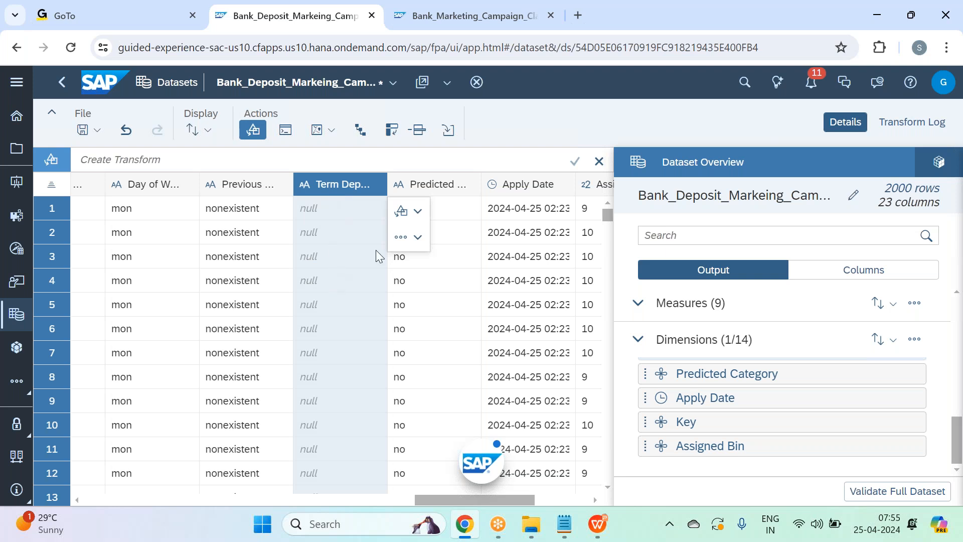
click(409, 238)
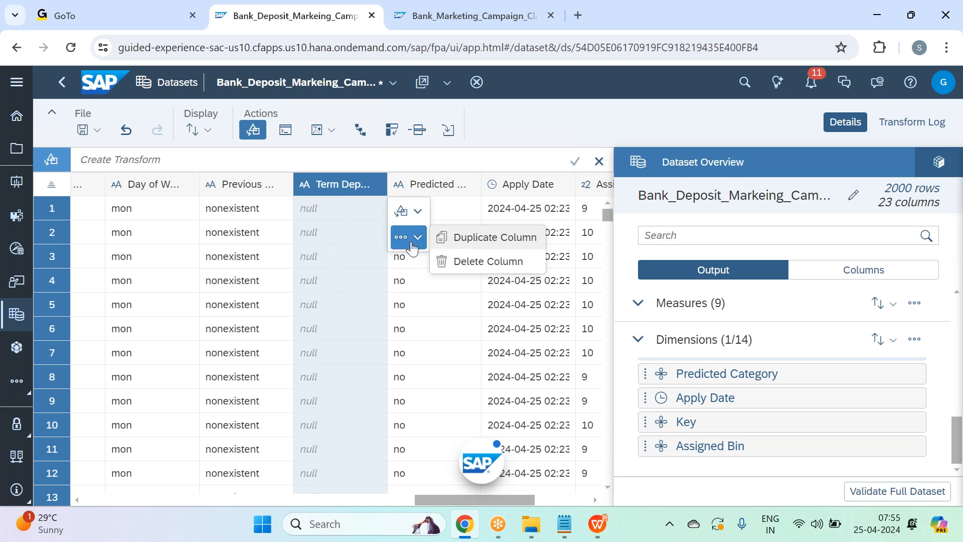
click(475, 260)
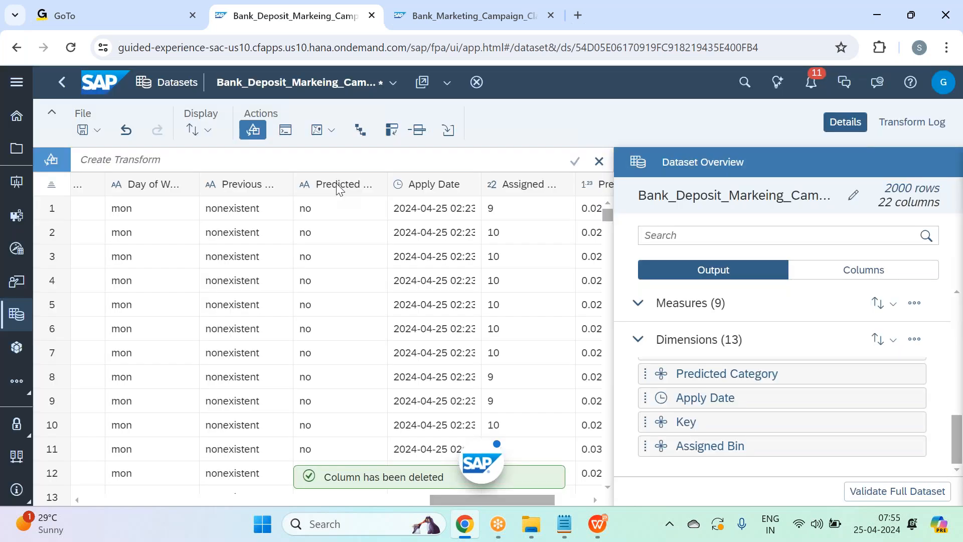
Examine the values and column details of Predicted Category, including its data distribution, and return to the dataset overview
click(336, 184)
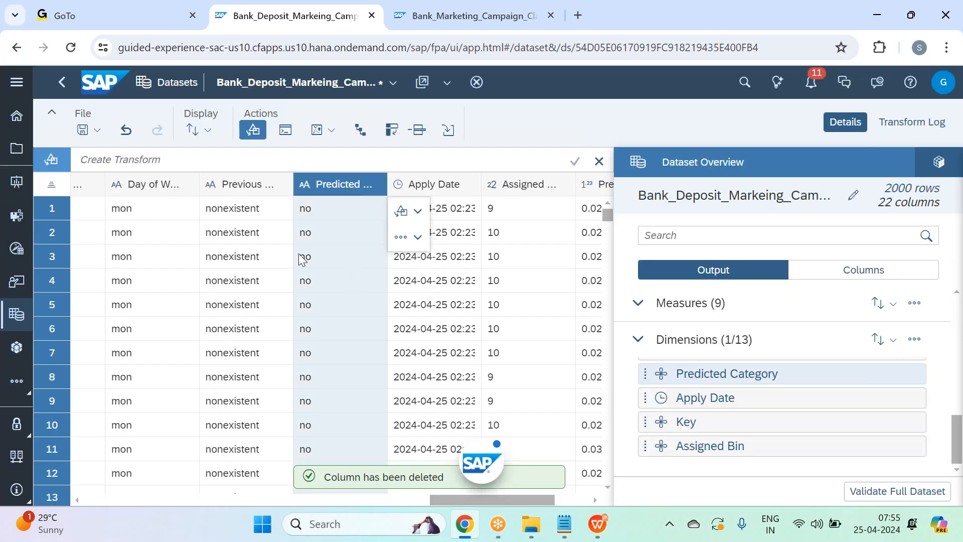
scroll(332, 254, down, 3)
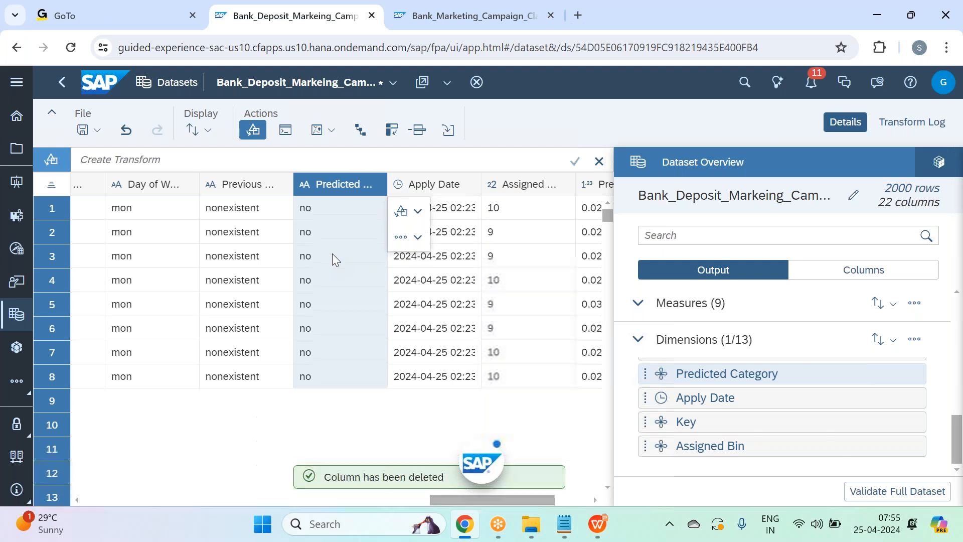
scroll(333, 254, down, 3)
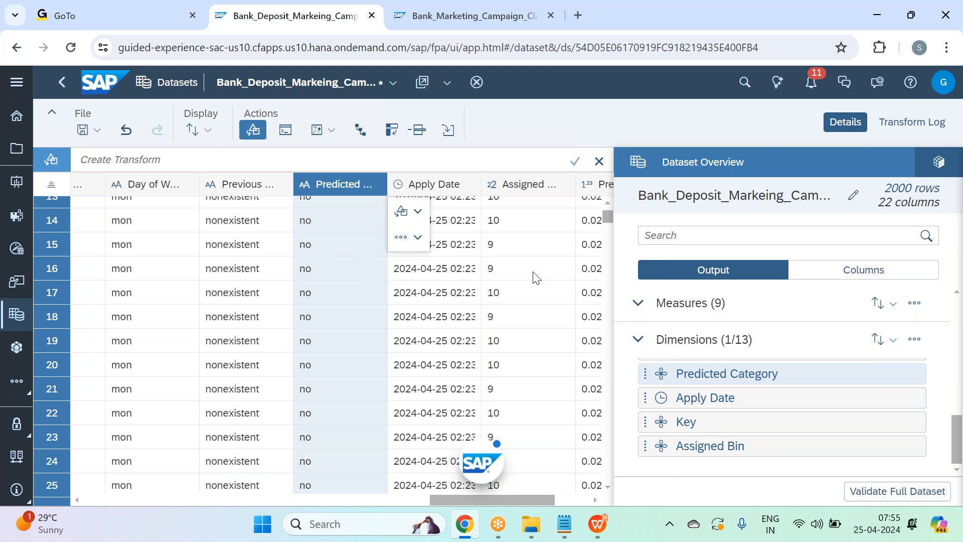
click(930, 162)
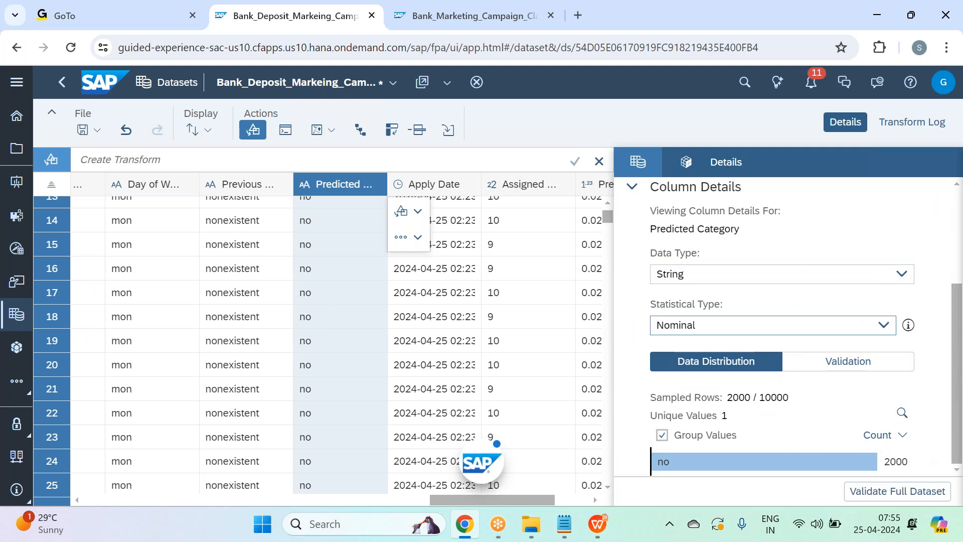
scroll(352, 293, down, 6)
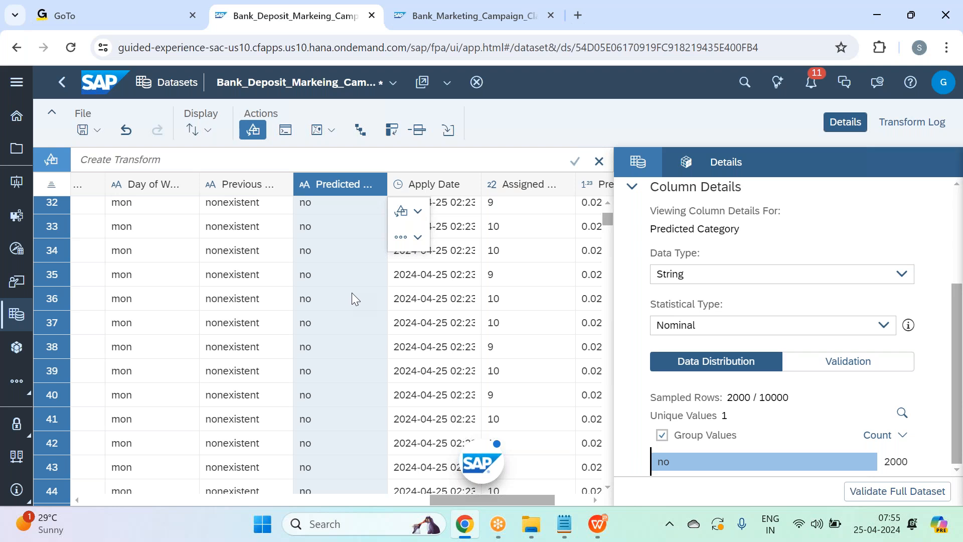
scroll(353, 298, down, 2)
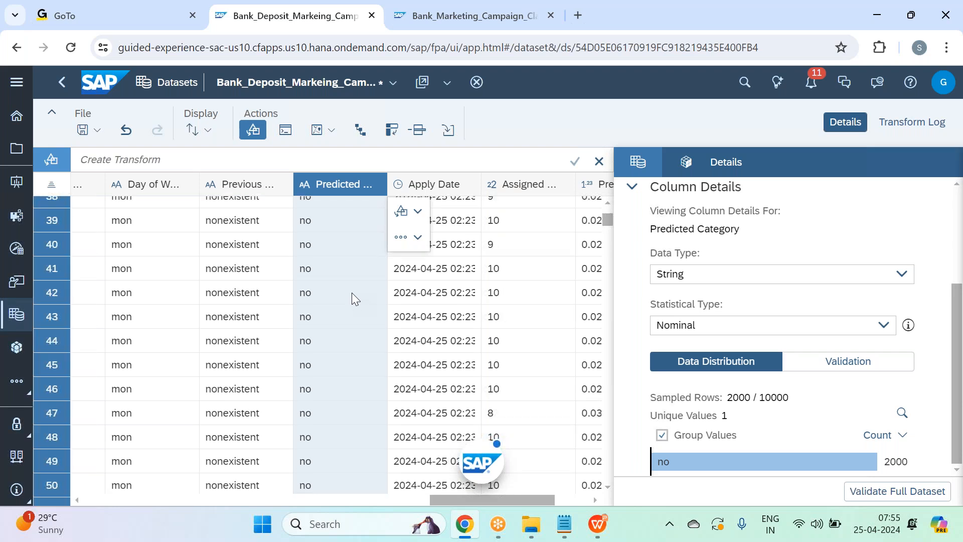
scroll(352, 299, up, 7)
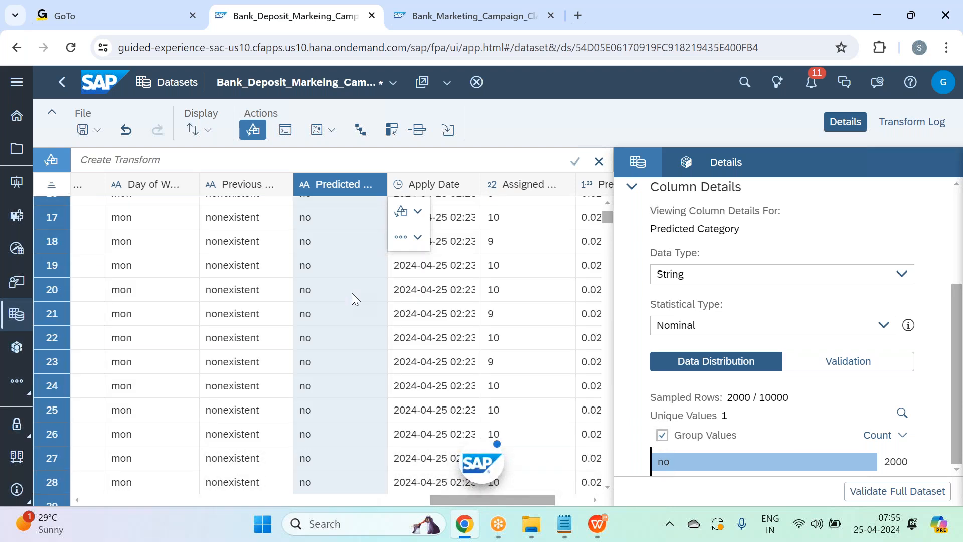
scroll(353, 297, up, 5)
scroll(352, 293, up, 1)
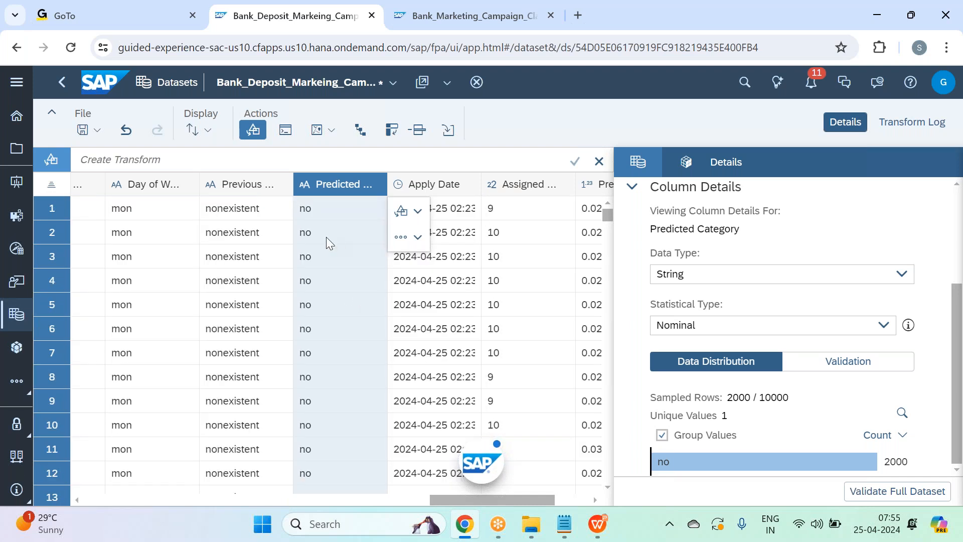
click(632, 163)
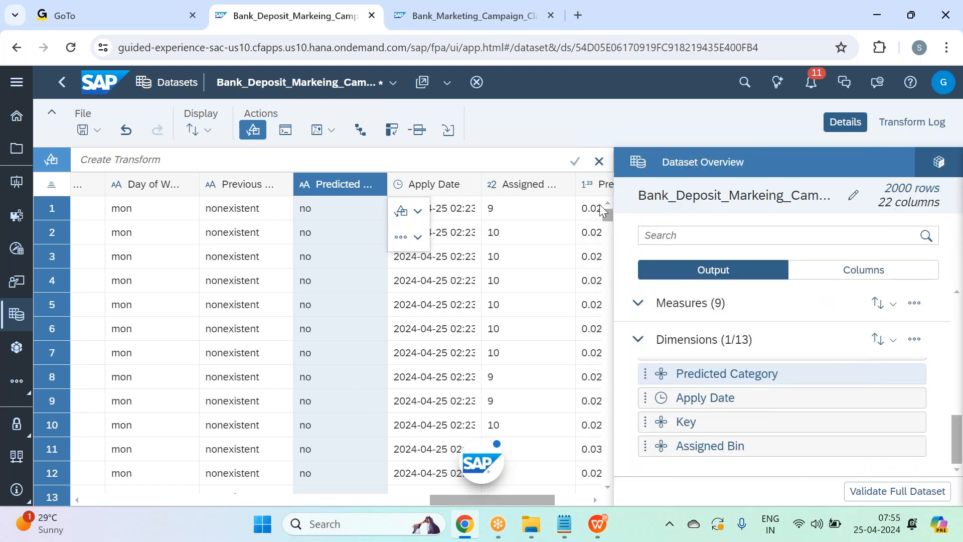
Examine the Apply Date, Assigned Bin and Prediction Probability columns, then the Key and Age values across the rows
click(425, 185)
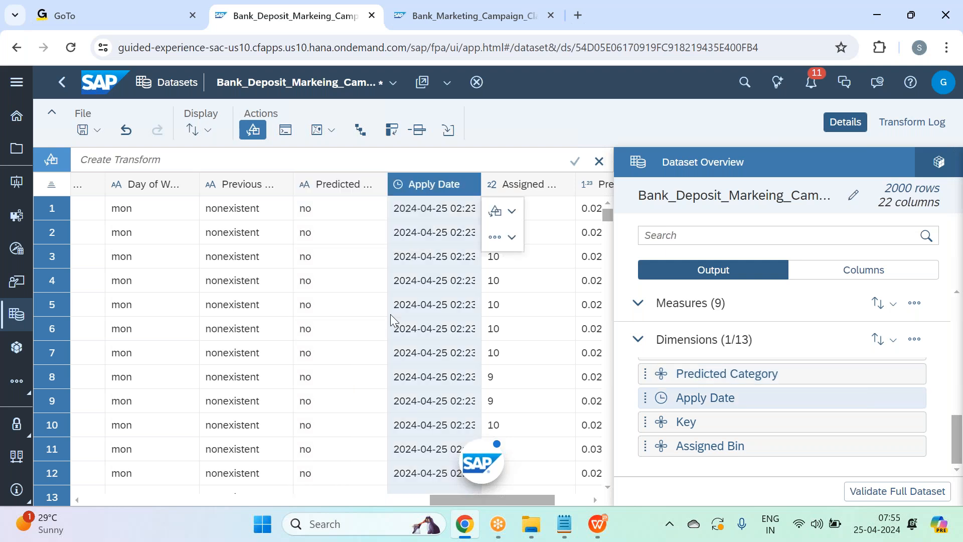
click(527, 186)
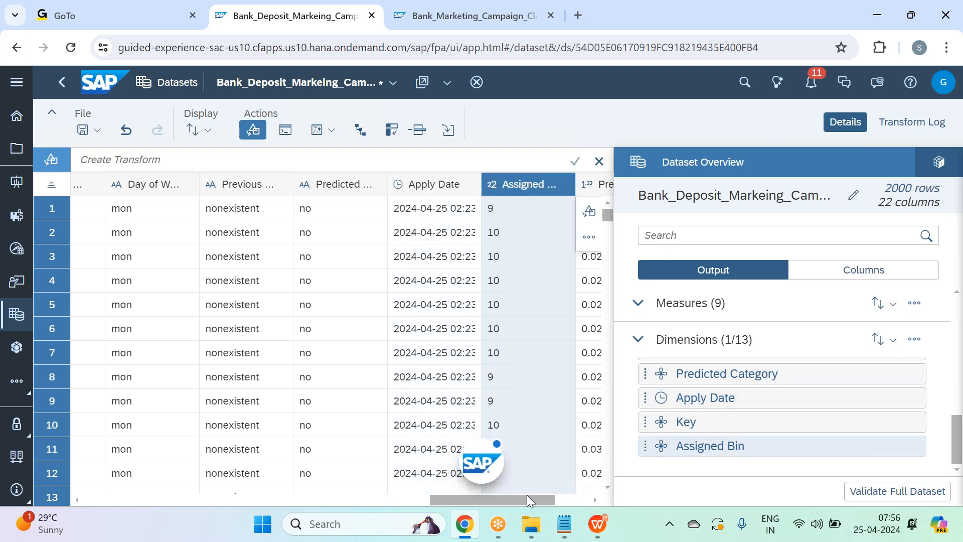
drag(515, 497, 549, 496)
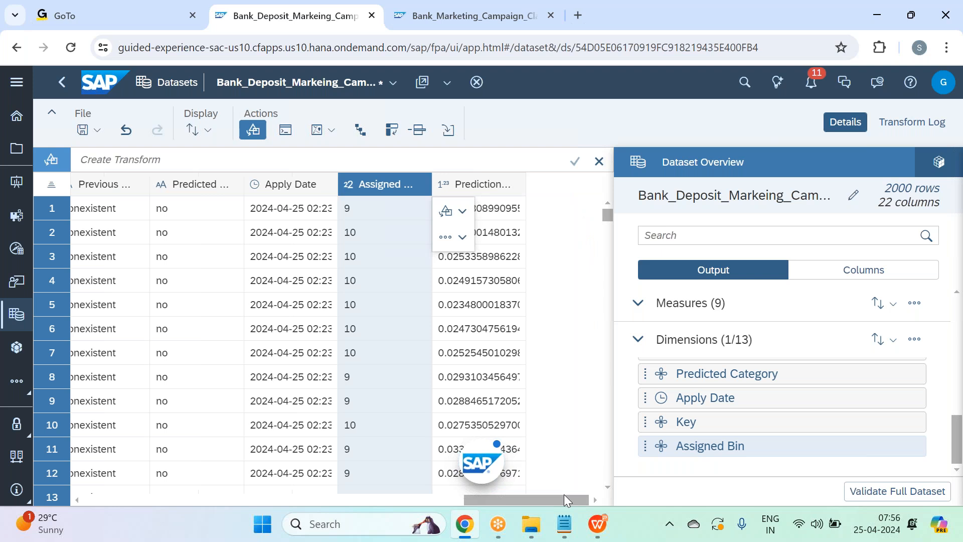
click(485, 186)
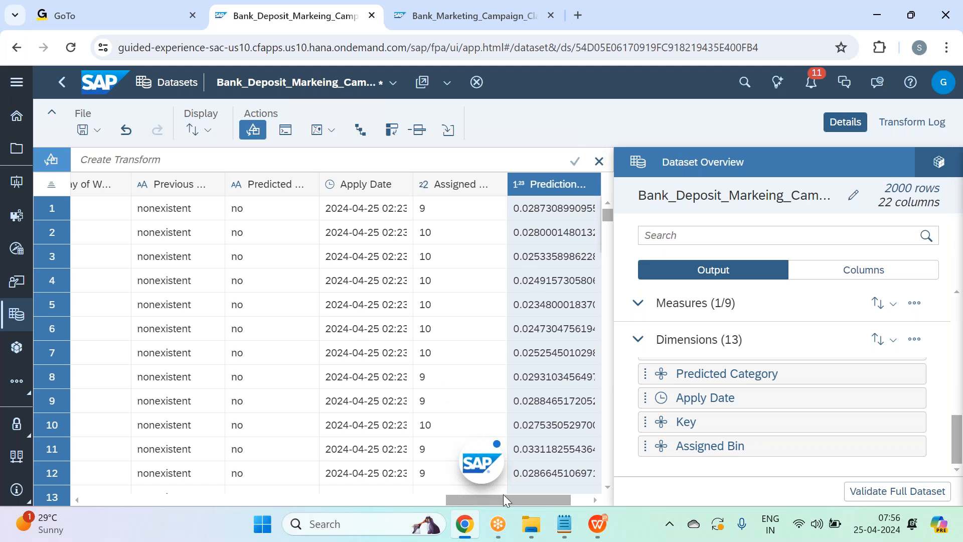
drag(495, 498, 48, 452)
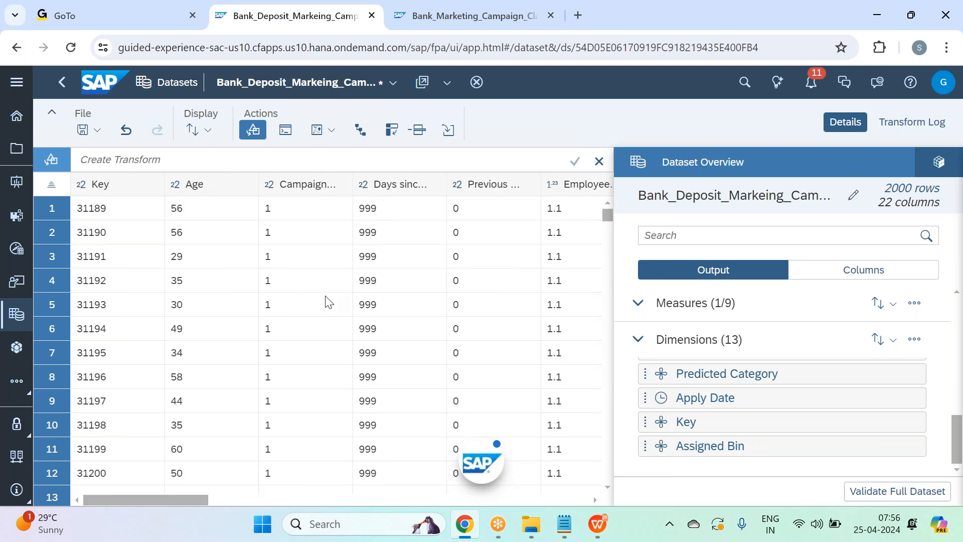
scroll(326, 301, down, 15)
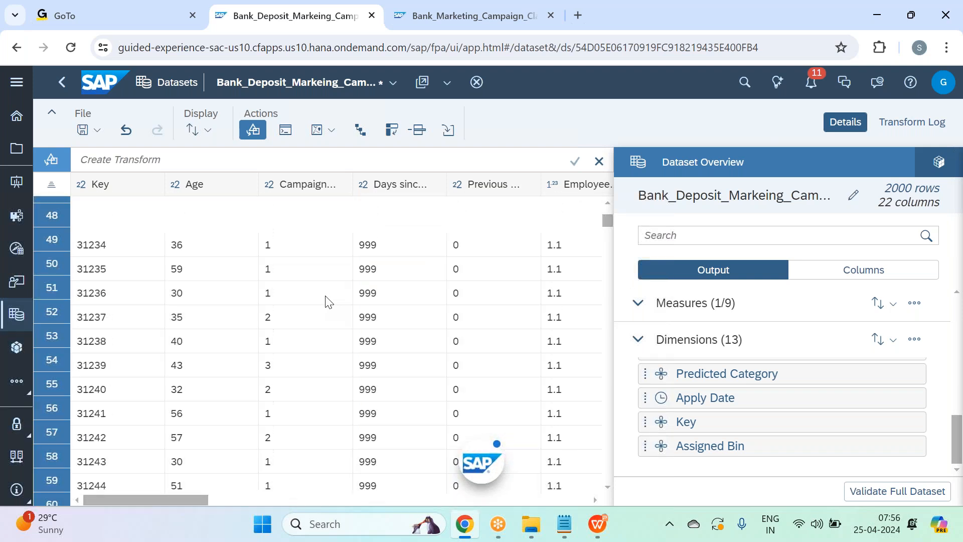
scroll(522, 342, up, 6)
scroll(573, 296, up, 9)
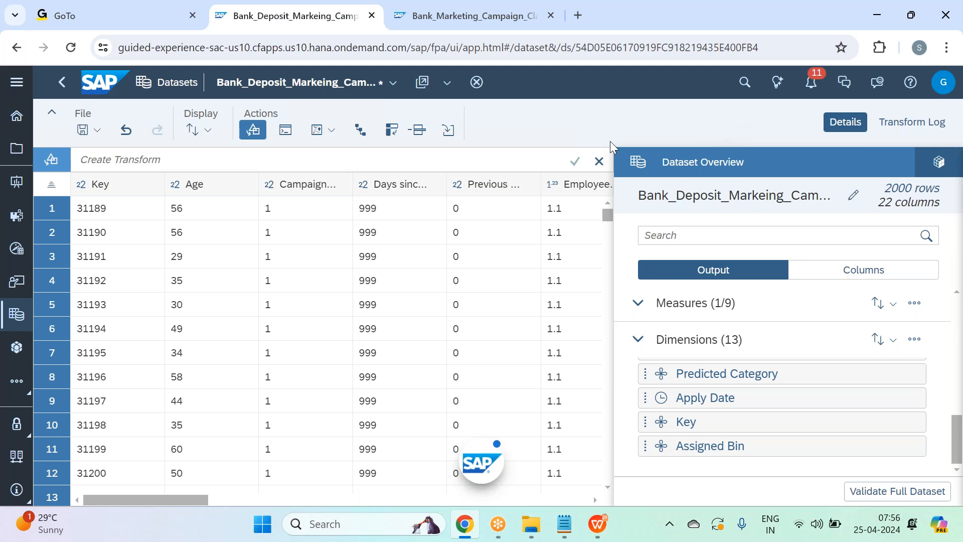
Rename the Predicted Category column to Pred_Term_Deposit
drag(185, 499, 459, 497)
drag(504, 491, 506, 491)
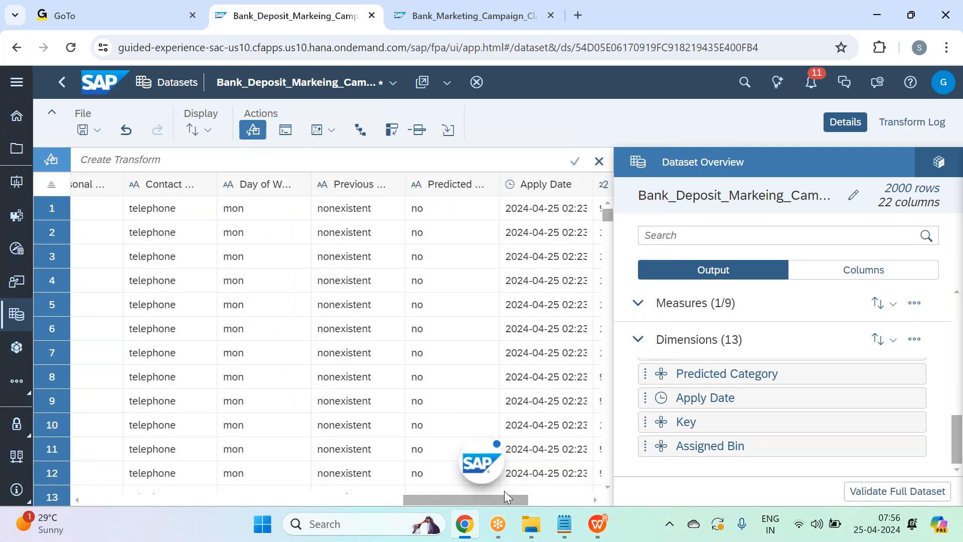
double_click(462, 188)
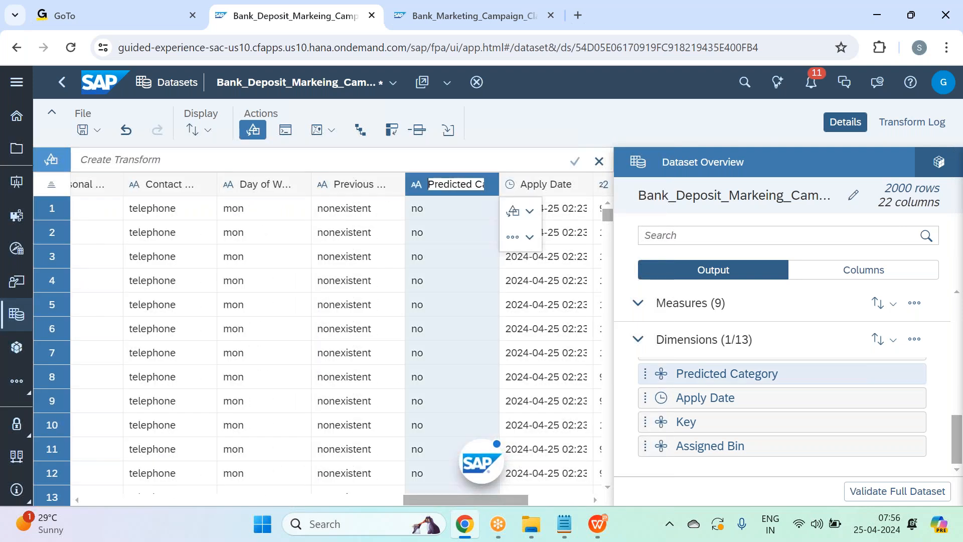
key(Right)
key(Right)
key(Right)
key(Right)
key(Right)
key(Right)
key(Right)
key(Right)
key(Right)
key(Right)
key(Right)
key(BackSpace)
key(BackSpace)
key(BackSpace)
key(BackSpace)
key(BackSpace)
key(BackSpace)
key(BackSpace)
key(BackSpace)
key(BackSpace)
key(BackSpace)
key(BackSpace)
key(BackSpace)
key(BackSpace)
text(_Term_Deposit)
key(Return)
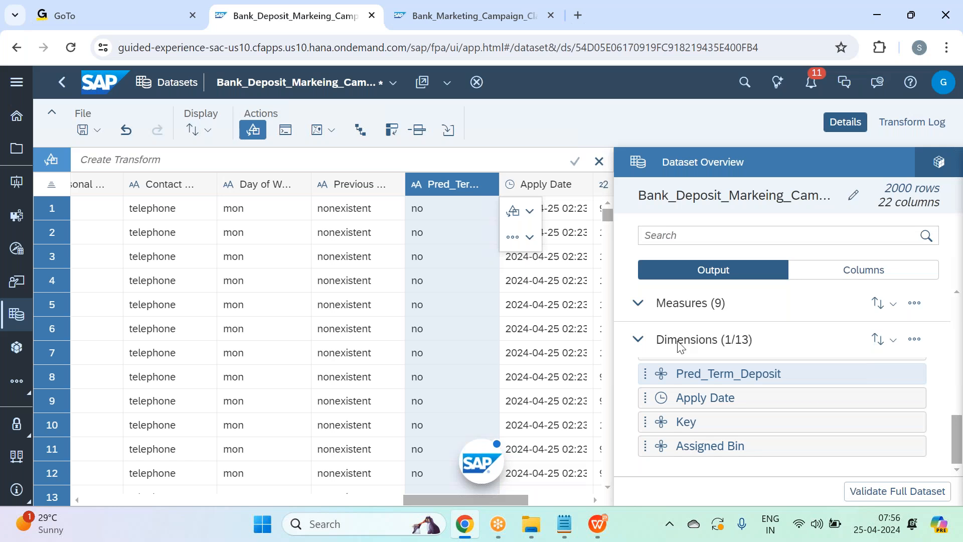
Validate the full dataset and save it under its existing name
click(885, 493)
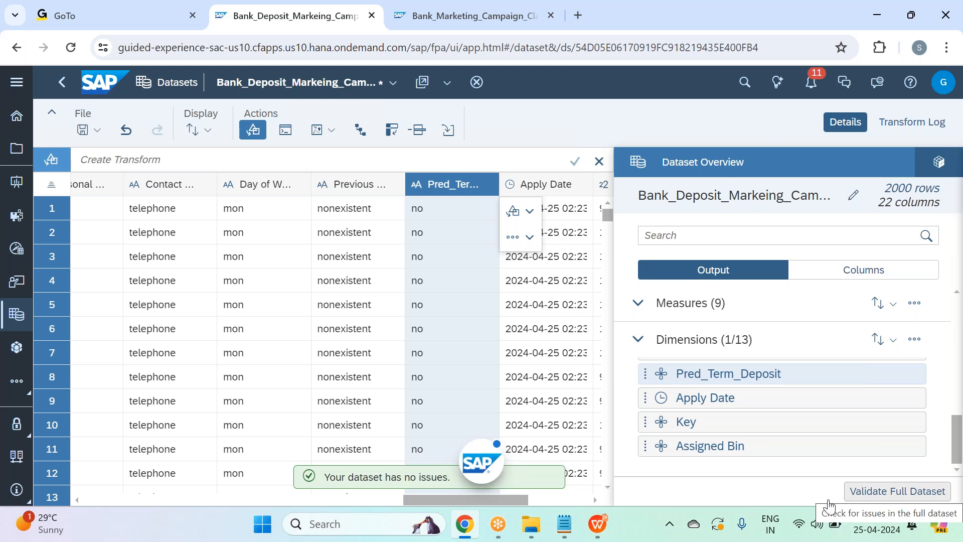
click(98, 136)
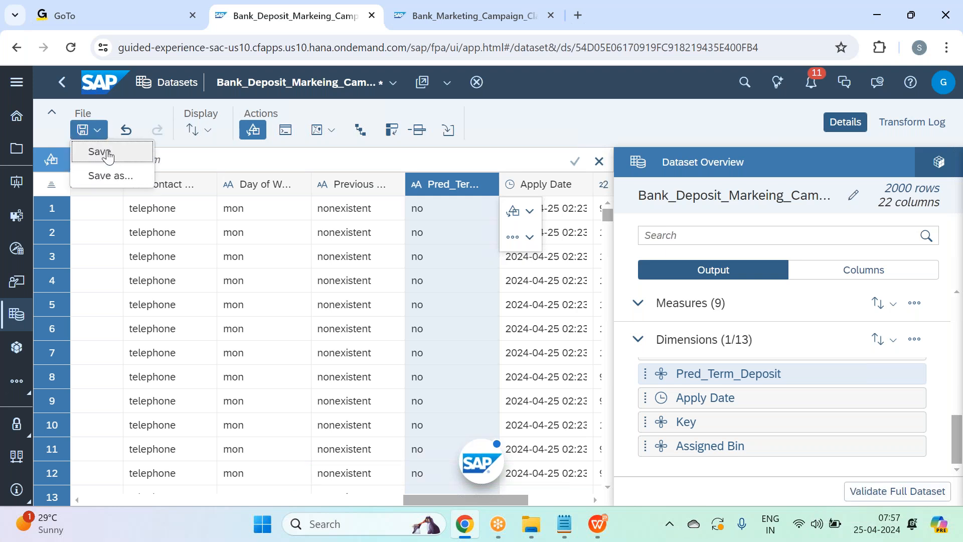
click(99, 151)
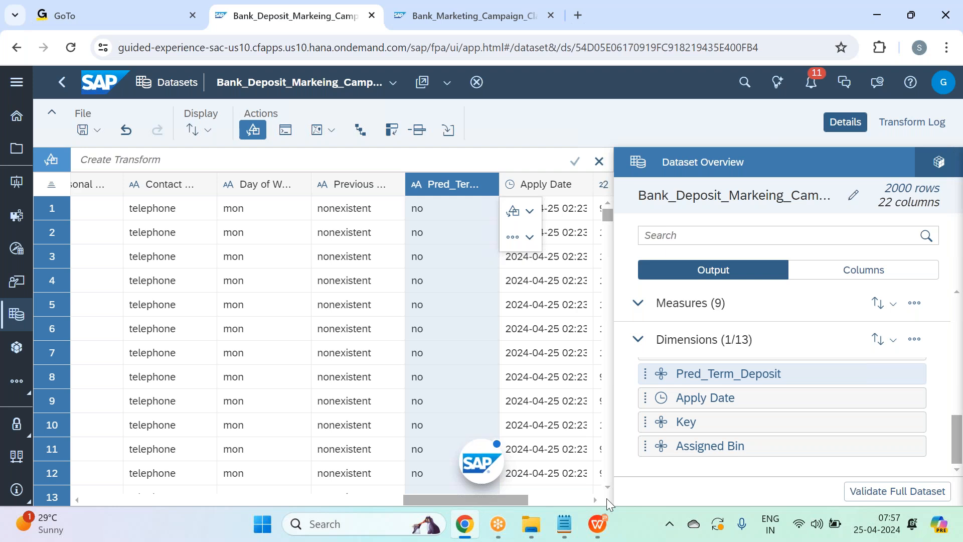
Review the four predictive scenario steps in the Notepad notes, highlighting "Create a Story on Predicted dataset", and return to the dataset in Chrome
click(566, 524)
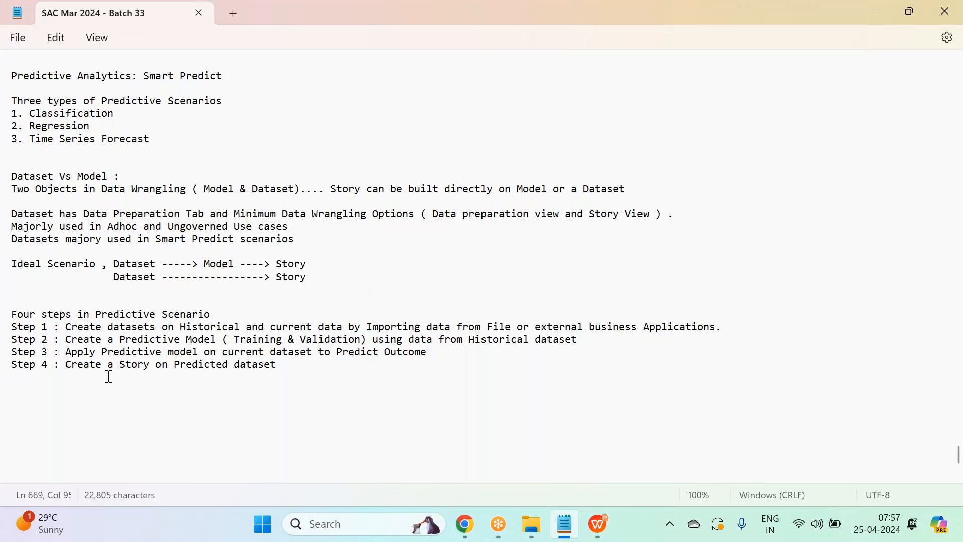
drag(65, 366, 306, 375)
click(304, 370)
click(661, 23)
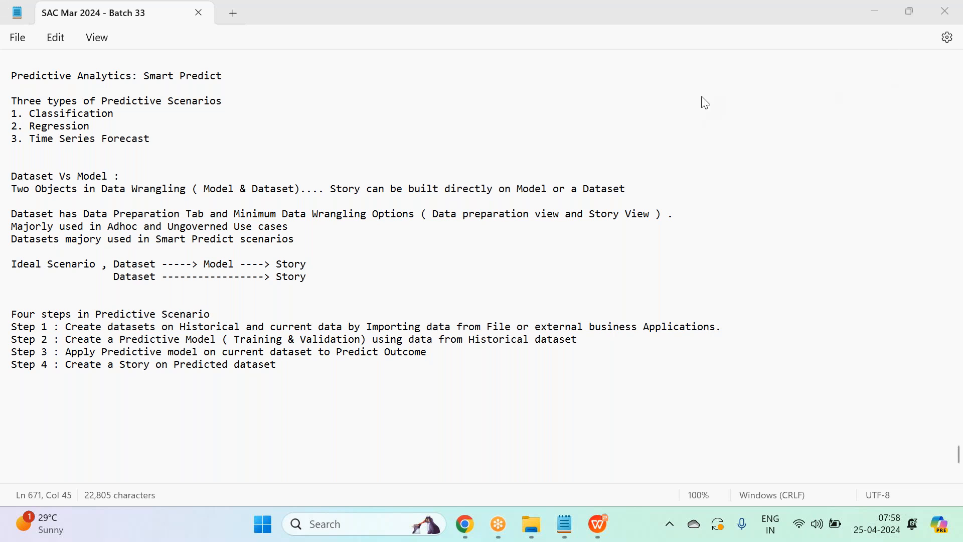
click(298, 369)
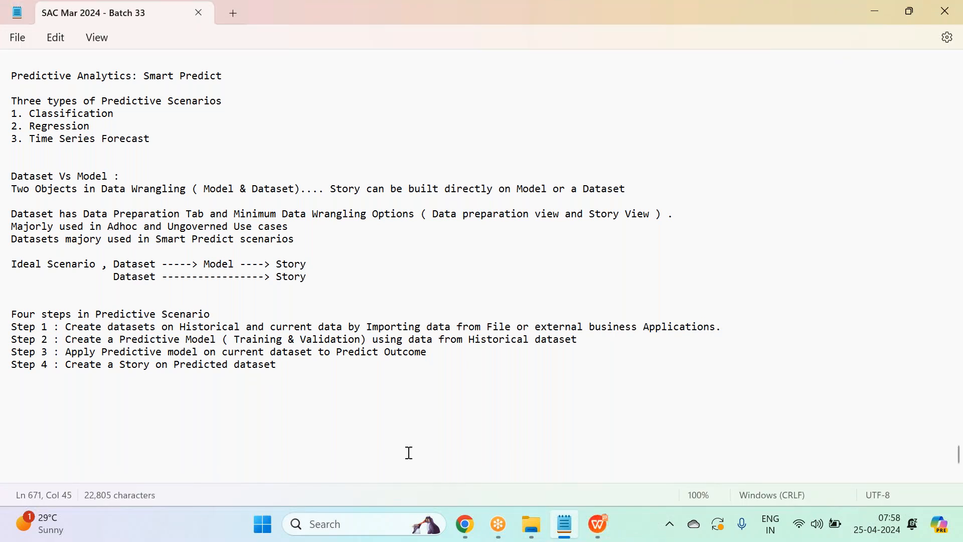
click(462, 532)
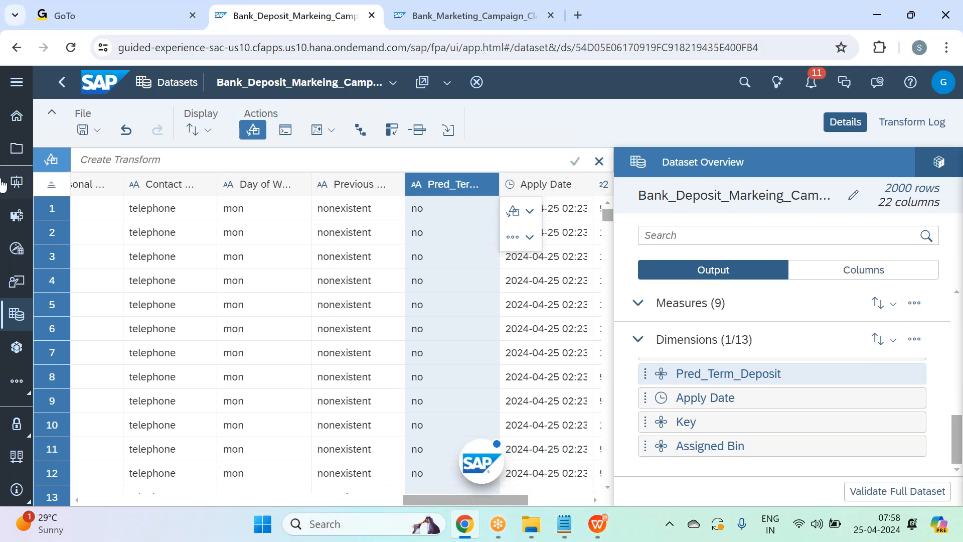
Leave the dataset and create a new canvas story using the Classic Design Experience
click(16, 148)
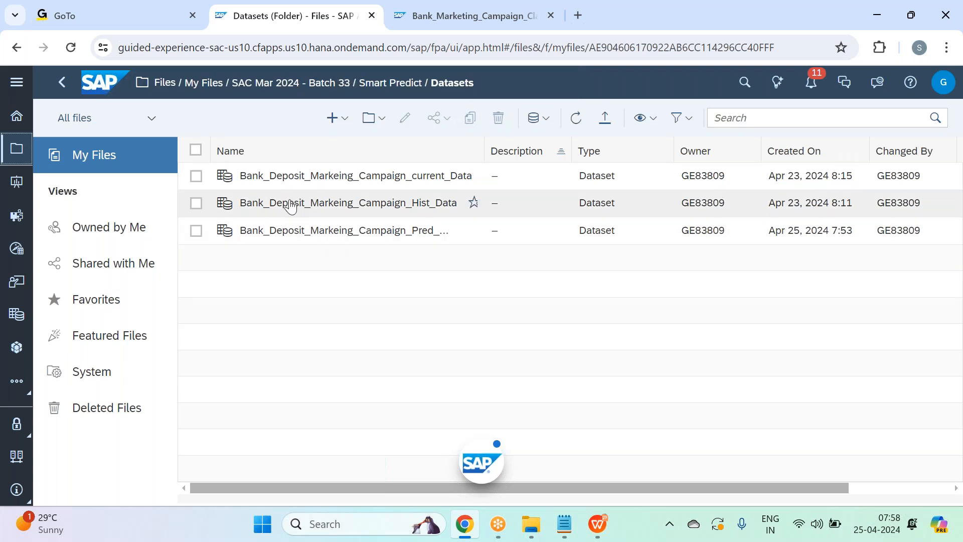
click(16, 83)
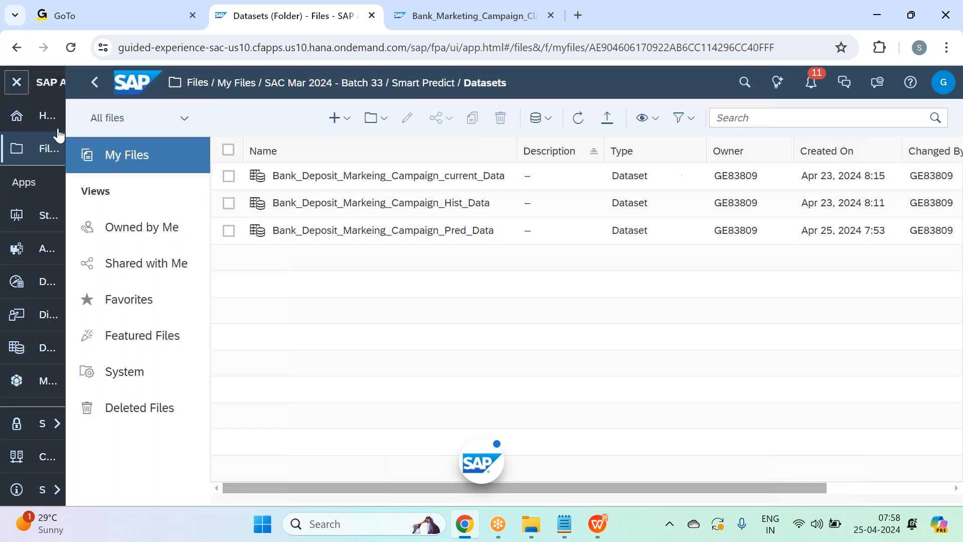
click(127, 214)
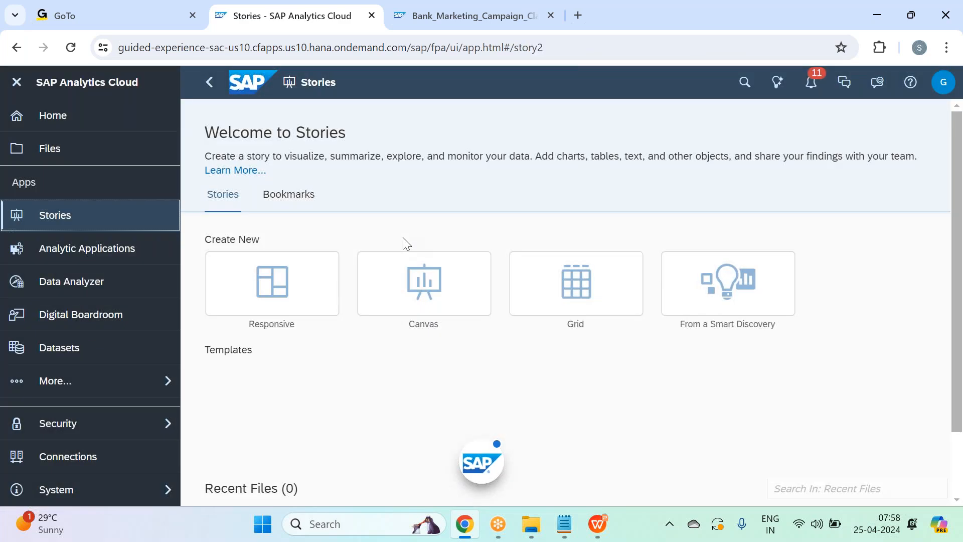
click(15, 84)
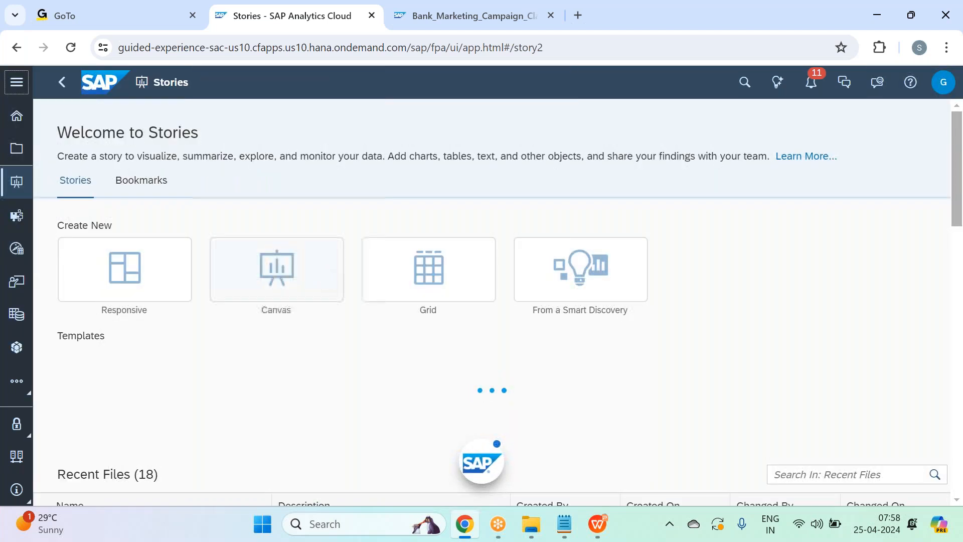
click(297, 270)
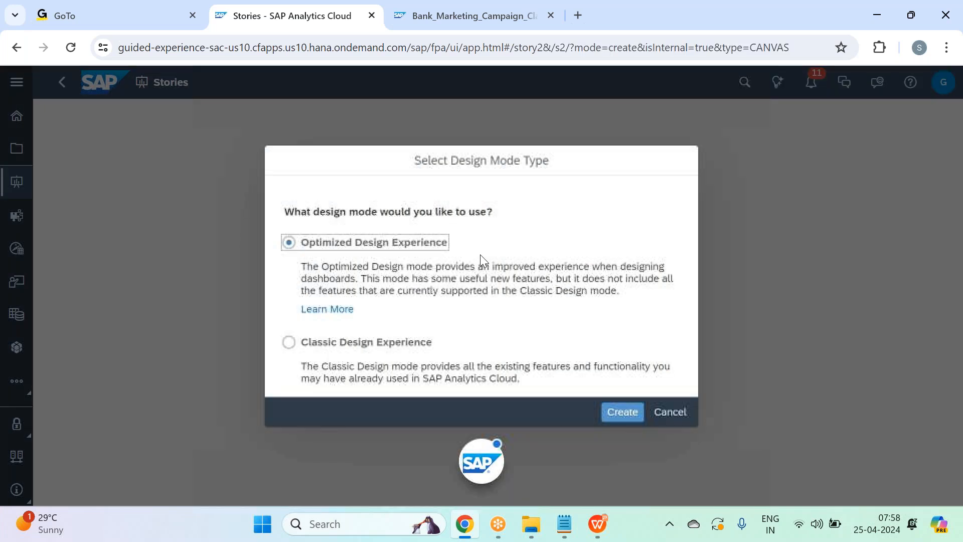
click(345, 344)
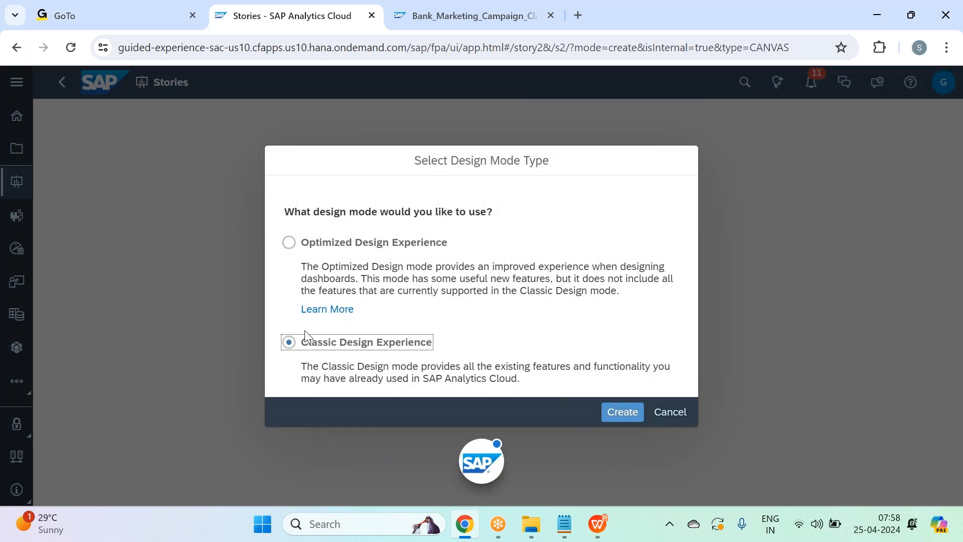
click(616, 422)
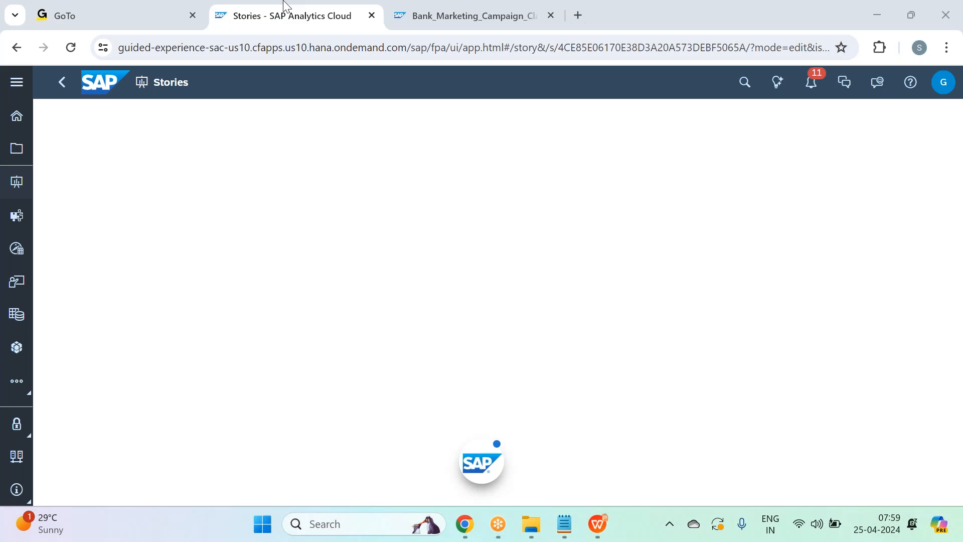
Choose the Bank_Deposit_Markeing_Campaign_Pred_Data dataset from the Smart Predict / Datasets folder of SAC Mar 2024 - Batch 33 as the new story's data source
click(444, 23)
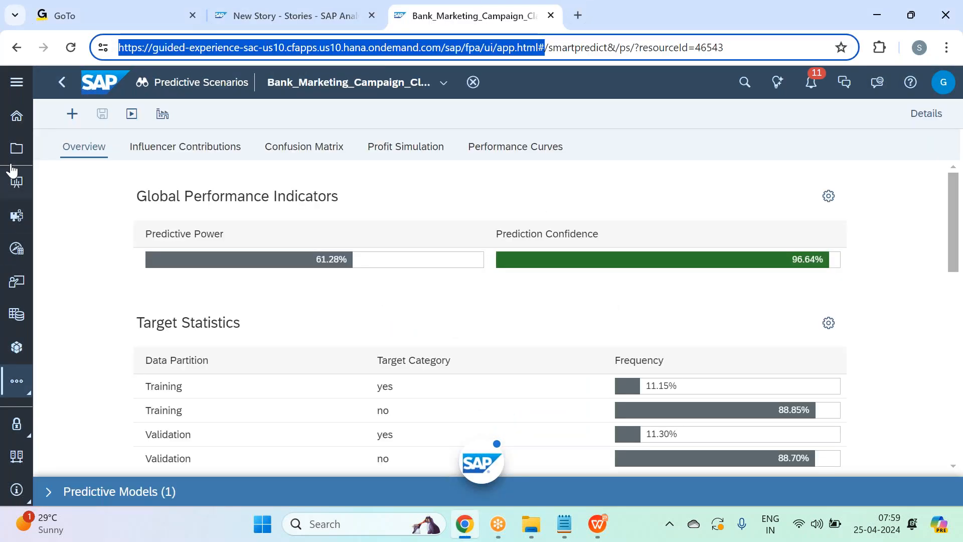
click(347, 5)
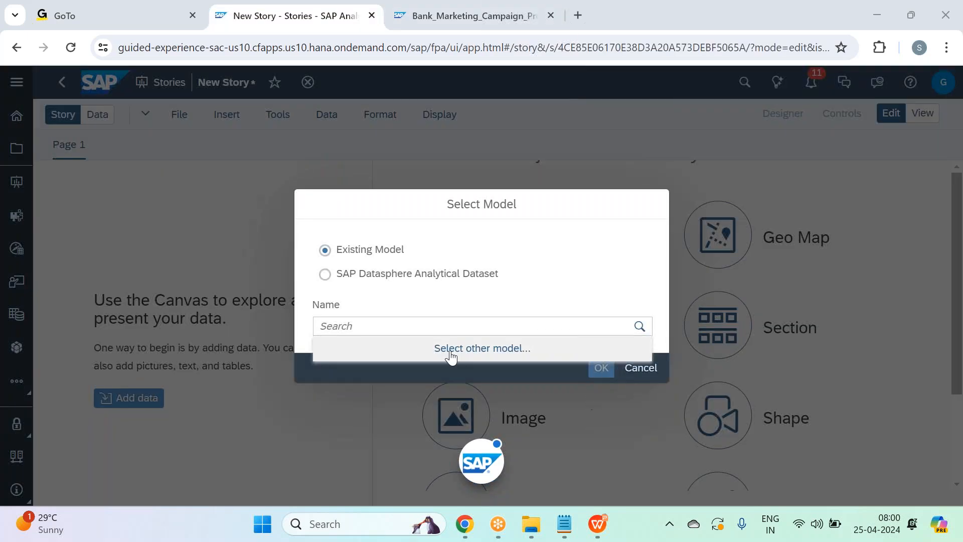
click(454, 351)
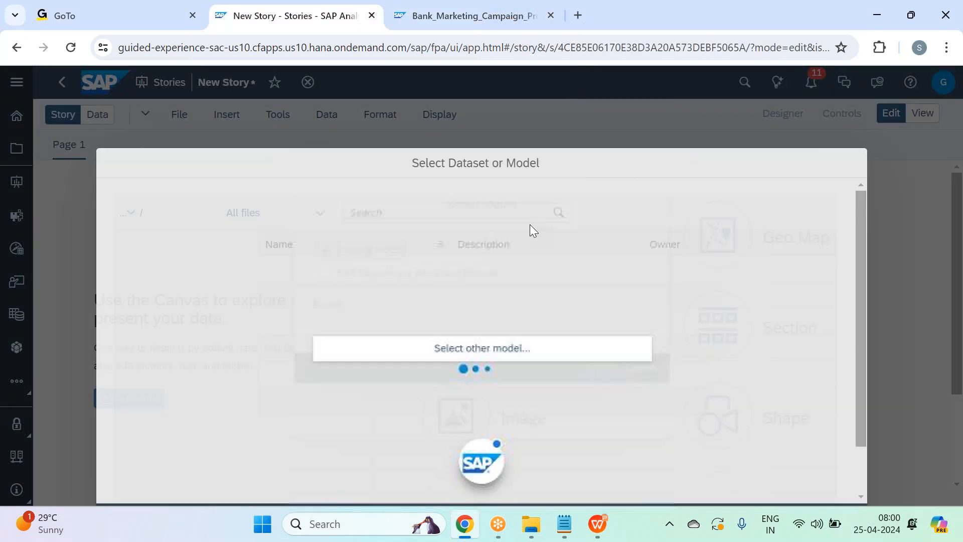
click(346, 253)
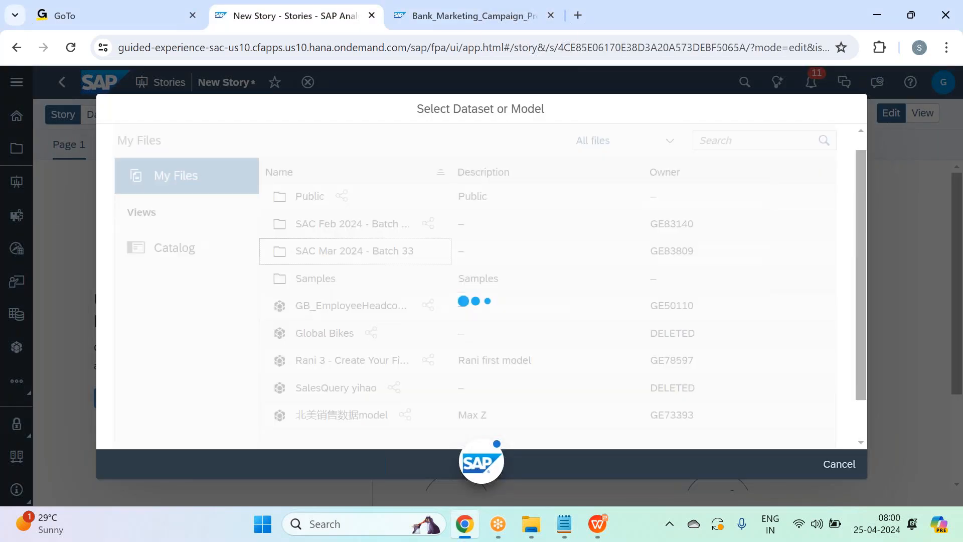
click(339, 226)
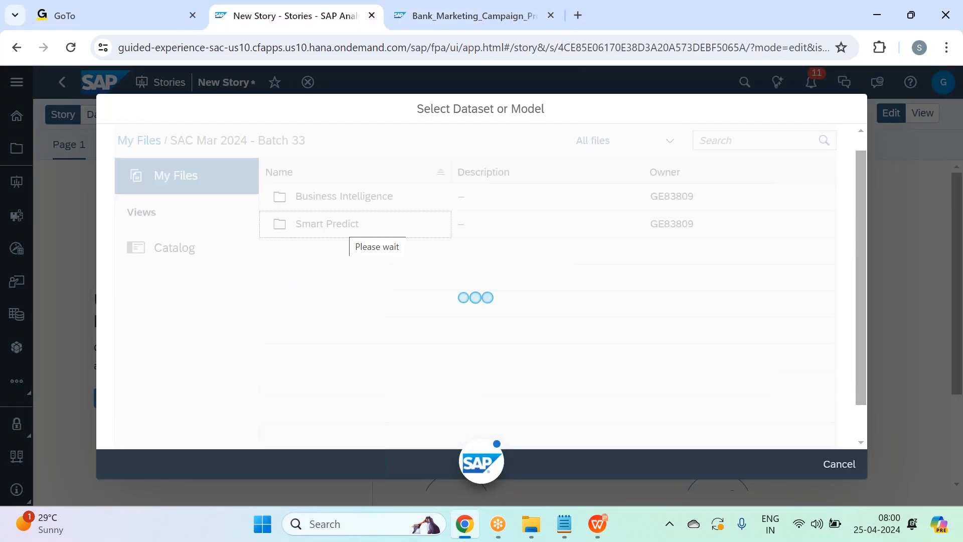
click(333, 202)
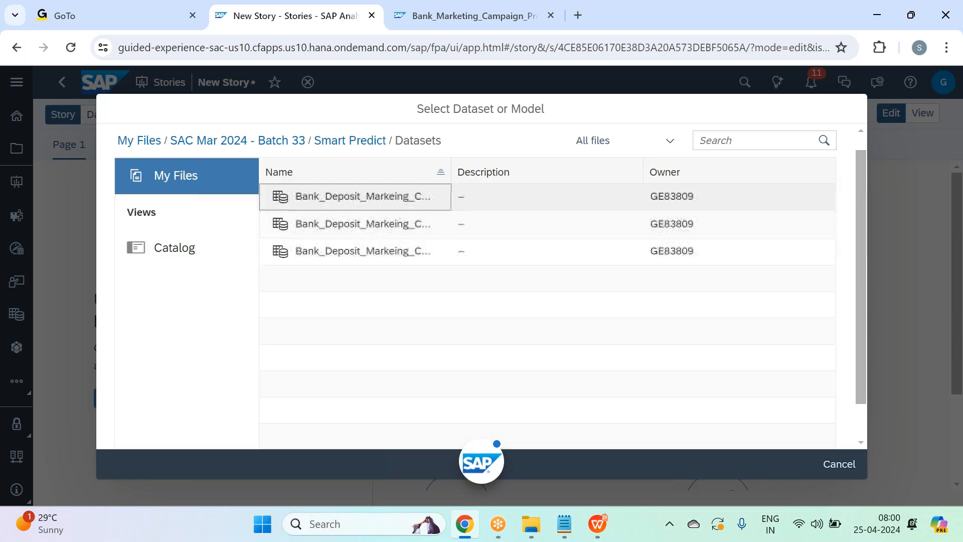
drag(451, 171, 635, 171)
click(480, 261)
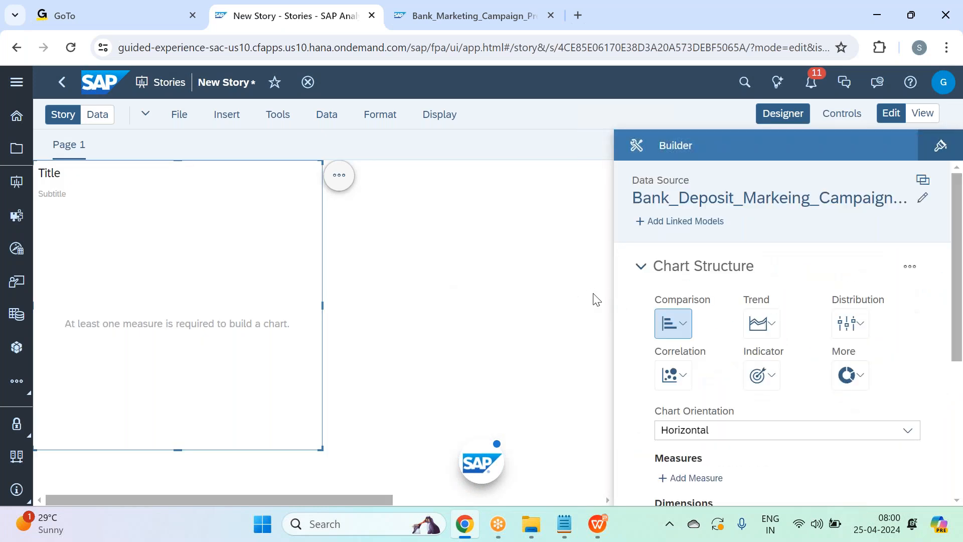
Keep the chart as a Bar/Column comparison and set its orientation to Vertical
scroll(821, 263, down, 3)
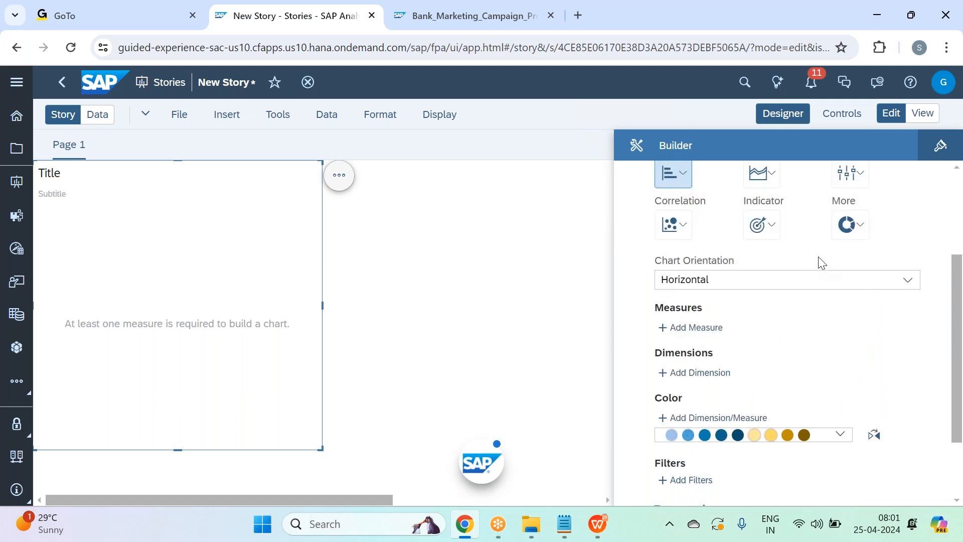
scroll(821, 263, up, 3)
click(675, 324)
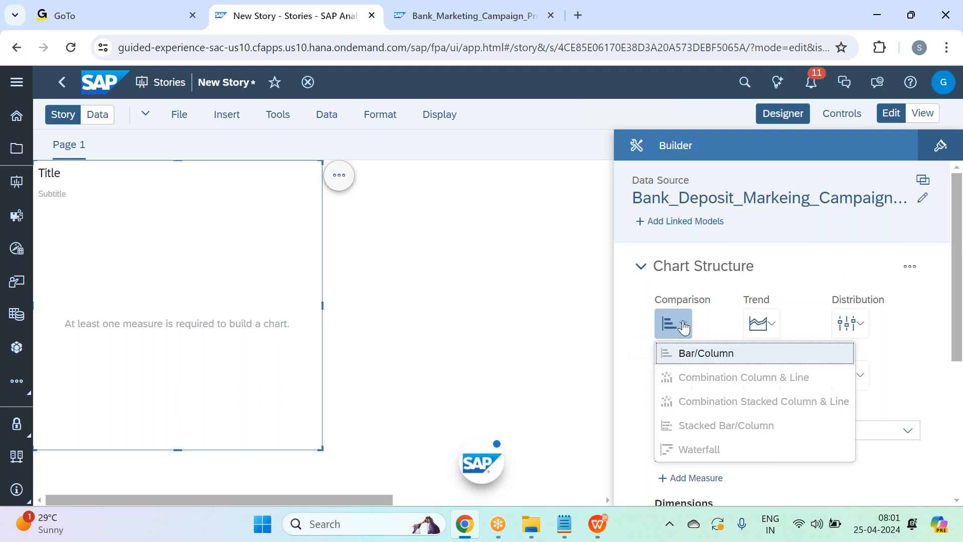
click(697, 355)
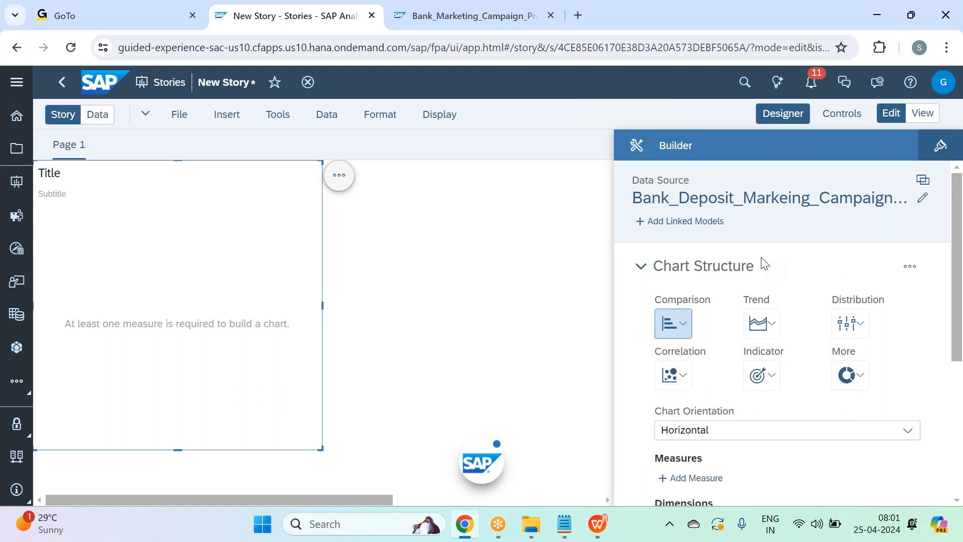
scroll(792, 312, down, 1)
click(907, 354)
click(721, 377)
Create a new calculation for the chart's measure, with type Aggregation and the name Customers
click(705, 407)
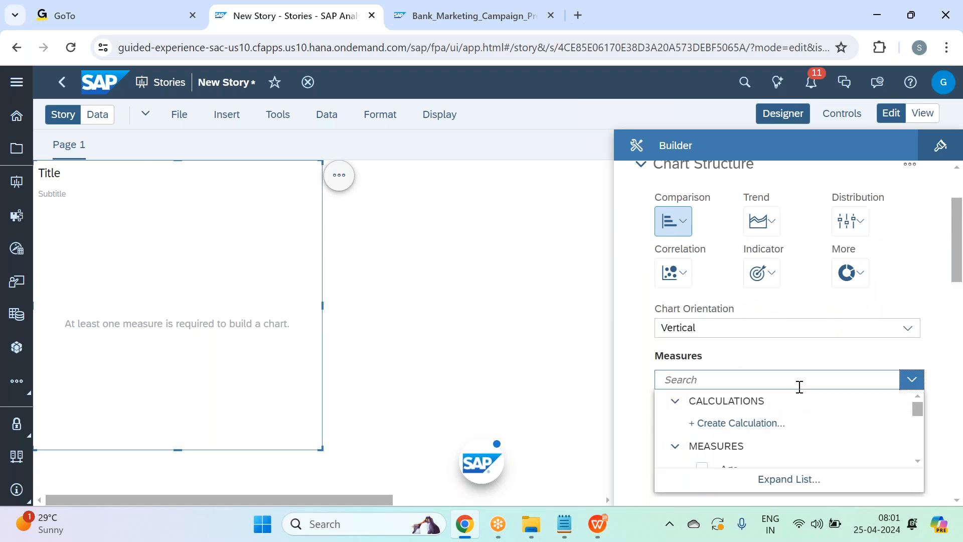
click(738, 424)
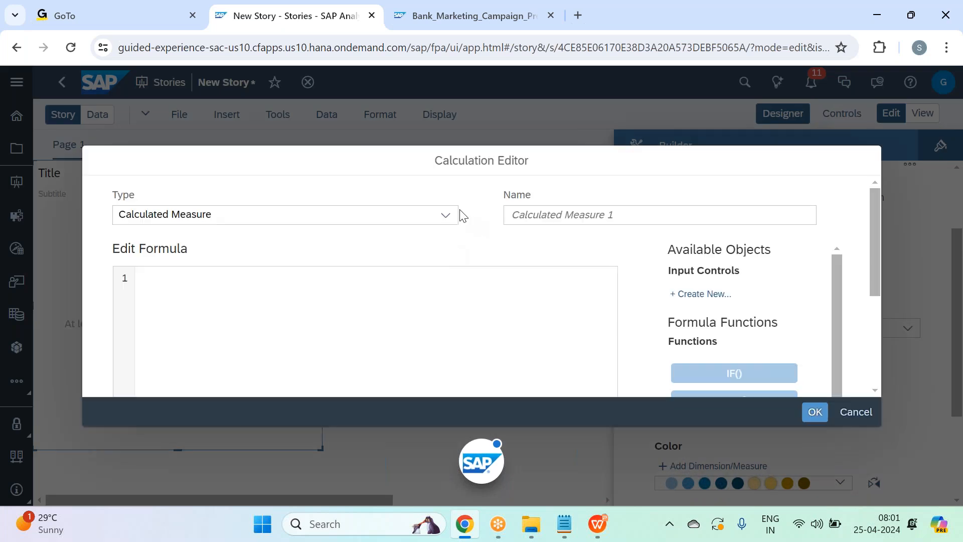
click(445, 215)
click(445, 215)
click(445, 214)
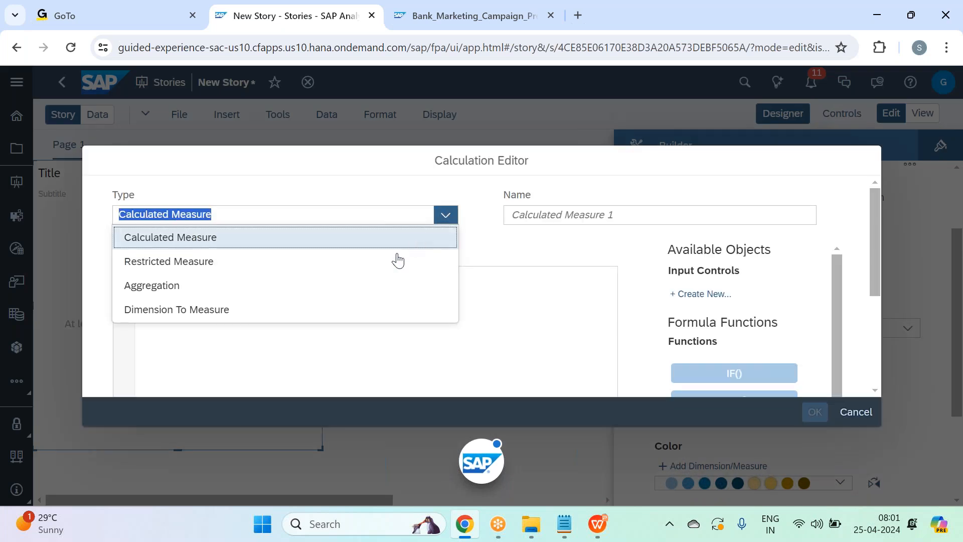
click(344, 286)
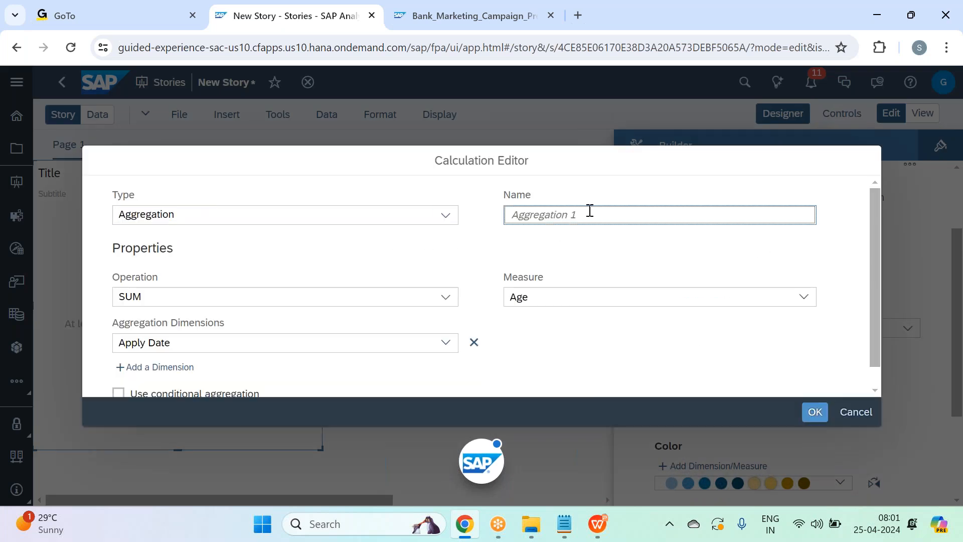
text(Customers)
Set the Customers aggregation to COUNT DIMENSIONS over the Key dimension and save the calculation
click(447, 298)
click(341, 365)
click(430, 349)
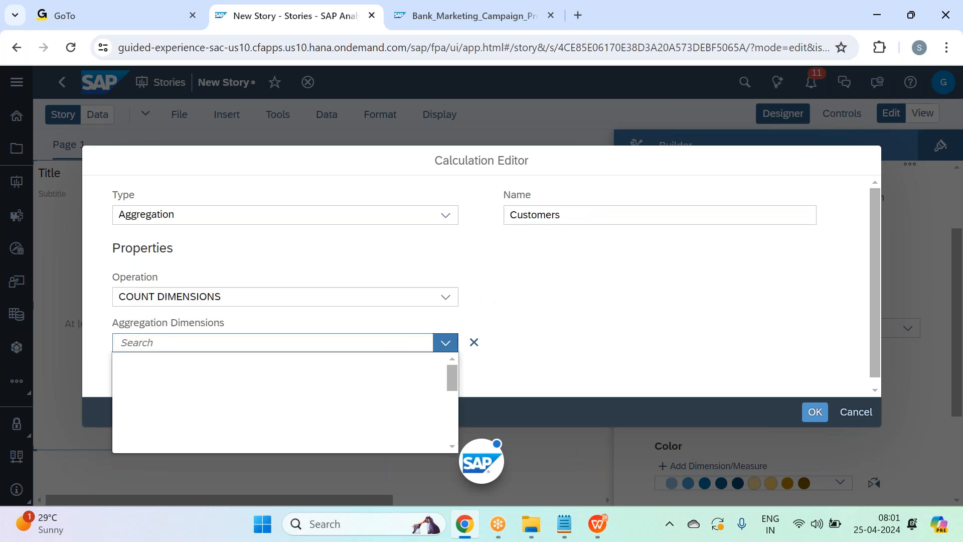
scroll(377, 385, down, 3)
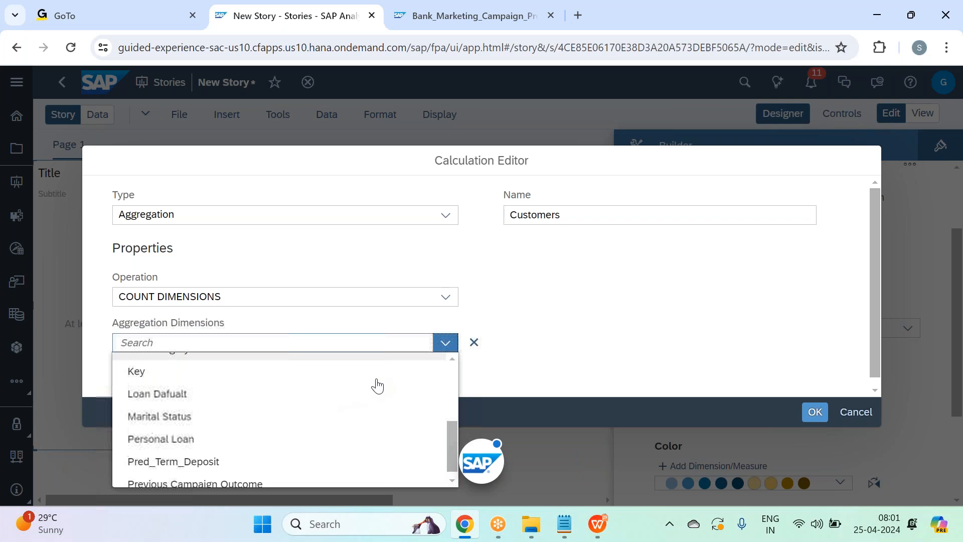
click(379, 377)
click(815, 412)
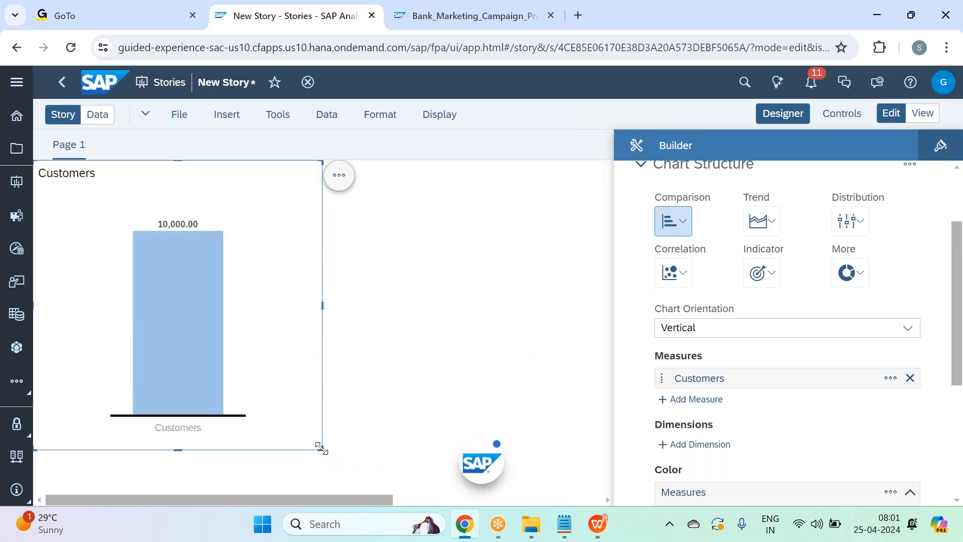
Shrink the Customers chart from its lower corner and add Pred_Term_Deposit as its dimension
drag(319, 448, 225, 380)
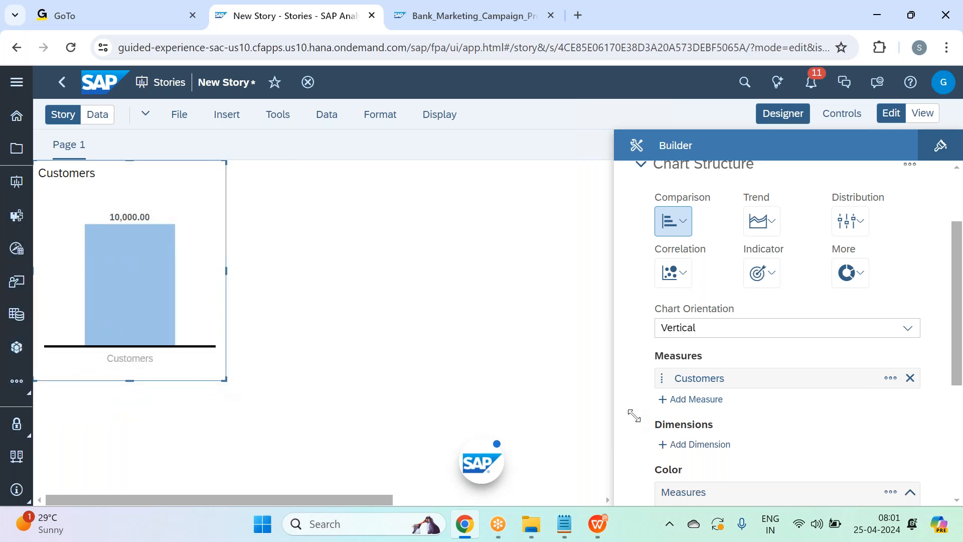
scroll(788, 403, down, 2)
click(696, 369)
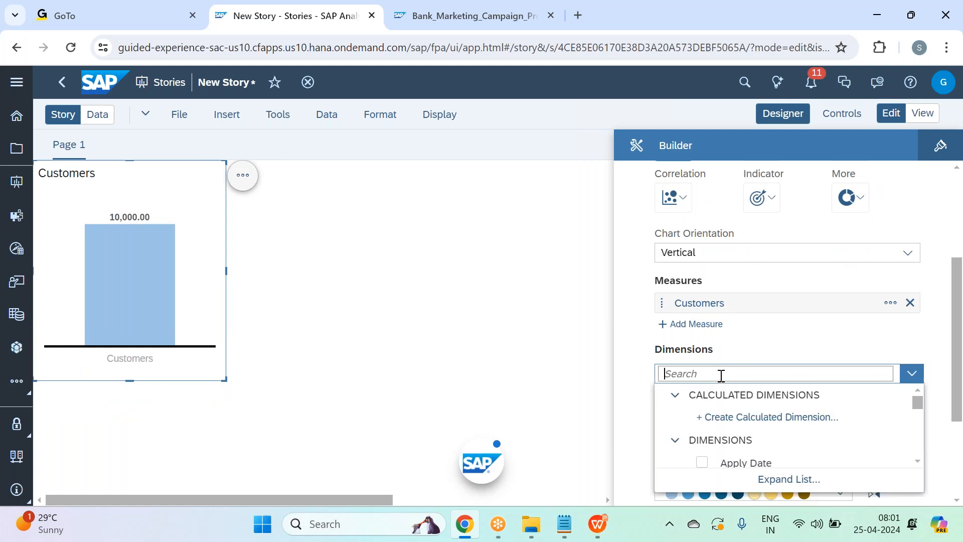
text(pred)
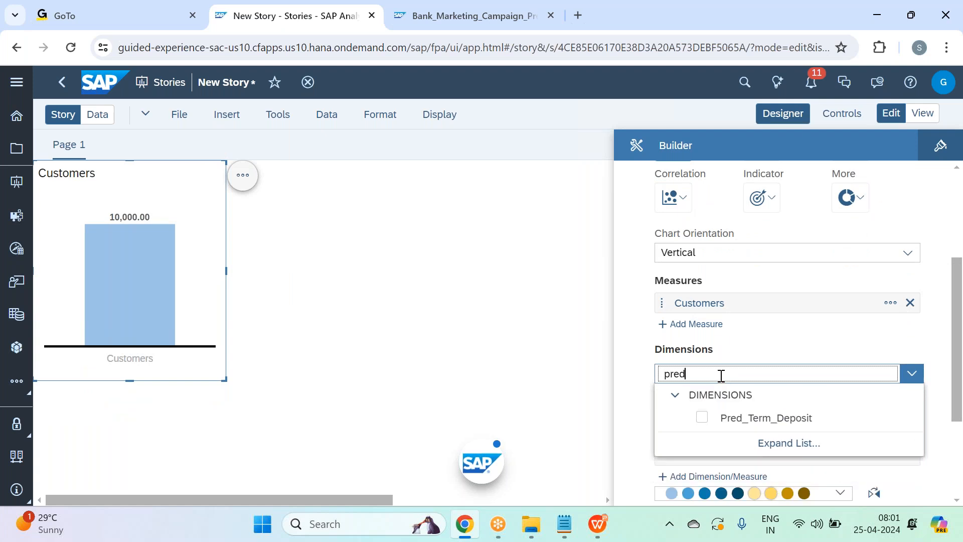
click(778, 419)
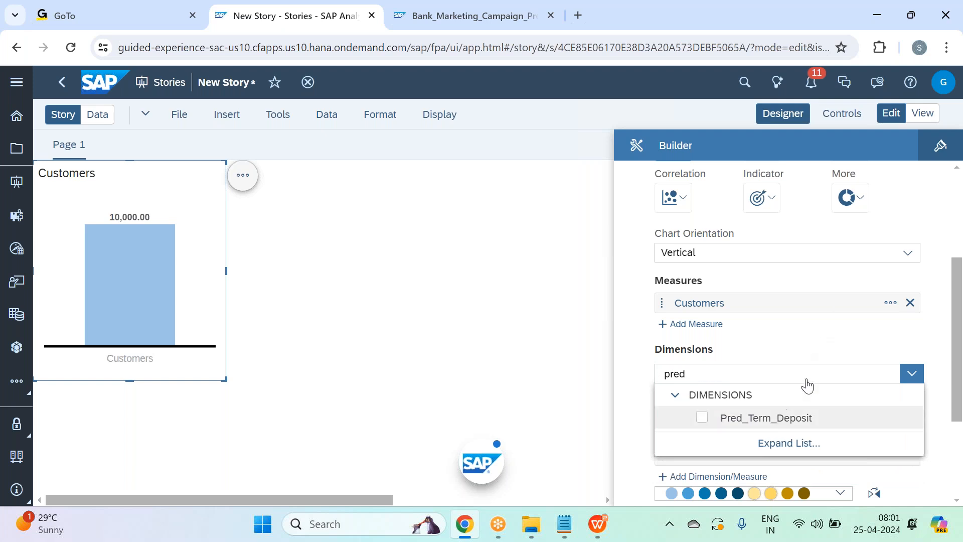
click(821, 344)
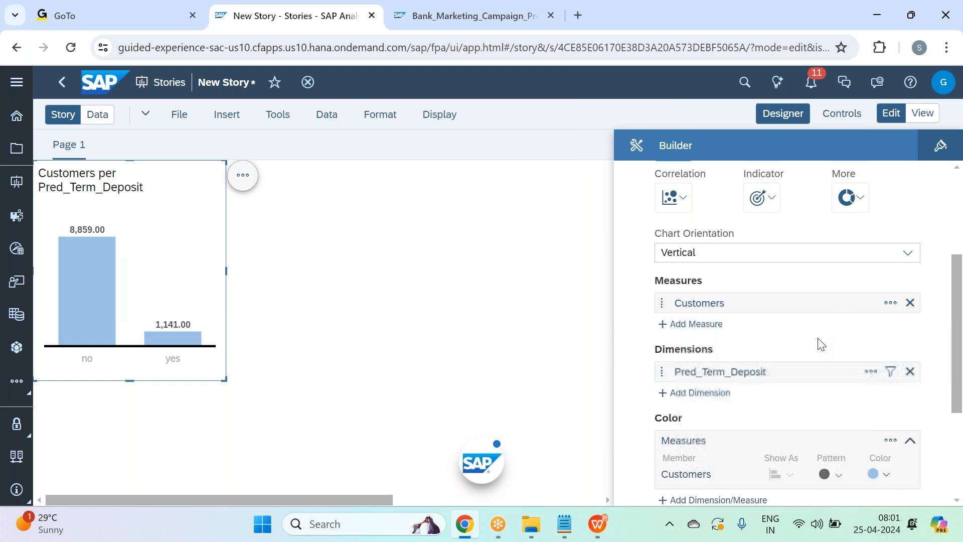
scroll(821, 344, down, 2)
click(890, 399)
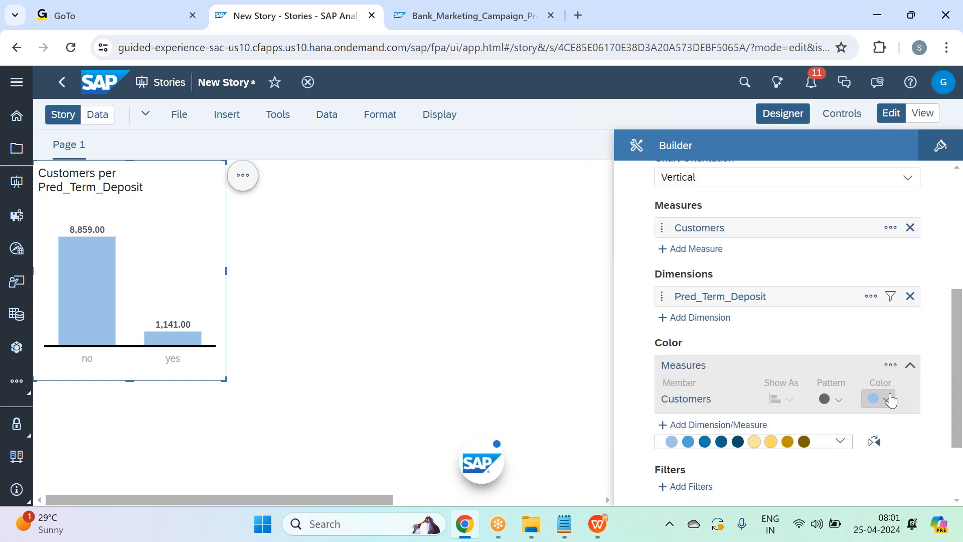
click(835, 442)
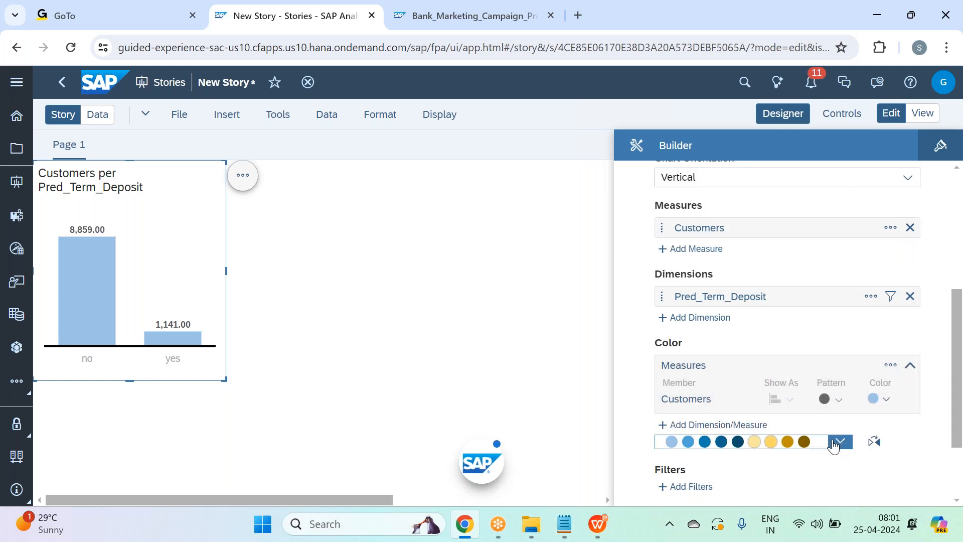
In the story preferences, set the default background colour of canvas pages to a light cyan-blue shade
click(182, 115)
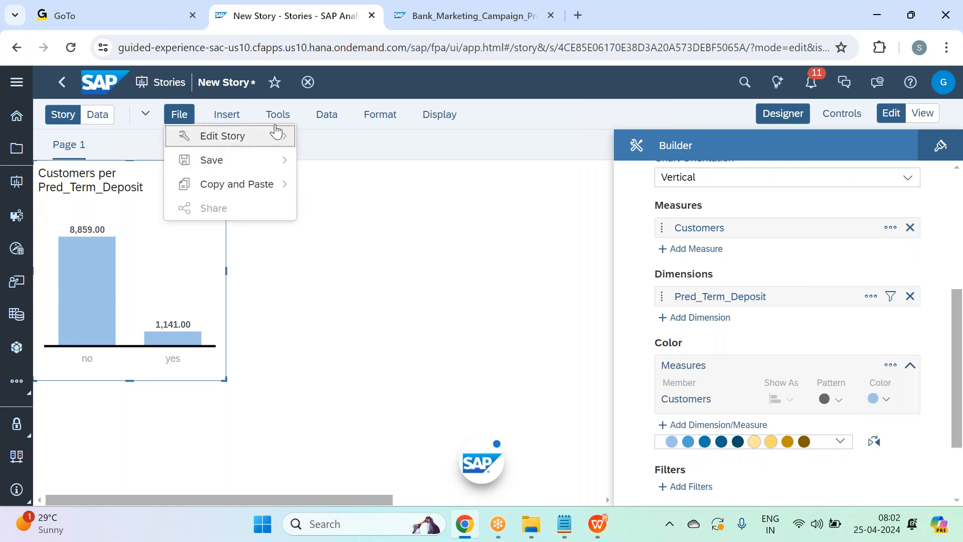
mouse_move(279, 136)
click(372, 159)
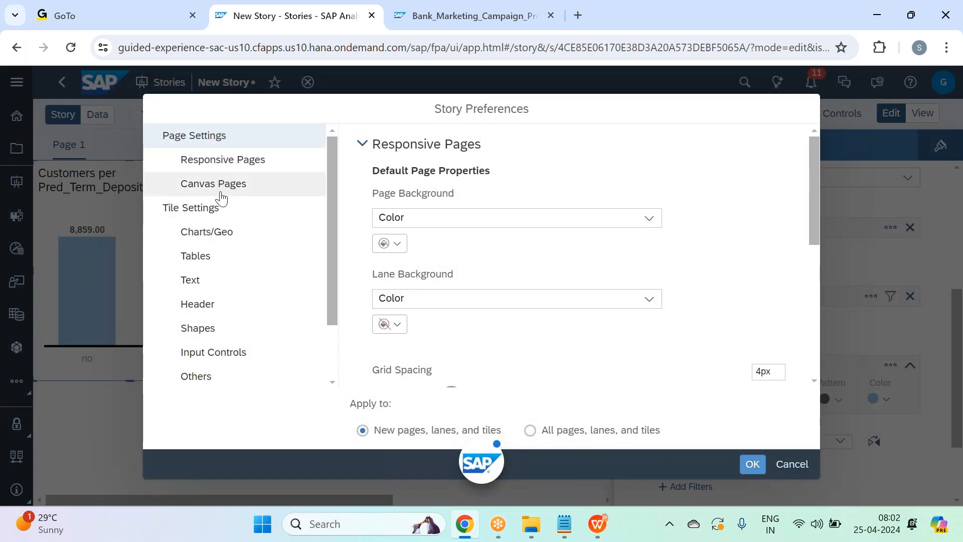
click(221, 196)
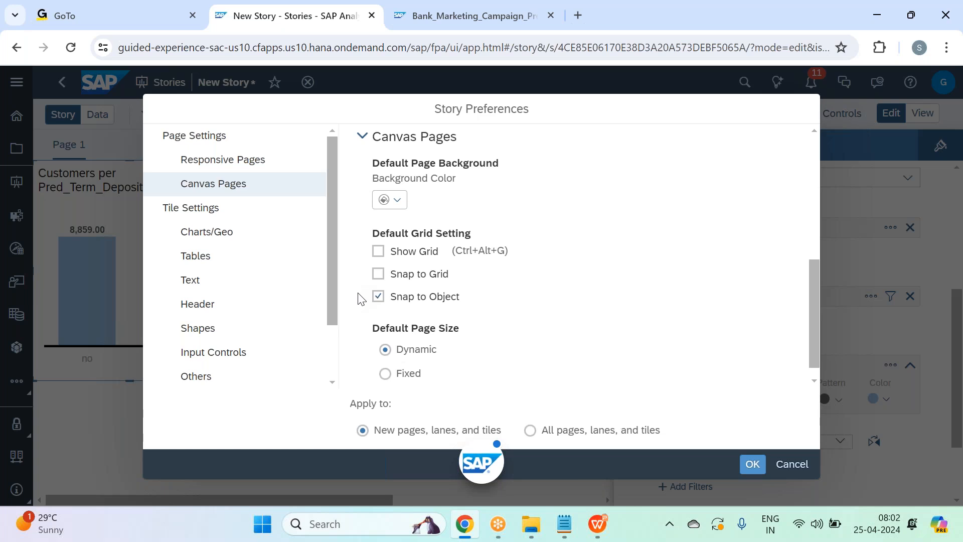
click(394, 200)
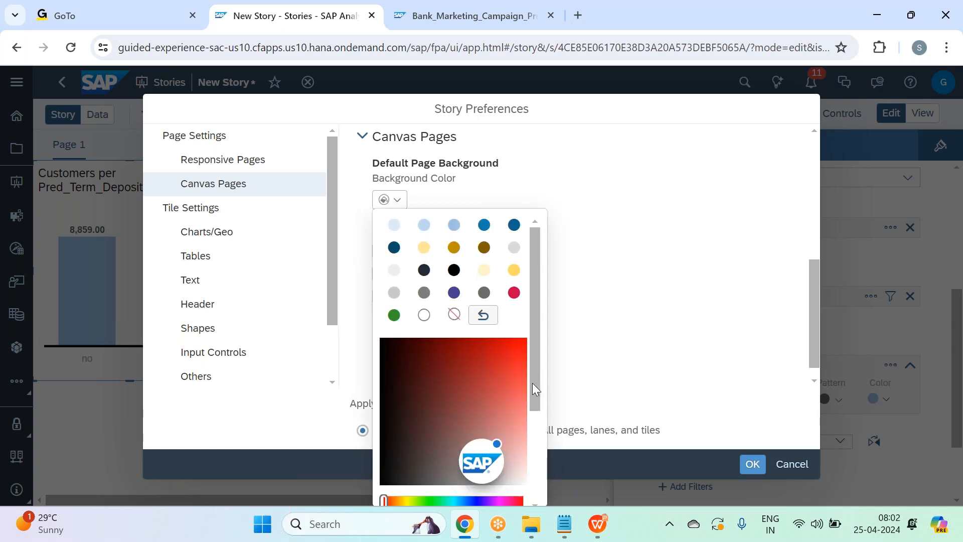
drag(534, 383, 540, 456)
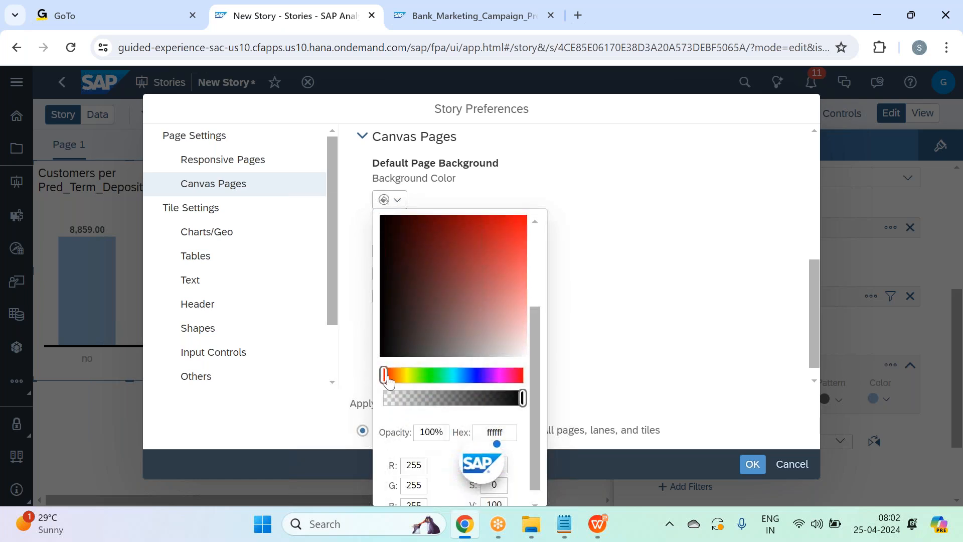
click(457, 380)
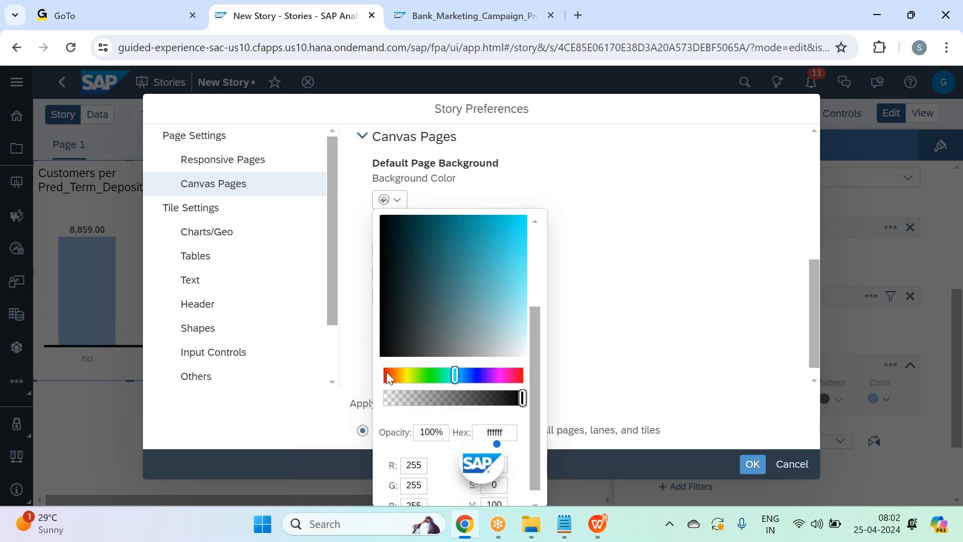
click(512, 328)
click(653, 320)
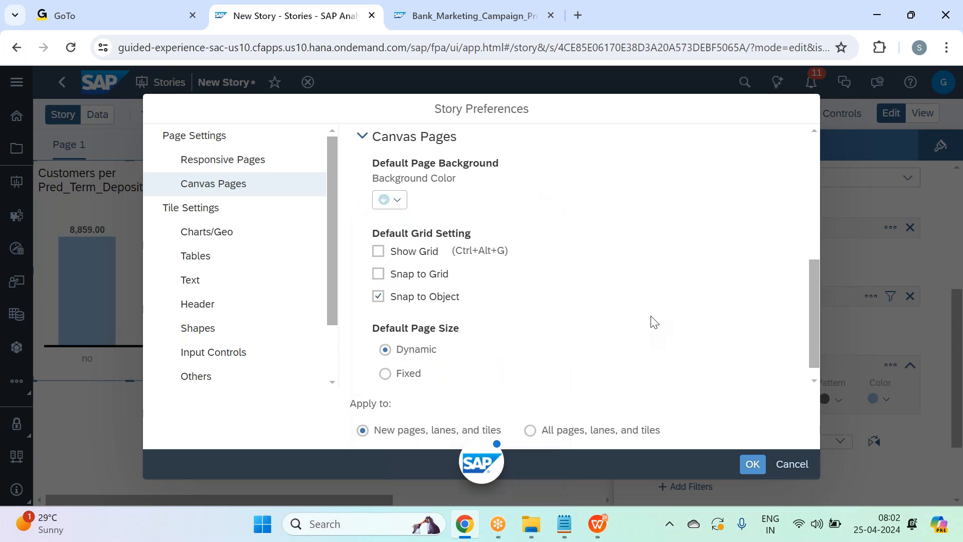
In the Charts/Geo preferences, set the default standard colour palette to the multicolour one starting with blue, orange and green
click(240, 244)
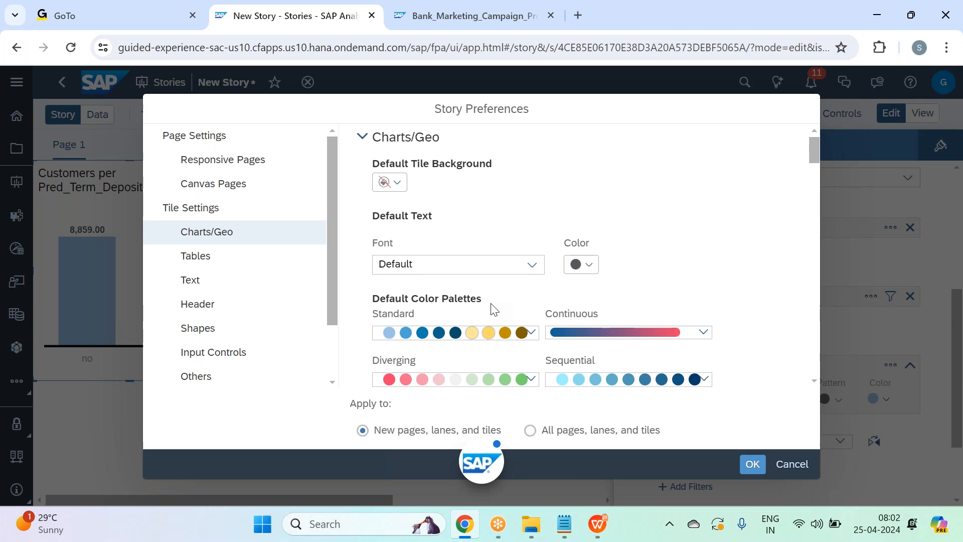
scroll(526, 275, down, 2)
click(531, 257)
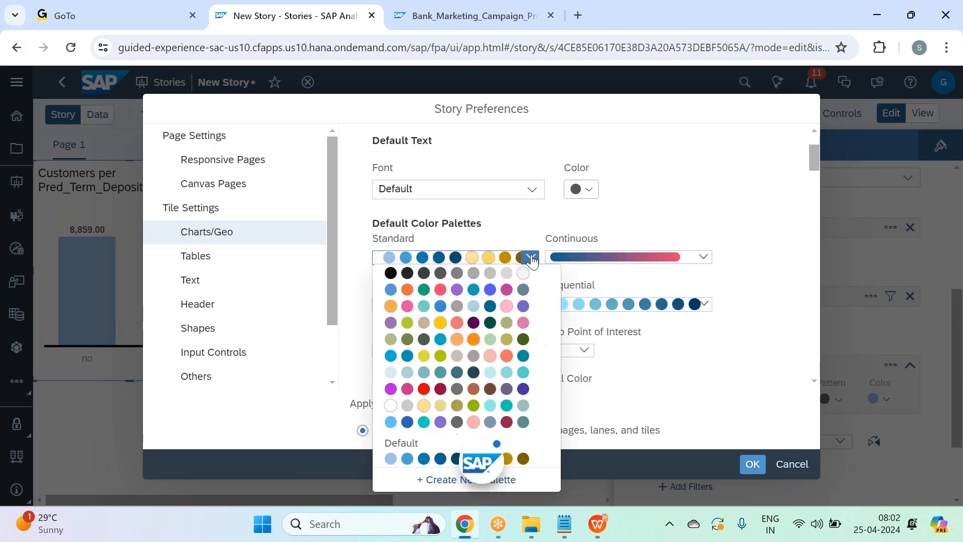
click(458, 289)
Set the default tile border for charts to All Borders with a line width of 2
scroll(609, 209, down, 2)
scroll(609, 209, down, 4)
click(647, 298)
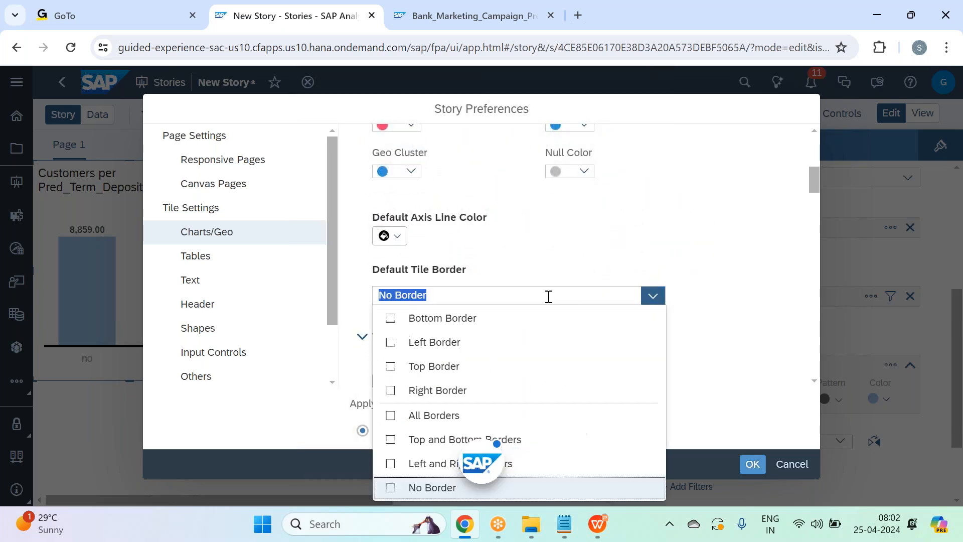
click(426, 415)
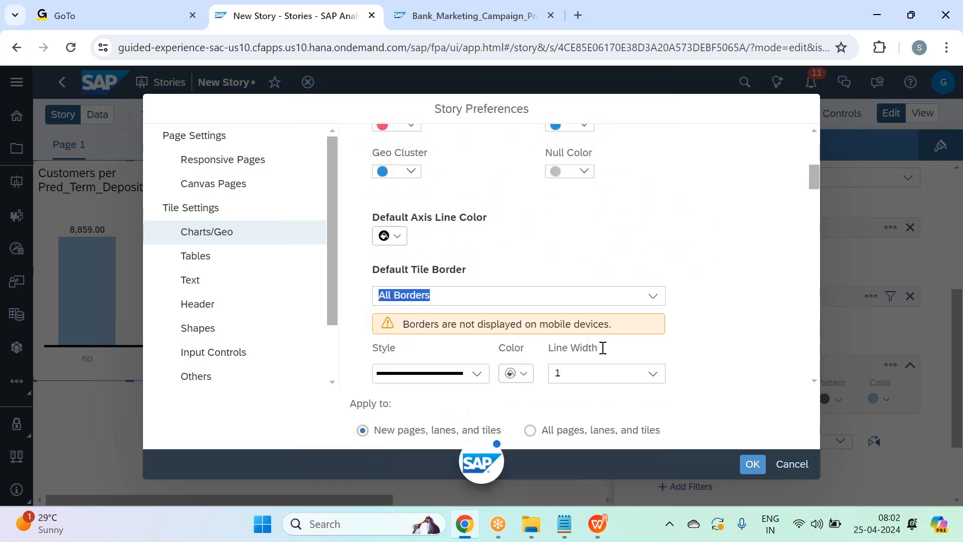
click(653, 374)
click(570, 213)
In the Tables preferences, set the default tile border to All Borders and choose its line width
click(231, 263)
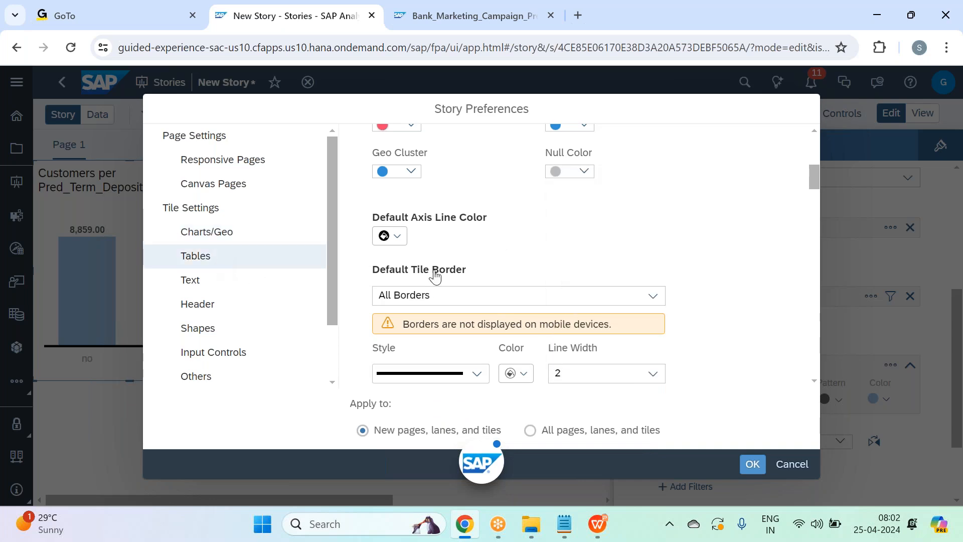
scroll(574, 249, down, 7)
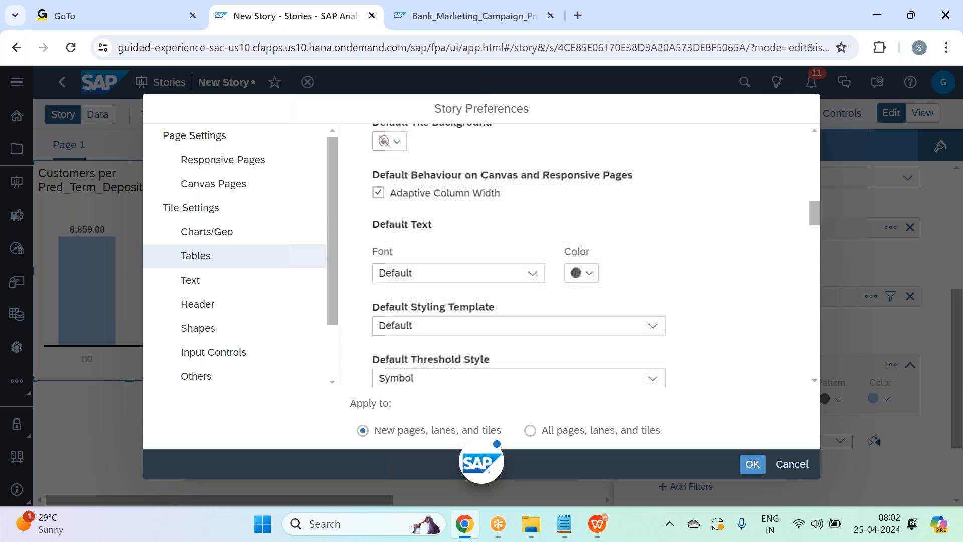
scroll(518, 251, down, 2)
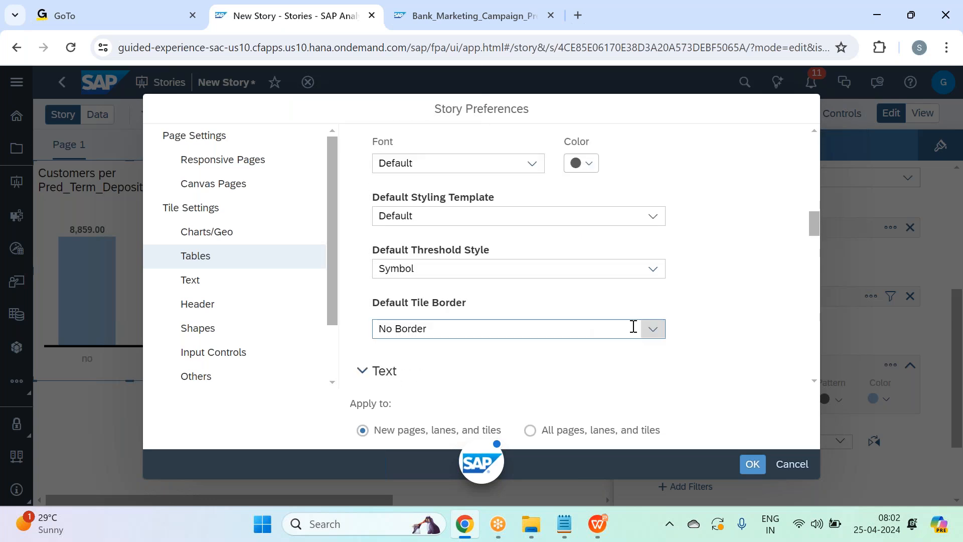
click(652, 329)
click(448, 234)
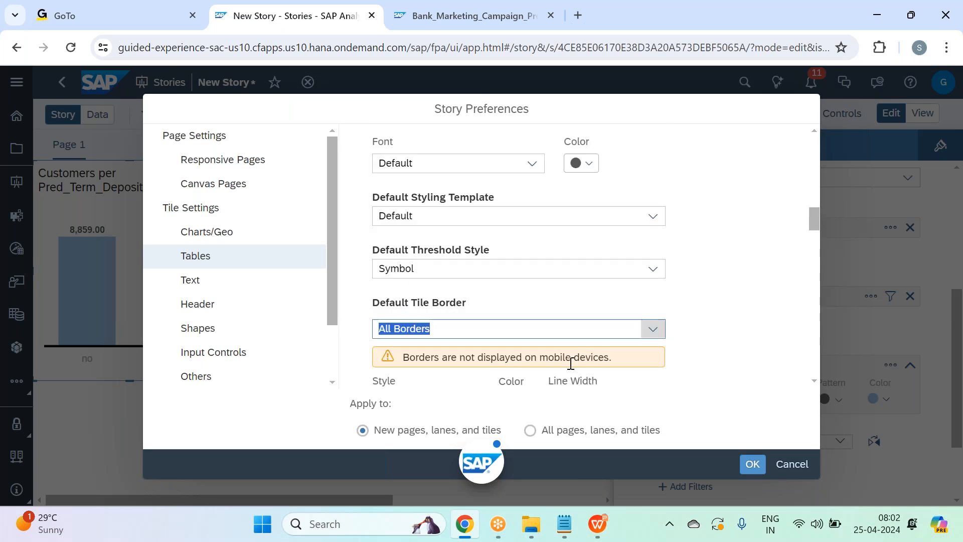
scroll(652, 348, down, 1)
scroll(652, 349, down, 2)
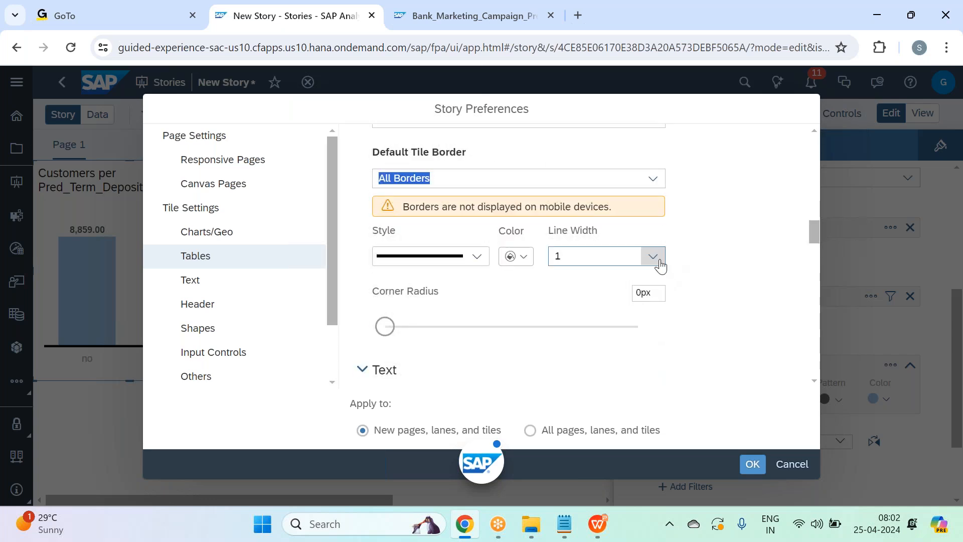
click(653, 257)
click(573, 304)
In the Input Controls preferences, set the collapsed border colour to black and the expanded input control's border to All Borders
click(221, 352)
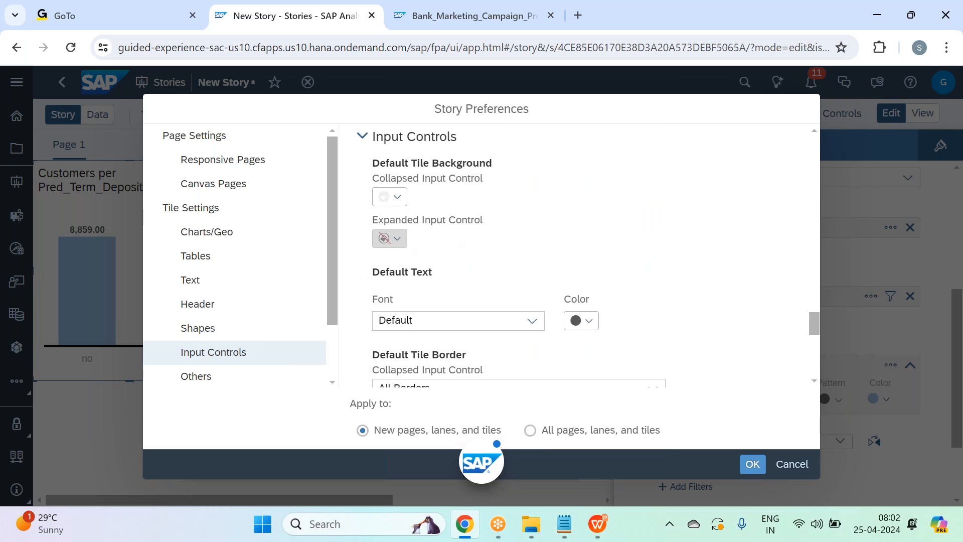
scroll(485, 241, down, 1)
scroll(488, 244, down, 1)
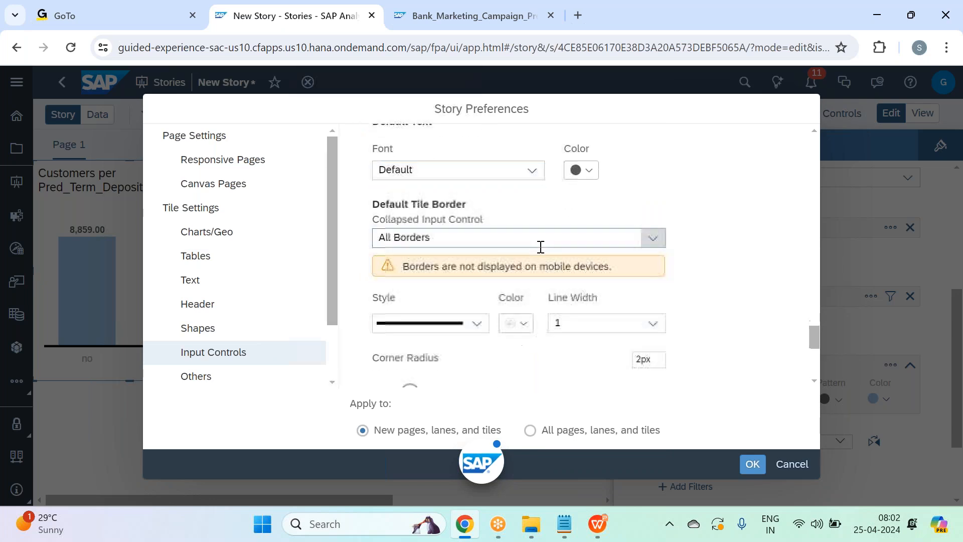
click(520, 329)
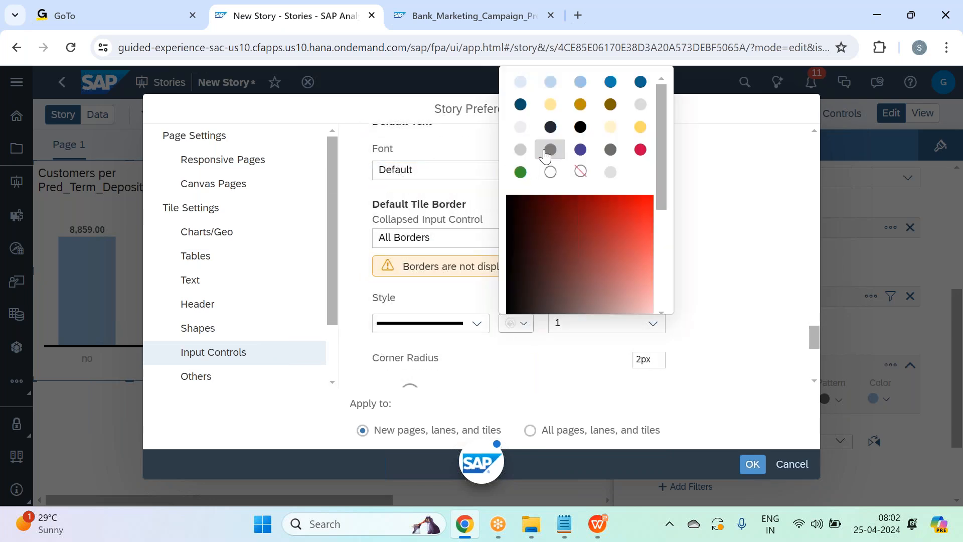
click(568, 135)
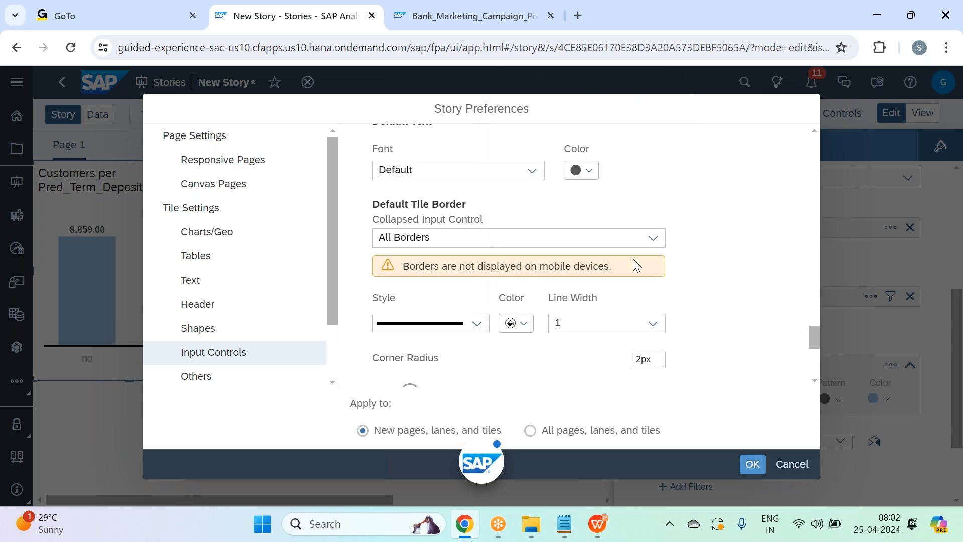
scroll(636, 265, down, 2)
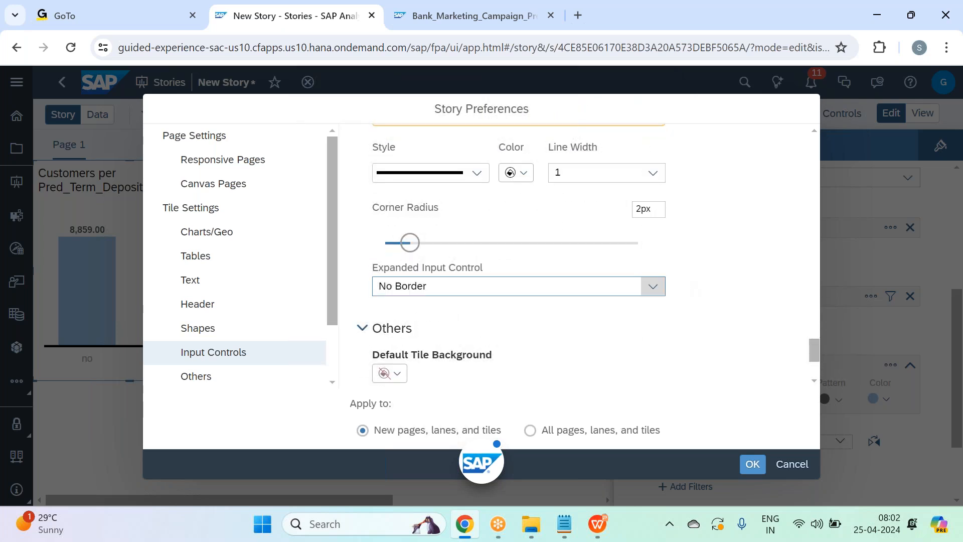
click(587, 285)
click(411, 405)
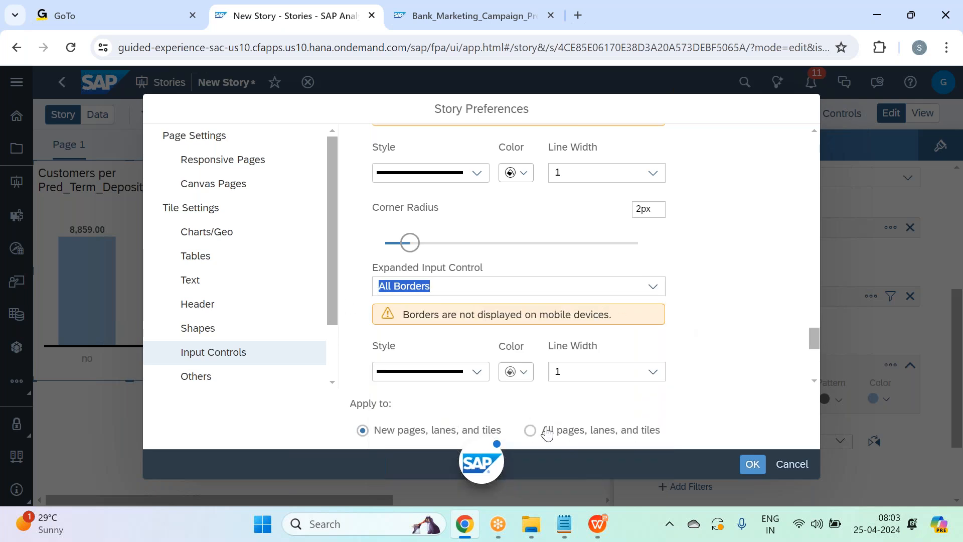
Apply the story preferences to all pages, lanes, and tiles and confirm the change
click(550, 430)
click(748, 466)
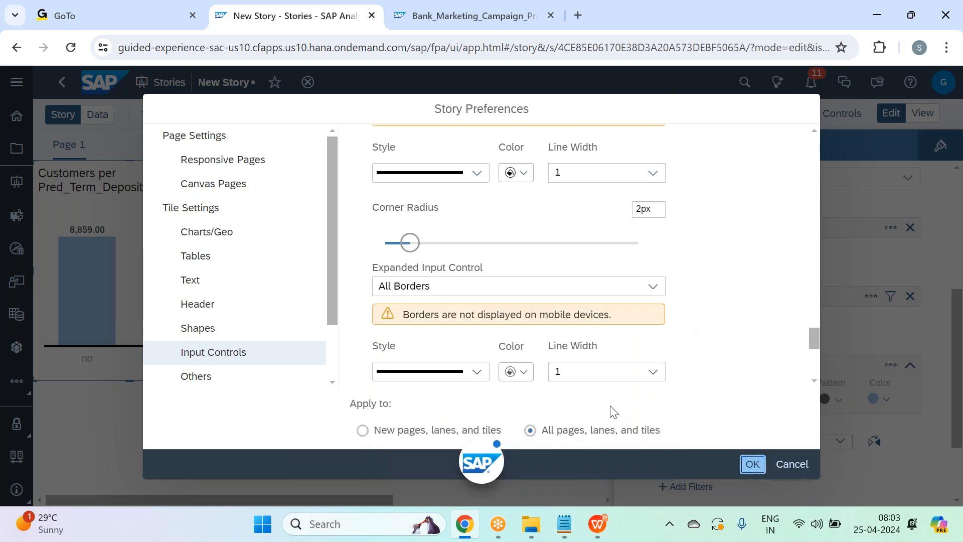
click(685, 333)
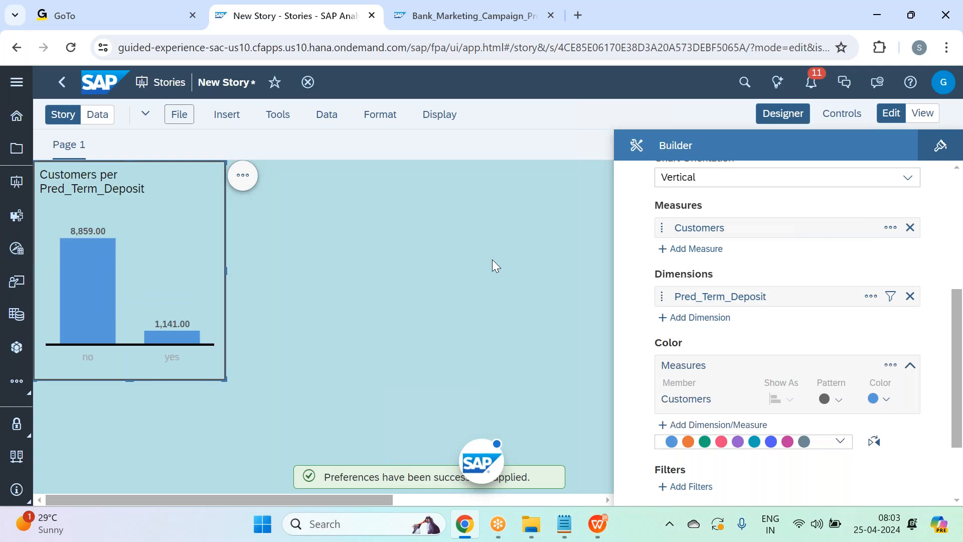
Set the colour of the chart's Customers measure to dark orange and hide the Designer
scroll(626, 349, down, 3)
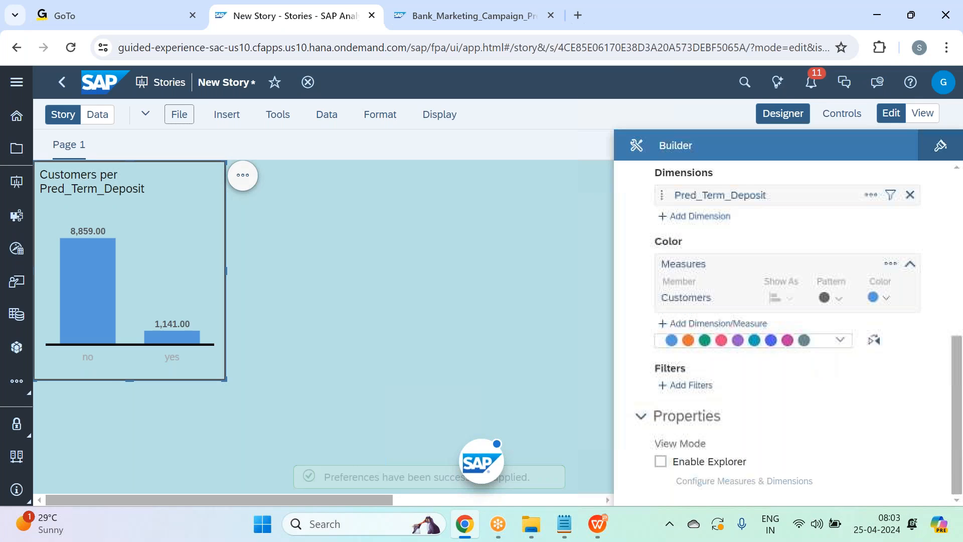
click(881, 299)
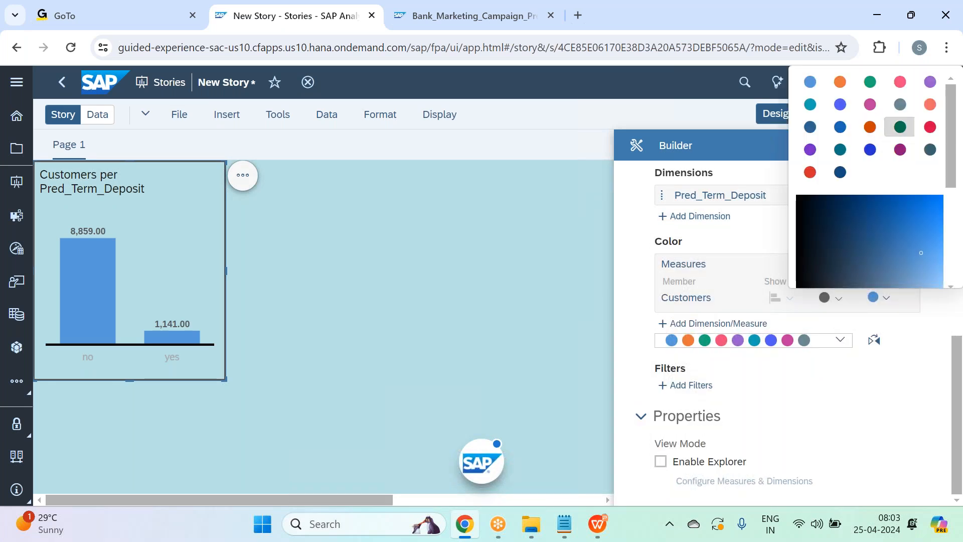
click(871, 127)
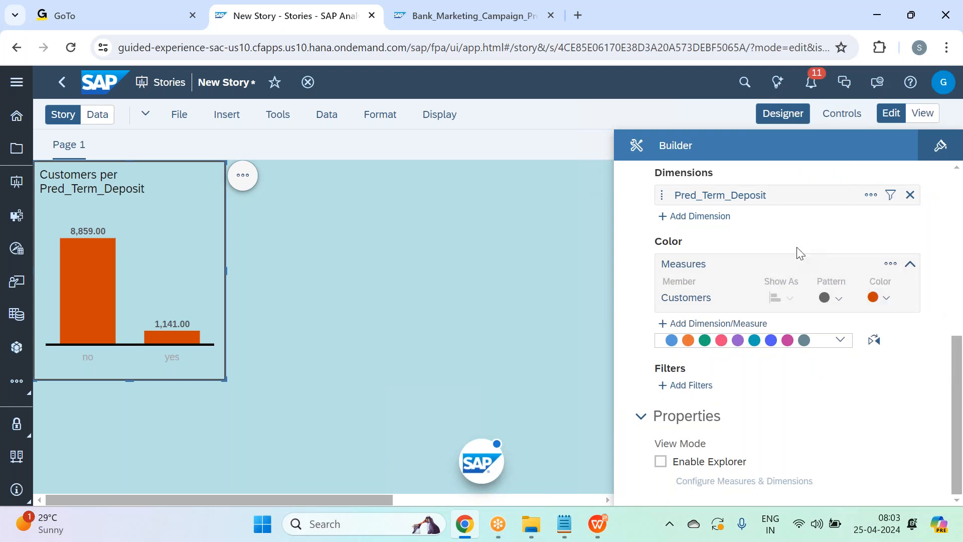
mouse_move(73, 274)
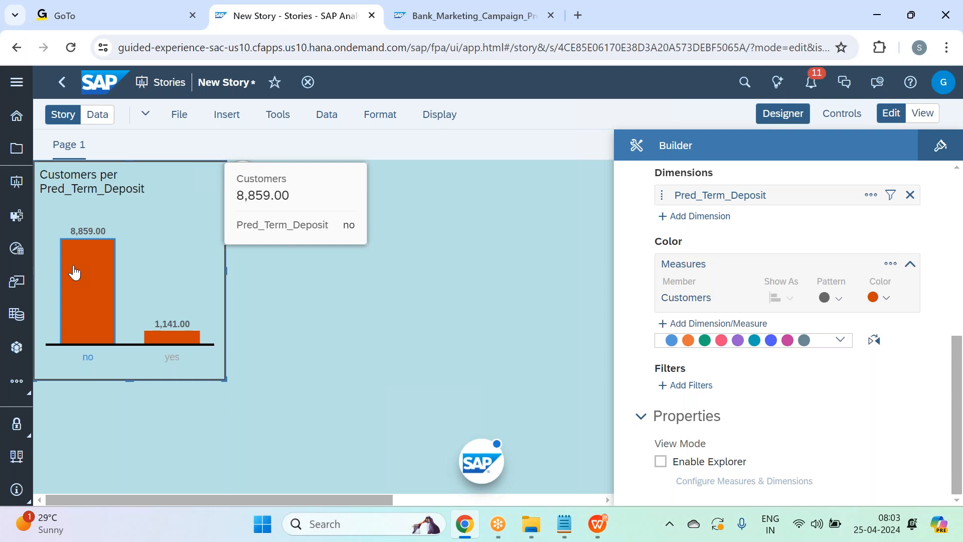
mouse_move(170, 332)
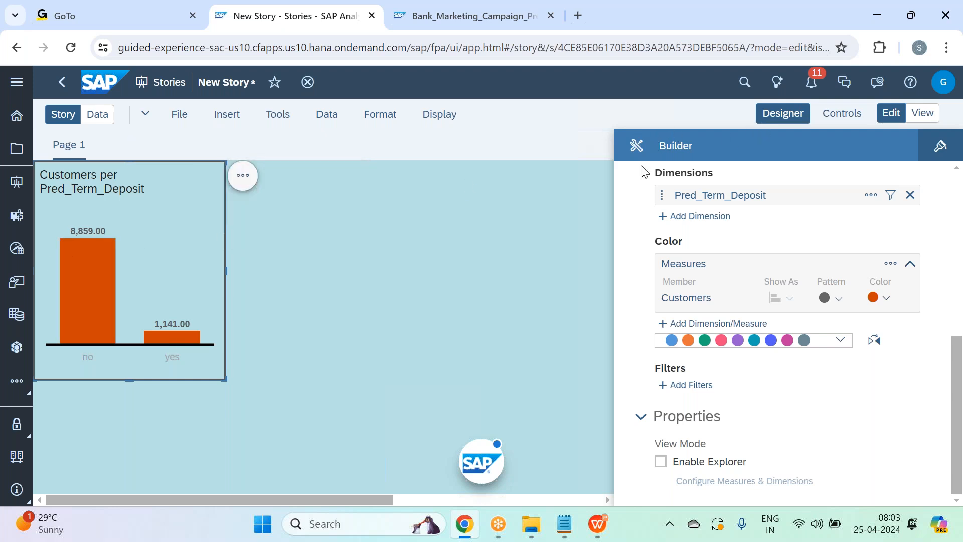
click(781, 119)
Shorten the chart title to Pred_Term_Deposit and shrink the chart slightly from its lower corner
click(169, 189)
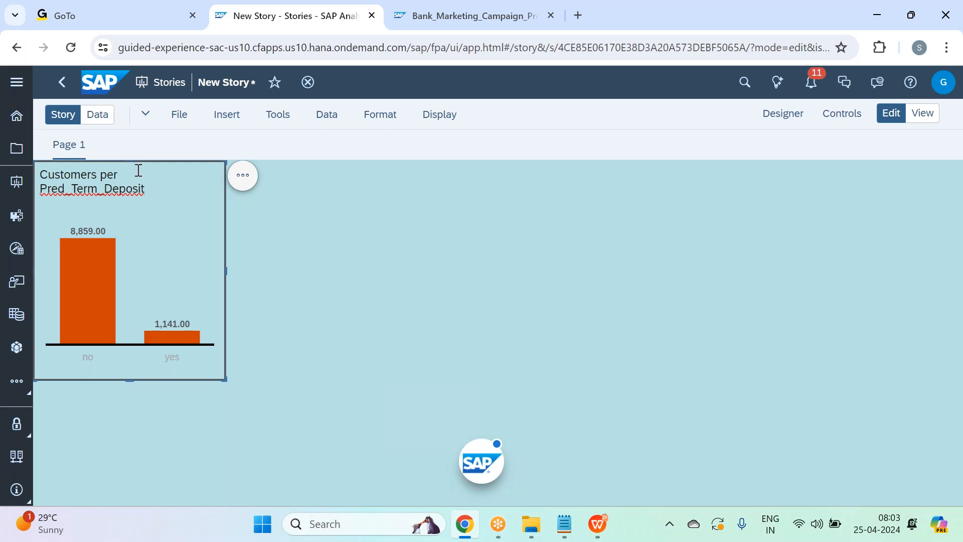
key(BackSpace)
key(BackSpace)
key(BackSpace)
key(BackSpace)
key(BackSpace)
key(BackSpace)
key(BackSpace)
key(BackSpace)
key(BackSpace)
key(BackSpace)
key(BackSpace)
key(BackSpace)
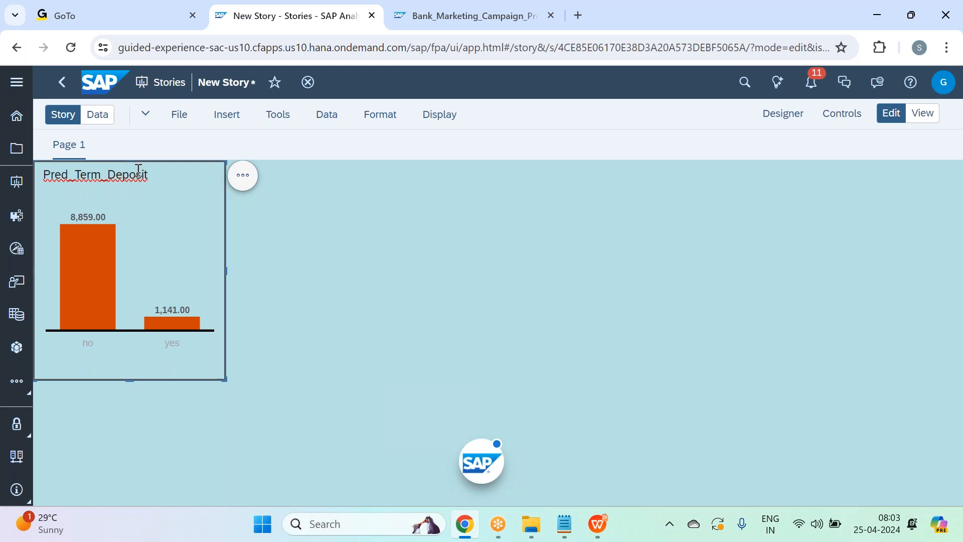
click(324, 285)
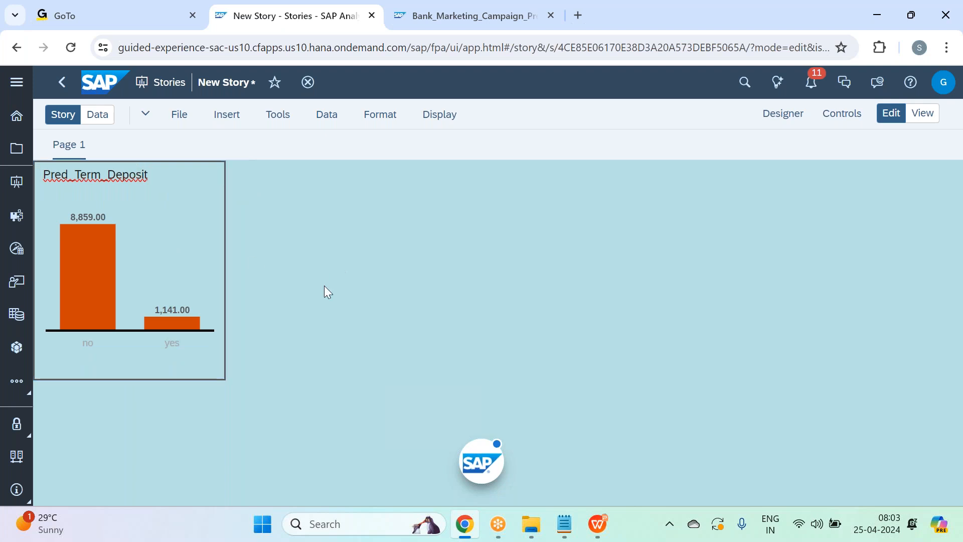
click(215, 364)
drag(225, 379, 213, 372)
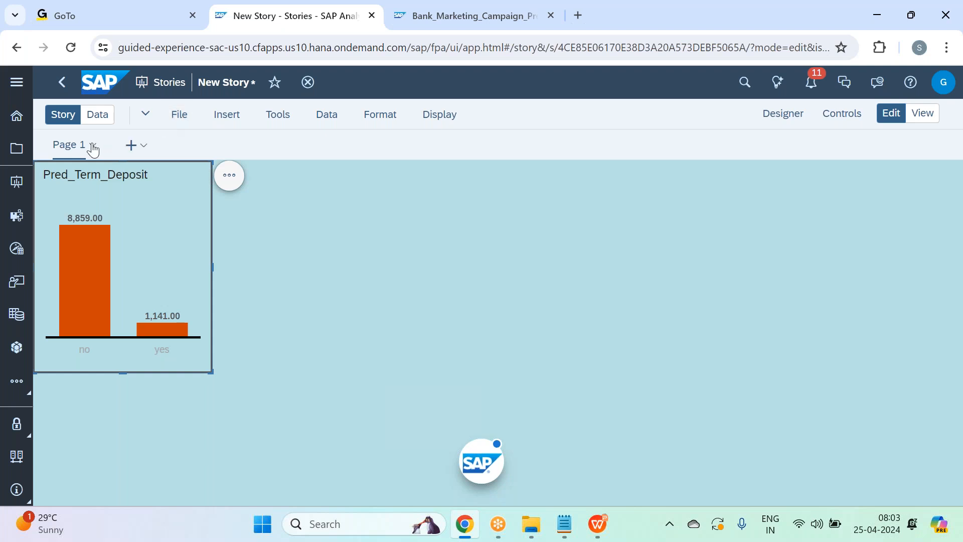
Rename the story's Page 1 as Term Deposit Analysis
click(92, 146)
click(96, 246)
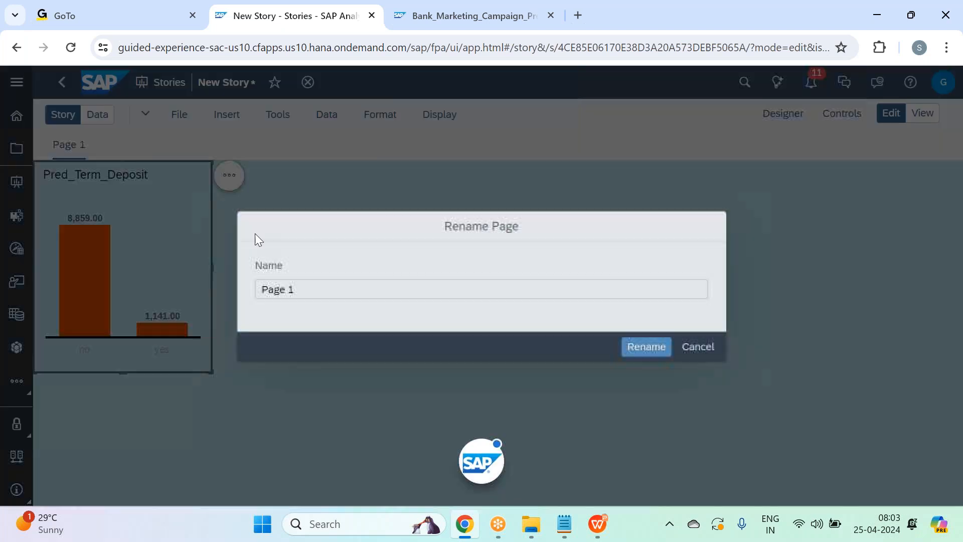
text(Tr)
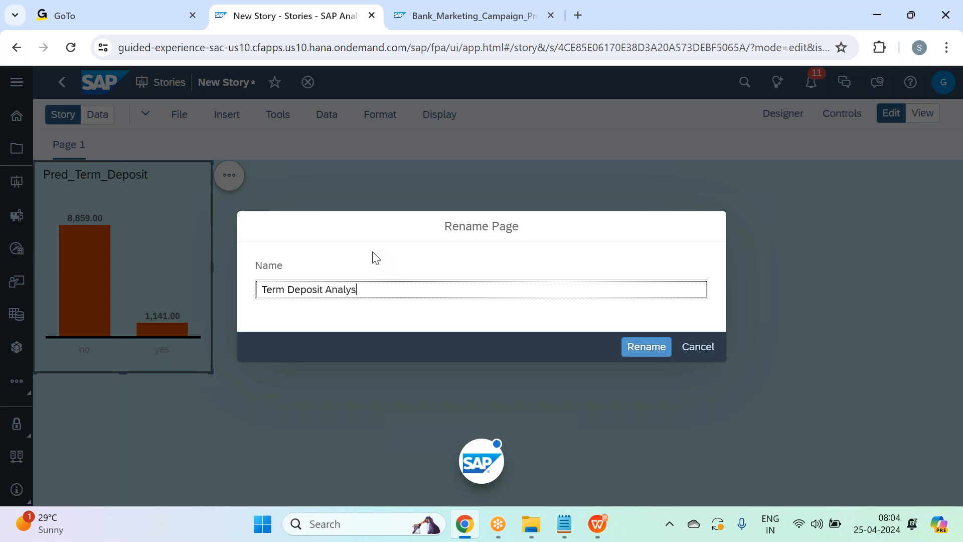
key(Return)
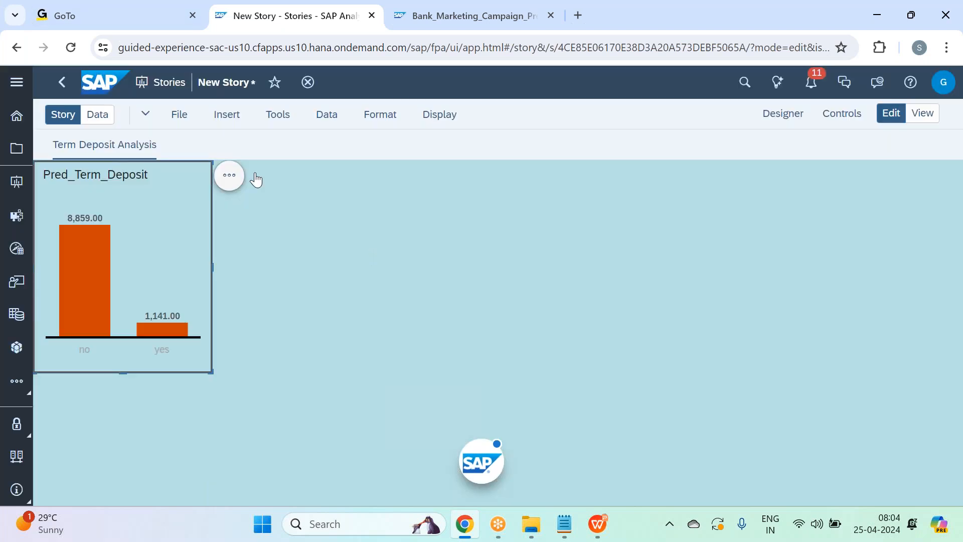
Add a grid page to the story and rename it Term Deposit Details
click(217, 147)
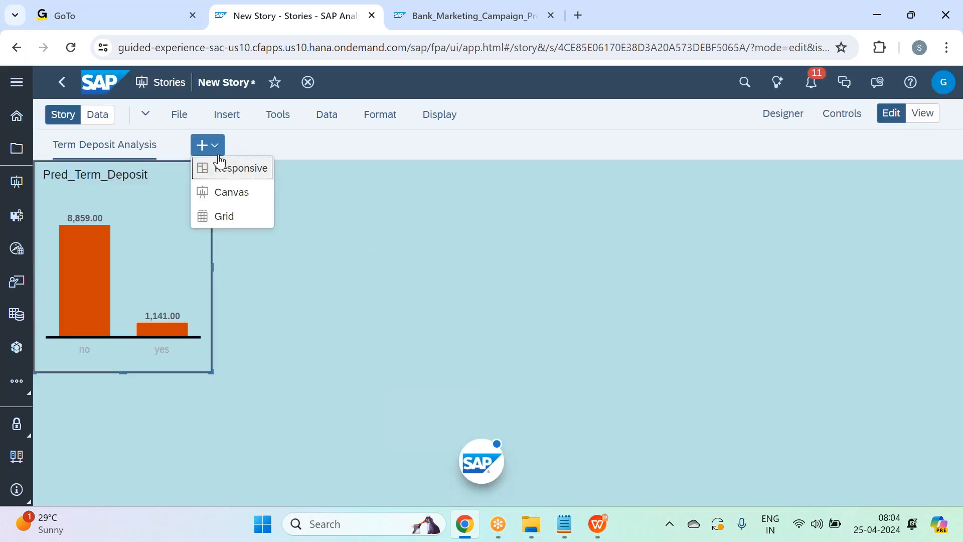
click(224, 215)
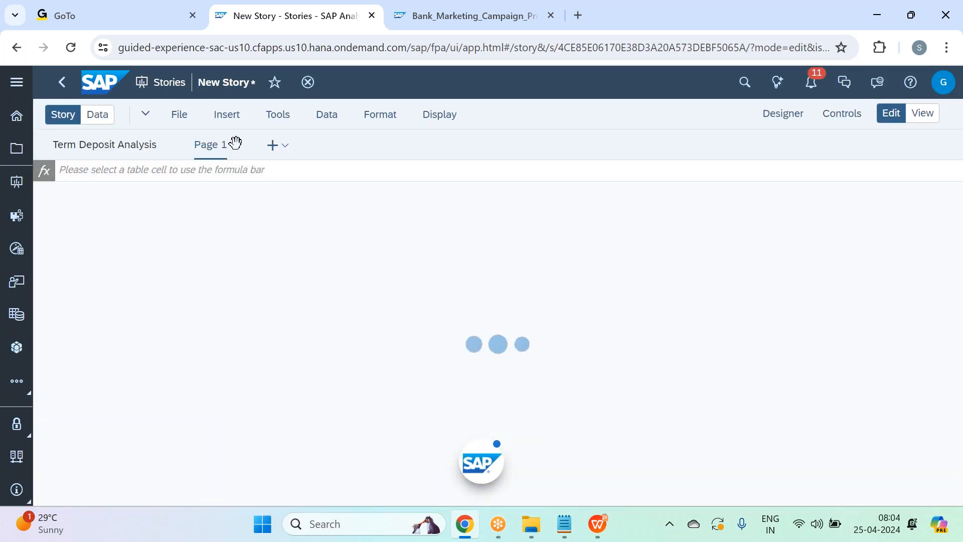
click(233, 146)
click(249, 255)
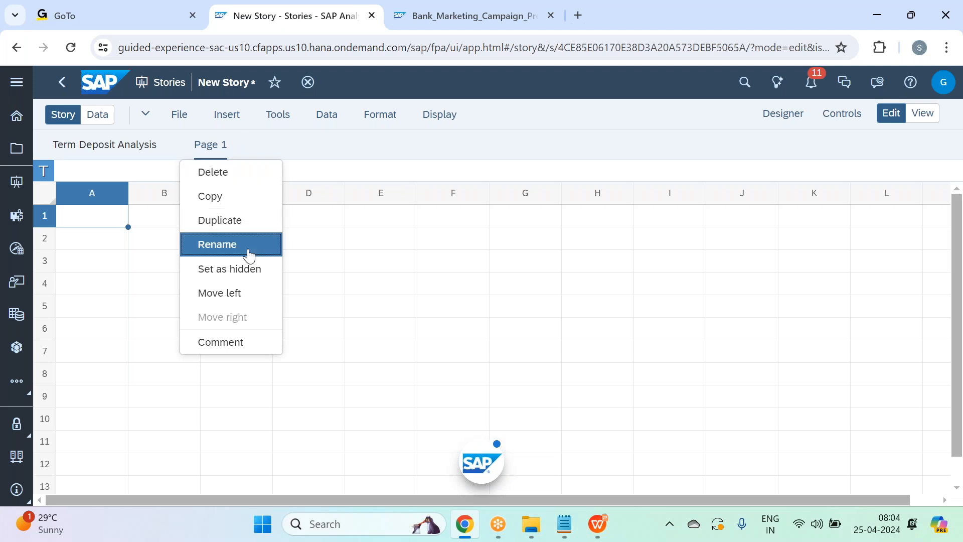
text(Term Deposit Details)
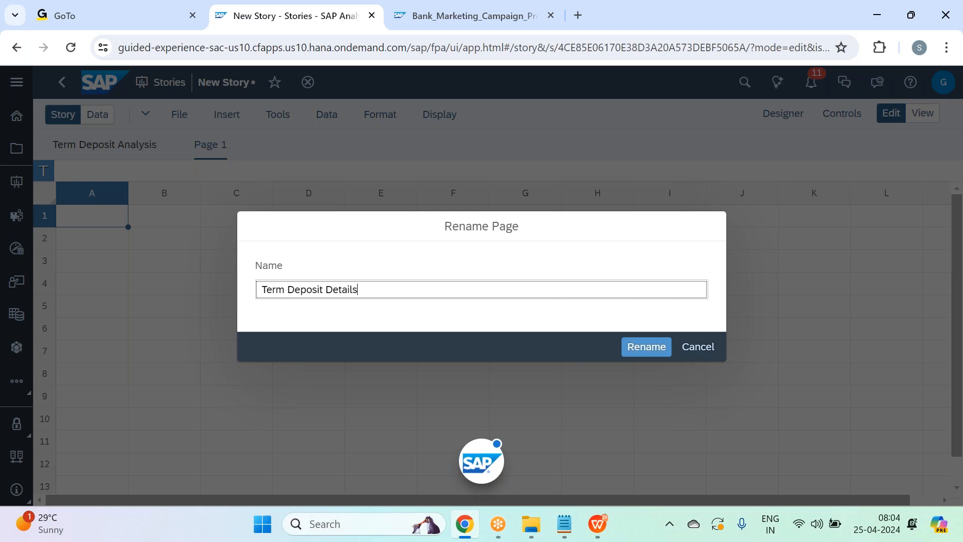
key(Return)
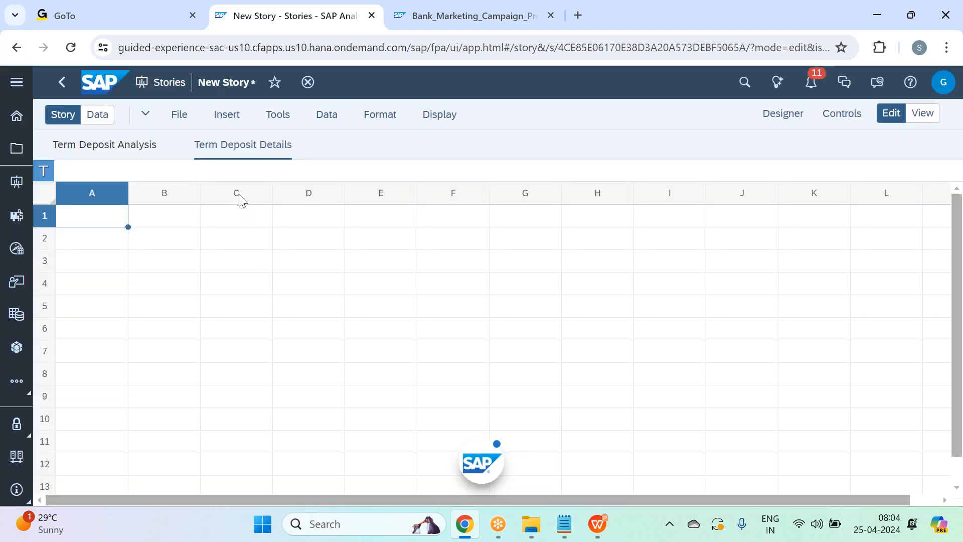
Insert a table based on Bank_Deposit_Markeing_Campaign_Pred_Data at the start of the grid page
click(225, 115)
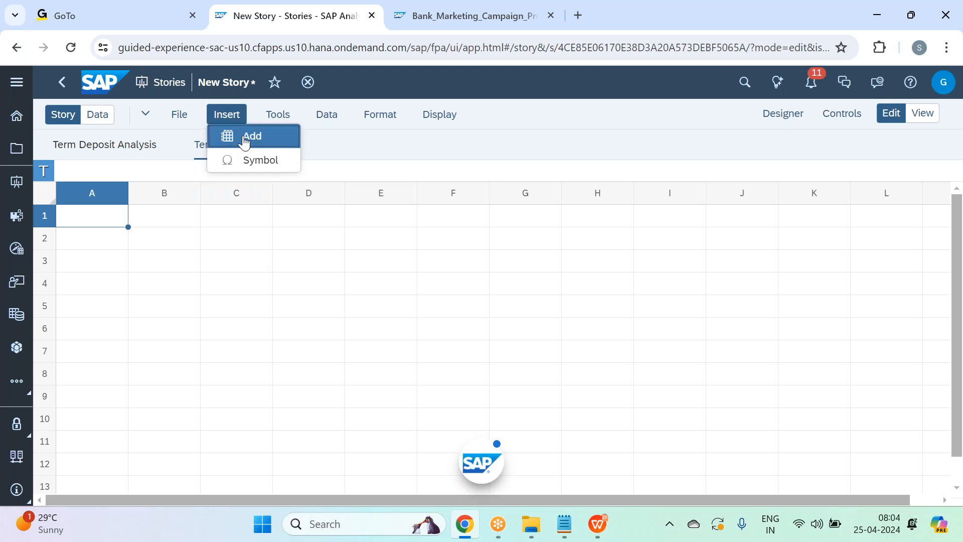
click(244, 137)
click(441, 327)
click(459, 372)
click(600, 369)
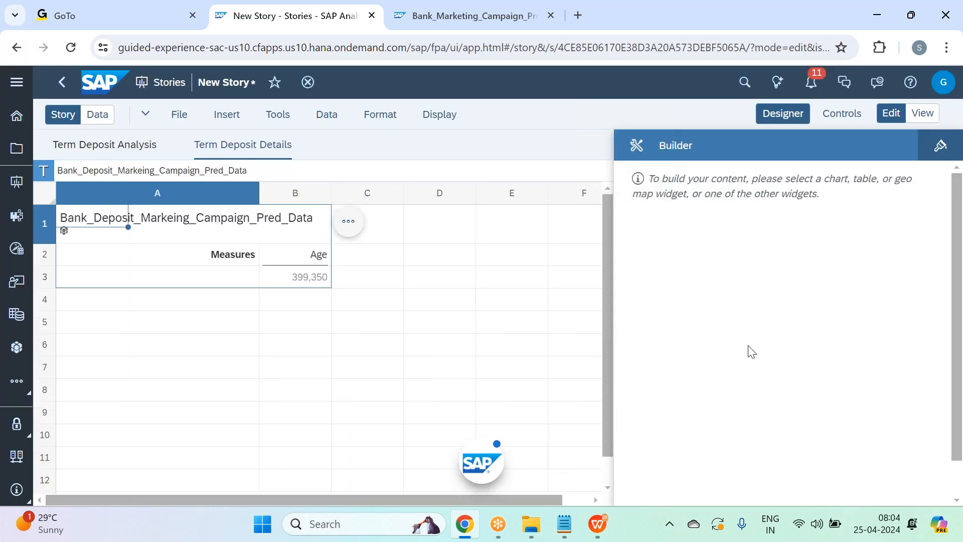
Add Campaign Calls, Employee Variation Rate, Consumer Price Index, Euribor - Avg Rate and Prediction Probability to the table's measures filter
scroll(753, 352, down, 2)
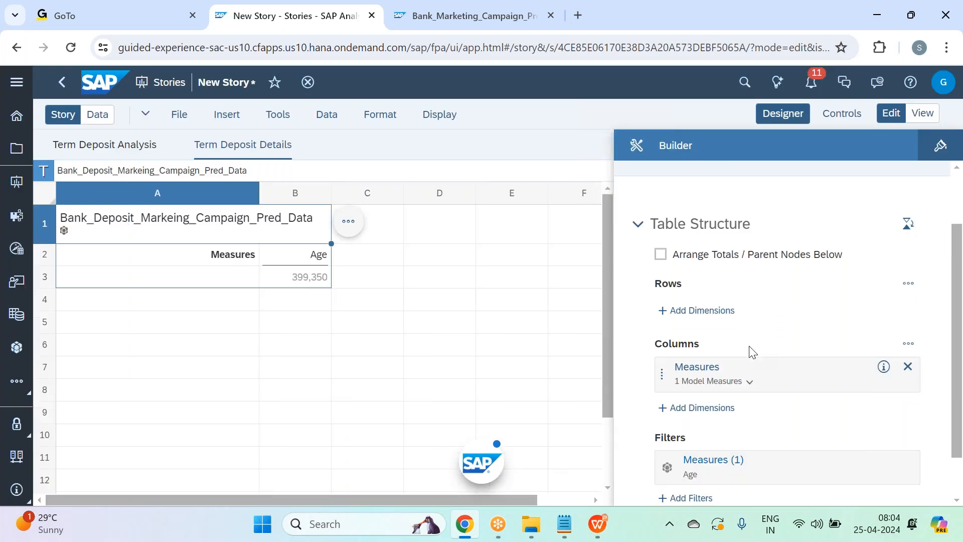
mouse_move(881, 378)
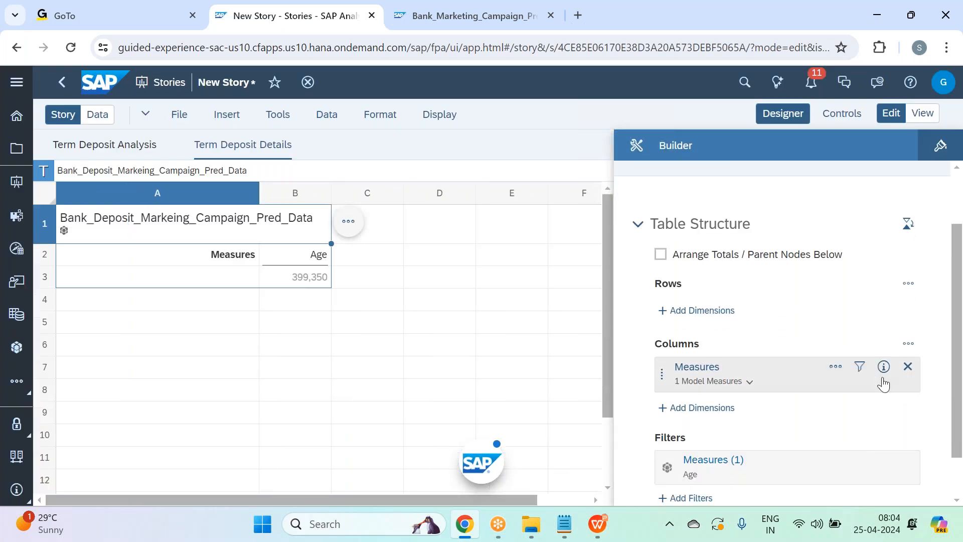
click(852, 370)
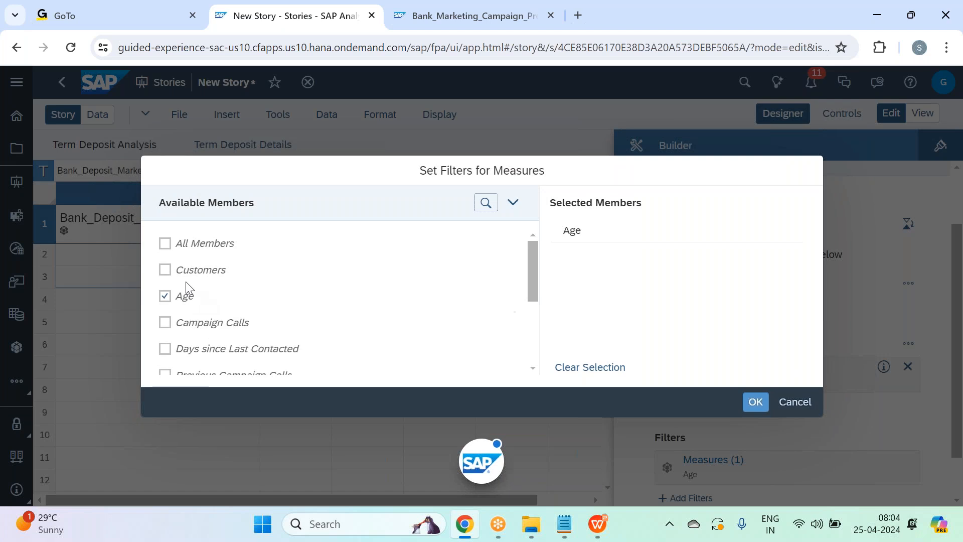
scroll(222, 303, down, 2)
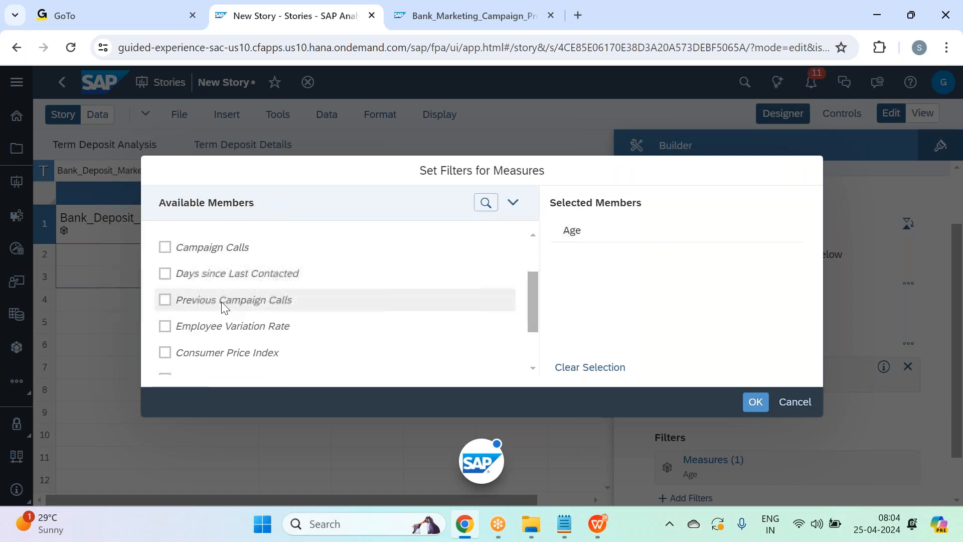
click(211, 250)
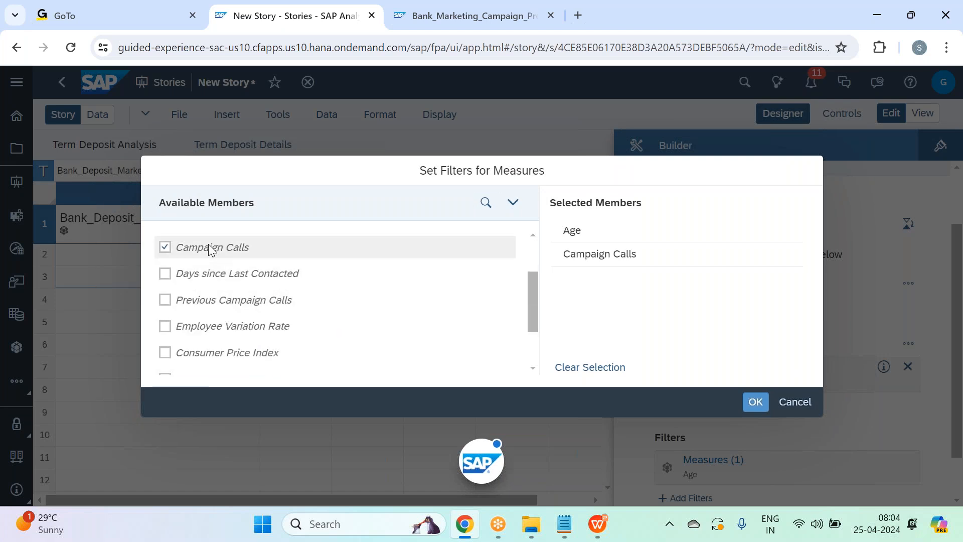
click(305, 336)
scroll(305, 336, down, 3)
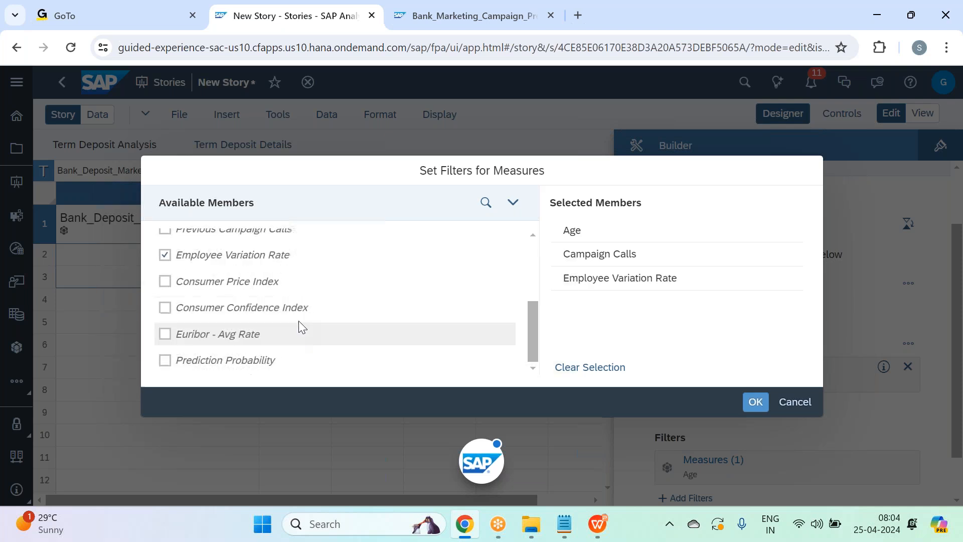
click(238, 285)
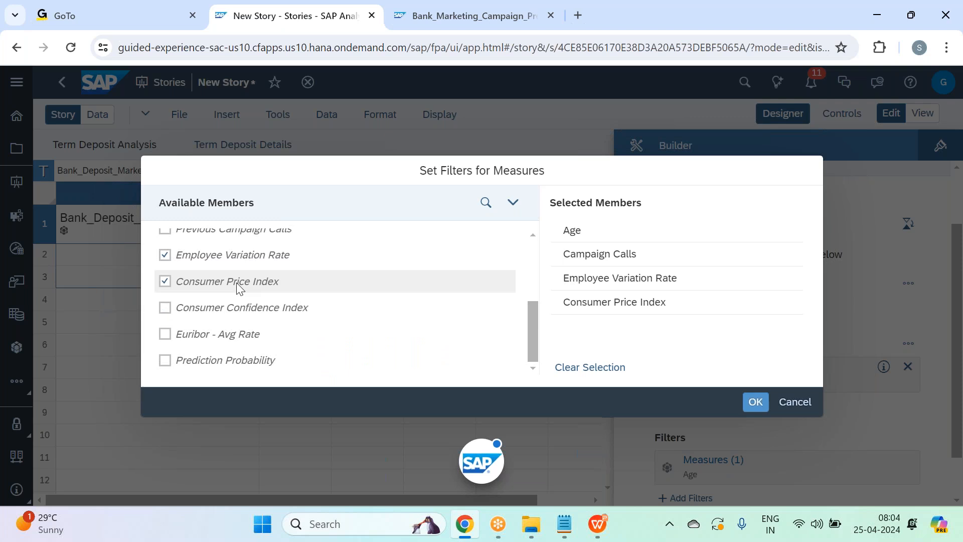
click(241, 339)
click(269, 362)
scroll(279, 353, up, 3)
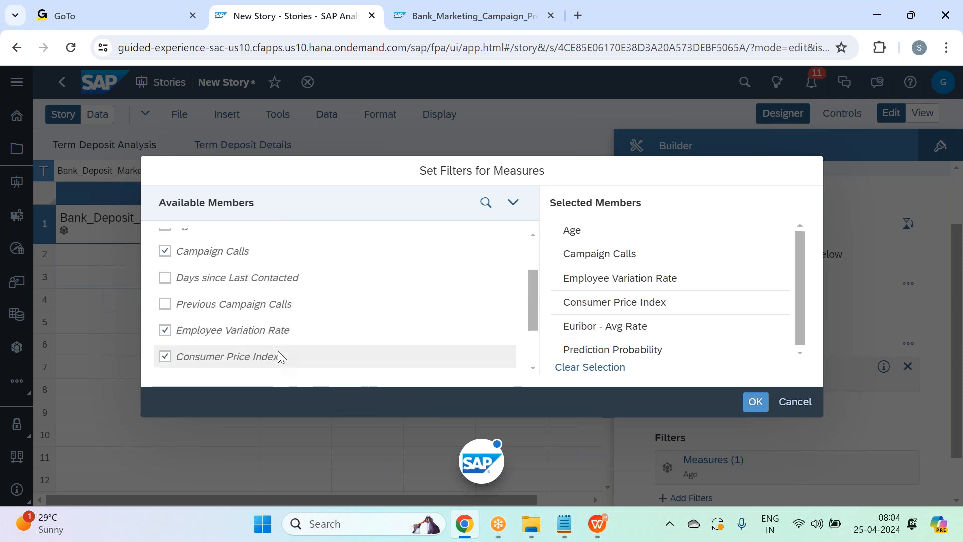
scroll(279, 351, up, 3)
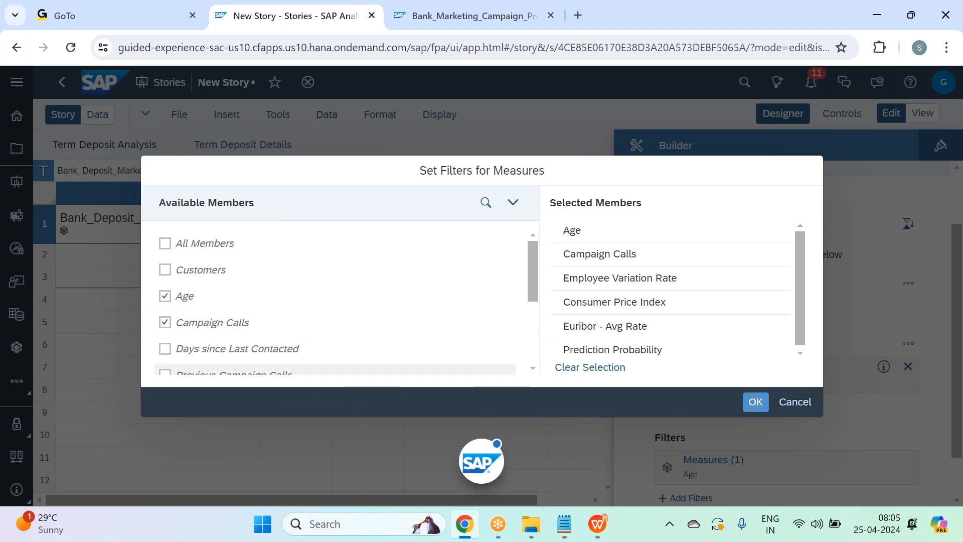
click(749, 403)
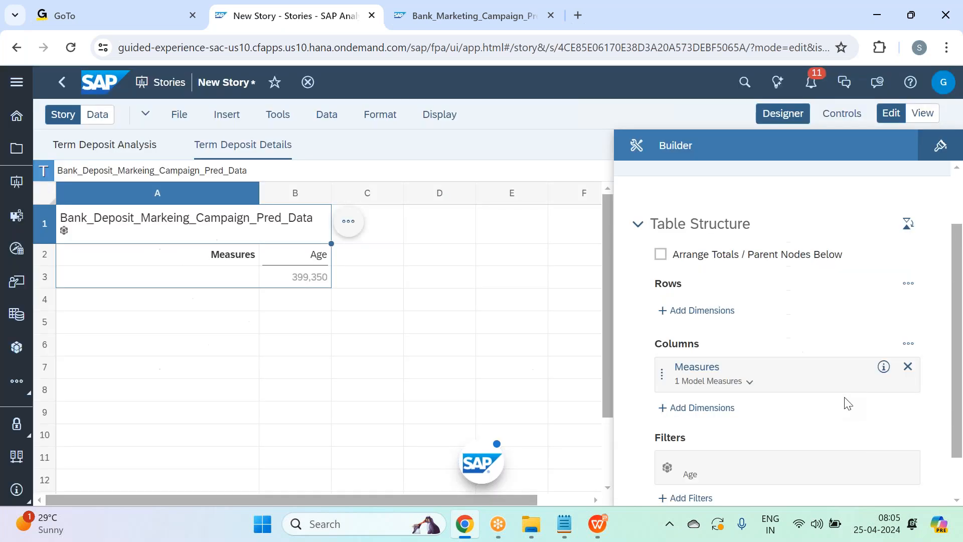
Add the Key, Contact Mode, Day of Week, Education and Job Category dimensions to the table rows
click(694, 310)
scroll(789, 401, down, 5)
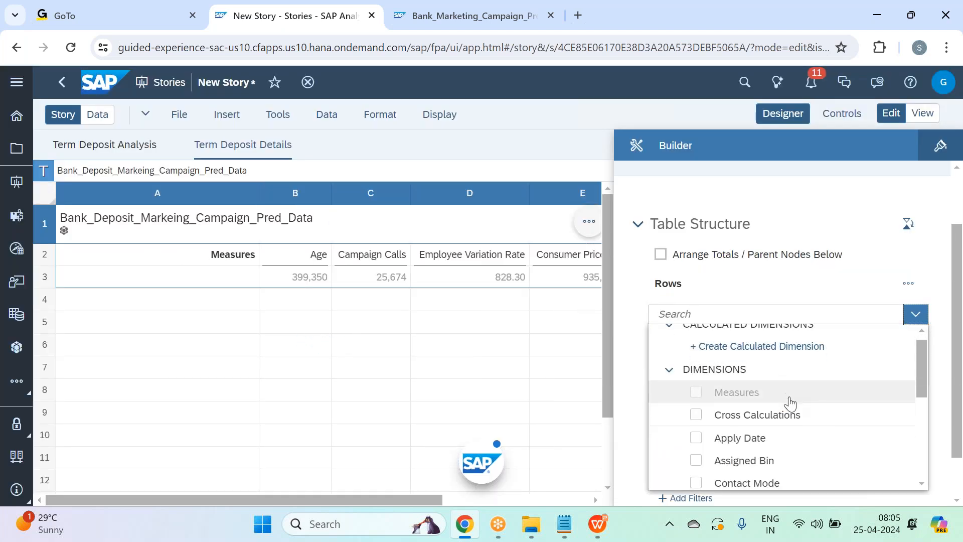
click(763, 455)
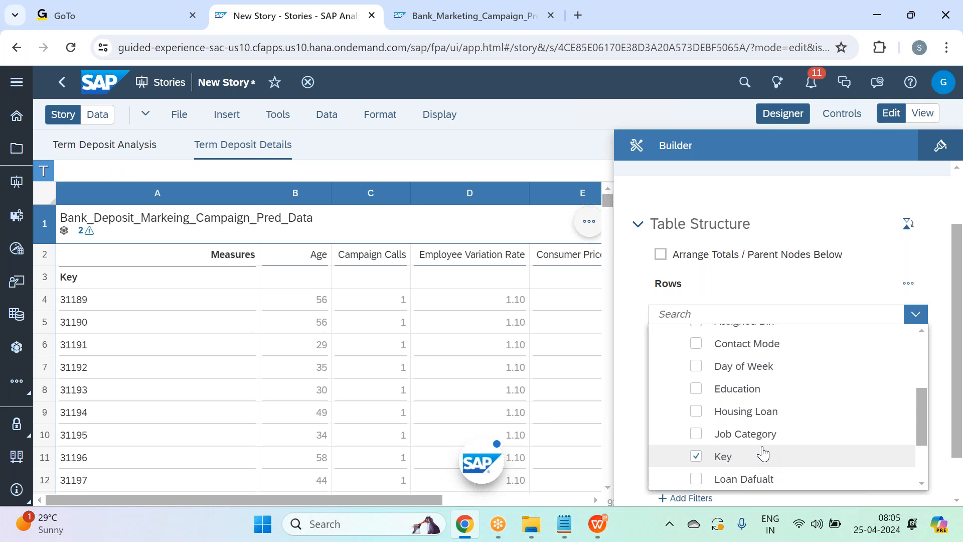
scroll(763, 454, up, 3)
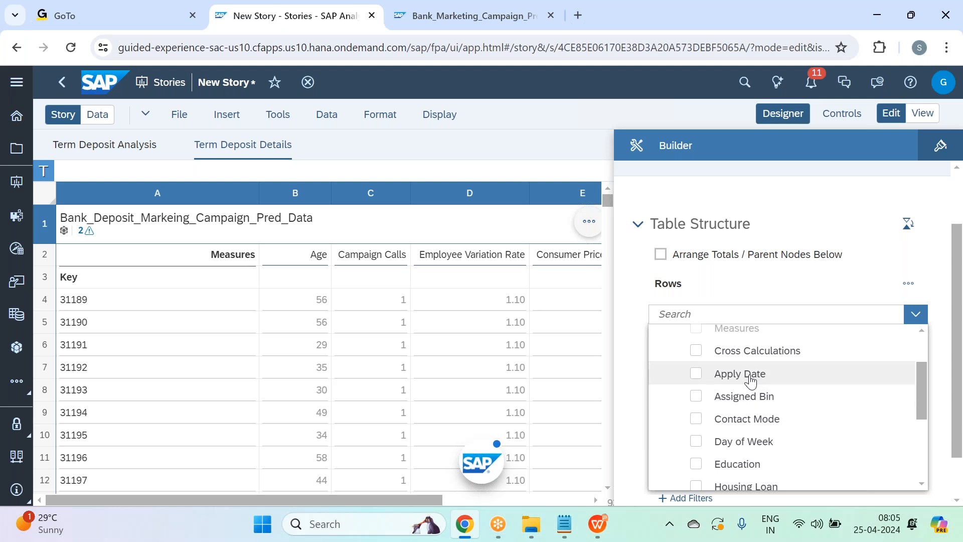
click(753, 426)
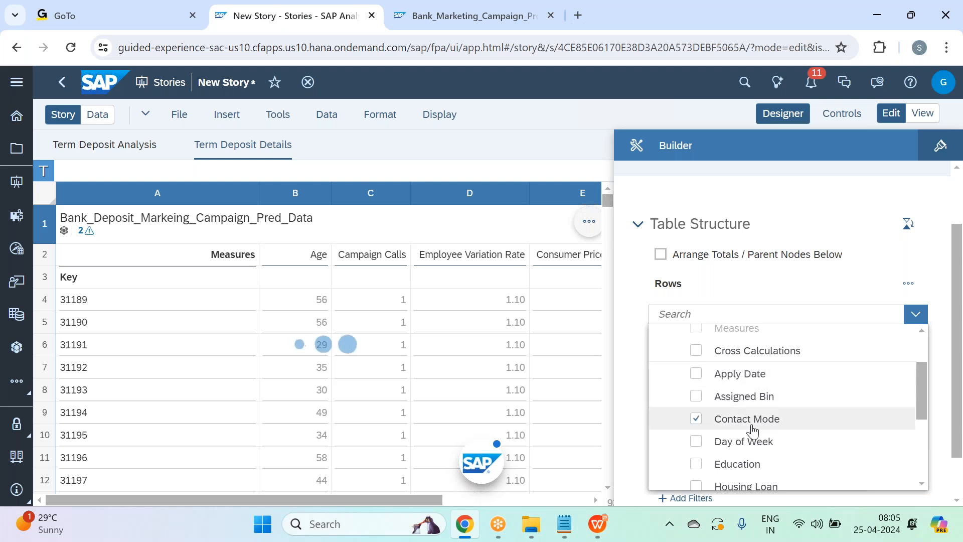
click(754, 444)
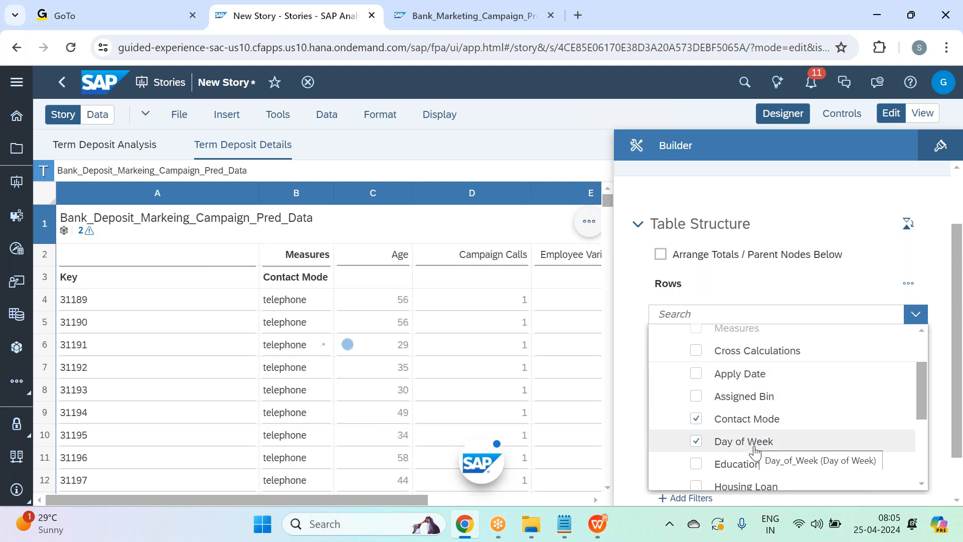
scroll(755, 446, down, 2)
click(743, 388)
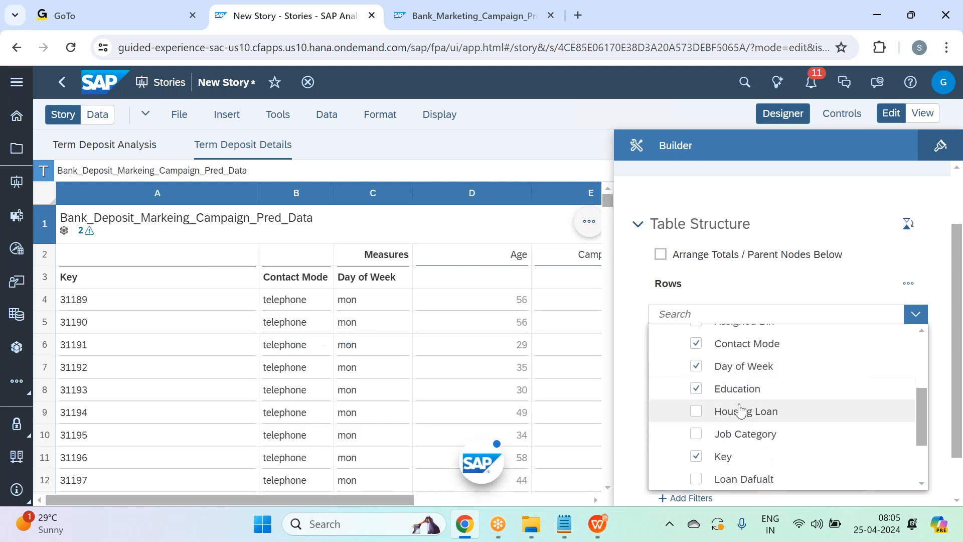
click(744, 435)
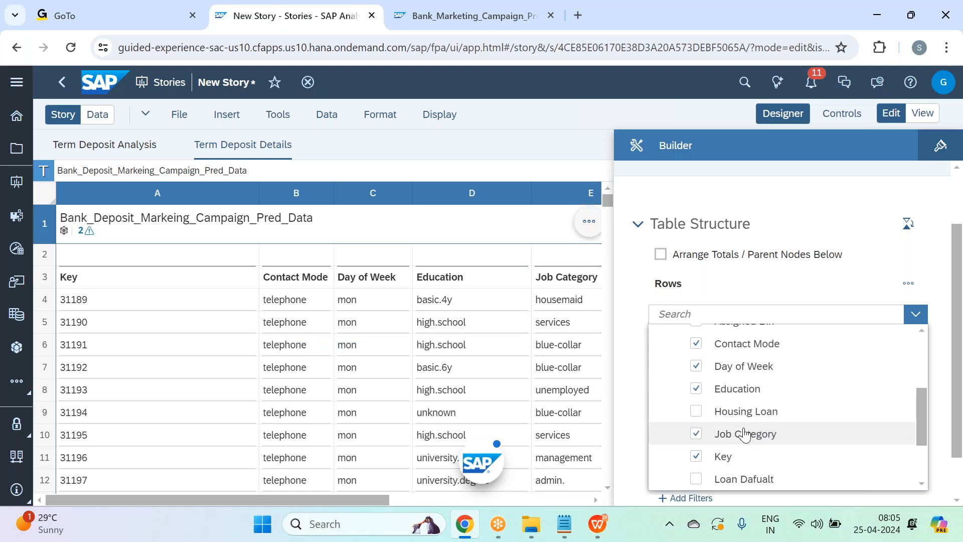
Add Marital Status, Loan Dafualt, Previous Campaign Outcome, Pred_Term_Deposit and Apply Date to the table rows and close the dimension list
scroll(748, 432, down, 3)
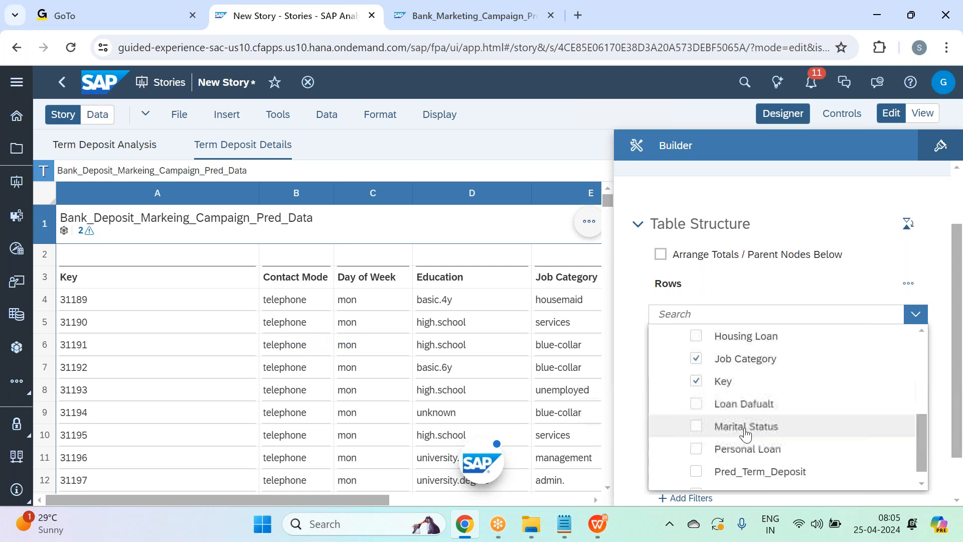
click(750, 430)
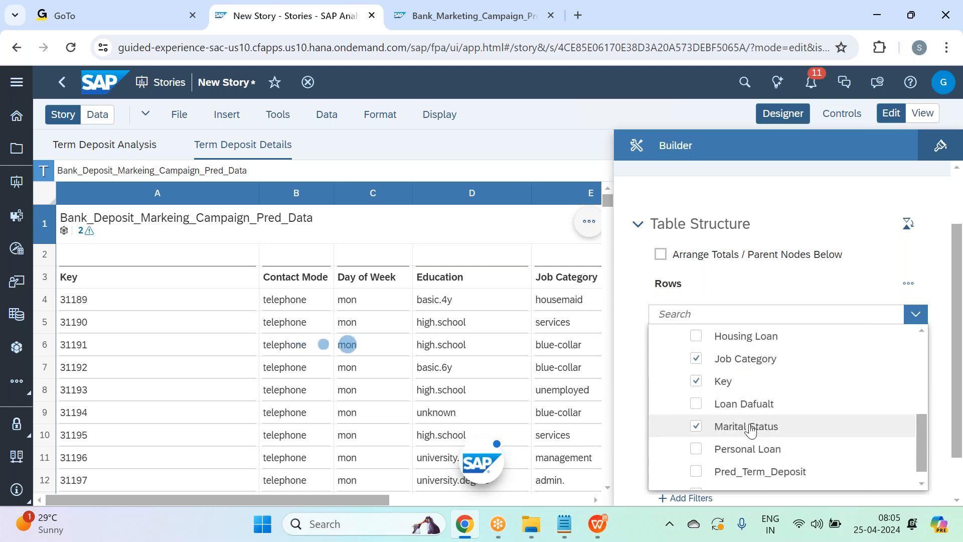
click(749, 411)
scroll(749, 434, down, 1)
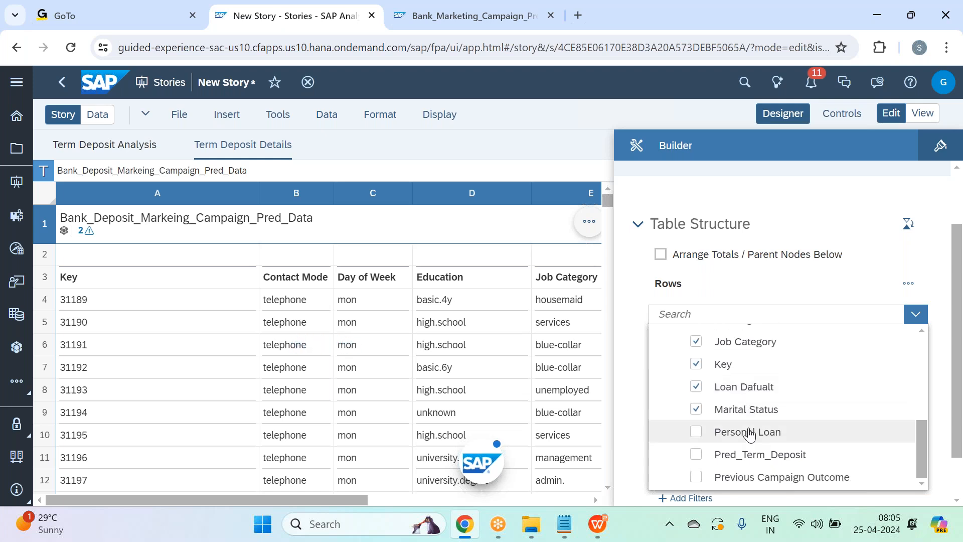
click(789, 481)
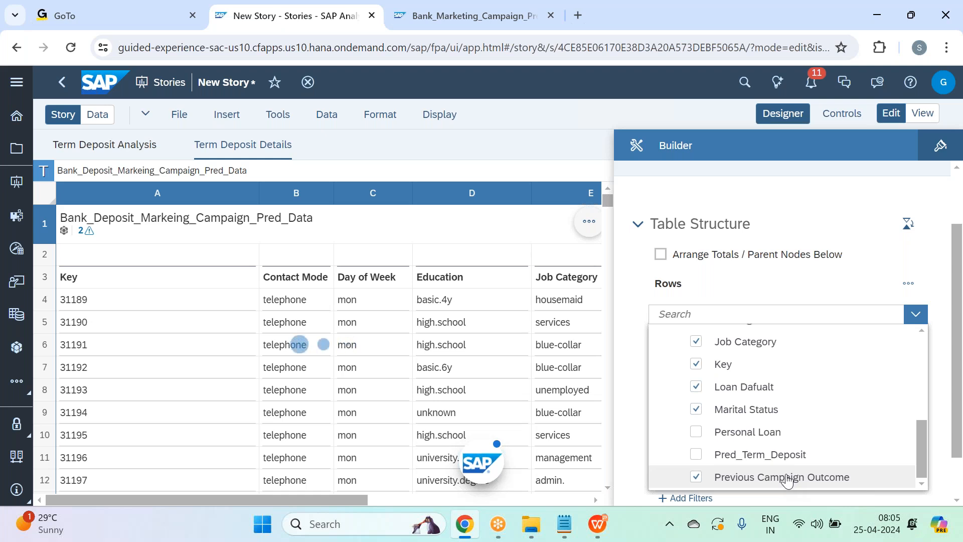
click(731, 460)
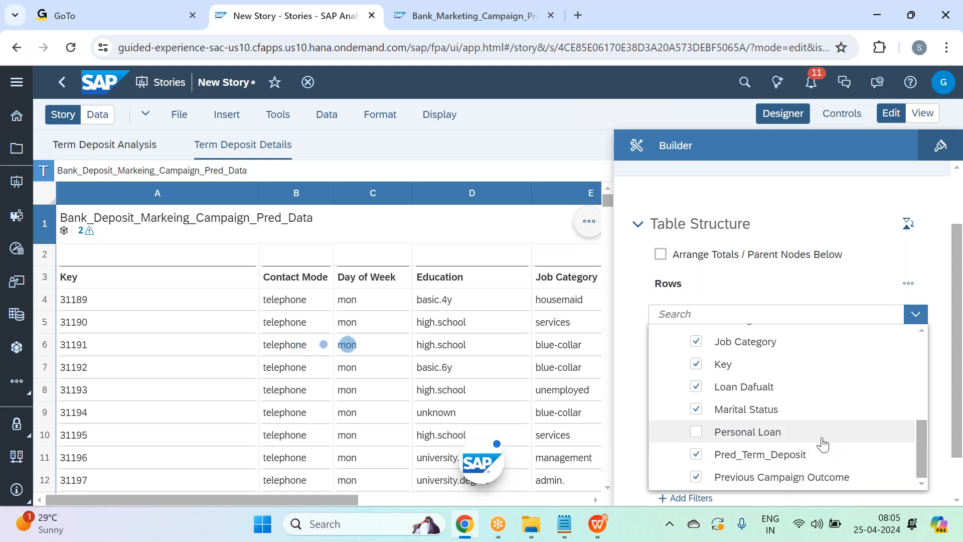
scroll(823, 444, up, 5)
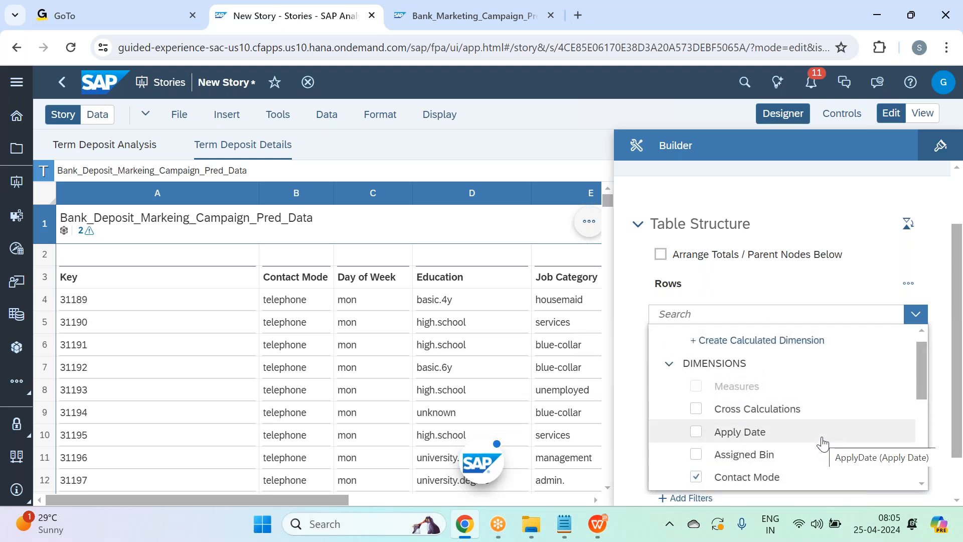
click(707, 430)
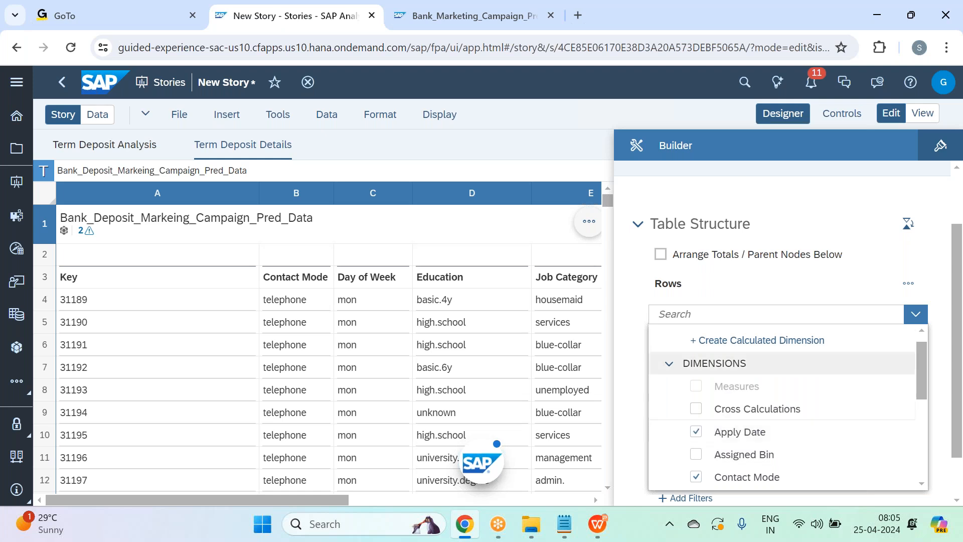
click(721, 111)
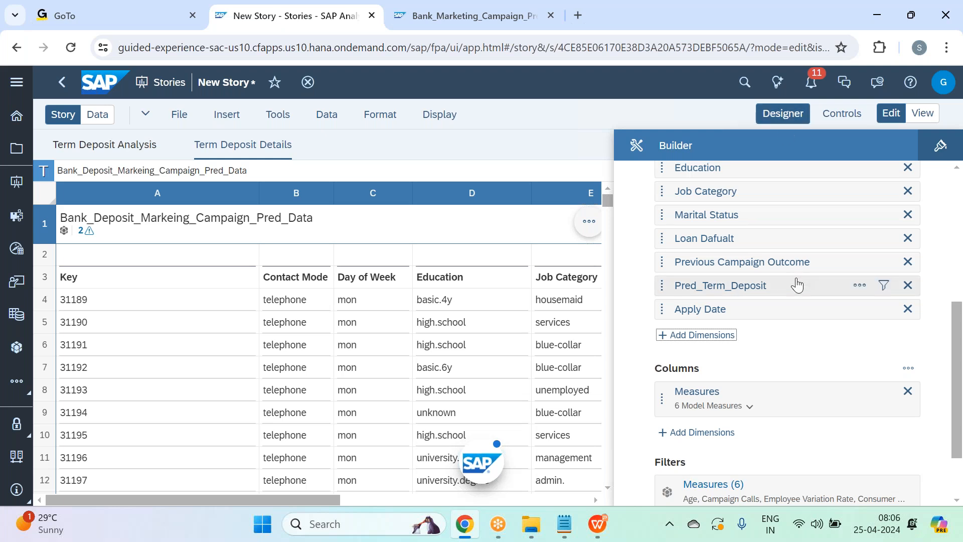
Reorder the table rows to start with Apply Date, Key, Education, Job Category and Marital Status ahead of Contact Mode, and close the Designer
scroll(798, 285, up, 3)
drag(763, 458, 752, 247)
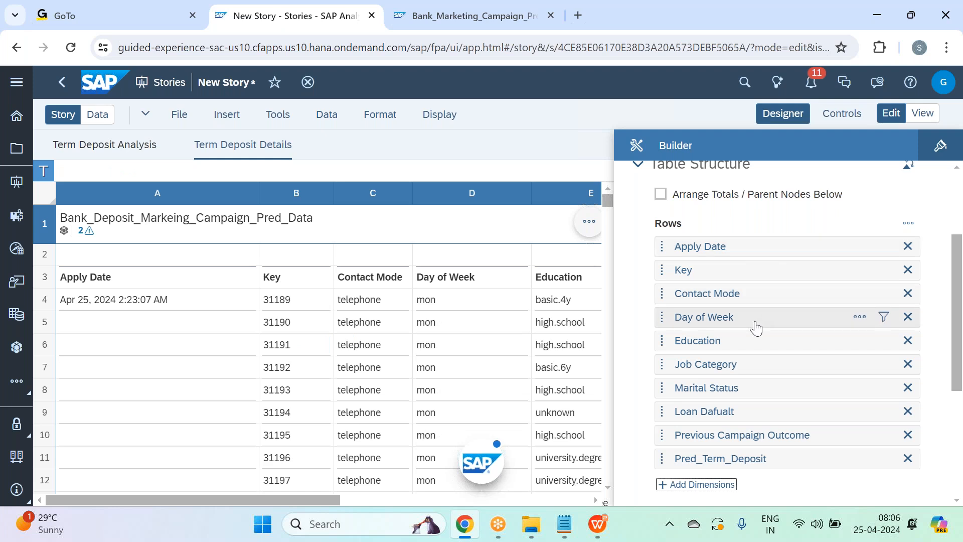
drag(727, 344, 727, 313)
drag(722, 365, 732, 316)
drag(734, 390, 738, 341)
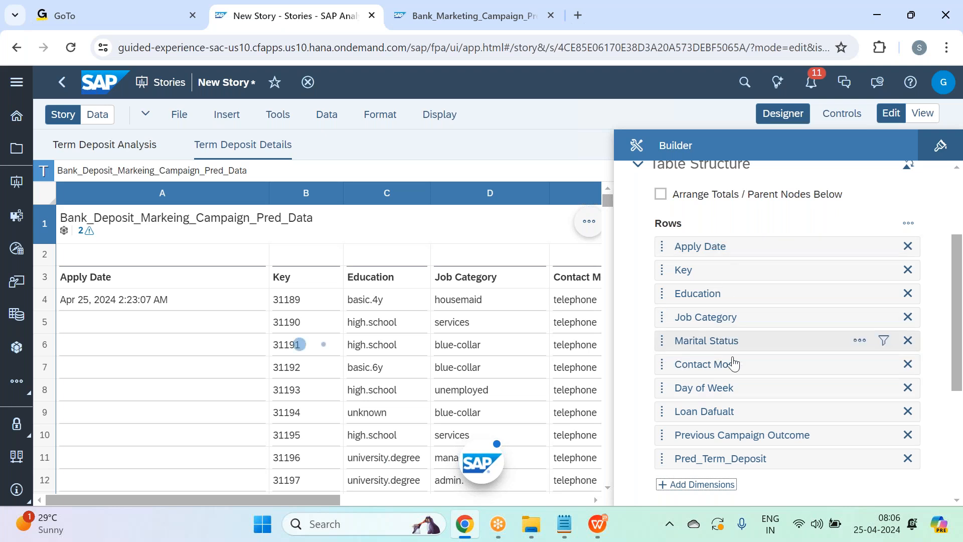
scroll(738, 415, down, 2)
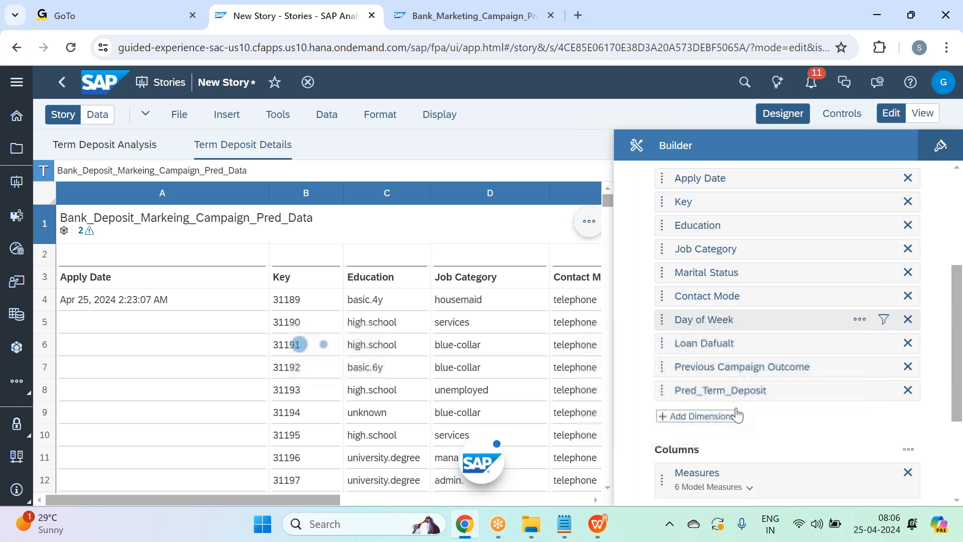
click(790, 121)
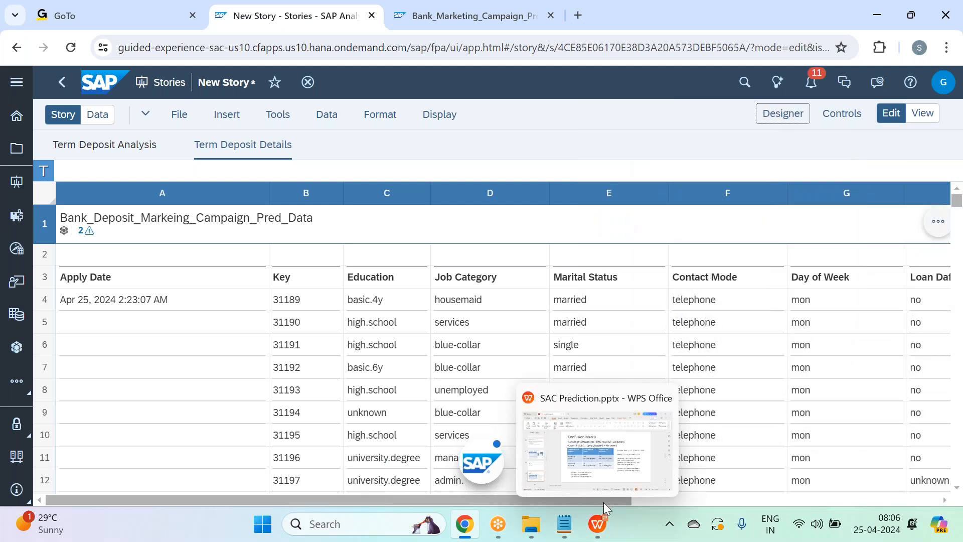
Sort the table by the Prediction Probability measure in descending order
drag(552, 501, 679, 501)
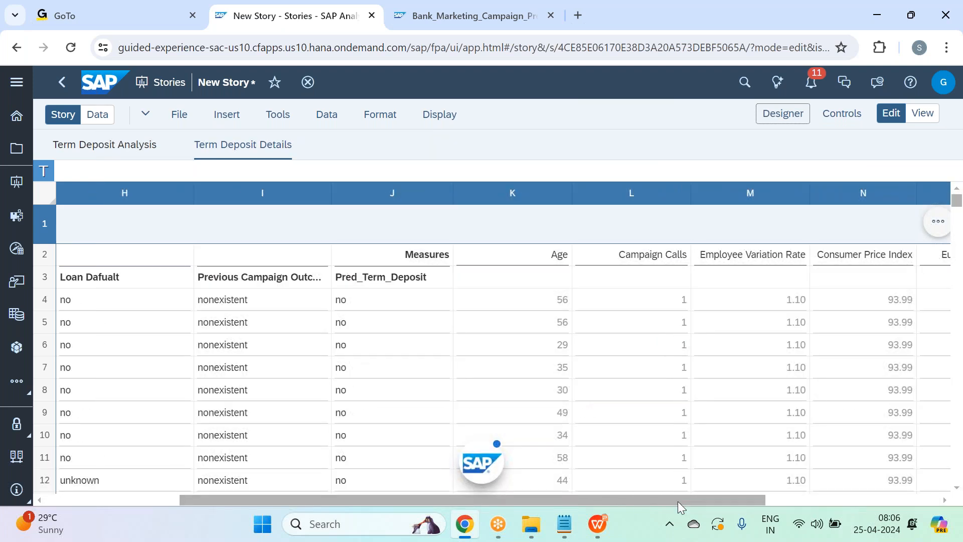
drag(679, 501, 741, 527)
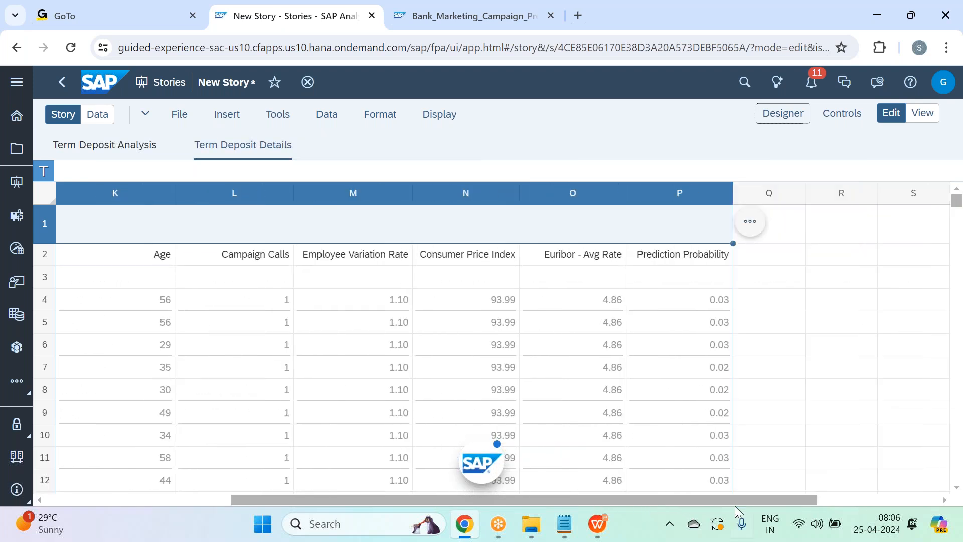
click(670, 263)
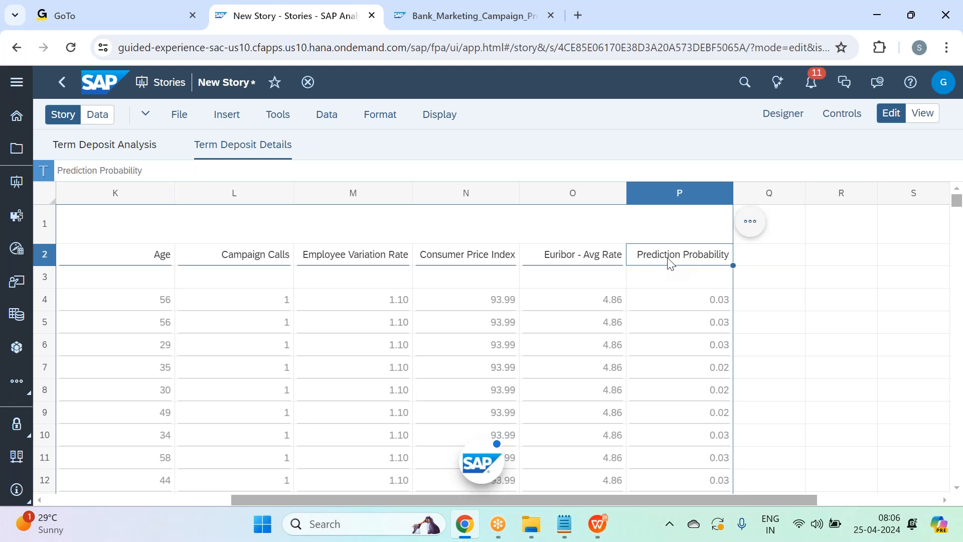
right_click(669, 262)
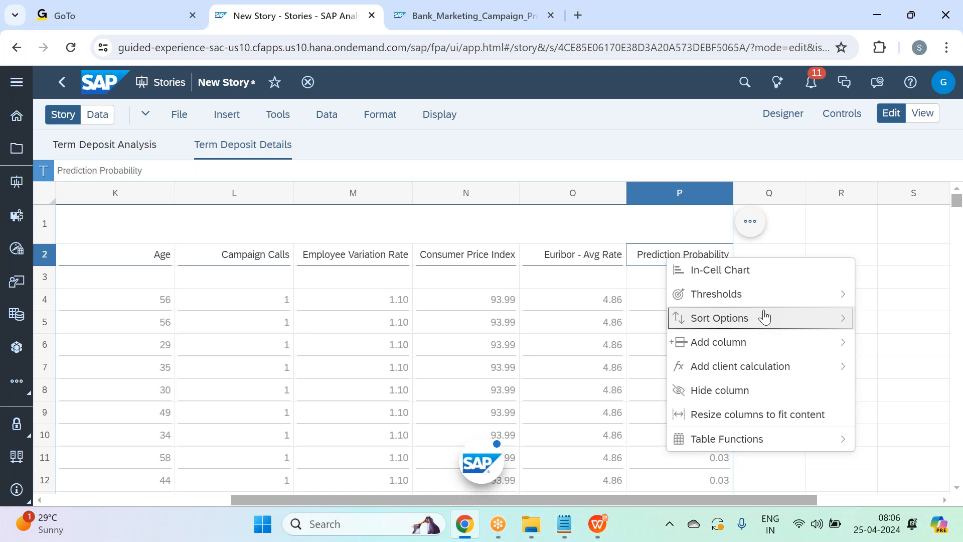
mouse_move(765, 318)
click(609, 391)
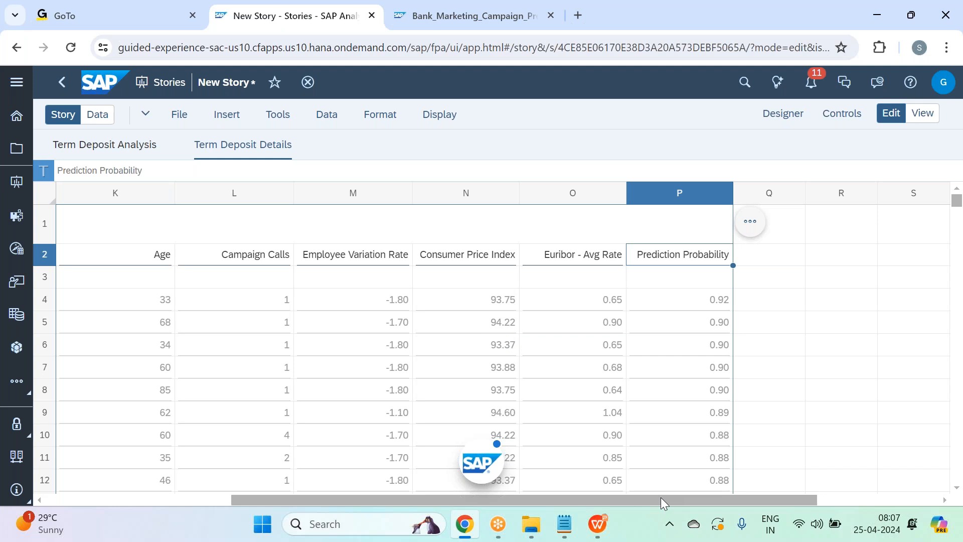
Examine the customer attributes and Pred_Term_Deposit values across the rows of the sorted table
drag(660, 497, 482, 504)
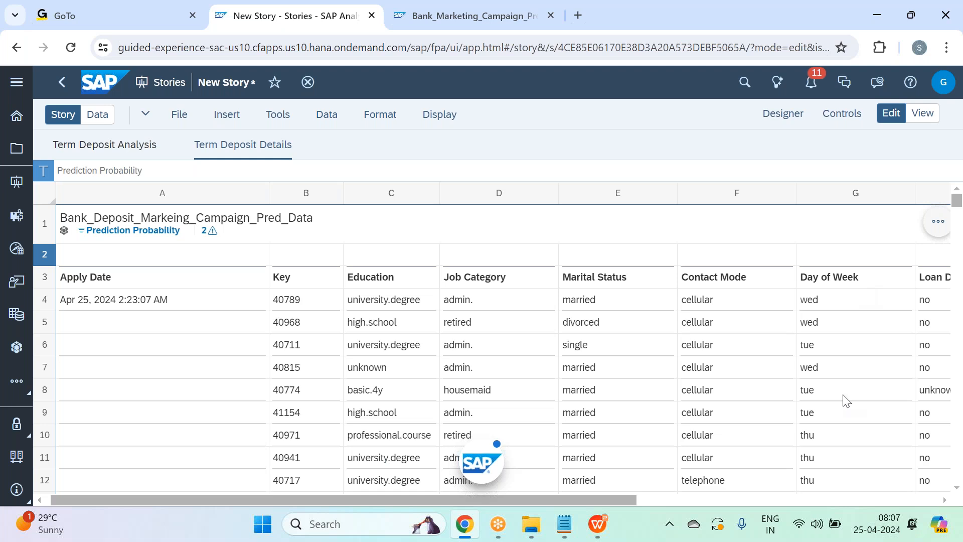
drag(616, 499, 668, 499)
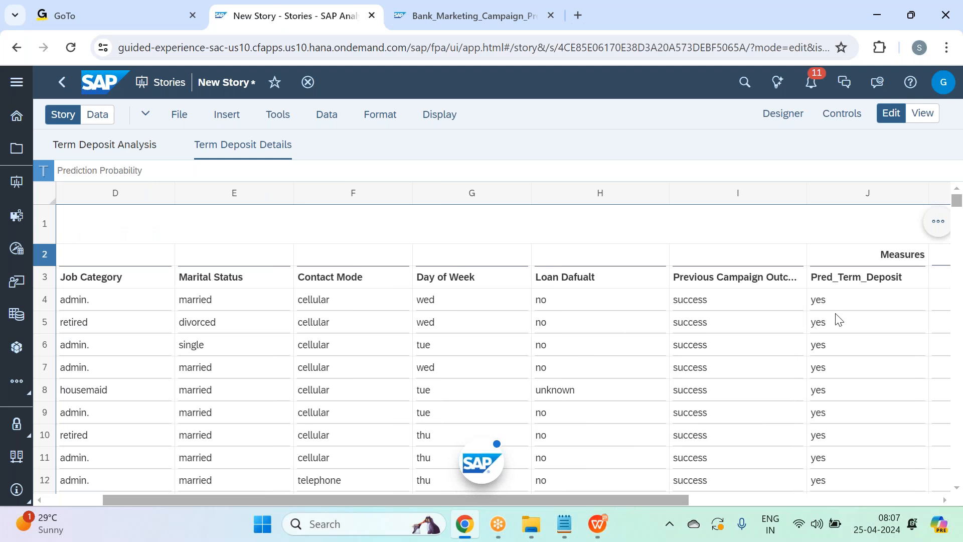
scroll(838, 318, down, 10)
scroll(838, 318, up, 3)
scroll(835, 311, up, 7)
drag(556, 503, 491, 510)
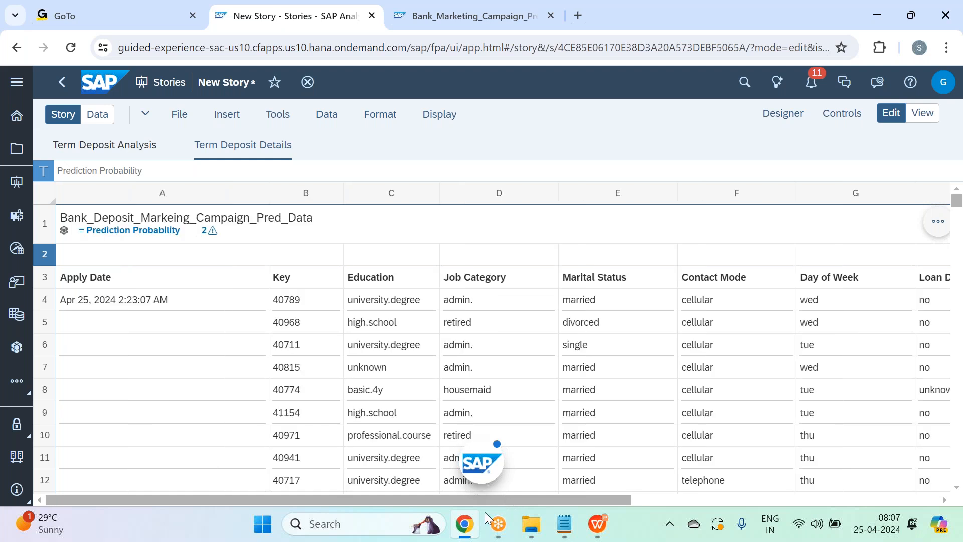
click(214, 231)
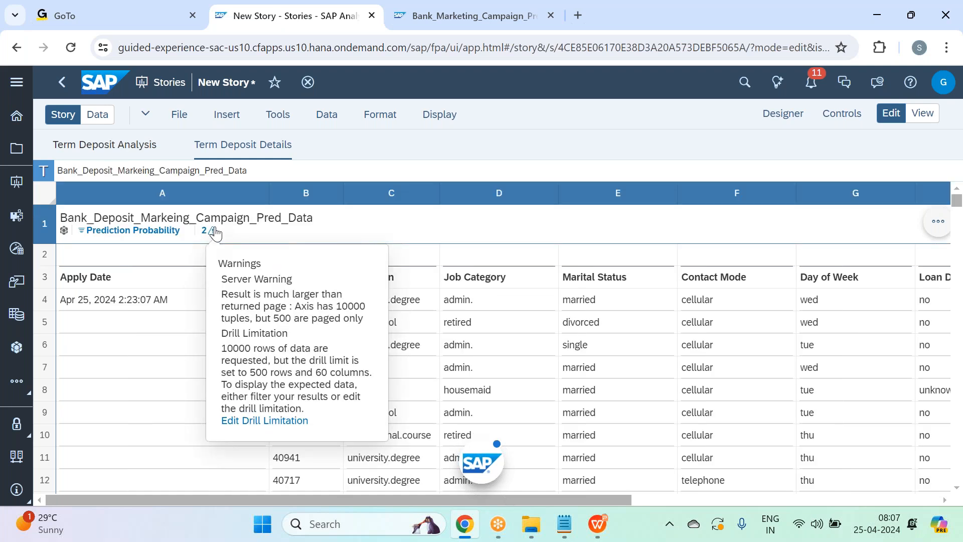
click(289, 422)
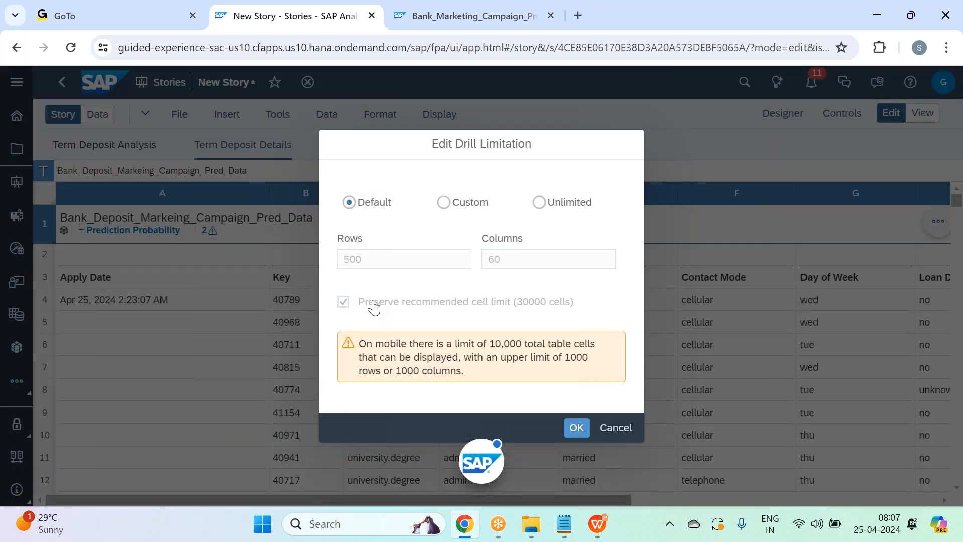
click(450, 207)
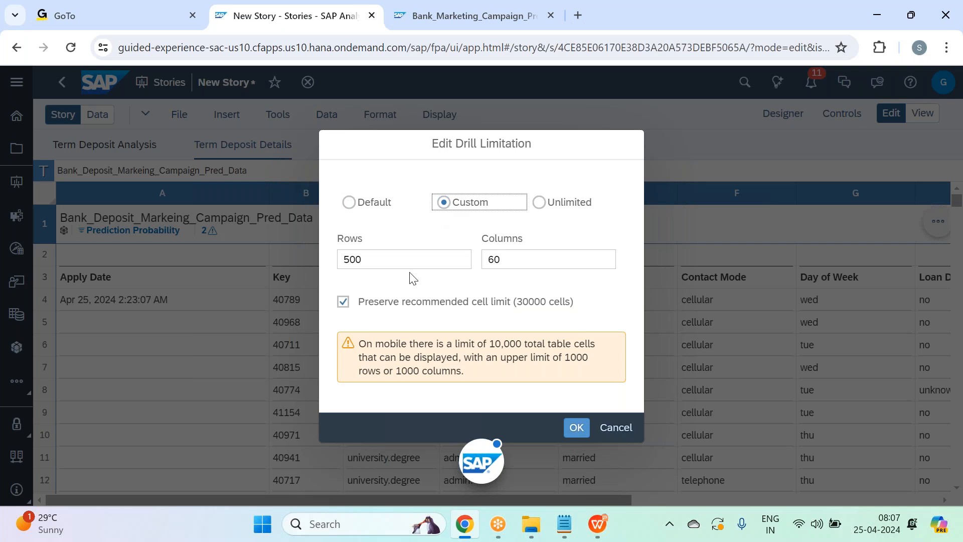
drag(392, 260, 337, 258)
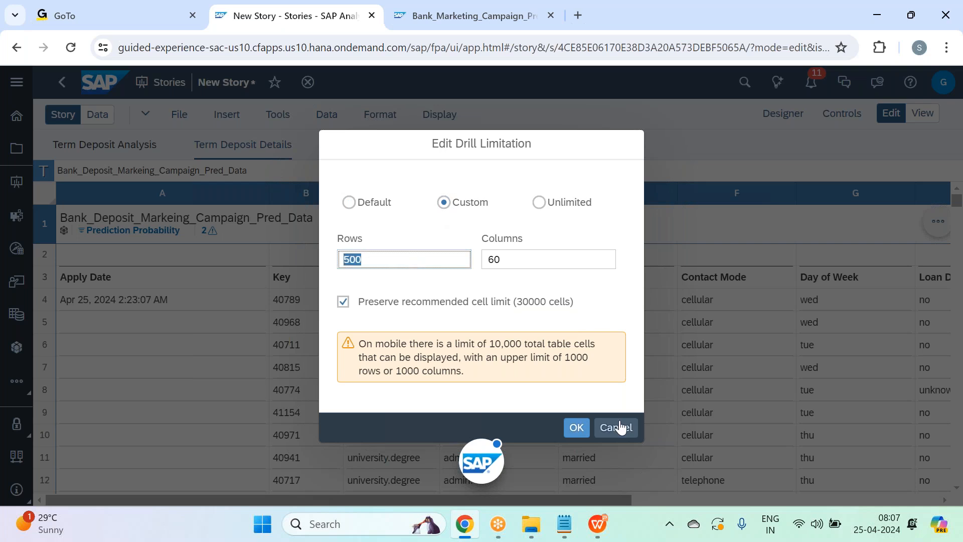
click(616, 428)
drag(377, 498, 552, 504)
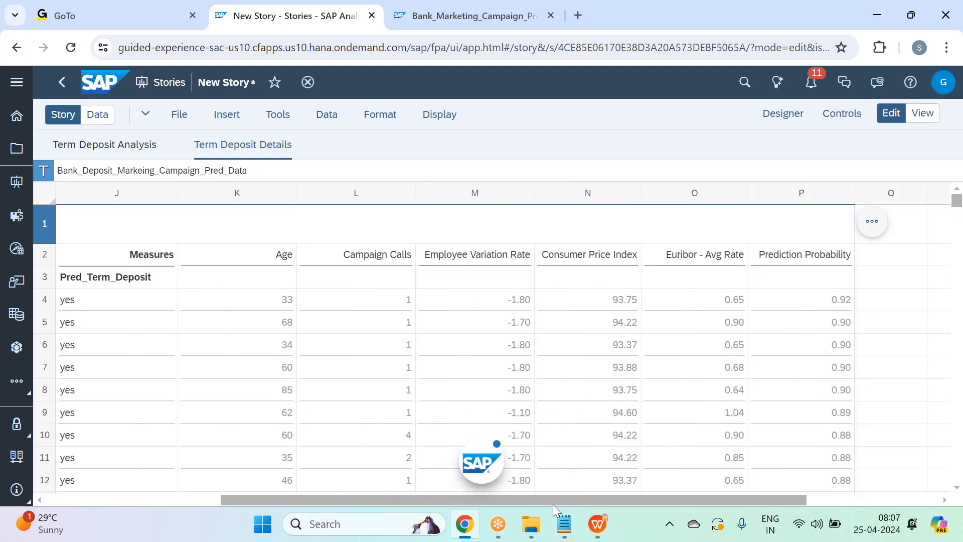
drag(544, 504, 298, 496)
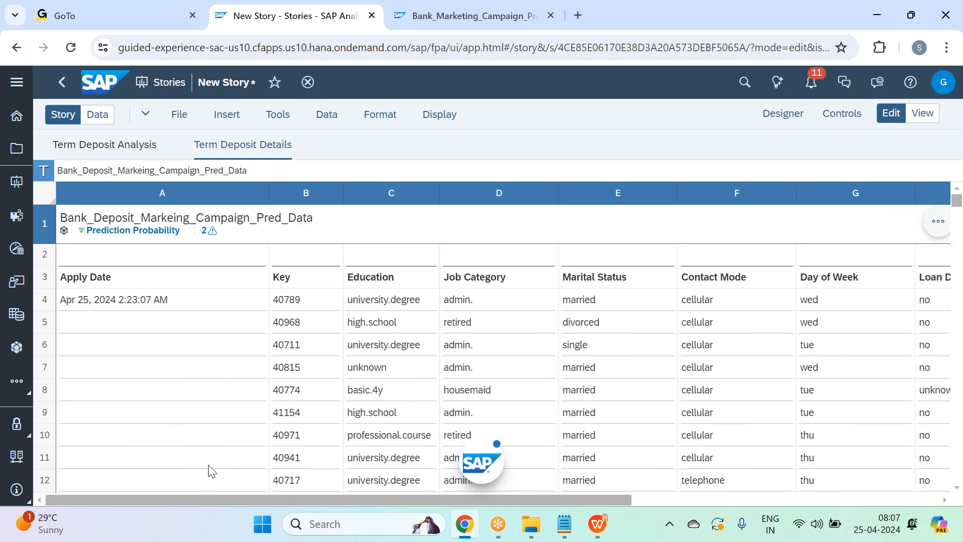
Edit the table's drill limitation to a custom limit with 20 columns
click(212, 233)
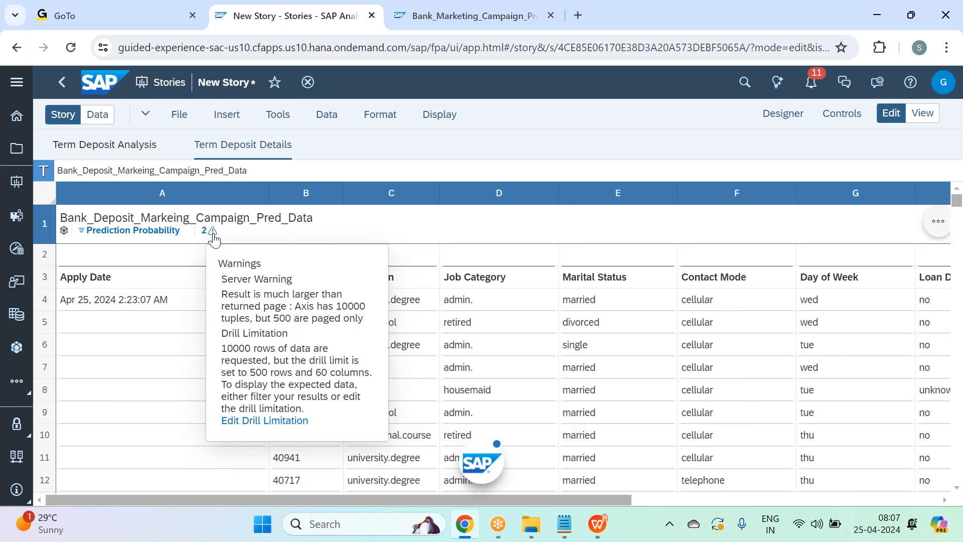
drag(279, 409, 281, 425)
click(281, 423)
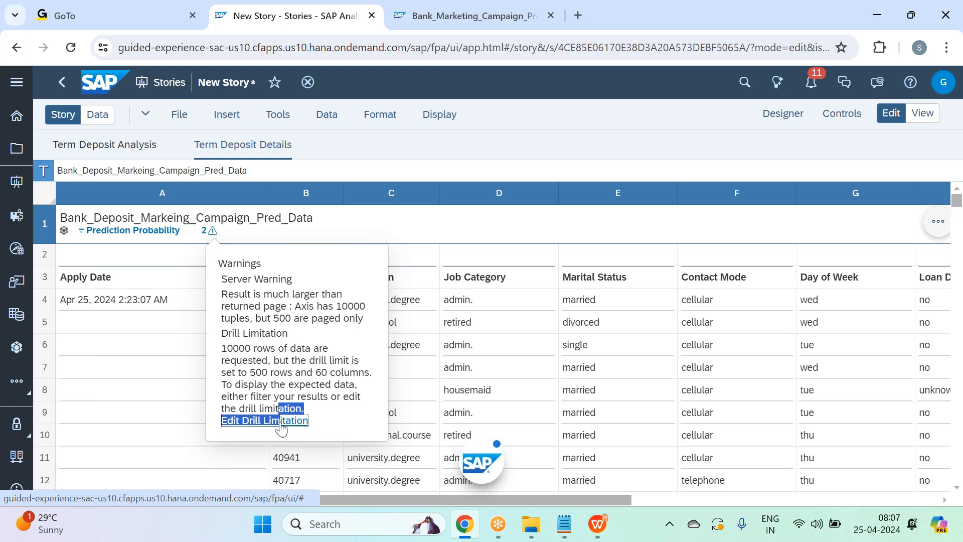
click(466, 203)
drag(527, 258, 457, 250)
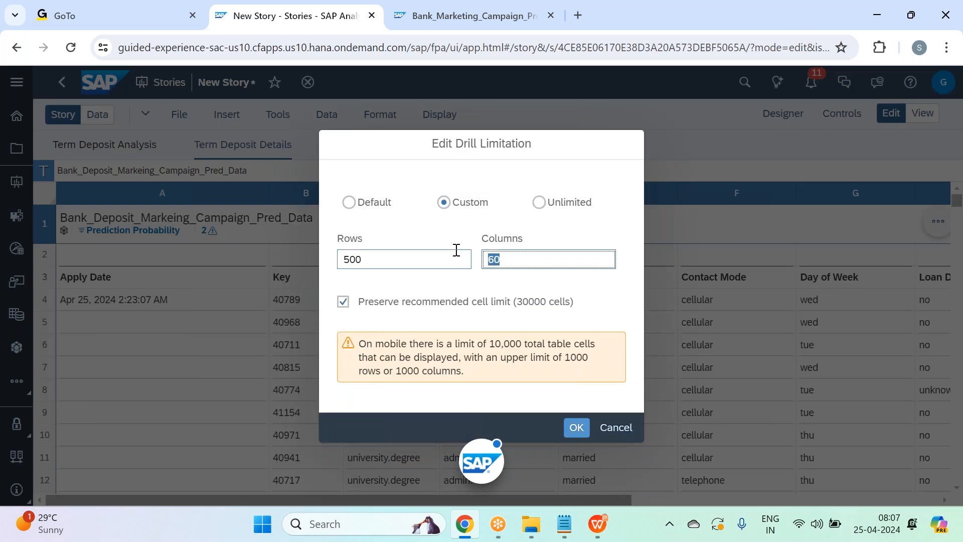
text(20)
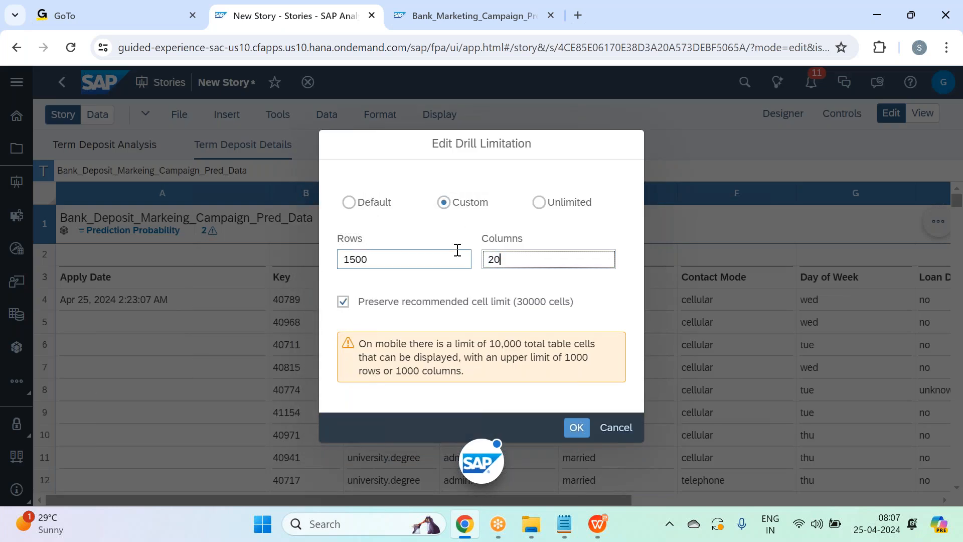
click(453, 287)
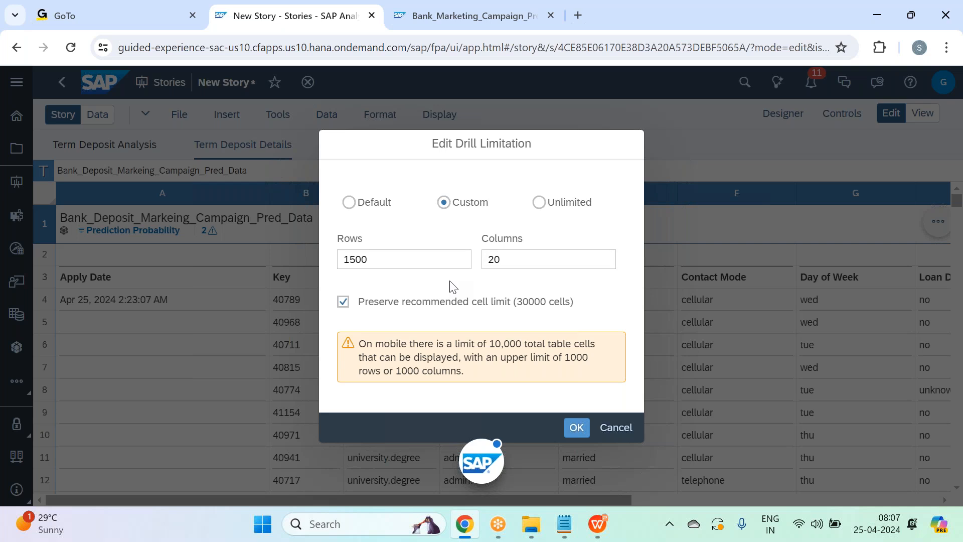
Turn off preserving the recommended cell limit, set the drill limit to 2000 rows and apply it
click(344, 302)
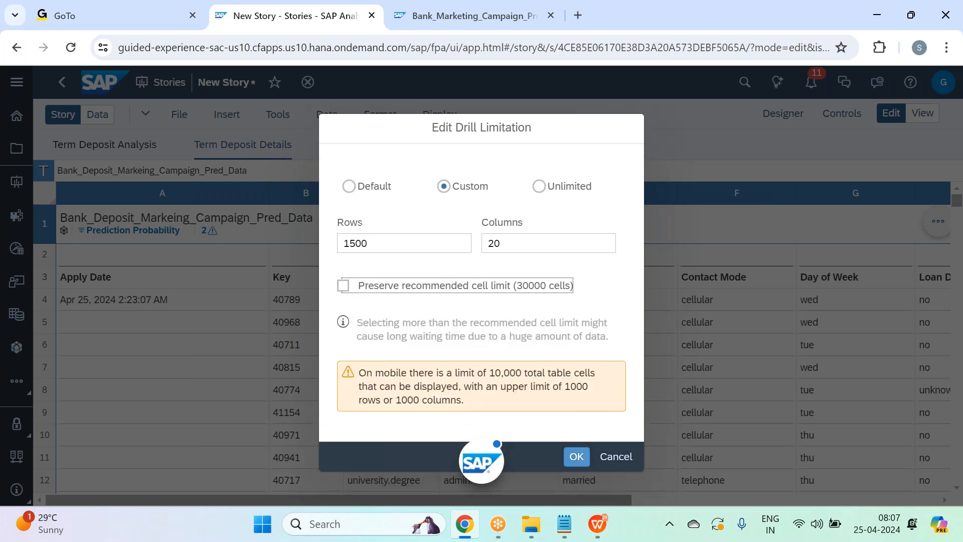
drag(372, 237, 311, 231)
text(2000)
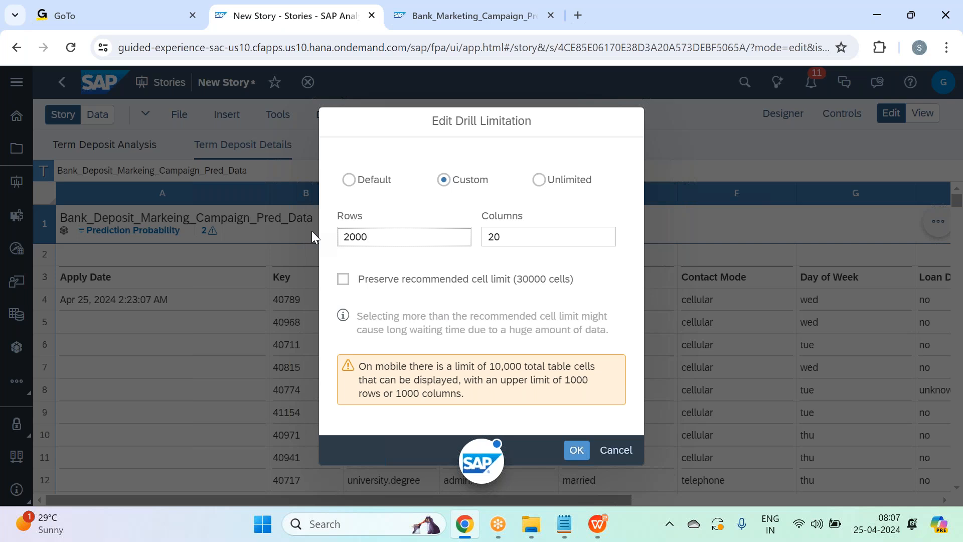
click(576, 450)
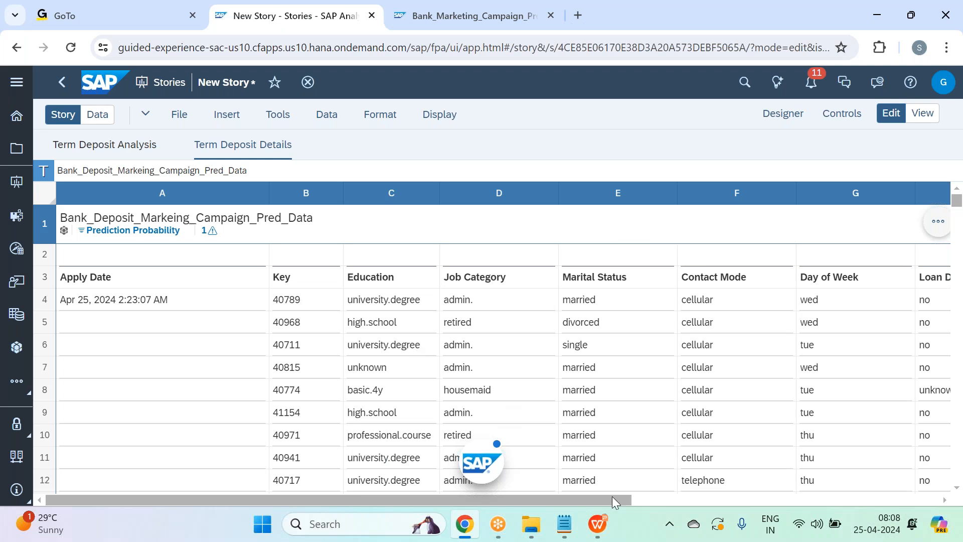
Review the table's columns from Apply Date across to Prediction Probability
drag(610, 497, 663, 499)
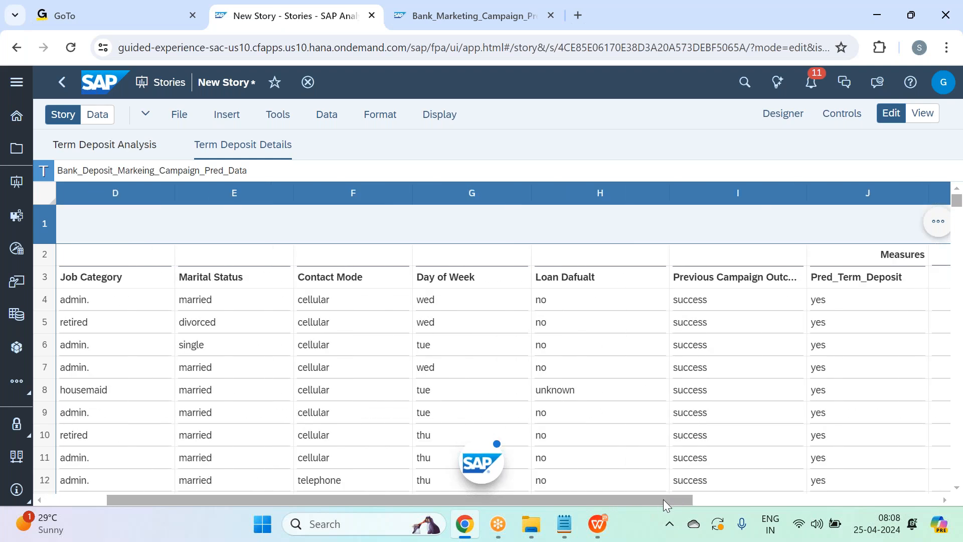
drag(685, 498, 775, 502)
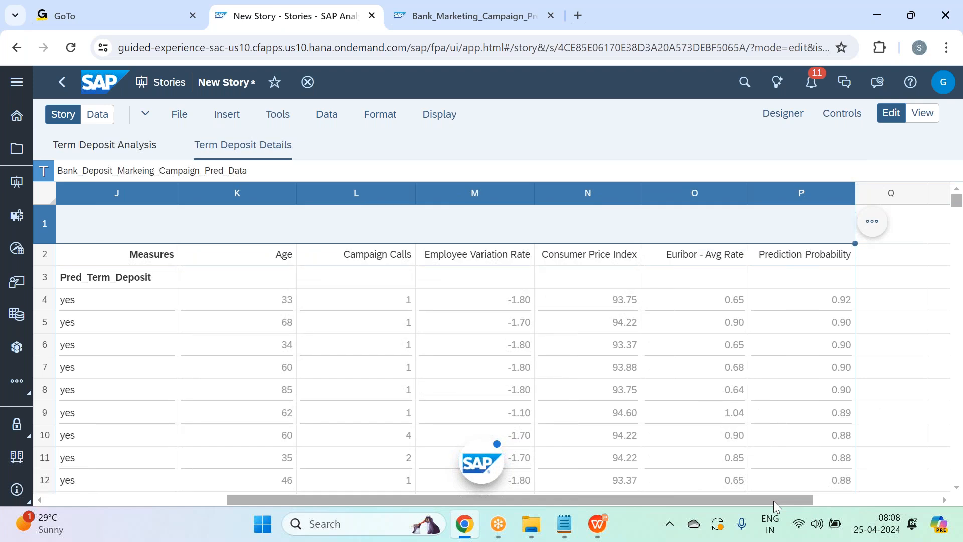
drag(772, 498, 562, 501)
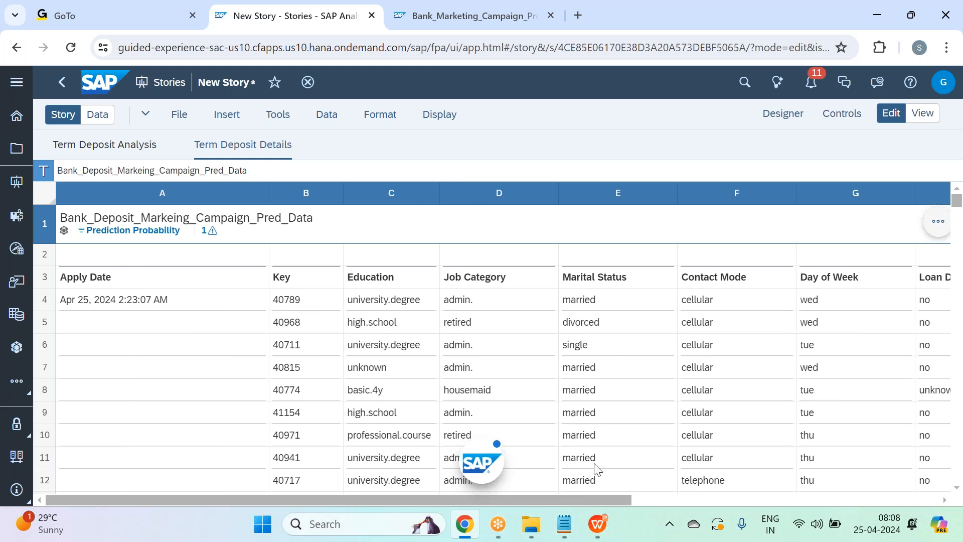
Switch to SAC Prediction.pptx in WPS Office and read the Smart Predict objectives on slide 22
click(598, 524)
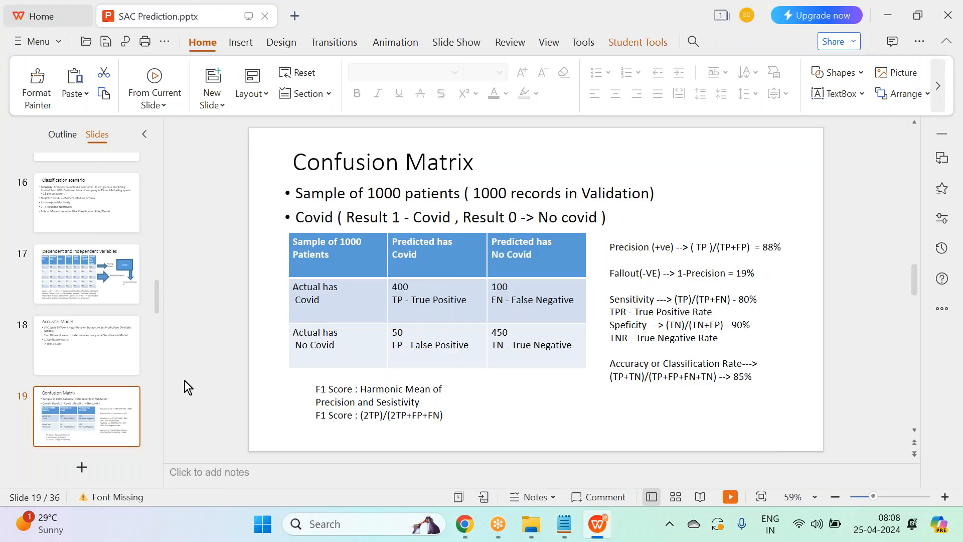
scroll(150, 394, down, 5)
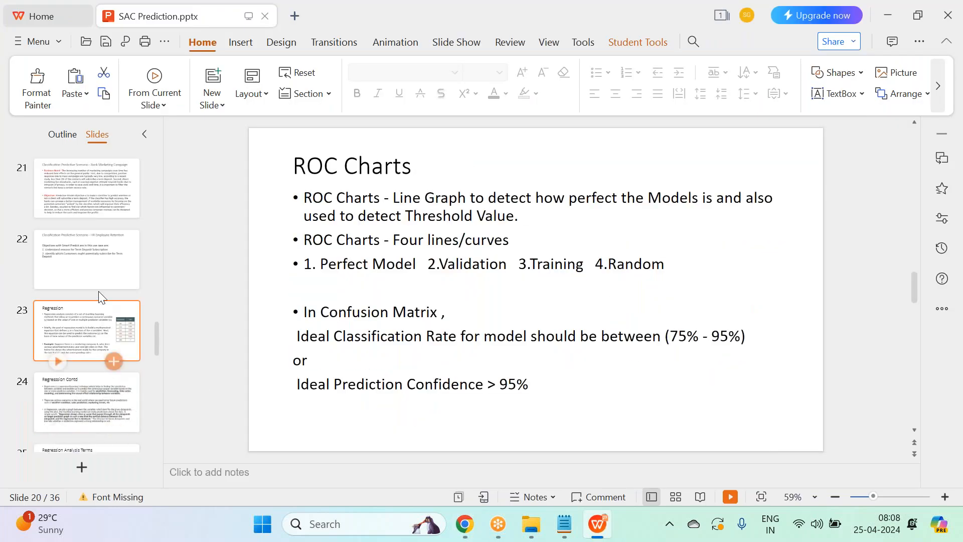
click(100, 261)
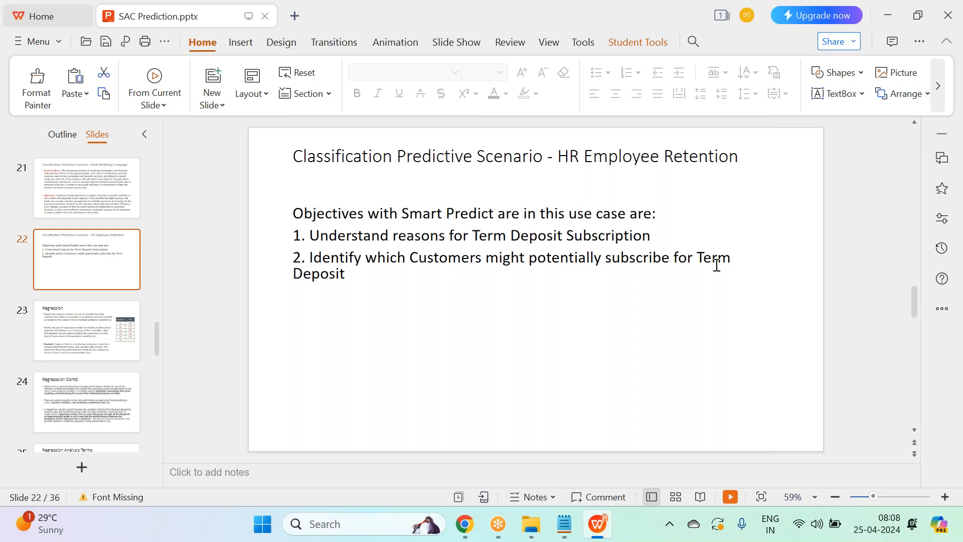
Return to the story in Chrome to view the Term Deposit Analysis page, and switch back to the objectives slide in WPS Office
click(465, 524)
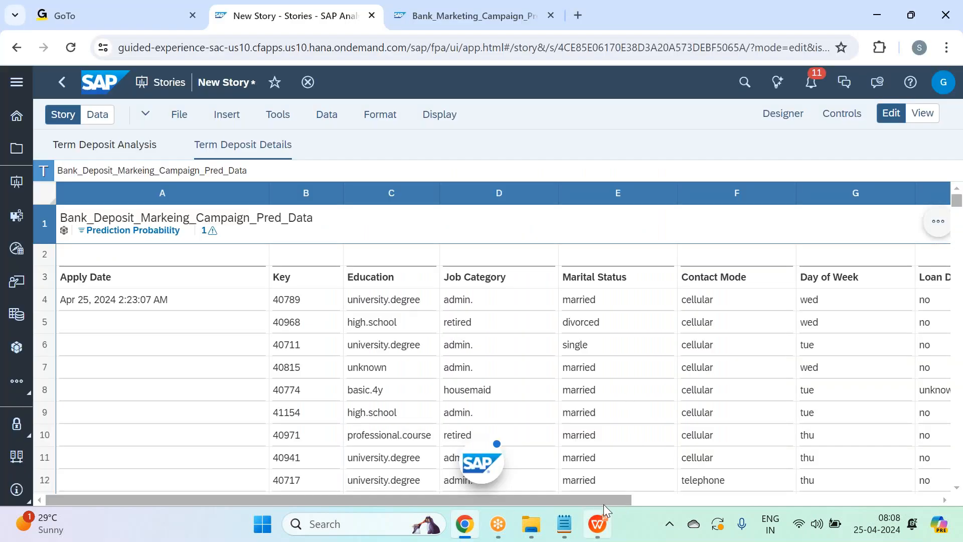
drag(603, 501, 526, 499)
click(129, 146)
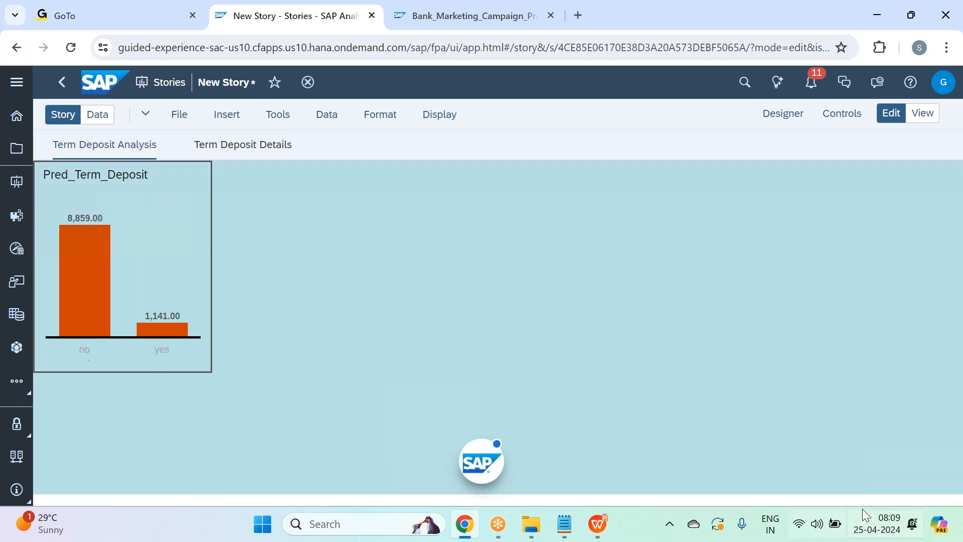
click(596, 525)
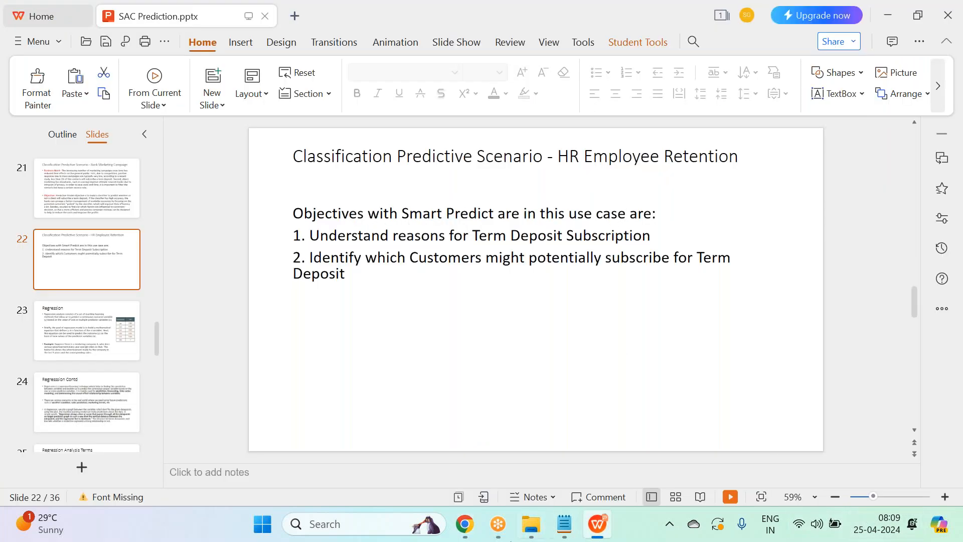
Switch back to the story in Chrome and begin saving it in the Smart Predict folder under SAC Mar 2024 - Batch 33
click(477, 524)
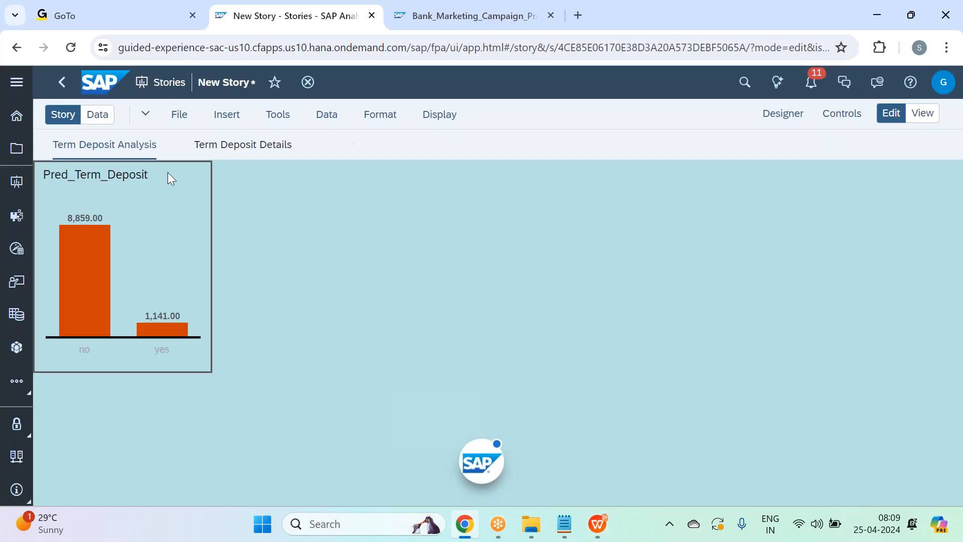
click(177, 115)
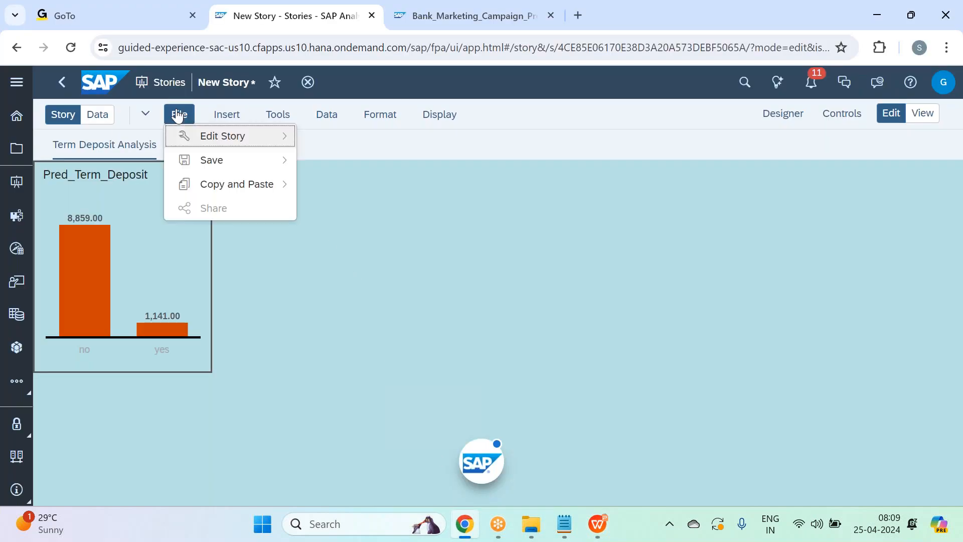
mouse_move(258, 159)
click(335, 161)
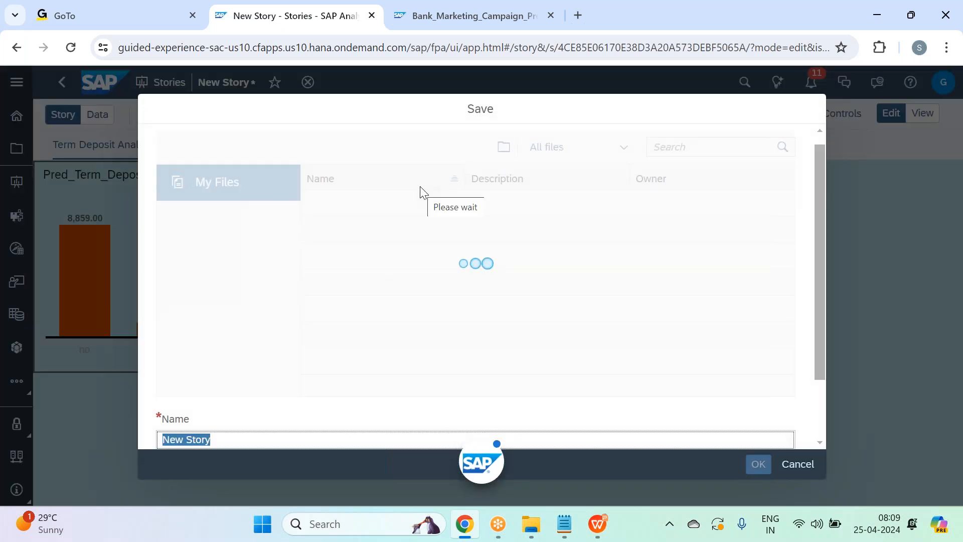
double_click(364, 287)
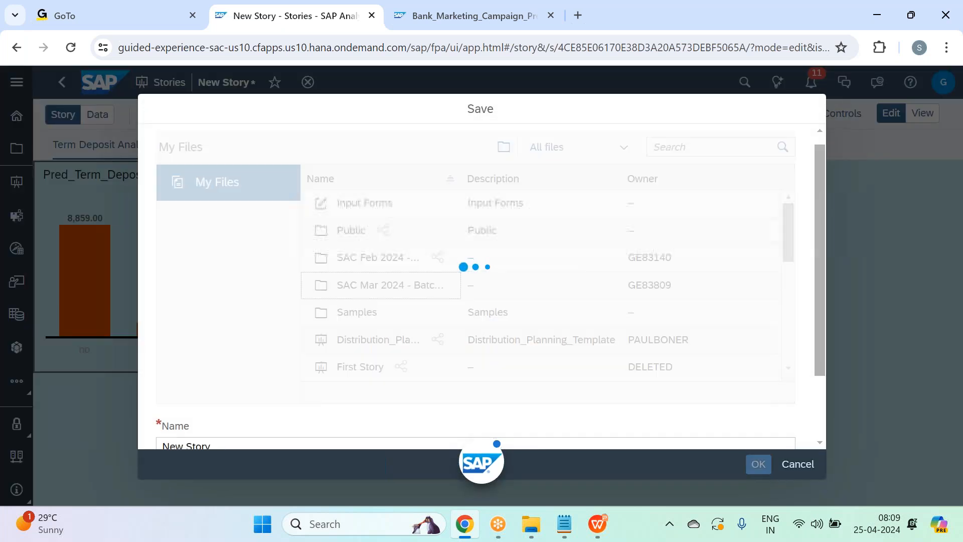
double_click(380, 237)
double_click(378, 211)
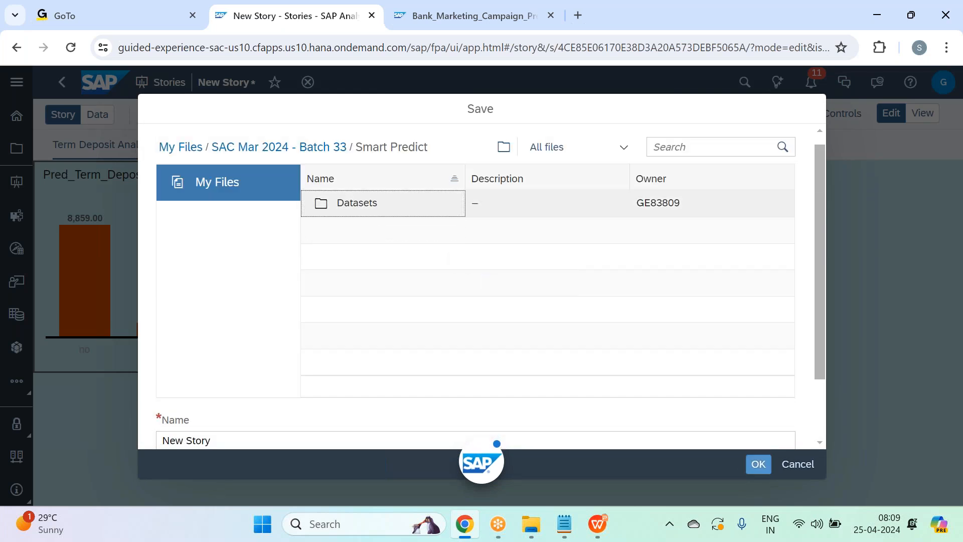
click(340, 147)
scroll(236, 432, down, 2)
Name the story Bank_Marketing_Campaign_Deposit_Analysis and save it
click(227, 364)
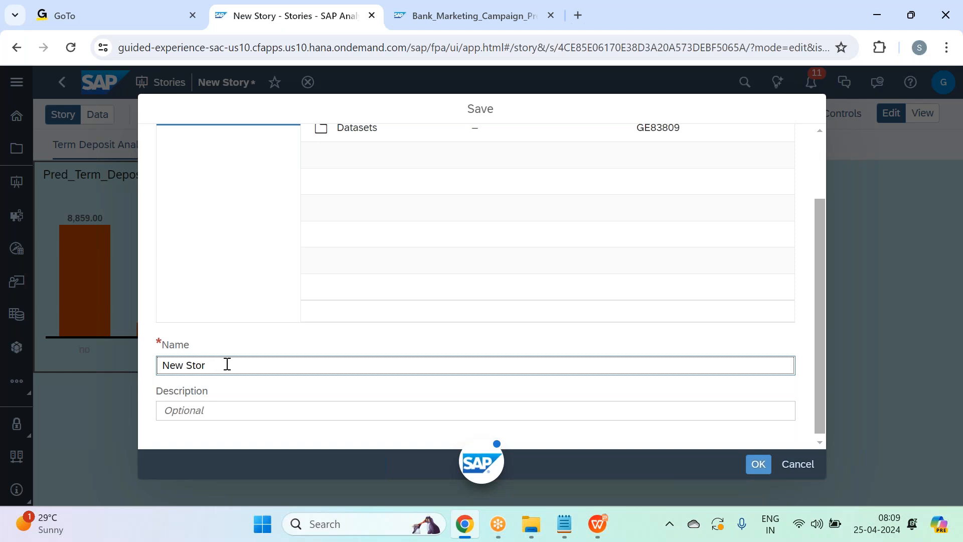
key(BackSpace)
key(BackSpace)
key(BackSpace)
key(BackSpace)
key(BackSpace)
key(BackSpace)
key(BackSpace)
key(BackSpace)
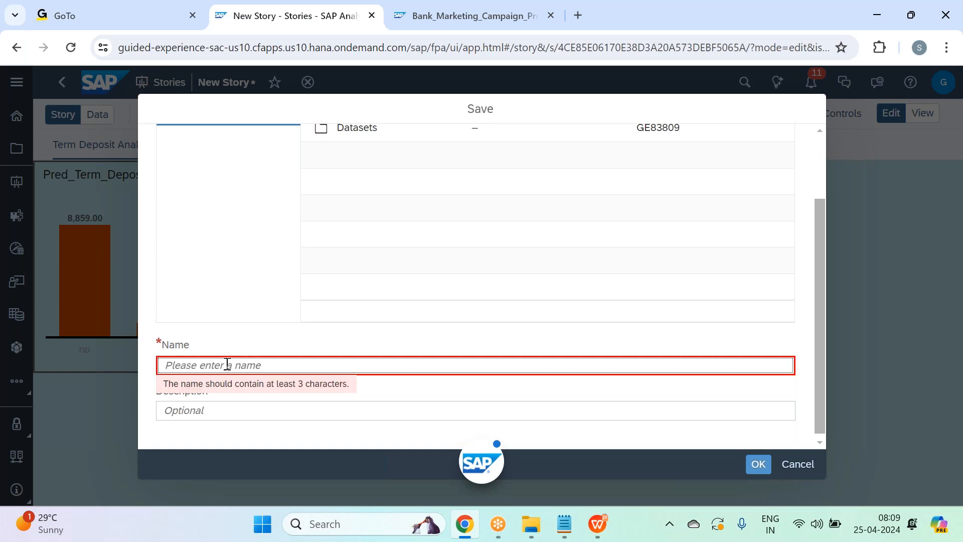
text(Bank)
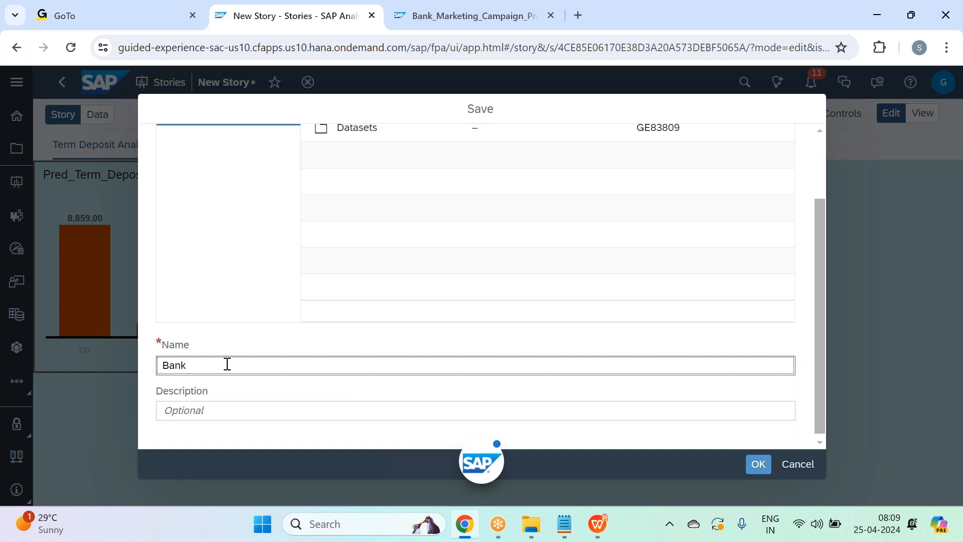
text(_Marketing_Campaign_Deposit_)
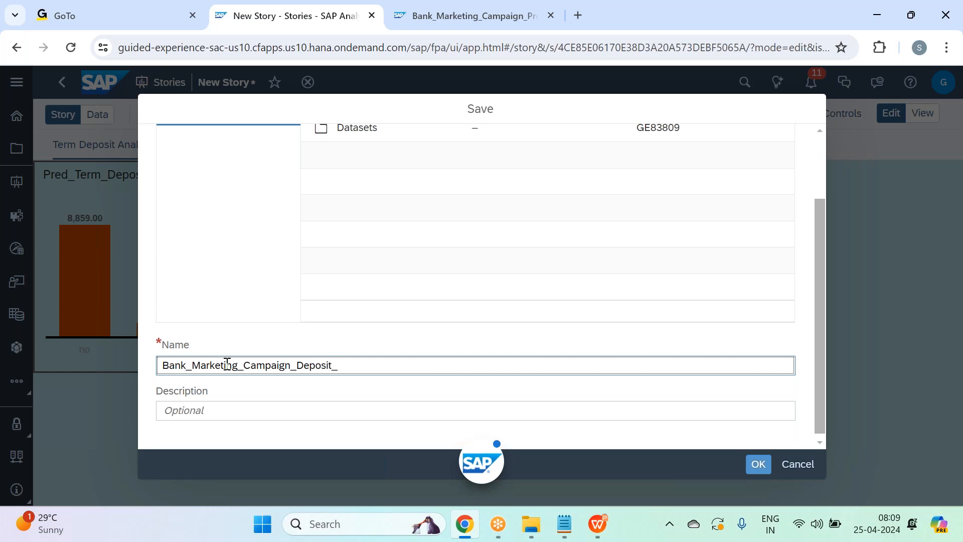
text(ysis)
key(Return)
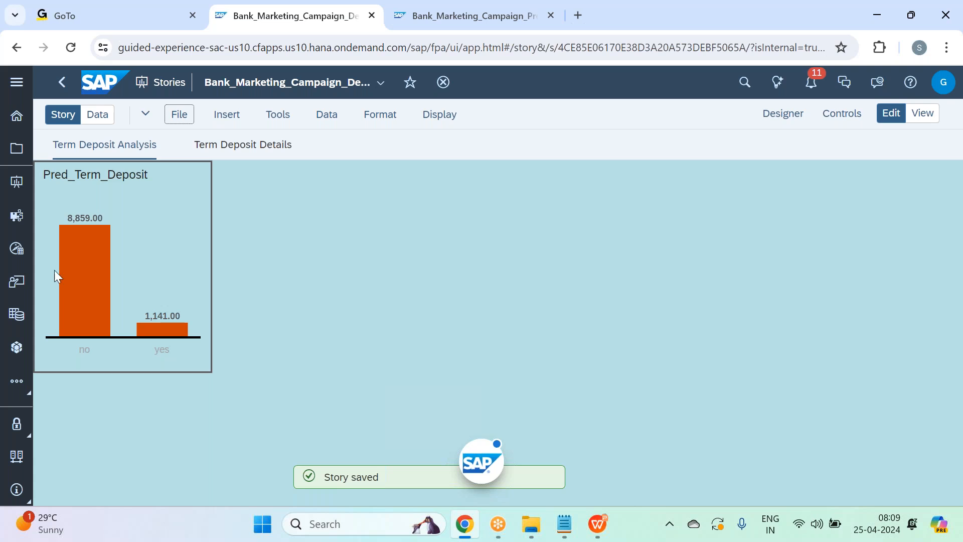
Insert a chart on the Term Deposit Analysis page, place it below the Pred_Term_Deposit chart and resize it to roughly that chart's width
mouse_move(171, 327)
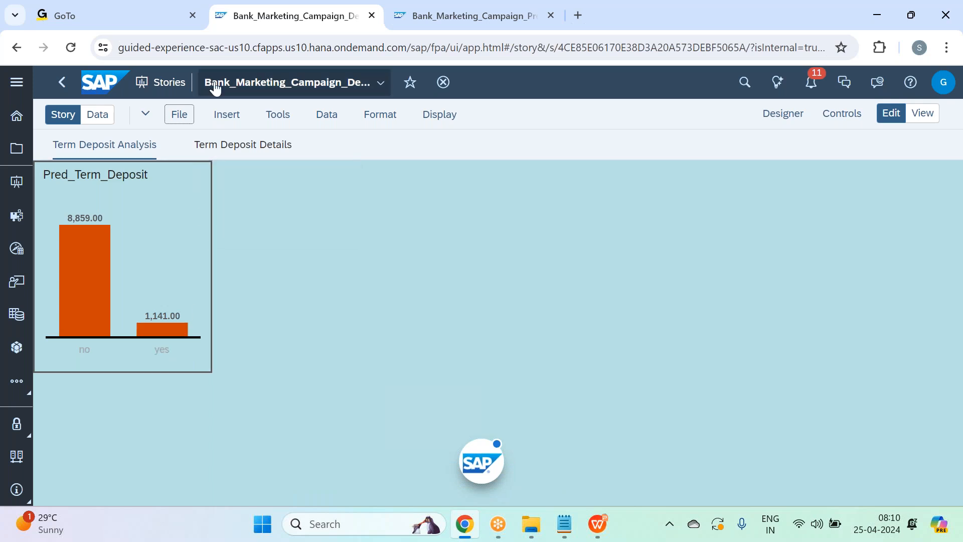
click(217, 120)
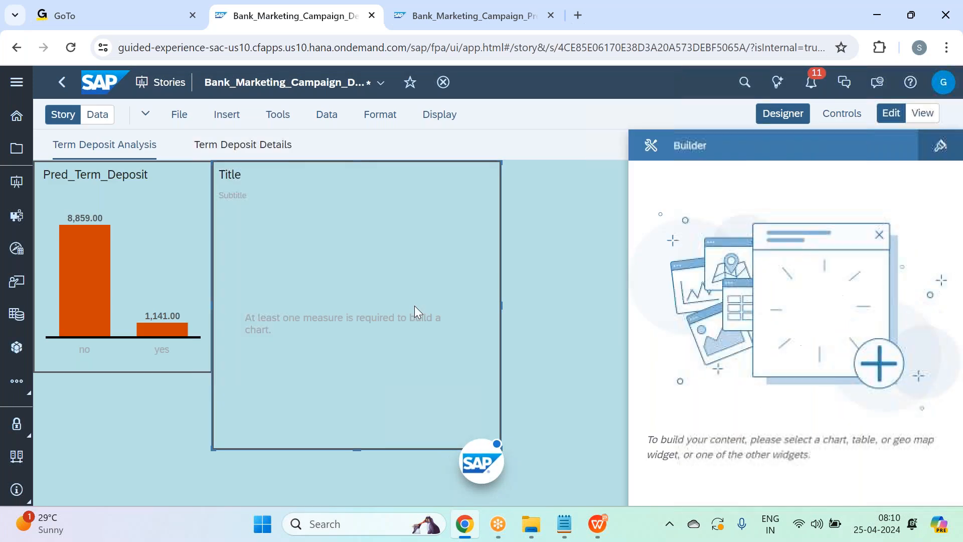
drag(435, 161, 275, 241)
scroll(271, 276, up, 3)
drag(230, 419, 205, 312)
scroll(215, 327, down, 3)
drag(324, 483, 243, 429)
scroll(785, 338, down, 3)
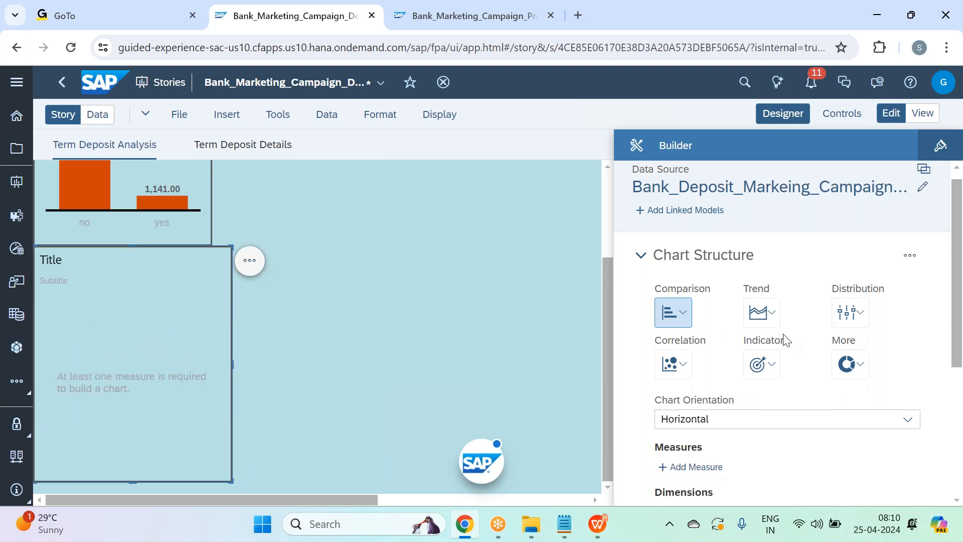
Add the Customers calculation as the new chart's measure
click(696, 329)
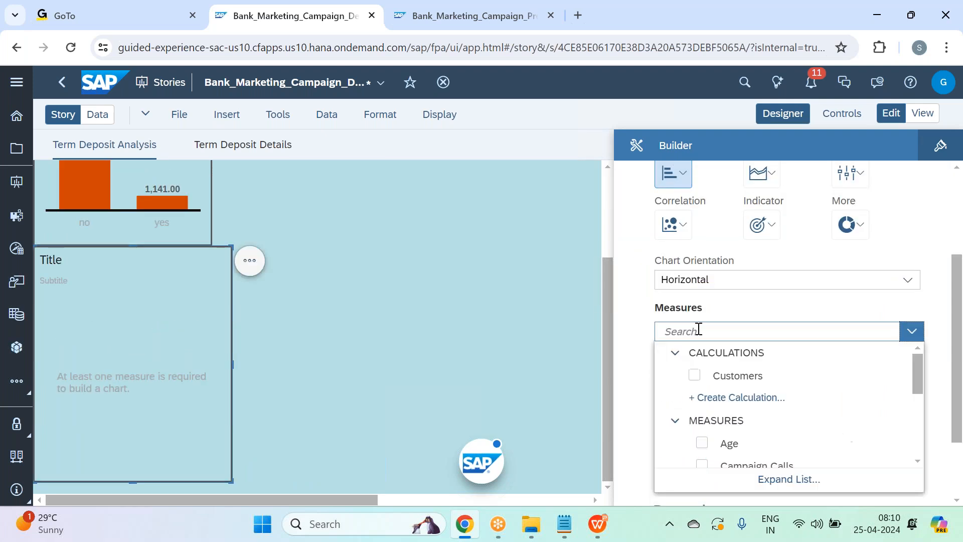
click(740, 376)
click(751, 312)
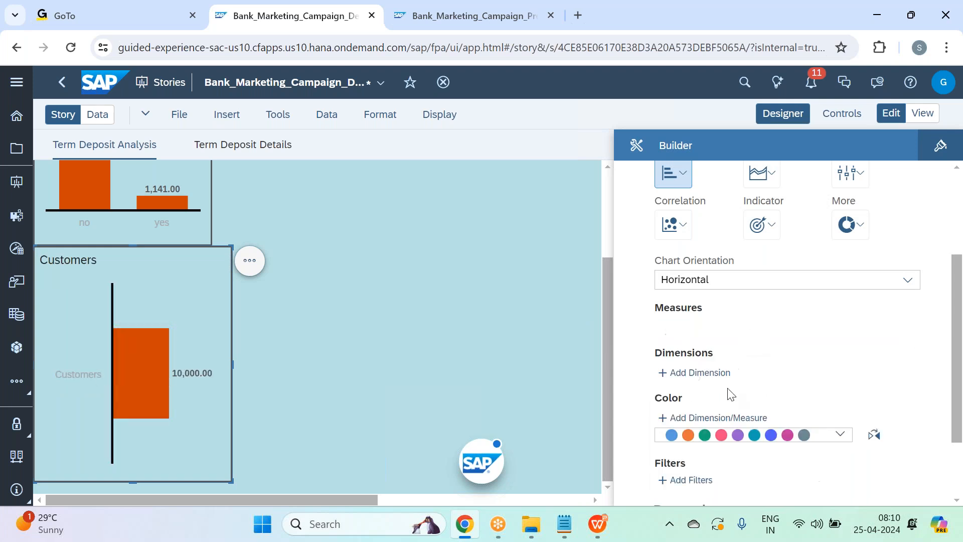
Add Pred_Term_Deposit and Assigned Bin as the new chart's dimensions
click(699, 398)
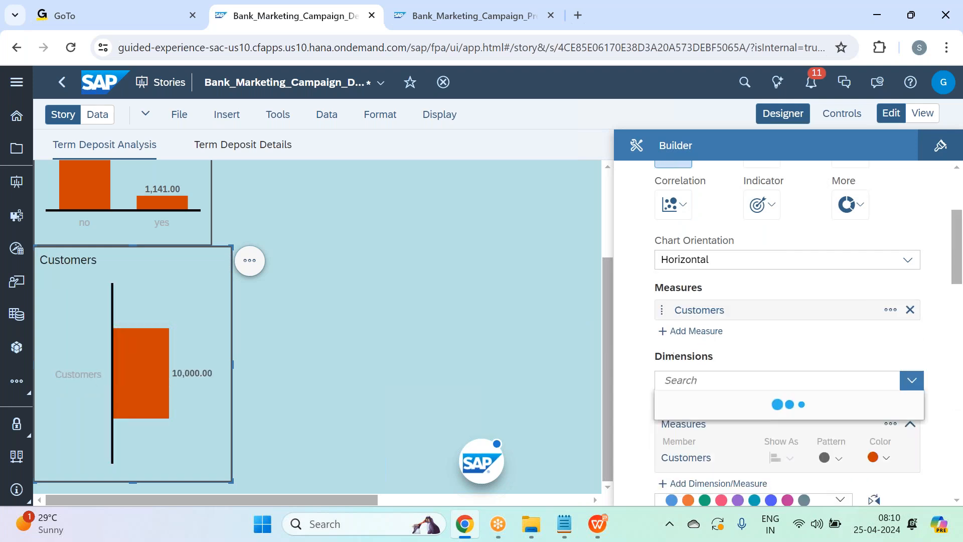
scroll(789, 448, down, 5)
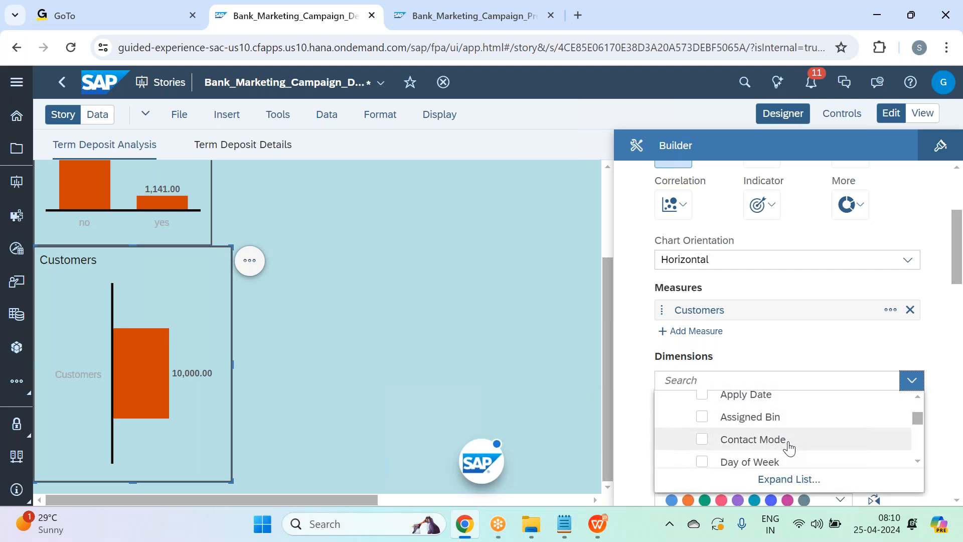
scroll(789, 448, down, 3)
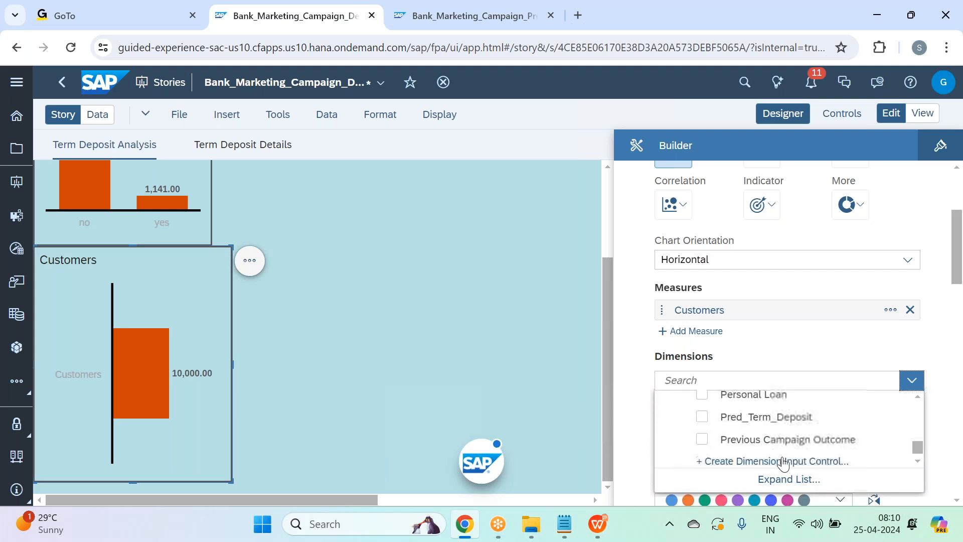
click(785, 420)
scroll(793, 444, up, 5)
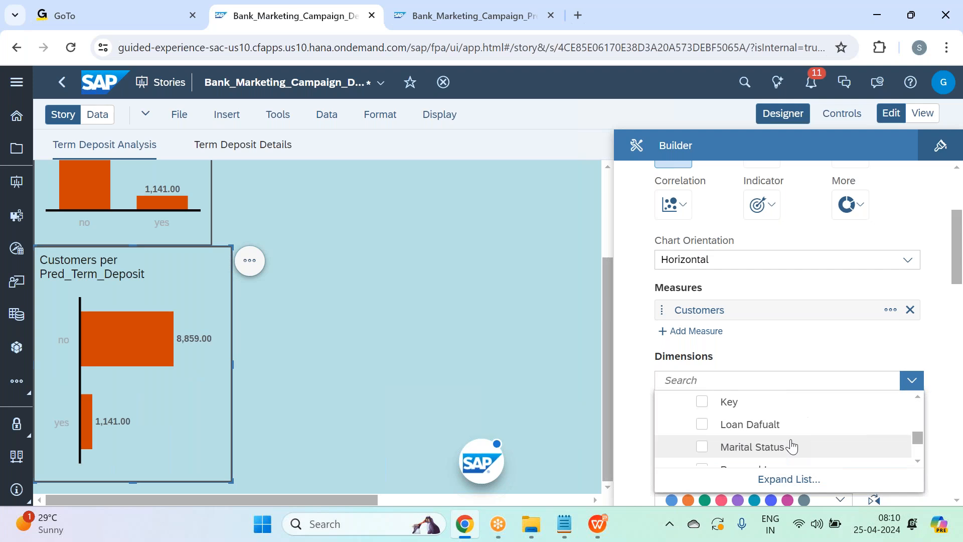
scroll(790, 434, up, 3)
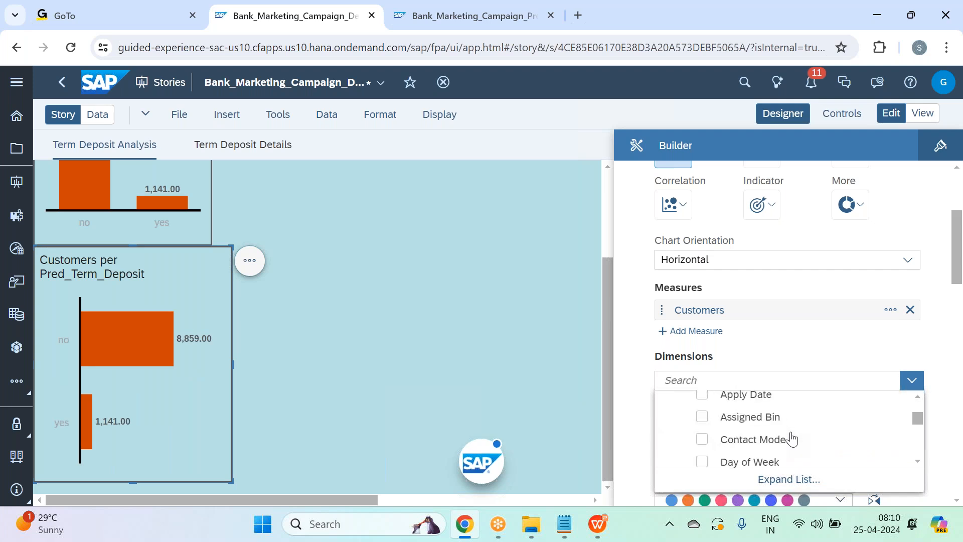
click(771, 418)
click(797, 347)
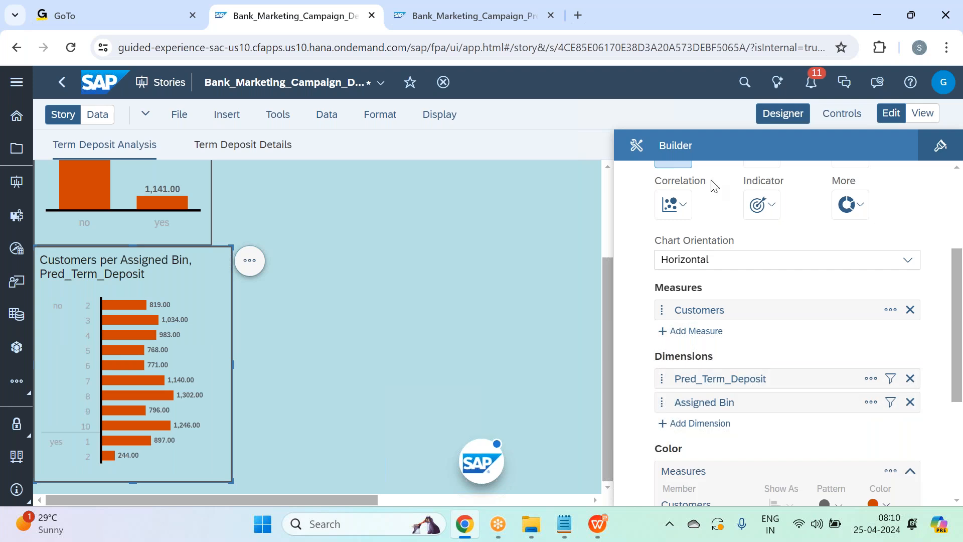
Set the new chart's number format to 0 decimal places and close the designer
click(941, 146)
scroll(812, 298, down, 8)
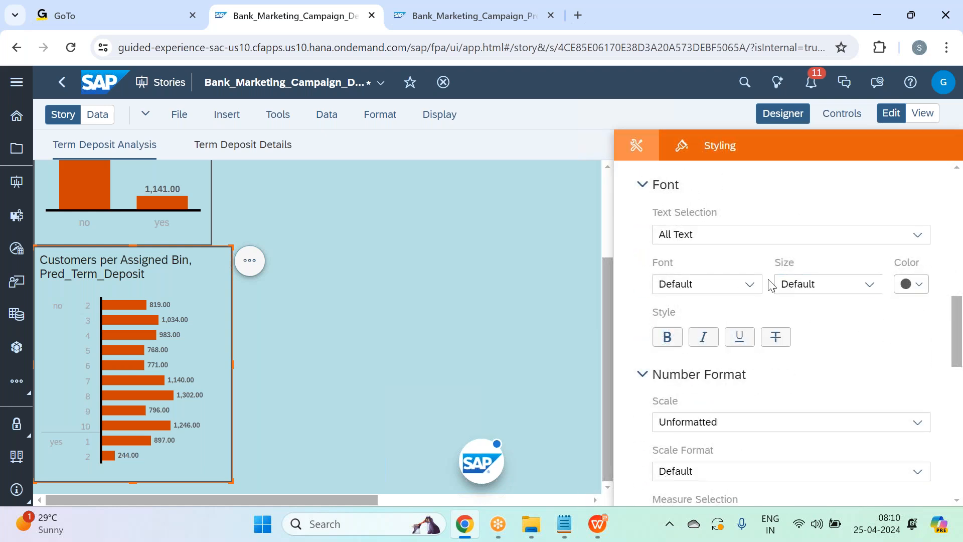
scroll(754, 340, down, 3)
scroll(755, 370, down, 3)
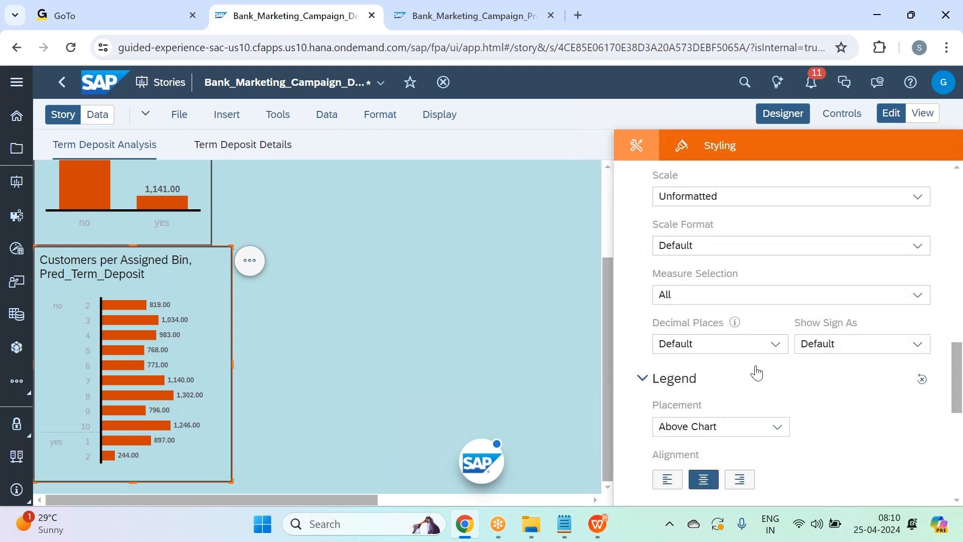
click(762, 340)
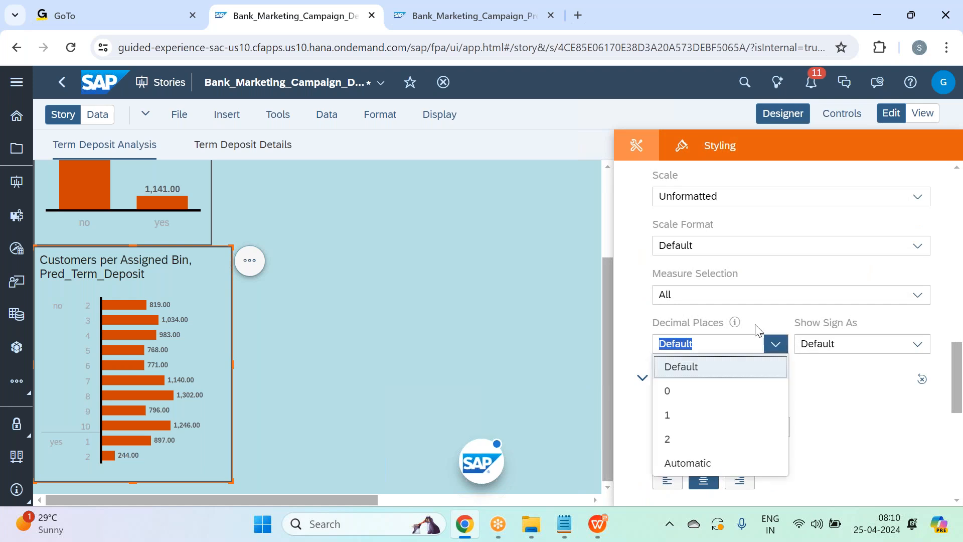
click(737, 391)
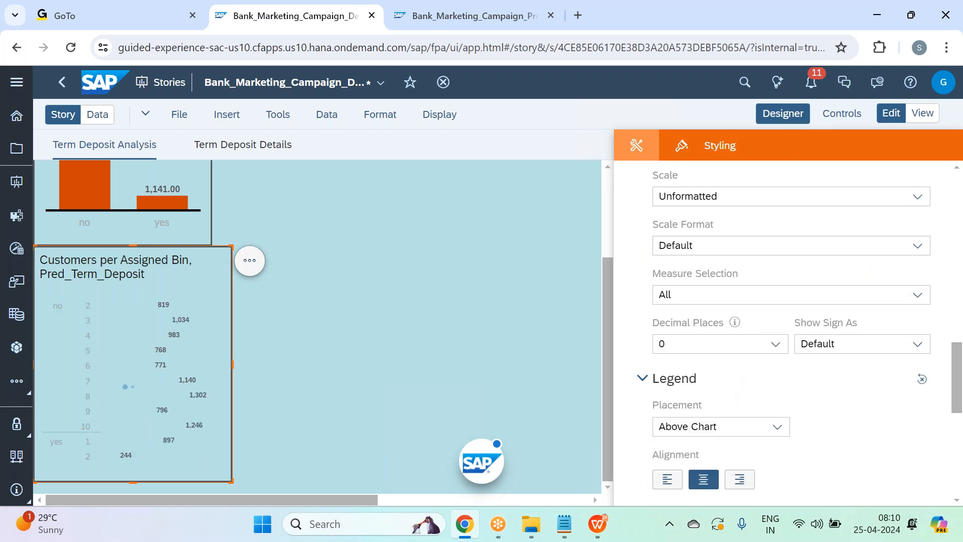
click(806, 115)
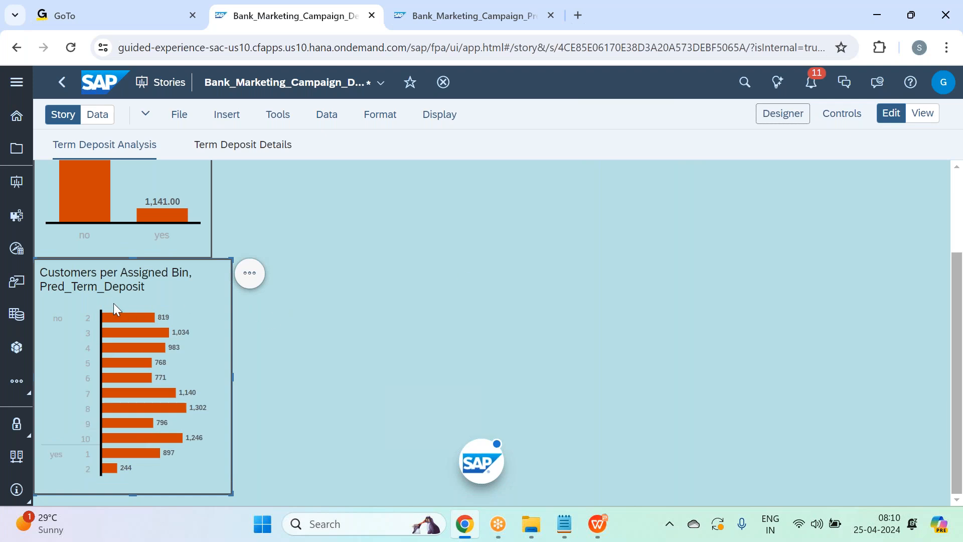
Shorten the new chart's title to "Customers per Assigned Bin" and slightly reduce the chart's height
click(150, 287)
key(BackSpace)
key(BackSpace)
key(BackSpace)
key(BackSpace)
key(BackSpace)
key(BackSpace)
key(BackSpace)
key(BackSpace)
key(BackSpace)
key(BackSpace)
key(BackSpace)
key(BackSpace)
key(BackSpace)
key(BackSpace)
key(BackSpace)
key(BackSpace)
key(BackSpace)
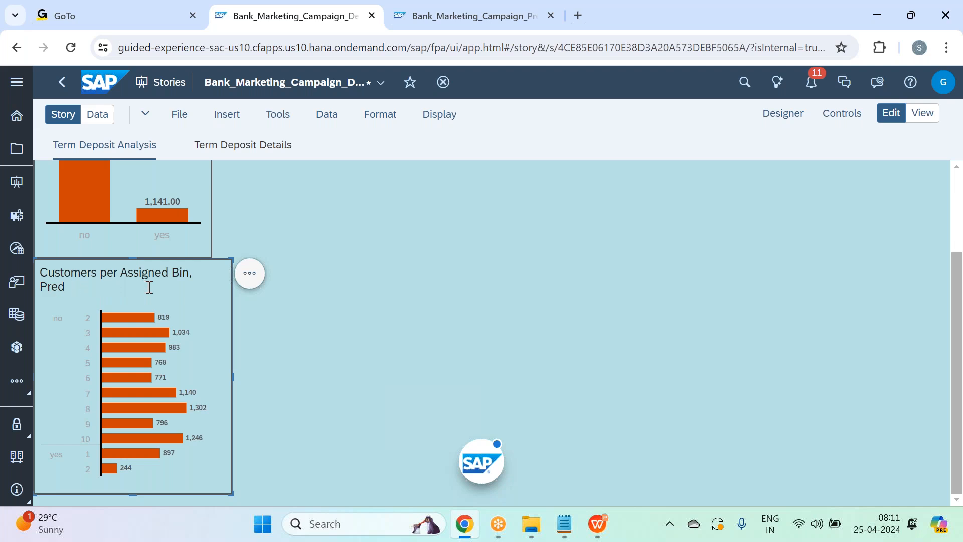
key(BackSpace)
key(BackSpace)
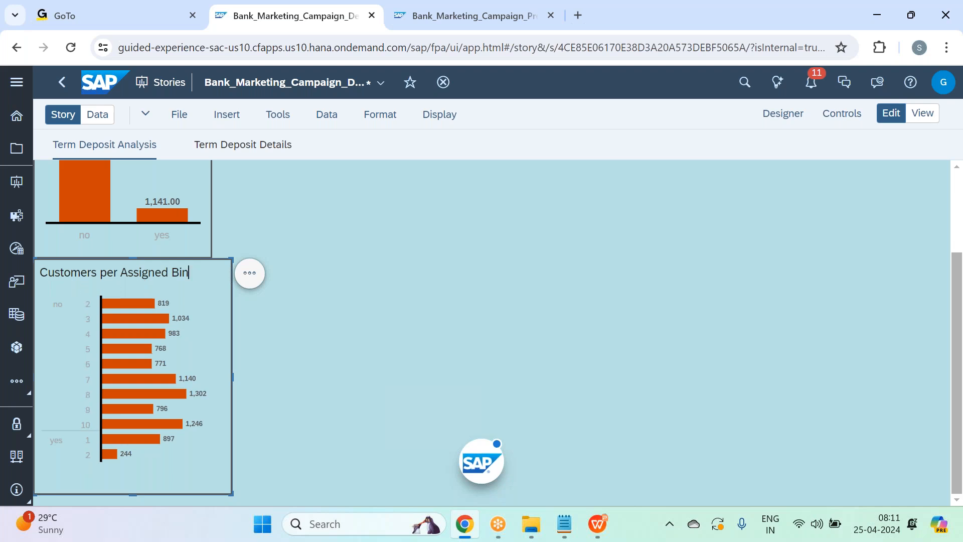
click(261, 365)
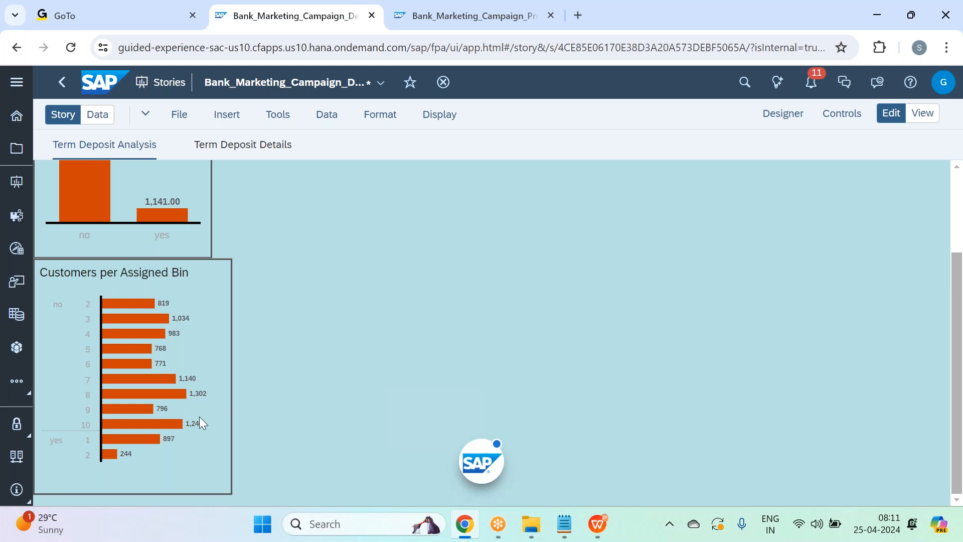
click(172, 479)
drag(134, 486, 134, 478)
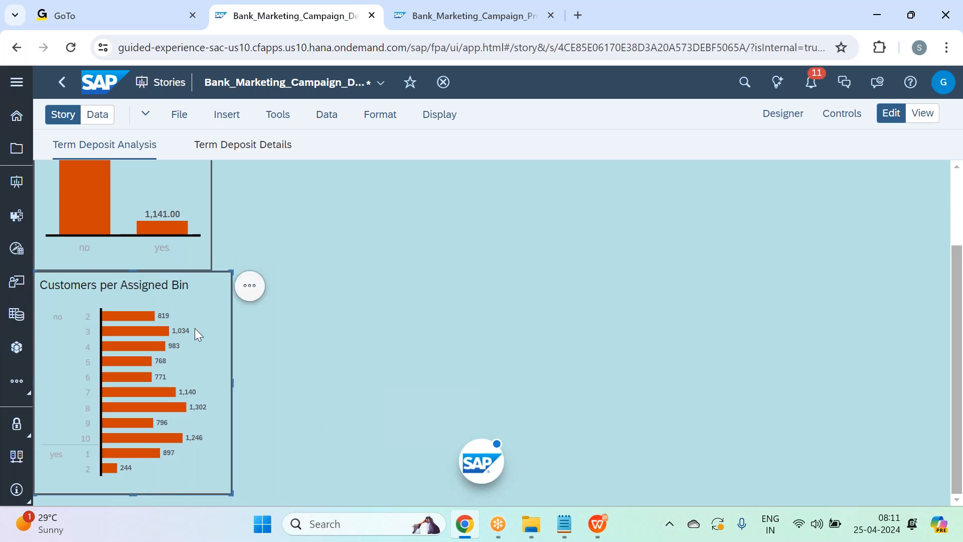
Examine the customer count of each assigned bin under the no and yes predictions, and compare it with the Pred_Term_Deposit chart
mouse_move(136, 321)
mouse_move(136, 425)
mouse_move(142, 401)
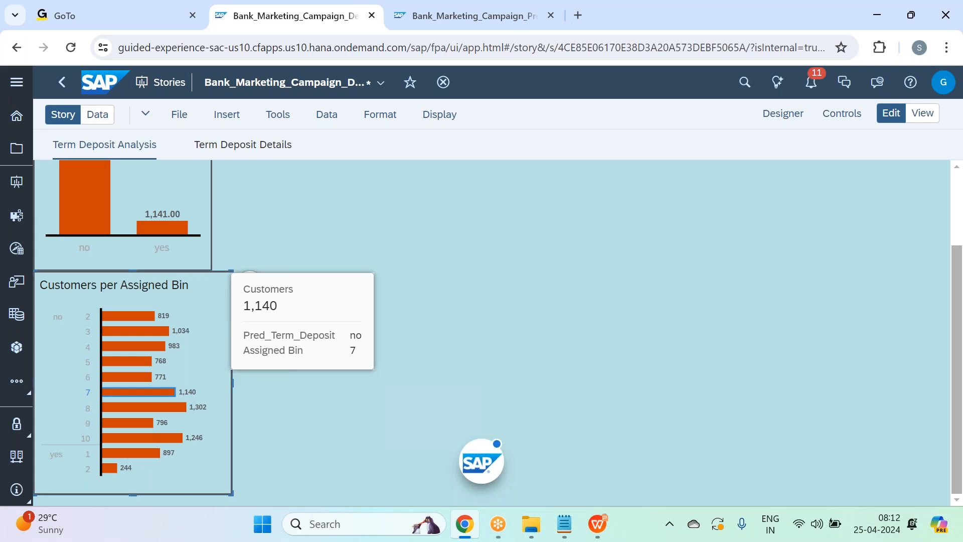
mouse_move(114, 457)
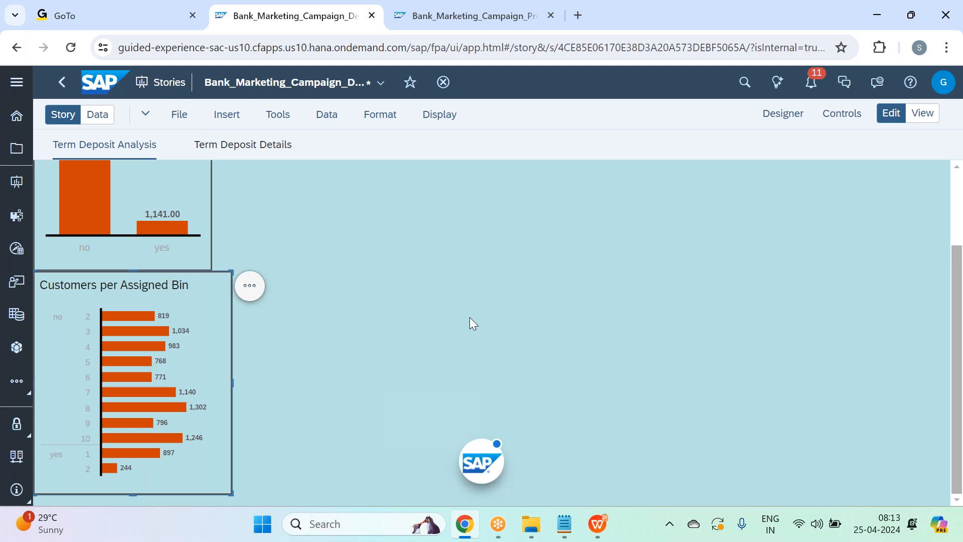
scroll(470, 318, up, 2)
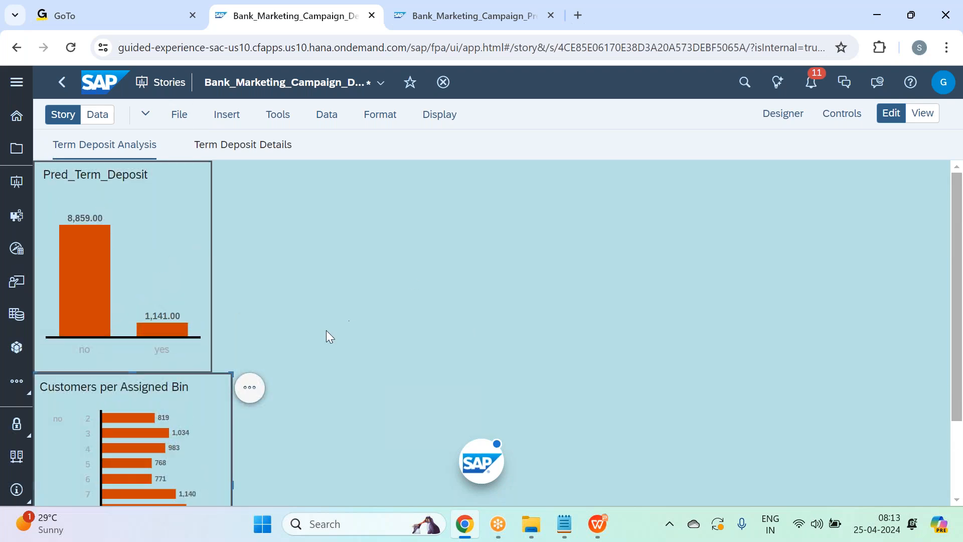
scroll(281, 331, down, 2)
mouse_move(182, 260)
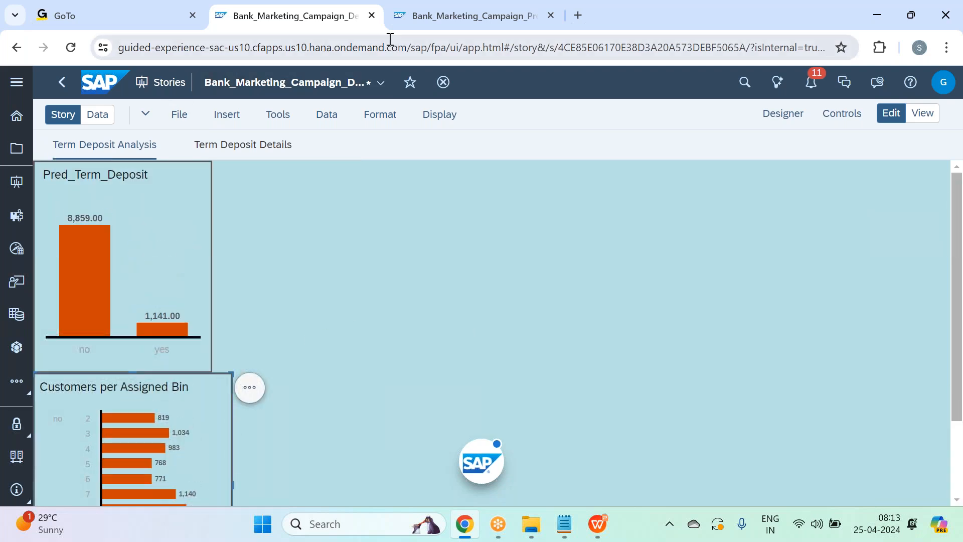
click(352, 7)
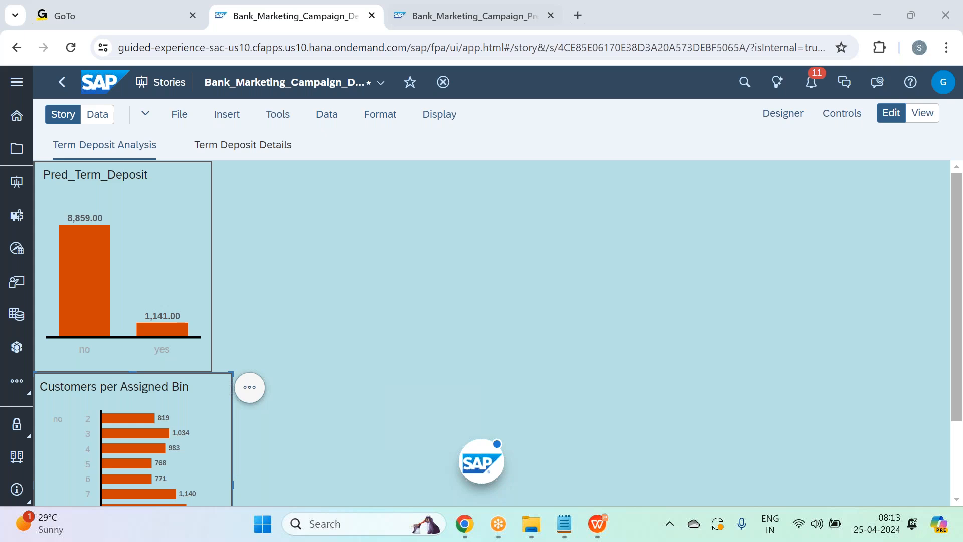
Switch to the predictive scenario and review the influencer contributions and % Detected Target curve in the model overview
key(ctrl+Tab)
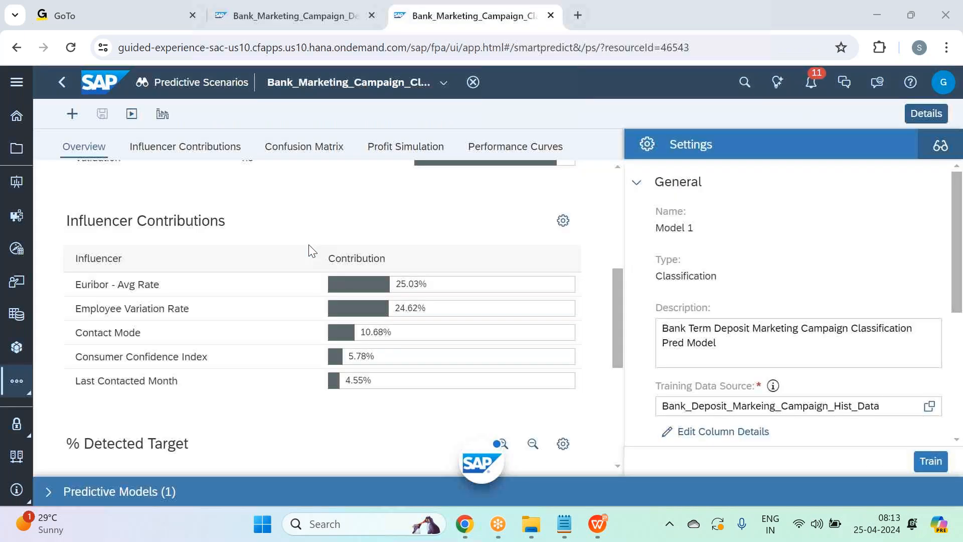
click(79, 284)
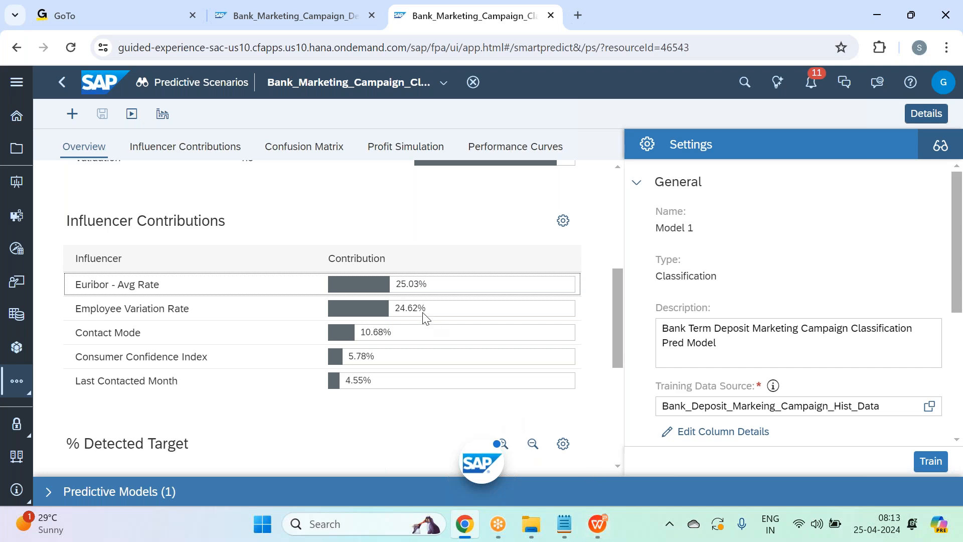
scroll(423, 316, down, 6)
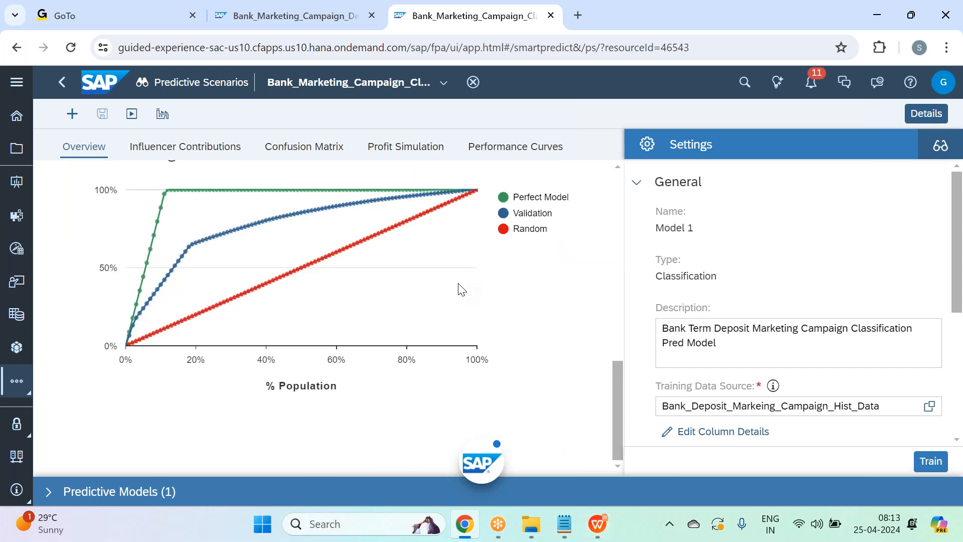
scroll(459, 288, up, 3)
scroll(461, 289, up, 4)
Open the full Influencer Contributions report, hide the model settings details, and review the influencer ranking
click(186, 147)
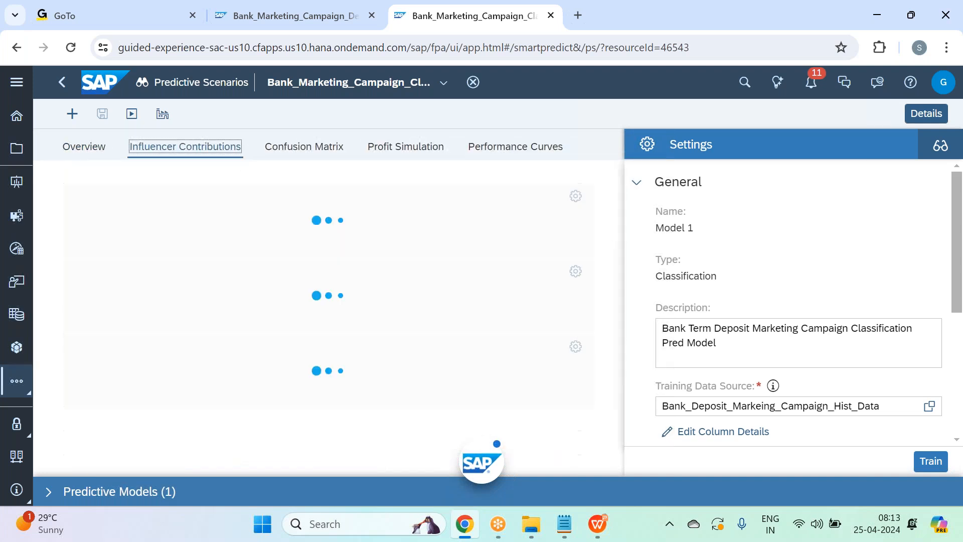
click(911, 115)
scroll(517, 271, down, 10)
scroll(521, 266, up, 3)
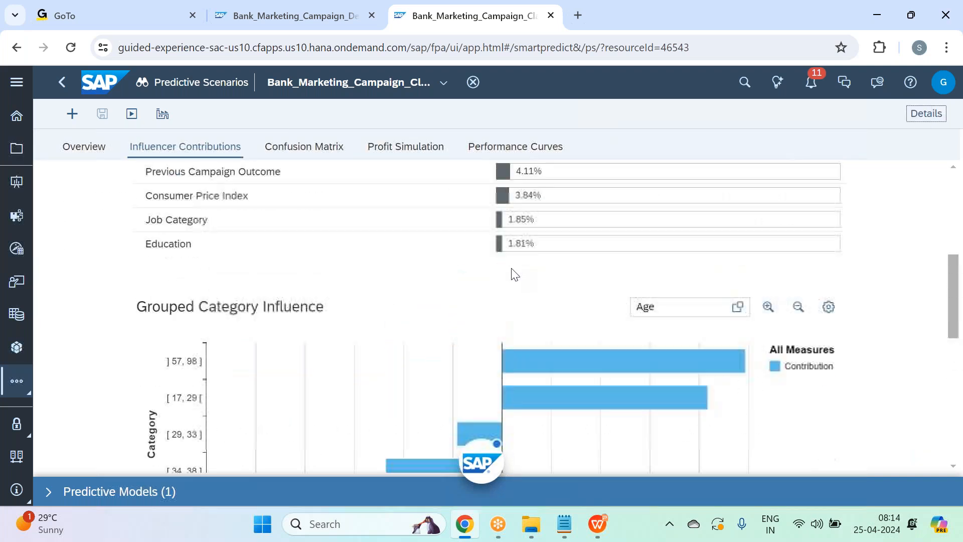
scroll(511, 274, up, 6)
scroll(512, 273, down, 7)
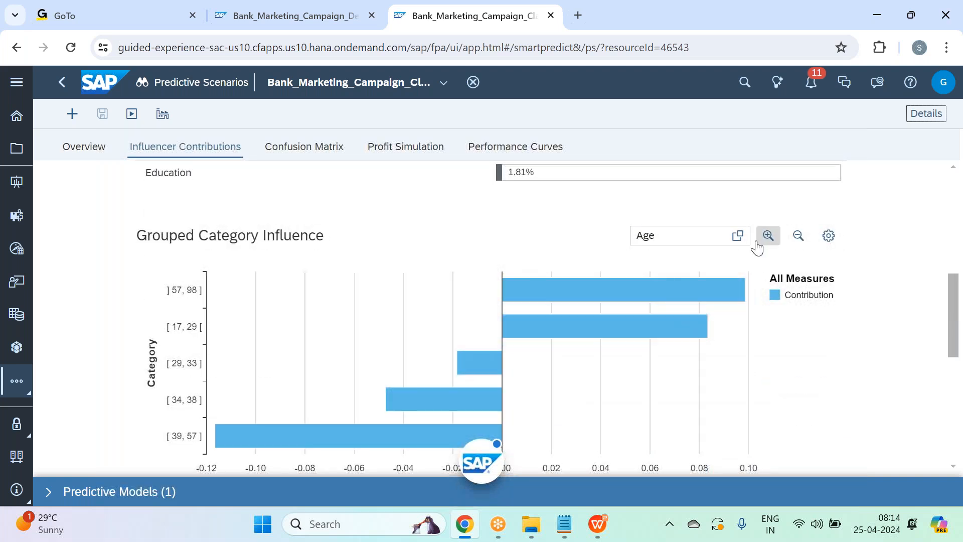
Show the Grouped Category Influence chart for Euribor - Avg Rate and examine the contribution of each rate range
click(738, 236)
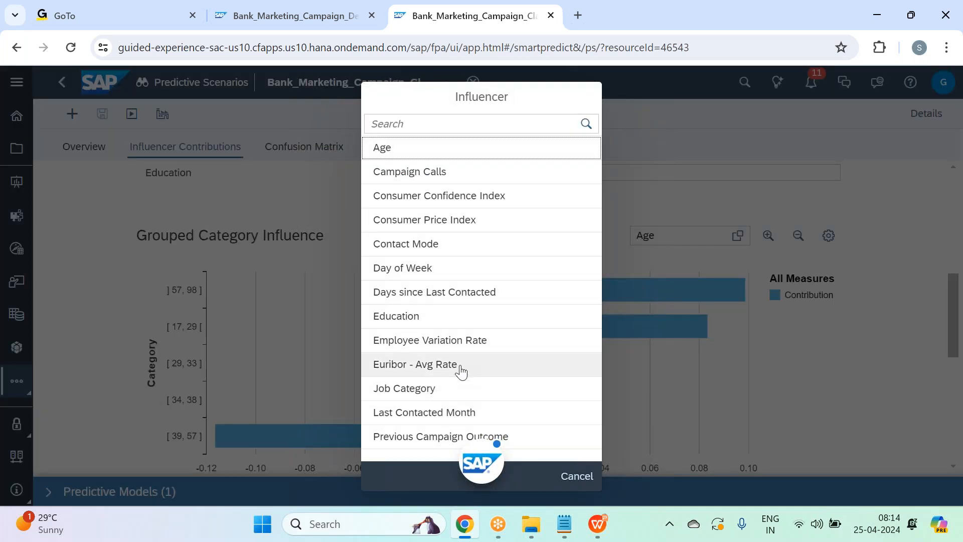
click(460, 370)
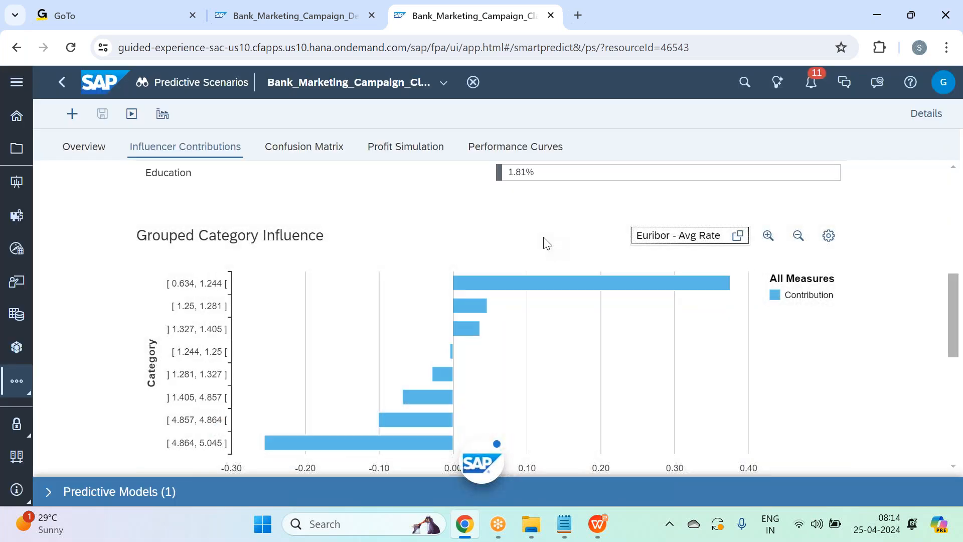
scroll(546, 244, down, 1)
mouse_move(558, 220)
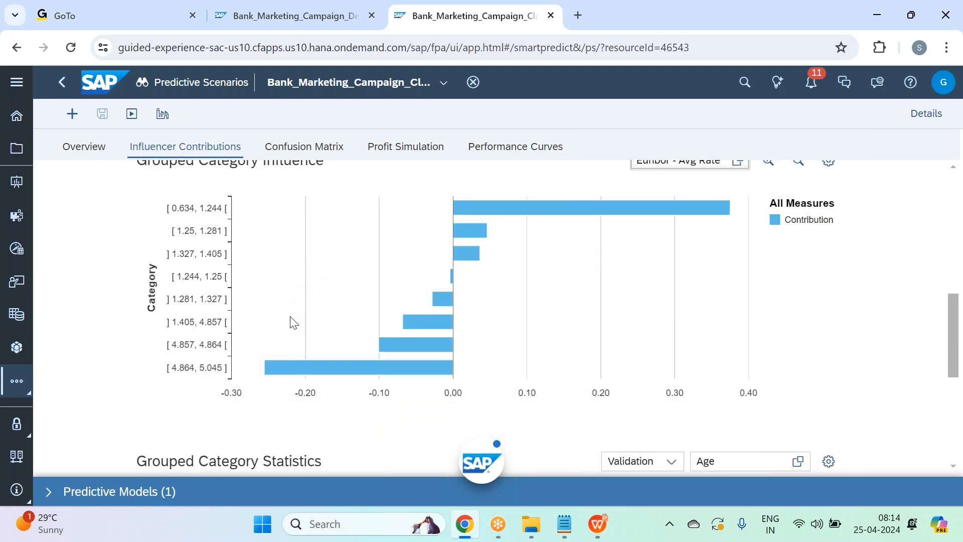
View the Grouped Category Statistics on Validation data for Employee Variation Rate and Euribor - Avg Rate, and examine the category frequencies
scroll(381, 346, down, 3)
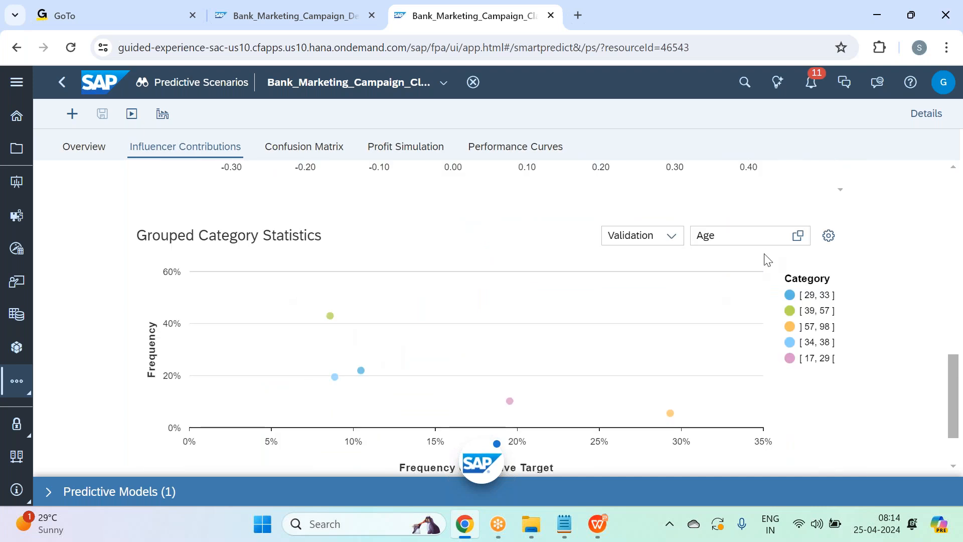
click(793, 238)
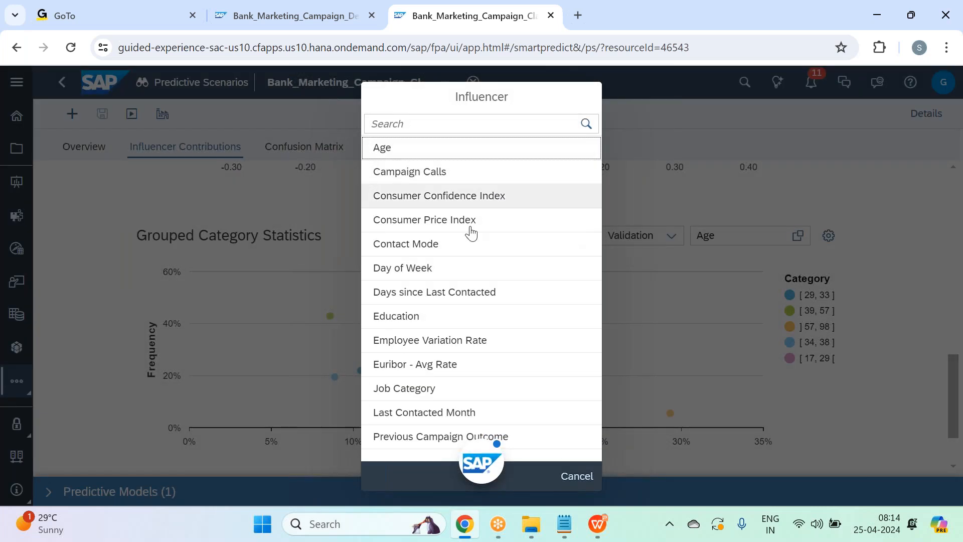
click(455, 348)
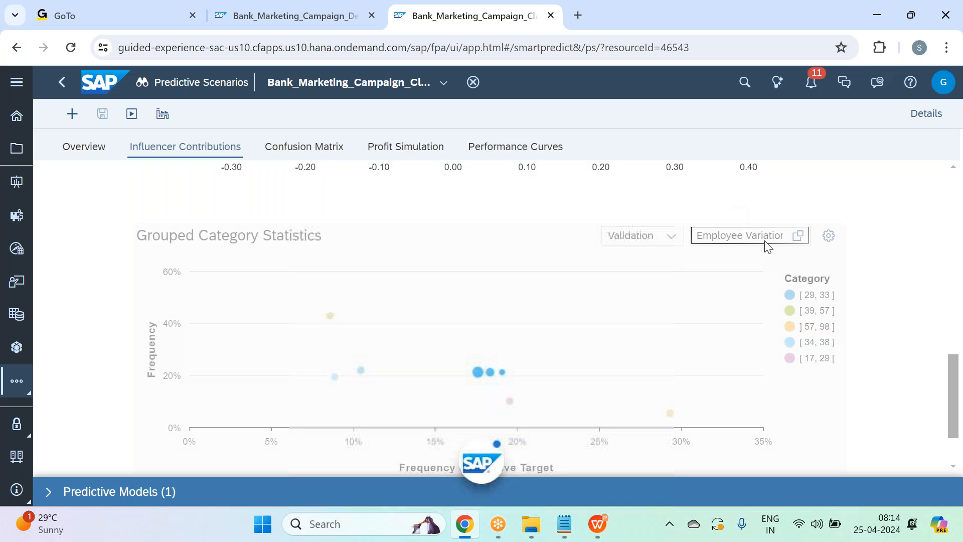
click(798, 235)
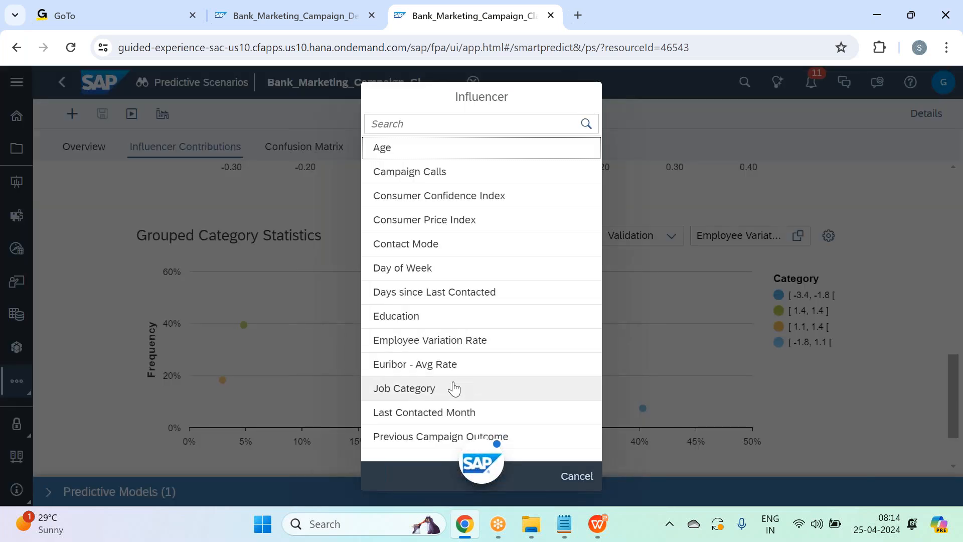
click(458, 368)
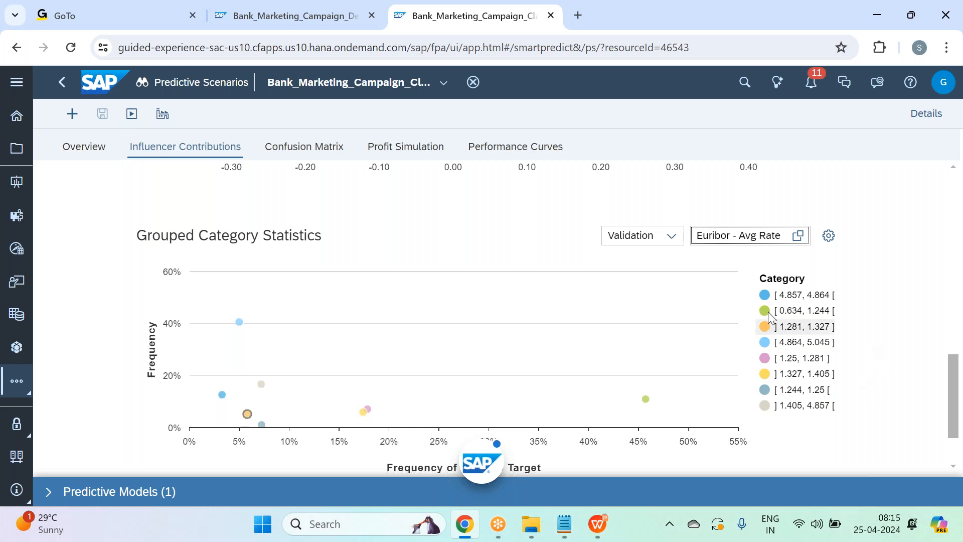
scroll(400, 331, up, 1)
scroll(400, 331, up, 3)
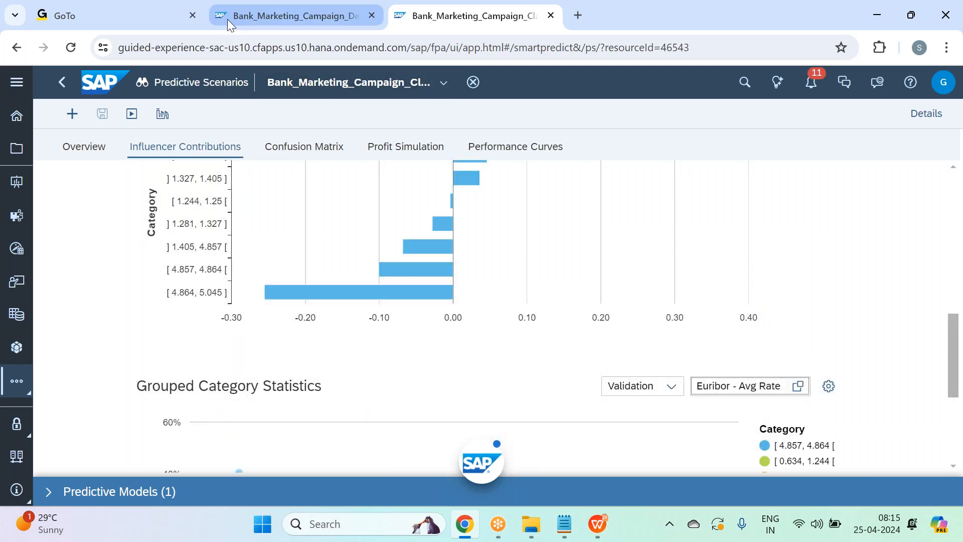
Return to the story and insert a chart beside Pred_Term_Deposit, resized to match its height and adjoin its edge
click(227, 18)
click(227, 116)
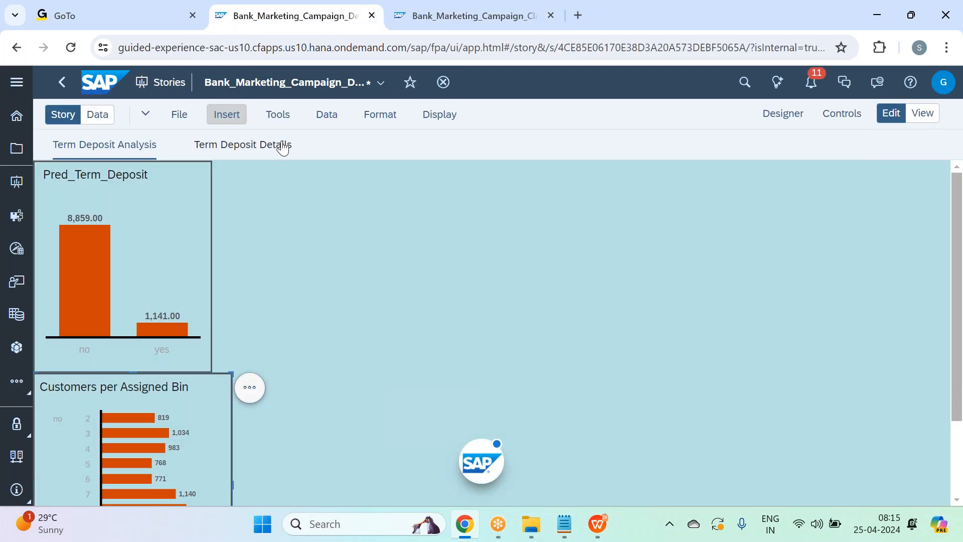
key(Return)
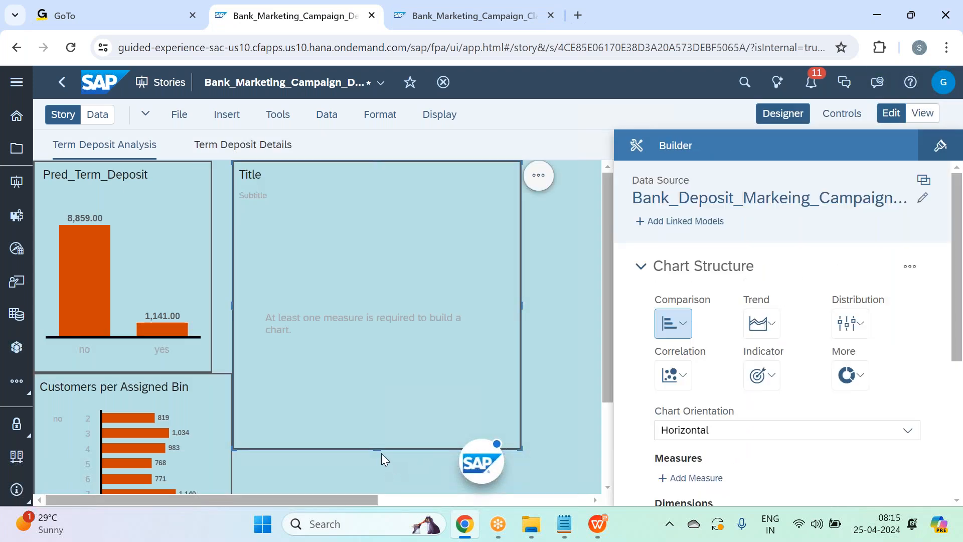
drag(378, 450, 375, 362)
drag(232, 263, 213, 264)
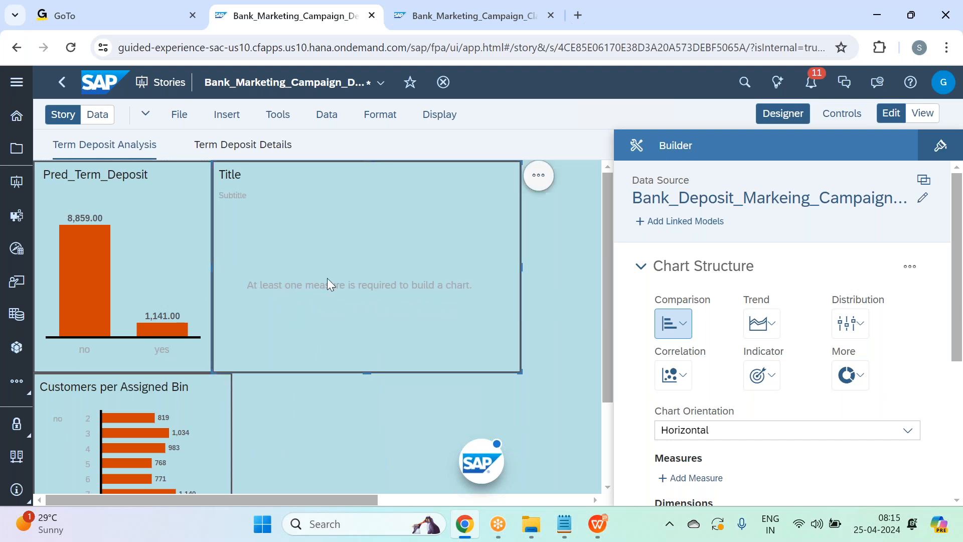
Add Customers as the new chart's measure
scroll(811, 327, down, 3)
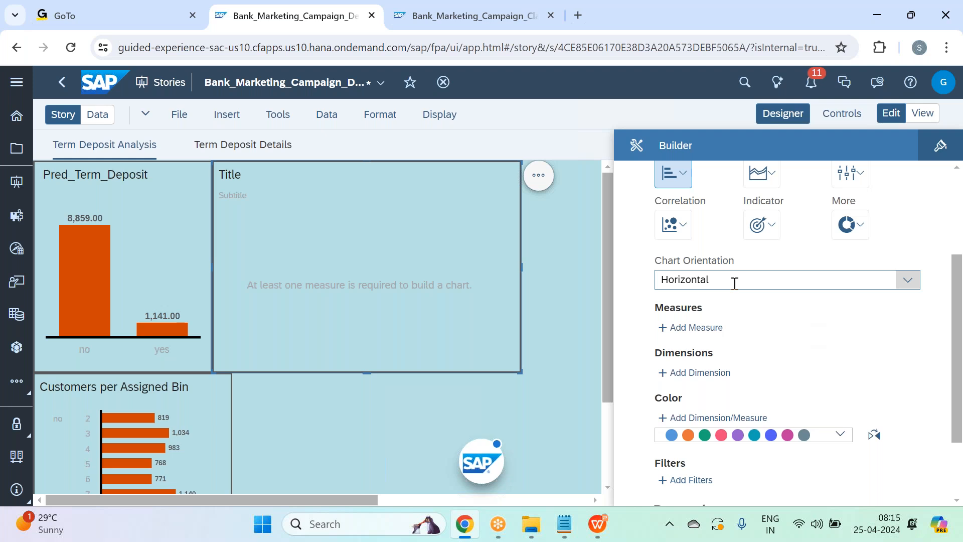
click(707, 331)
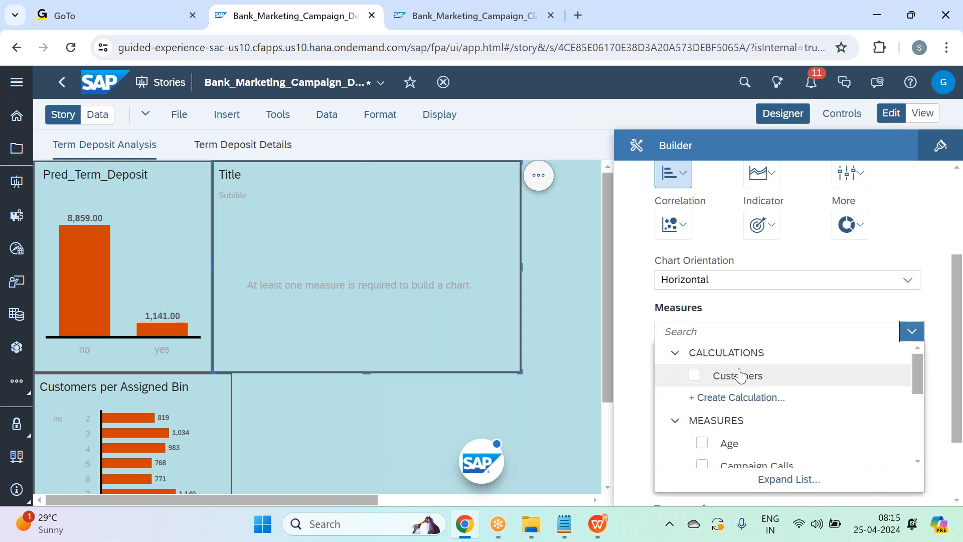
click(745, 376)
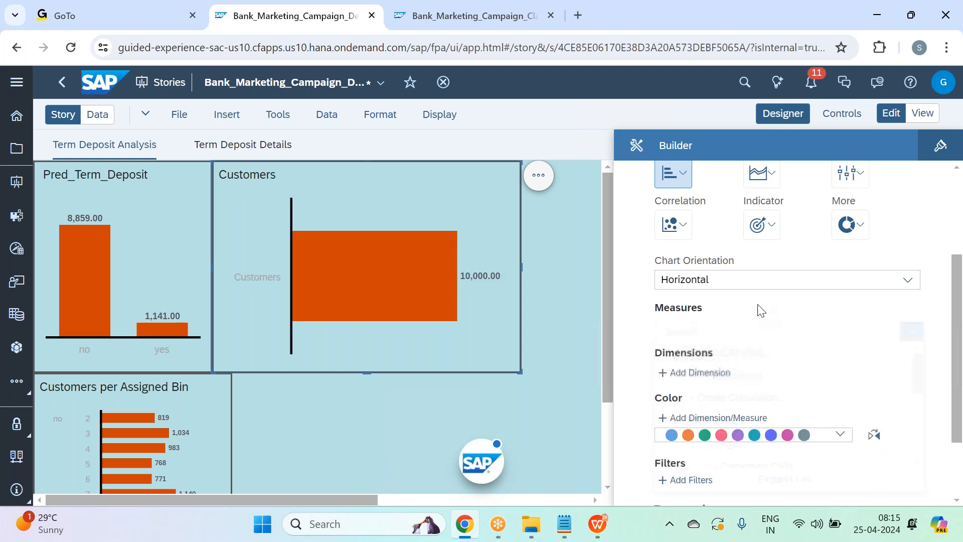
click(721, 395)
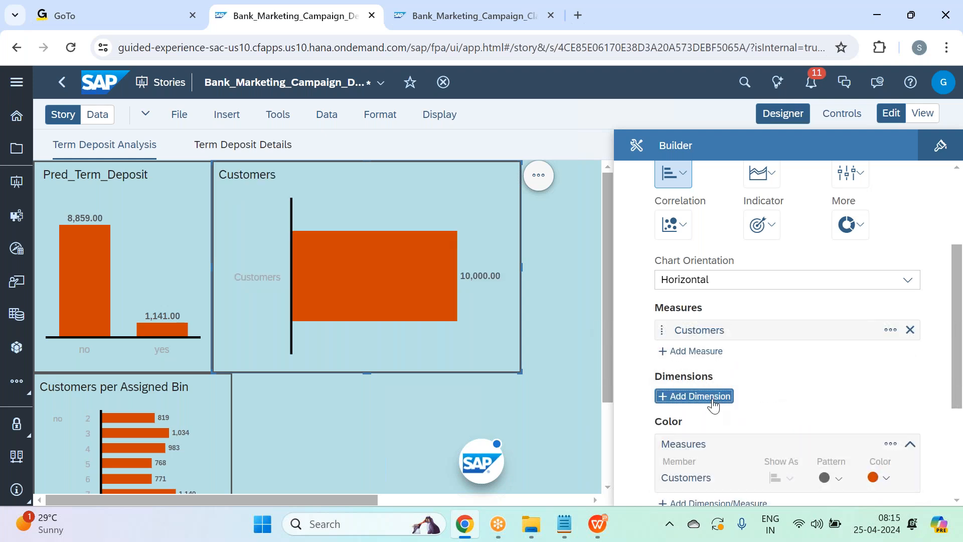
click(772, 381)
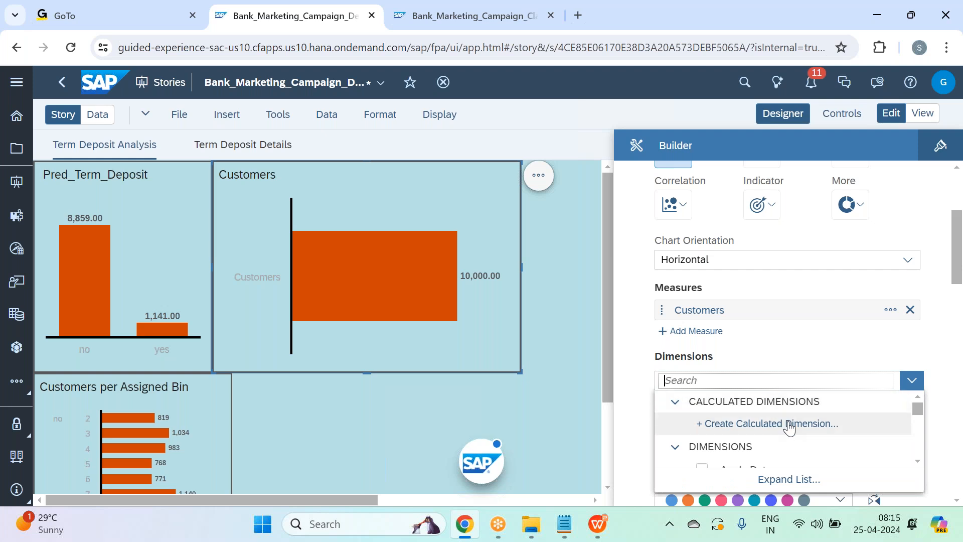
scroll(790, 427, down, 10)
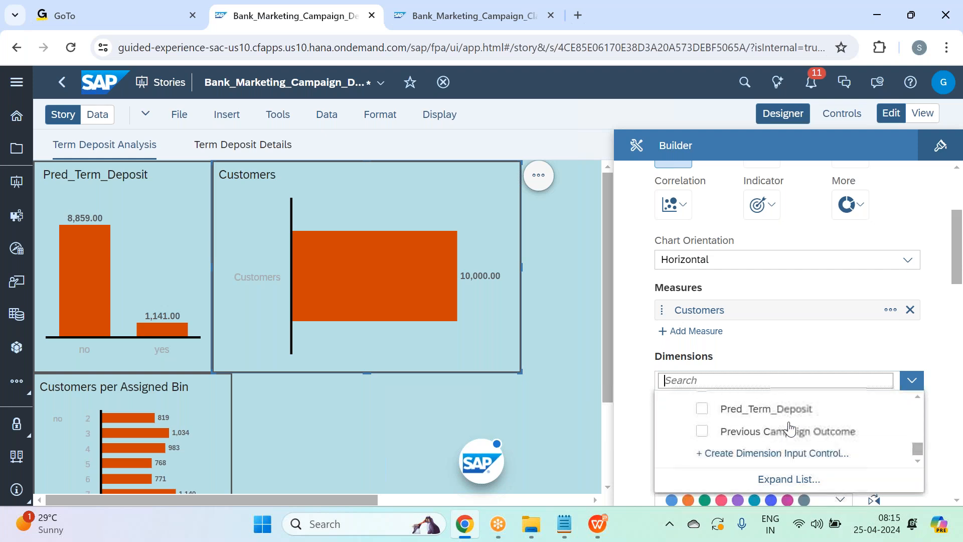
click(797, 454)
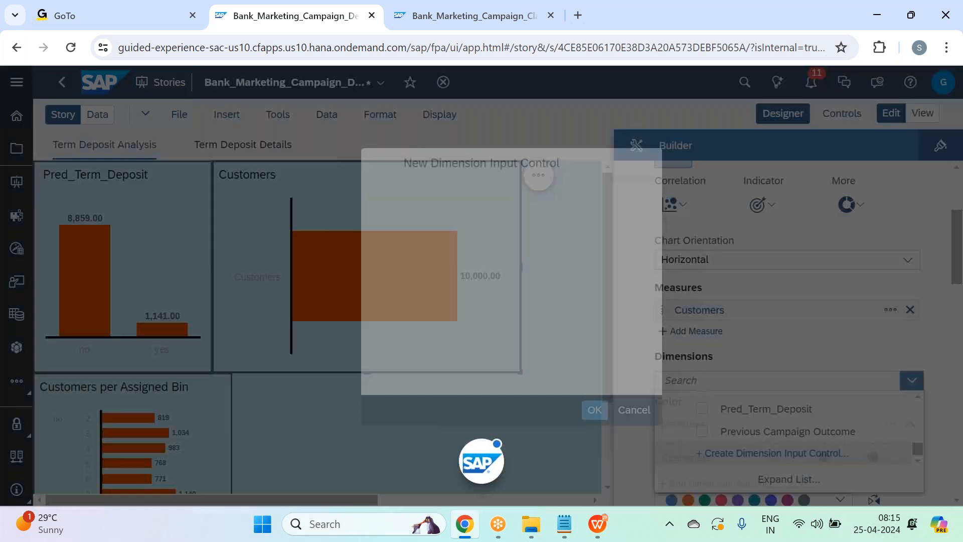
click(793, 408)
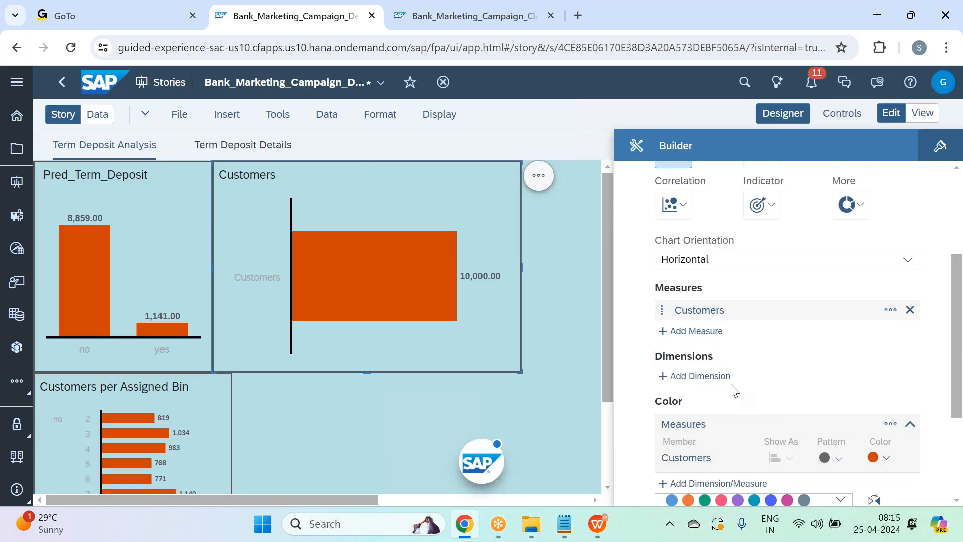
Start a new calculated dimension for the chart and set its type to Measure-Based Dimension
click(709, 377)
click(770, 426)
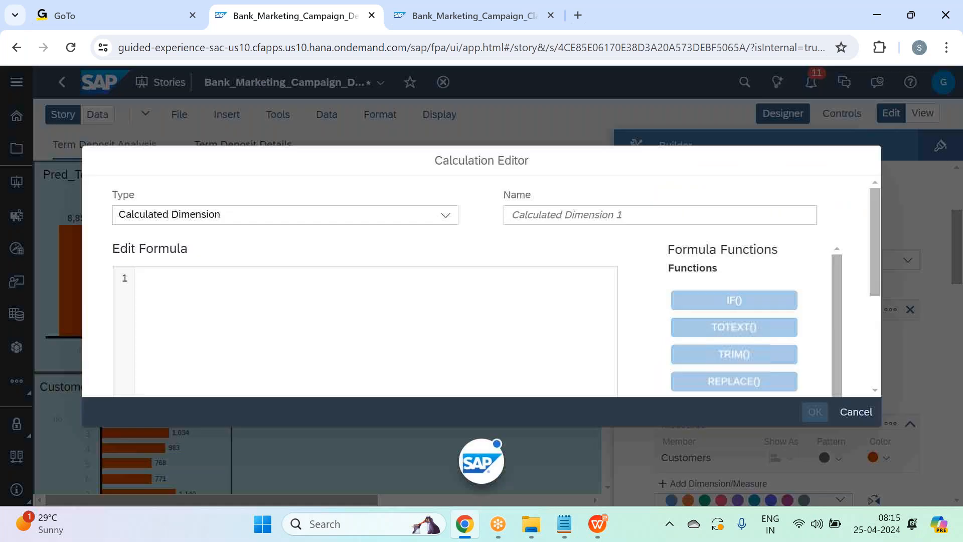
click(446, 214)
click(365, 266)
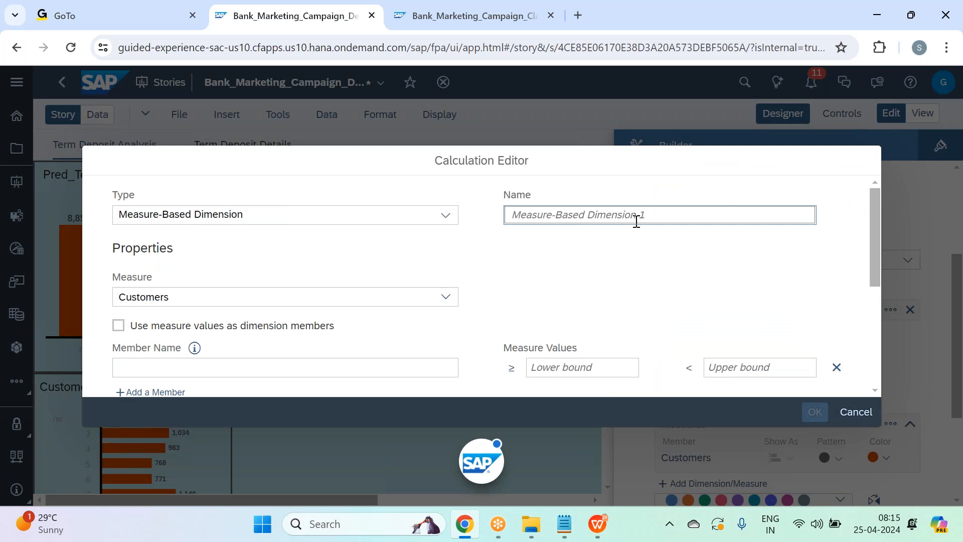
Base the new dimension on the Euribor - Avg Rate measure and name it Euribor
text(E)
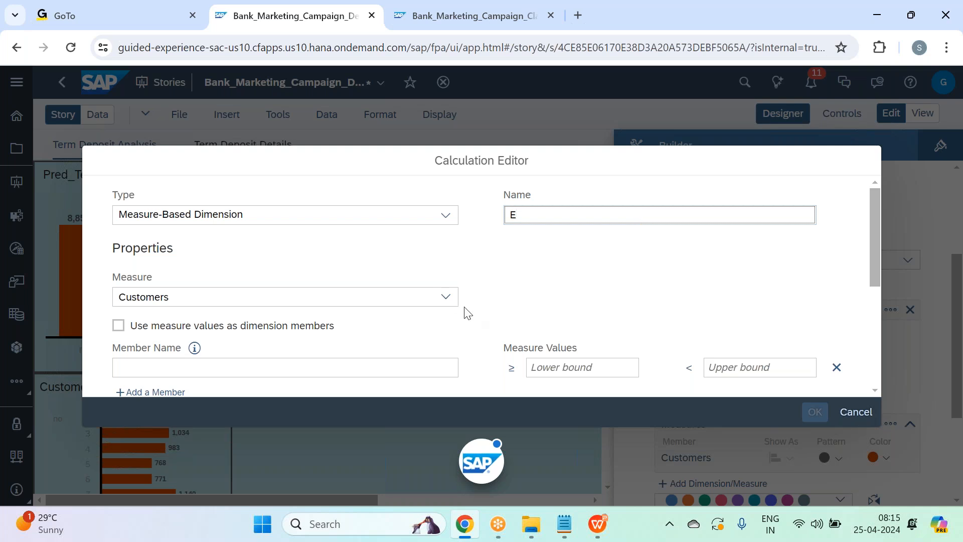
click(445, 297)
scroll(343, 361, down, 2)
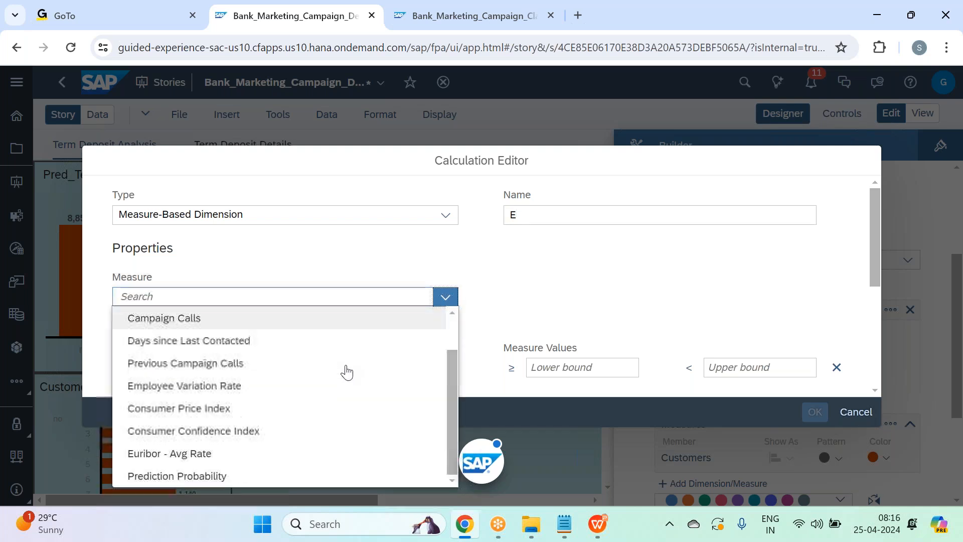
click(229, 453)
click(565, 222)
text(Eu)
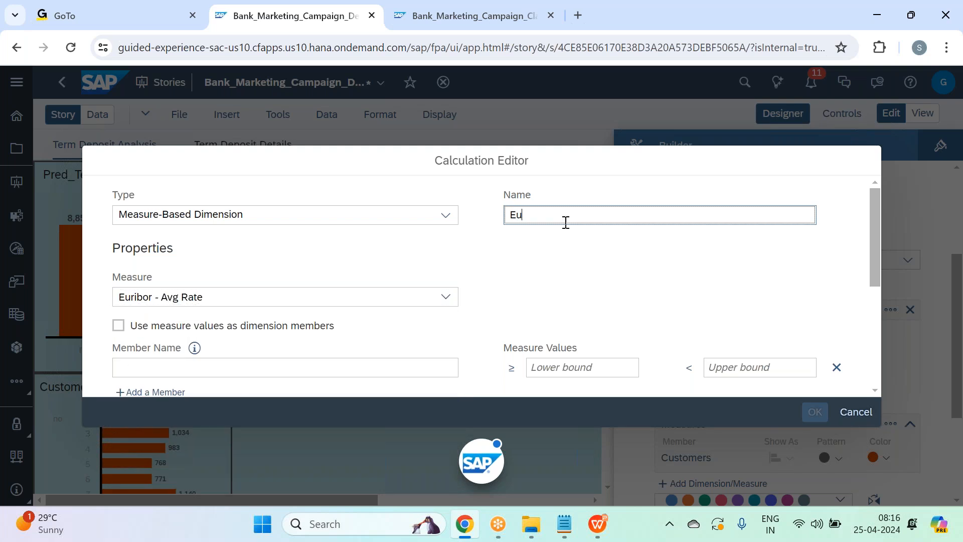
text(ribot)
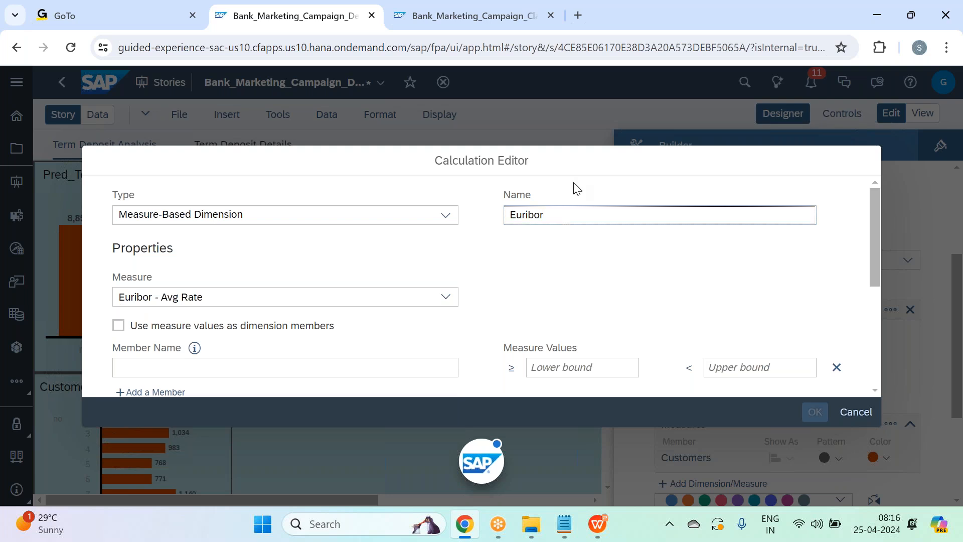
Define the dimension's first member as 0-2 with a lower bound of 0, and start entering its upper bound
scroll(392, 265, down, 3)
click(372, 214)
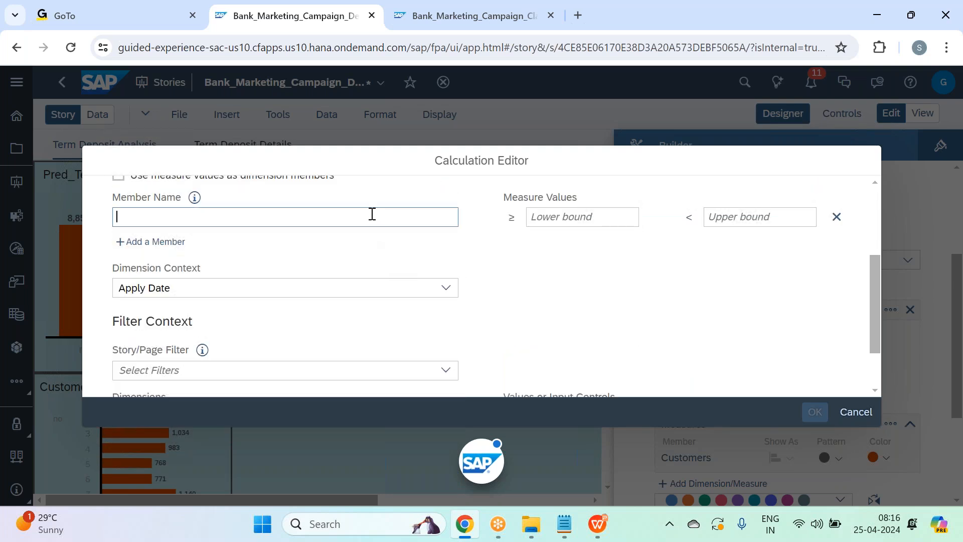
text(0-2)
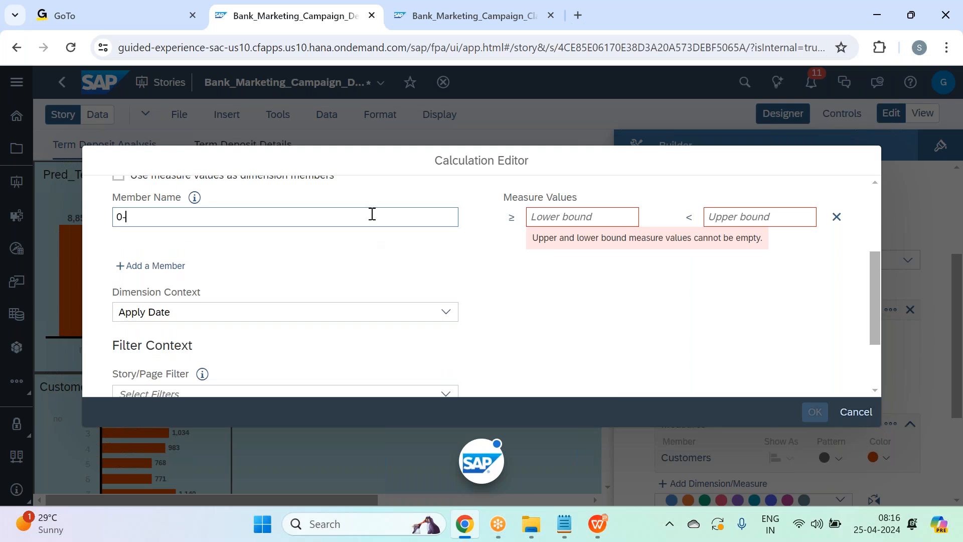
click(579, 220)
text(0)
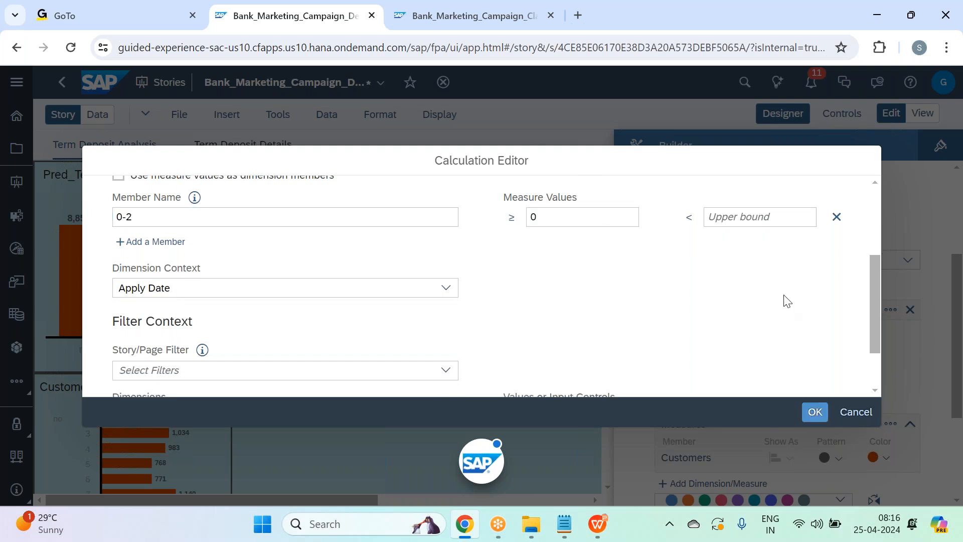
click(756, 219)
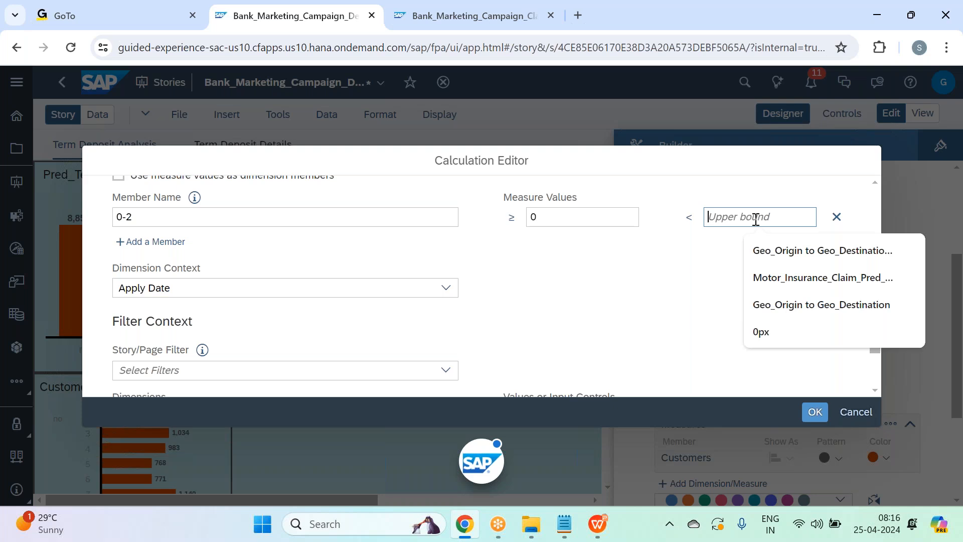
Set the 0-2 member's upper bound to 2 and add a member 2-4 with bounds 2 and 4
text(2)
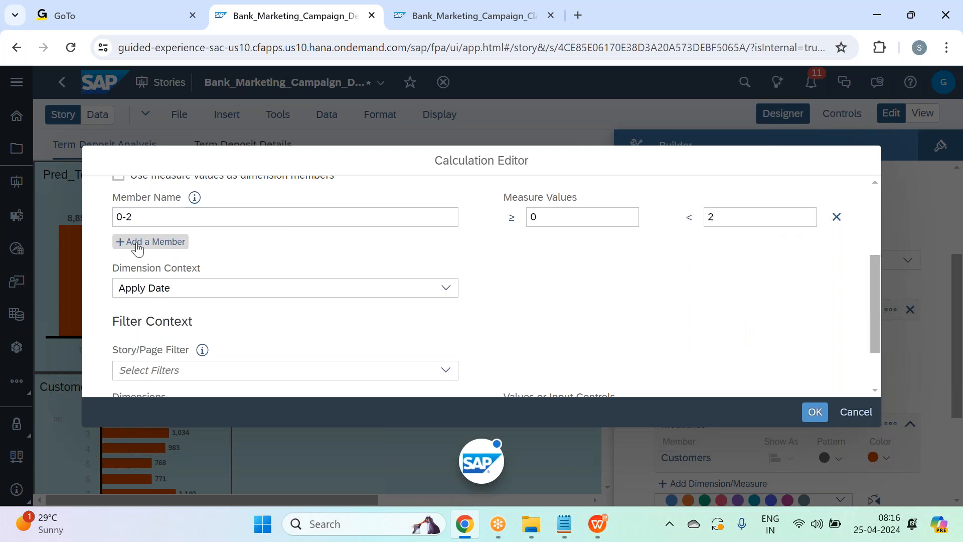
click(168, 242)
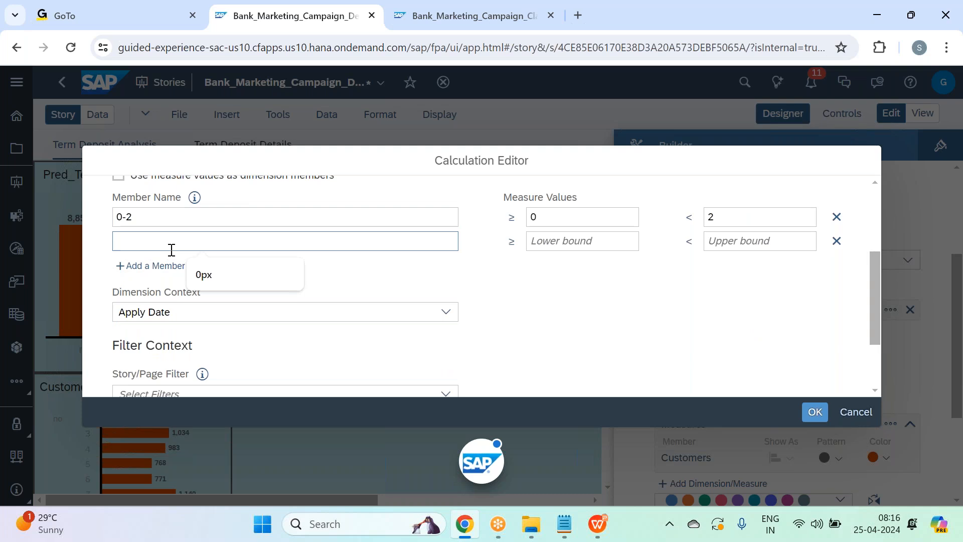
text(2-4)
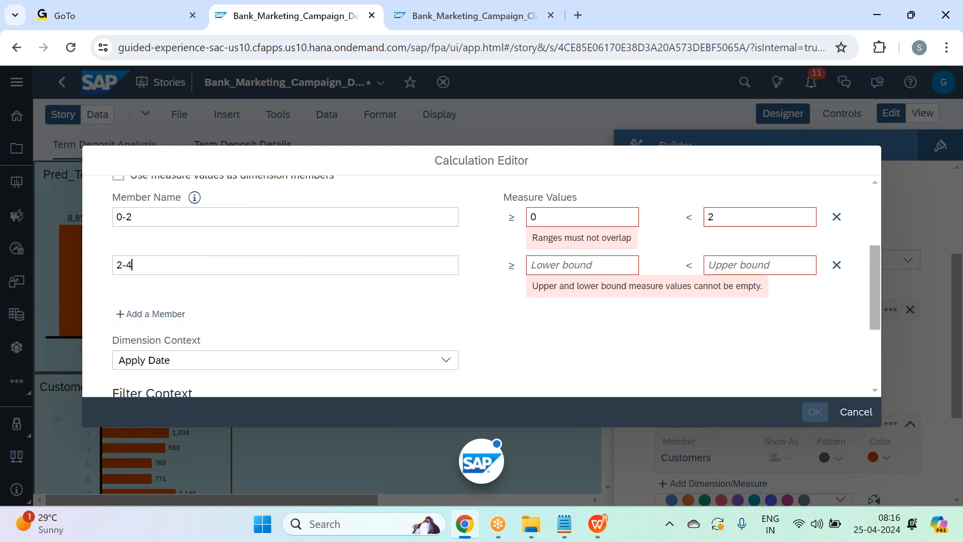
click(608, 262)
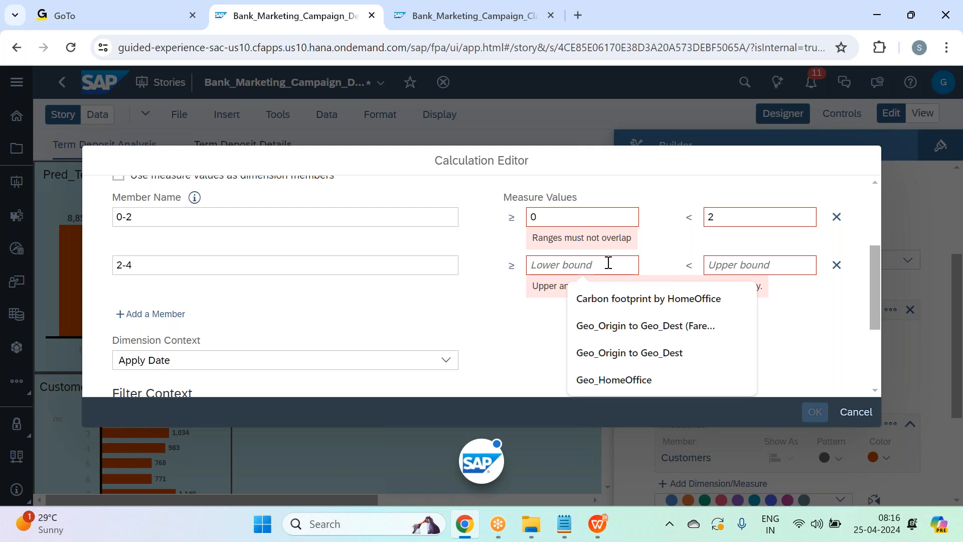
text(2)
click(733, 235)
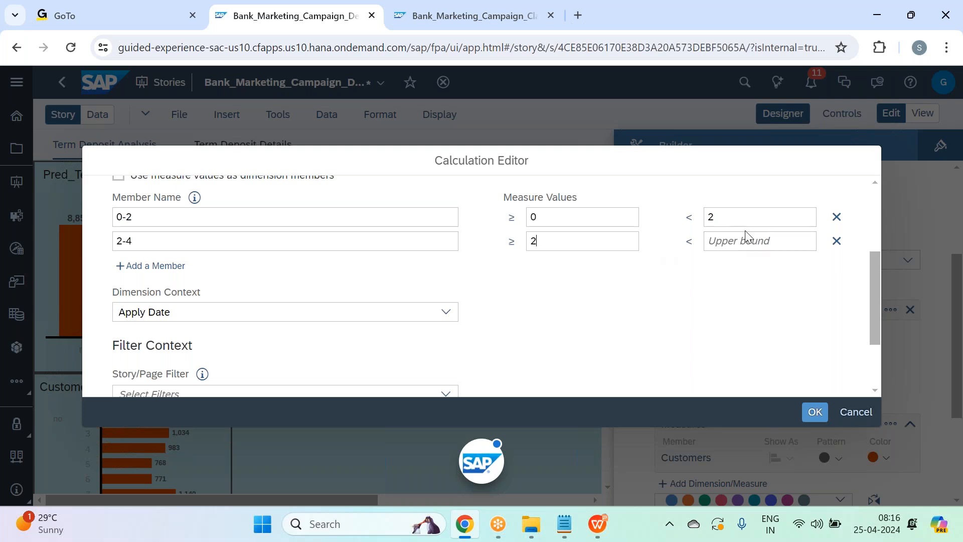
text(4)
Add a third member named >4 with a lower bound of 4 and no upper bound
click(177, 269)
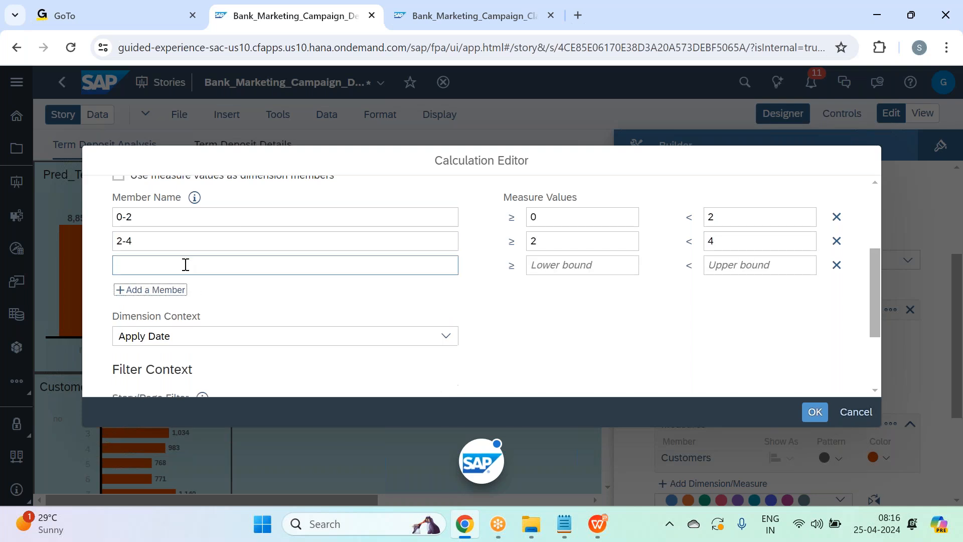
text(>4)
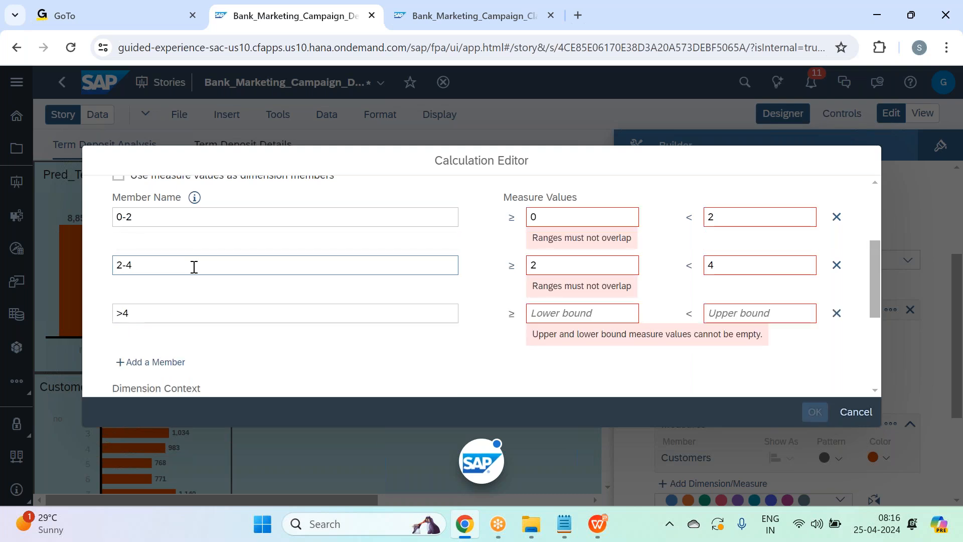
click(592, 314)
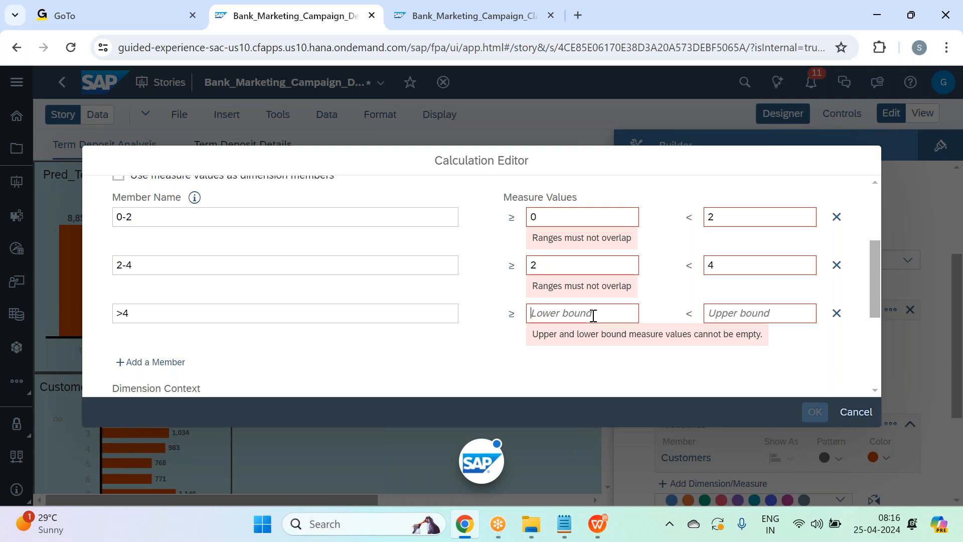
click(183, 216)
text(4)
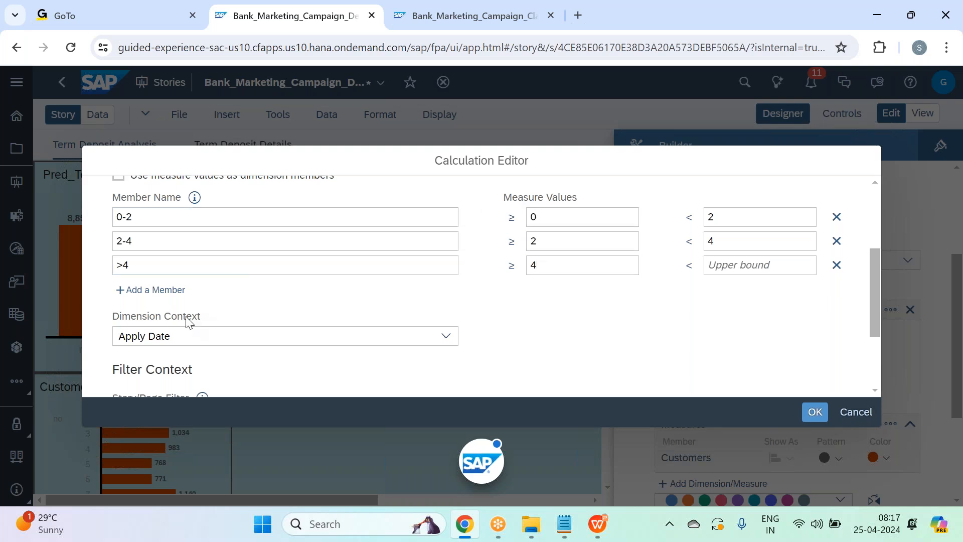
Add a member named 1-2, and rename the 0-2 member as 0-1 with an upper bound of 1
click(154, 291)
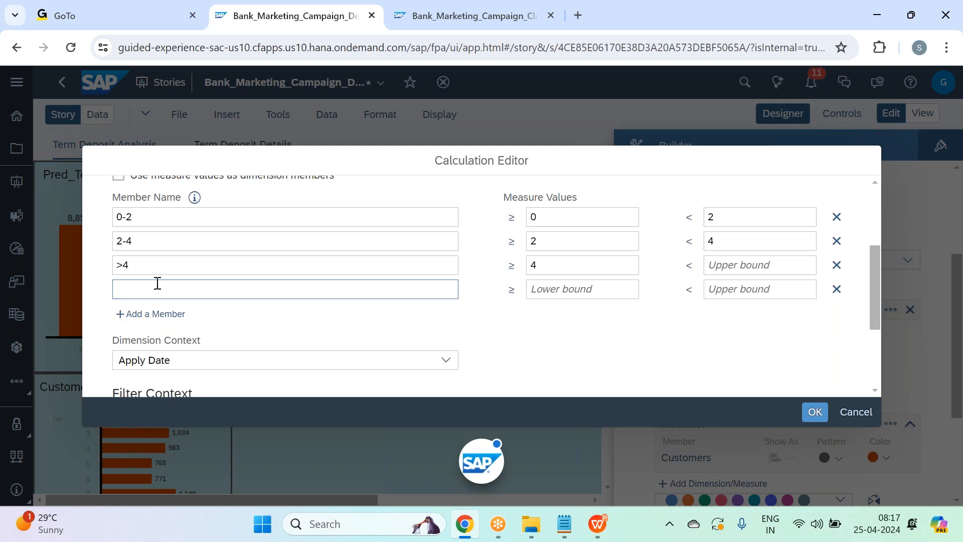
text(1-2)
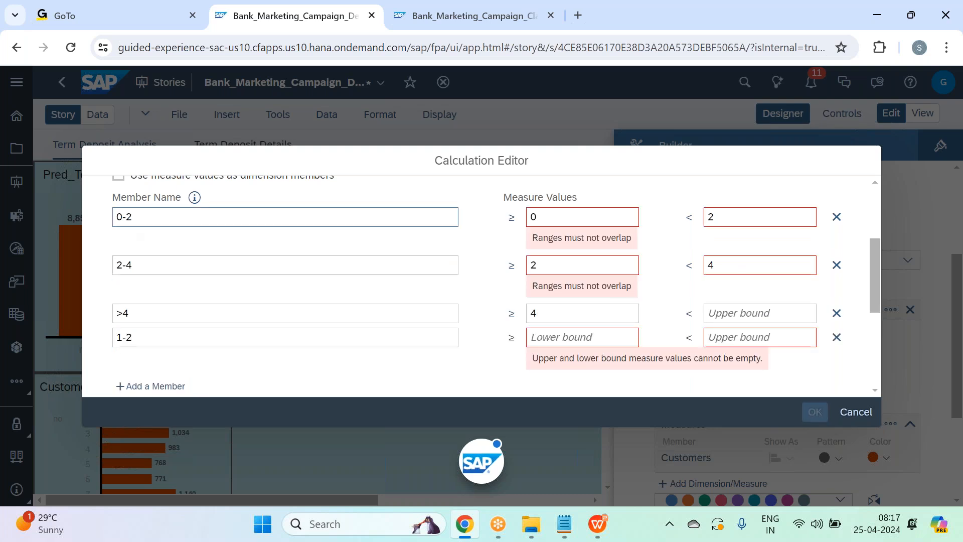
click(142, 217)
key(BackSpace)
text(1)
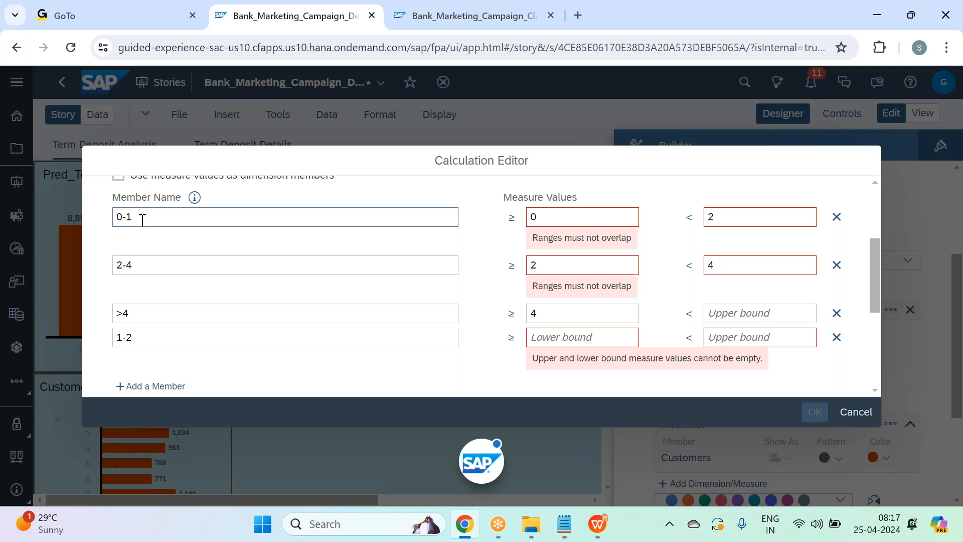
click(738, 218)
key(BackSpace)
text(1)
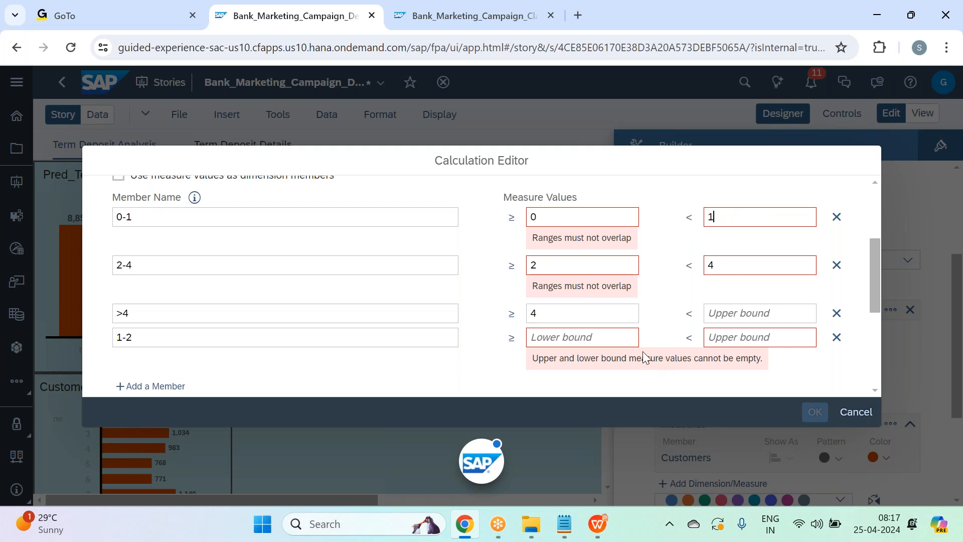
Set the 1-2 member's measure values to a lower bound of 1 and an upper bound of 2
click(610, 339)
text(1)
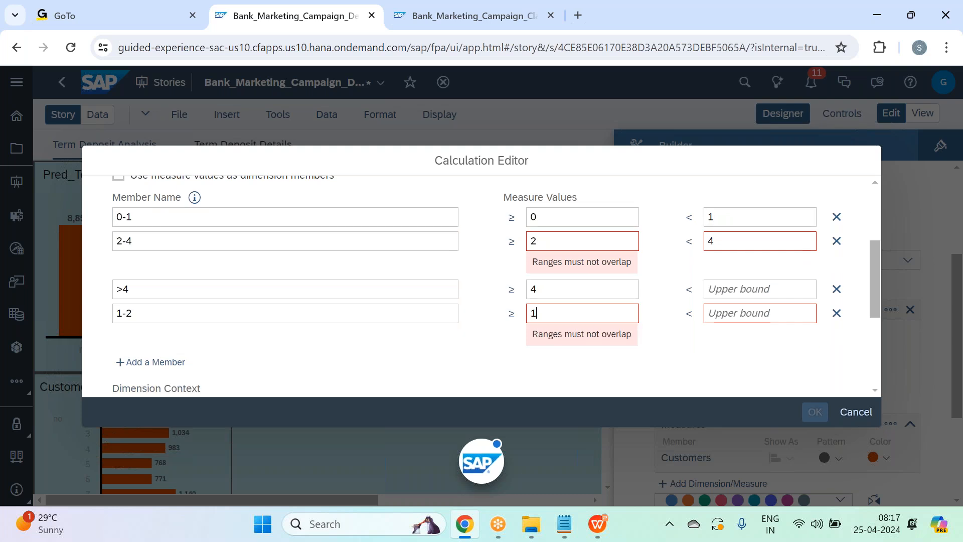
click(753, 313)
text(2)
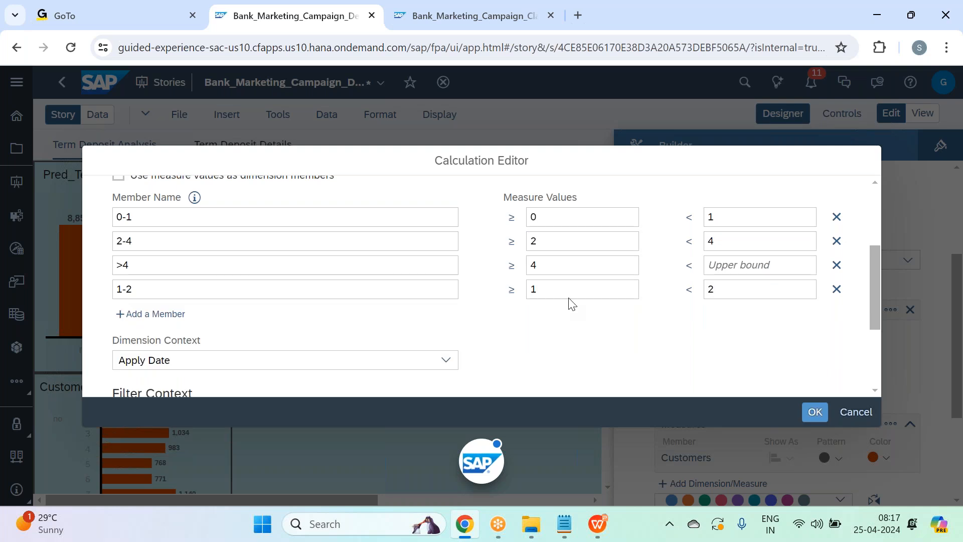
Rename the >4 member as 4-5 and set its upper bound to 5
click(238, 257)
key(BackSpace)
key(BackSpace)
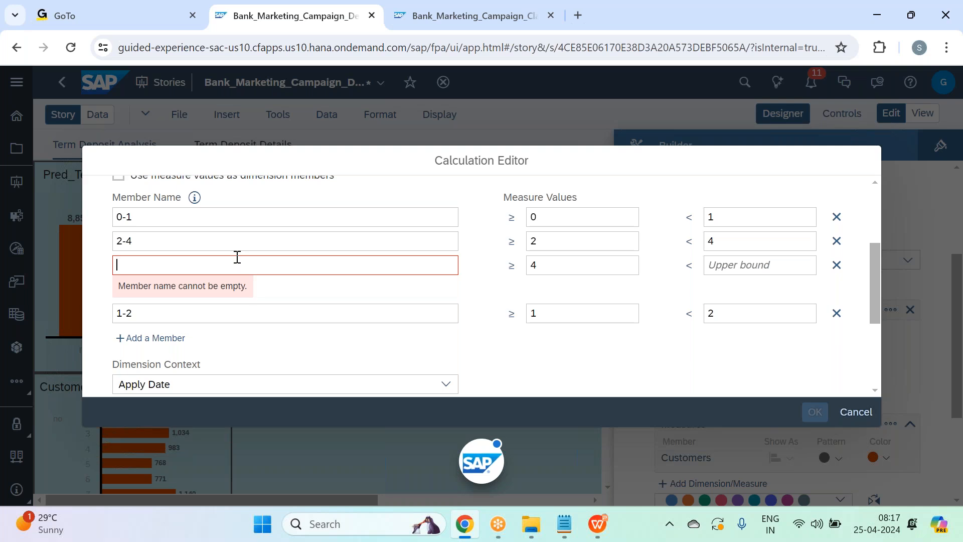
text(4-5)
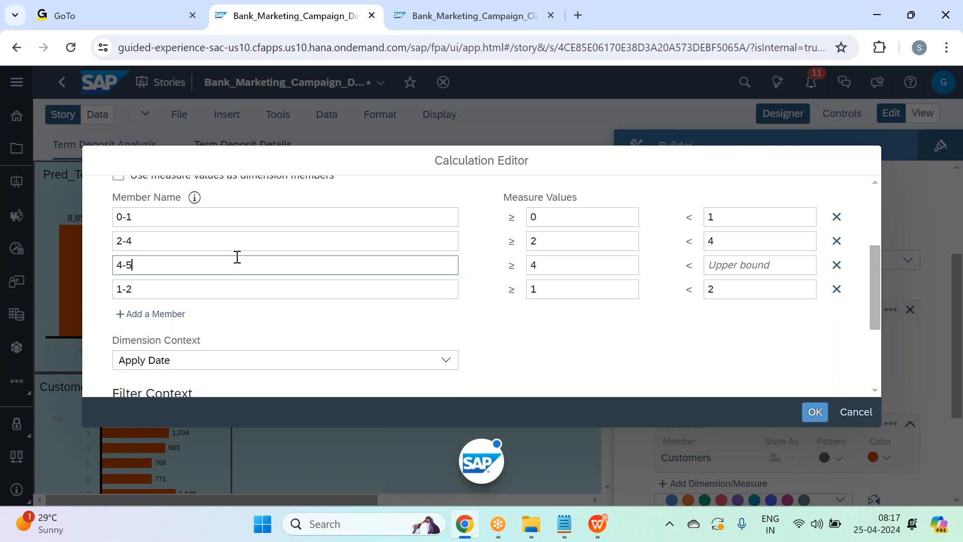
click(778, 268)
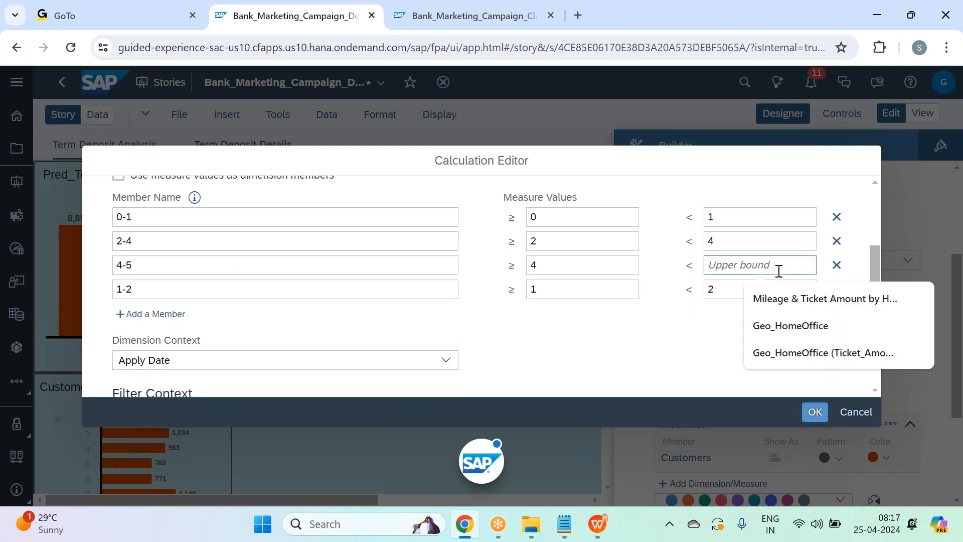
text(5)
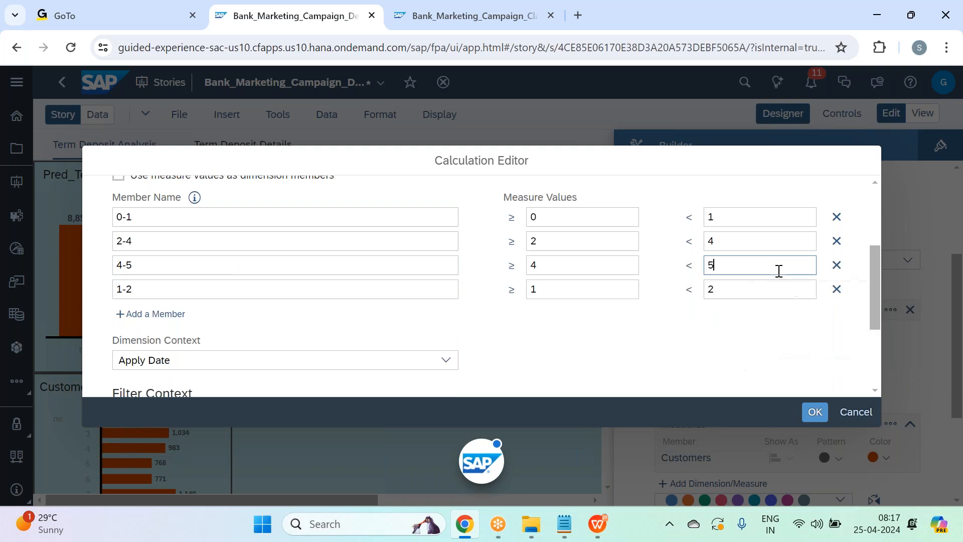
Add a member named >5 with a lower bound of 5 and no upper bound
click(161, 314)
click(225, 310)
text(>5)
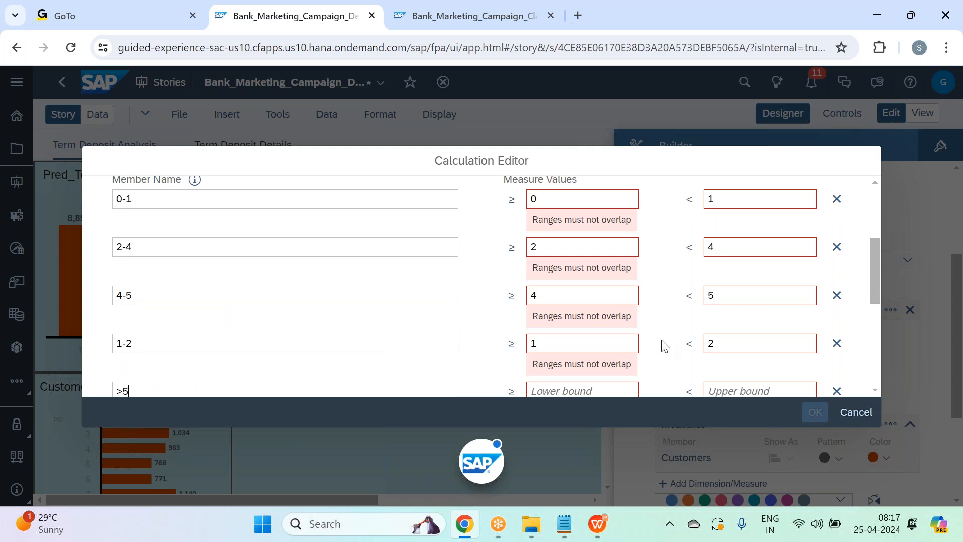
scroll(662, 344, down, 3)
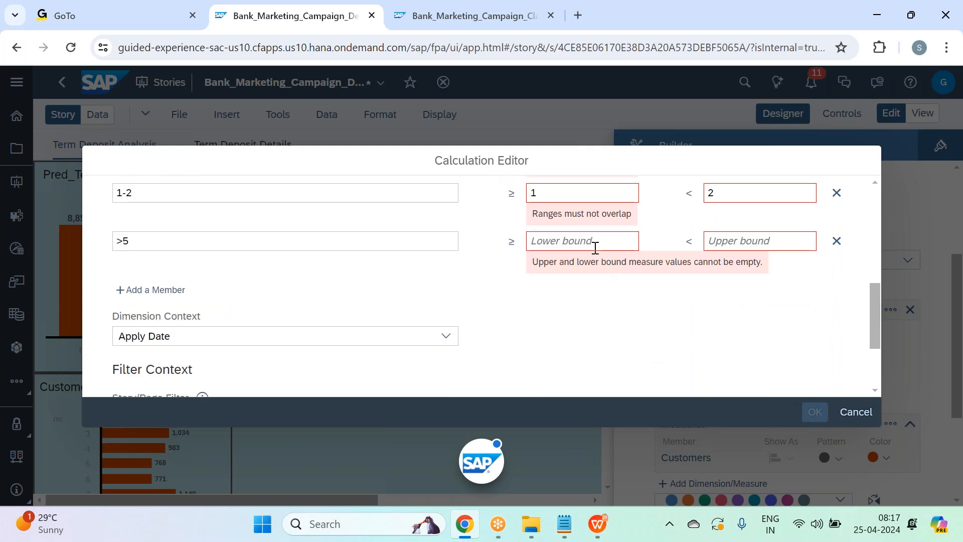
scroll(595, 248, down, 2)
scroll(522, 307, up, 5)
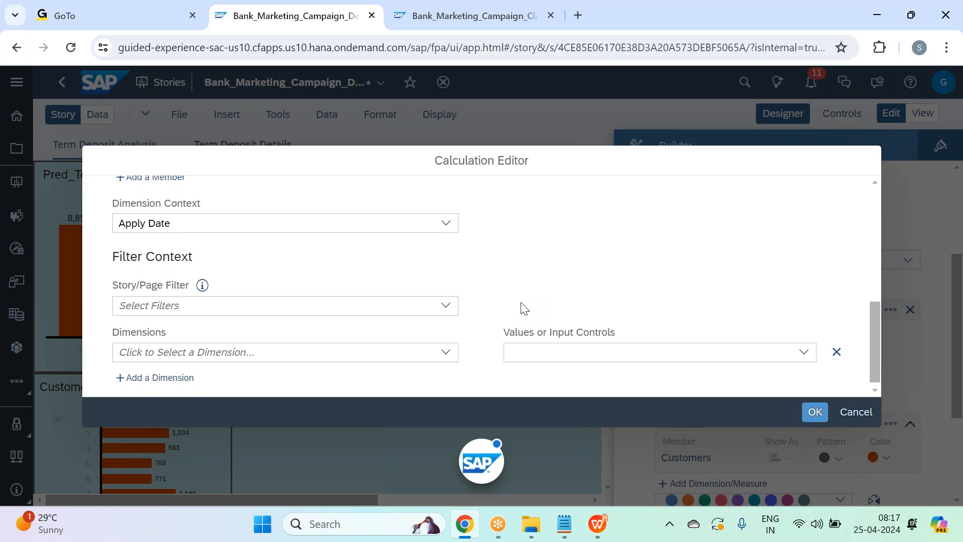
scroll(522, 307, down, 3)
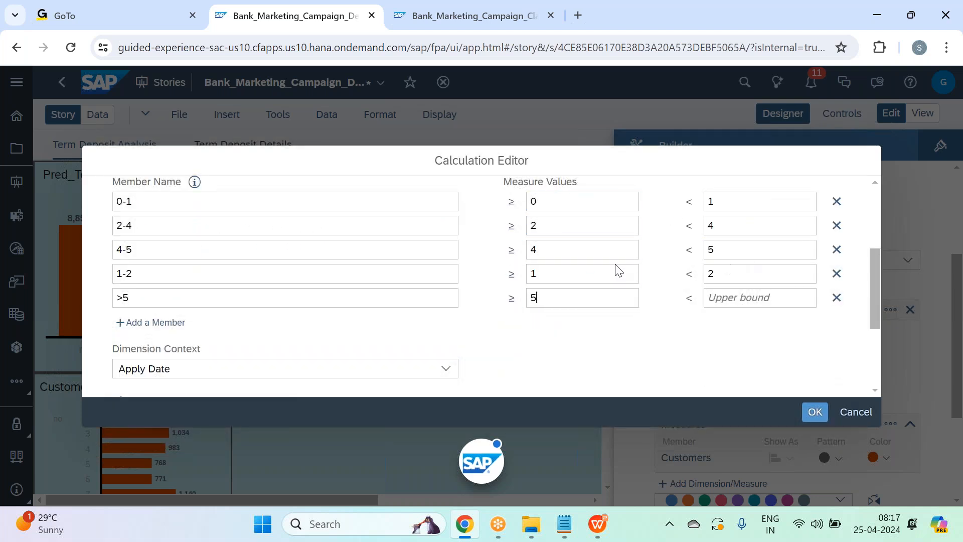
Add Key to the dimension context alongside Apply Date and accept the measure-based Euribor dimension
scroll(567, 351, down, 3)
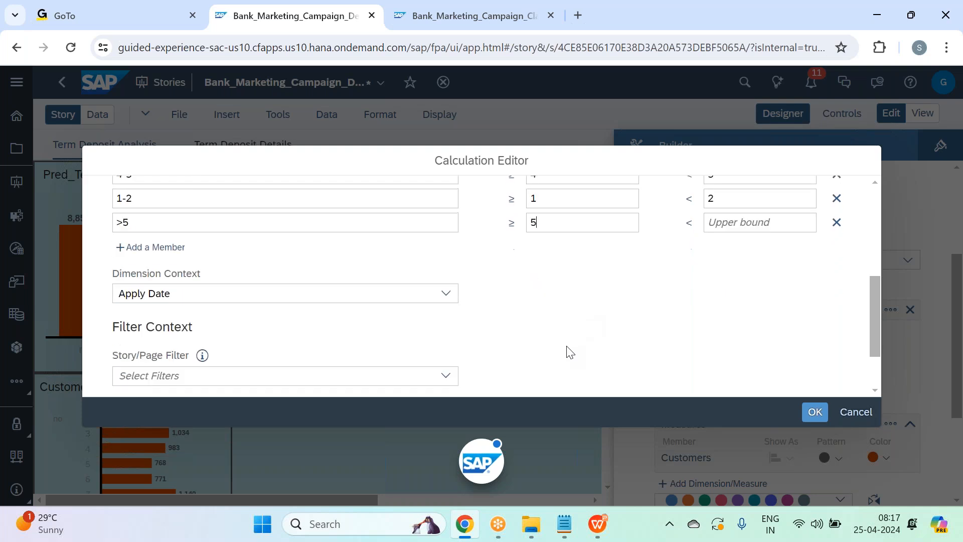
click(446, 219)
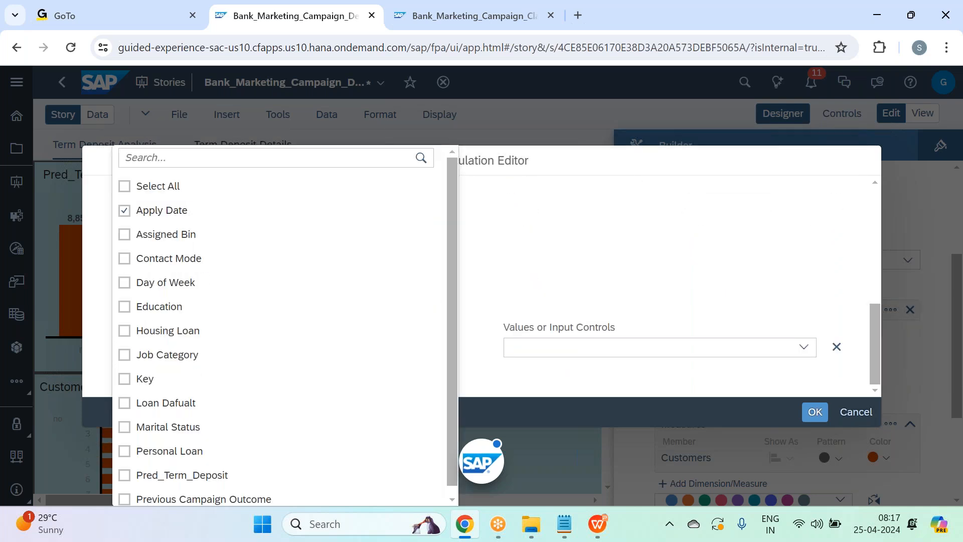
click(180, 381)
click(458, 303)
scroll(536, 273, up, 5)
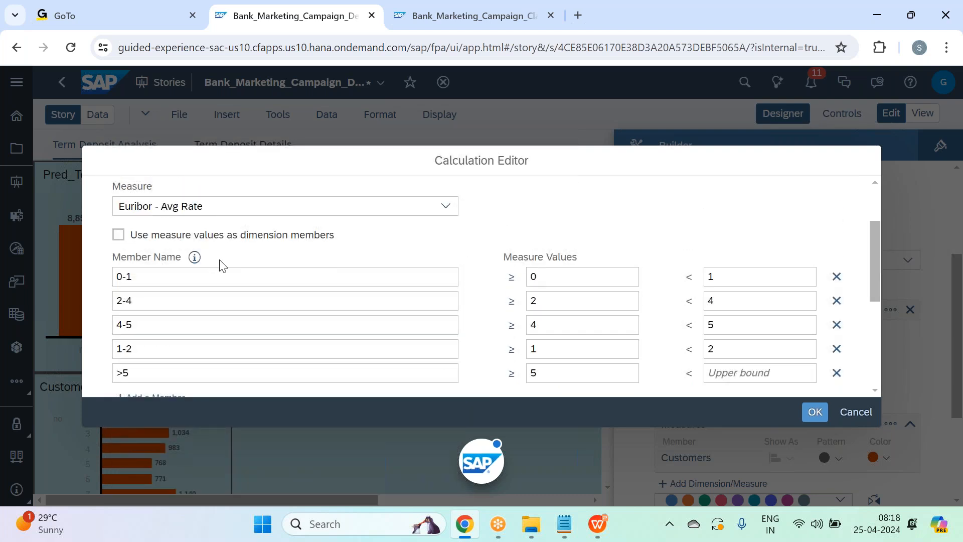
click(618, 274)
scroll(619, 271, down, 2)
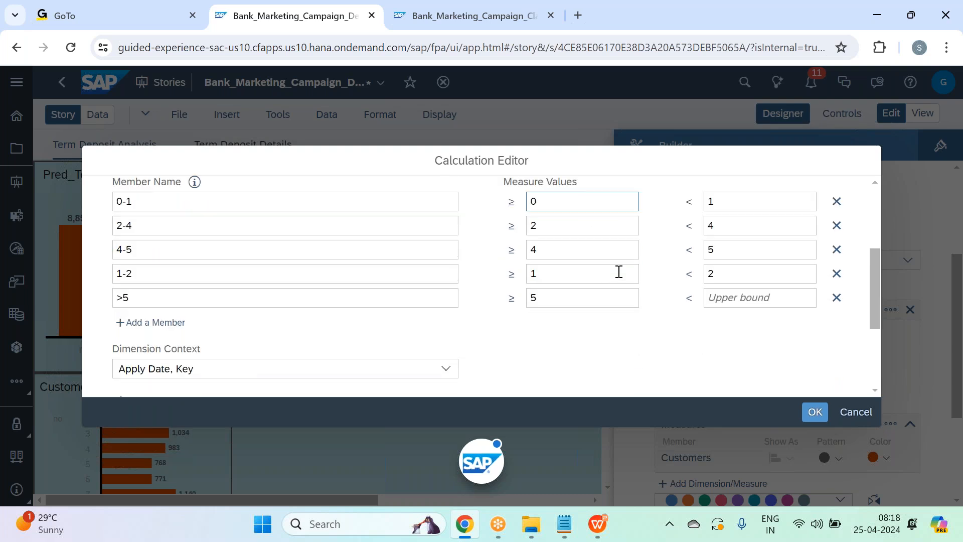
scroll(668, 377, down, 3)
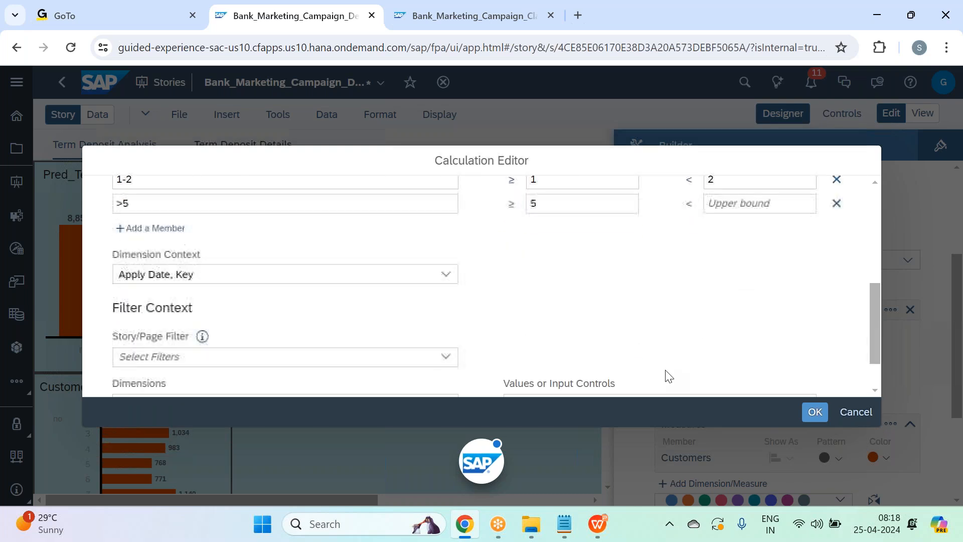
scroll(669, 376, down, 1)
click(808, 414)
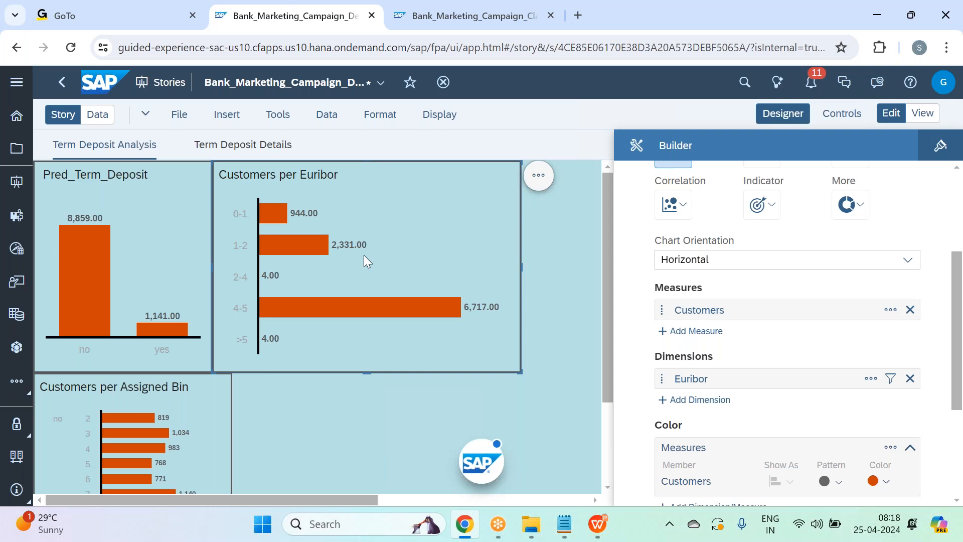
Examine the customer counts of the individual Euribor ranges in the Customers per Euribor chart
mouse_move(271, 217)
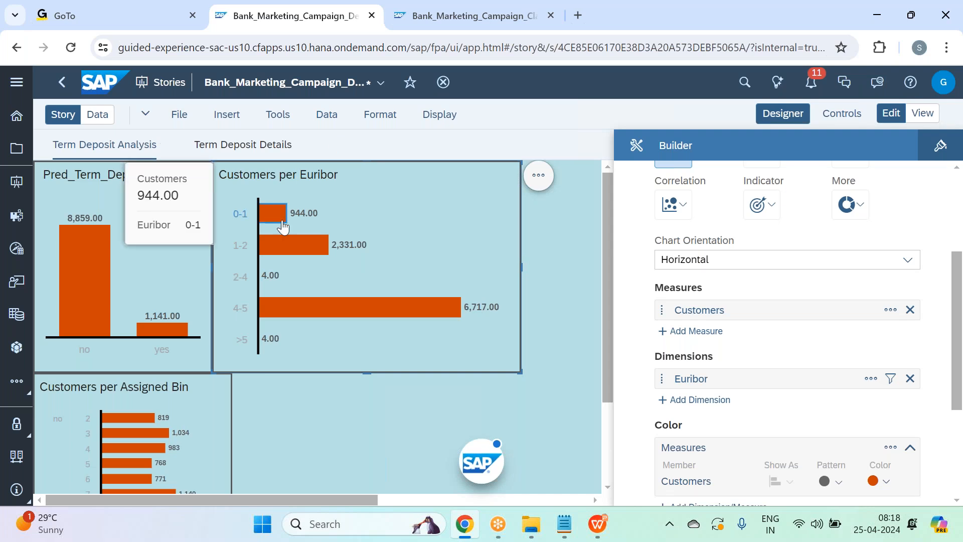
mouse_move(305, 250)
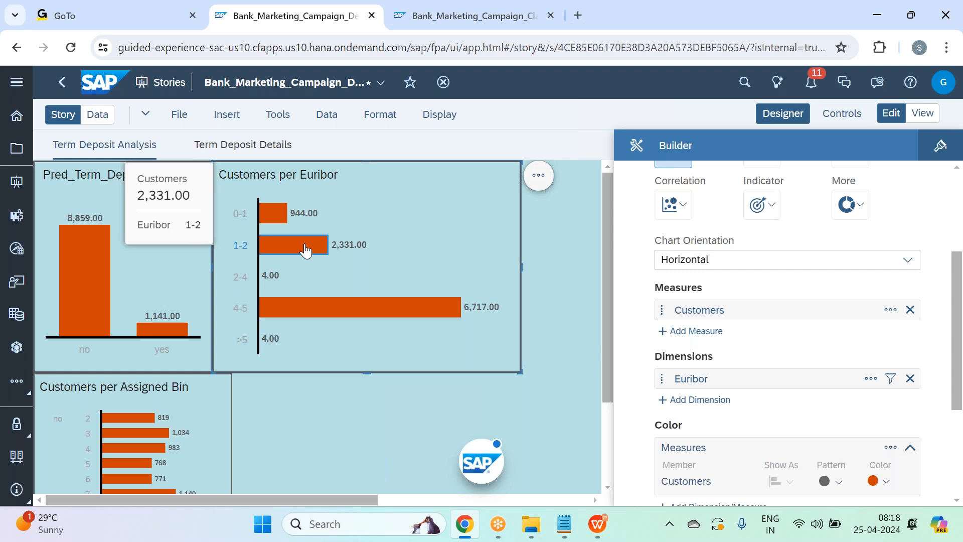
mouse_move(273, 280)
mouse_move(295, 314)
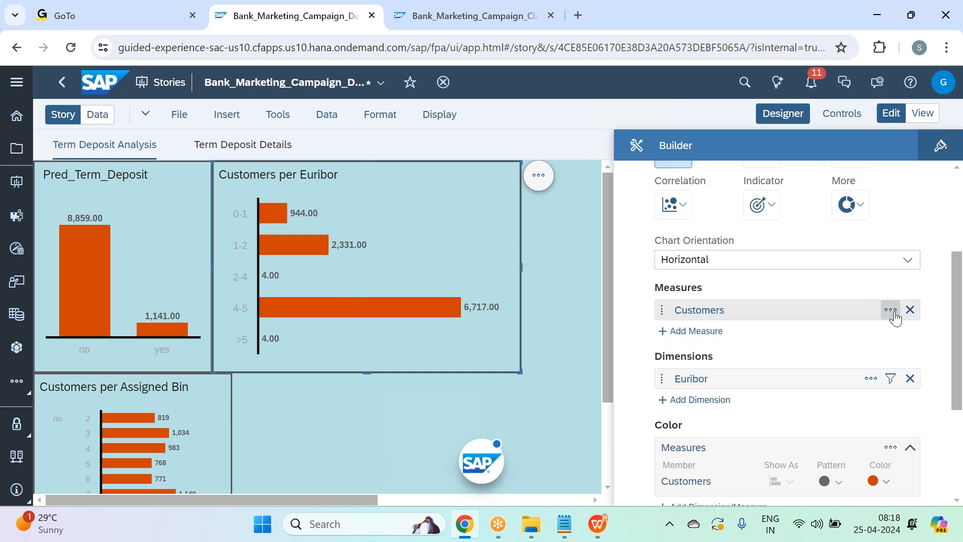
Create a new calculation for the Euribor chart as a Restricted Measure named Positive Customer
click(695, 335)
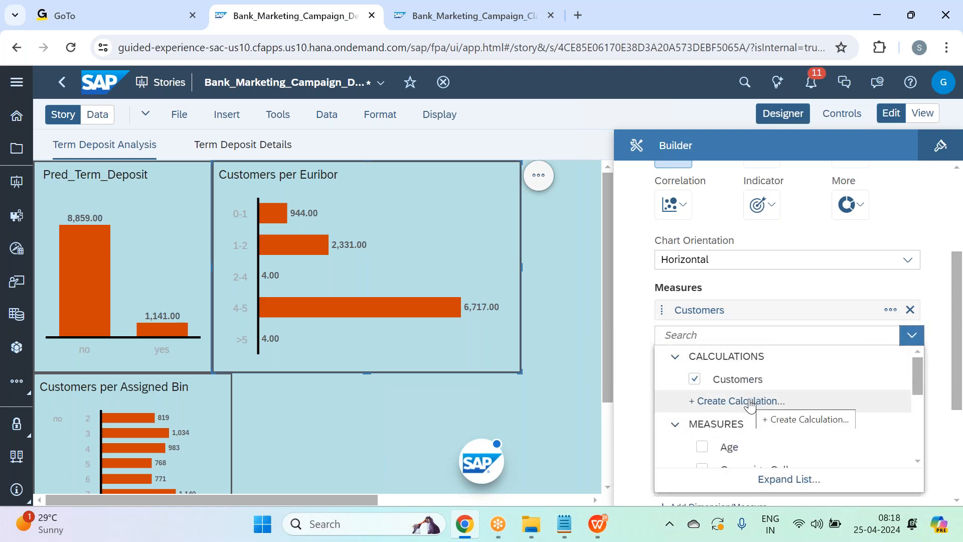
click(750, 401)
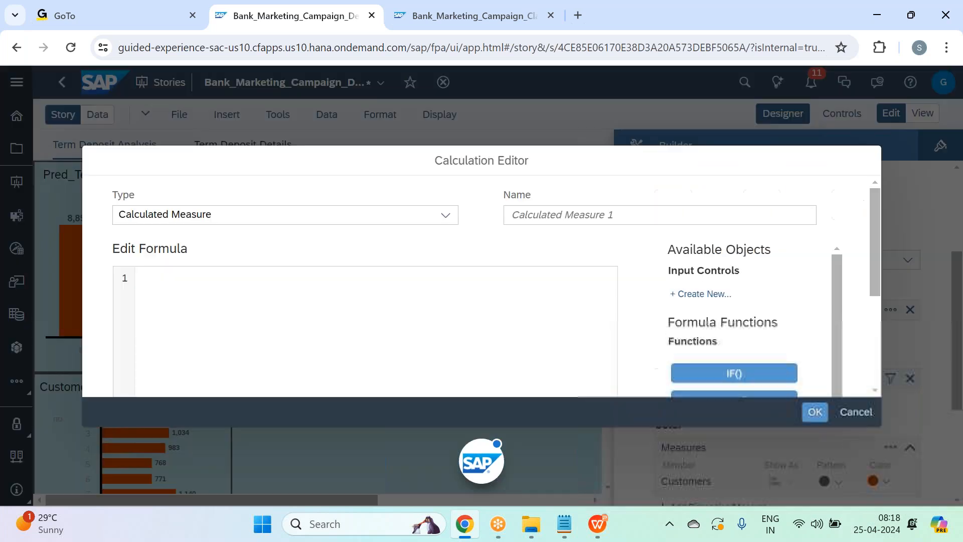
click(446, 215)
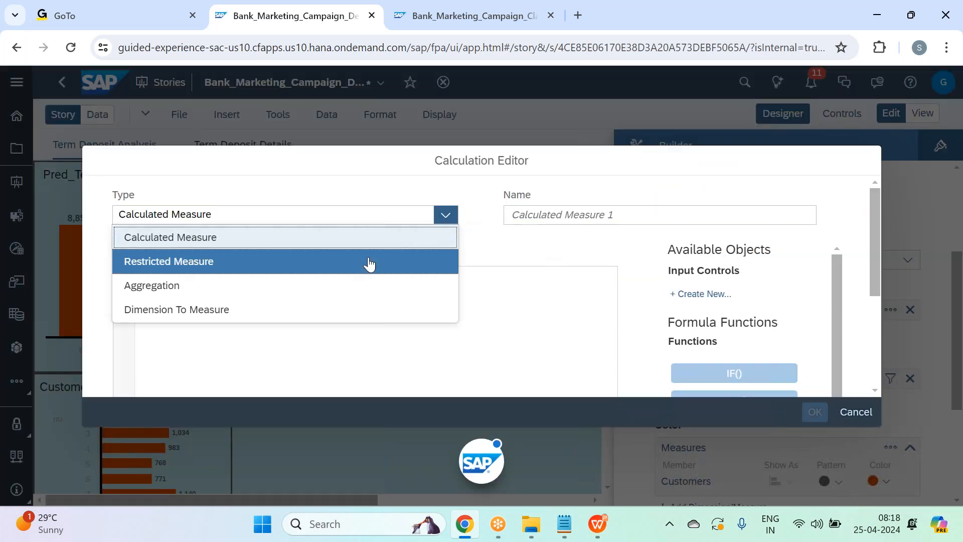
click(369, 261)
click(596, 216)
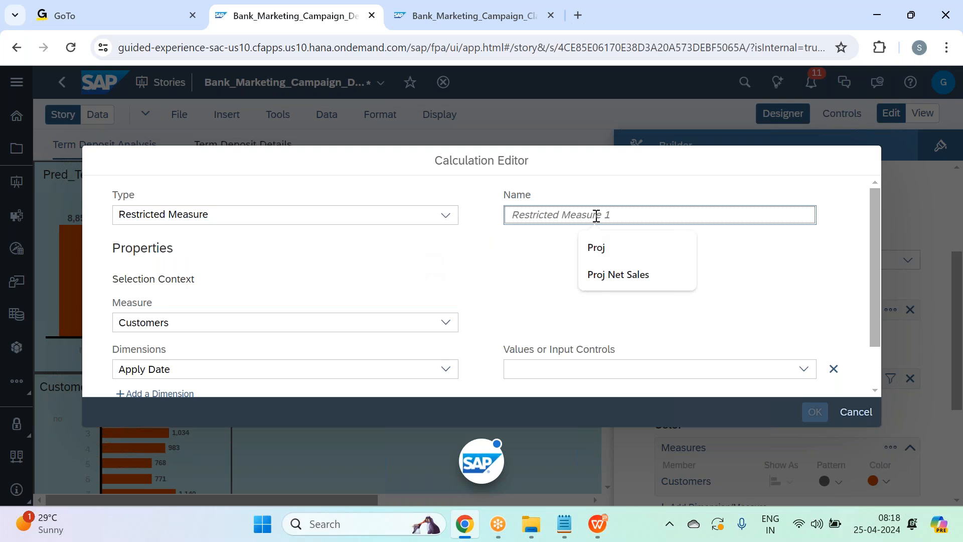
text(Cust)
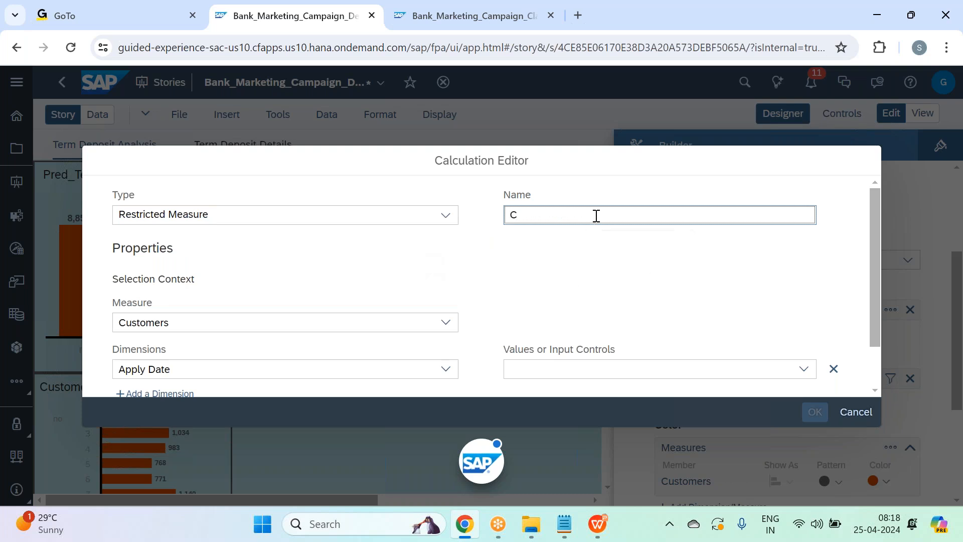
key(BackSpace)
key(BackSpace)
key(BackSpace)
key(BackSpace)
text(Positive Customer)
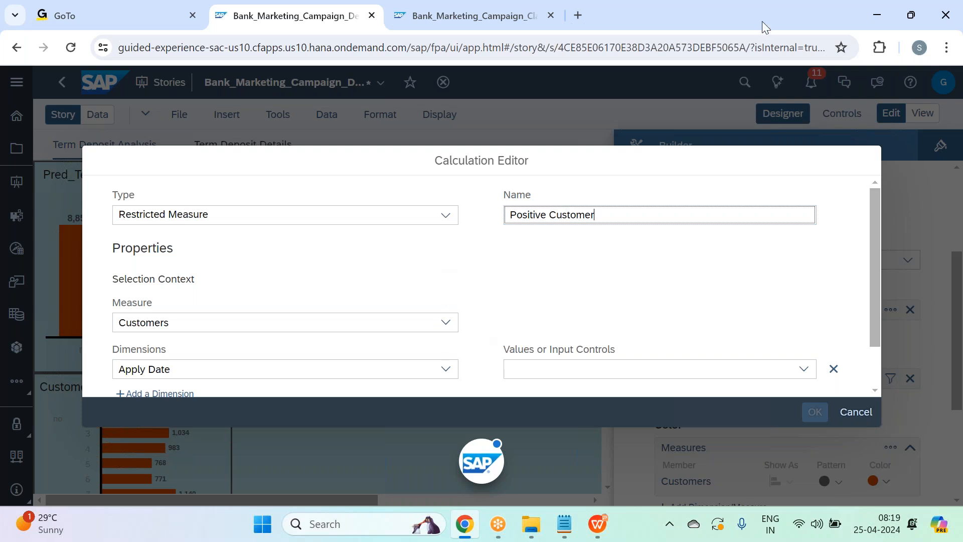
Restrict the Customers measure to the Pred_Term_Deposit member yes and accept the calculation
scroll(535, 321, down, 1)
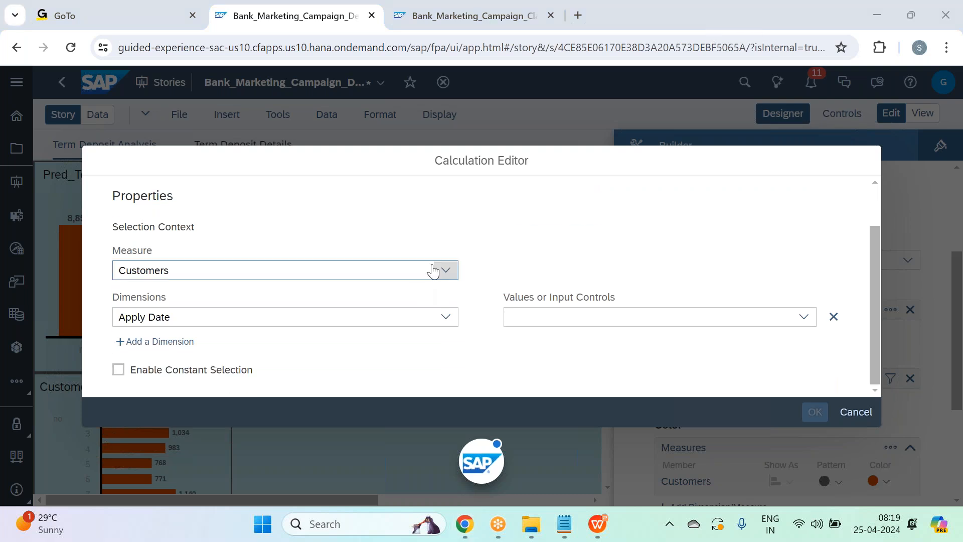
click(446, 317)
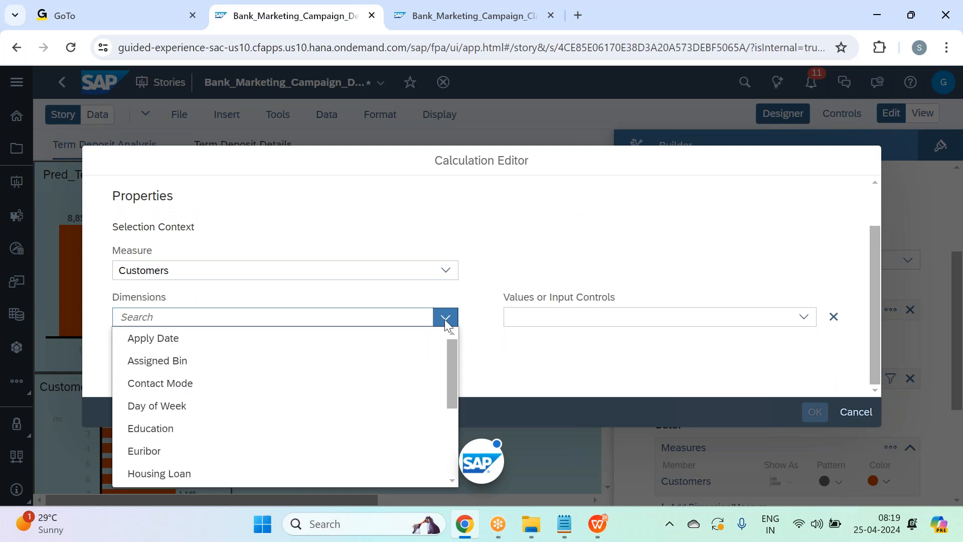
scroll(365, 396, down, 3)
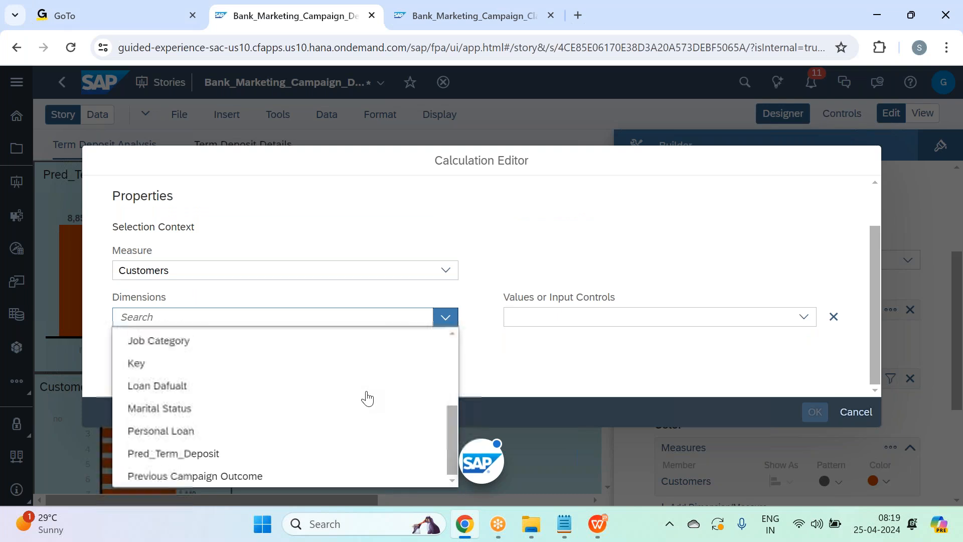
click(333, 458)
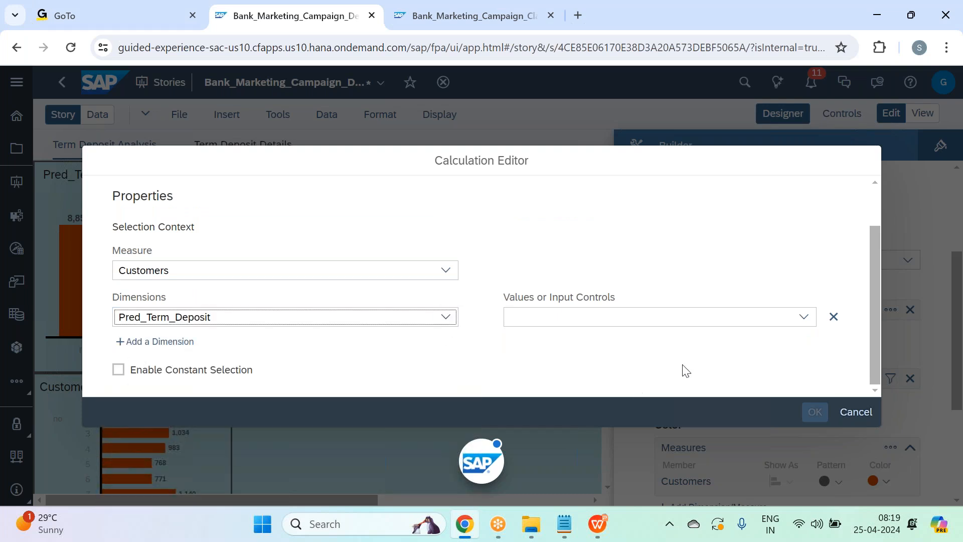
click(807, 316)
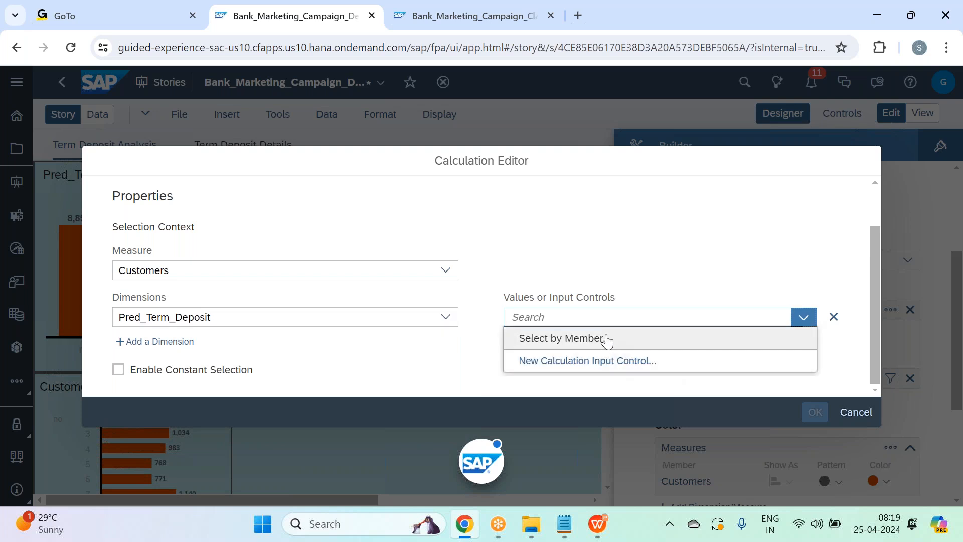
click(606, 340)
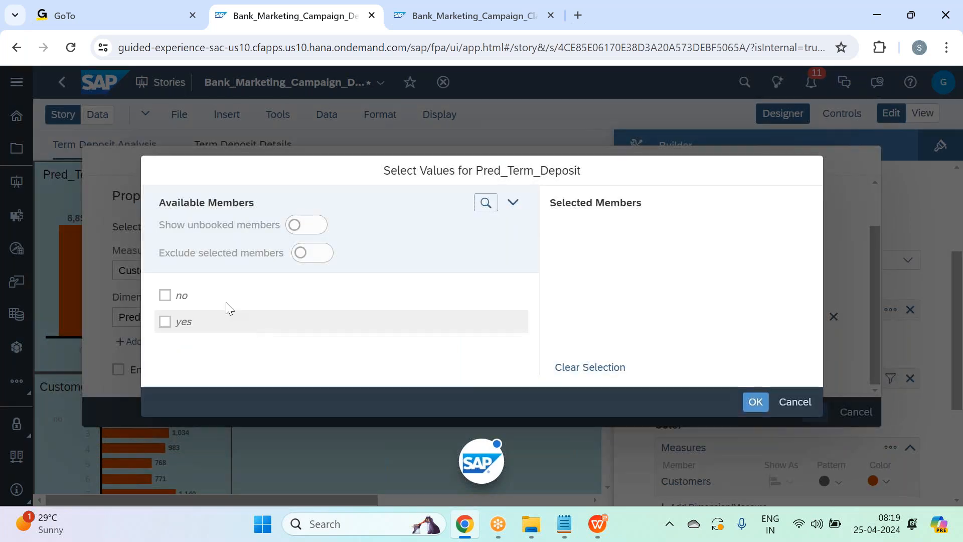
click(209, 324)
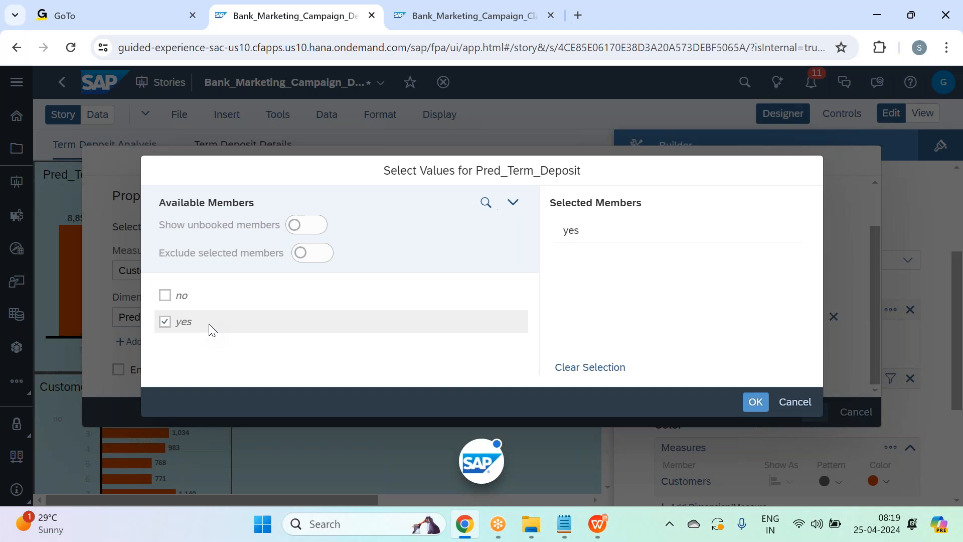
click(755, 402)
click(815, 412)
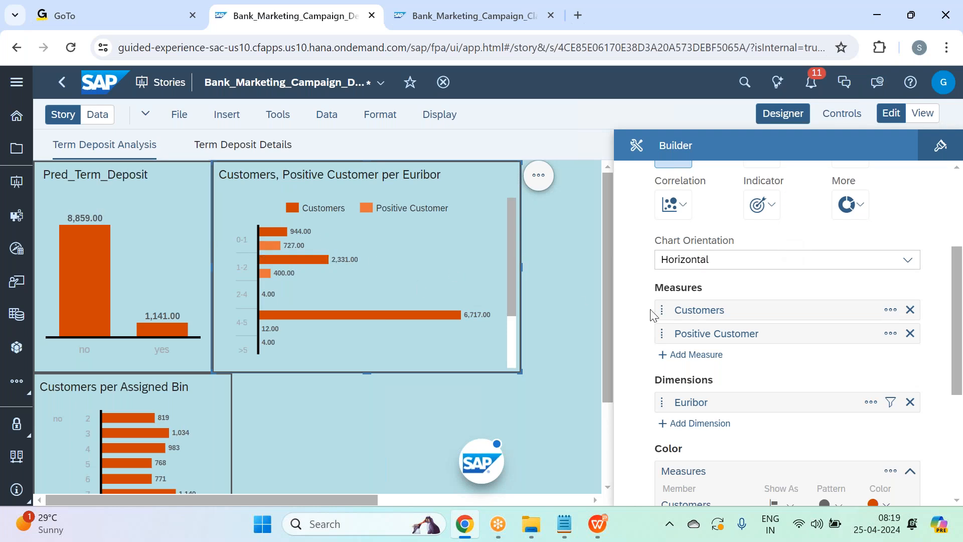
Create another calculation for the chart as a Calculated Measure named Term Deposit %
click(708, 358)
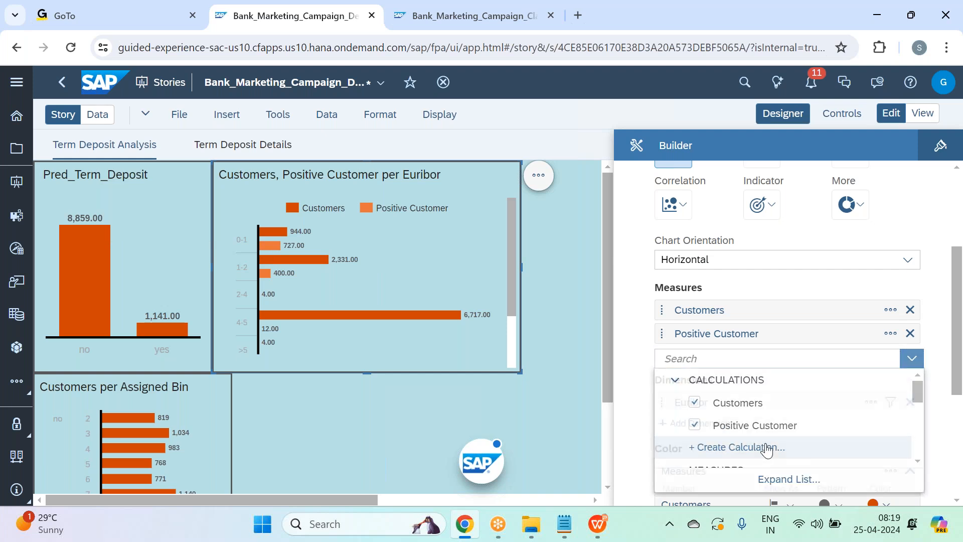
click(767, 447)
click(533, 221)
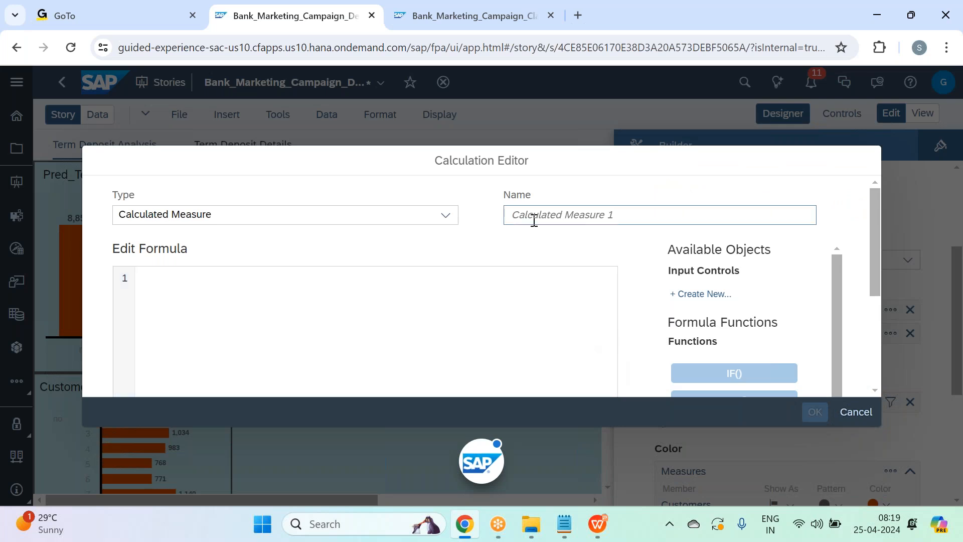
text(Term Depos)
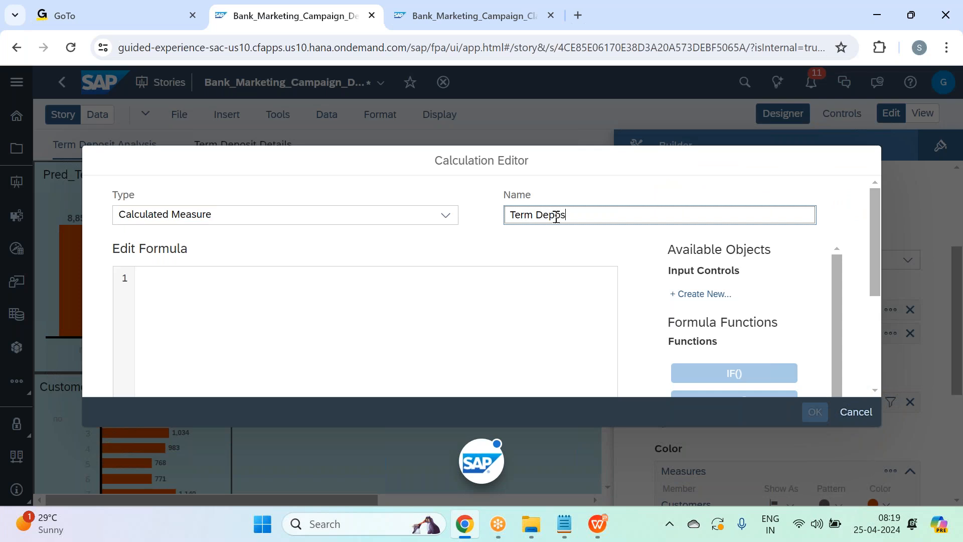
text(it %)
key(Tab)
Enter the formula ([#Positive Customer] / [#Customers]) * 100 for the calculated measure and accept it
click(516, 307)
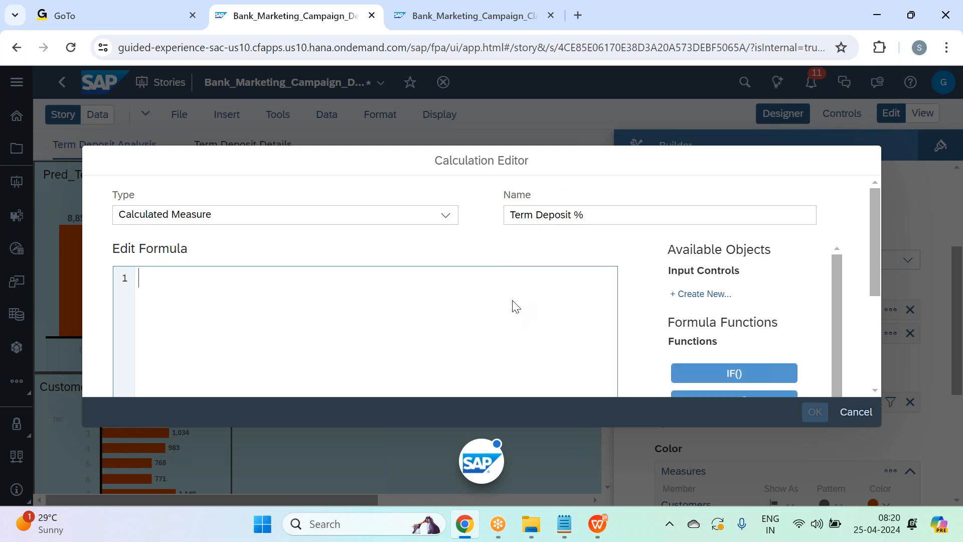
text(( po)
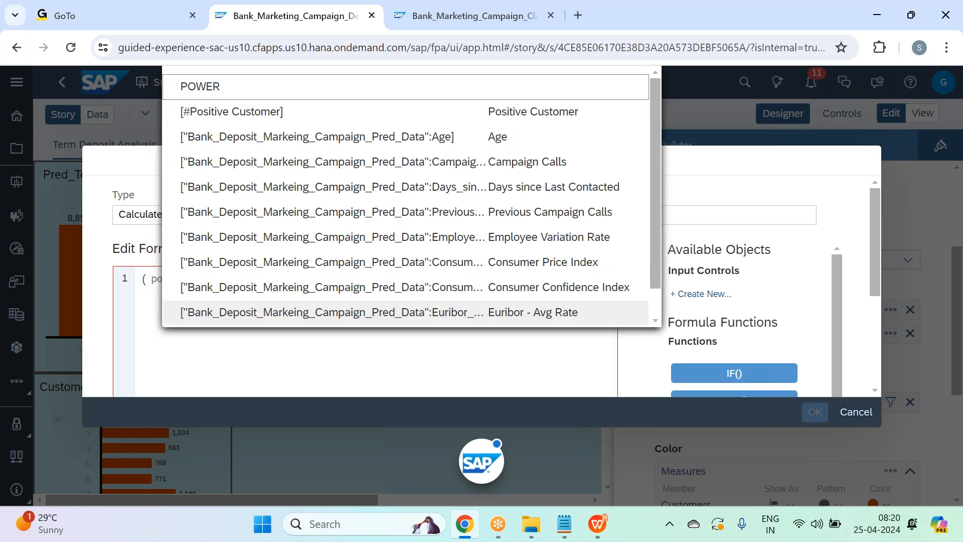
scroll(401, 301, down, 1)
click(409, 96)
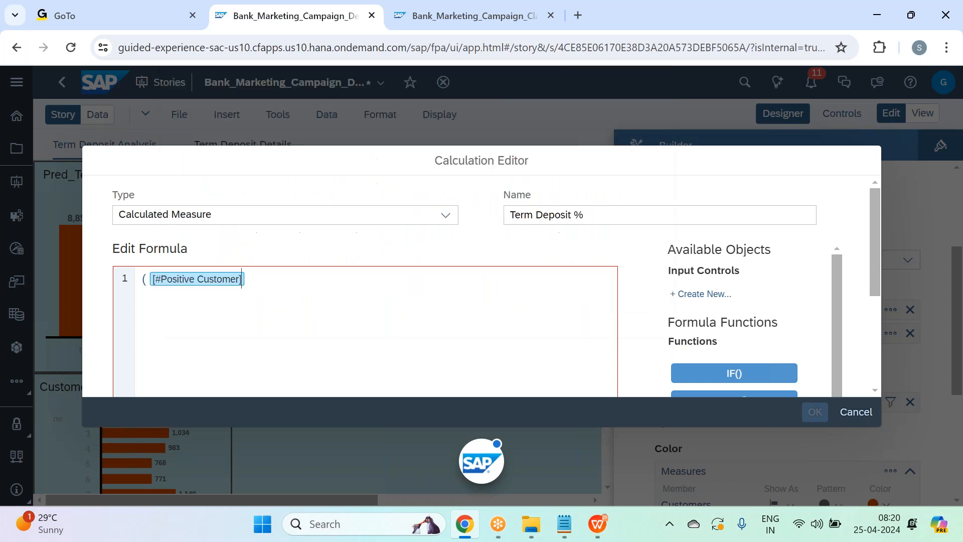
text(/ cus)
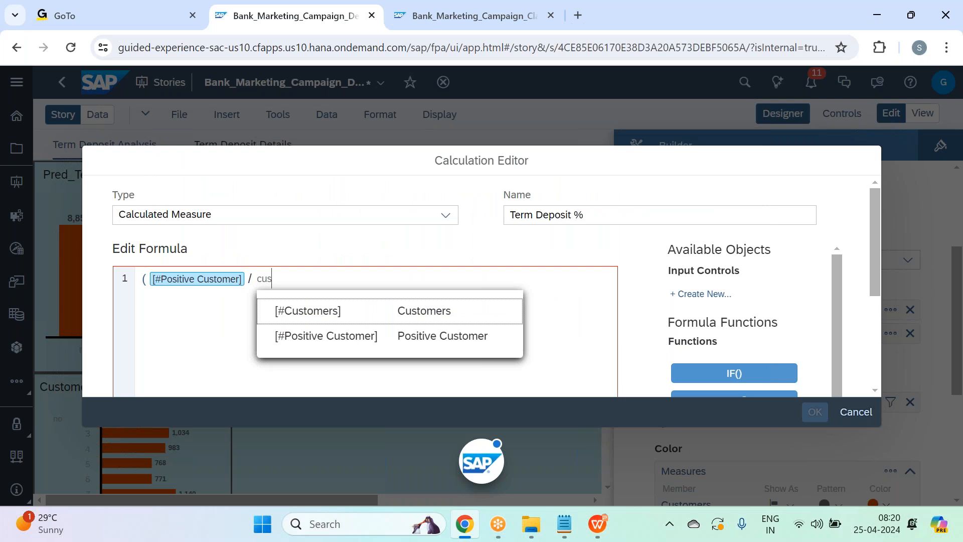
click(428, 311)
text())
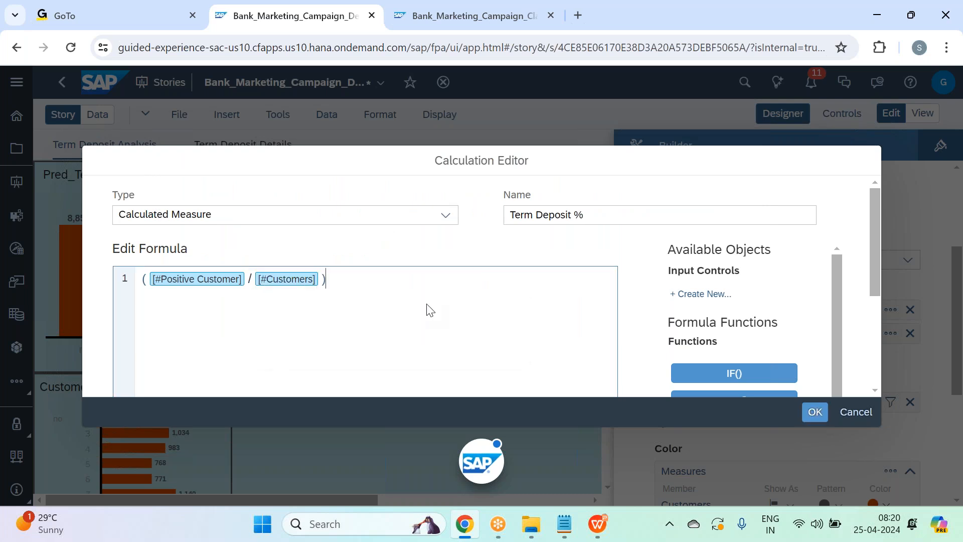
text( * 100)
click(815, 412)
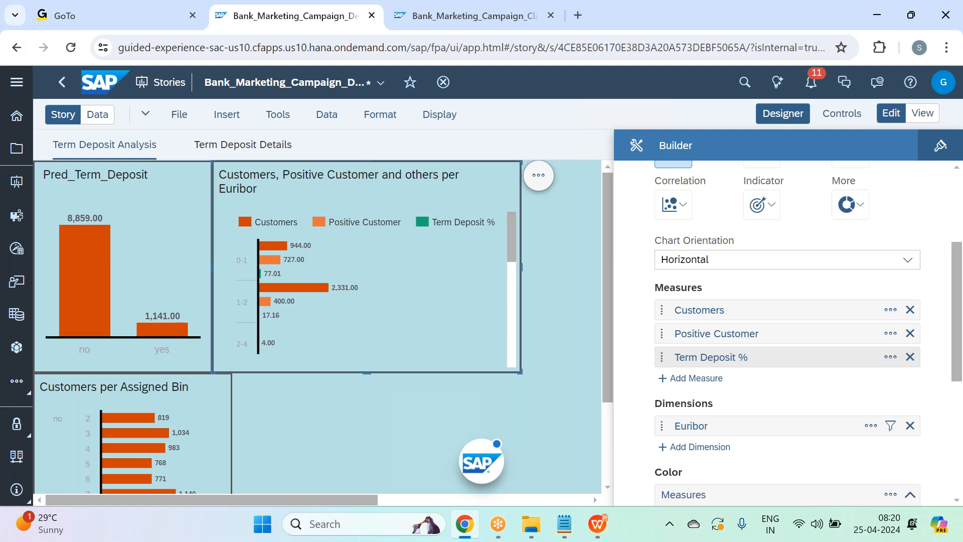
Remove the Positive Customer measure from the Euribor chart and change the chart type to Combination Column & Line
click(910, 334)
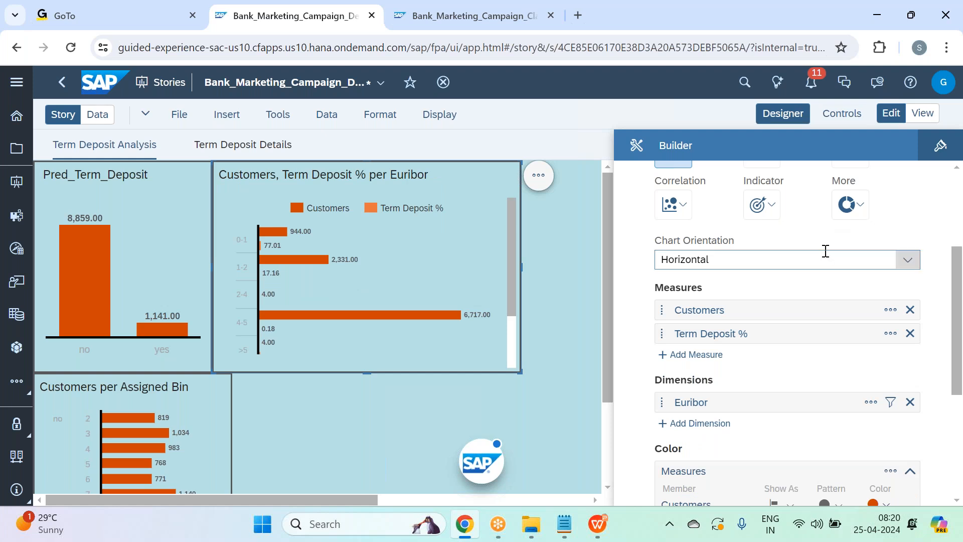
scroll(826, 252, up, 3)
click(688, 301)
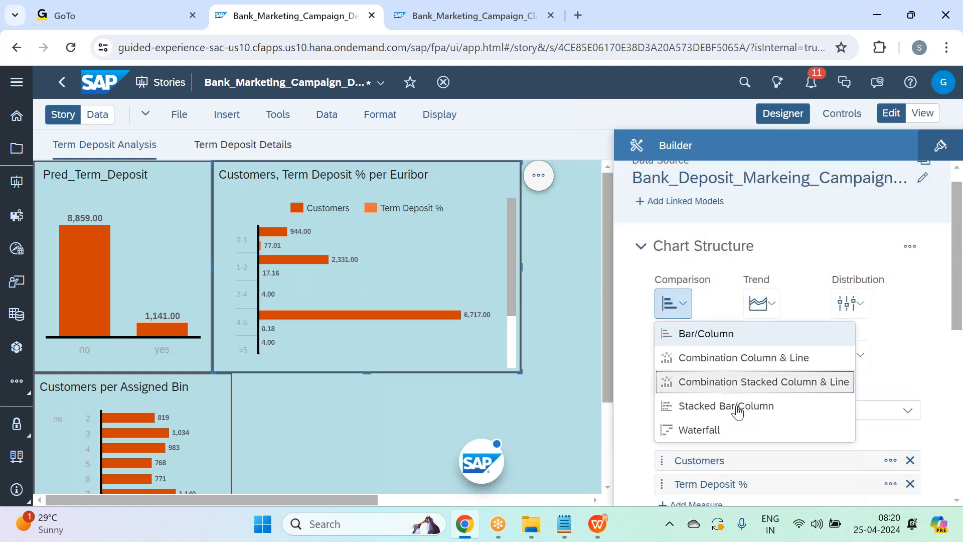
click(758, 358)
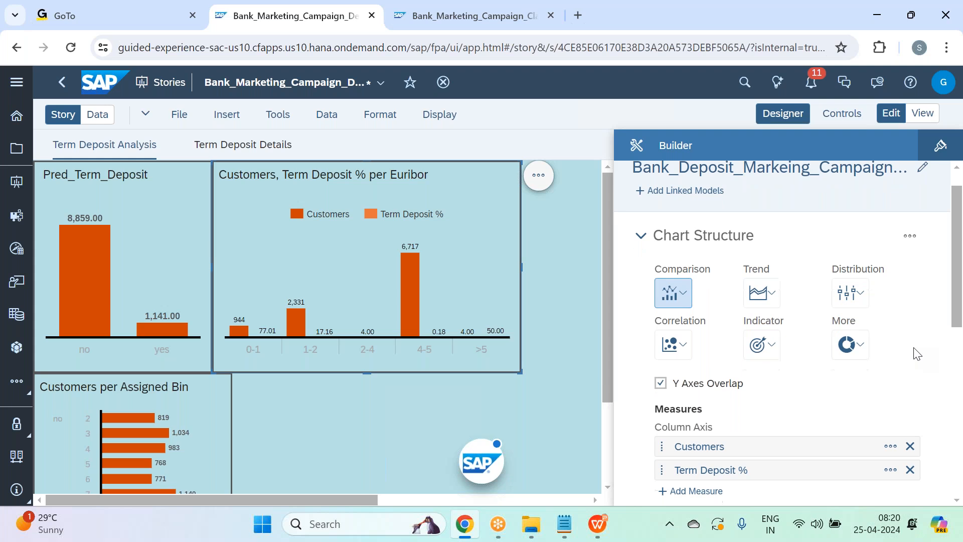
Move the Customers measure from the column axis to the line axis and turn off Y Axes Overlap
scroll(863, 351, down, 3)
drag(744, 310, 744, 396)
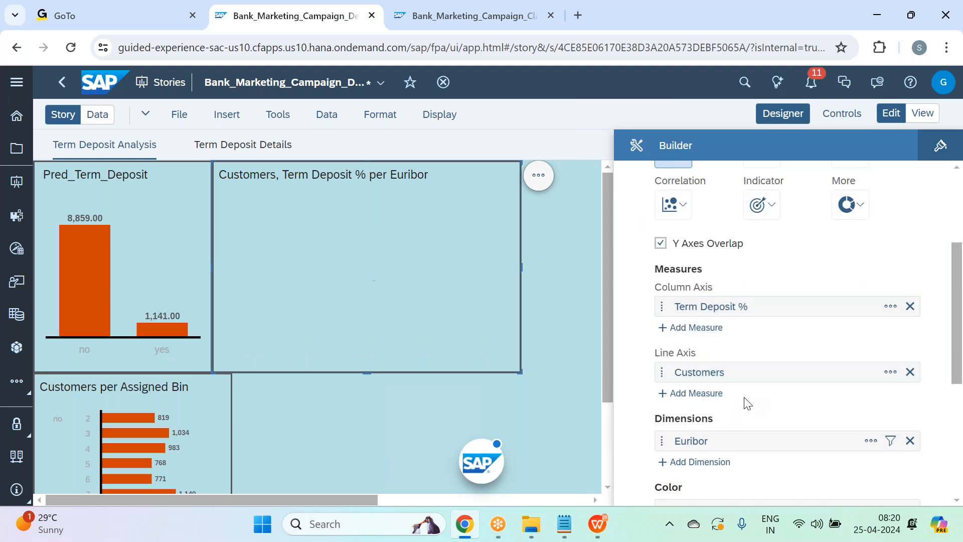
click(710, 250)
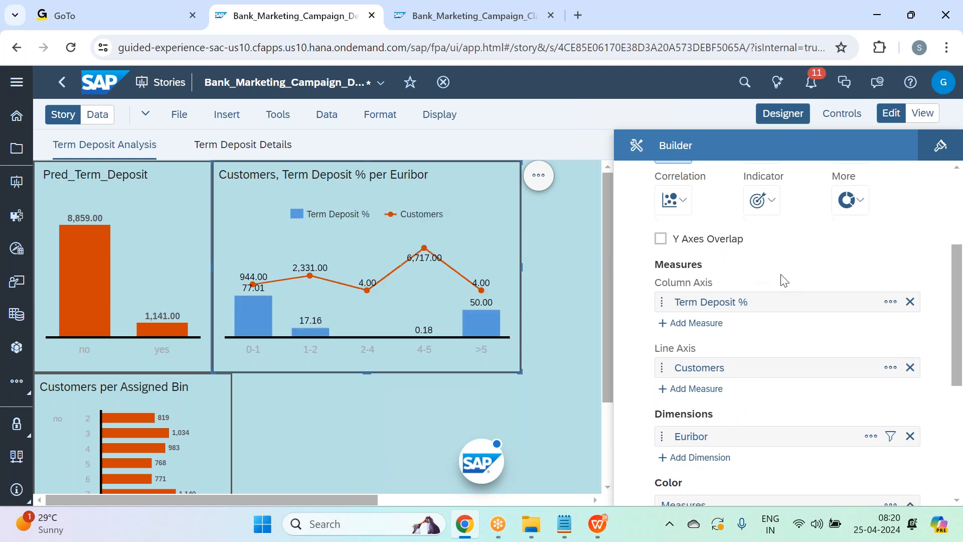
Set the color of the Term Deposit % measure to green
scroll(782, 279, down, 5)
click(881, 317)
click(871, 82)
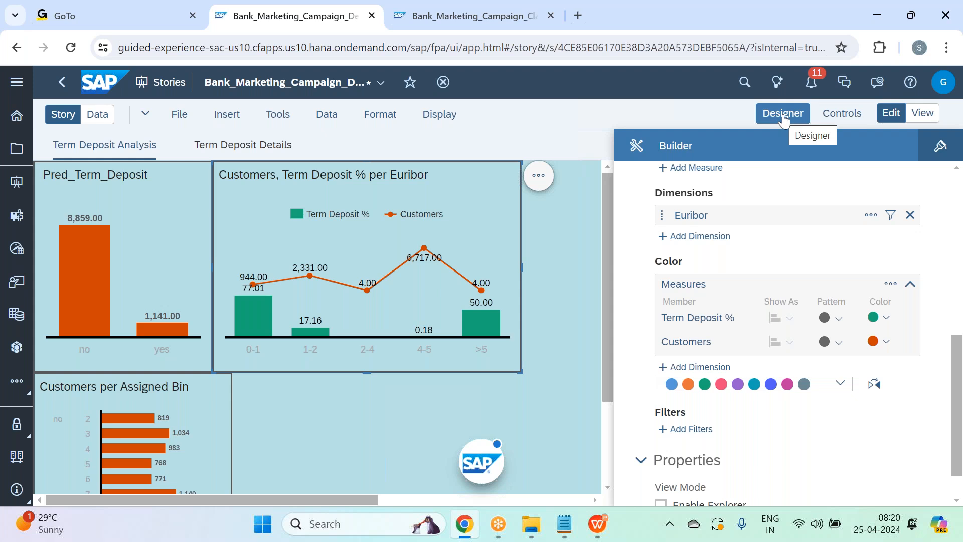
Examine the Term Deposit % values of the Euribor ranges in the combination chart
mouse_move(261, 313)
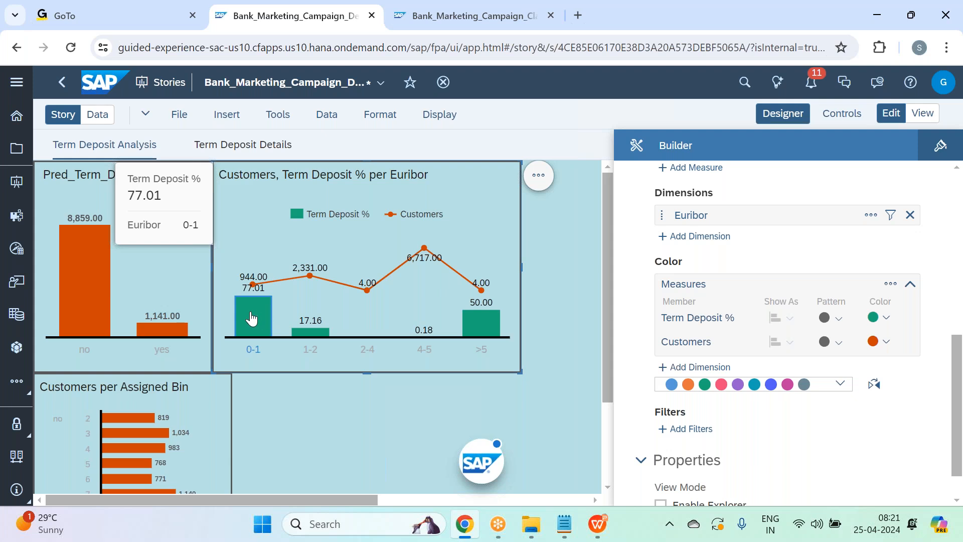
mouse_move(314, 335)
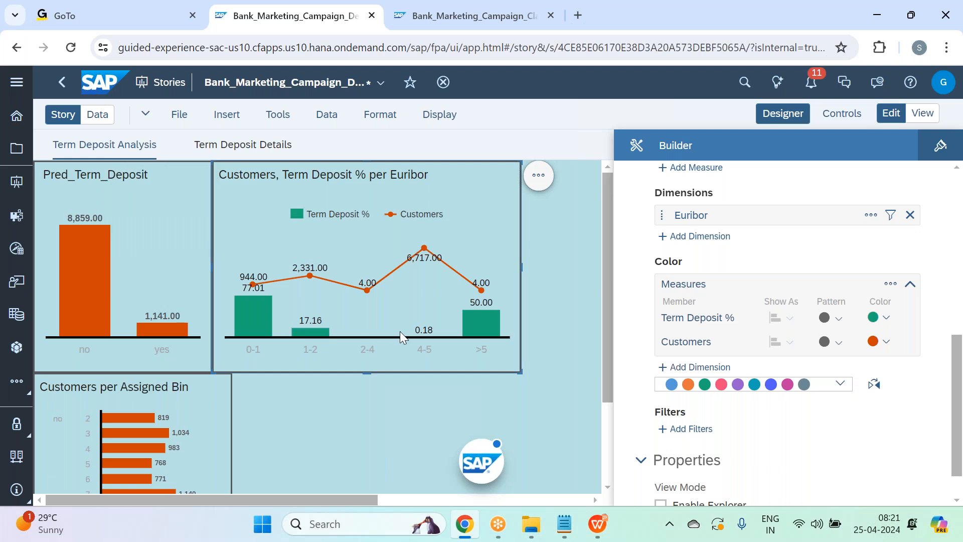
mouse_move(485, 327)
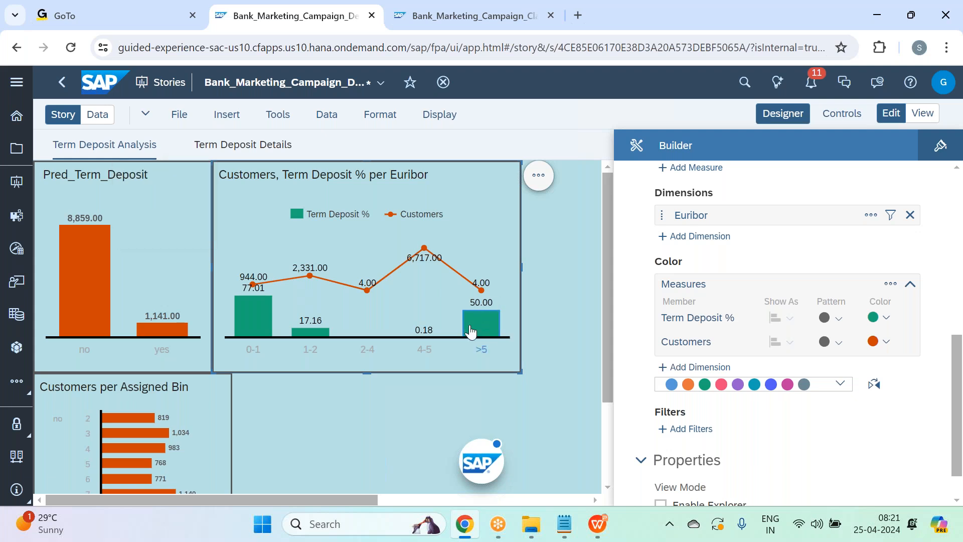
Open the Euribor dimension's calculation for editing and delete its >5 member
mouse_move(425, 334)
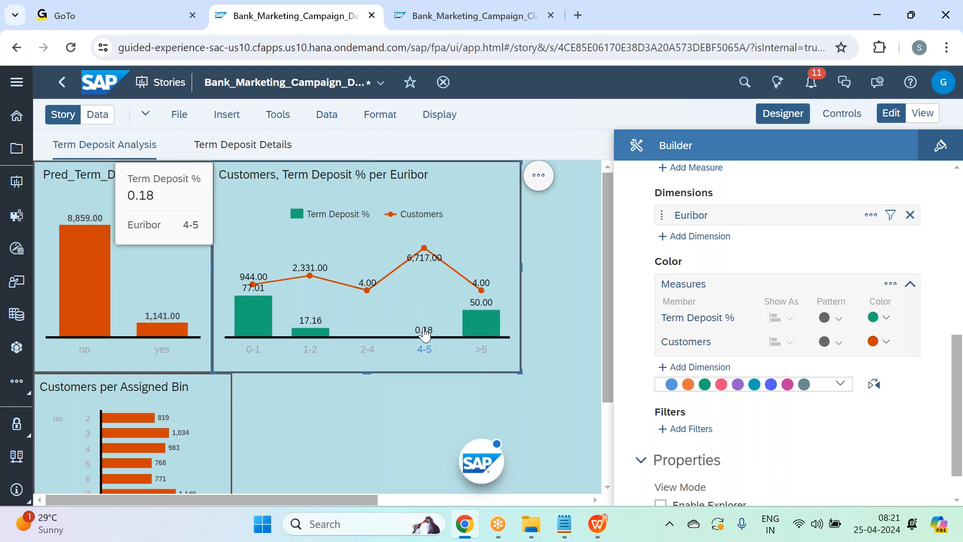
mouse_move(424, 248)
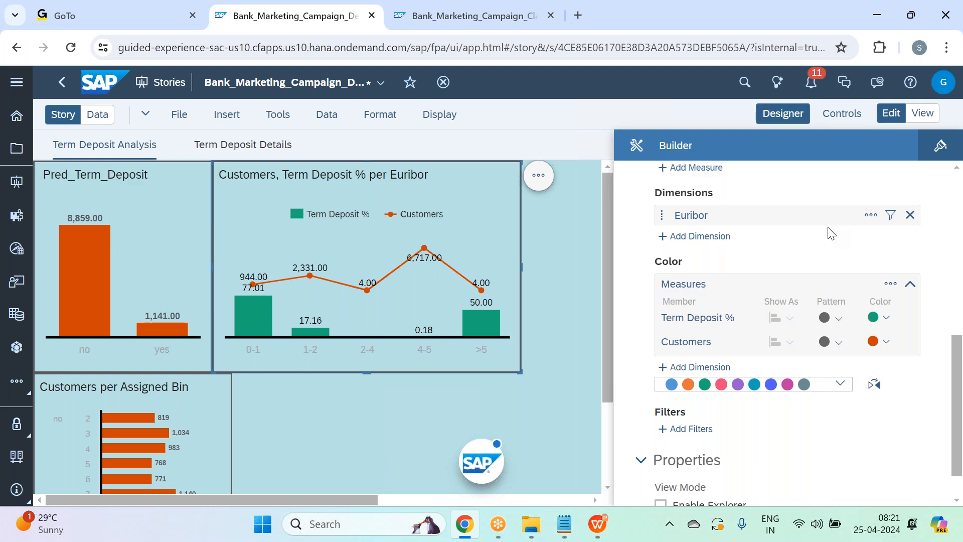
scroll(837, 286, up, 2)
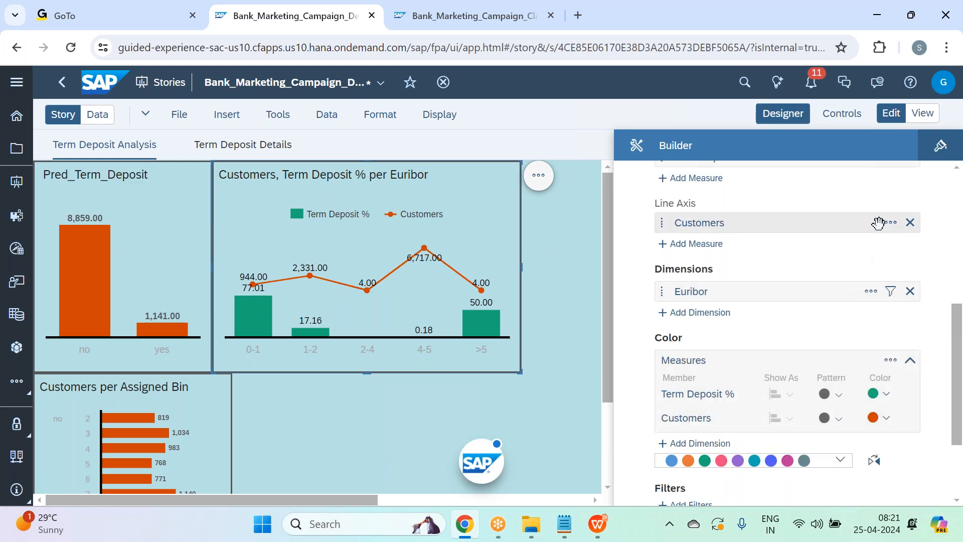
scroll(878, 227, up, 2)
scroll(888, 241, up, 3)
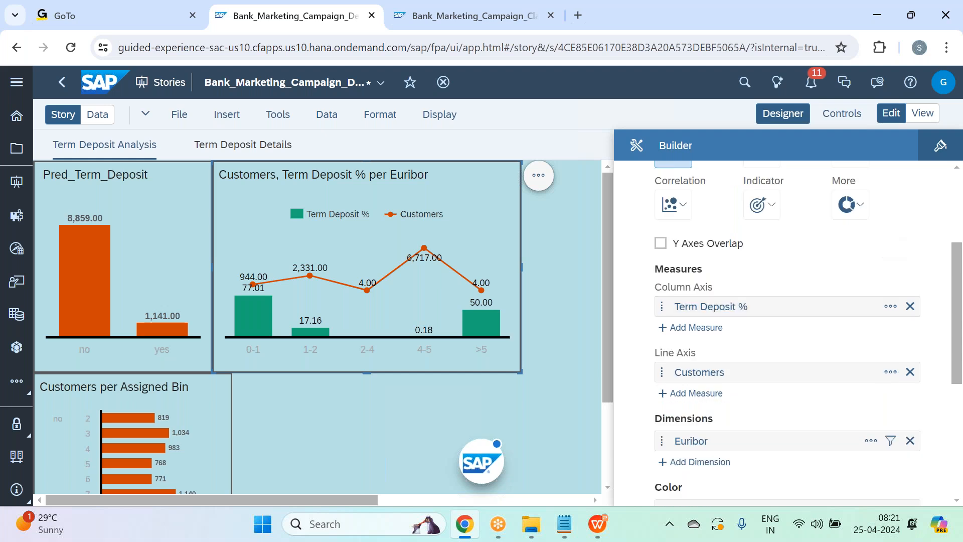
scroll(888, 241, down, 3)
click(871, 365)
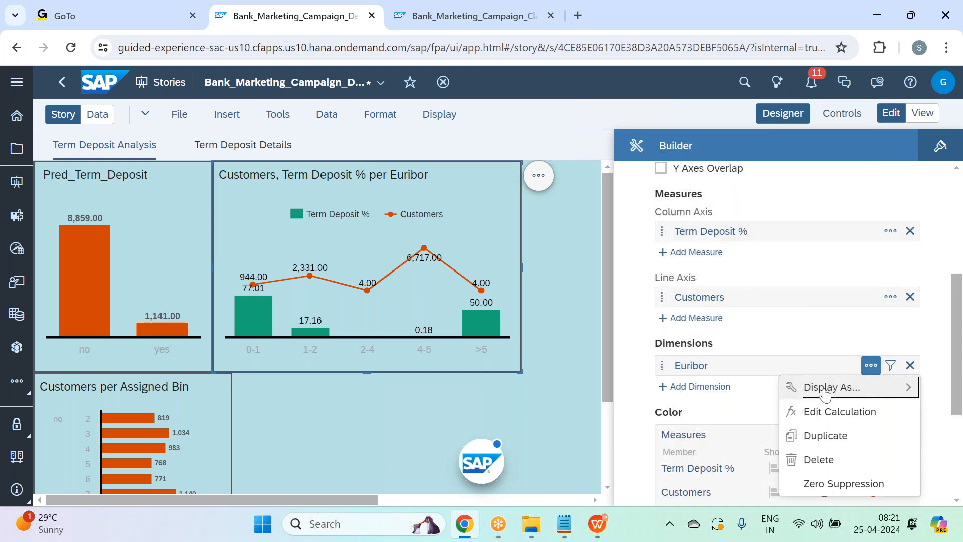
click(818, 412)
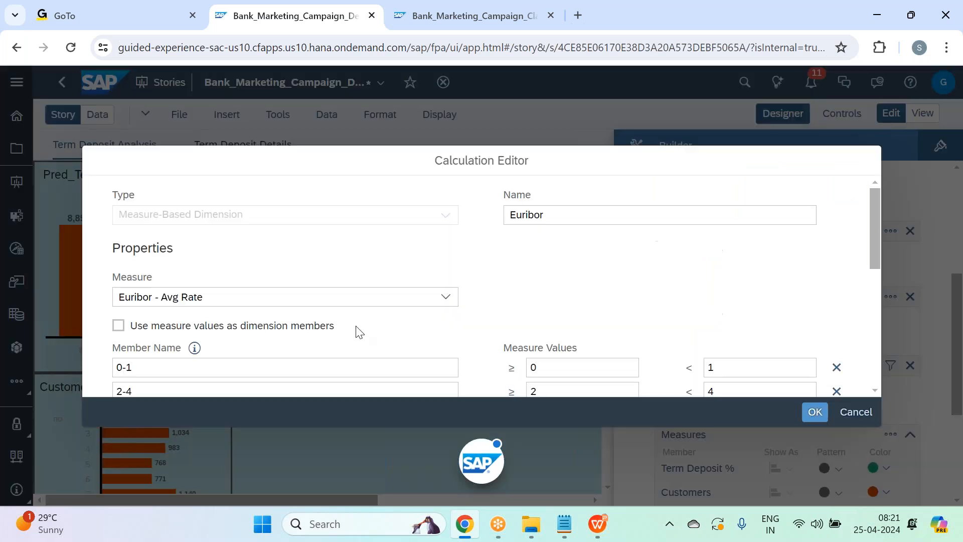
scroll(353, 327, down, 3)
click(160, 296)
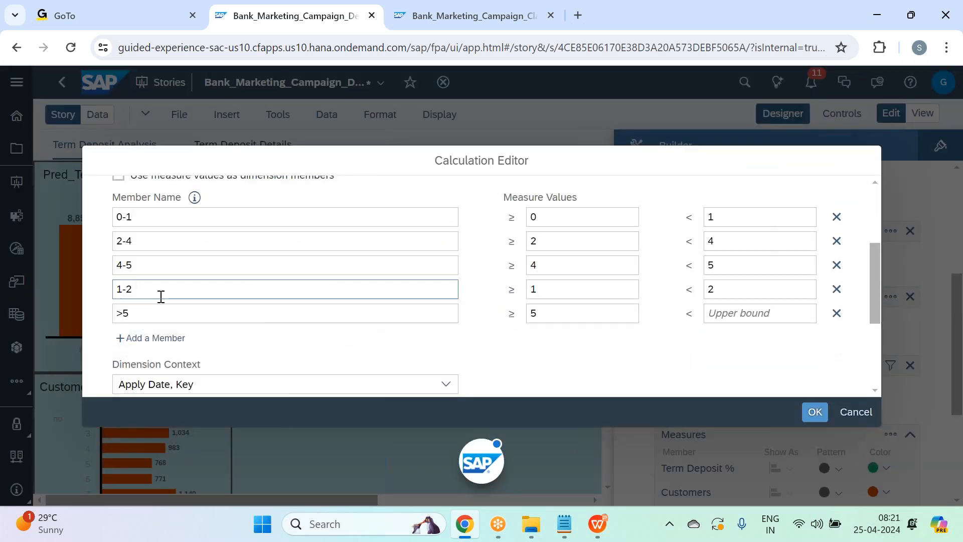
click(837, 313)
Rename the Euribor member 4-5 as >4, clear its upper bound and apply the calculation
click(333, 265)
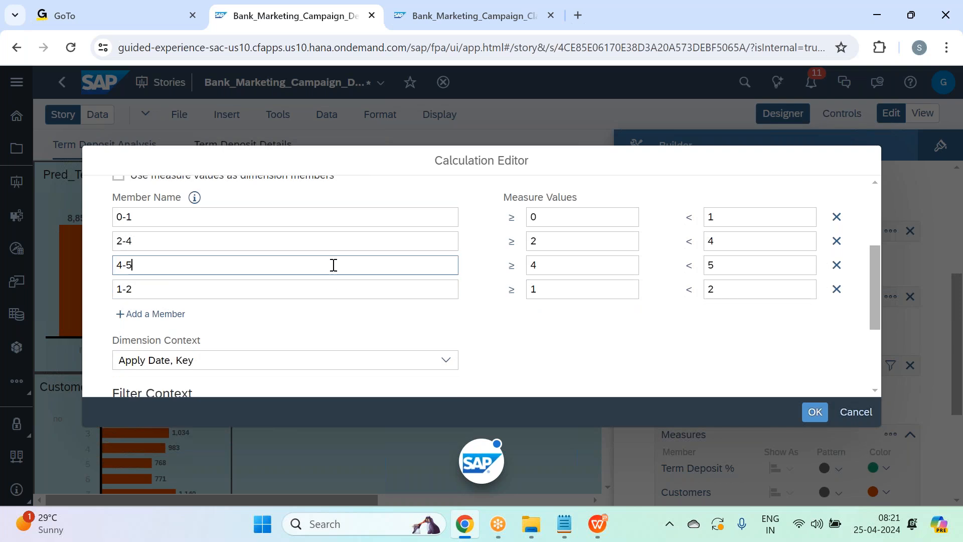
key(BackSpace)
key(BackSpace)
key(BackSpace)
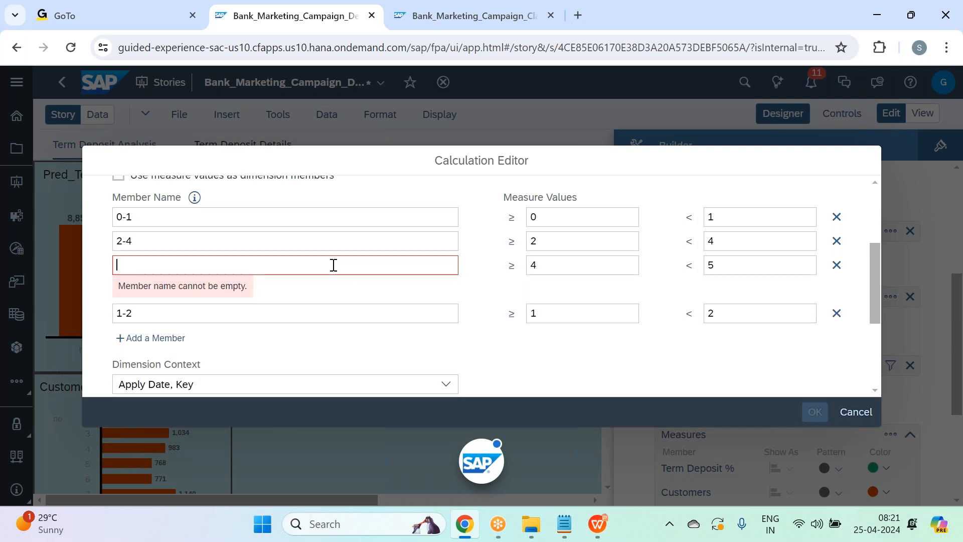
text(>4)
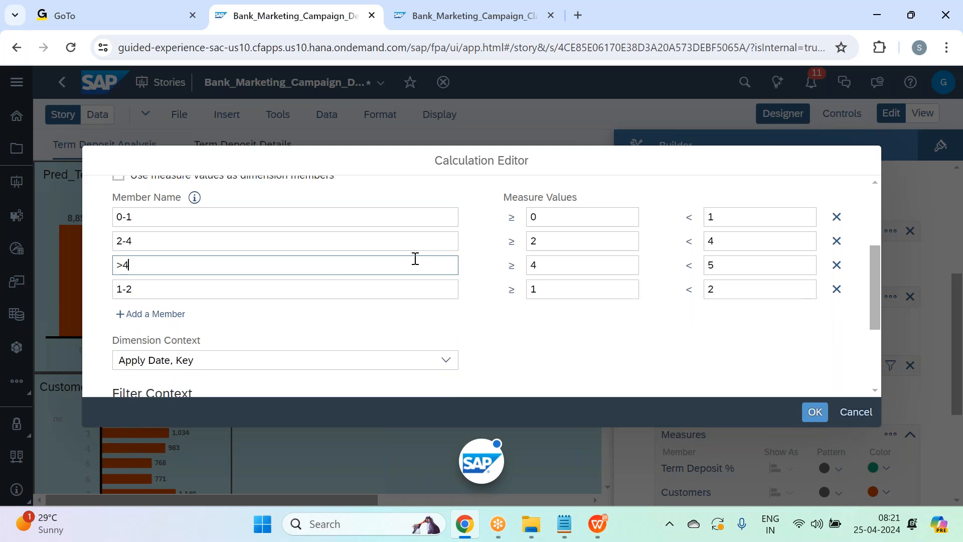
click(748, 289)
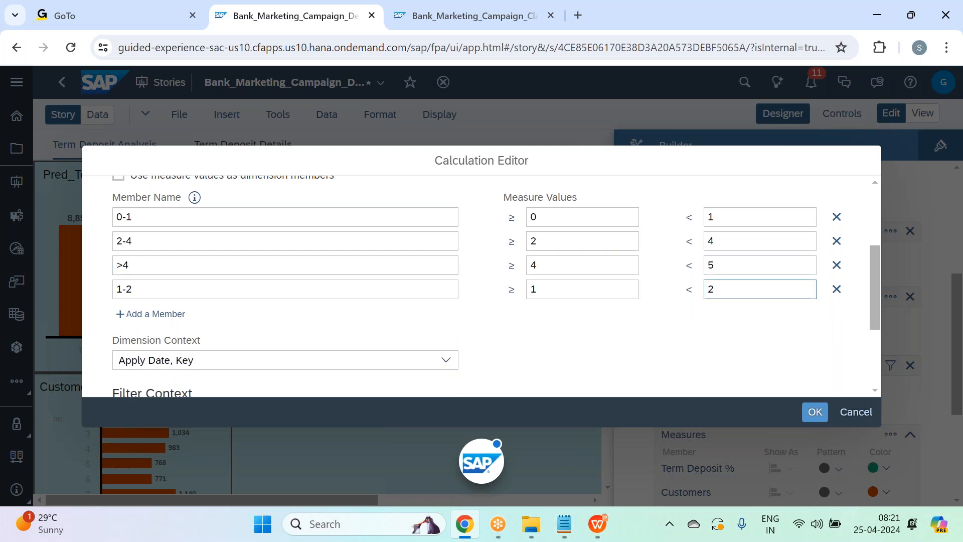
click(749, 265)
key(BackSpace)
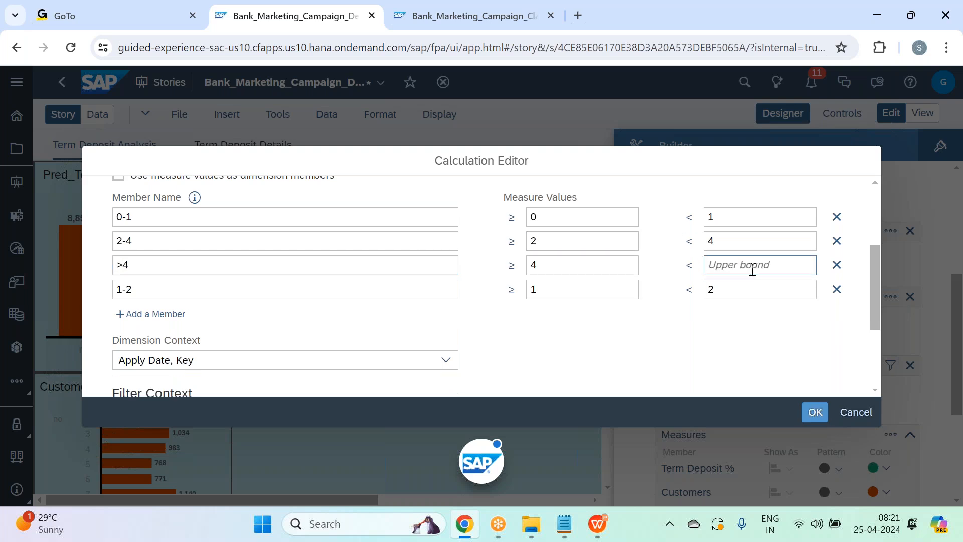
click(815, 412)
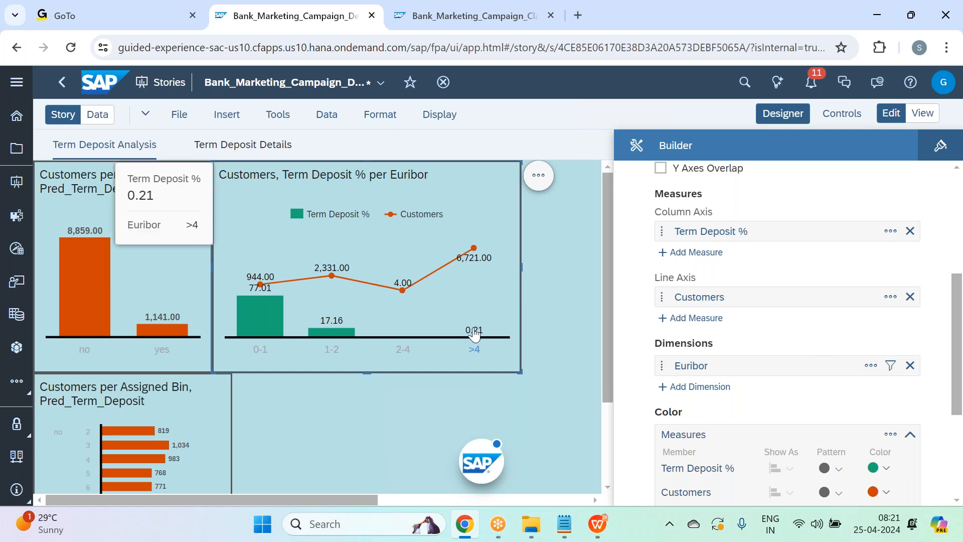
Examine the Customers and Term Deposit % values of the Euribor ranges with the designer hidden
mouse_move(485, 265)
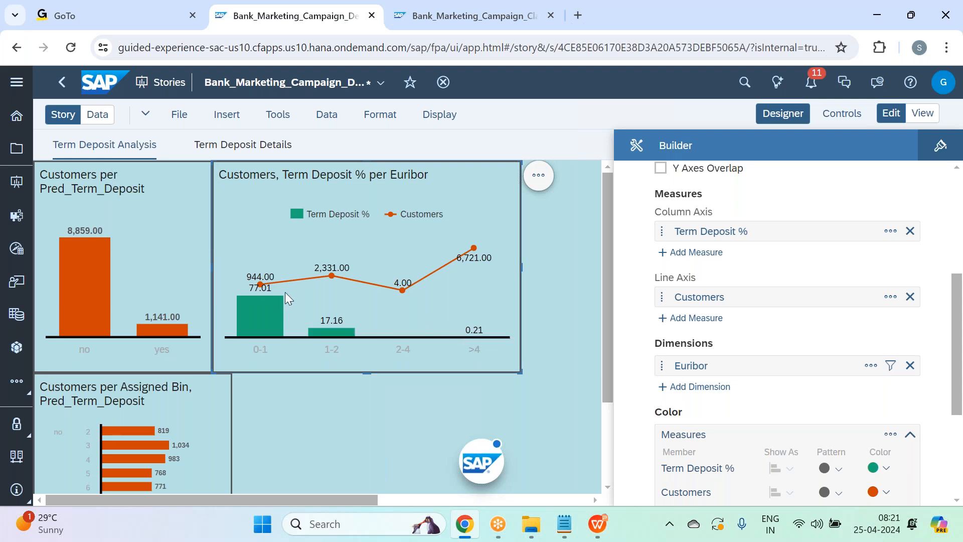
mouse_move(260, 319)
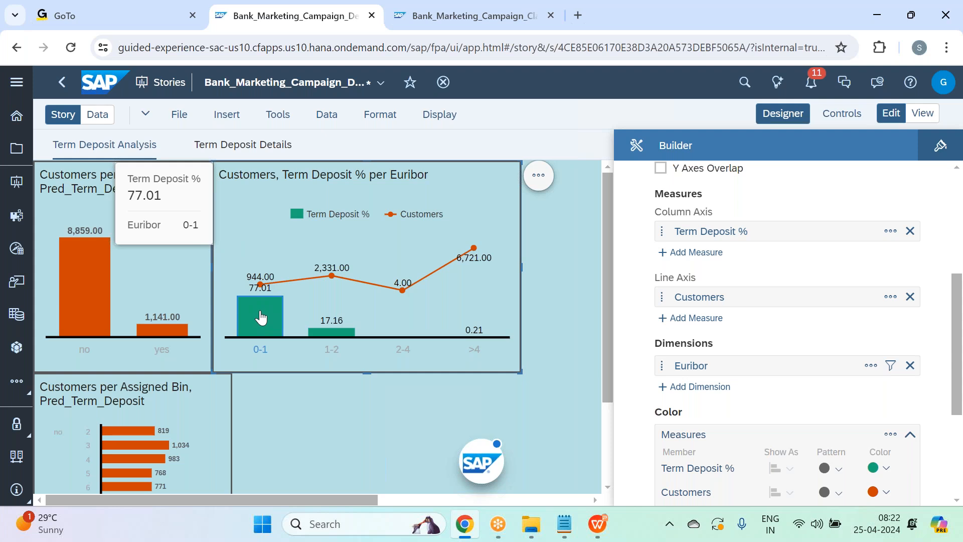
click(789, 118)
mouse_move(273, 308)
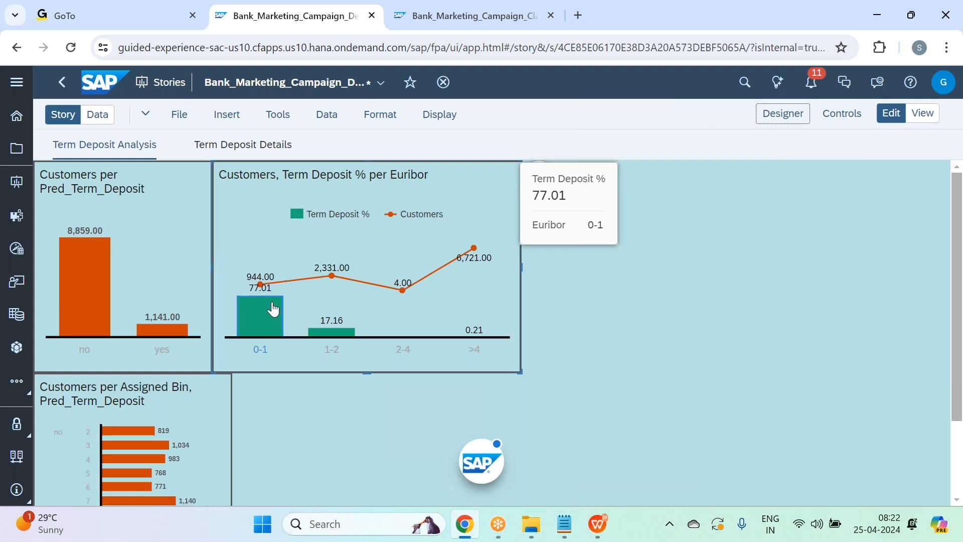
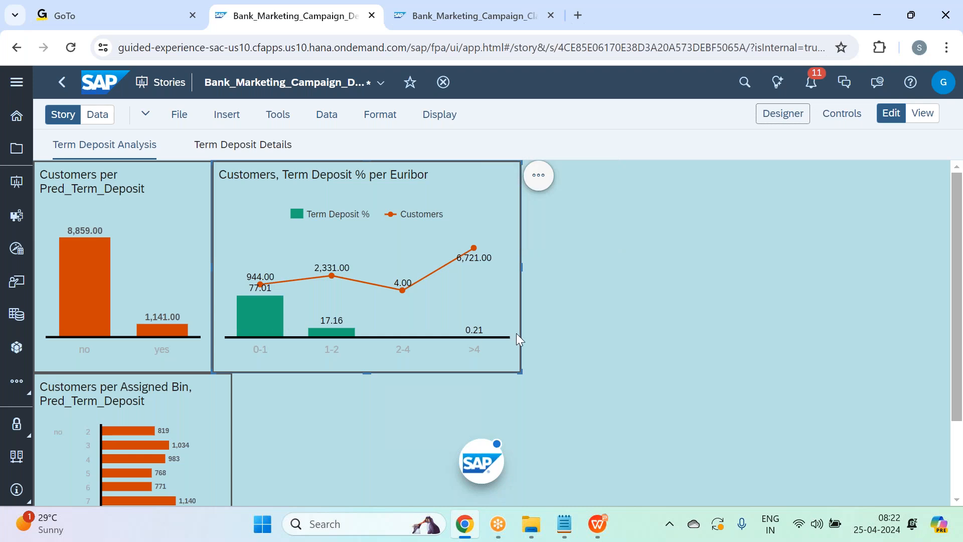
mouse_move(478, 335)
Save the bank marketing story
click(180, 124)
mouse_move(262, 161)
click(348, 165)
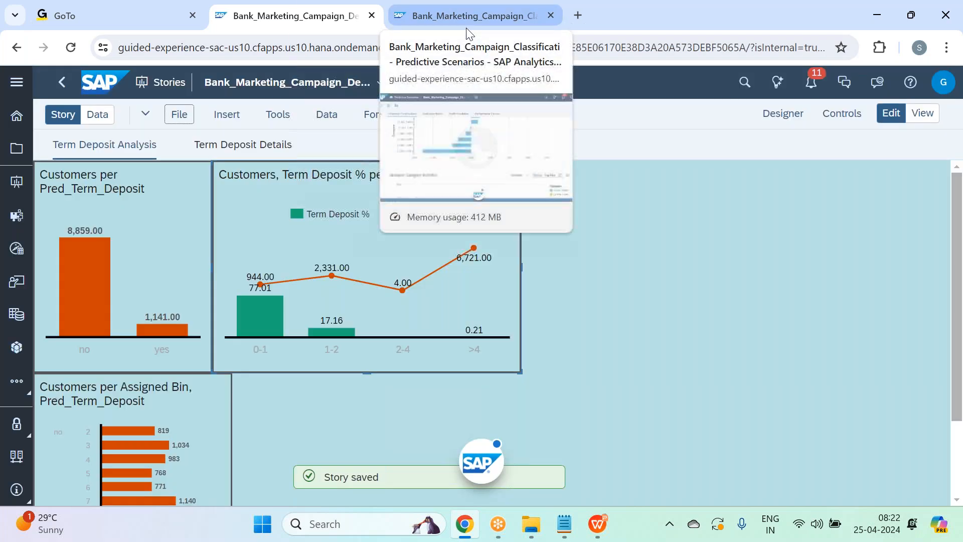
Switch to the predictive scenario and review the ranked list of Influencer Contributions
click(465, 25)
scroll(433, 272, up, 10)
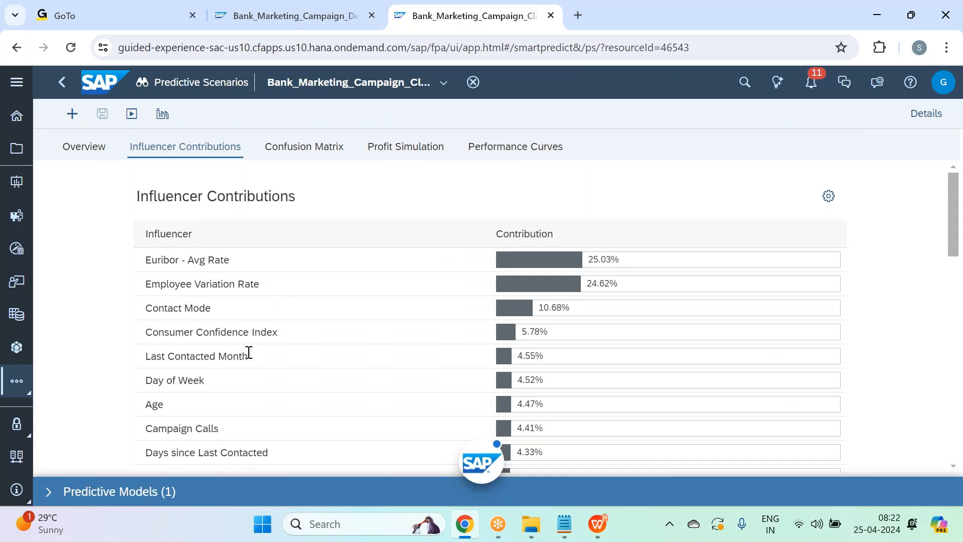
click(182, 411)
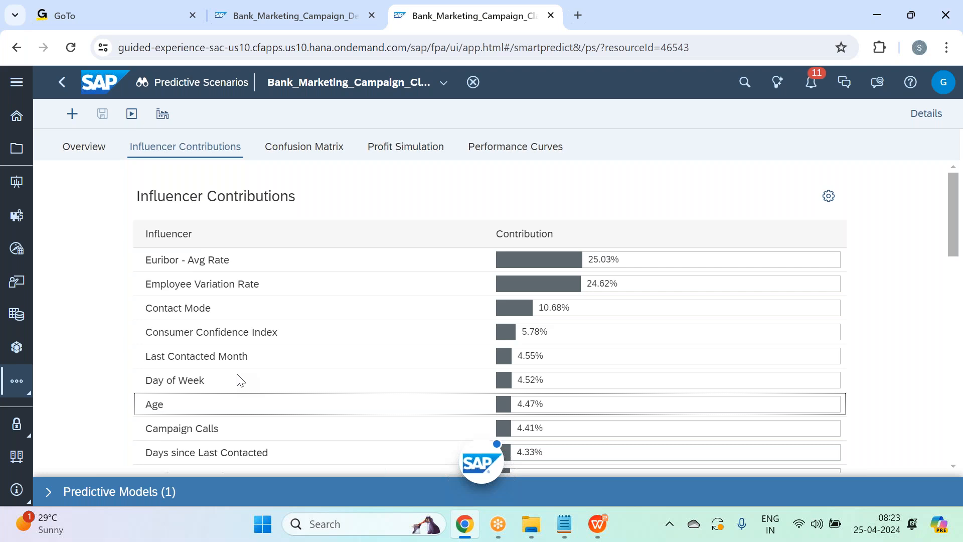
scroll(240, 380, down, 2)
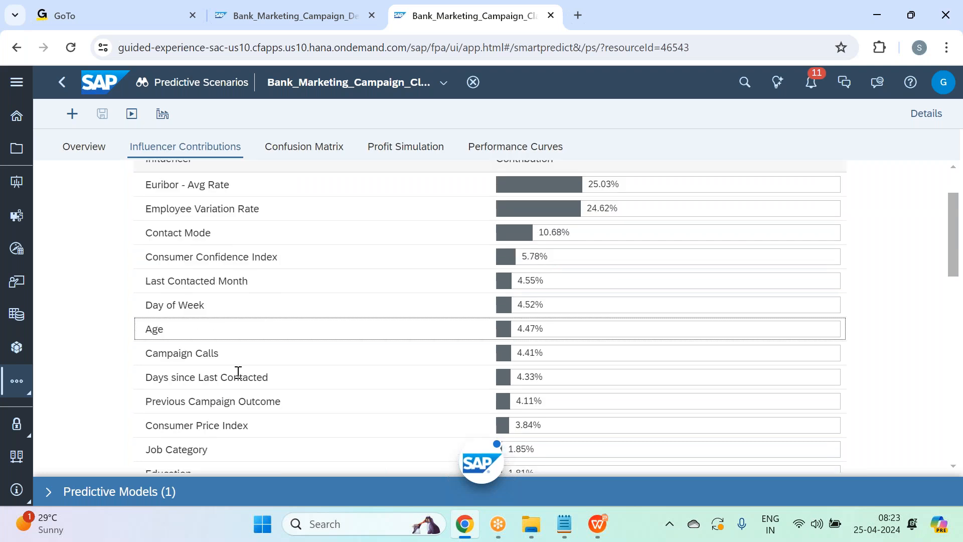
Insert a new chart beside the Euribor chart in the story, match its height to that chart and narrow it
click(260, 16)
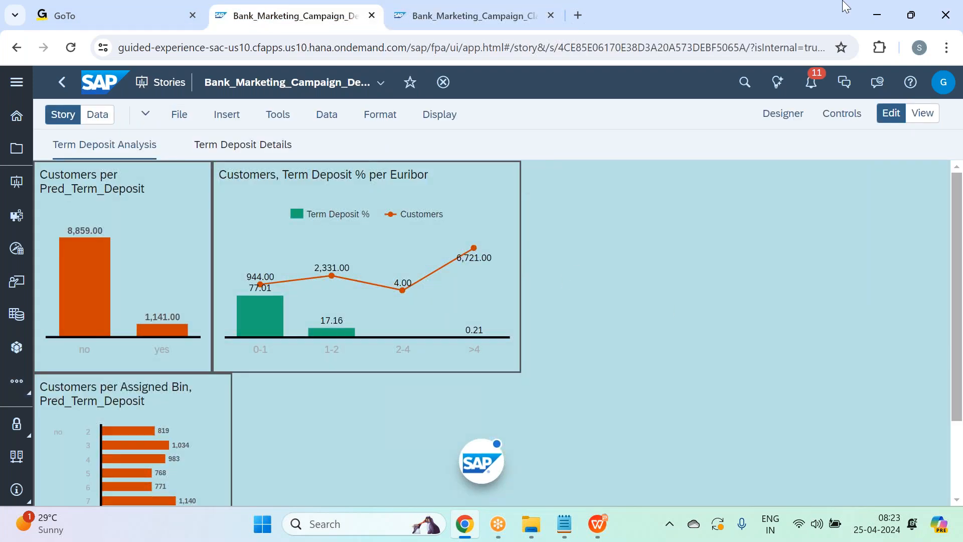
click(233, 121)
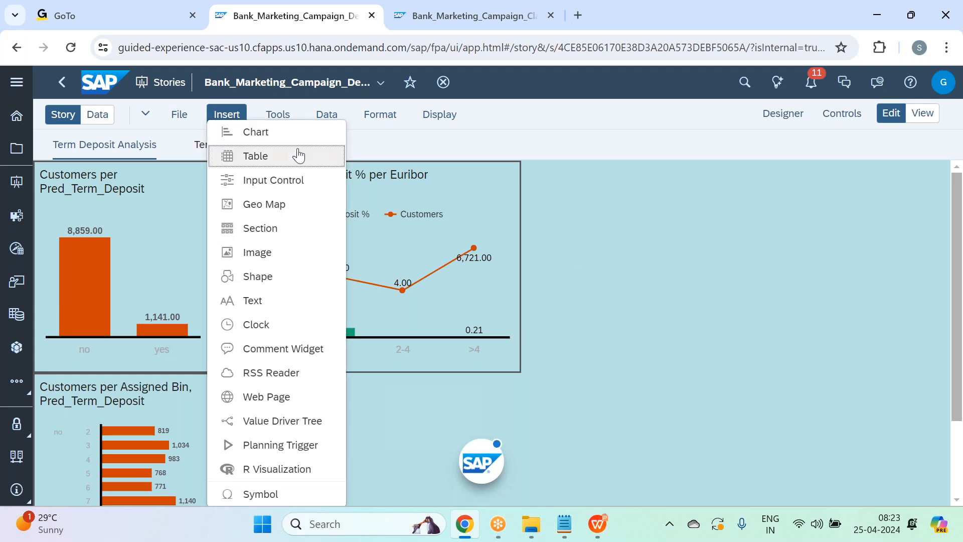
click(315, 145)
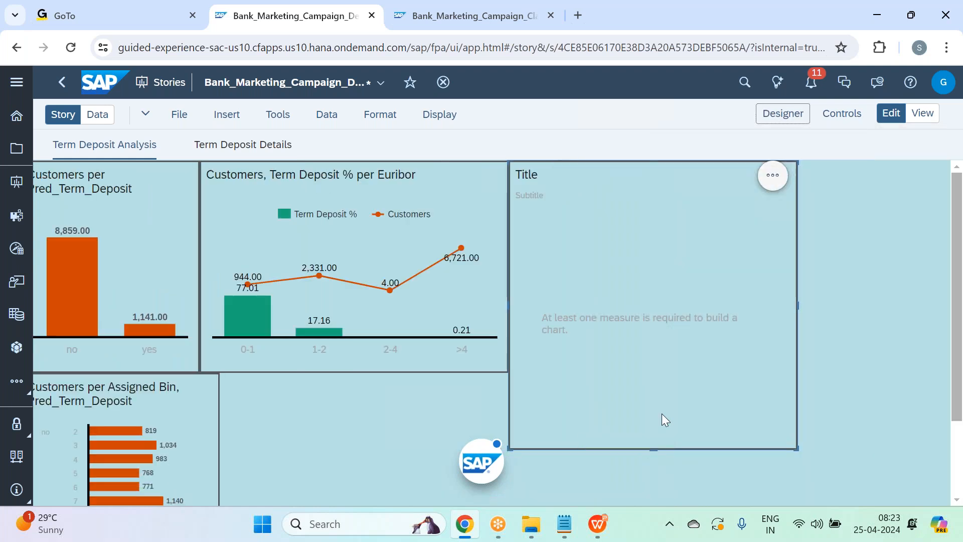
drag(654, 450, 655, 372)
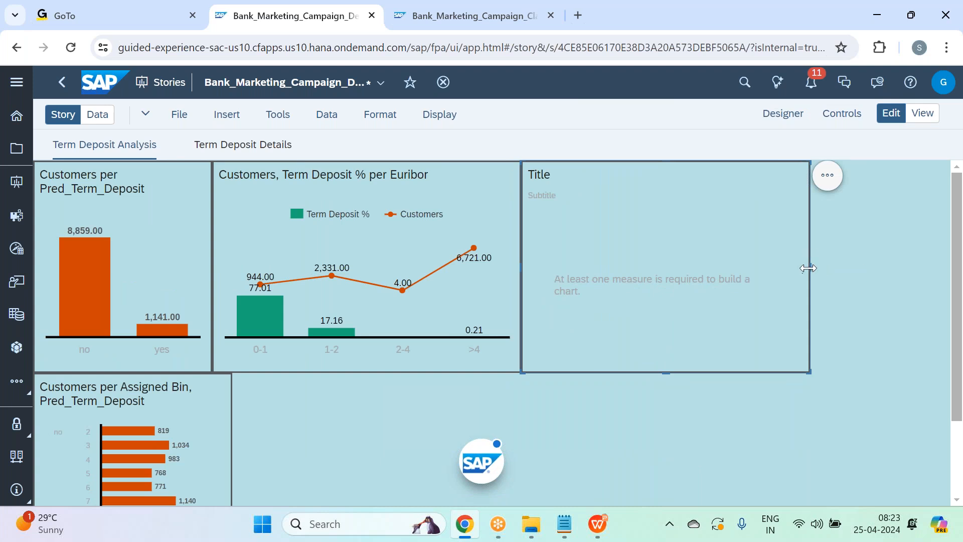
drag(808, 269, 827, 268)
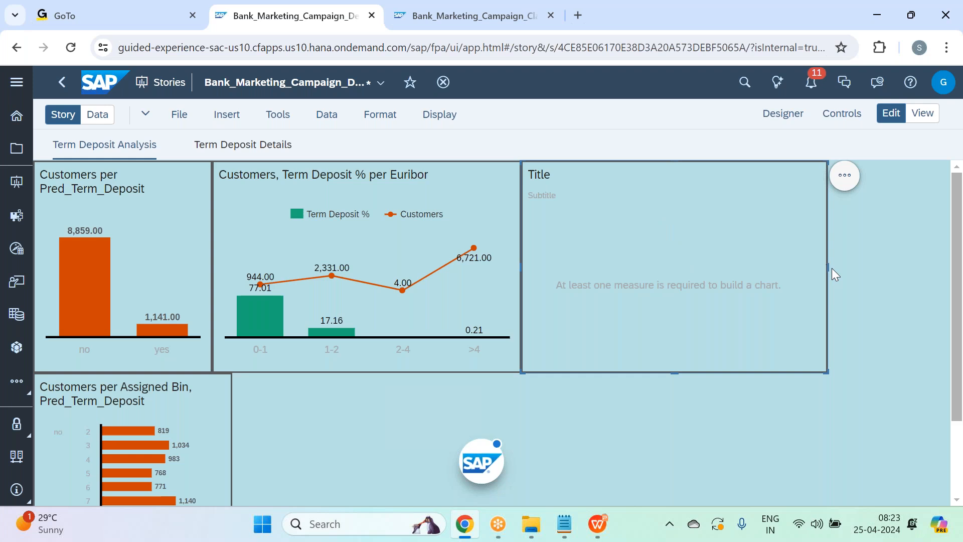
drag(829, 267, 717, 267)
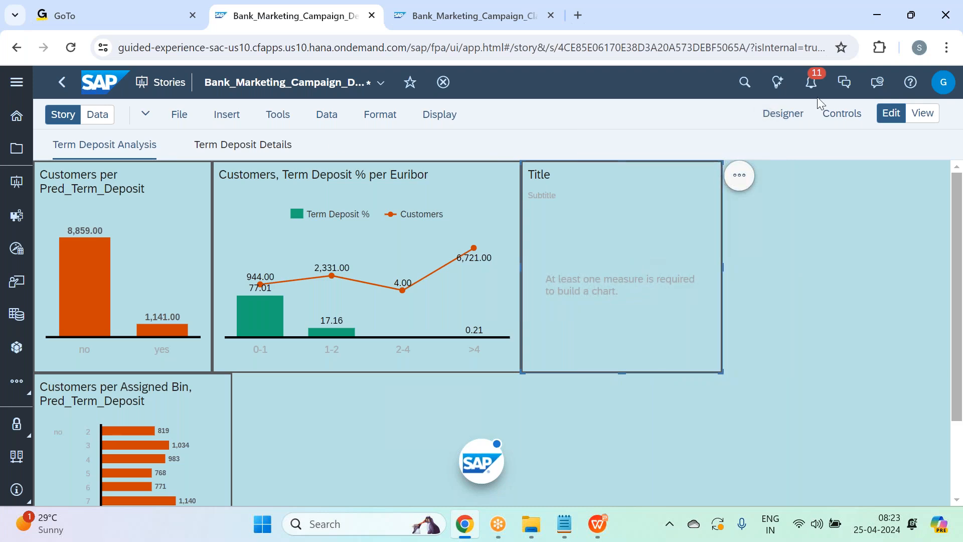
click(783, 113)
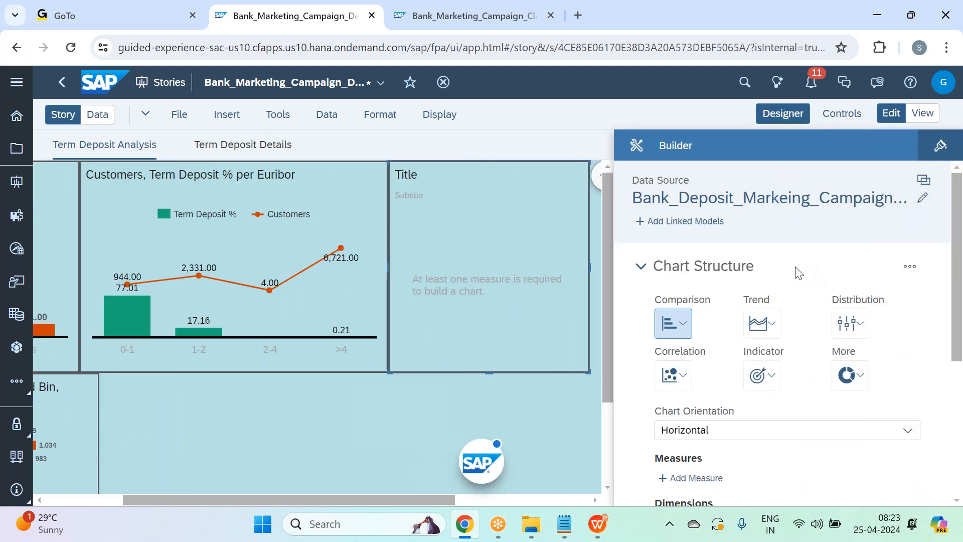
scroll(798, 273, down, 3)
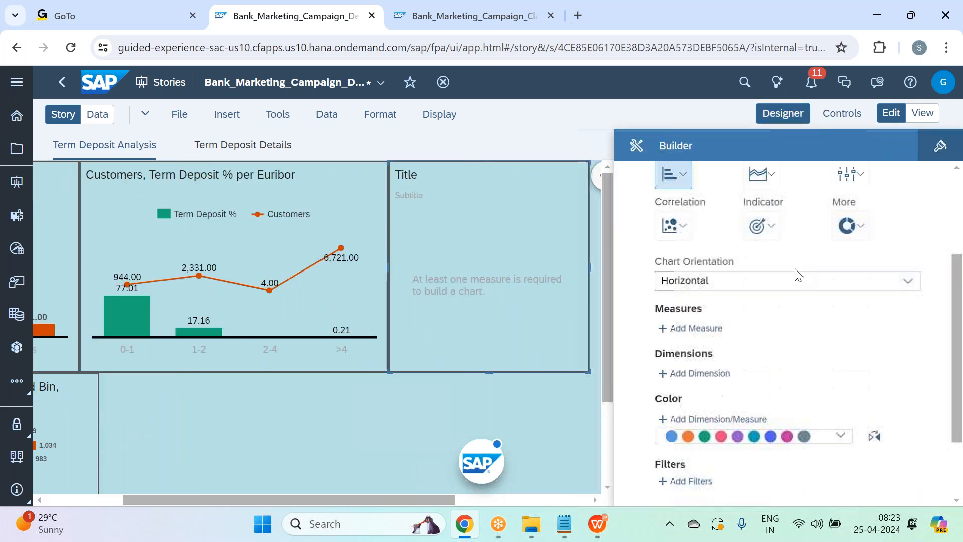
click(705, 328)
scroll(816, 398, down, 3)
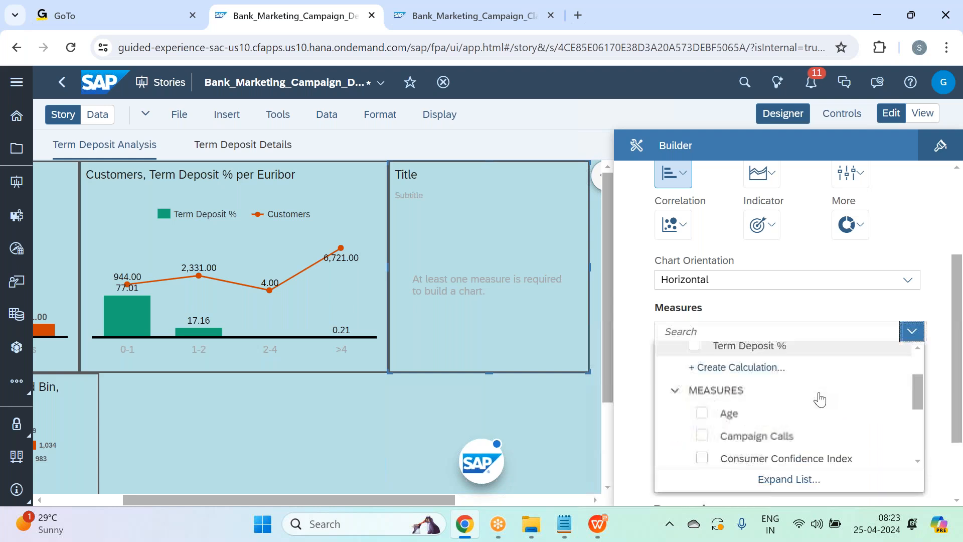
click(787, 418)
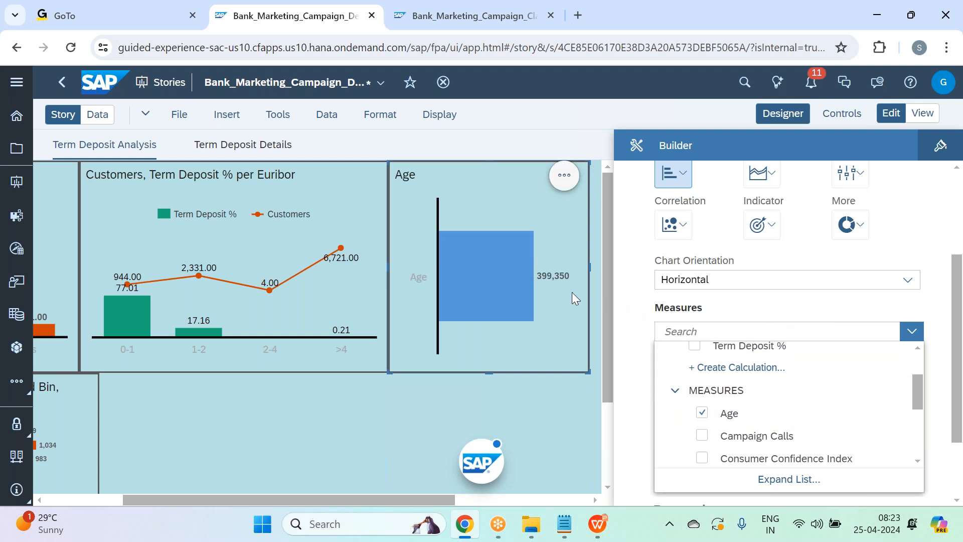
click(727, 302)
click(910, 330)
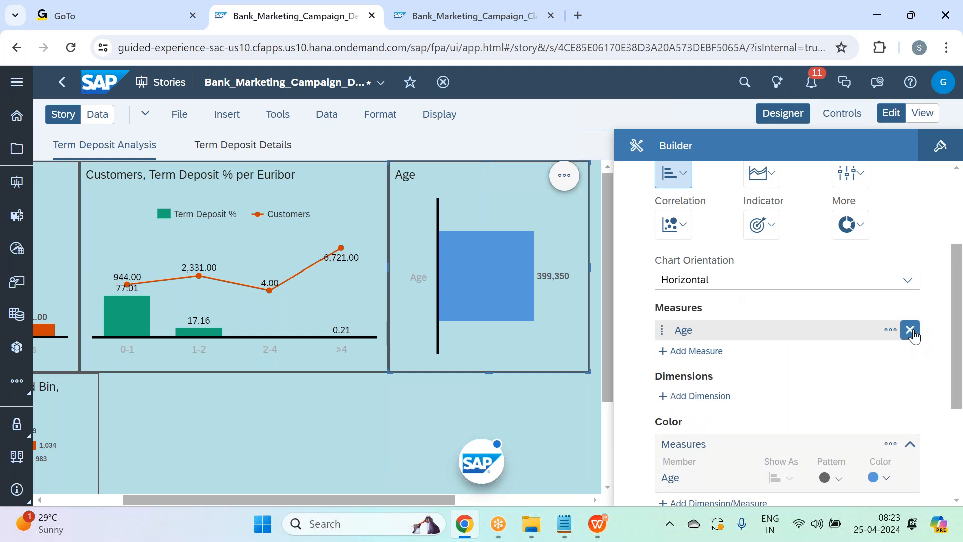
Switch to the predictive scenario and examine the Grouped Category Statistics for the Age influencer
click(699, 392)
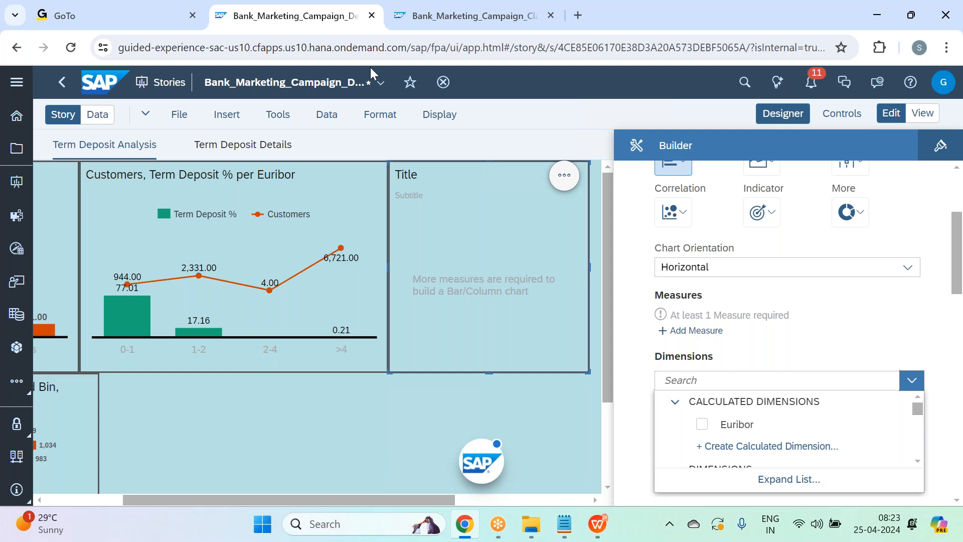
click(432, 28)
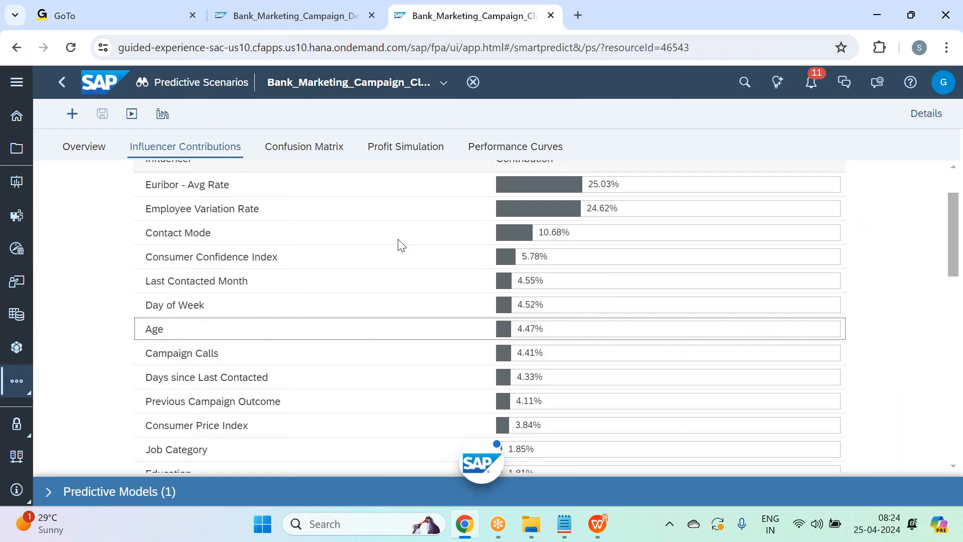
scroll(400, 245, down, 5)
scroll(399, 246, up, 2)
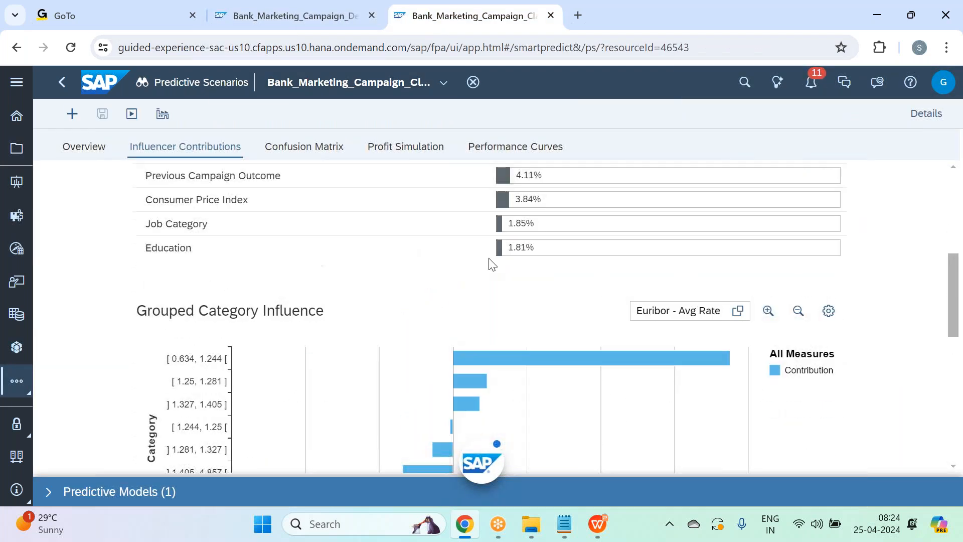
scroll(592, 282, down, 4)
click(798, 312)
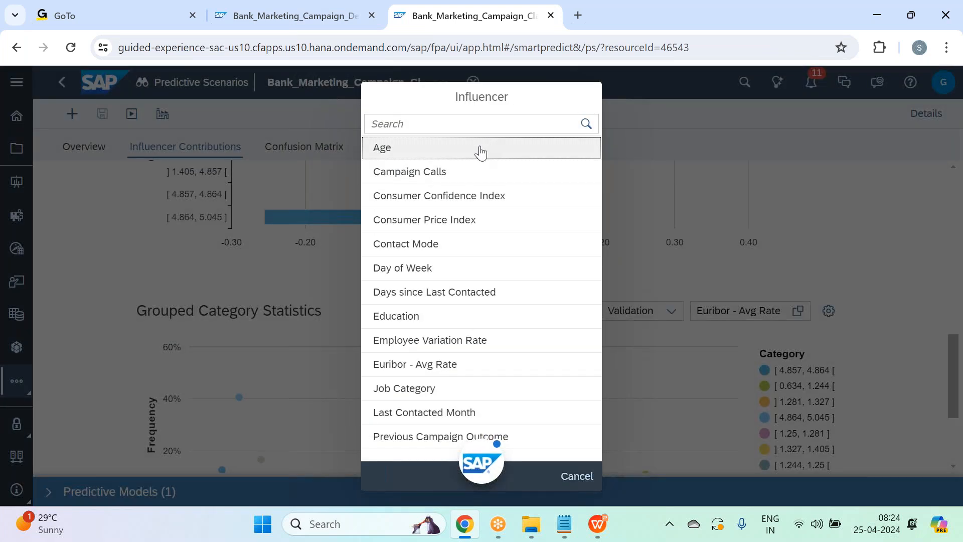
click(476, 147)
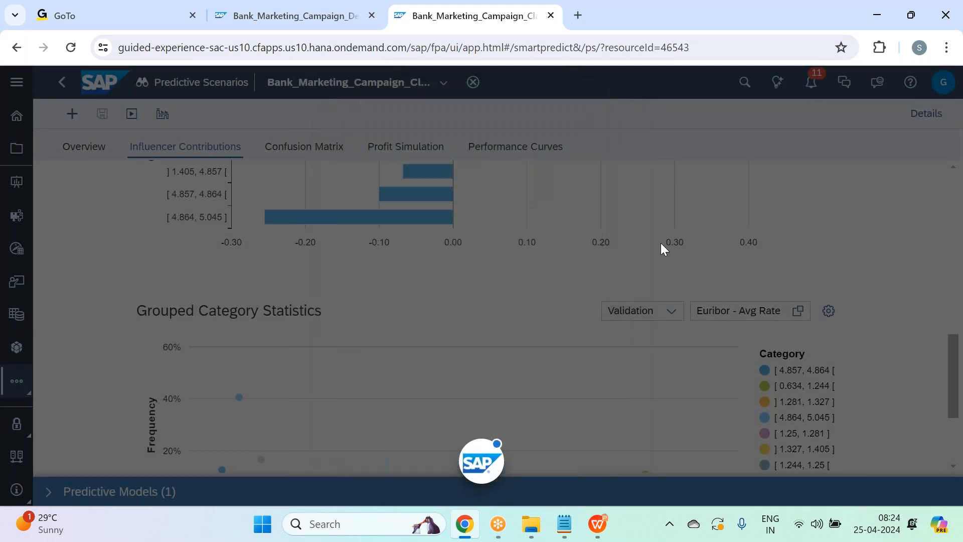
scroll(666, 271, down, 3)
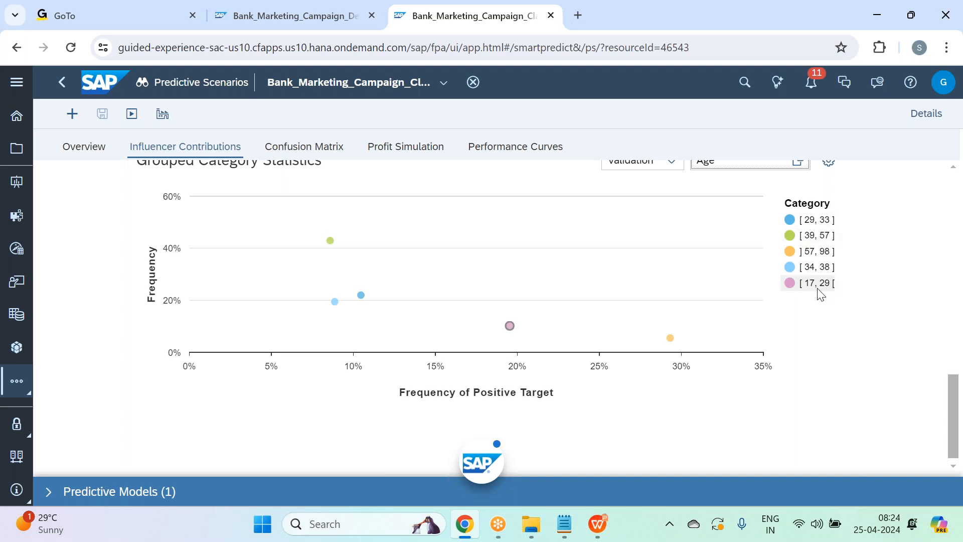
Return to the story and start a measure-based dimension named Age band for the new chart, using the Age measure
click(245, 22)
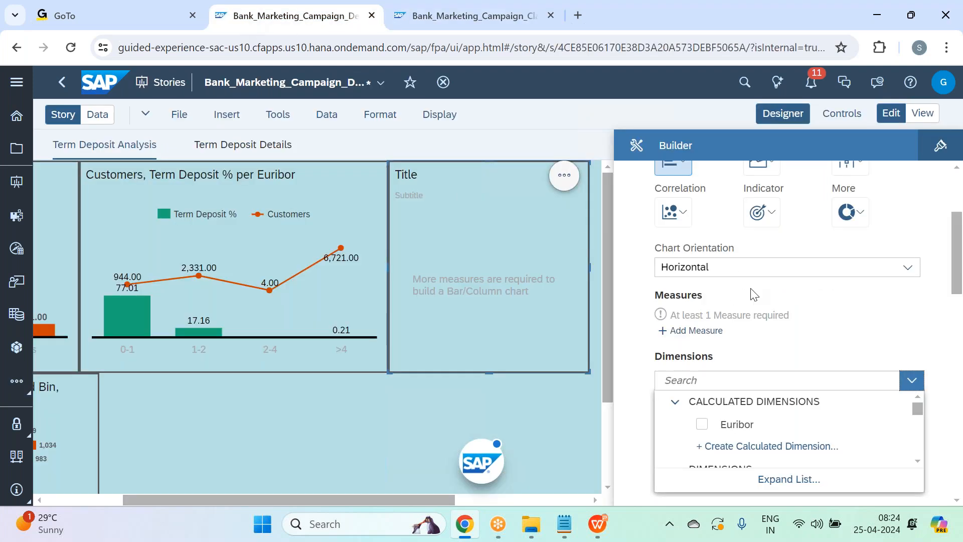
click(779, 446)
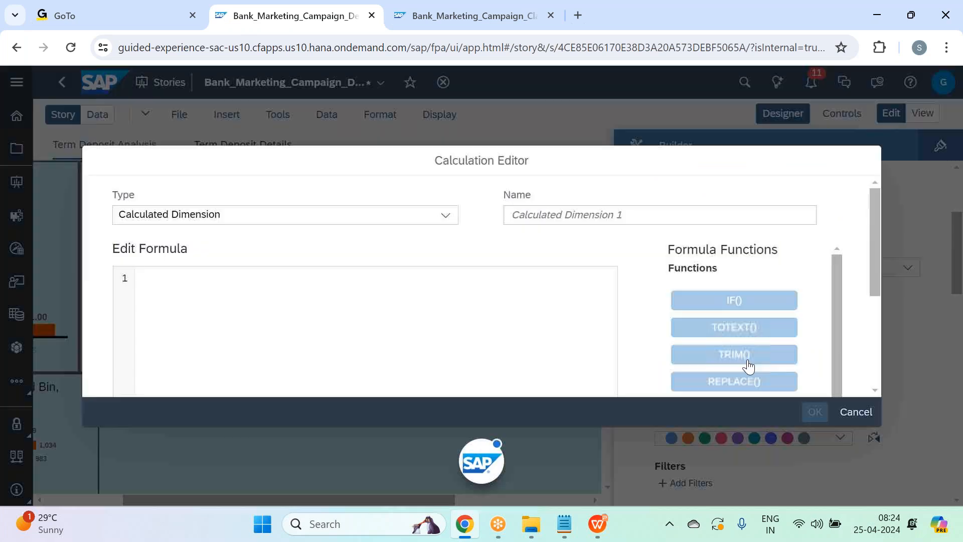
click(446, 216)
click(388, 261)
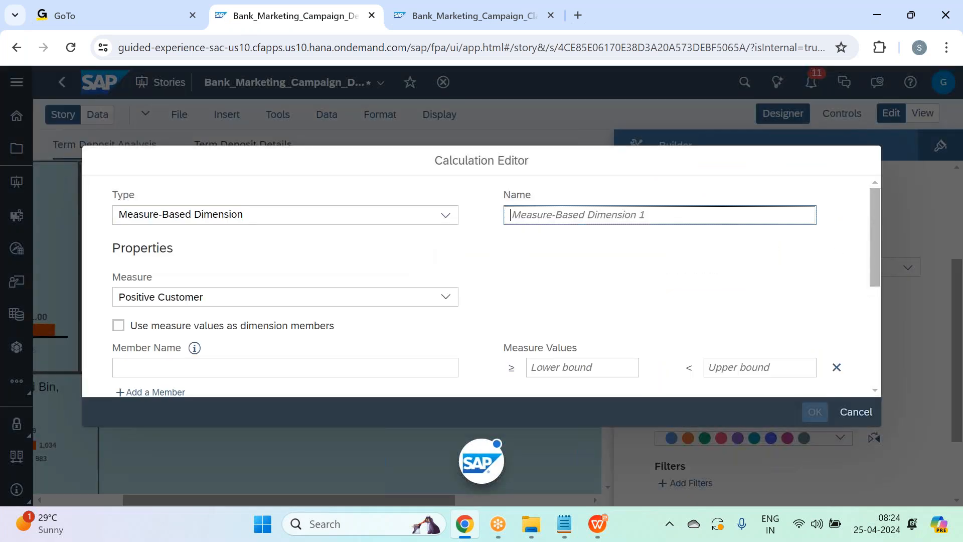
text(Age band)
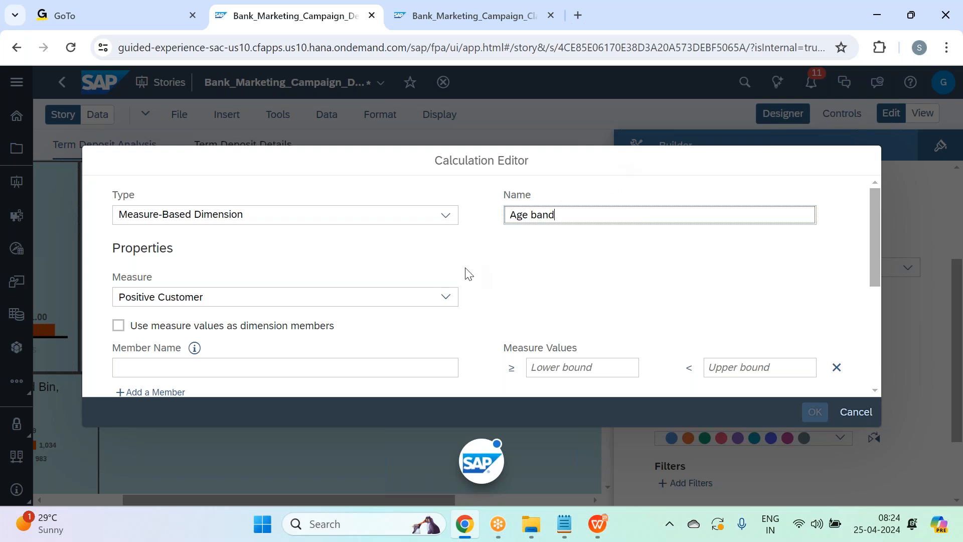
scroll(466, 273, down, 2)
scroll(441, 224, up, 1)
click(361, 221)
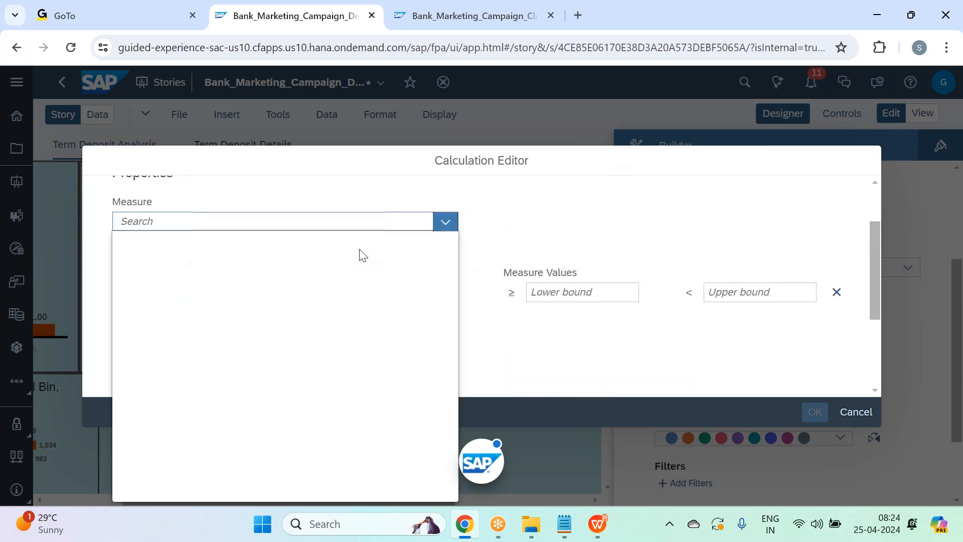
click(254, 312)
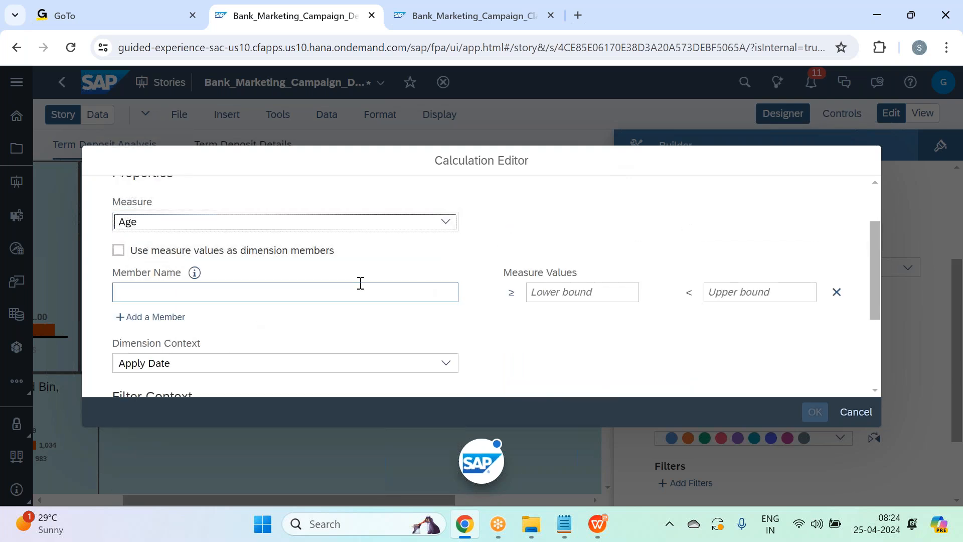
Define the first Age band member as 17-29 with lower bound 17 and upper bound 30
click(360, 284)
text(17-29)
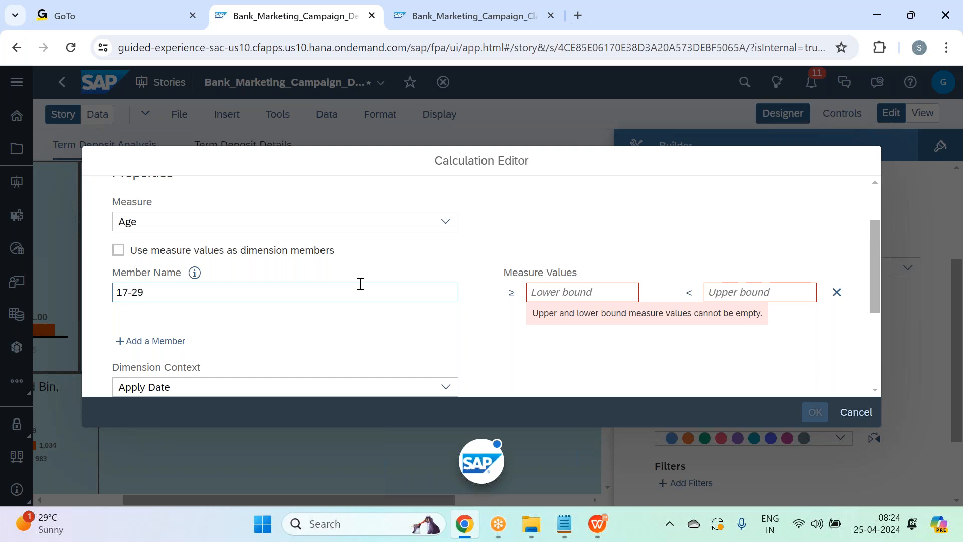
click(610, 291)
text(17)
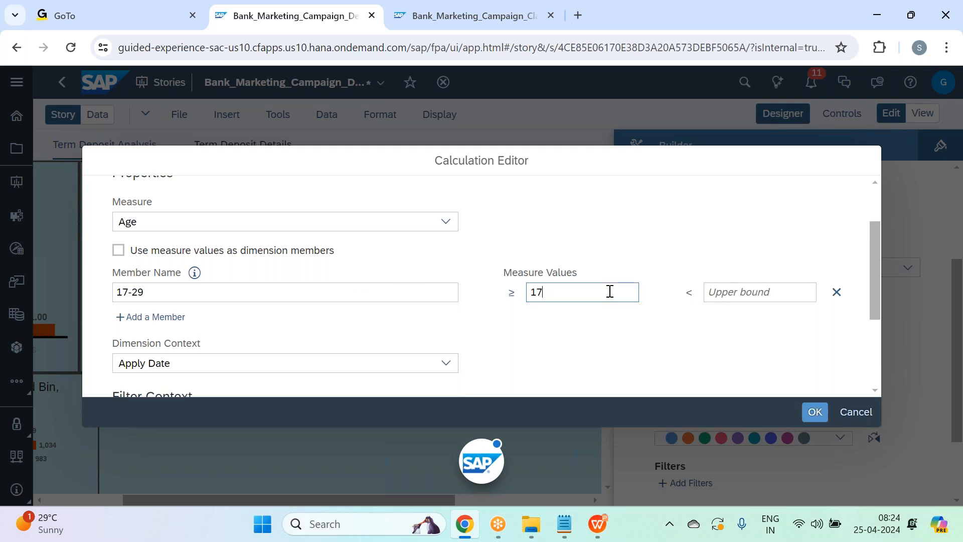
click(771, 295)
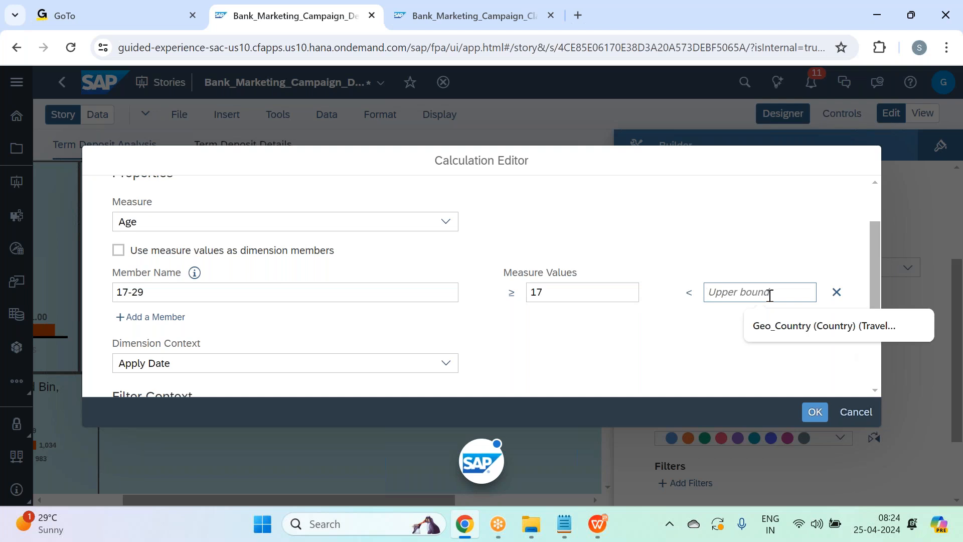
text(30)
click(448, 326)
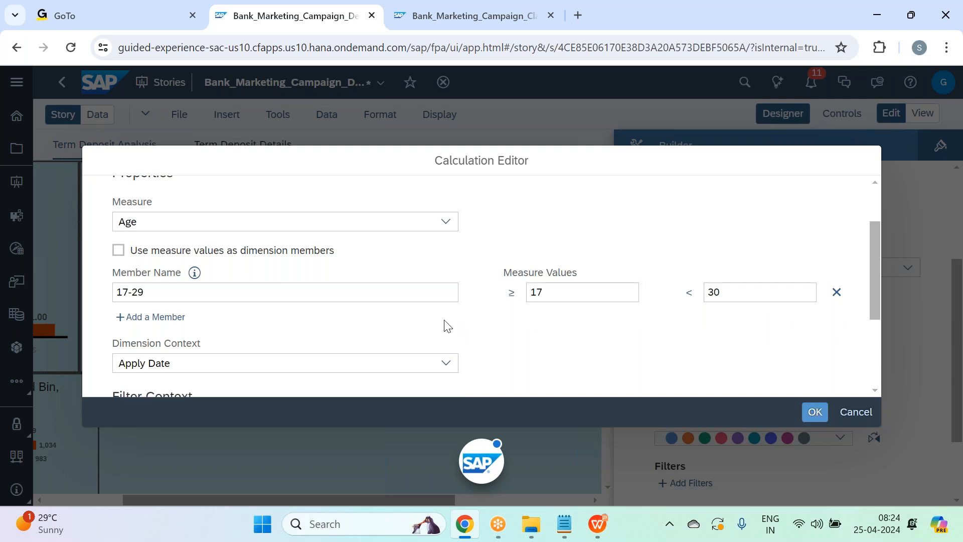
Add a second Age band member named 30-39 with lower bound 30 and upper bound 39
click(176, 316)
click(177, 309)
text(30-39)
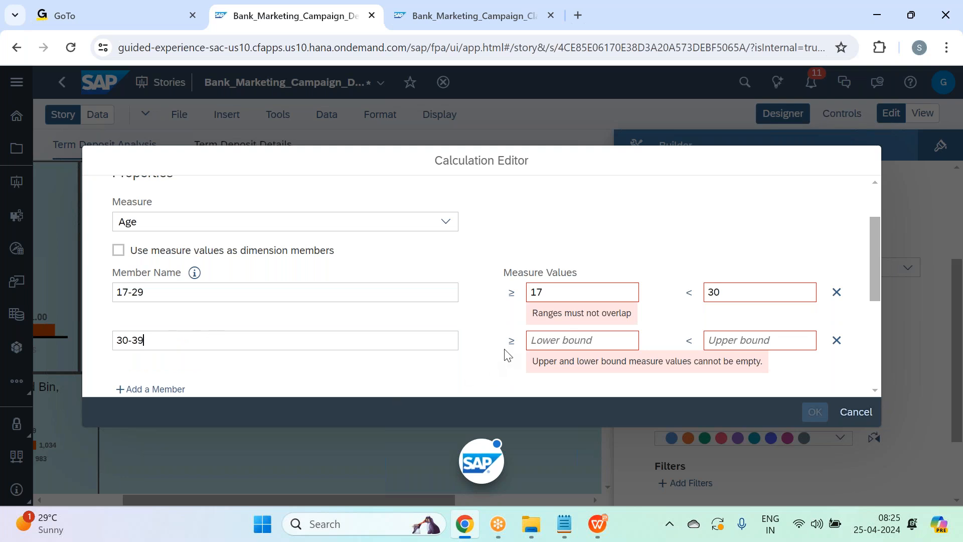
click(576, 339)
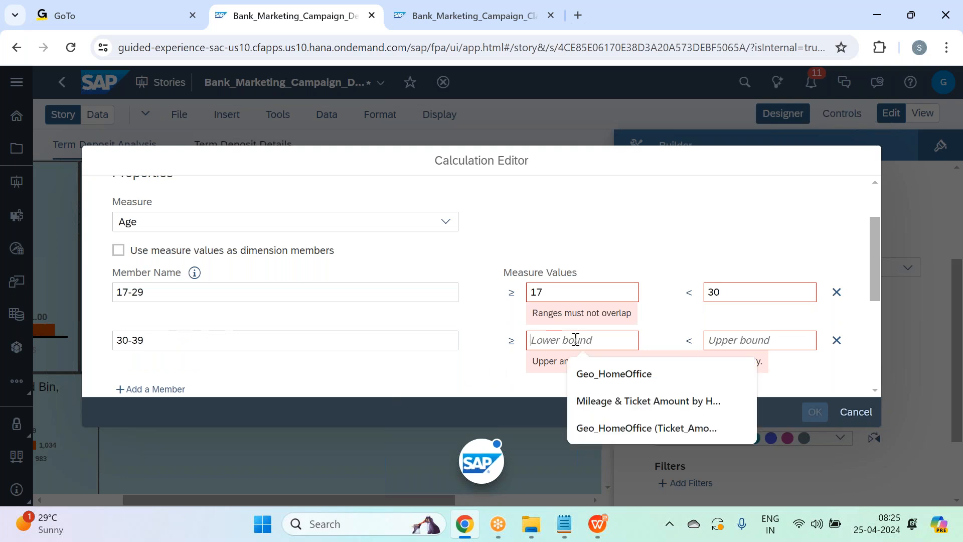
text(30)
click(742, 314)
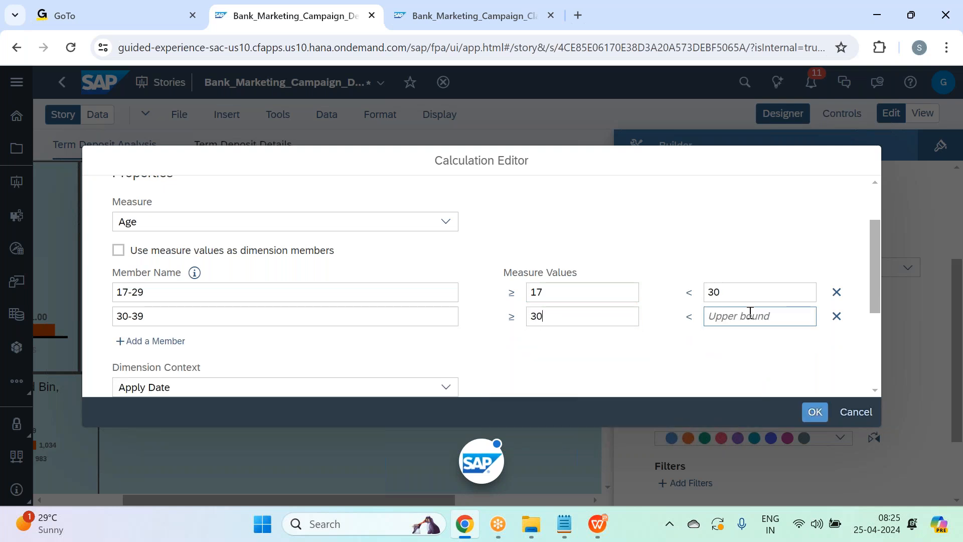
text(39)
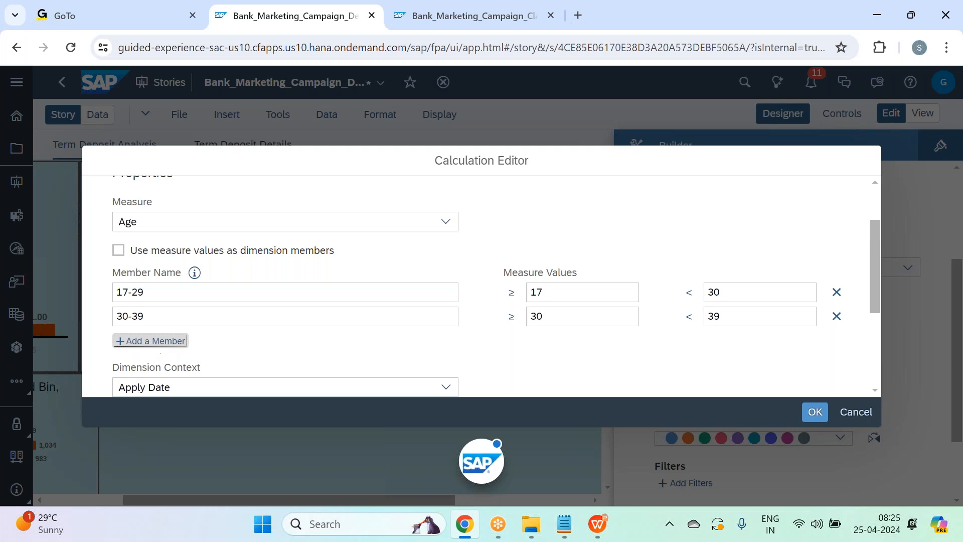
Add a third Age band member named 40-59 with lower bound 40 and upper bound 59, checking the scenario's age categories
click(150, 341)
click(434, 26)
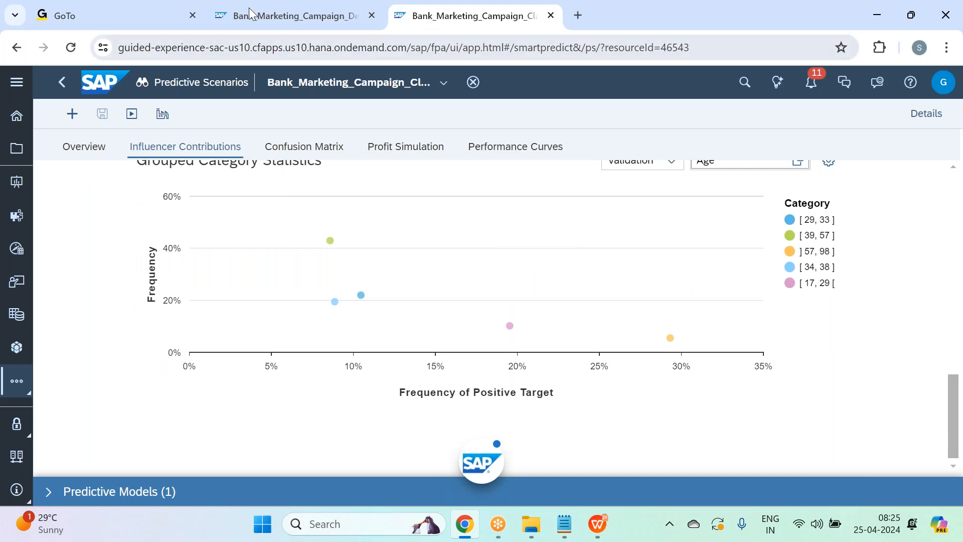
click(231, 7)
click(225, 337)
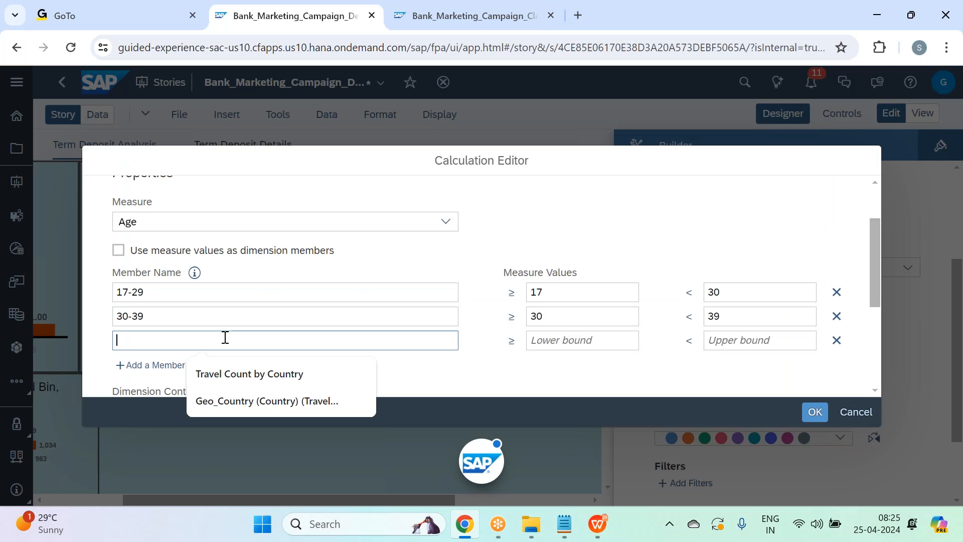
text(4)
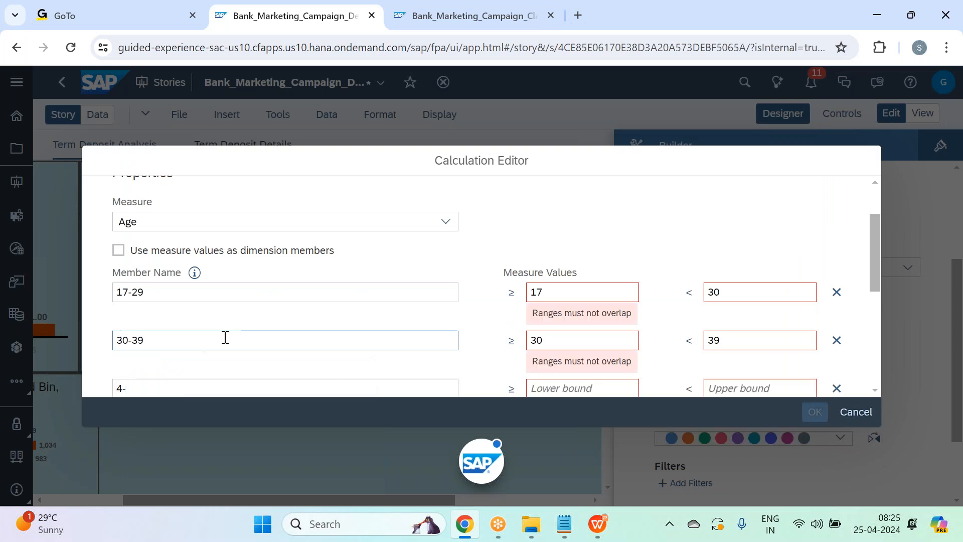
text(0-59)
scroll(576, 231, down, 3)
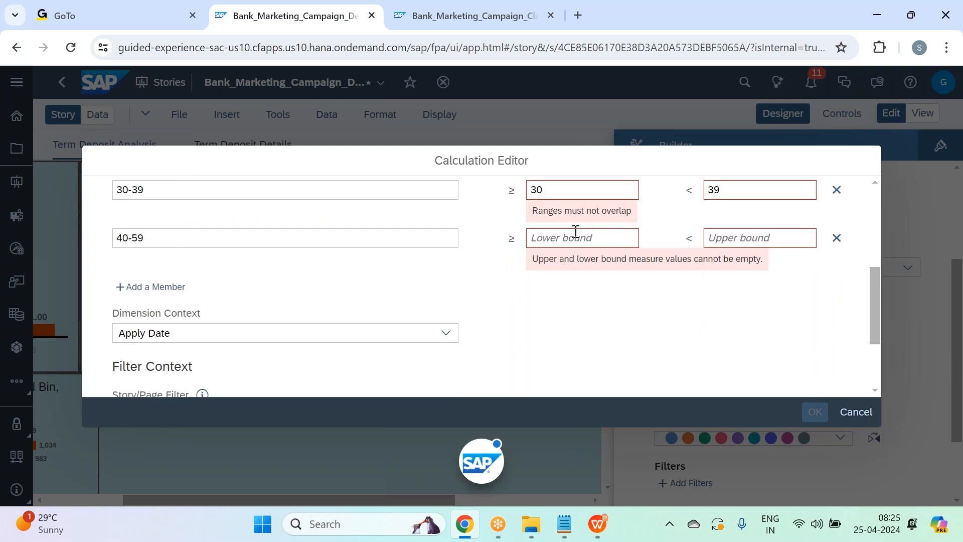
text(40)
click(734, 191)
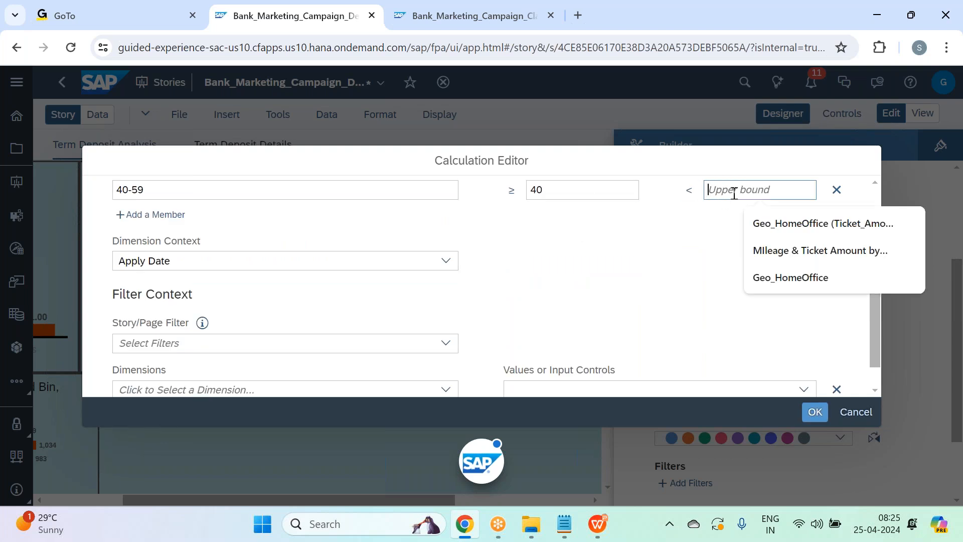
text(50)
key(BackSpace)
text(9)
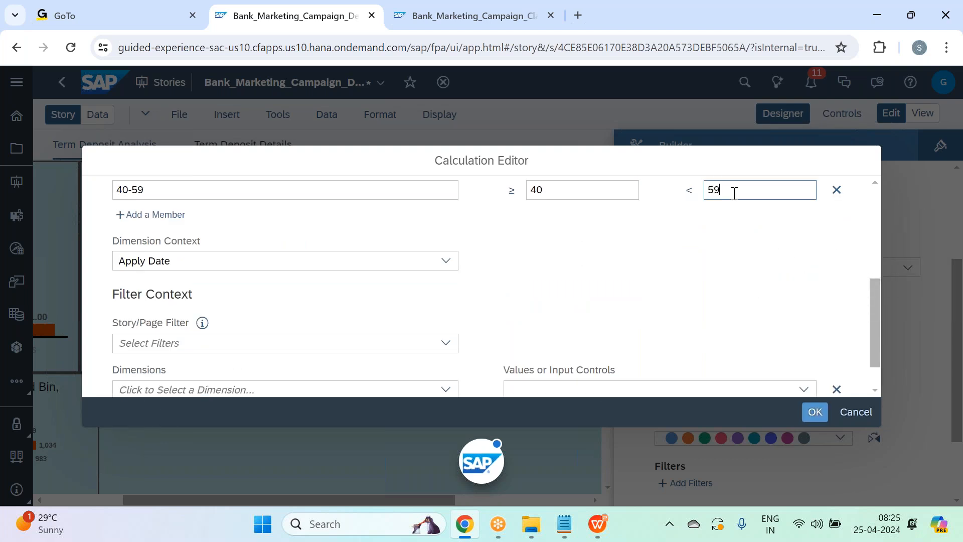
Add a last member named >=60 with lower bound 60 and no upper bound, and create the Age band dimension
click(173, 215)
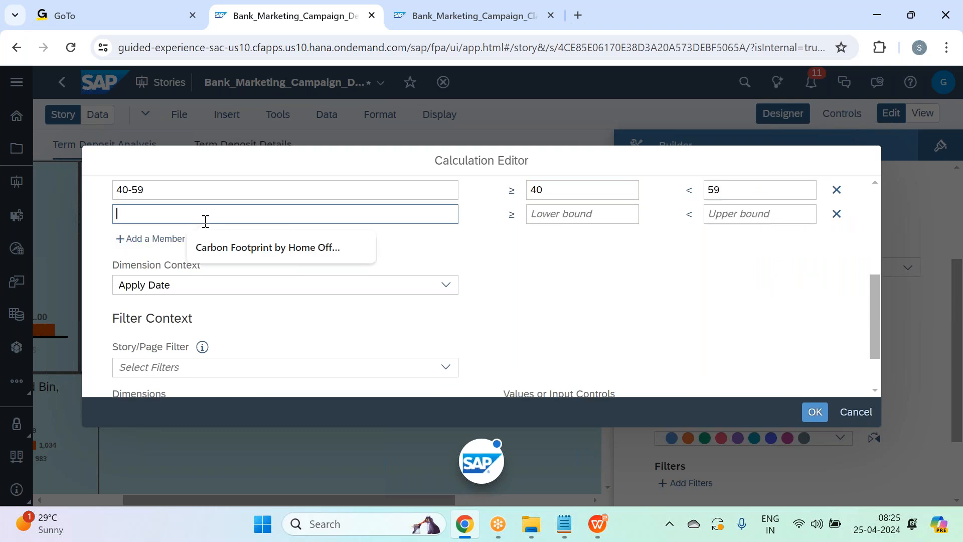
text(>=60)
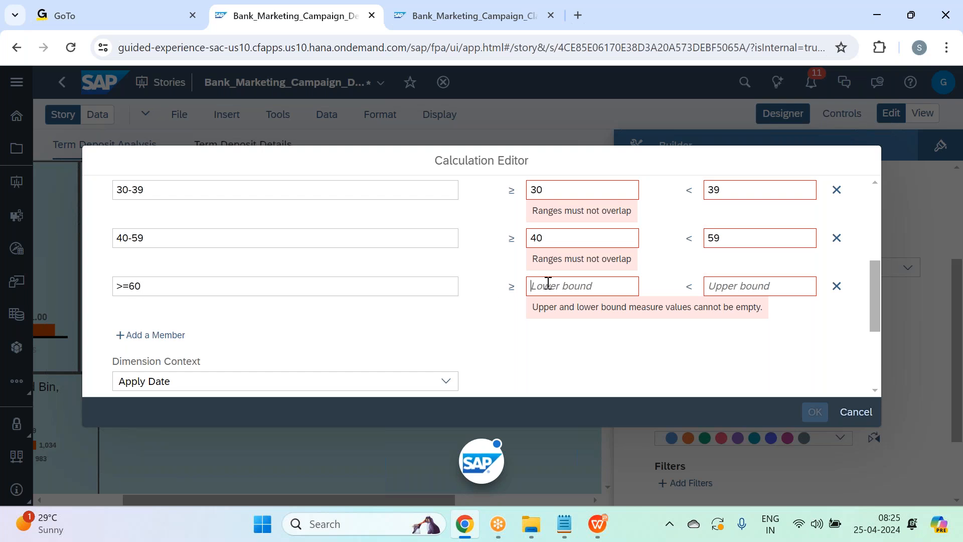
text(60)
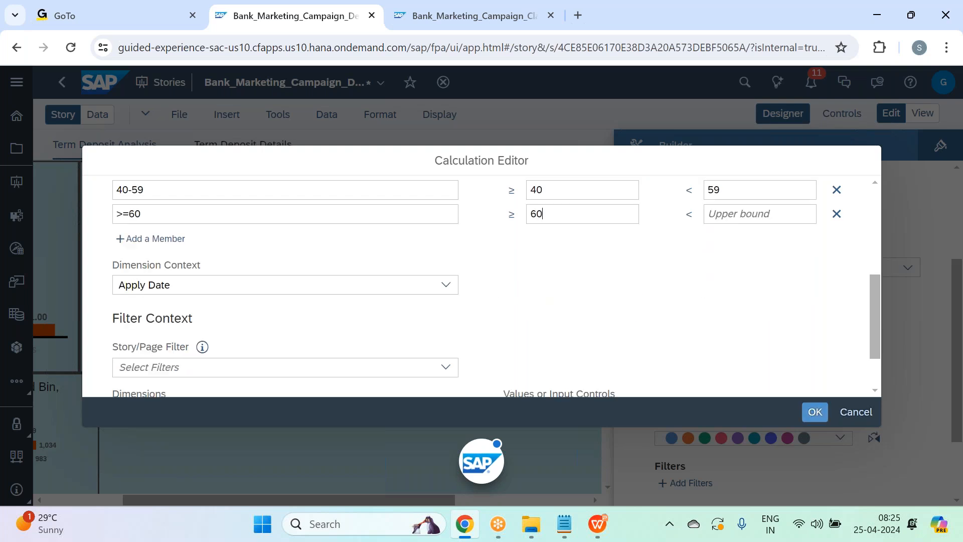
scroll(652, 301, up, 5)
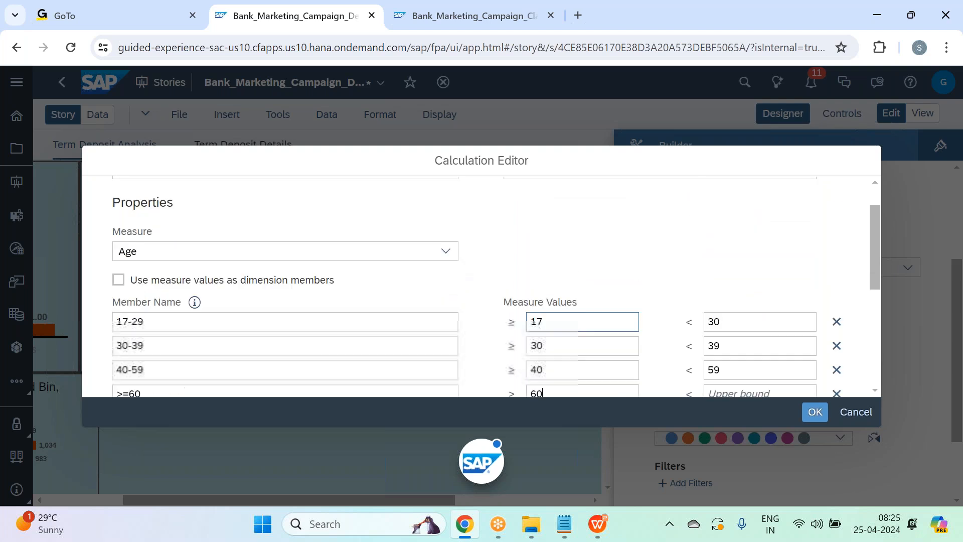
click(826, 415)
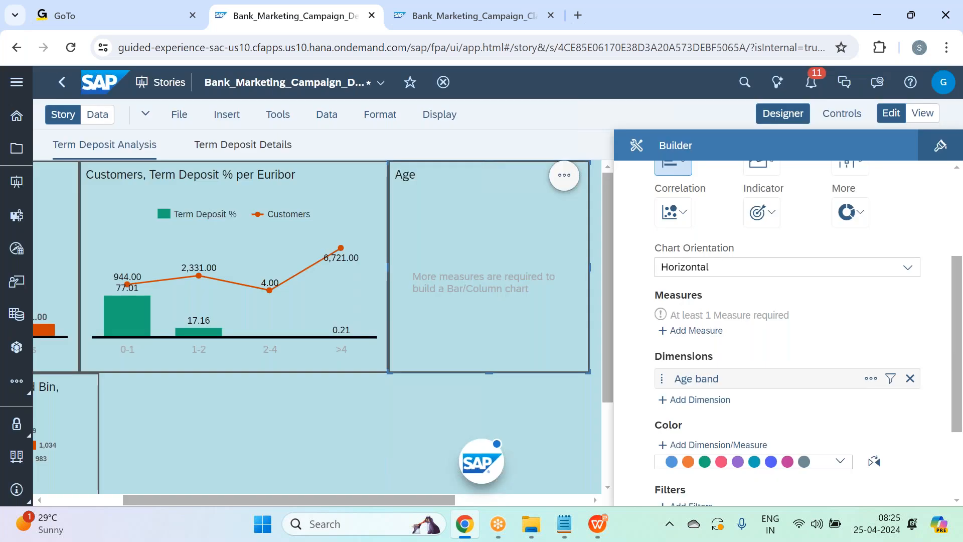
Add the Customers calculation as the measure of the Age band chart
click(695, 330)
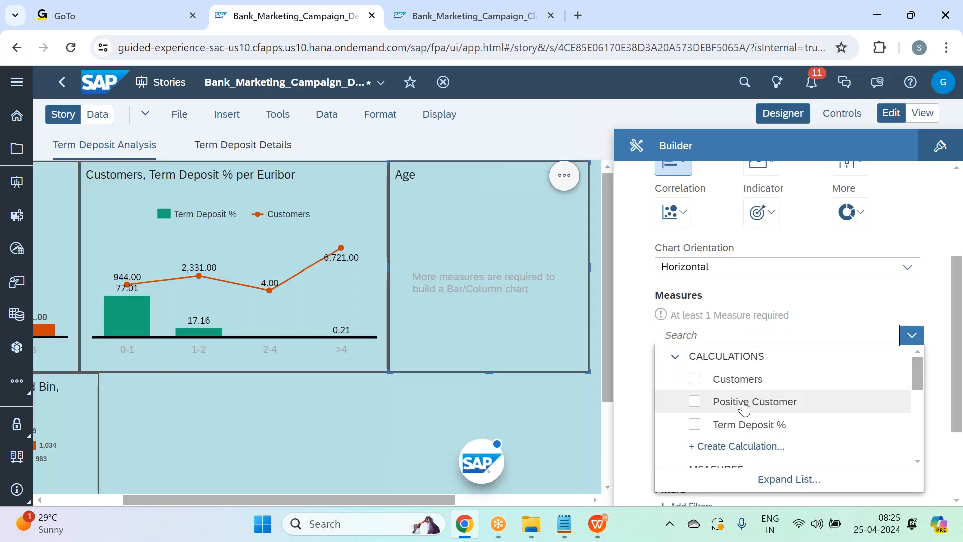
click(757, 390)
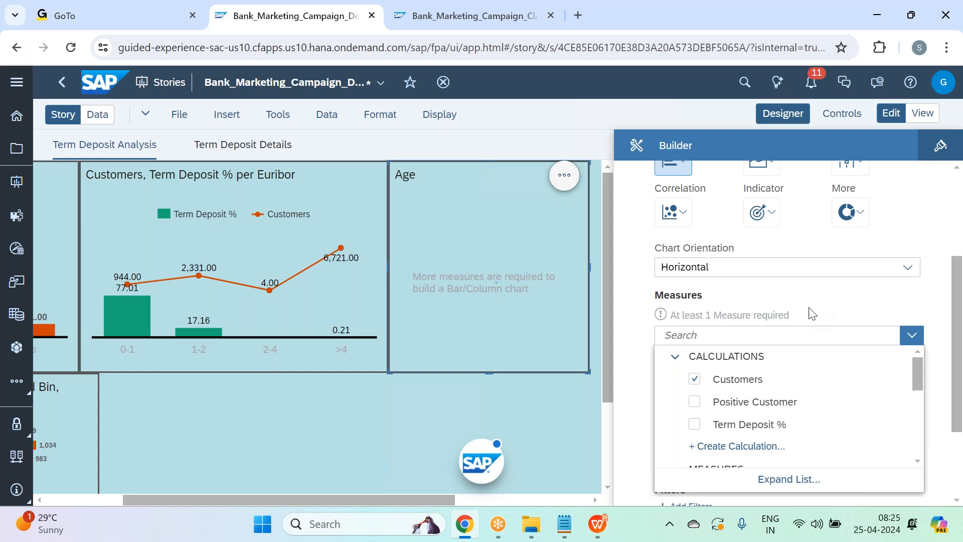
click(814, 307)
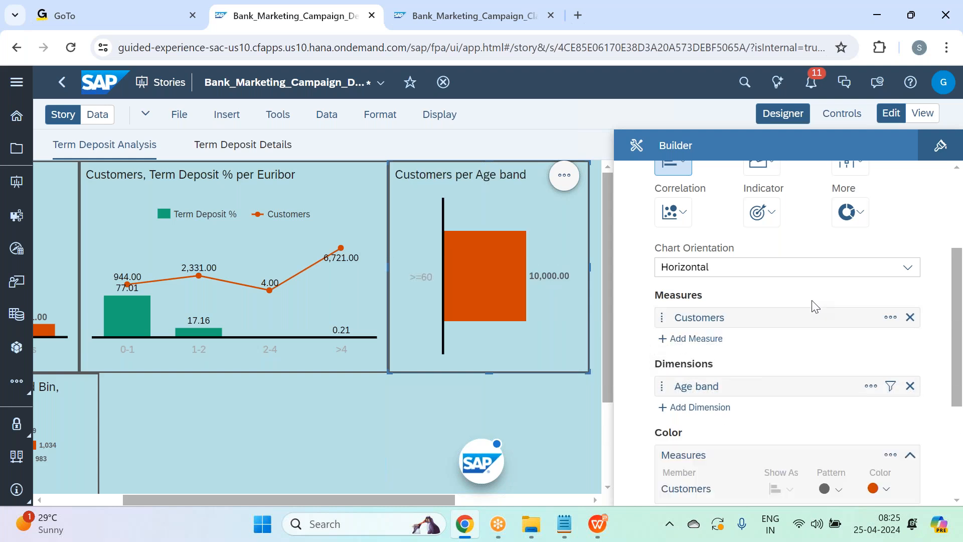
Change the Customers per Age band chart to a Pie chart, leaving the Age band filter unset
click(857, 222)
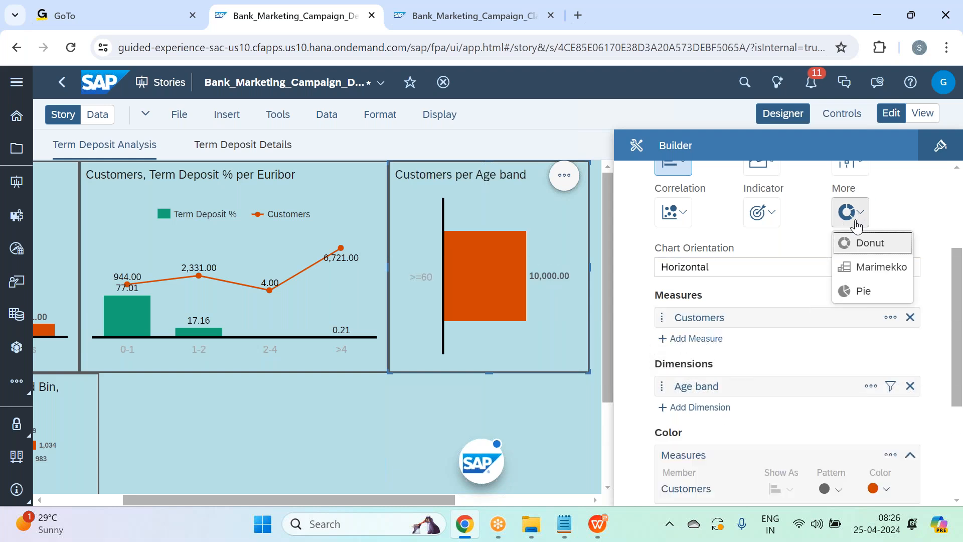
click(862, 291)
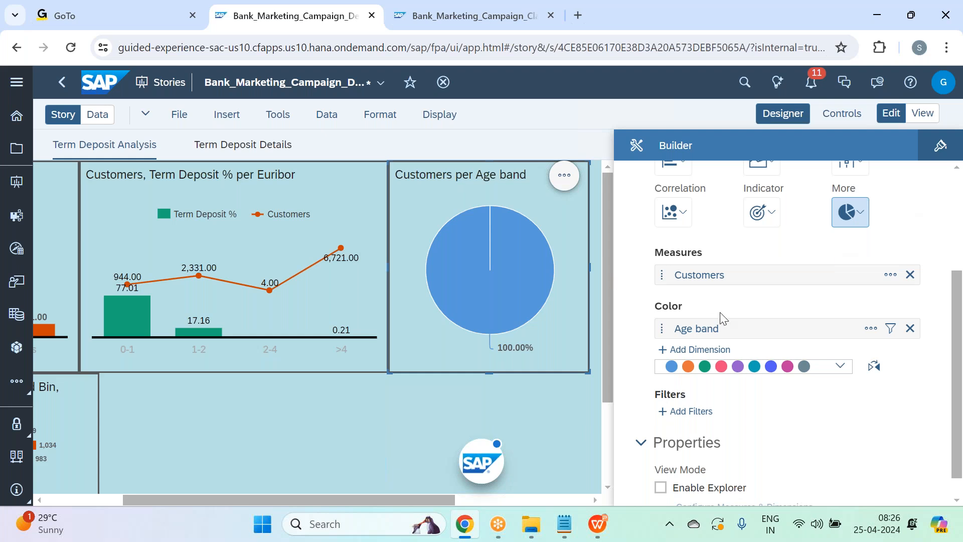
click(891, 328)
click(795, 402)
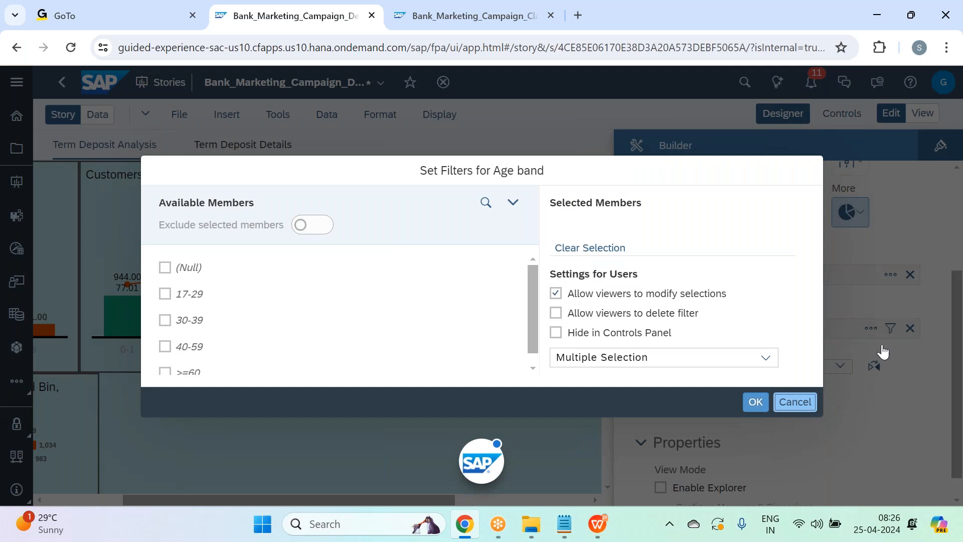
Edit the Age band calculation and add Key to its selected dimensions
click(870, 335)
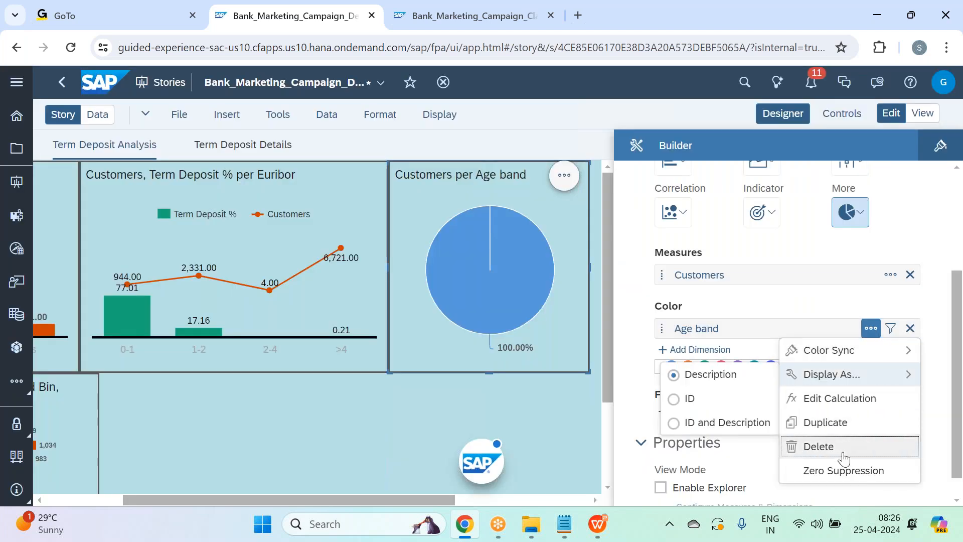
click(830, 401)
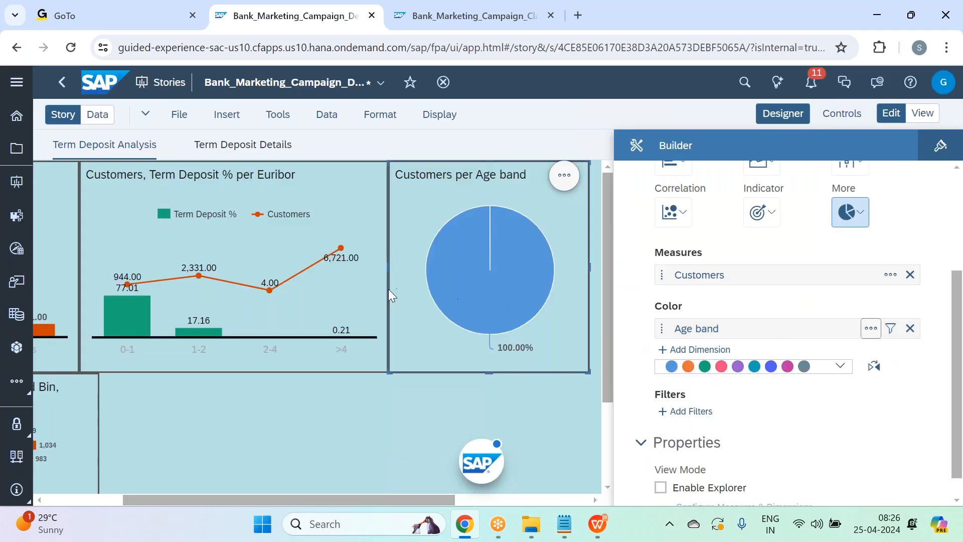
scroll(406, 321, down, 4)
scroll(406, 335, down, 3)
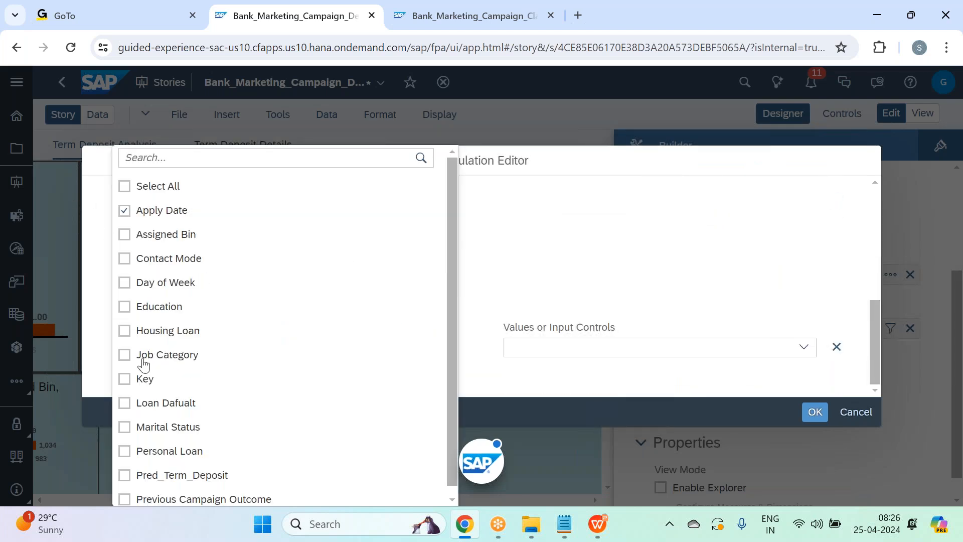
click(124, 379)
click(814, 412)
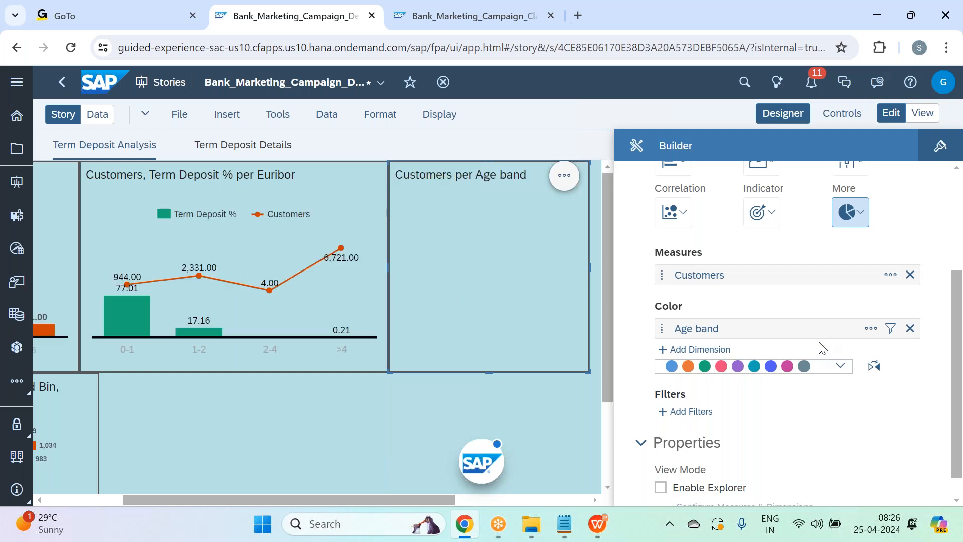
mouse_move(468, 275)
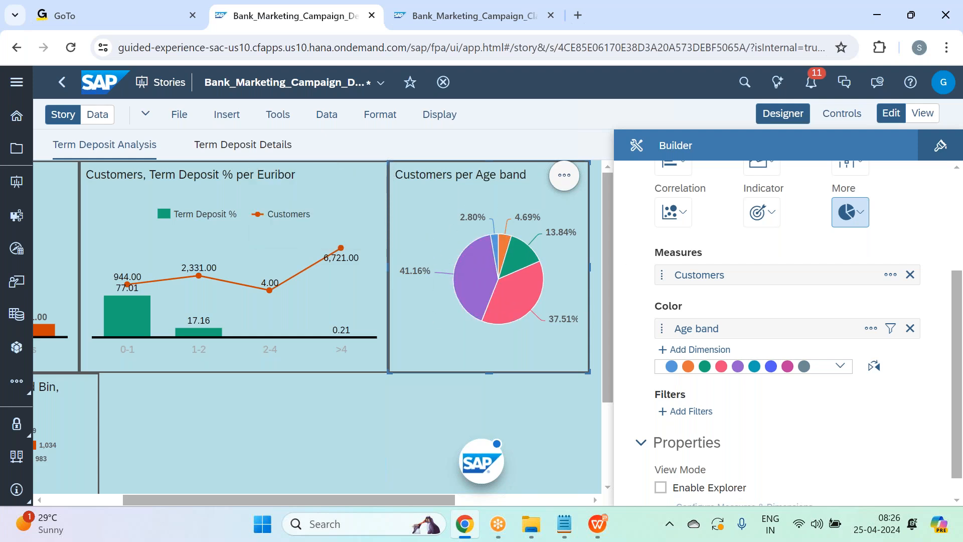
Position the Age band pie chart directly beside the Euribor combination chart, with the design pane closed
click(784, 114)
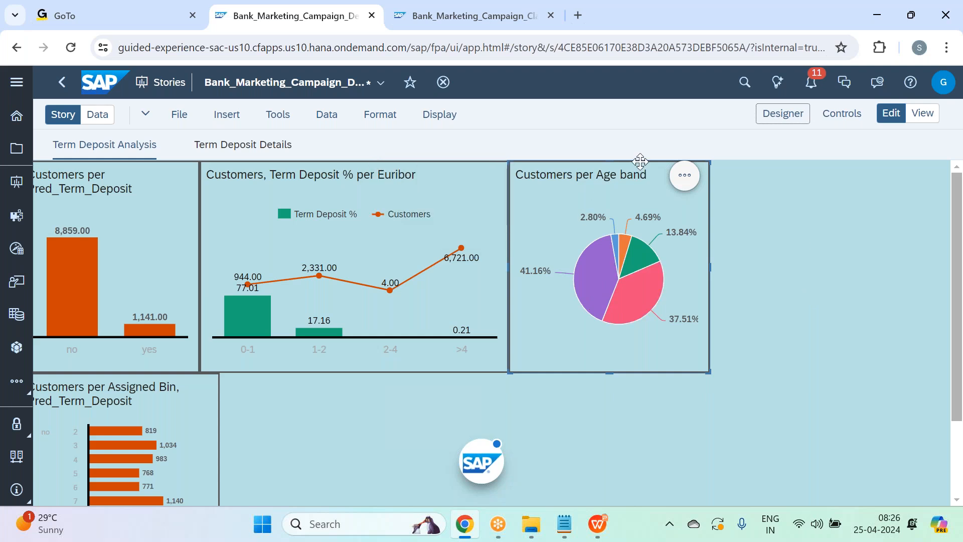
drag(640, 161, 709, 172)
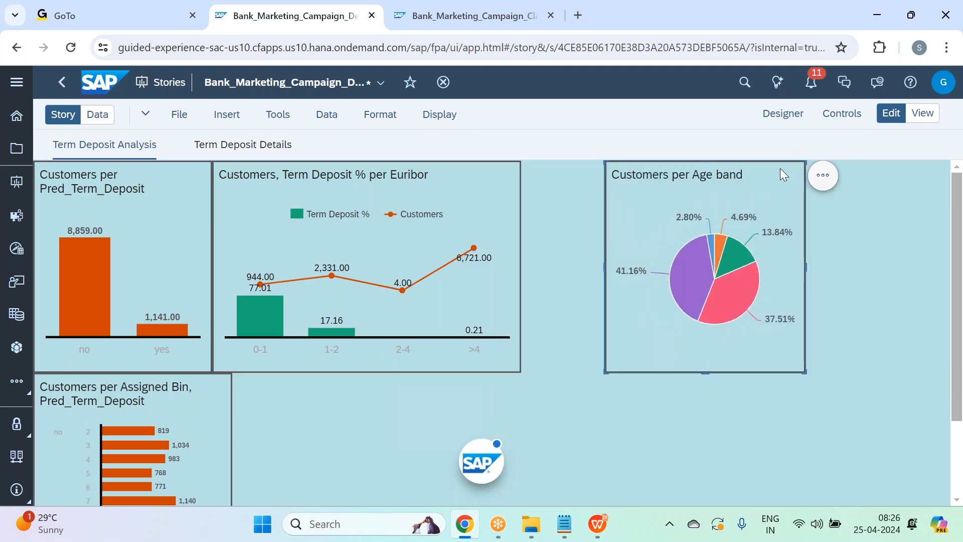
drag(751, 159, 674, 164)
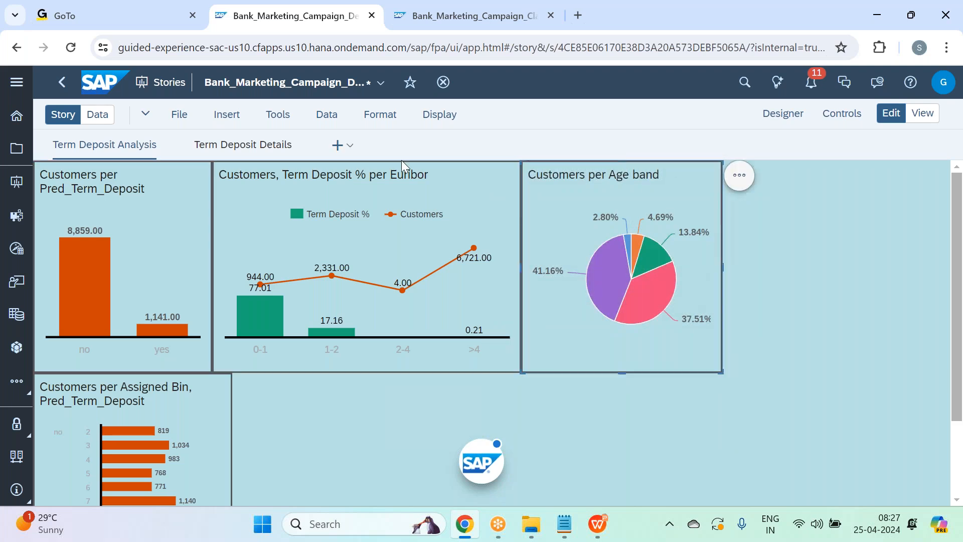
Insert a new chart, place it to the right of the Age band pie chart and shrink it to match the row's height
click(227, 115)
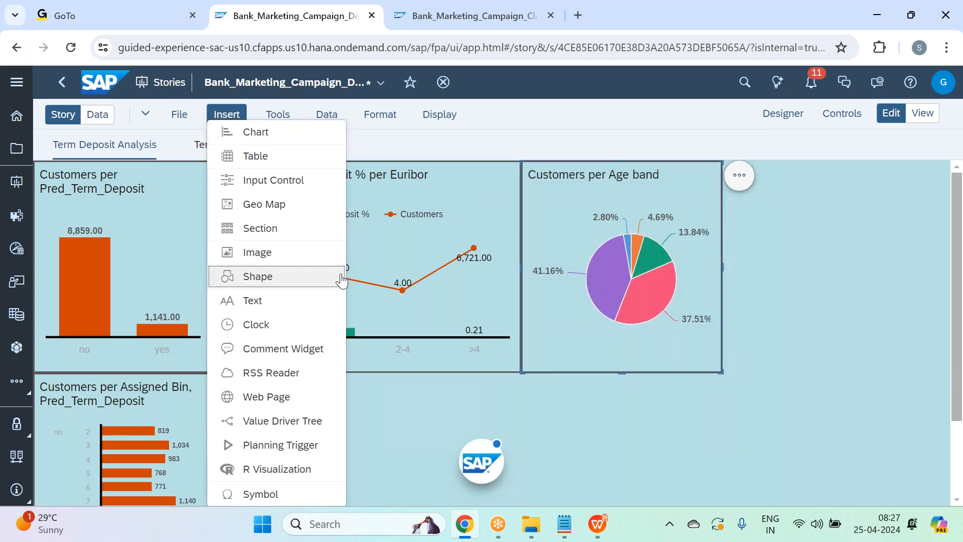
click(286, 139)
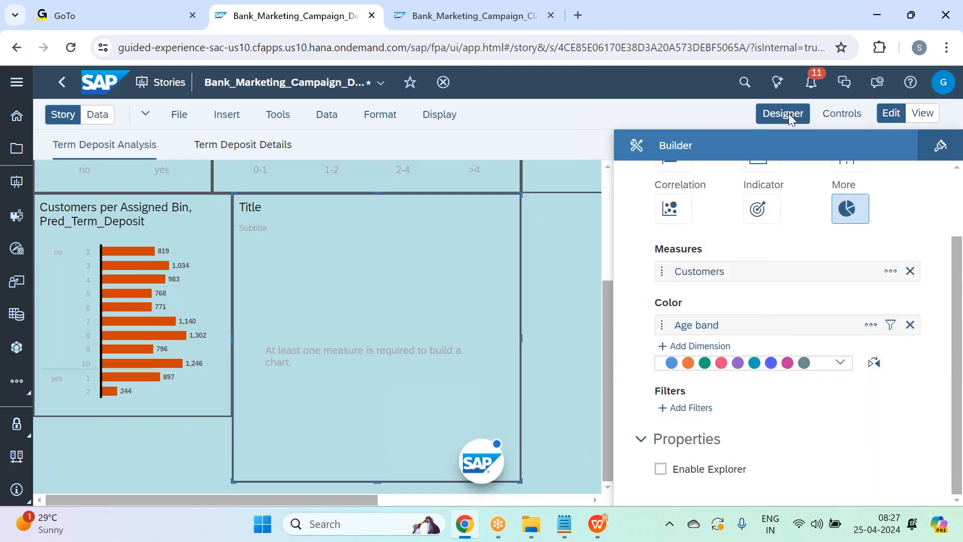
click(789, 114)
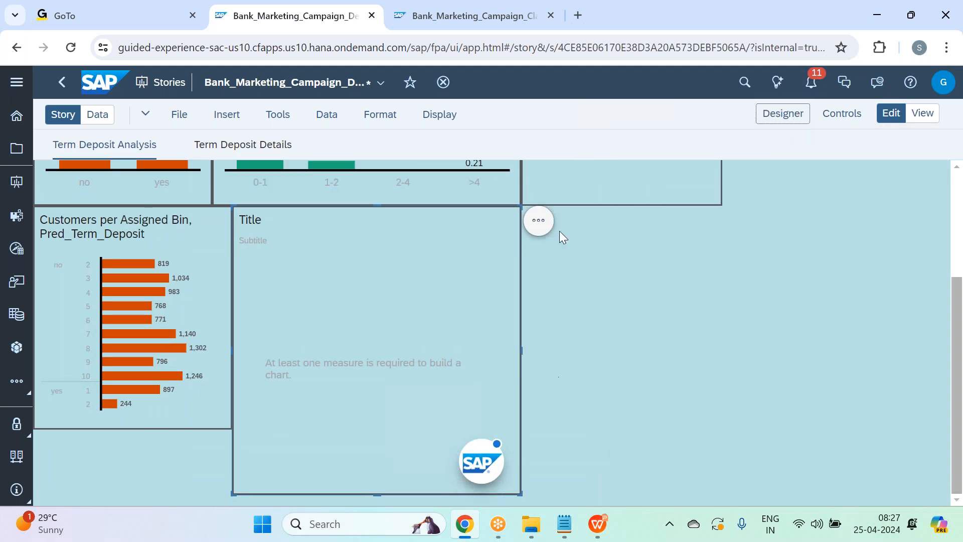
drag(508, 206, 800, 165)
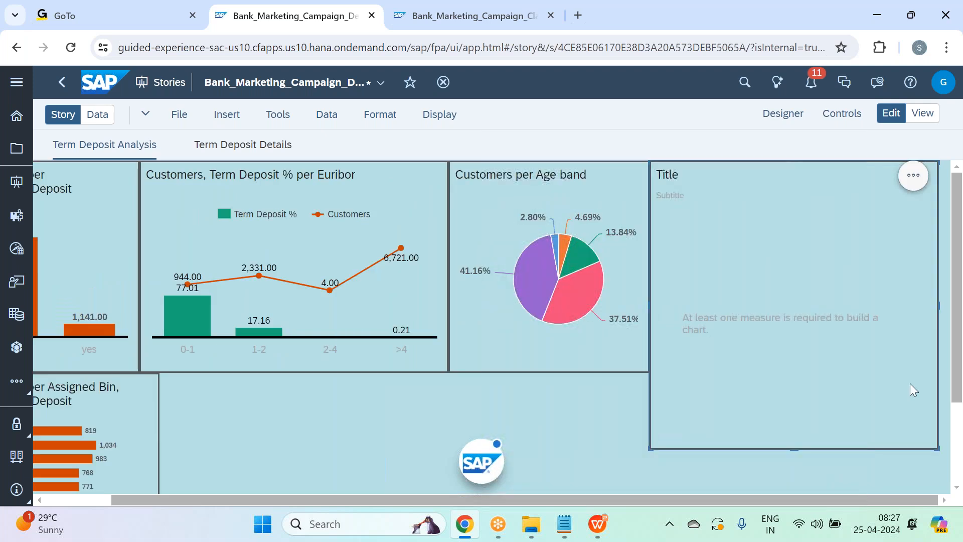
drag(933, 445, 827, 372)
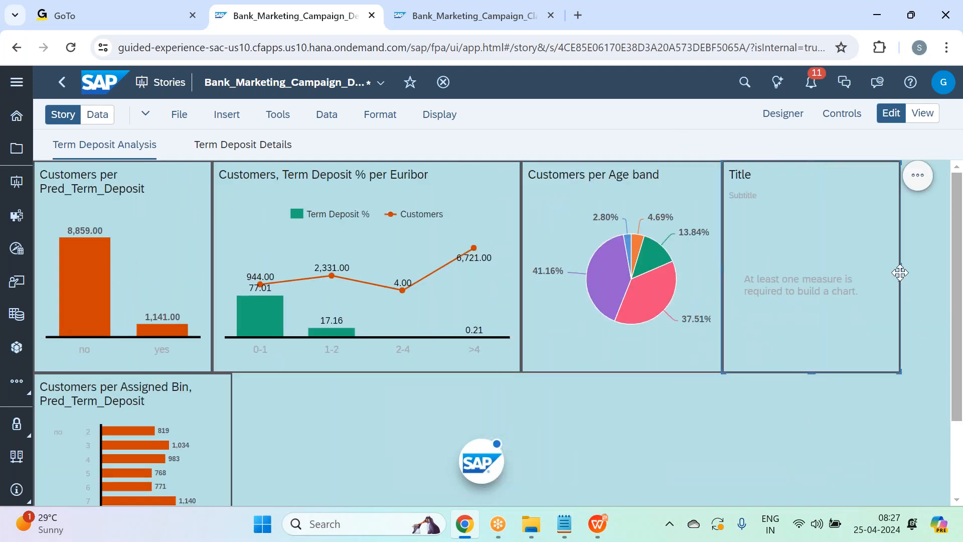
Shift the empty chart and the Age band pie chart to the right, leaving a gap after the Euribor chart
drag(898, 265, 899, 265)
drag(846, 165, 884, 169)
drag(709, 161, 755, 164)
drag(614, 192, 613, 191)
Replace Customers with Positive Customer as the line axis measure of the Euribor combination chart
click(453, 177)
click(773, 120)
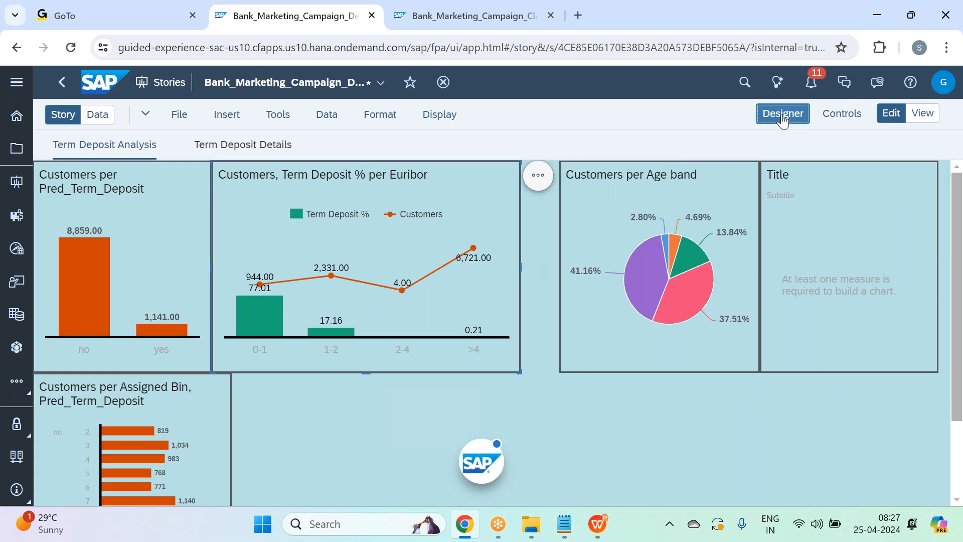
scroll(800, 351, down, 3)
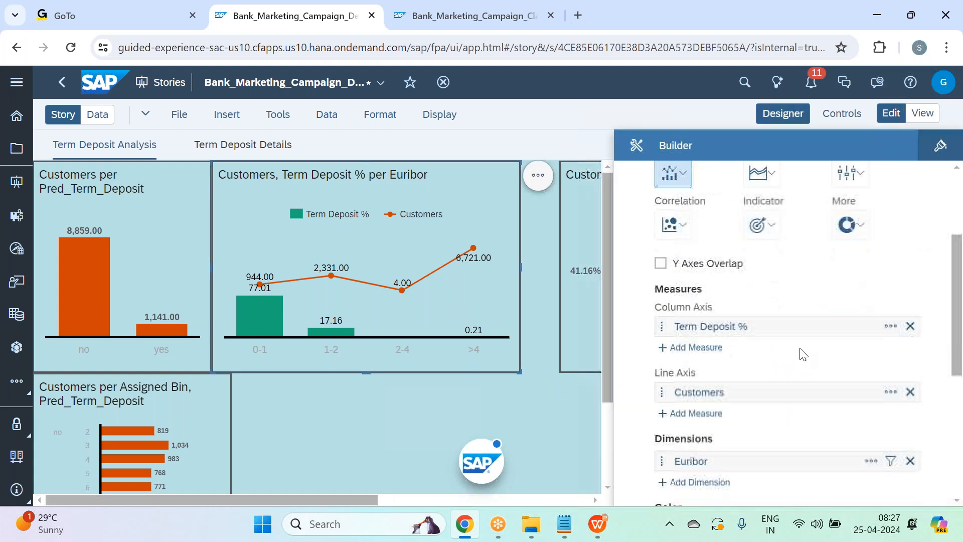
click(910, 393)
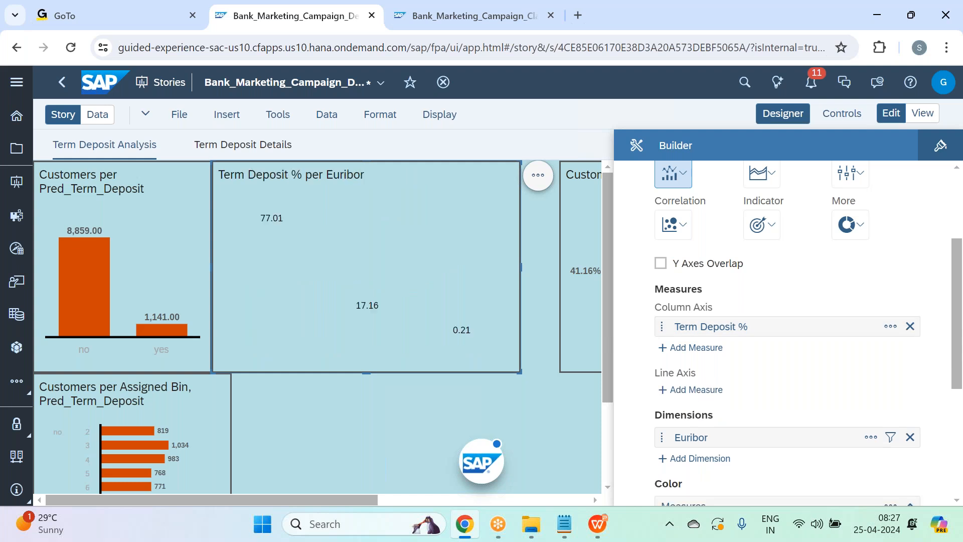
click(705, 394)
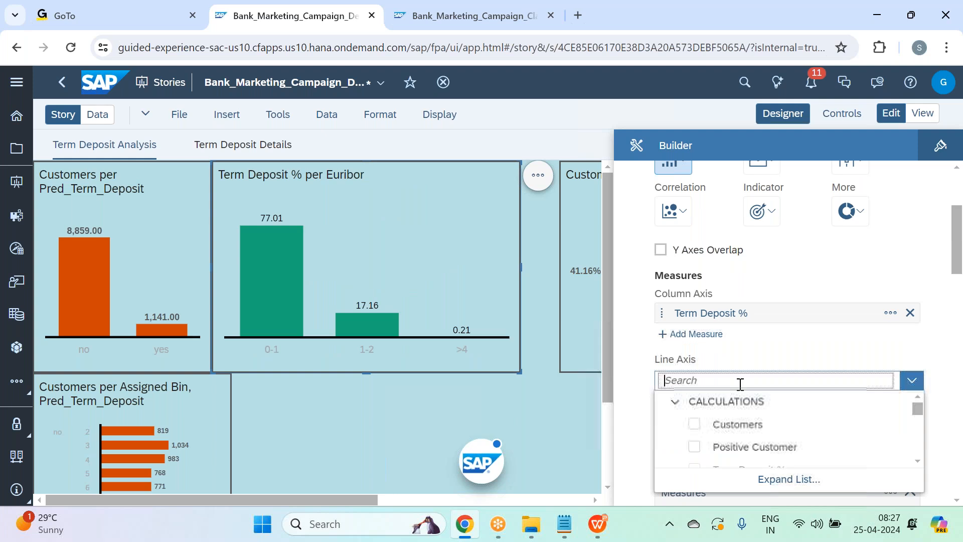
text(pos)
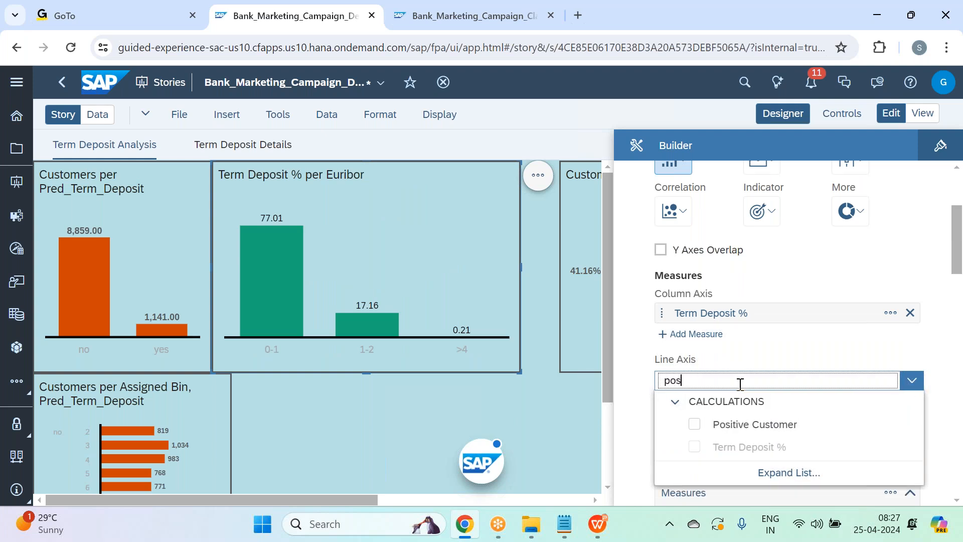
click(750, 425)
click(788, 357)
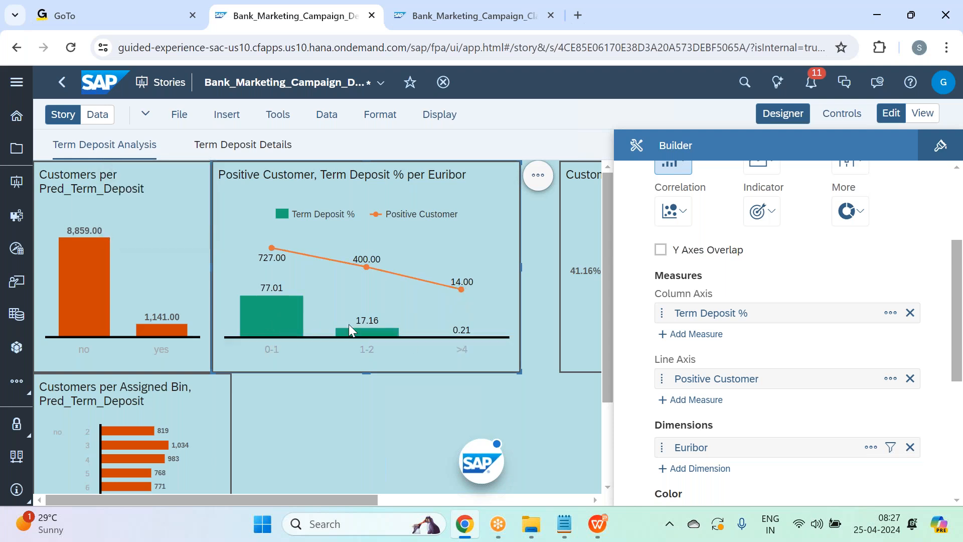
click(789, 121)
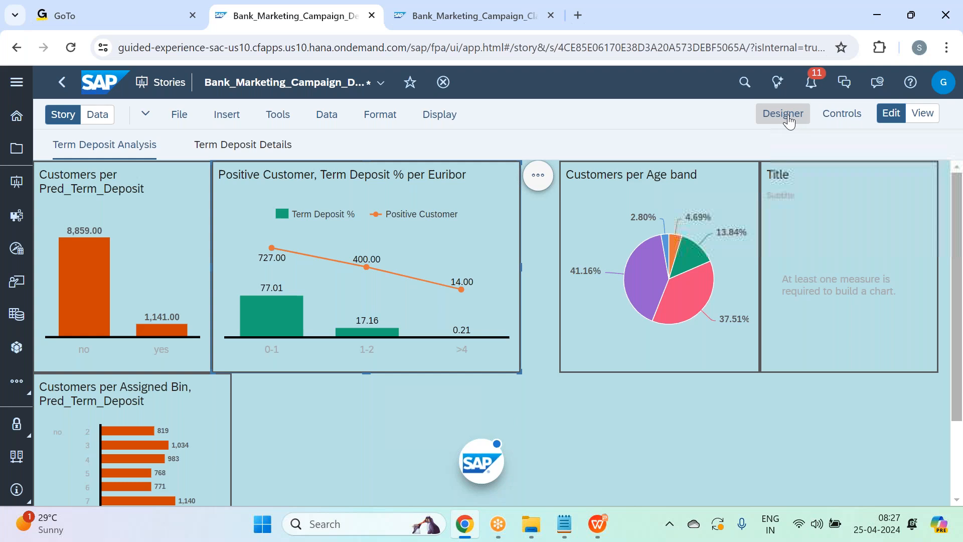
Narrow the Euribor chart slightly and shorten its title to "Term Deposit % per Euribor"
drag(521, 266, 493, 261)
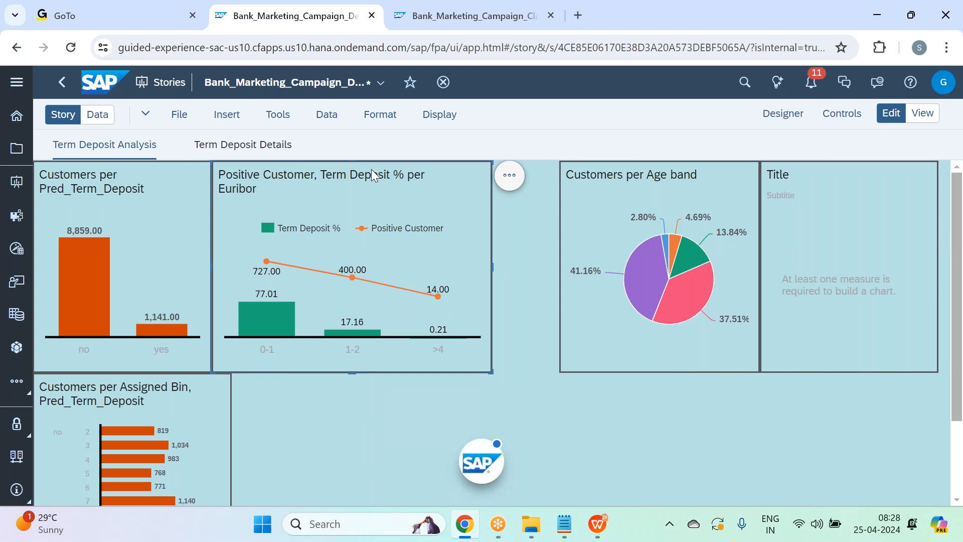
double_click(320, 175)
click(320, 174)
key(BackSpace)
key(BackSpace)
key(BackSpace)
key(BackSpace)
key(BackSpace)
key(BackSpace)
key(BackSpace)
key(BackSpace)
key(BackSpace)
key(BackSpace)
key(BackSpace)
key(BackSpace)
key(BackSpace)
key(BackSpace)
key(BackSpace)
key(BackSpace)
key(BackSpace)
key(BackSpace)
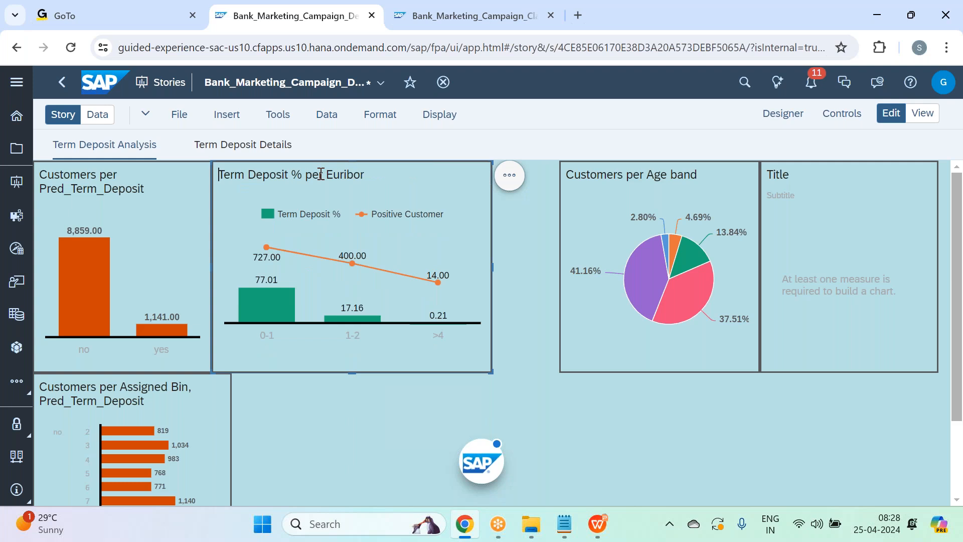
click(517, 256)
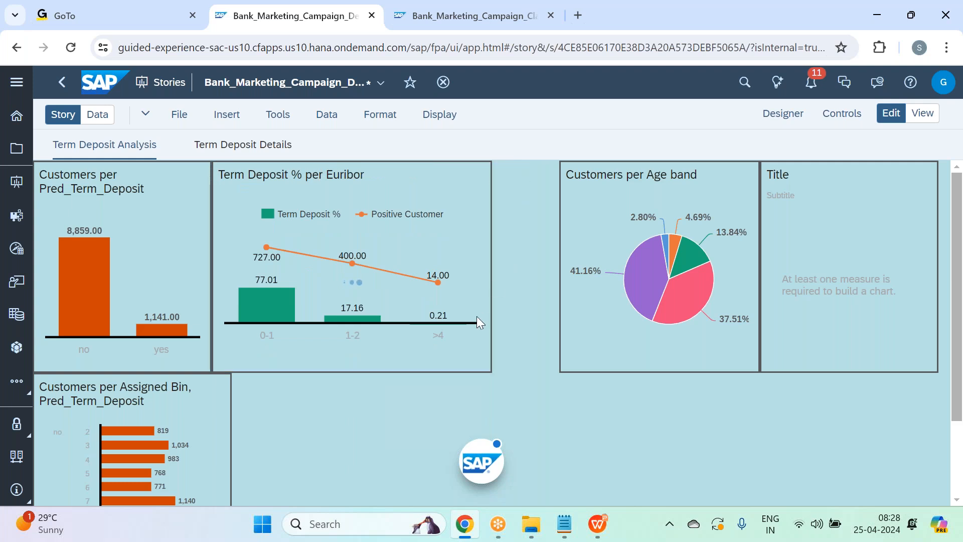
Narrow the Term Deposit % per Euribor chart further and move it right against the Age band pie chart
drag(492, 371, 426, 371)
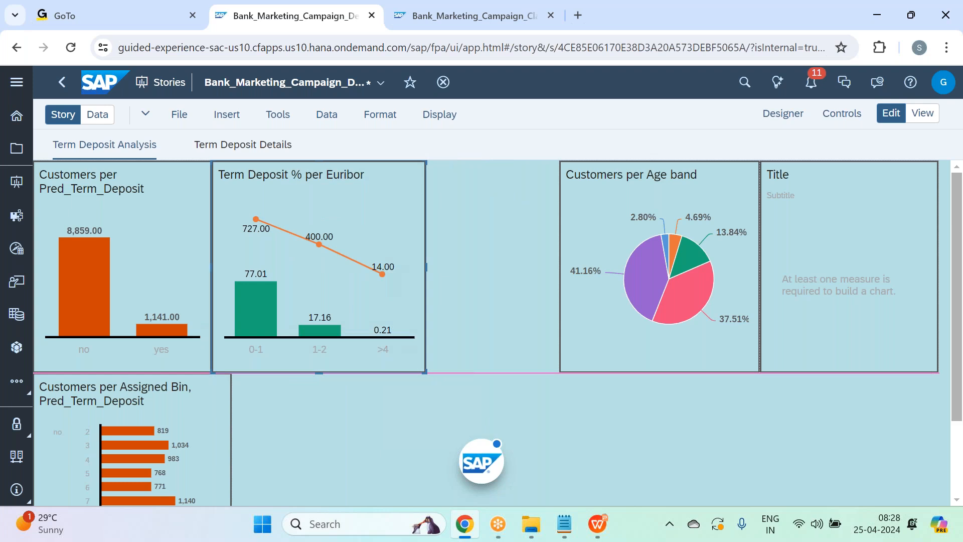
drag(425, 372, 426, 372)
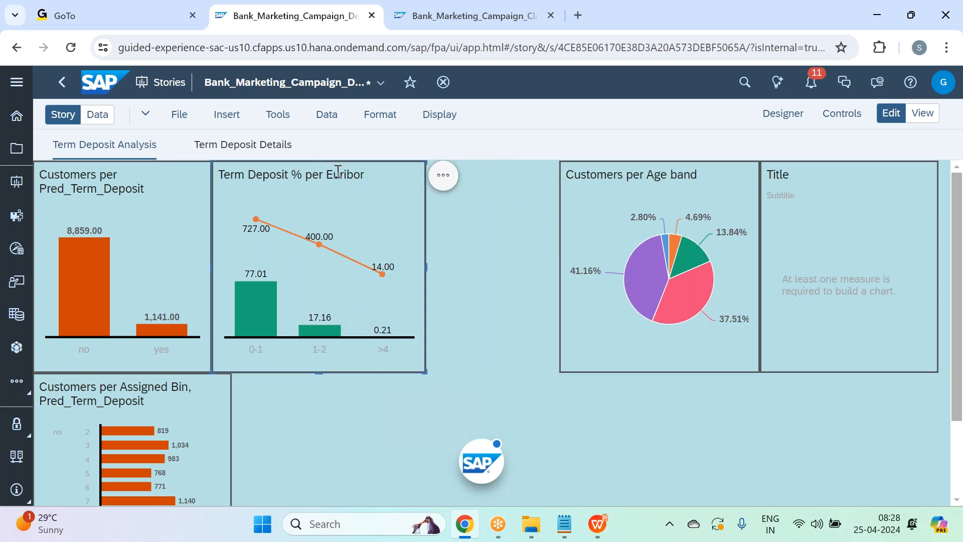
drag(368, 161, 501, 160)
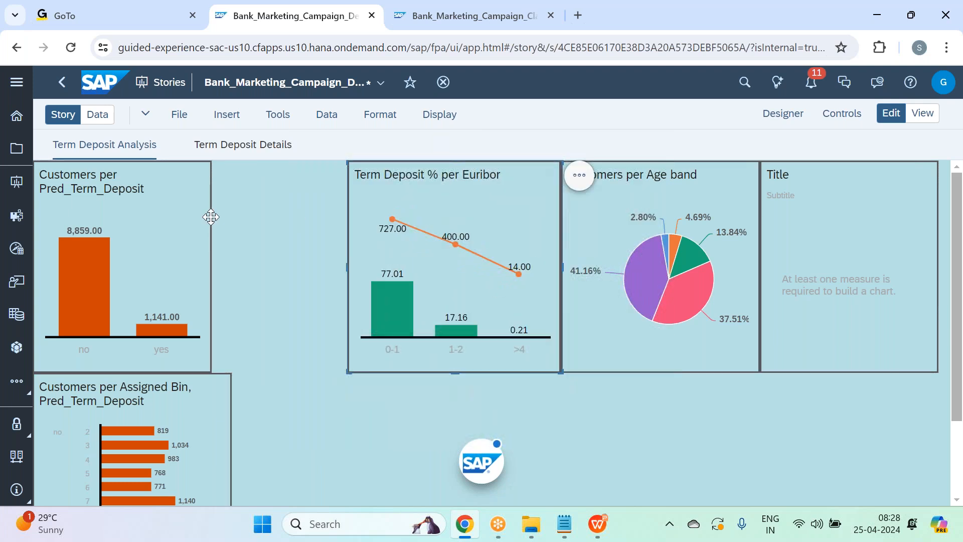
Narrow the Age band pie chart slightly and reduce it and the Euribor chart to the same shorter height
click(677, 351)
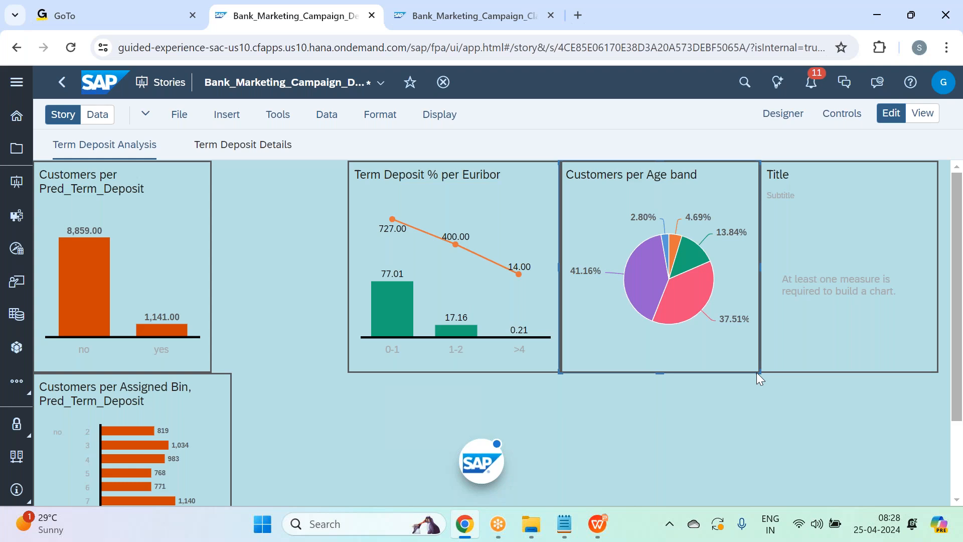
drag(752, 374, 744, 373)
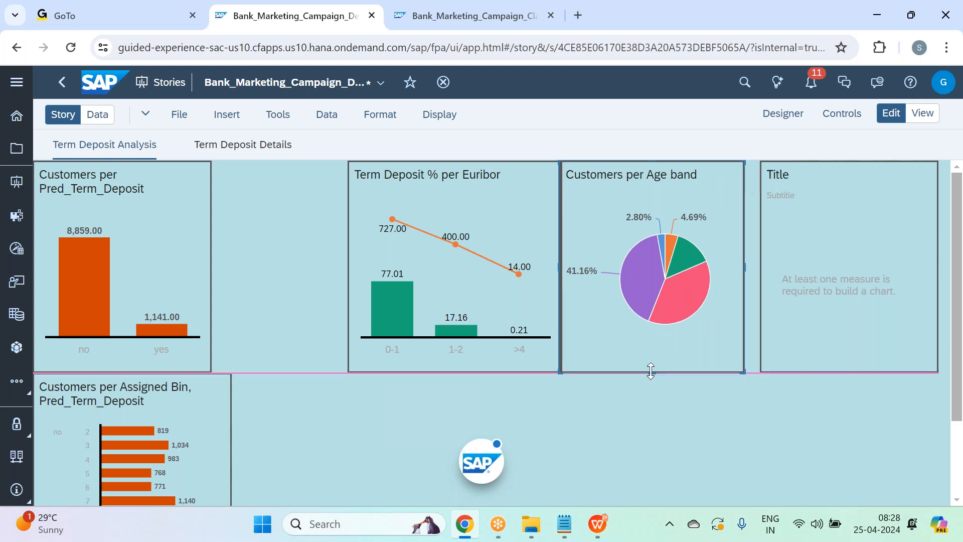
drag(651, 371, 654, 360)
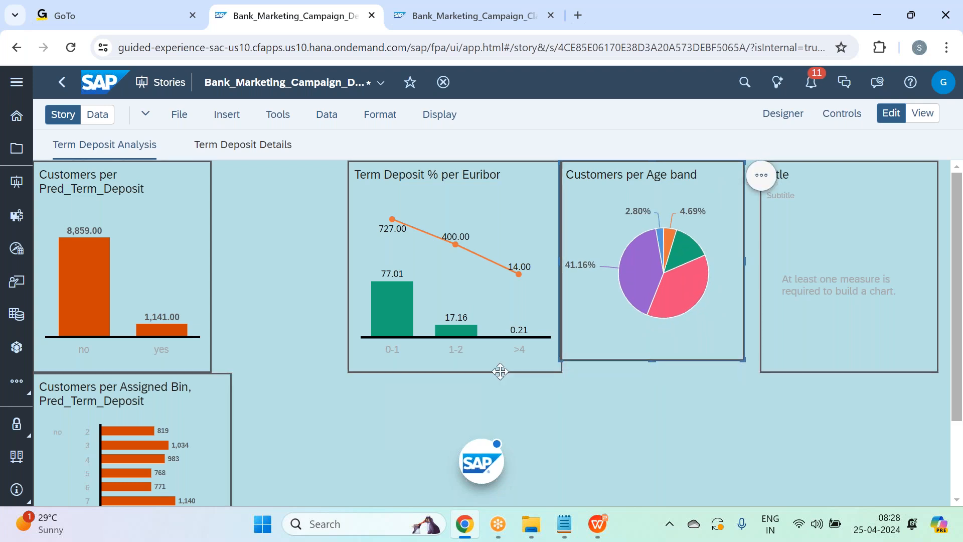
click(470, 359)
drag(466, 373, 458, 359)
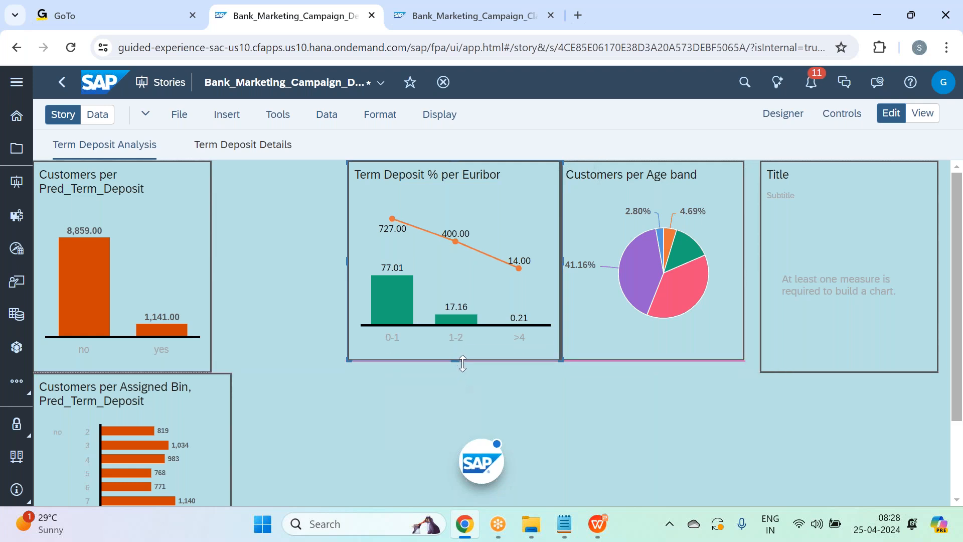
Move the empty chart farther right, away from the Age band pie chart
click(880, 293)
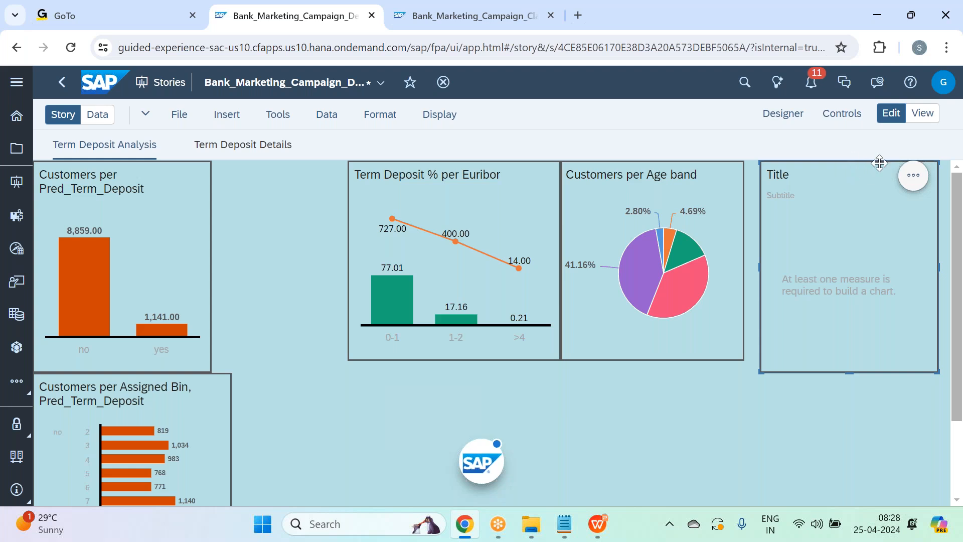
drag(858, 160, 882, 171)
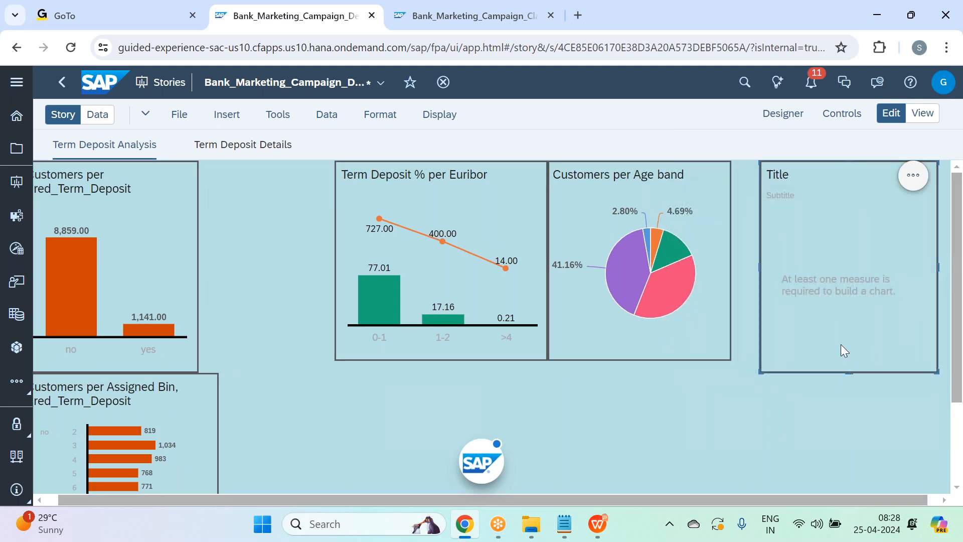
Shorten the empty chart to match its neighbours and move the Age band pie chart and Euribor chart right so all three adjoin
drag(850, 375, 850, 360)
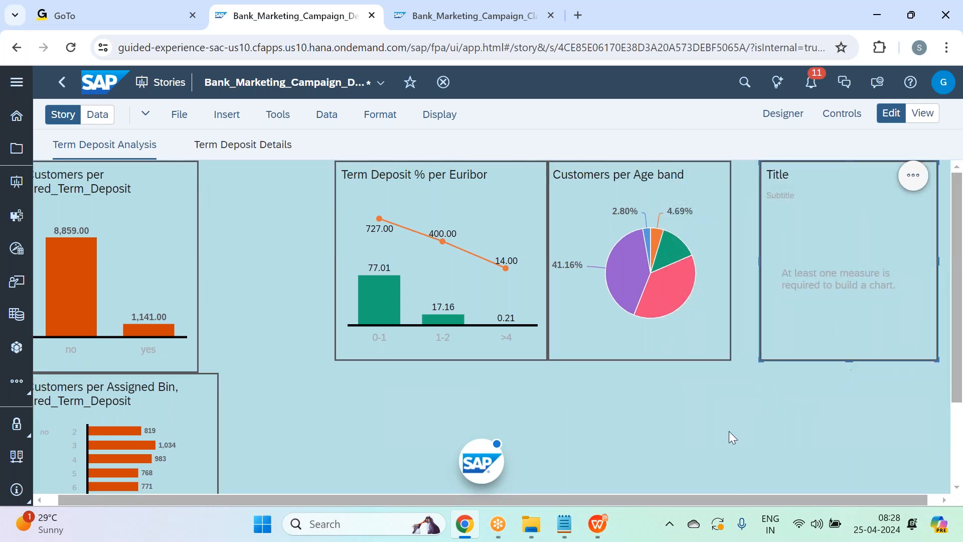
drag(693, 495, 736, 496)
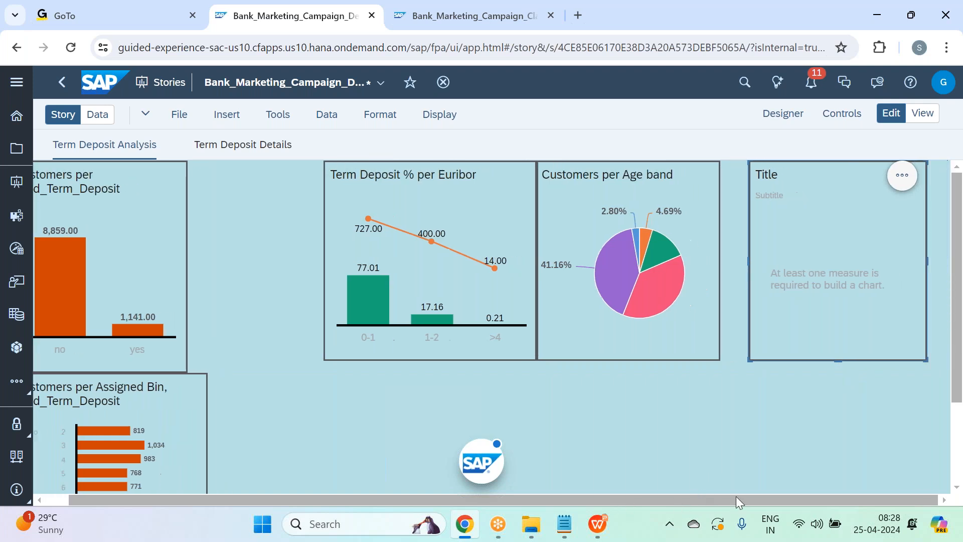
drag(712, 161, 737, 163)
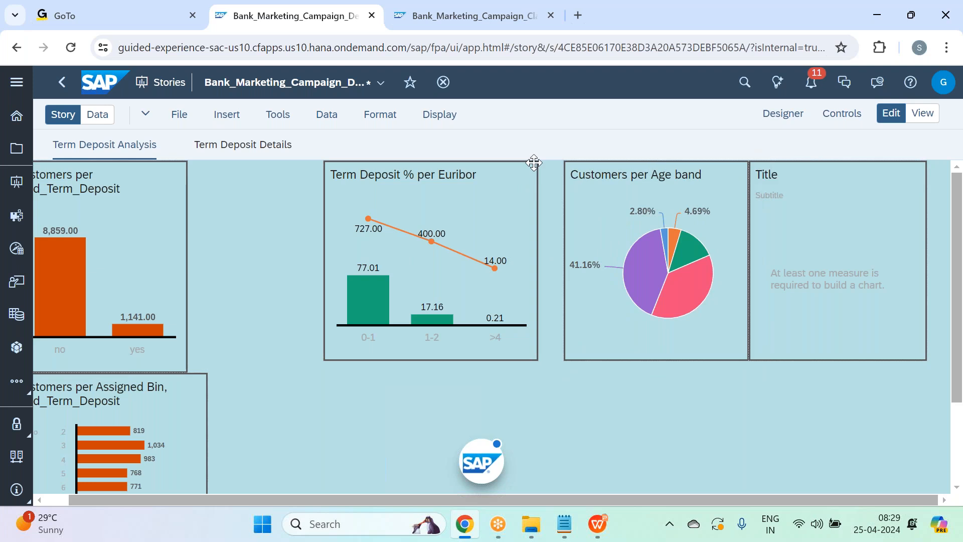
drag(531, 160, 548, 161)
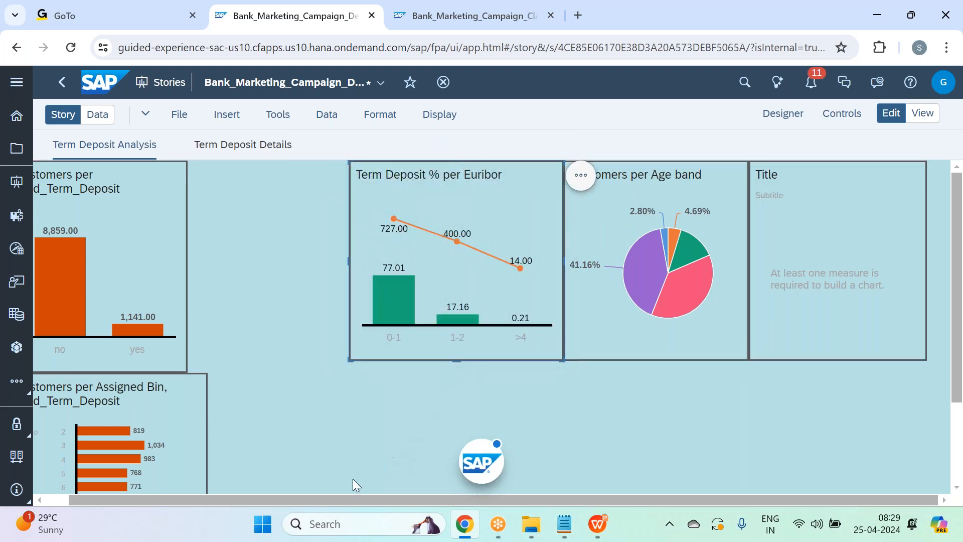
Reduce the Customers per Pred_Term_Deposit chart to the row's height and move the Assigned Bin chart up directly beneath it
click(324, 493)
scroll(324, 493, down, 2)
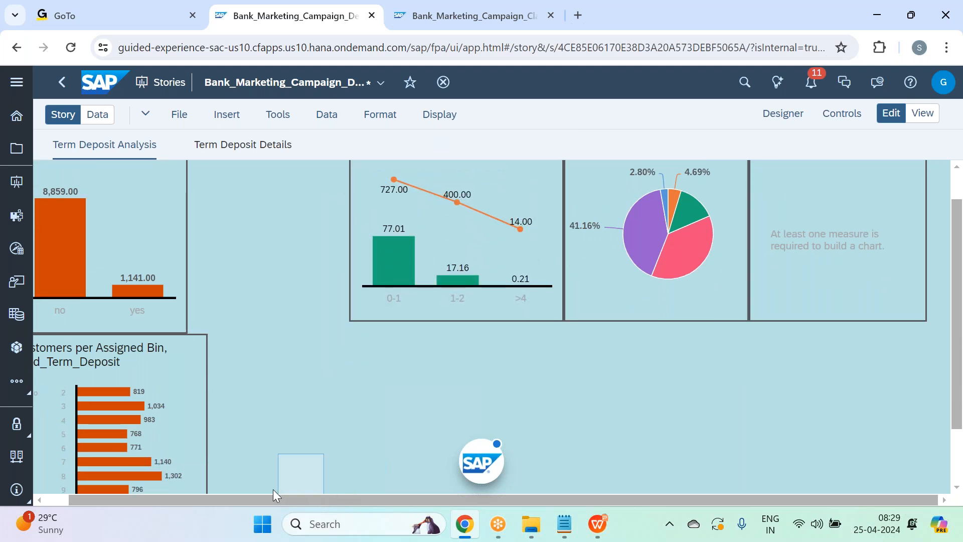
drag(257, 496, 237, 495)
scroll(215, 269, up, 2)
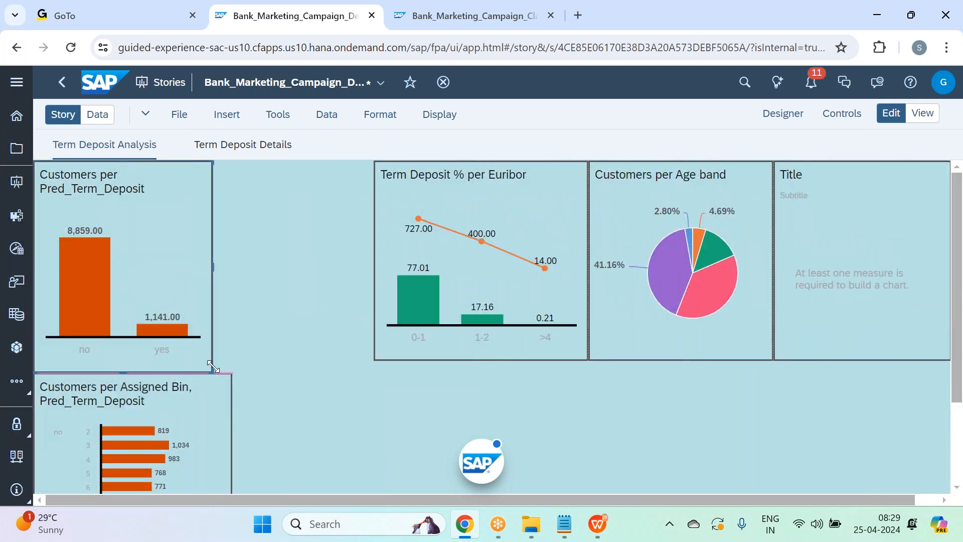
mouse_move(211, 365)
mouse_down()
mouse_move(213, 376)
mouse_move(215, 366)
mouse_up()
scroll(251, 299, down, 2)
scroll(290, 250, up, 2)
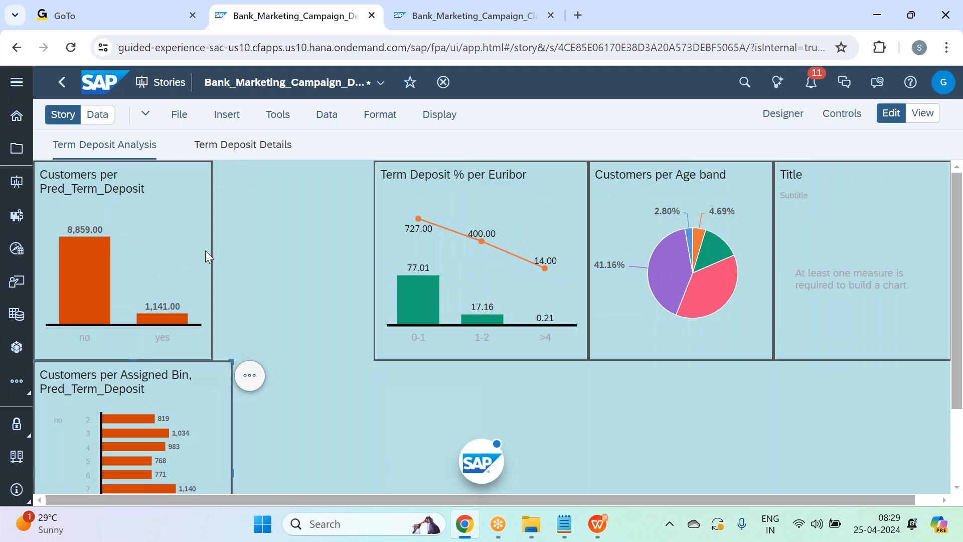
Narrow the Customers per Pred_Term_Deposit chart slightly, keeping its height aligned with the other charts in the row
click(194, 276)
drag(210, 358, 202, 360)
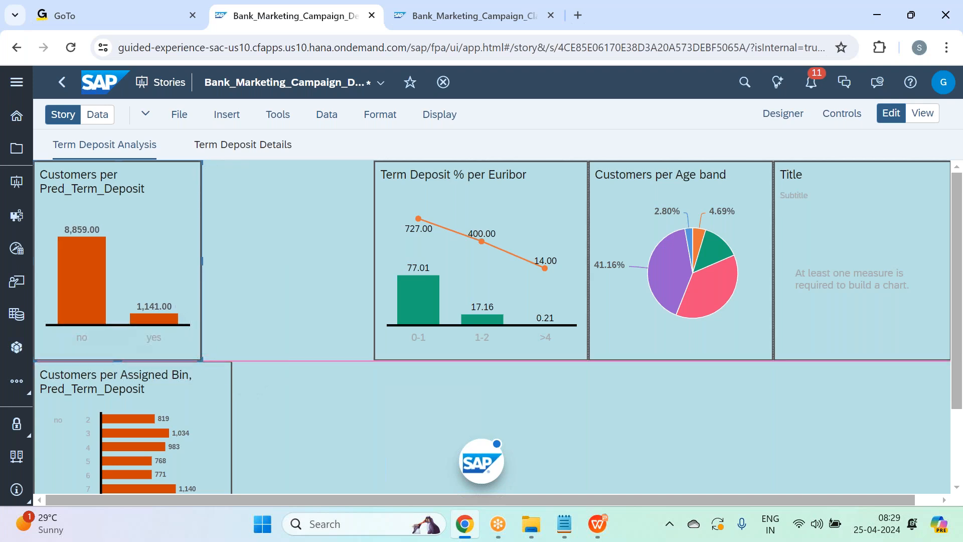
drag(201, 356, 201, 357)
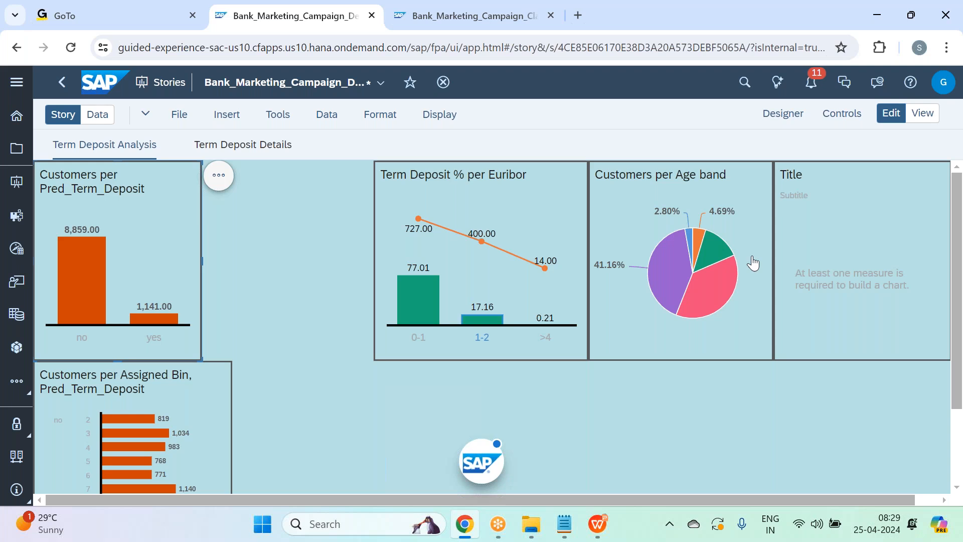
Convert the Customers per Age band pie chart to a Stacked Area chart and move Age band from Color to Dimensions
click(743, 195)
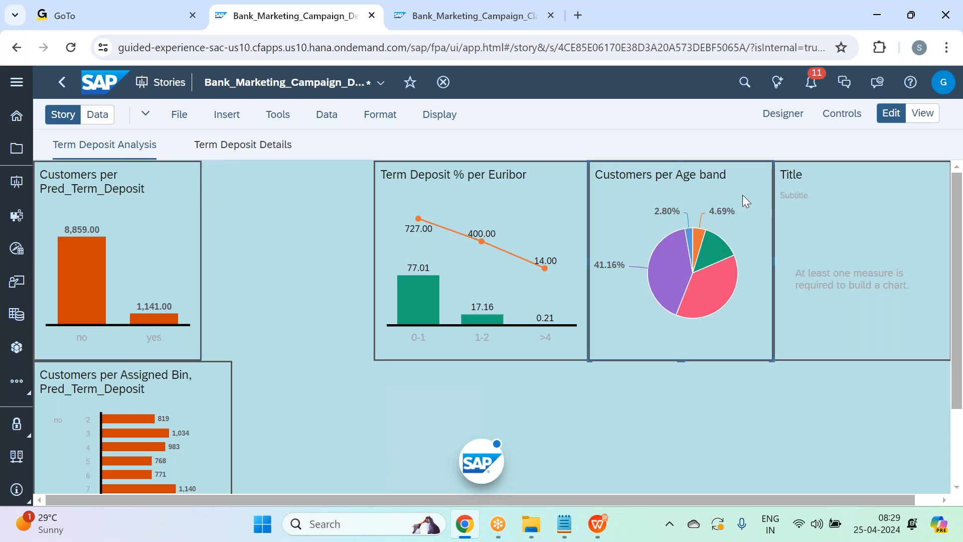
click(784, 117)
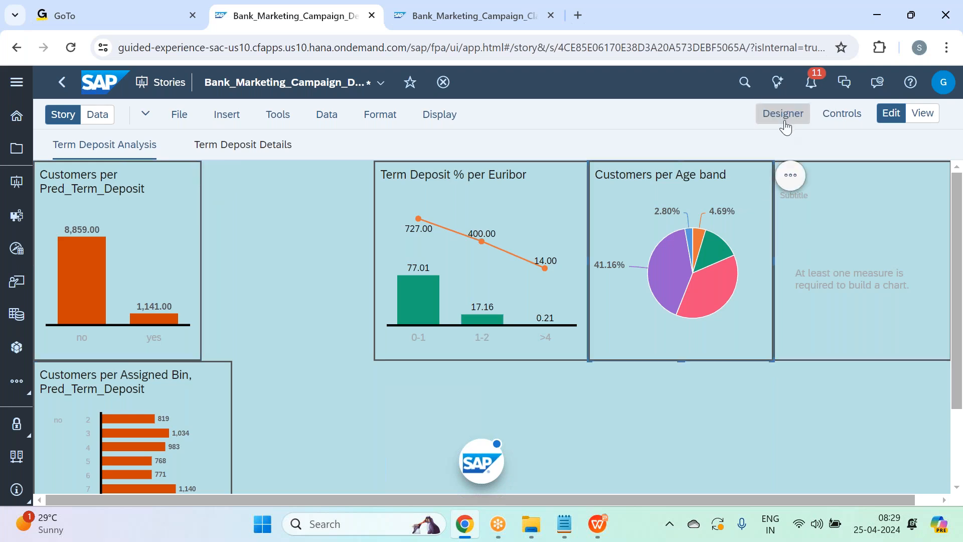
click(763, 335)
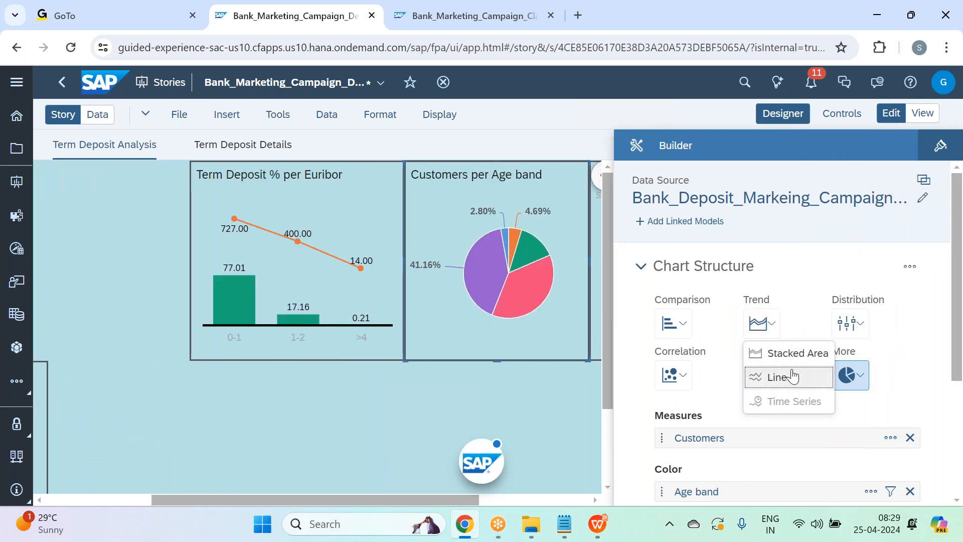
click(770, 376)
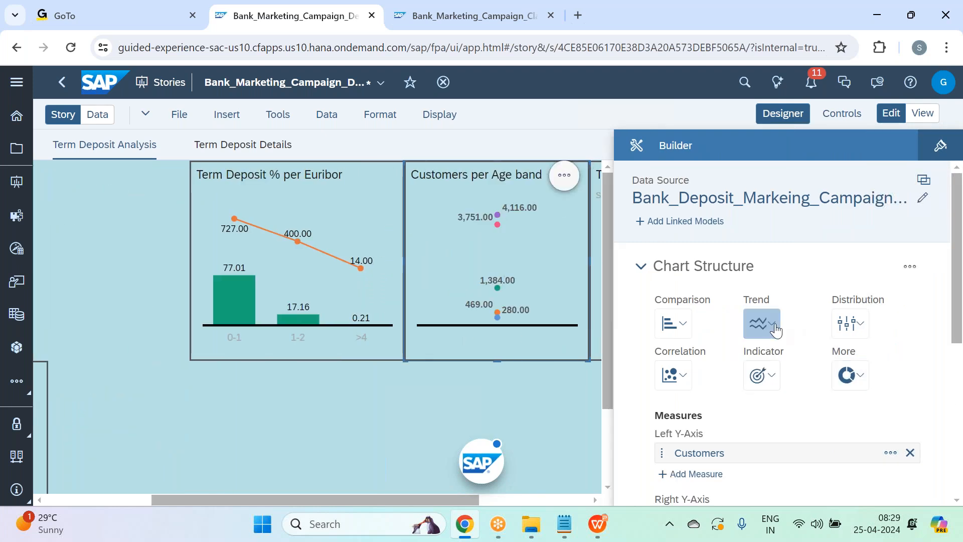
click(763, 324)
click(775, 351)
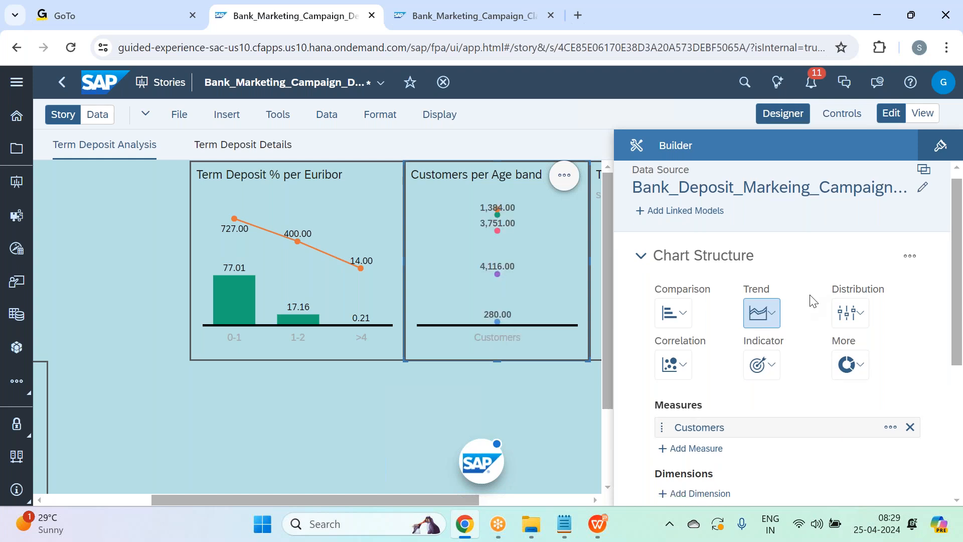
scroll(810, 298, down, 3)
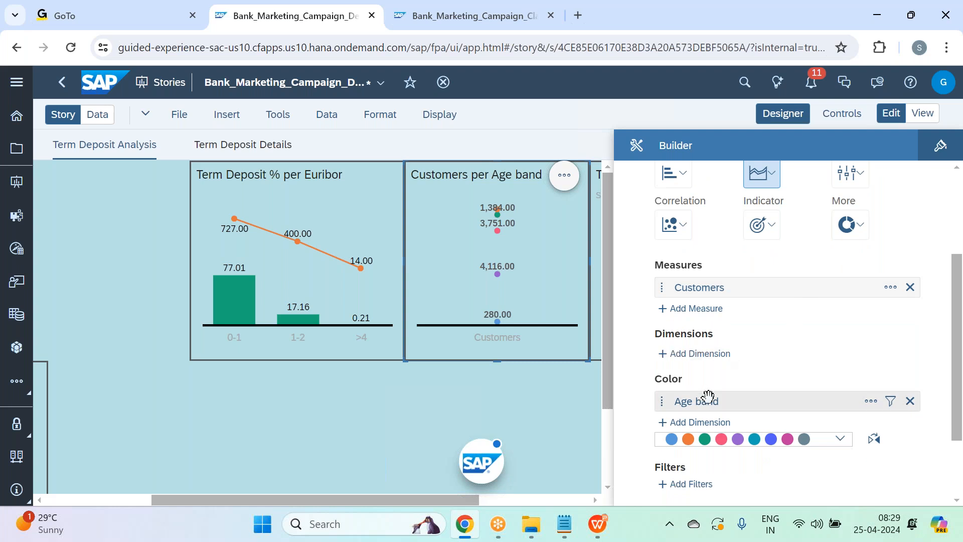
drag(707, 400, 718, 348)
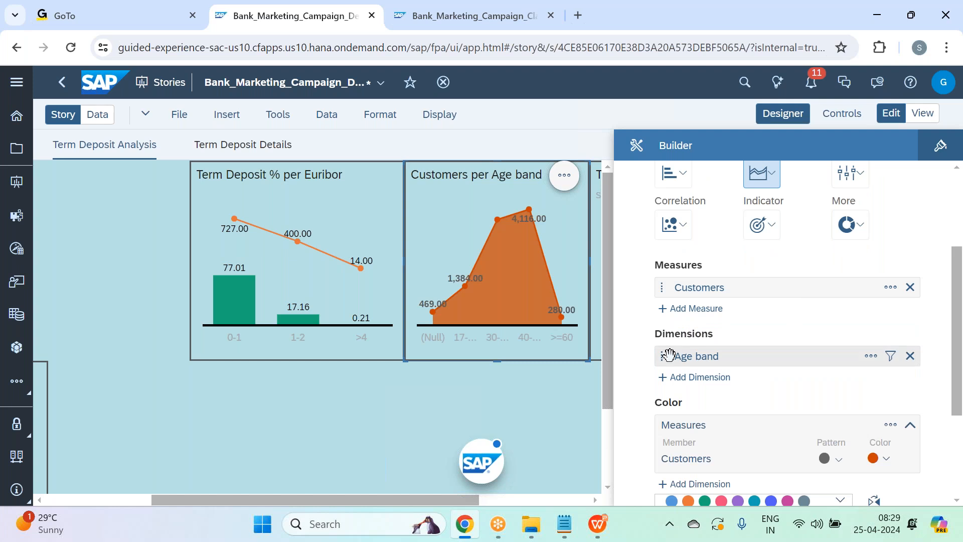
Apply a diagonal hatch pattern to the Customers measure of the Age band chart and return to the full story canvas
scroll(853, 426, down, 2)
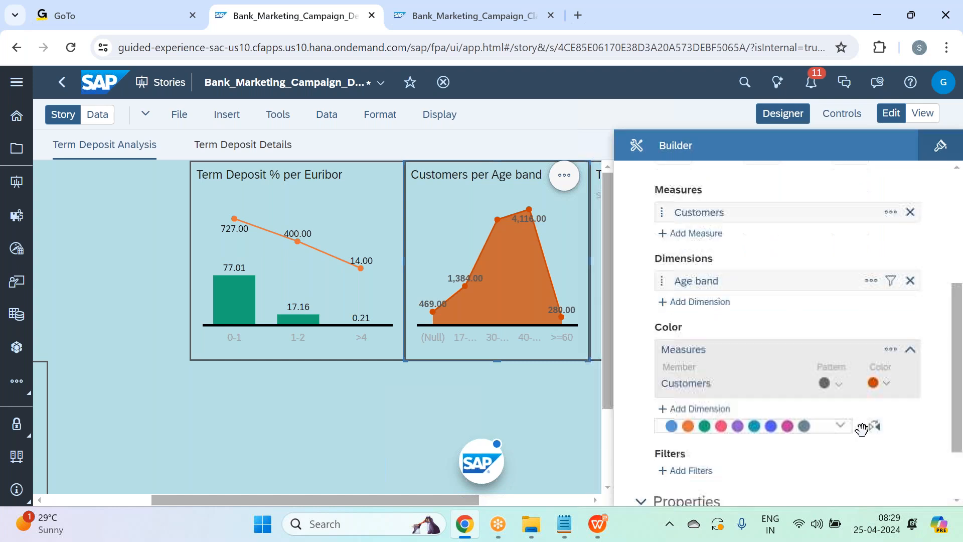
click(887, 390)
click(839, 385)
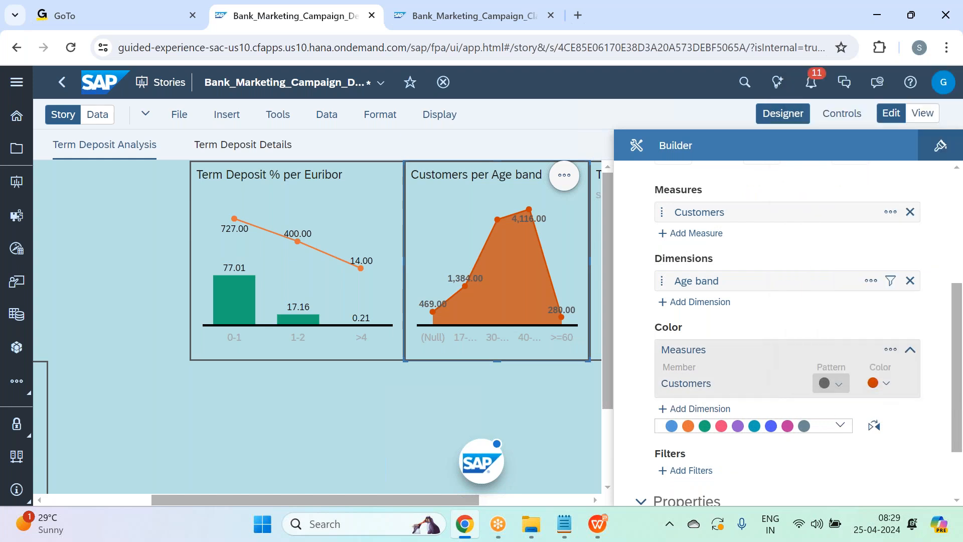
click(875, 414)
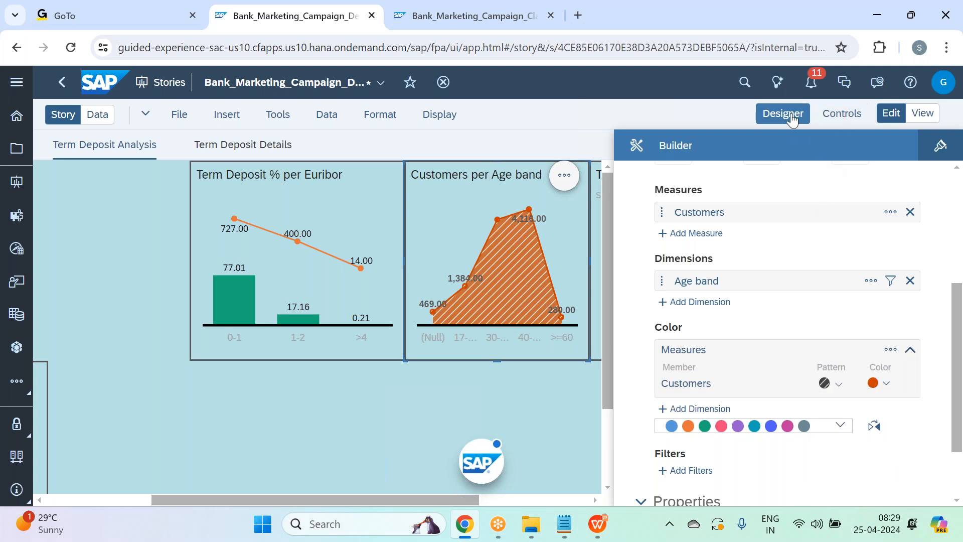
click(792, 120)
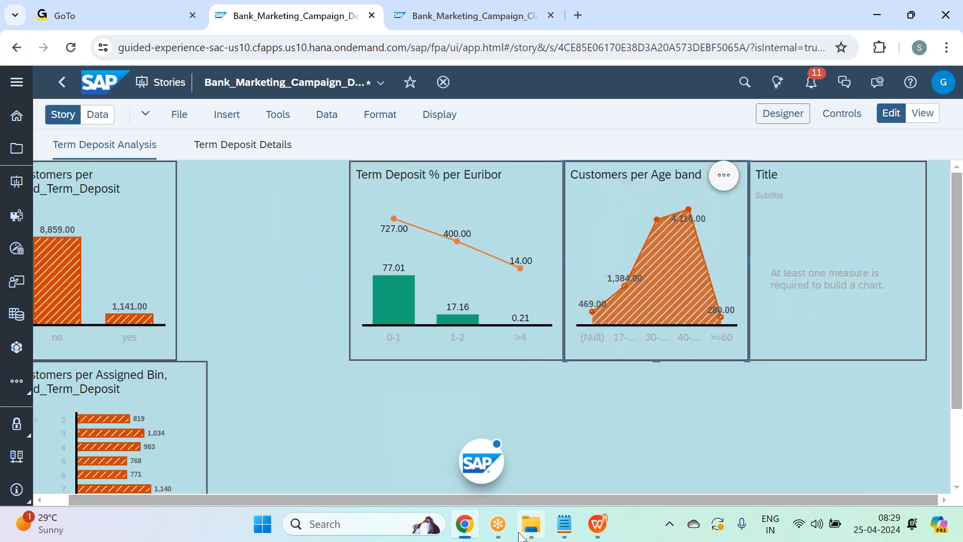
drag(510, 501, 487, 500)
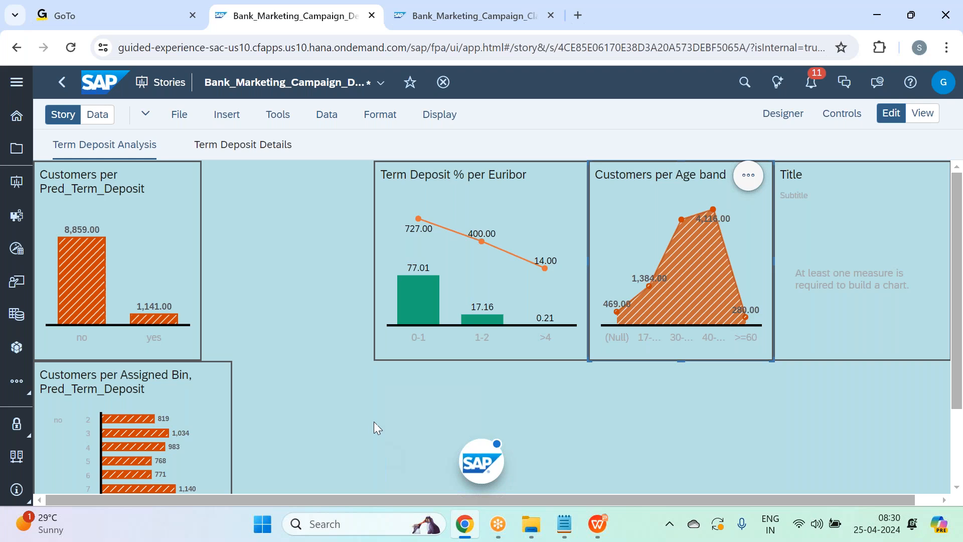
click(338, 248)
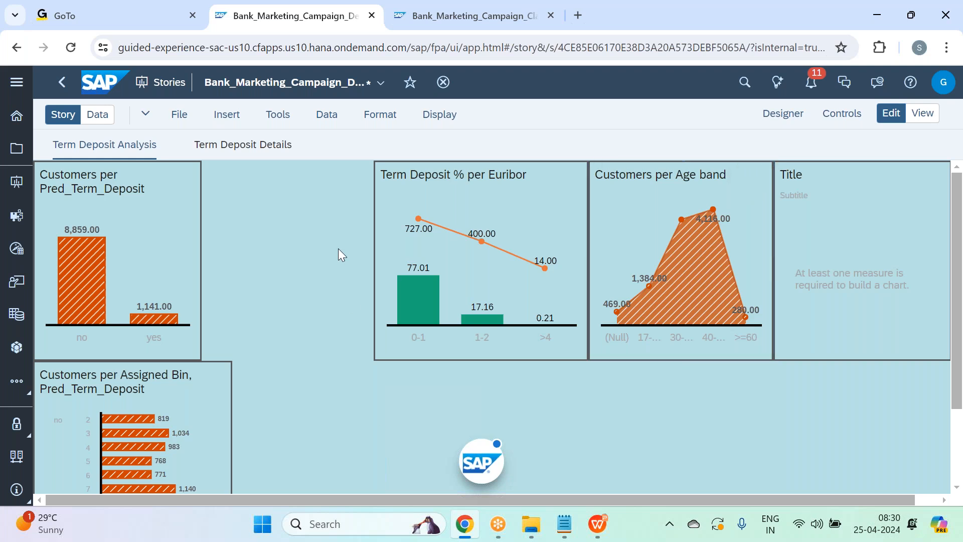
Insert a new chart and fit it into the gap between the Customers per Pred_Term_Deposit and Term Deposit % per Euribor charts
click(227, 121)
click(254, 131)
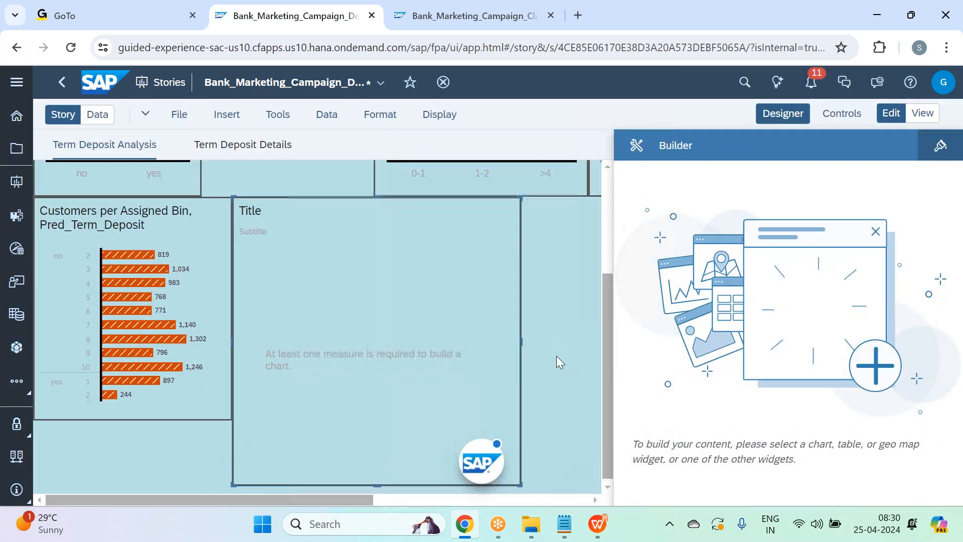
drag(501, 468, 387, 377)
scroll(351, 301, up, 1)
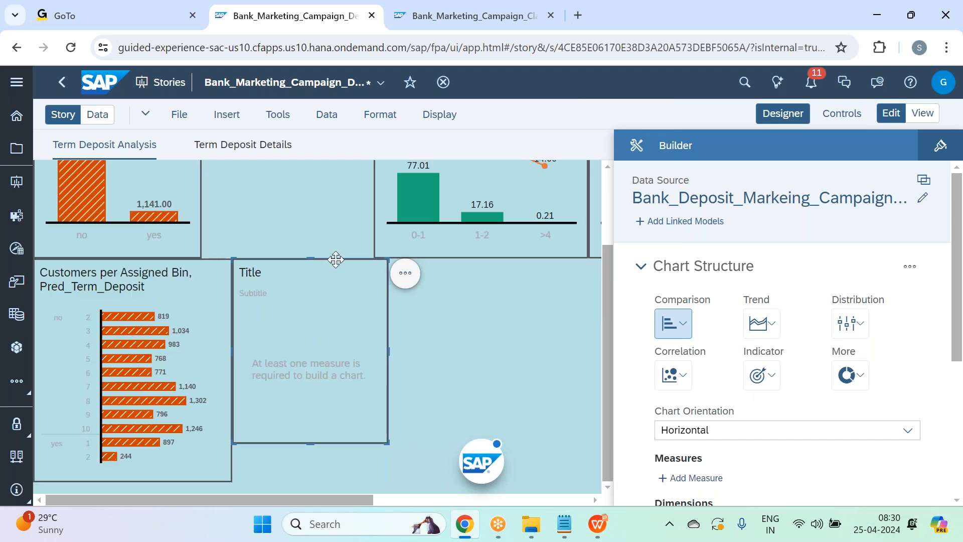
drag(333, 249, 310, 164)
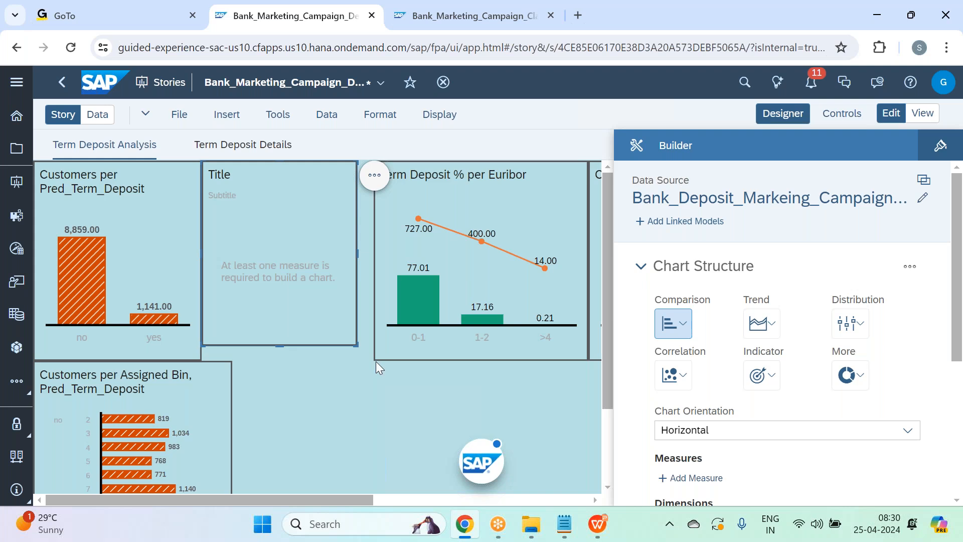
drag(357, 344, 372, 362)
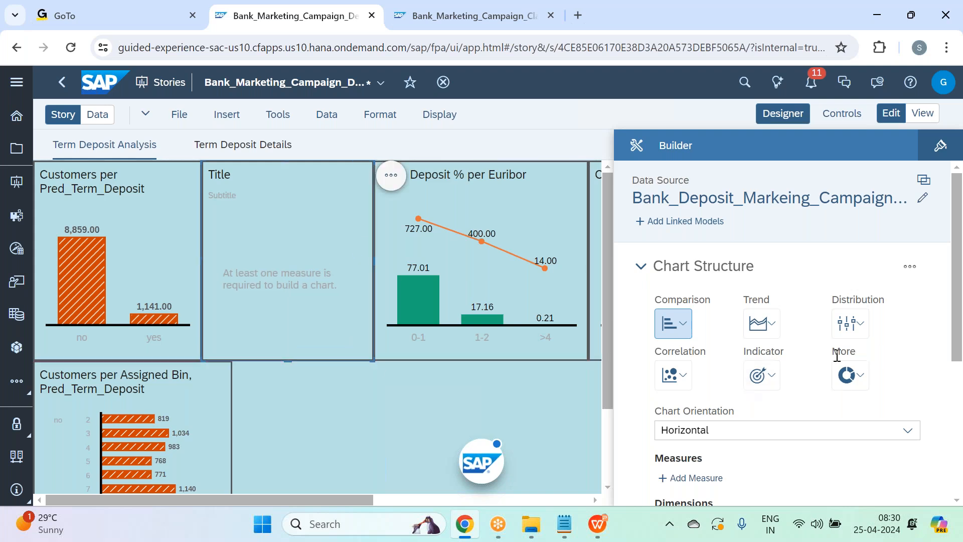
Make the new chart a pie chart with Customers as the measure and Euribor as the color dimension
click(850, 376)
click(866, 452)
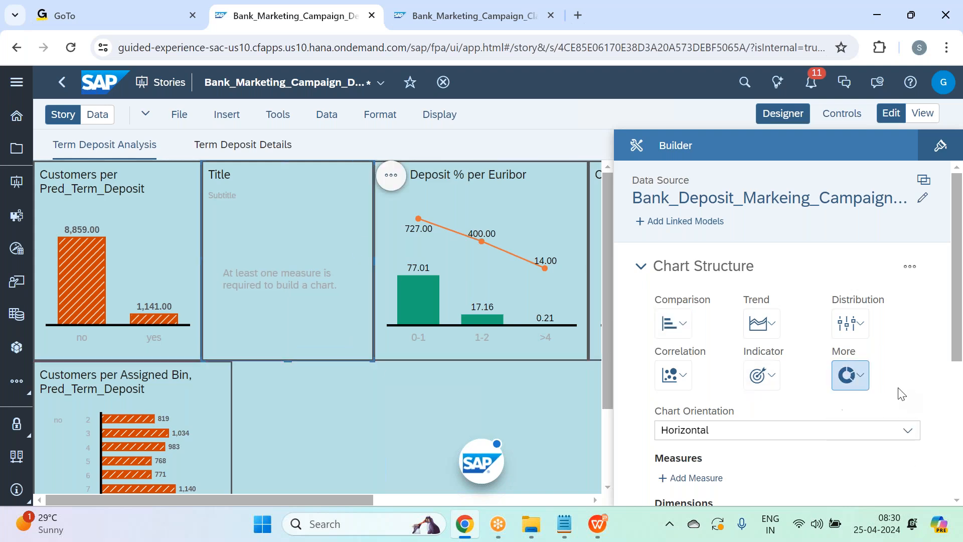
scroll(893, 396, down, 3)
click(703, 301)
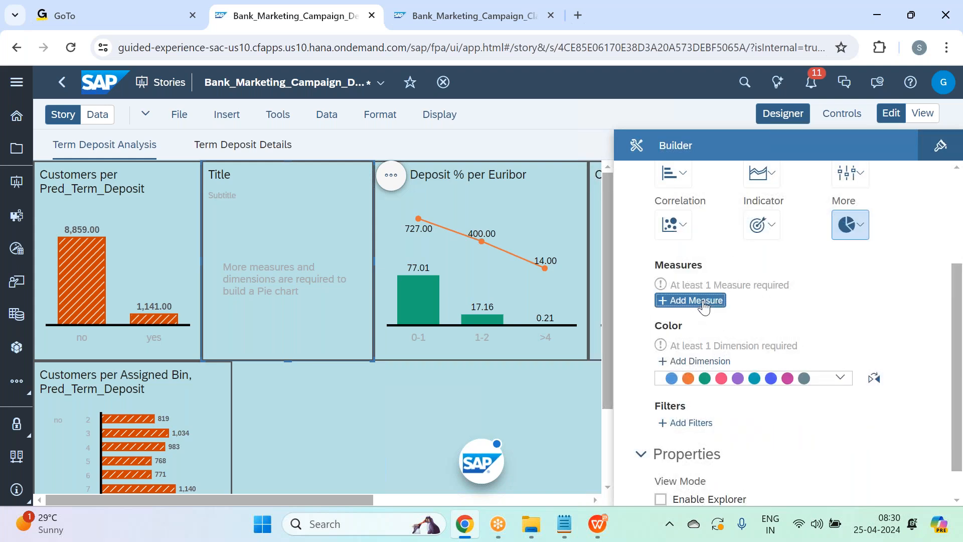
click(736, 347)
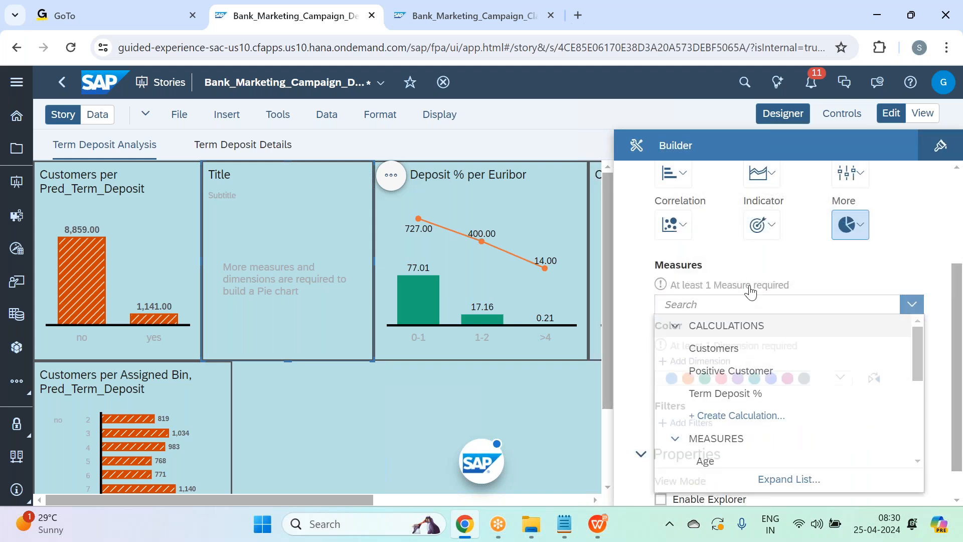
click(712, 357)
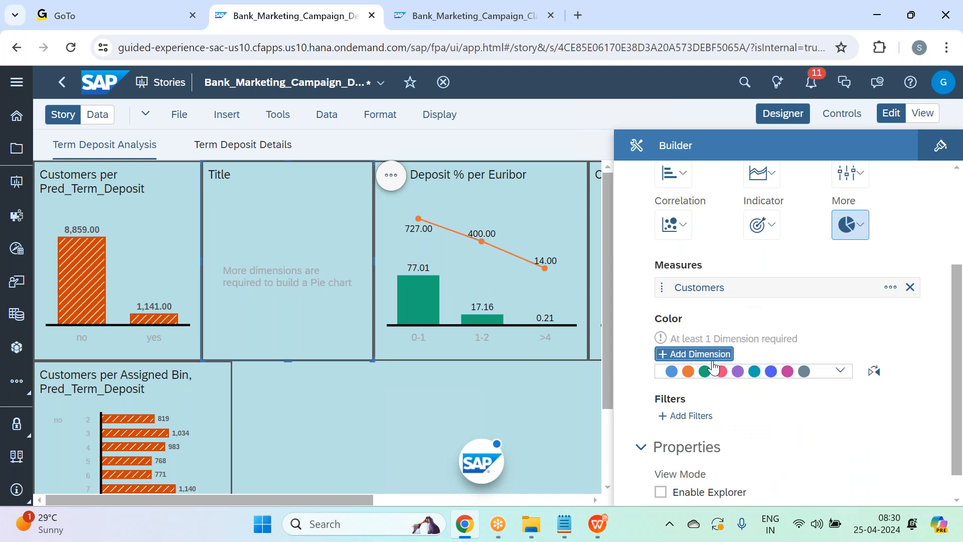
click(736, 427)
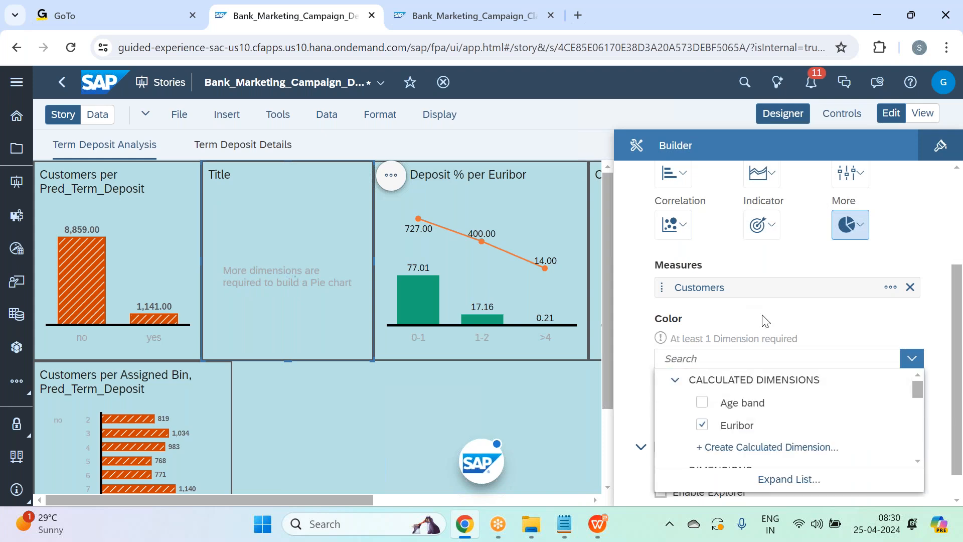
click(765, 321)
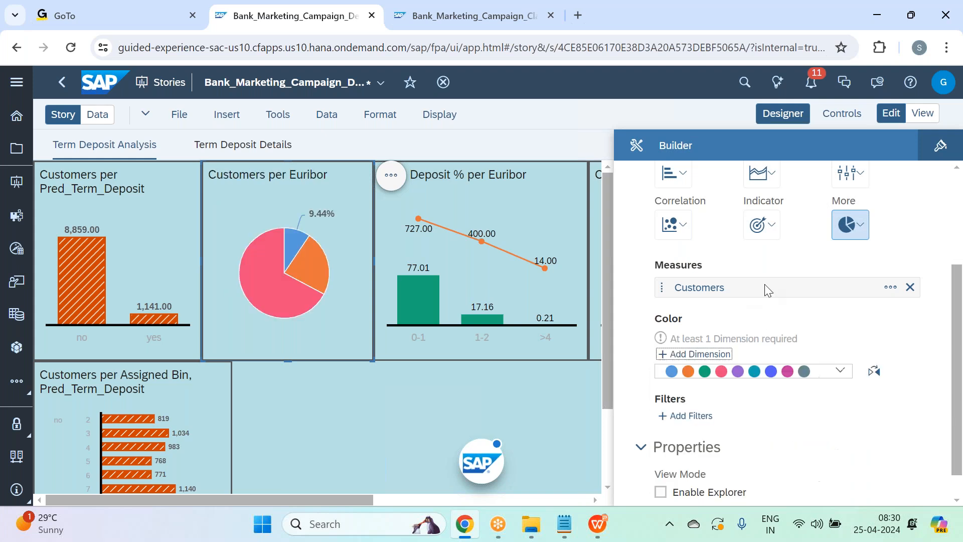
click(782, 113)
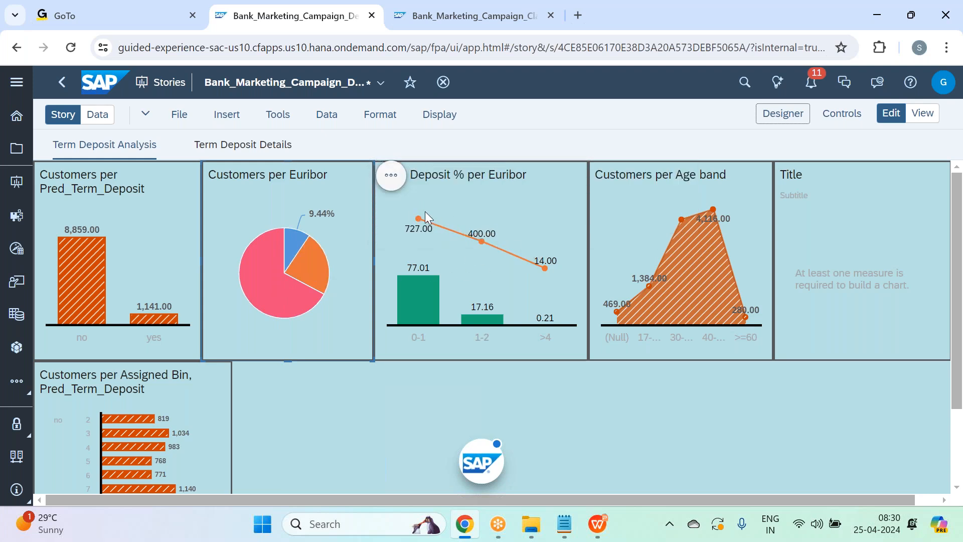
Set the empty chart beside Customers per Age band to vertical orientation and add Term Deposit % as its measure
mouse_move(547, 258)
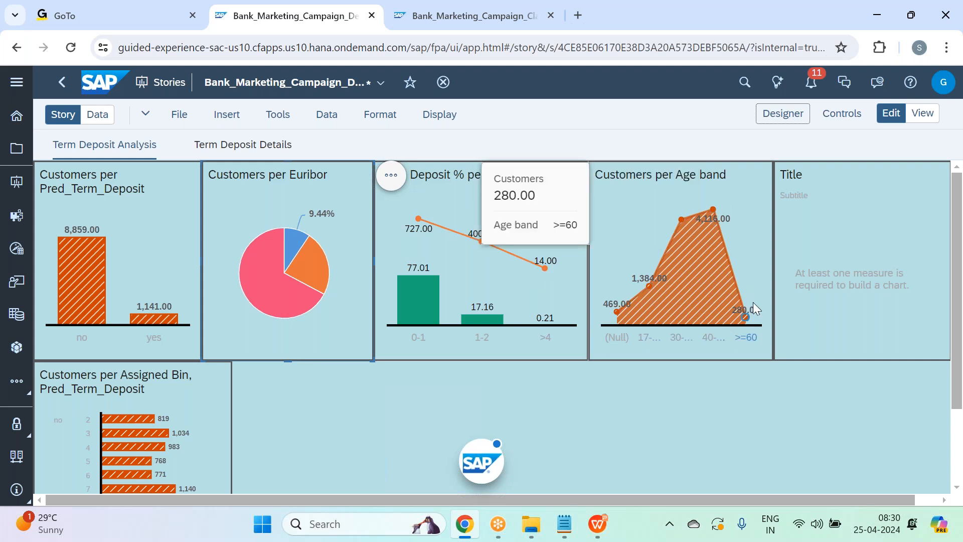
click(838, 258)
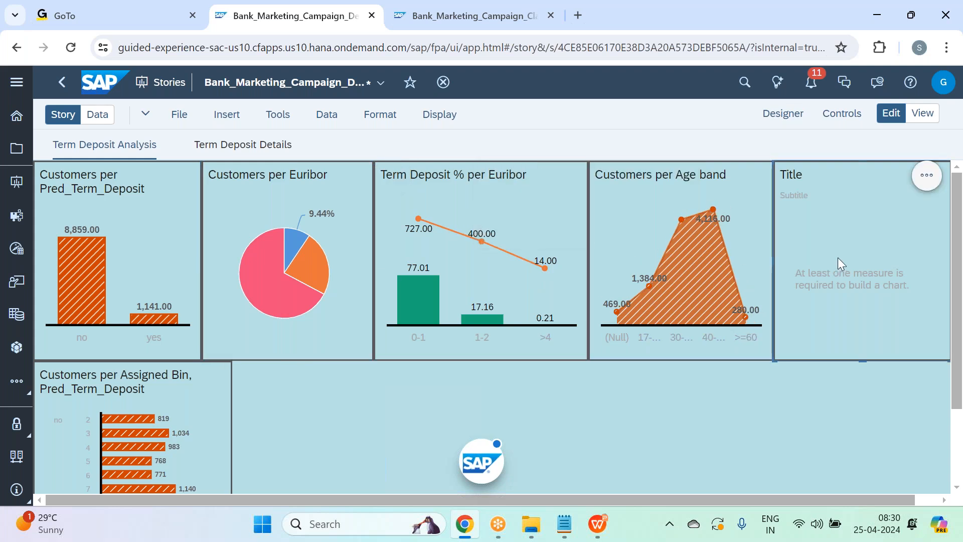
click(783, 114)
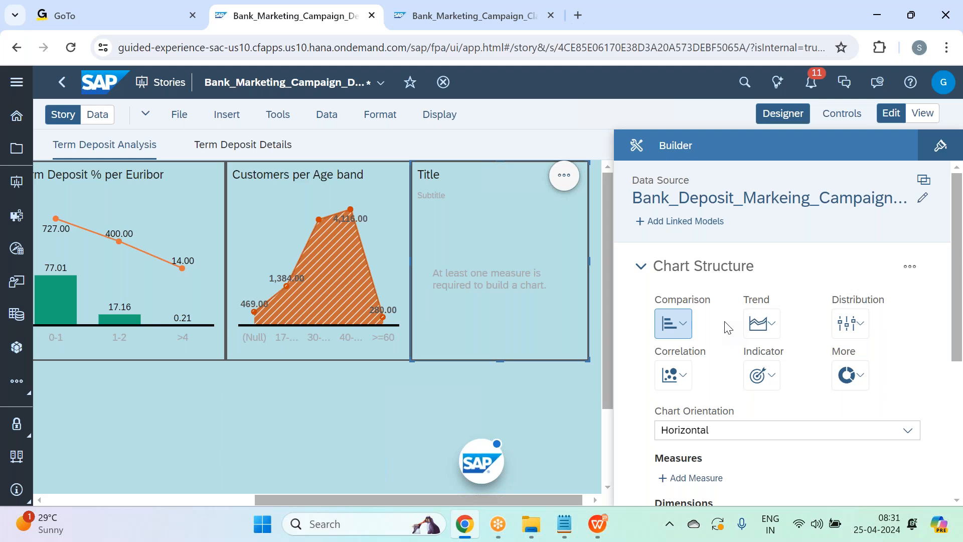
click(911, 433)
click(744, 457)
scroll(683, 406, down, 2)
click(685, 401)
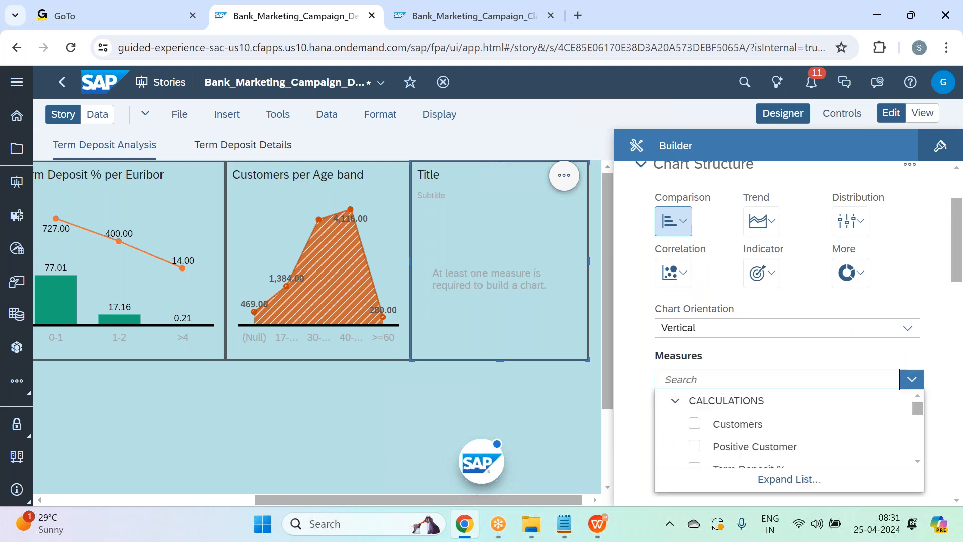
scroll(778, 419, down, 2)
click(773, 399)
click(776, 358)
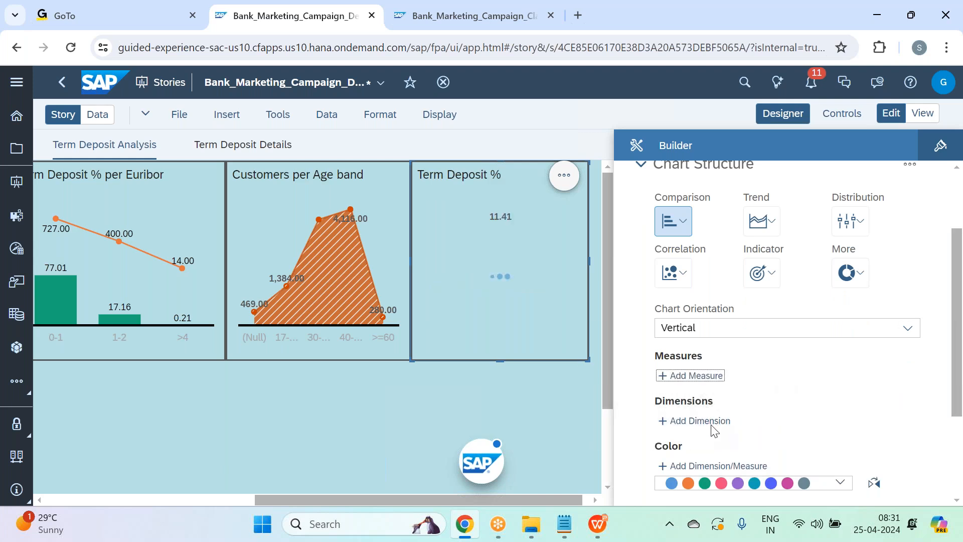
Add Age band as the dimension of the Term Deposit % chart and return to the full story canvas
click(708, 444)
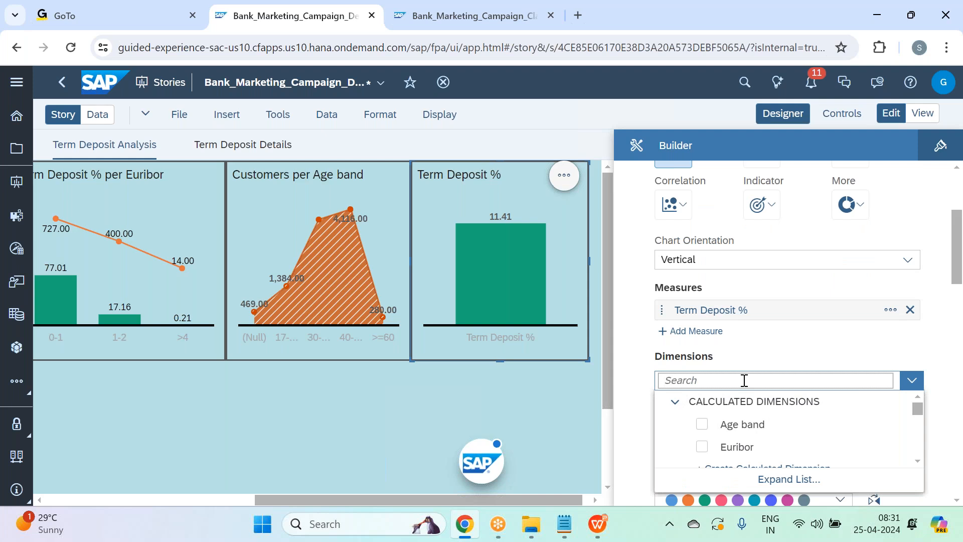
text(age)
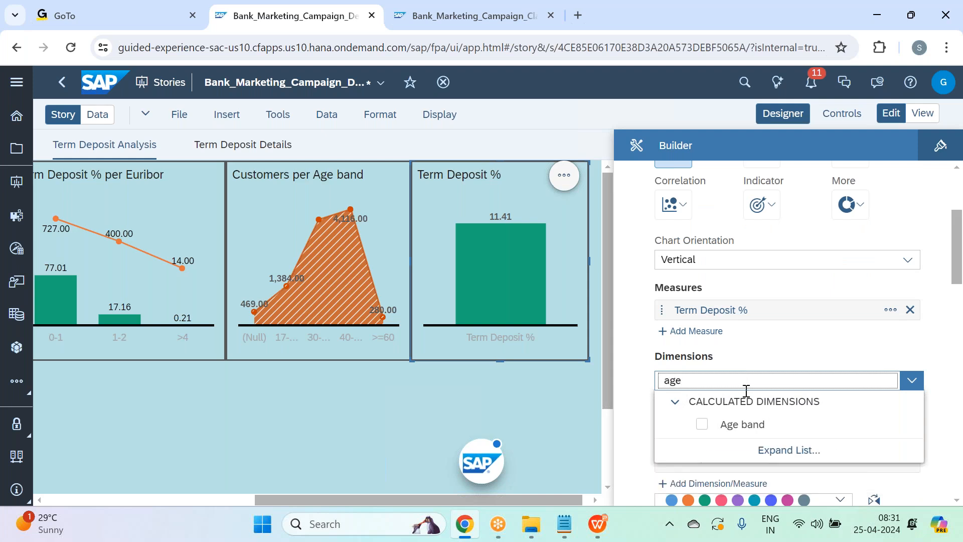
click(753, 426)
click(774, 340)
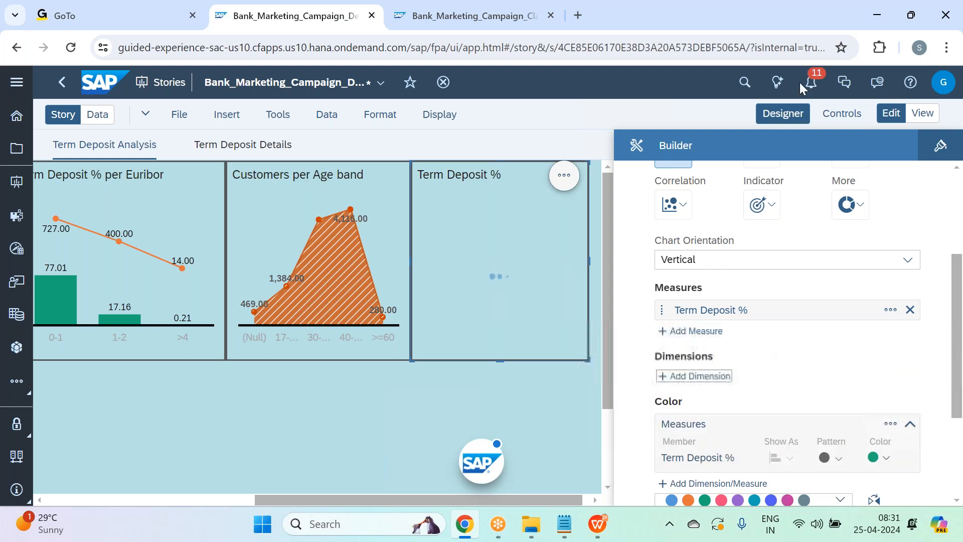
click(783, 114)
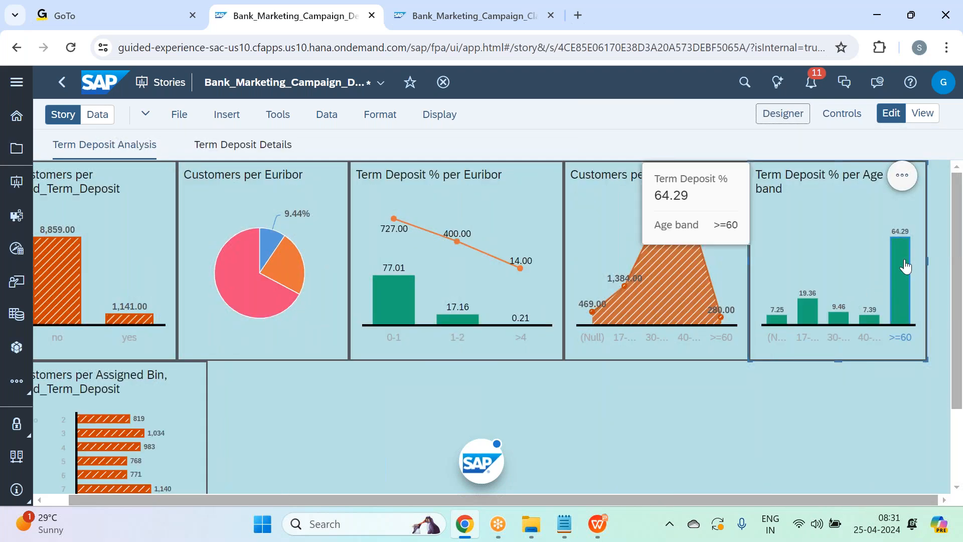
mouse_move(811, 319)
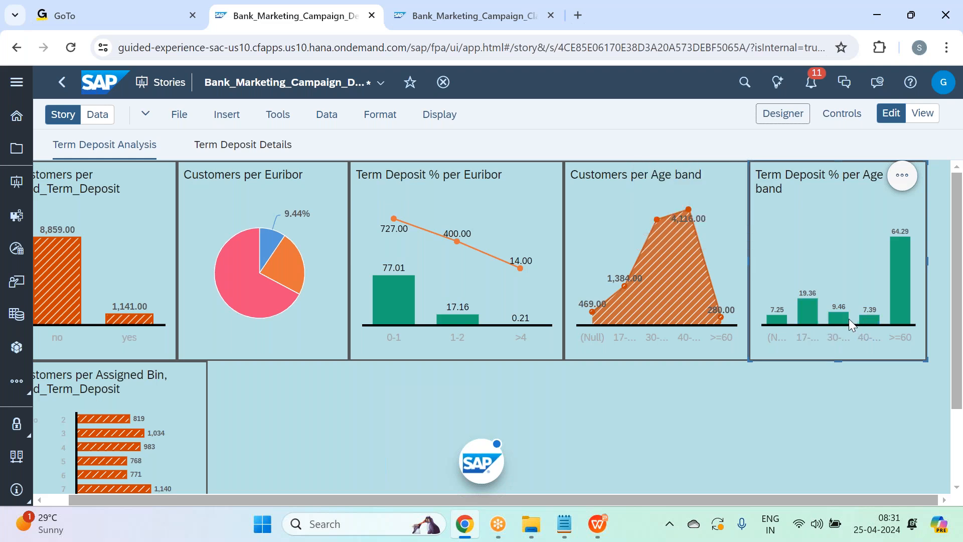
Shorten the title of the Term Deposit % per Age band chart to "Term Deposit % per Age"
double_click(801, 191)
key(BackSpace)
key(BackSpace)
key(BackSpace)
key(BackSpace)
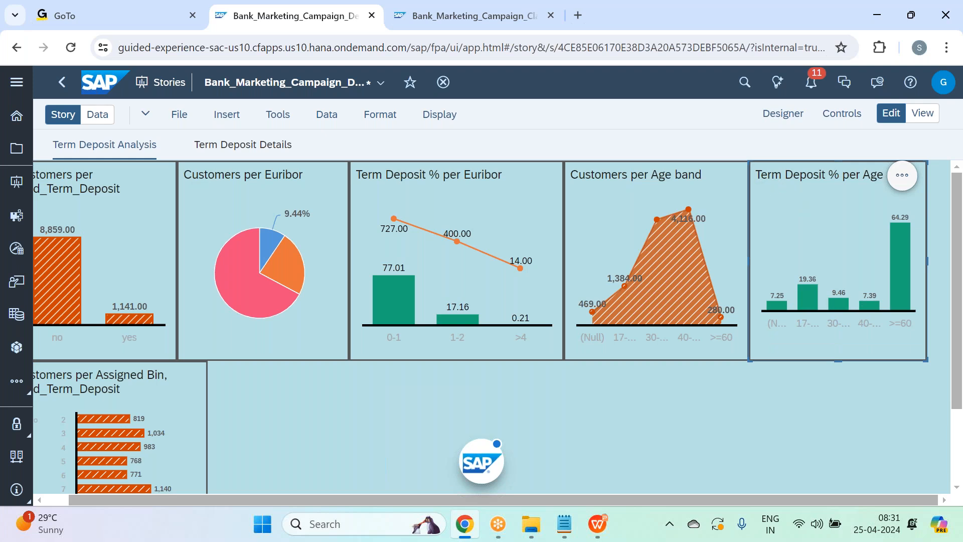
click(861, 394)
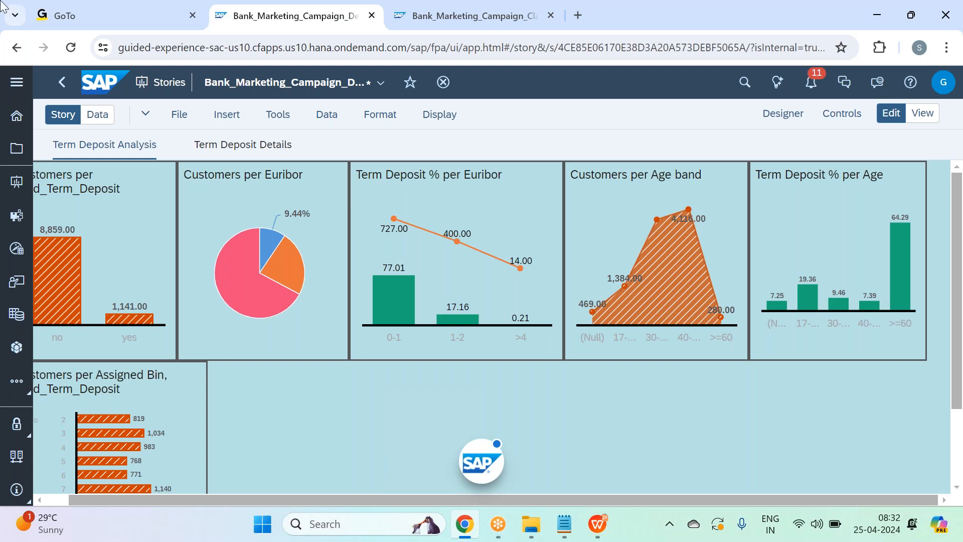
Switch to the bank marketing predictive scenario and examine the ranking of influencers by contribution
click(486, 22)
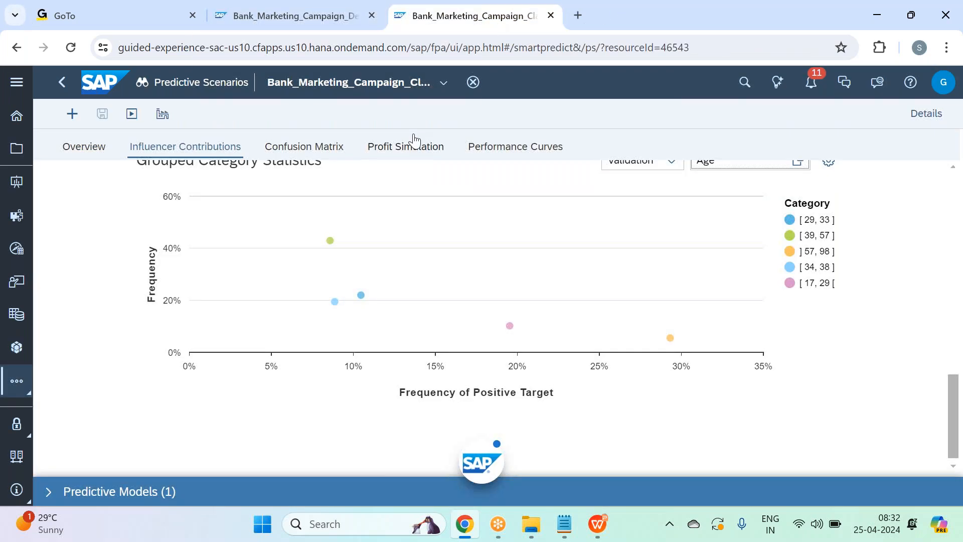
scroll(441, 331, up, 10)
scroll(440, 330, up, 5)
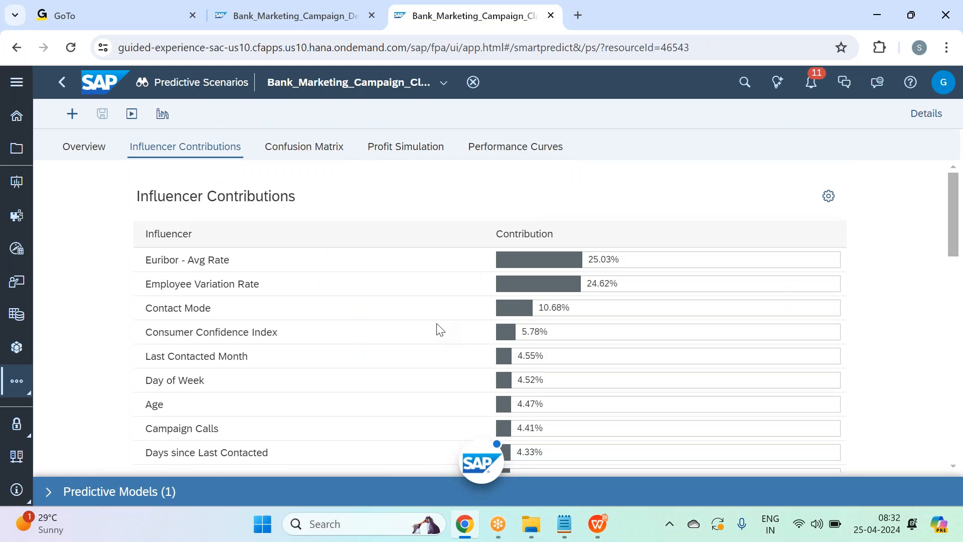
click(151, 309)
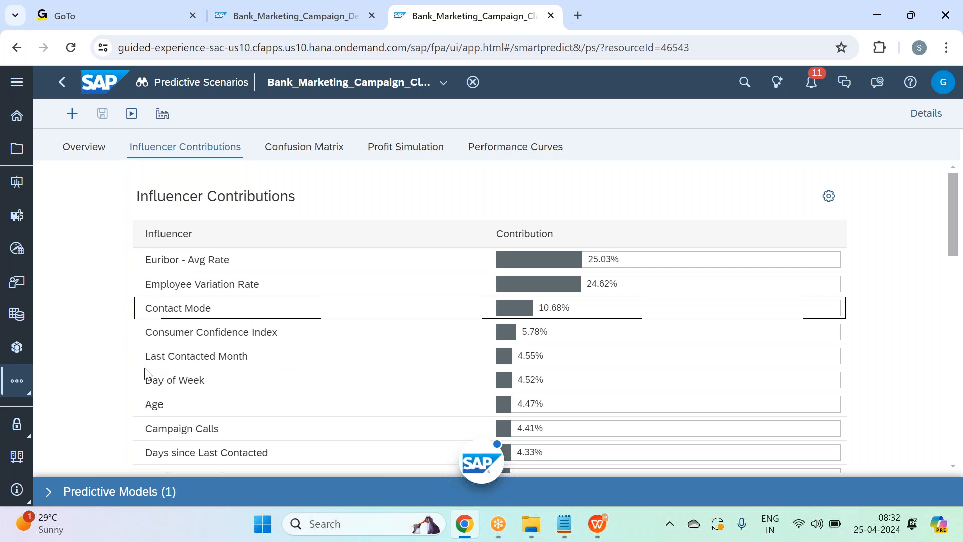
scroll(214, 380, down, 2)
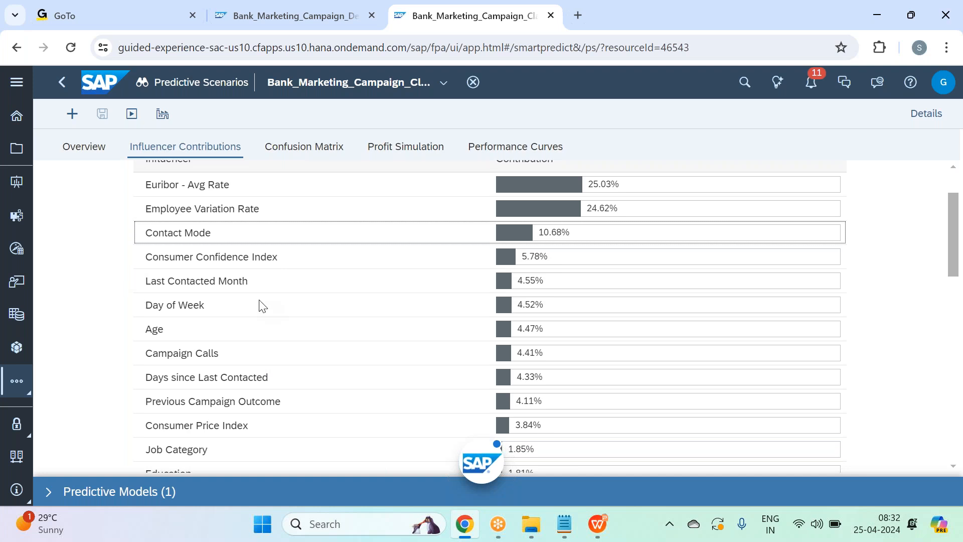
scroll(261, 305, down, 3)
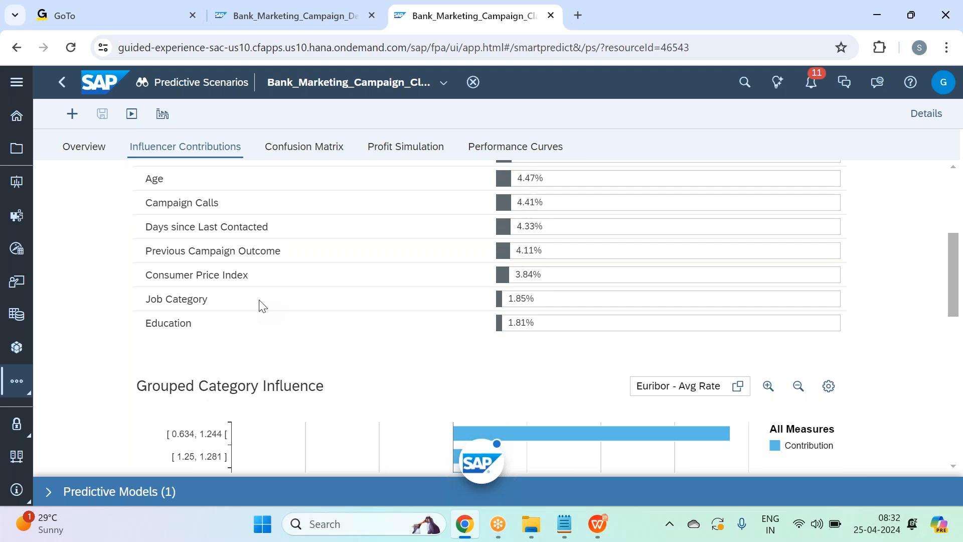
scroll(261, 305, up, 3)
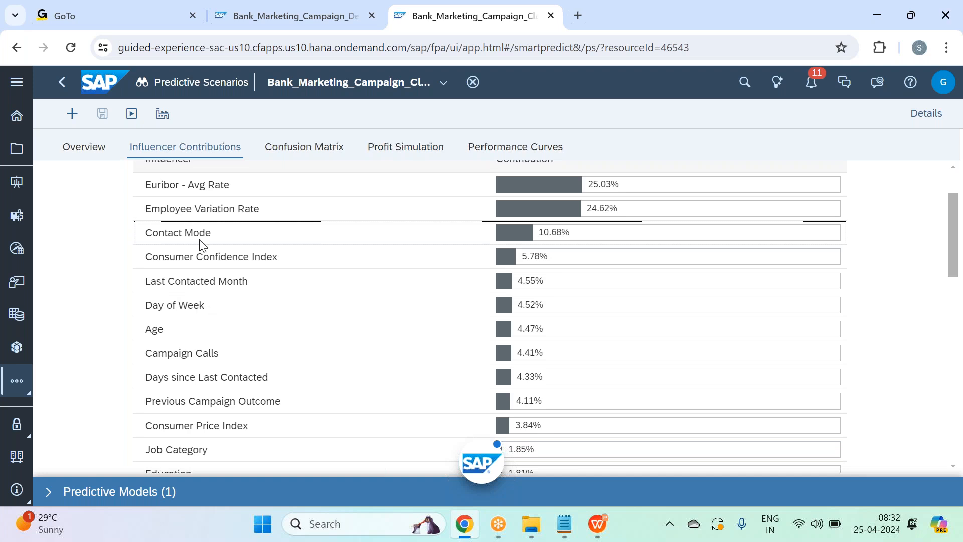
Return to the story, insert a new chart beside Customers per Assigned Bin, and shrink it to that chart's height
click(245, 15)
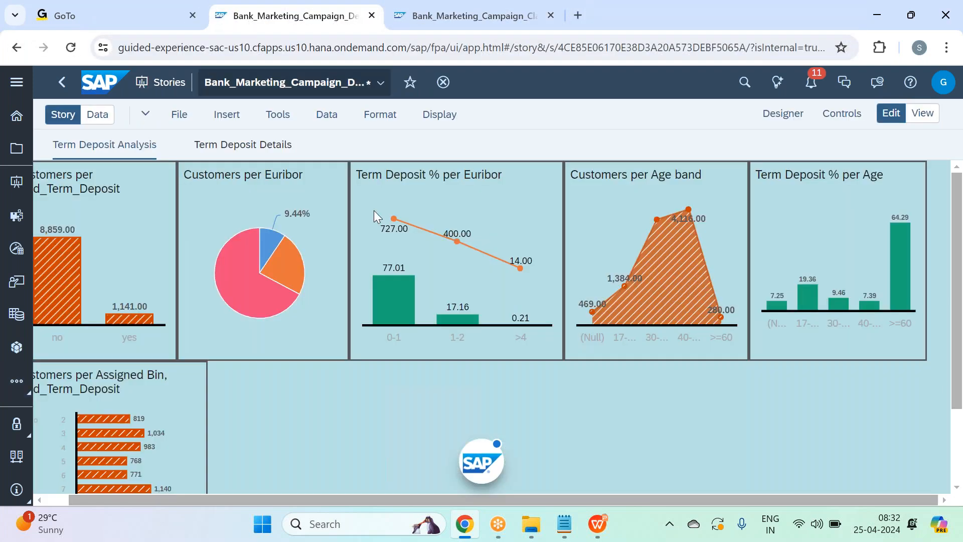
scroll(560, 422, down, 2)
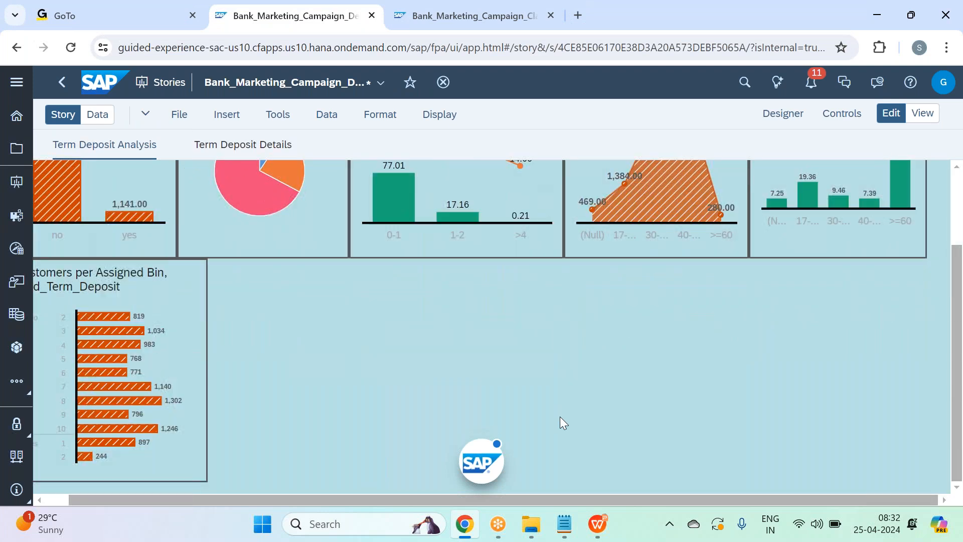
click(228, 121)
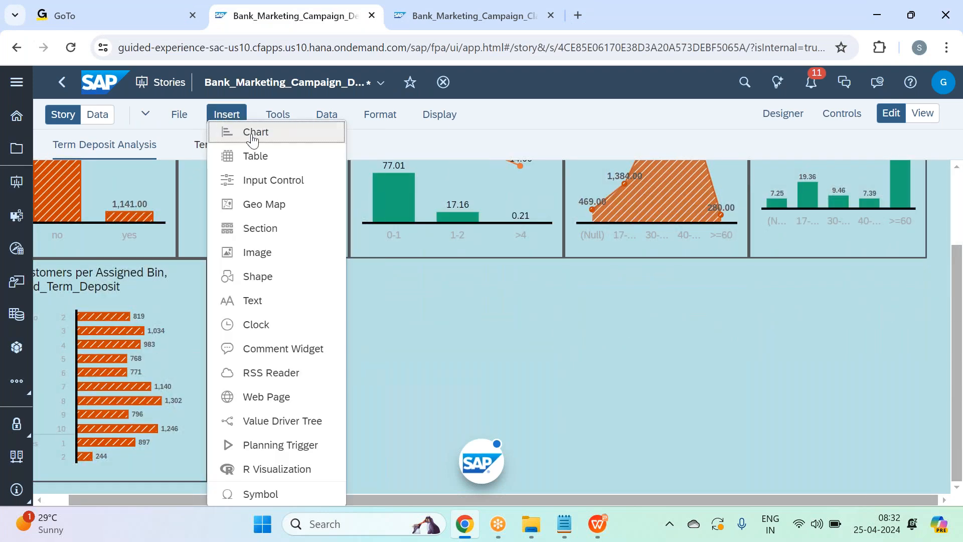
click(280, 136)
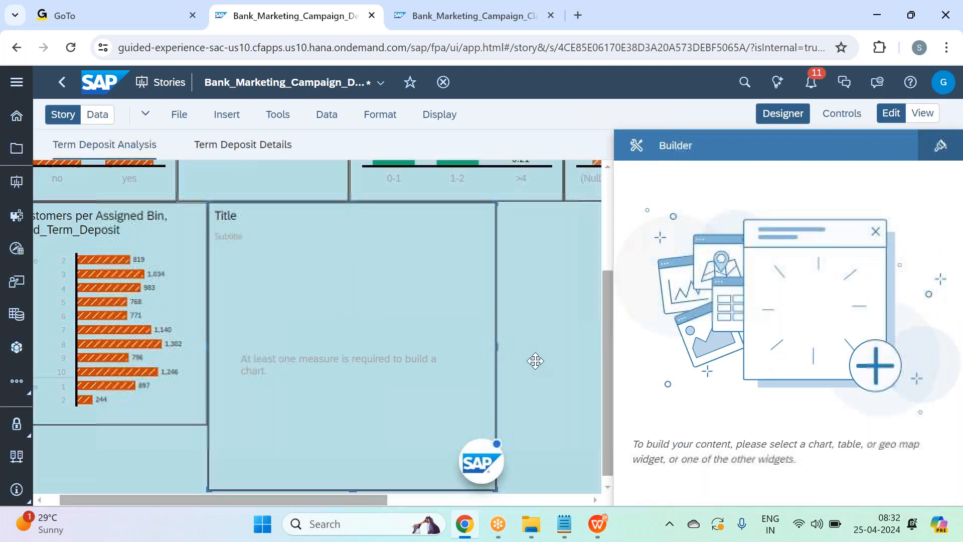
drag(497, 459, 18, 457)
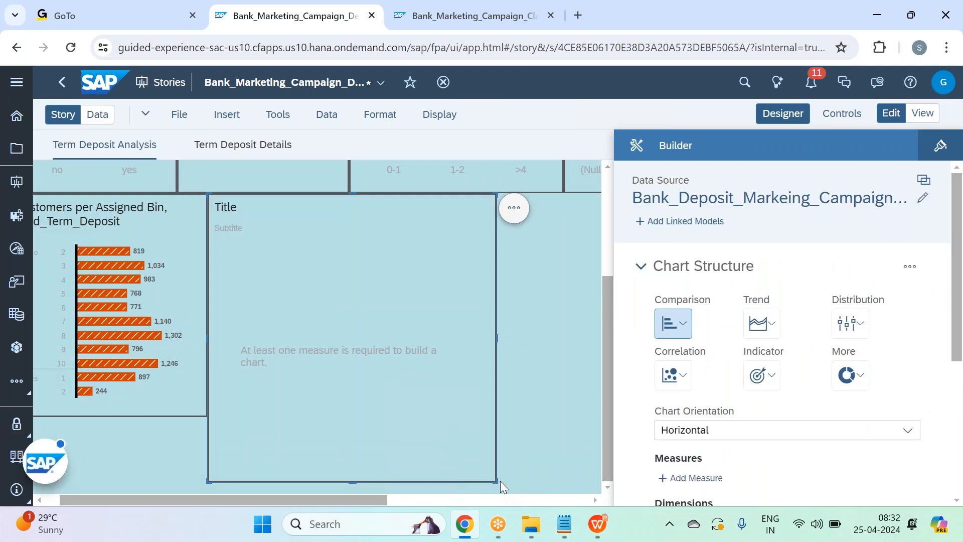
drag(494, 480, 442, 416)
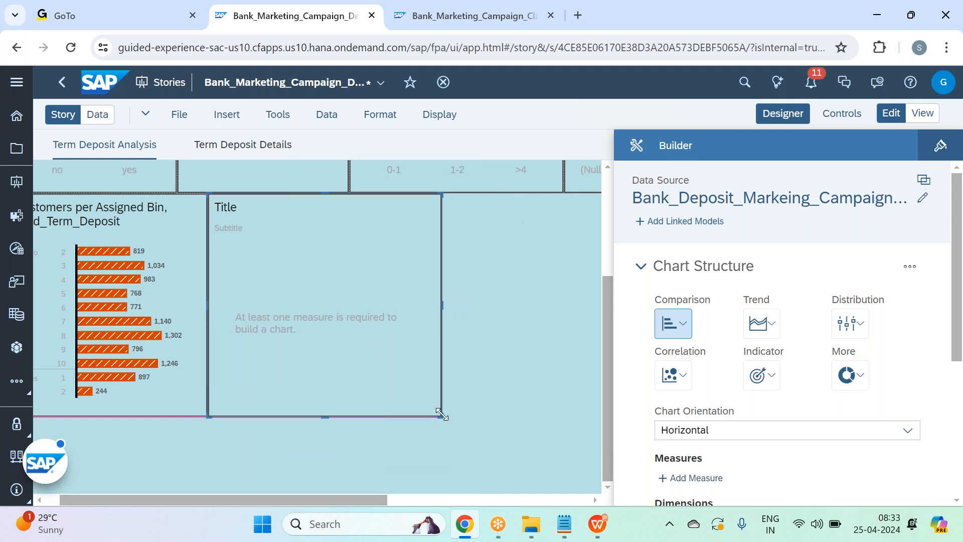
In the predictive scenario, view the Grouped Category Influence for Consumer Price Index and for Consumer Confidence Index
click(442, 25)
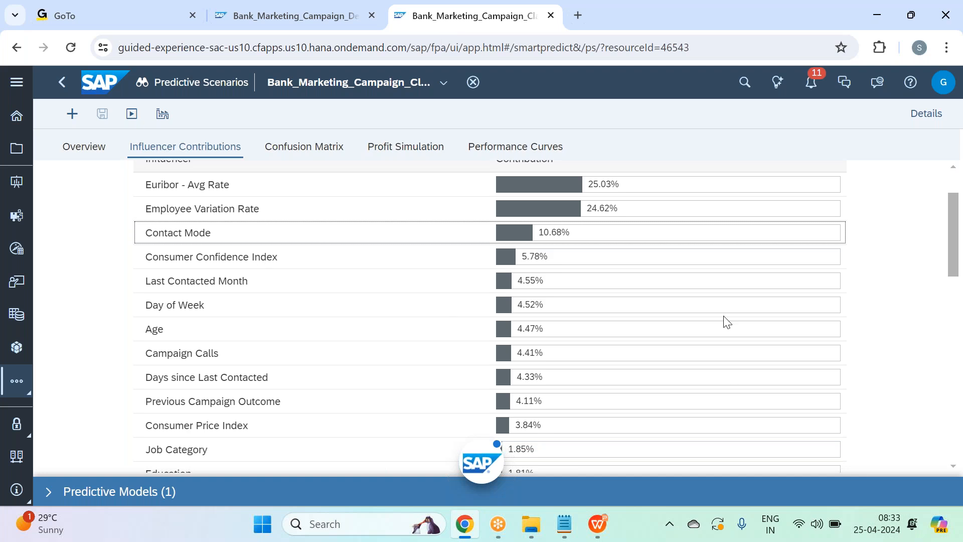
scroll(722, 321, down, 6)
click(734, 235)
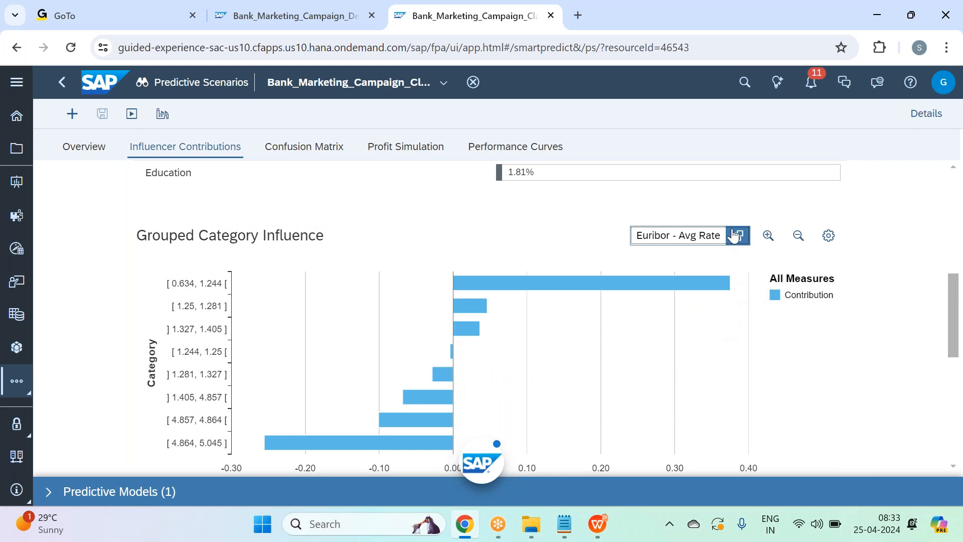
click(482, 223)
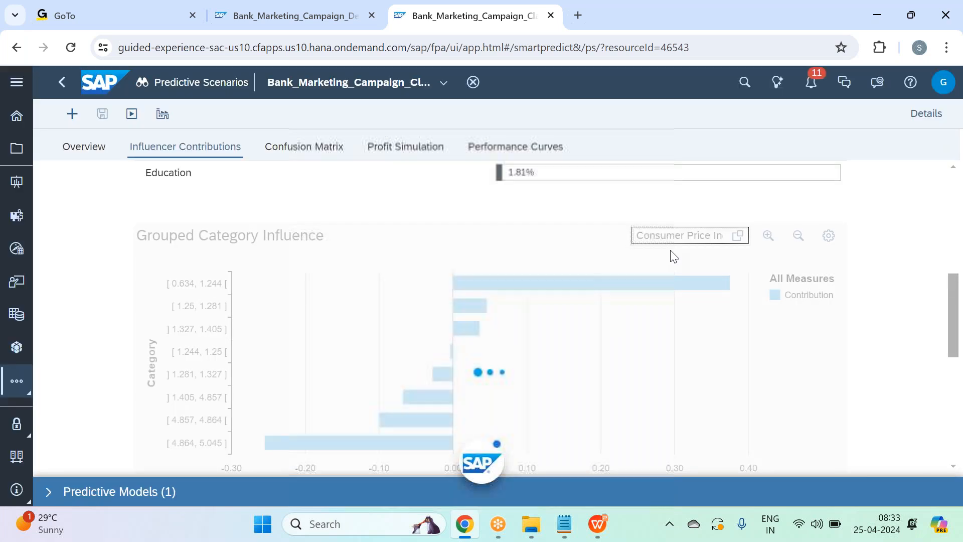
scroll(711, 329, up, 6)
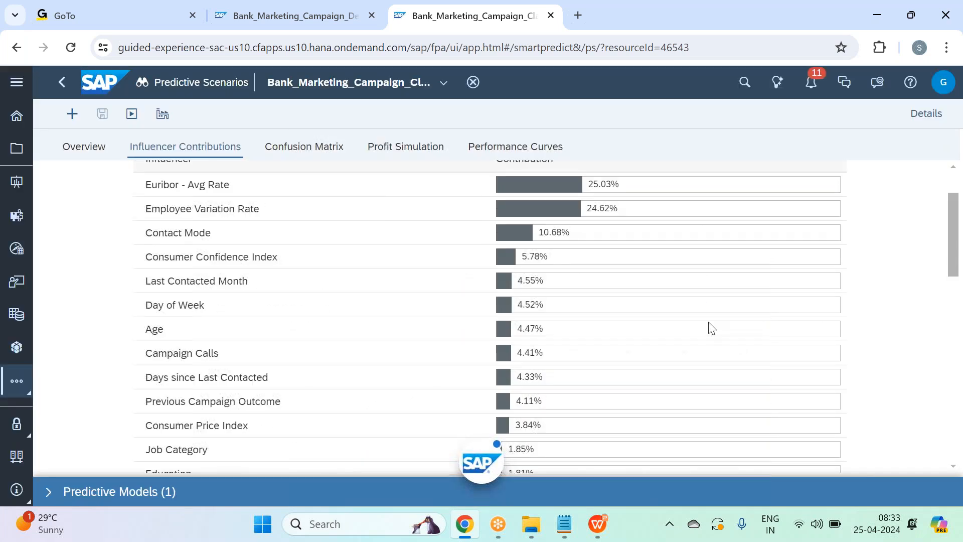
scroll(711, 328, down, 5)
click(738, 311)
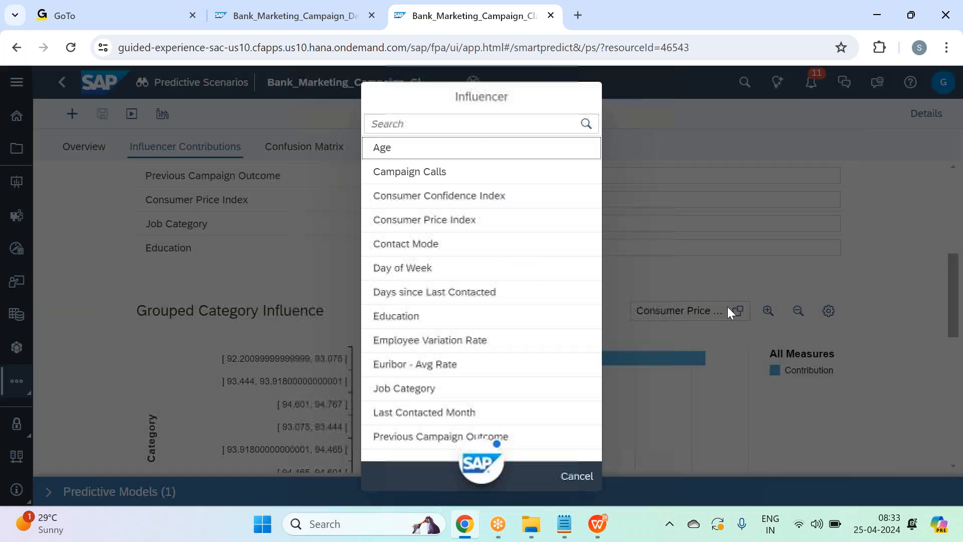
click(485, 200)
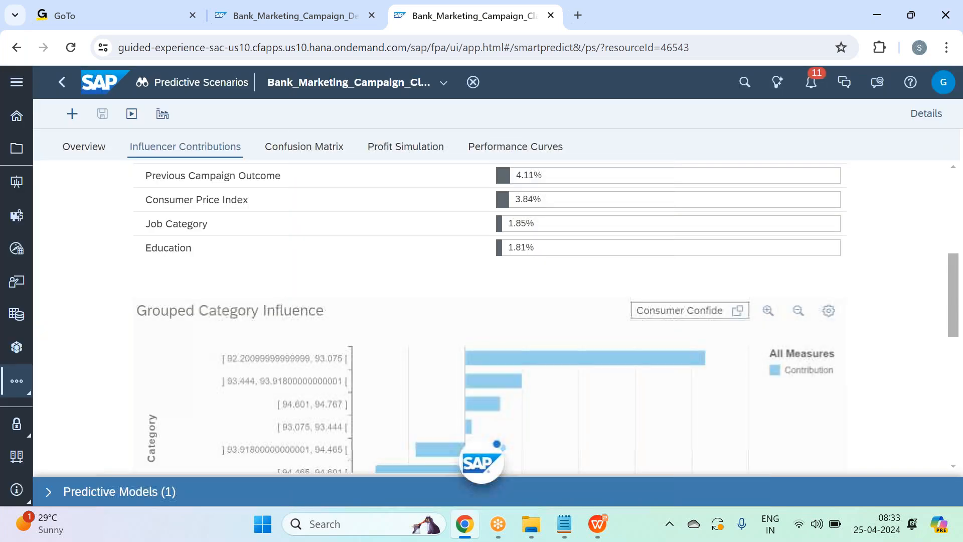
scroll(492, 316, up, 3)
scroll(492, 316, up, 2)
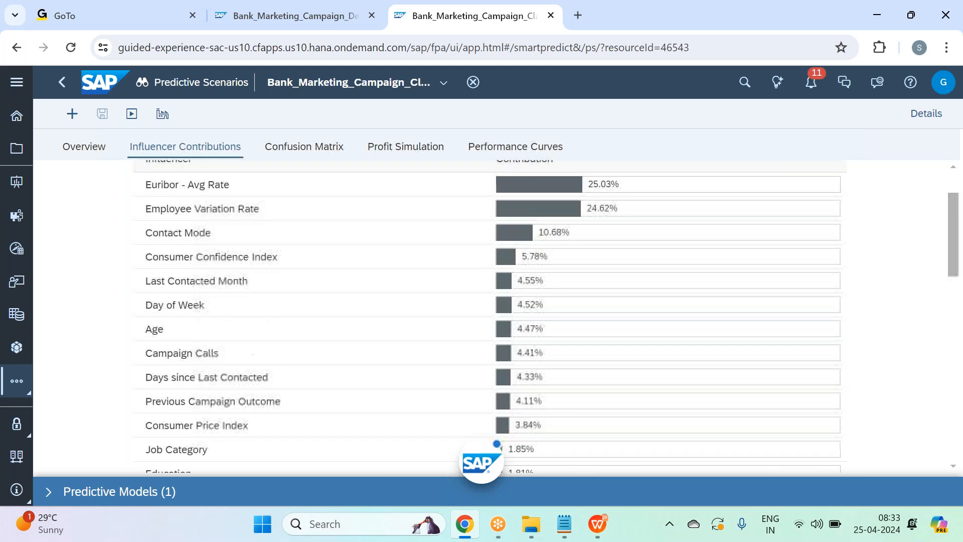
Examine the category influence chart and display the Grouped Category Statistics for Consumer Price Index
scroll(817, 241, down, 5)
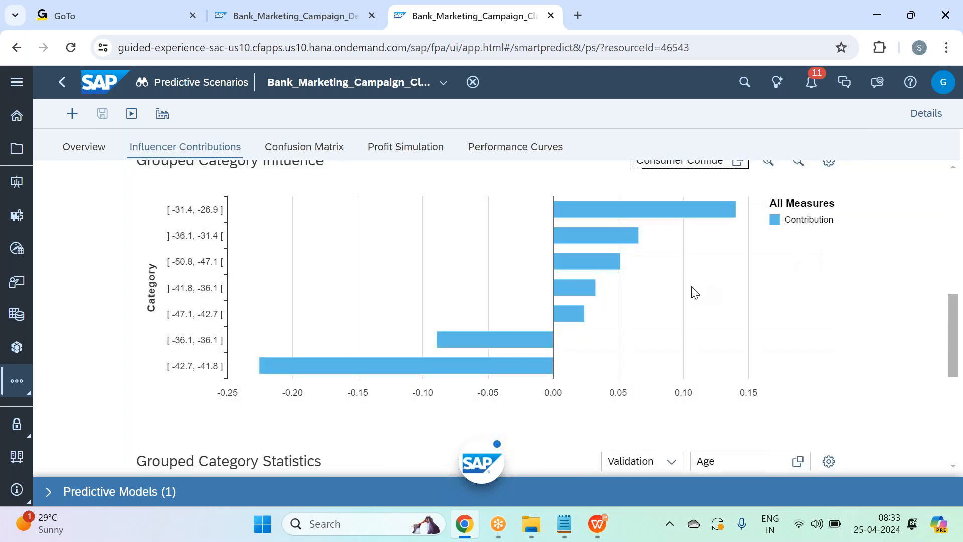
scroll(695, 292, down, 4)
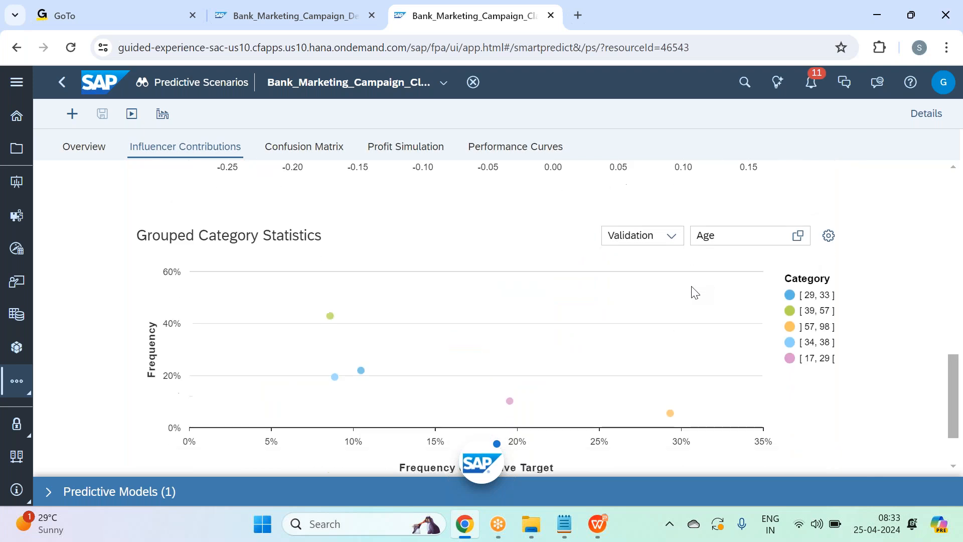
click(801, 240)
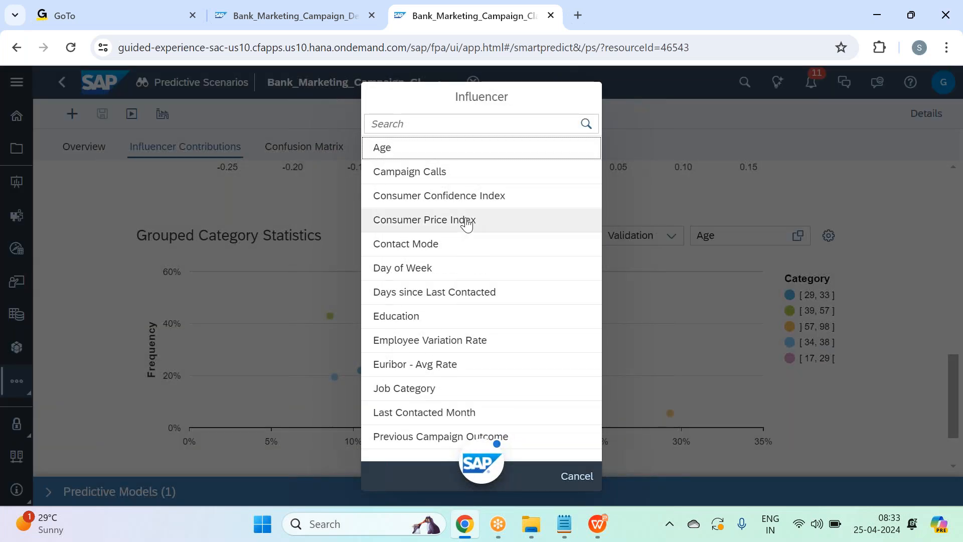
click(467, 224)
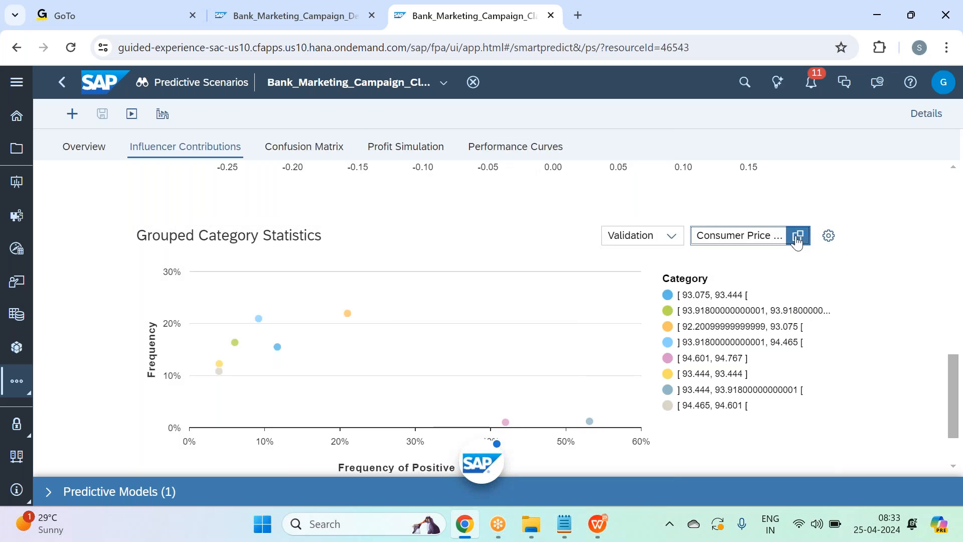
Display the Grouped Category Statistics for Consumer Confidence Index and examine its category points
click(797, 235)
click(437, 200)
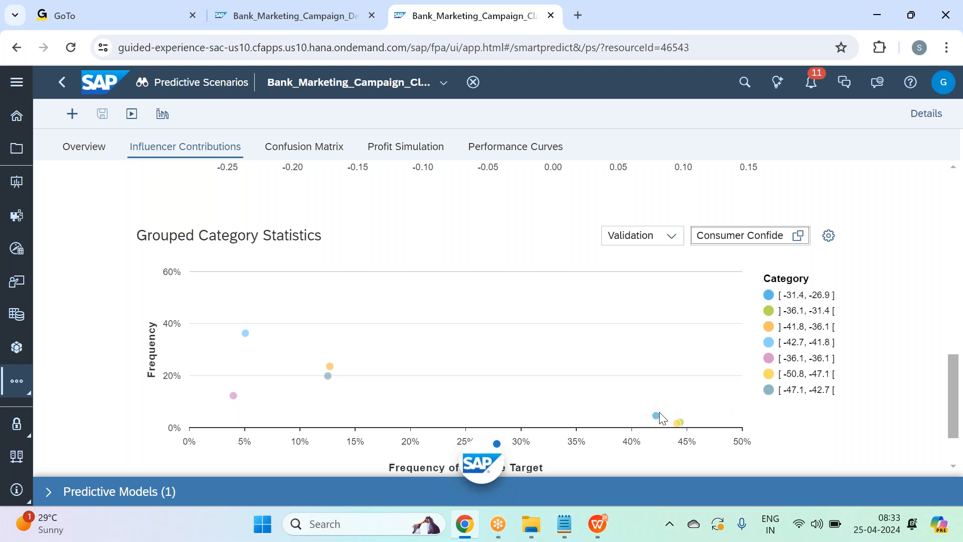
mouse_move(659, 415)
mouse_move(247, 337)
Return to the story and start a measure-based dimension for the empty chart beside Customers per Assigned Bin
click(249, 14)
scroll(753, 371, down, 5)
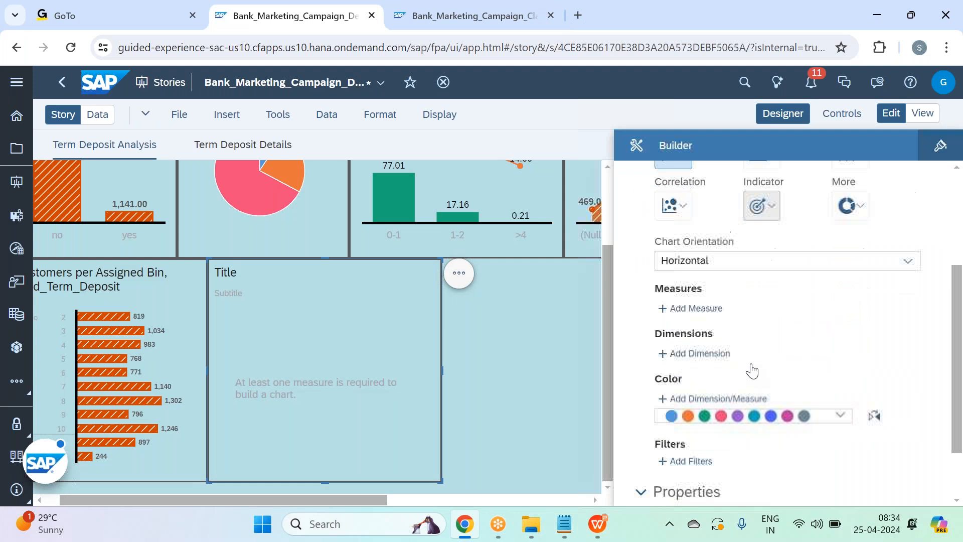
click(722, 275)
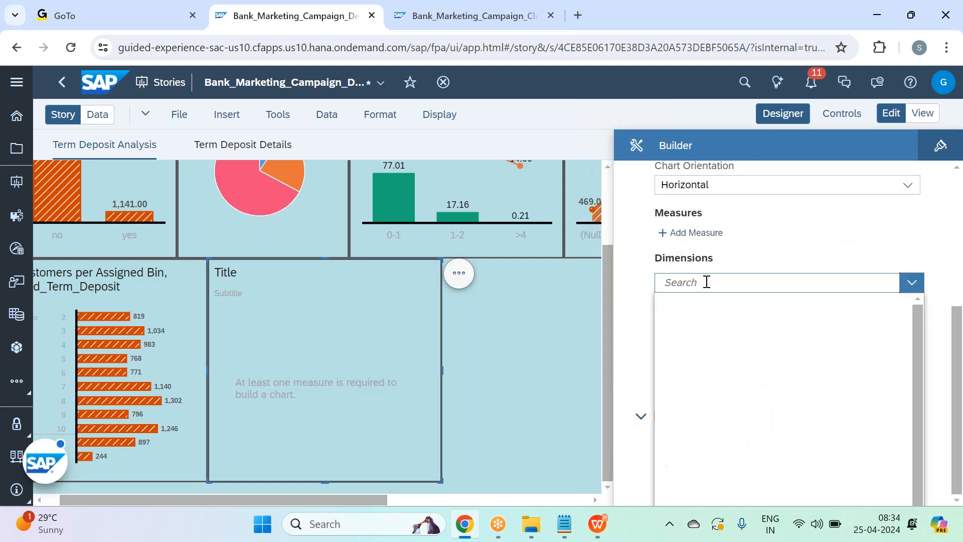
click(788, 369)
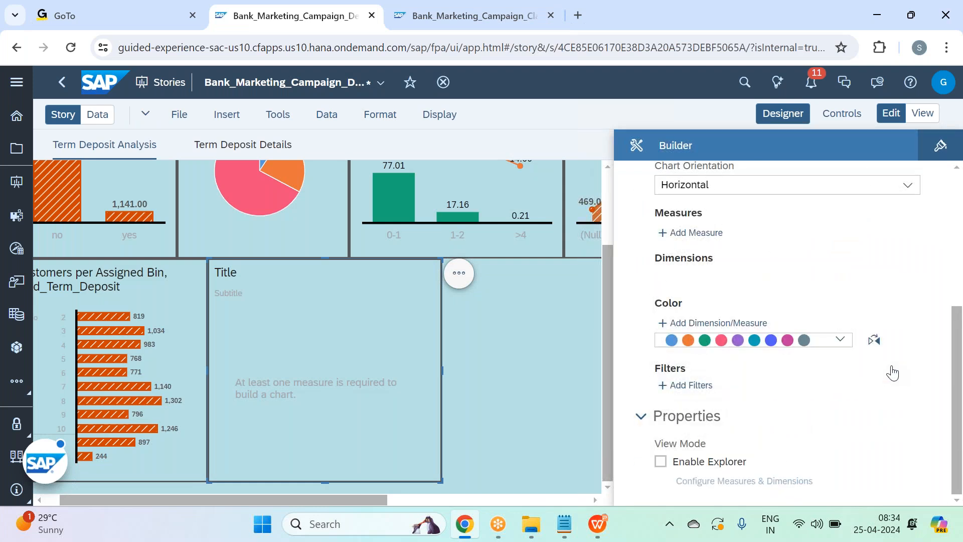
click(445, 215)
click(300, 271)
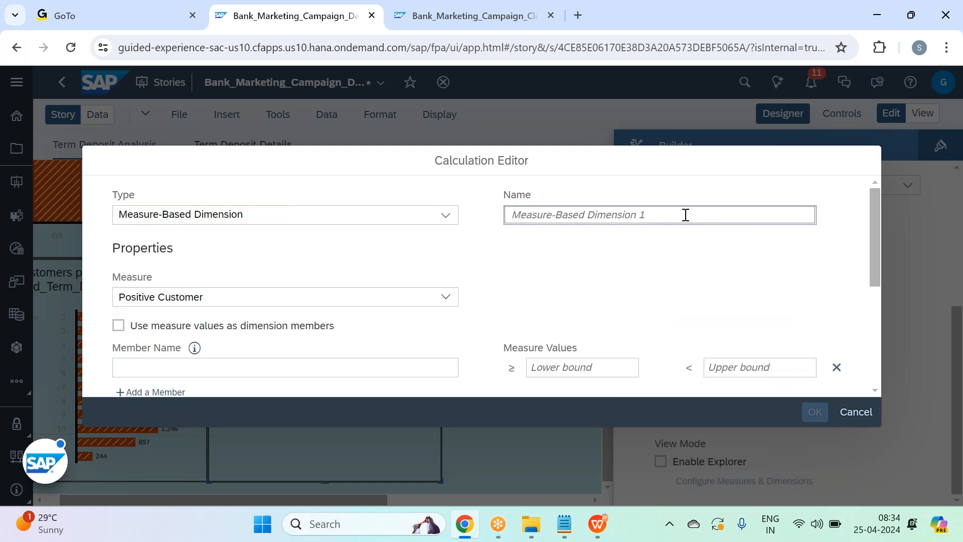
Name the dimension Consumer Confidence and base it on the Consumer Confidence Index measure
text(Con)
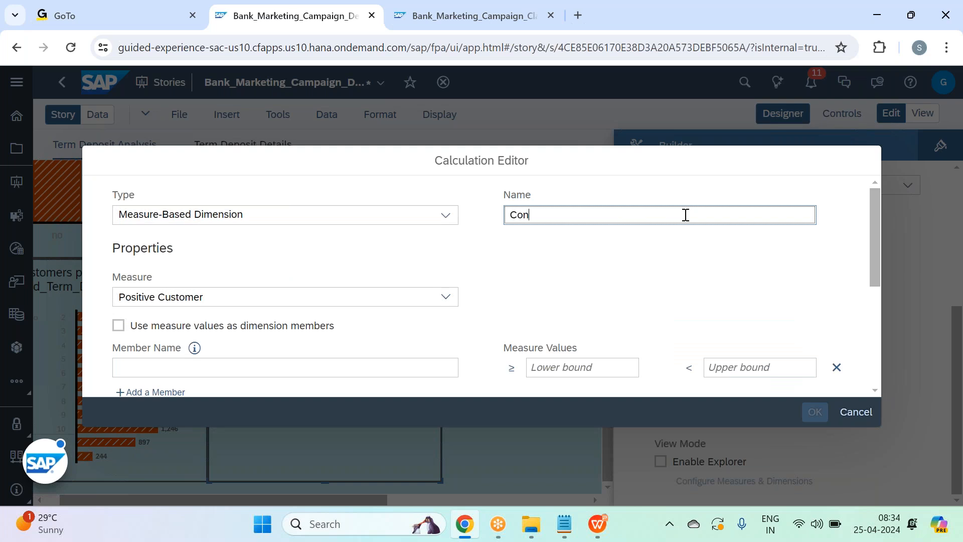
text(sumer OCnfidence)
key(BackSpace)
key(BackSpace)
key(BackSpace)
key(BackSpace)
key(BackSpace)
key(BackSpace)
key(BackSpace)
key(BackSpace)
key(BackSpace)
key(BackSpace)
text(Confidence)
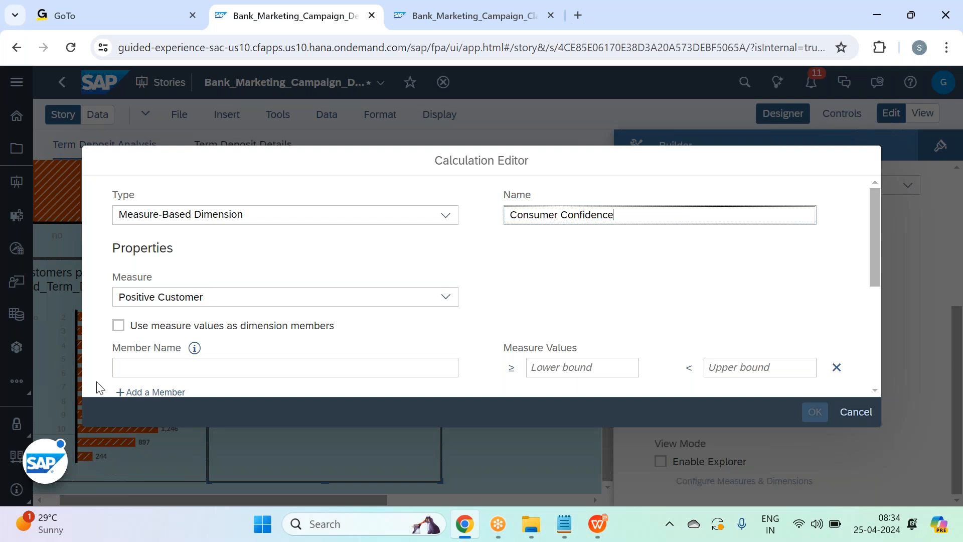
click(446, 297)
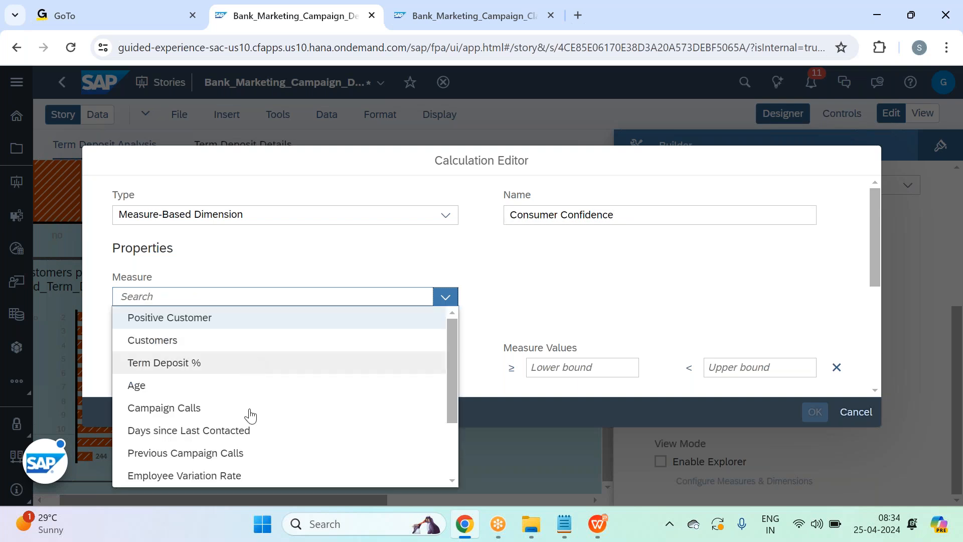
scroll(266, 464, down, 2)
click(266, 432)
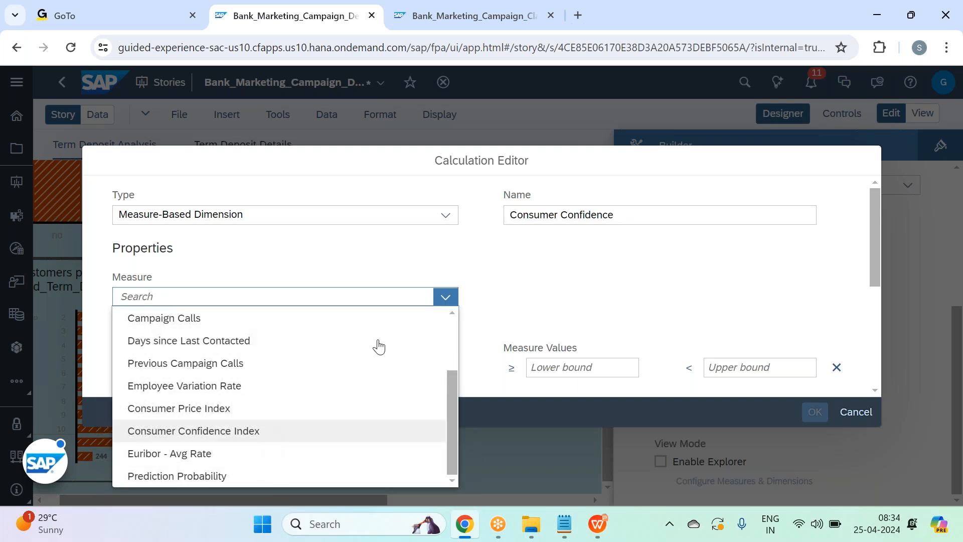
Name the first dimension member "-25 to -35"
scroll(350, 309, down, 2)
click(333, 294)
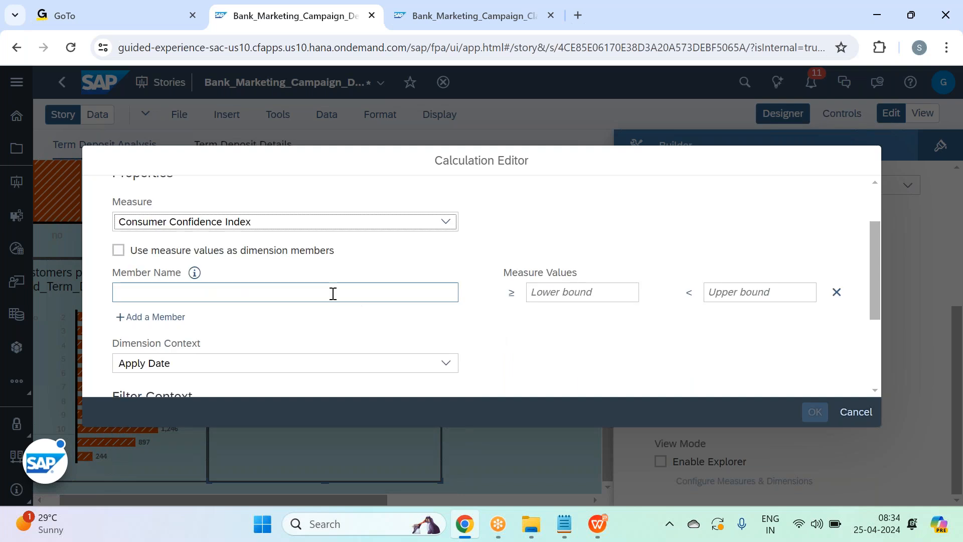
text(2)
key(BackSpace)
text(-25)
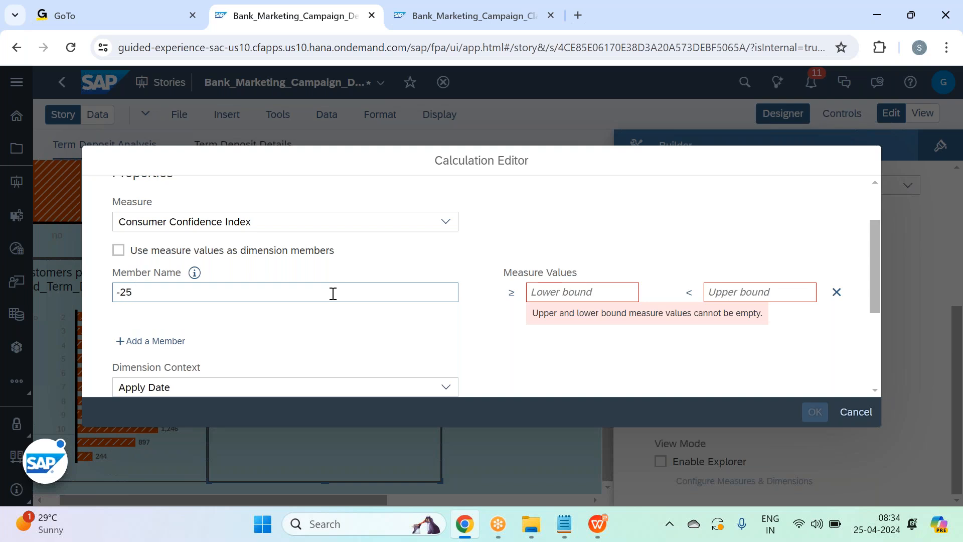
text( to -25)
key(BackSpace)
key(BackSpace)
text(35)
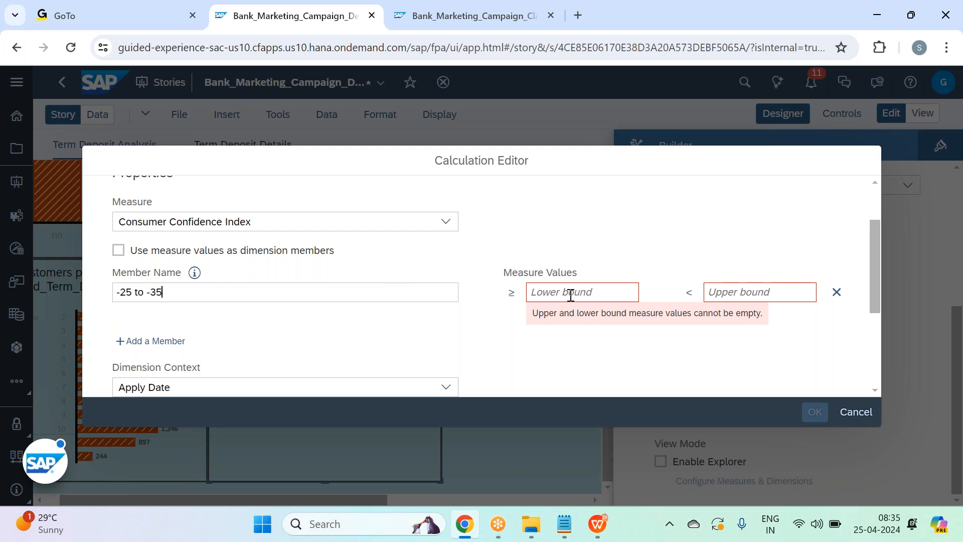
Set the first member's lower bound to 25 and its upper bound to 35
text(25)
click(762, 286)
text(35)
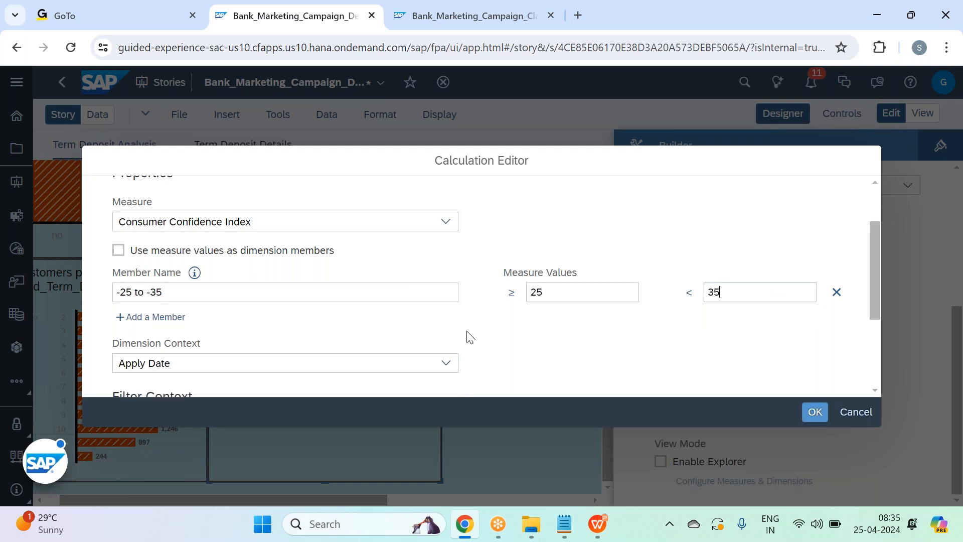
Add a second dimension member named "-35 to -40"
click(165, 317)
click(175, 318)
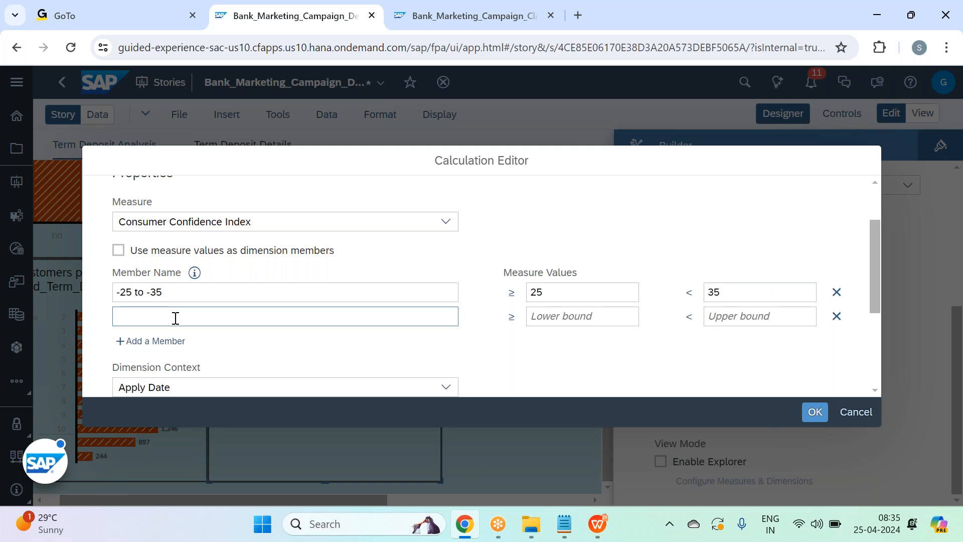
text(-35)
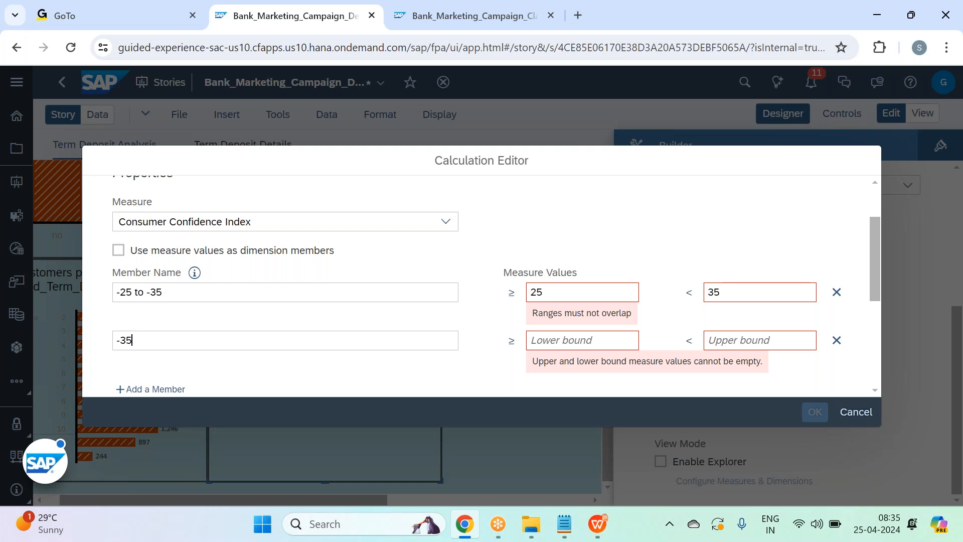
text( to -40)
Correct the "-25 to -35" member's bounds to a lower value of -35 and an upper value of -25
key(BackSpace)
key(BackSpace)
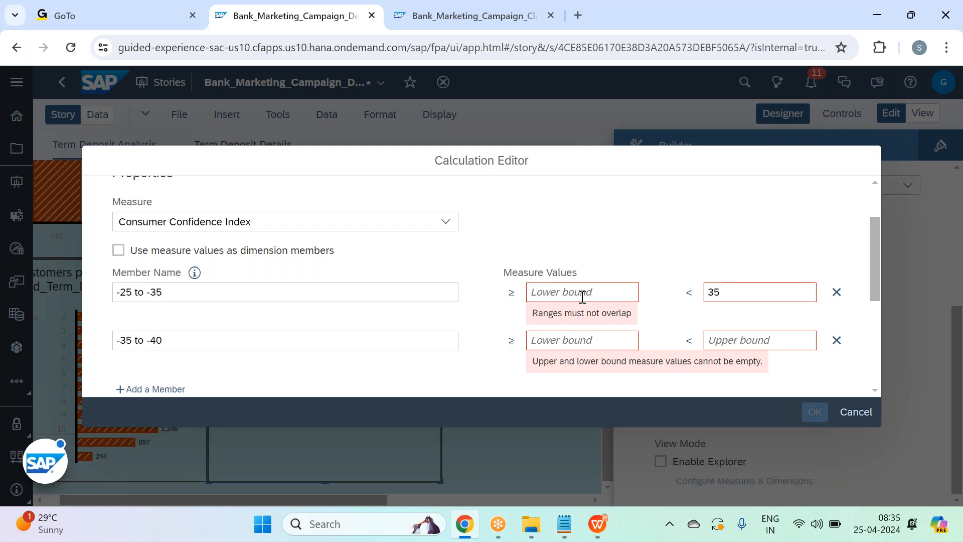
text(-35)
click(777, 288)
key(BackSpace)
key(BackSpace)
text(-)
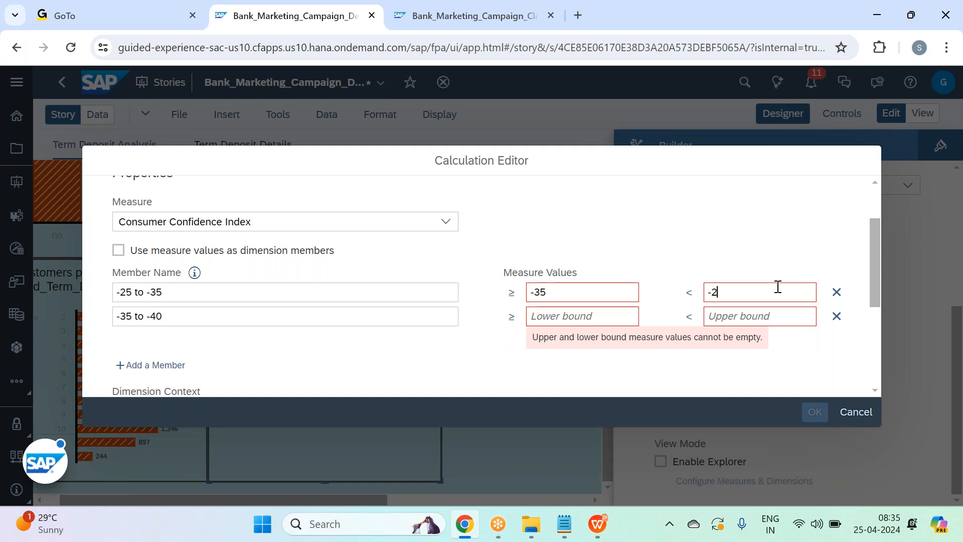
text(25)
Set the "-35 to -40" member's lower bound to -40 and its upper bound to -35
click(576, 344)
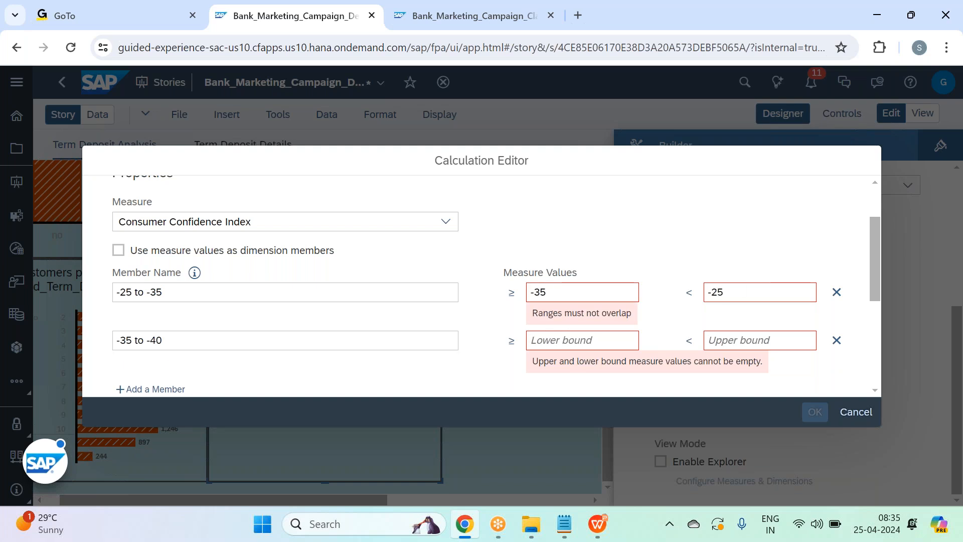
text(-4)
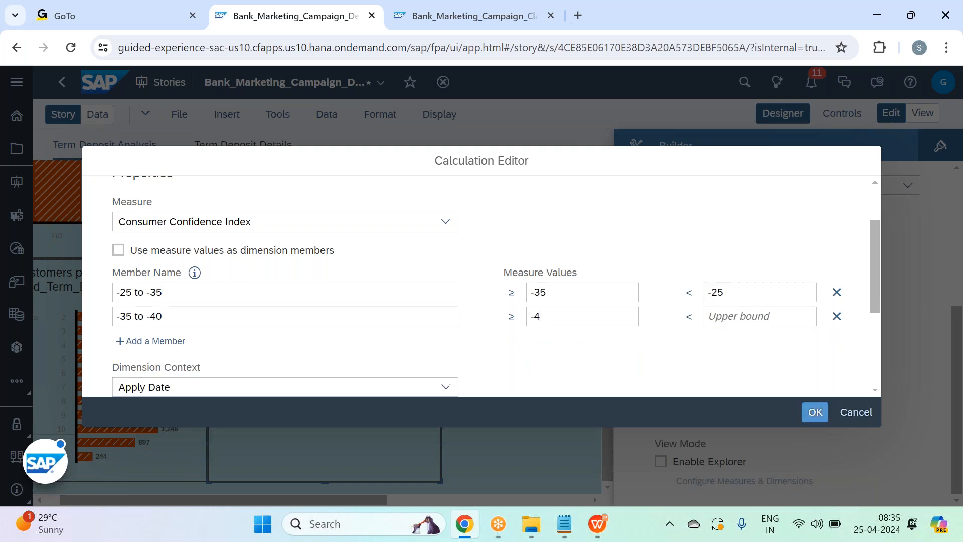
text(0-35)
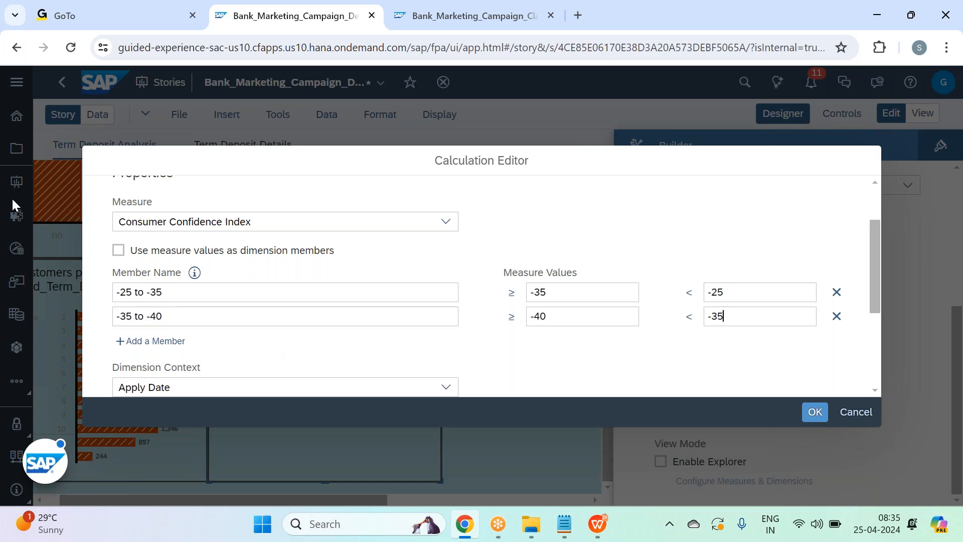
Add a third member named "-40 to -45" with a lower bound of -45 and an upper bound of -40
click(159, 344)
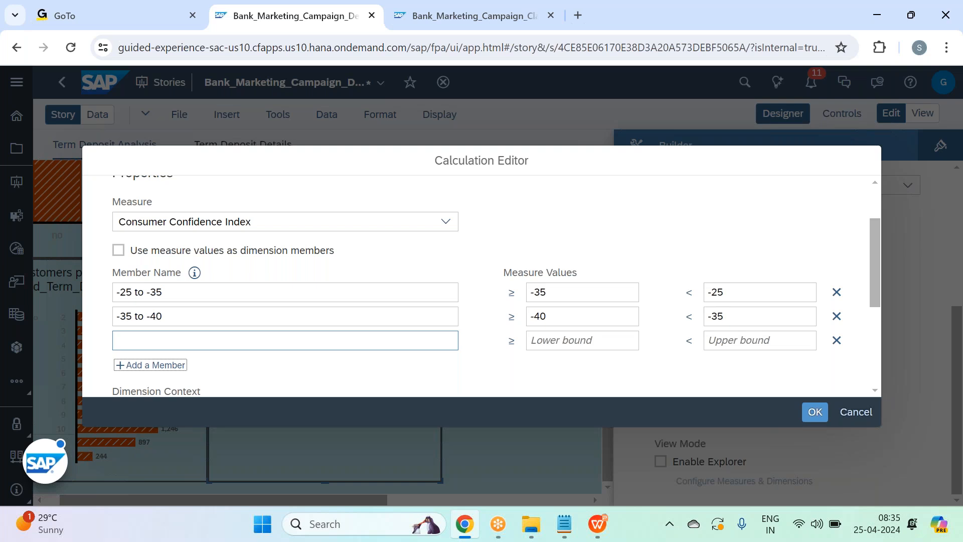
click(161, 340)
text(-40)
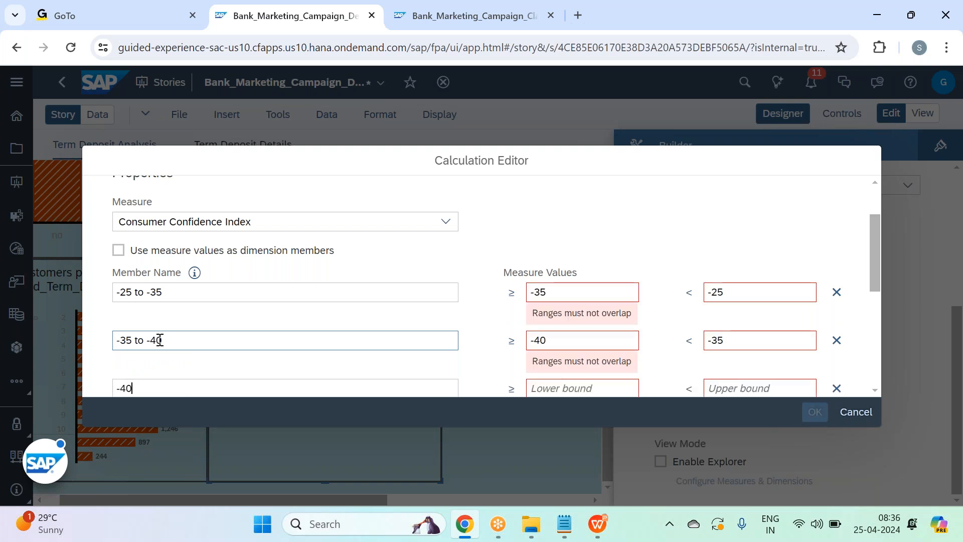
text( to -45)
scroll(587, 325, down, 3)
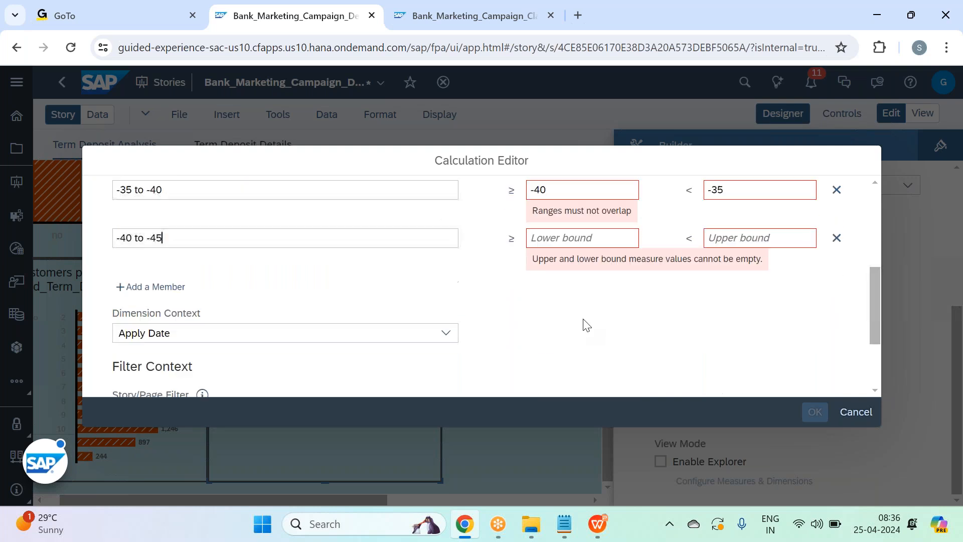
click(564, 237)
text(-45)
click(754, 234)
text(-40)
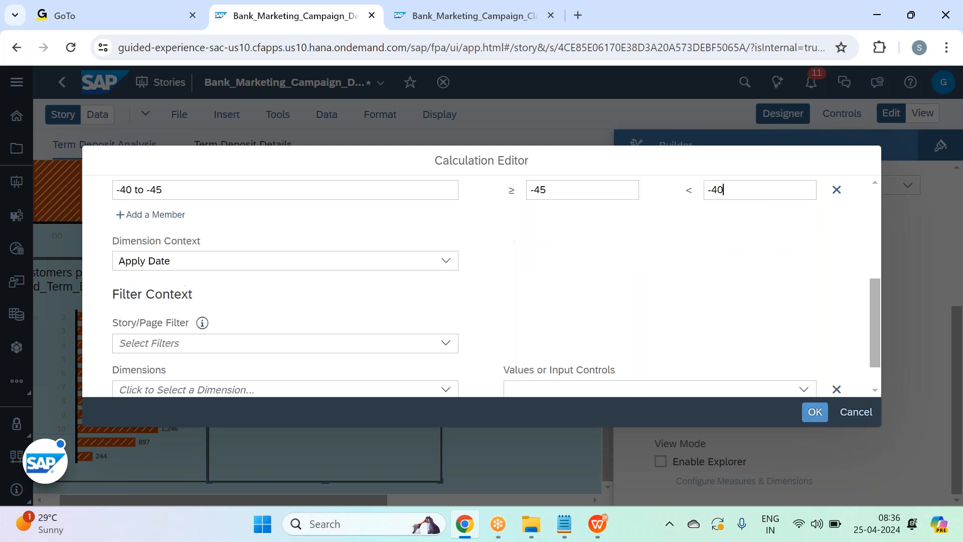
Add a fourth dimension member named "< -45"
click(126, 214)
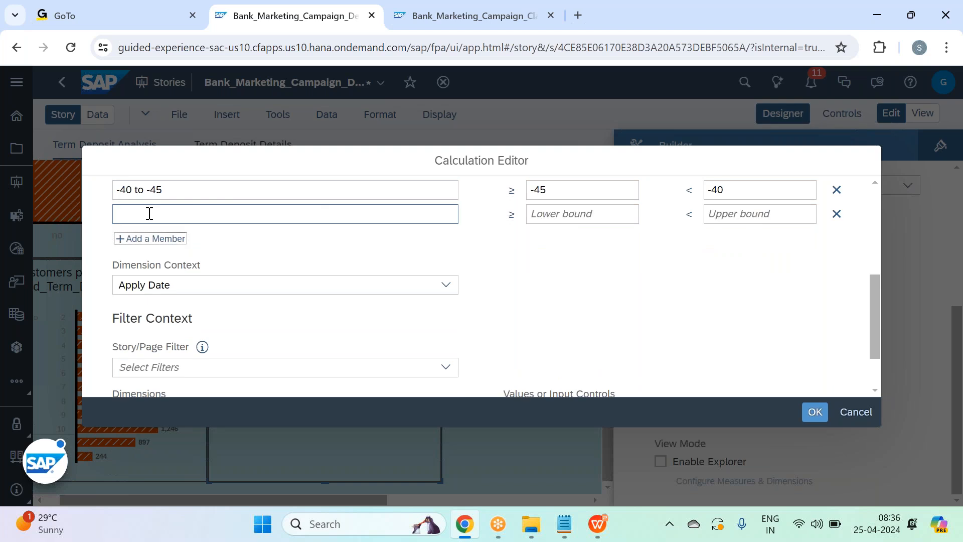
scroll(228, 237, up, 2)
click(582, 261)
click(397, 282)
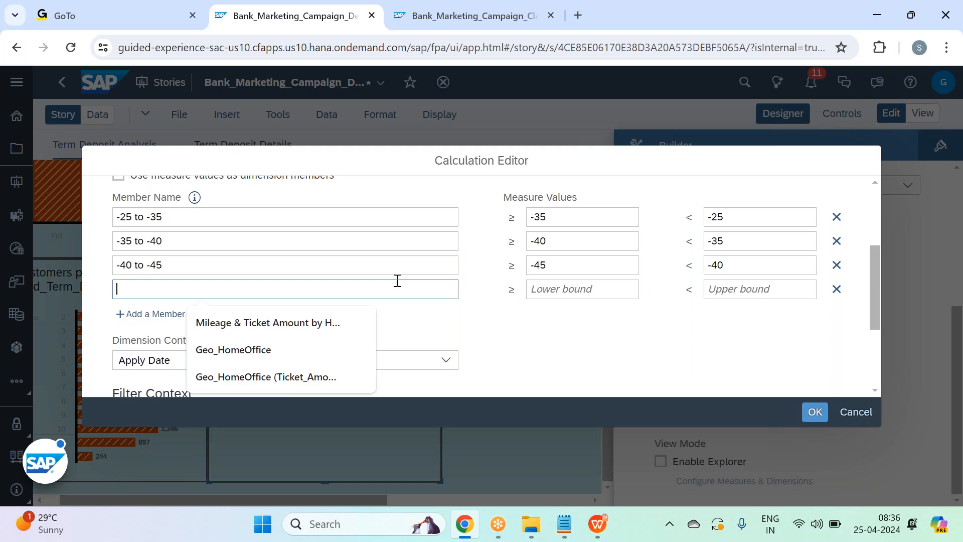
text(-45 t)
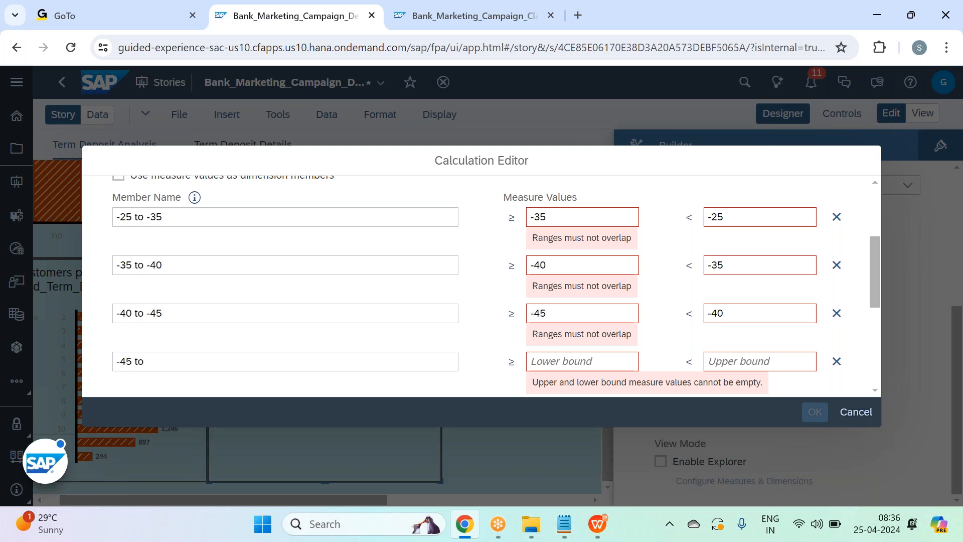
key(ctrl+a)
key(BackSpace)
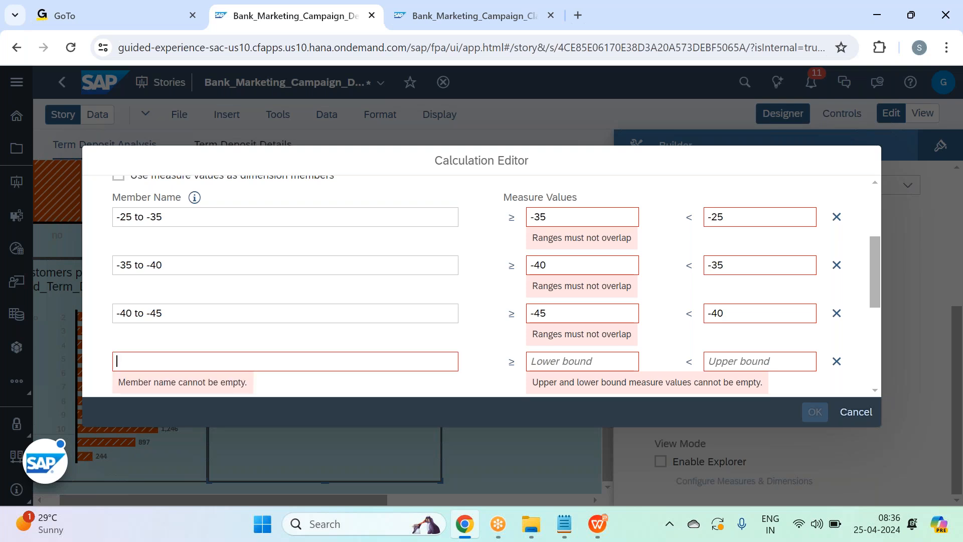
text(< -45)
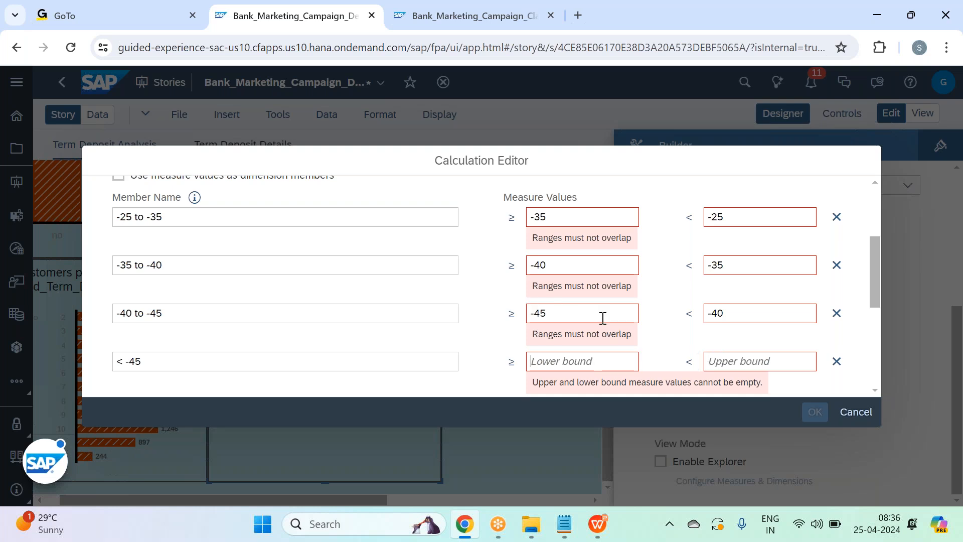
Set the "< -45" member's upper bound to -45 and its lower bound to -60
click(537, 311)
drag(533, 312, 551, 316)
click(551, 316)
scroll(646, 357, down, 2)
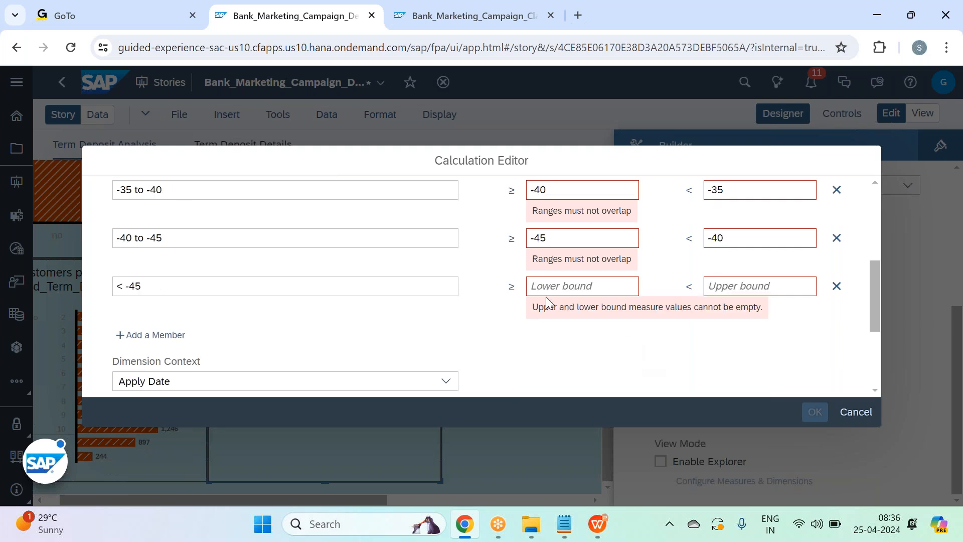
scroll(576, 287, up, 4)
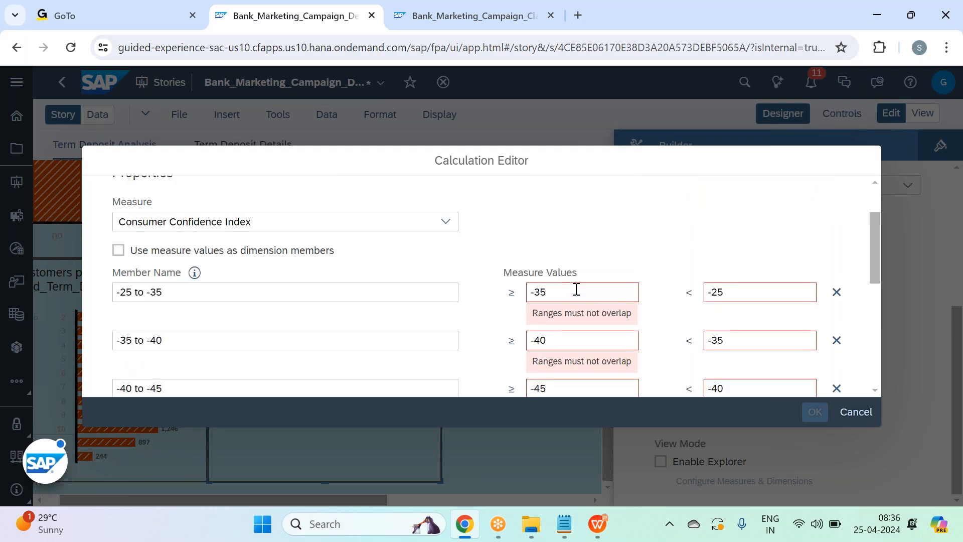
scroll(577, 289, down, 2)
scroll(578, 288, up, 2)
scroll(578, 288, down, 4)
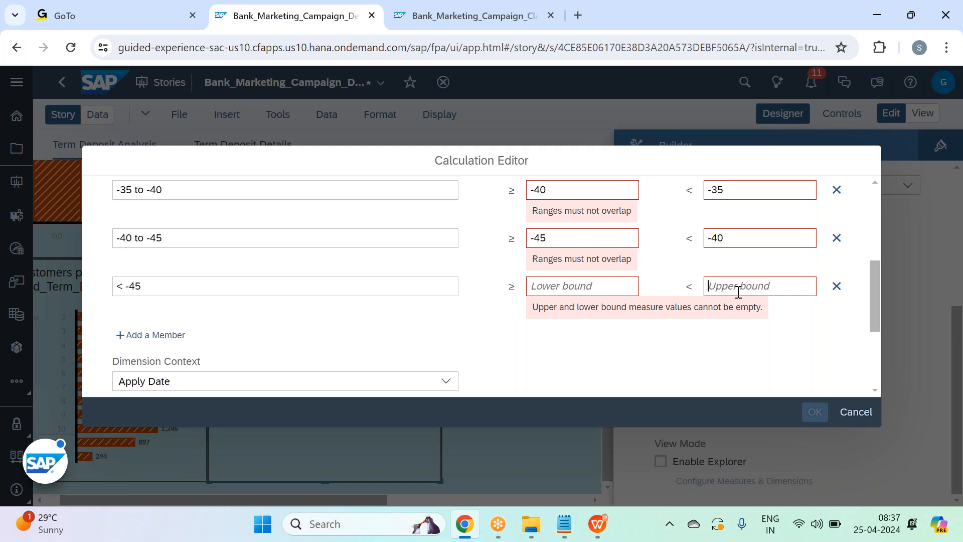
text(-45)
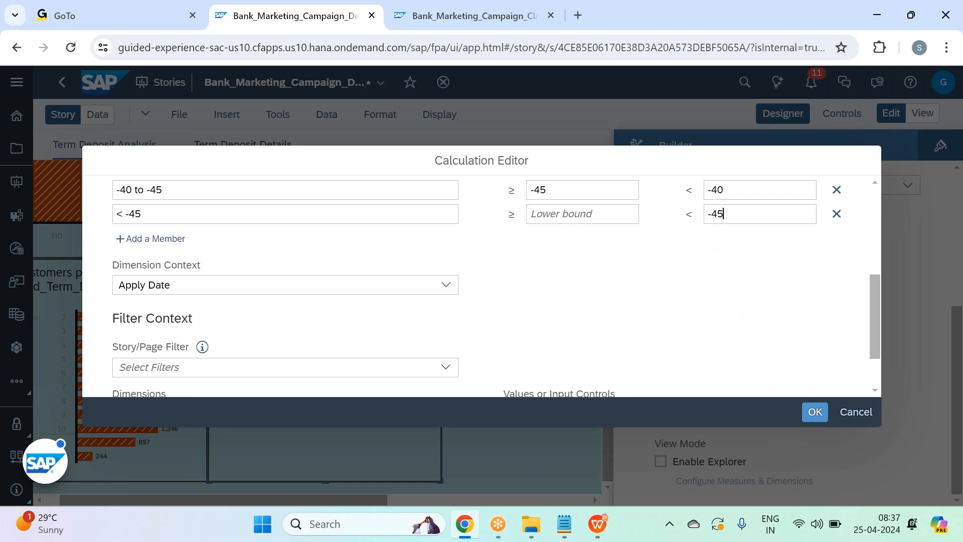
click(596, 206)
text(-)
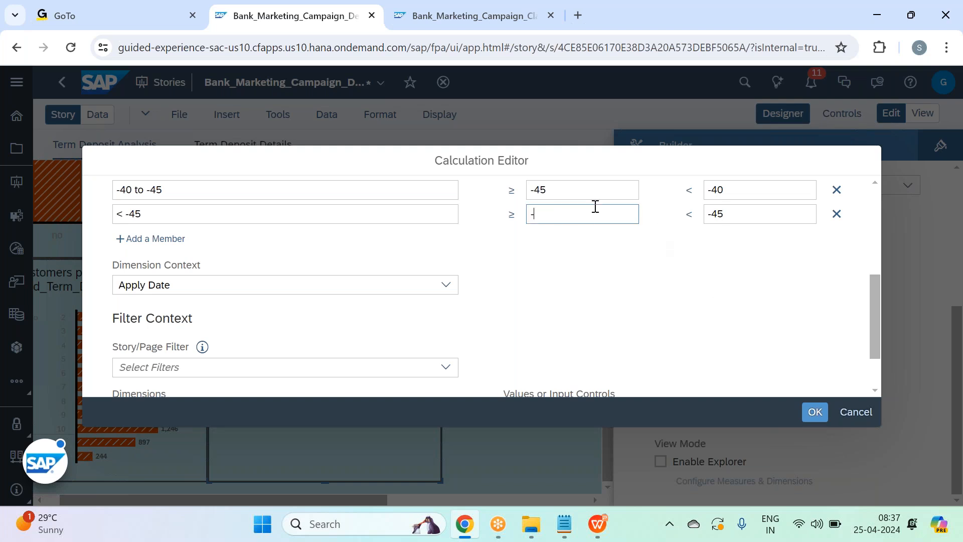
text(60)
click(710, 276)
scroll(682, 278, up, 3)
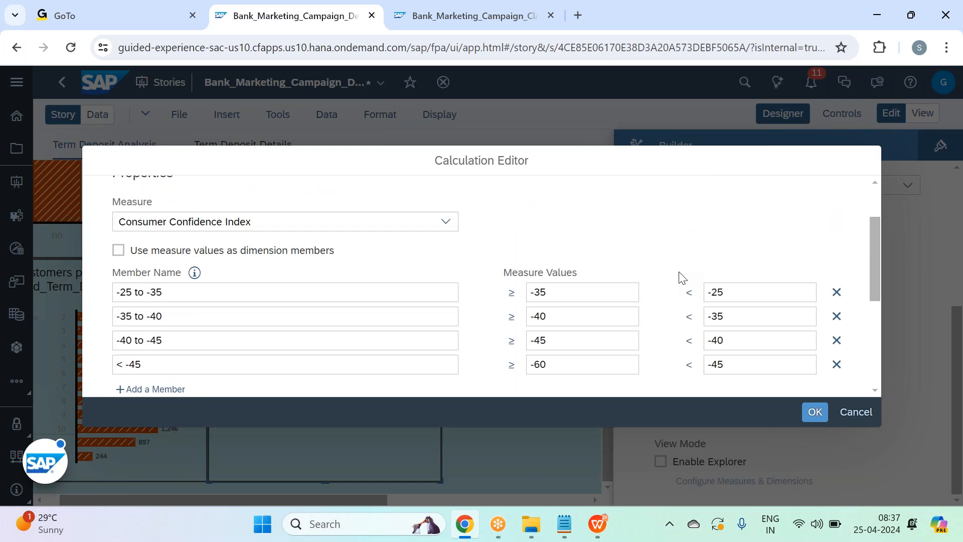
Clear the lower bound of the "< -45" member so that only its upper bound applies
click(552, 365)
key(BackSpace)
key(BackSpace)
key(BackSpace)
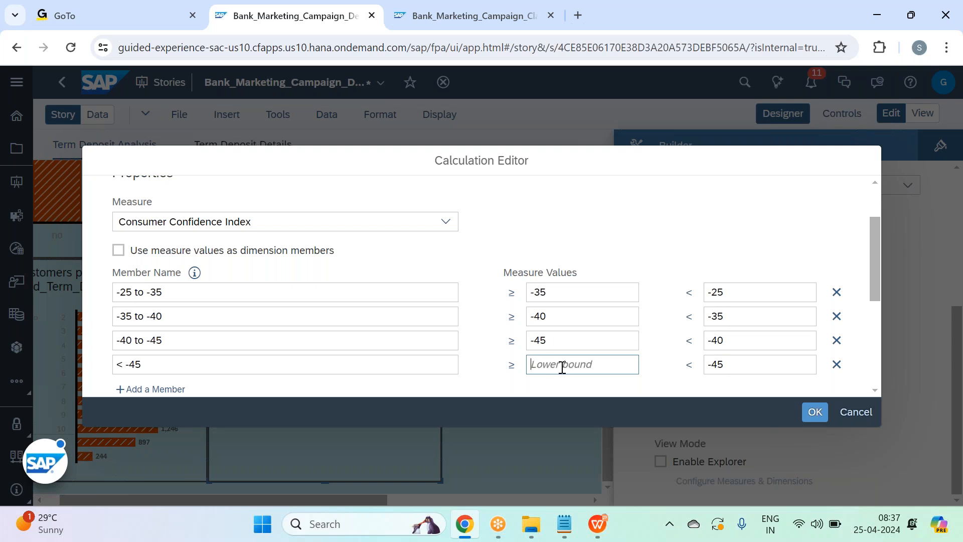
Add Key to the calculated dimension's context alongside Apply Date and save the Consumer Confidence dimension
scroll(676, 255, down, 3)
scroll(677, 255, up, 4)
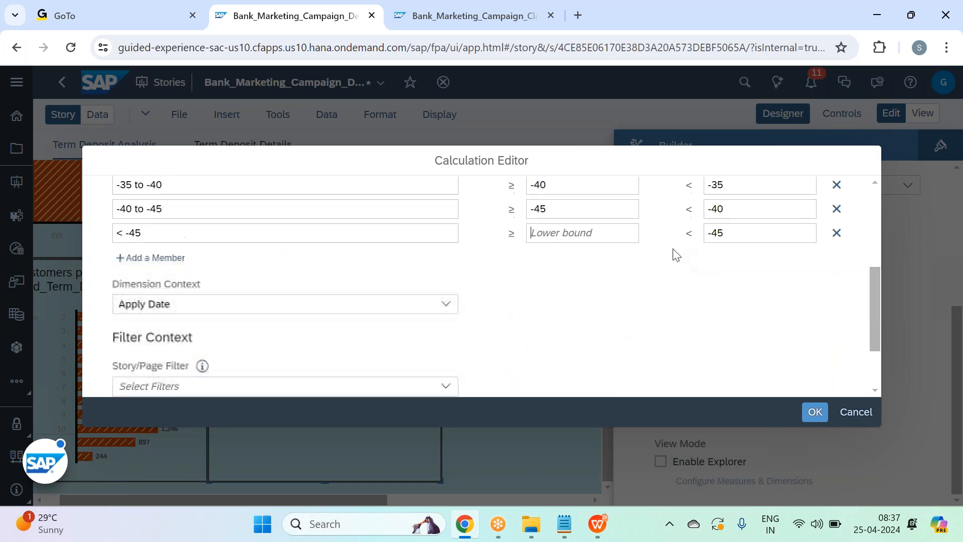
scroll(677, 254, down, 3)
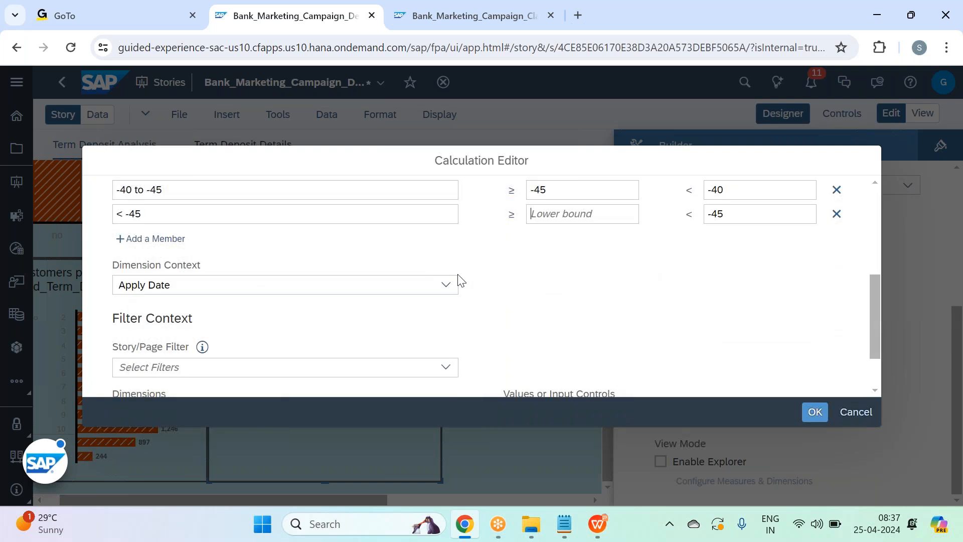
click(452, 288)
click(167, 381)
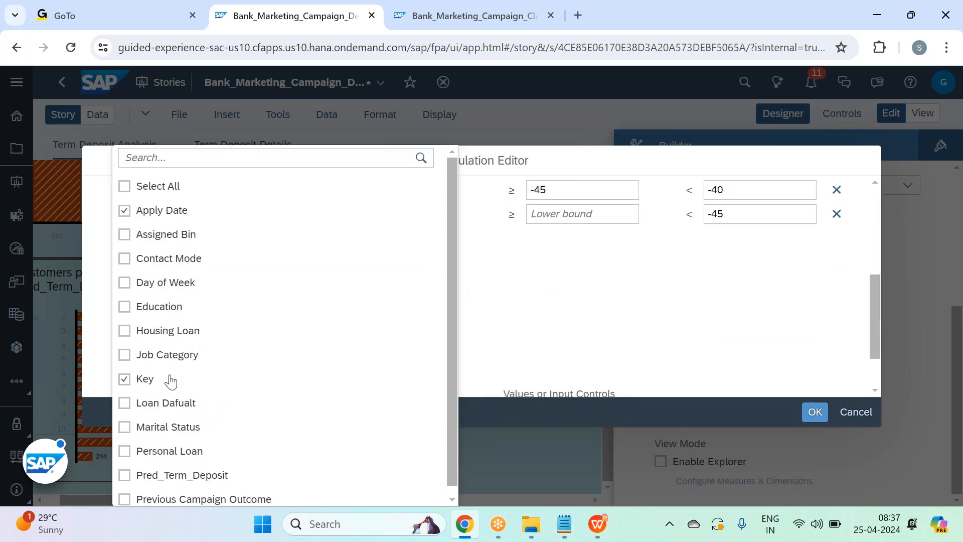
click(613, 333)
click(815, 412)
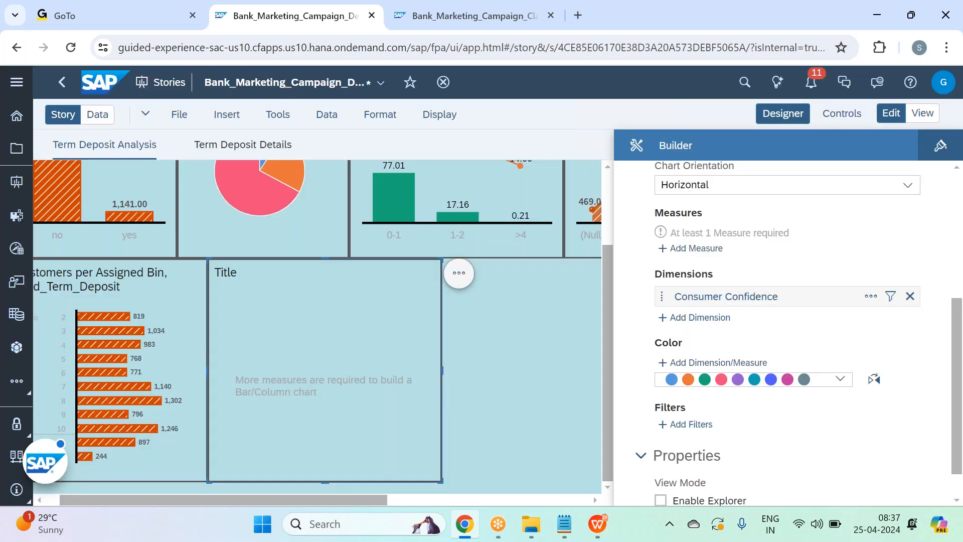
Add Customers as the measure of the Consumer Confidence chart
click(697, 249)
click(724, 296)
click(795, 217)
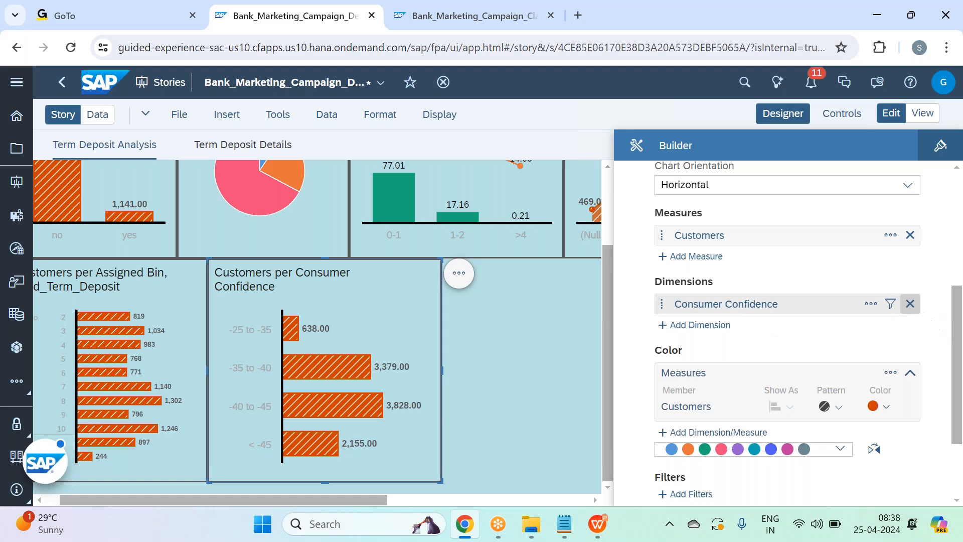
Remove the Consumer Confidence dimension from the chart and change the chart type to Pie
click(910, 304)
scroll(706, 270, up, 3)
click(852, 281)
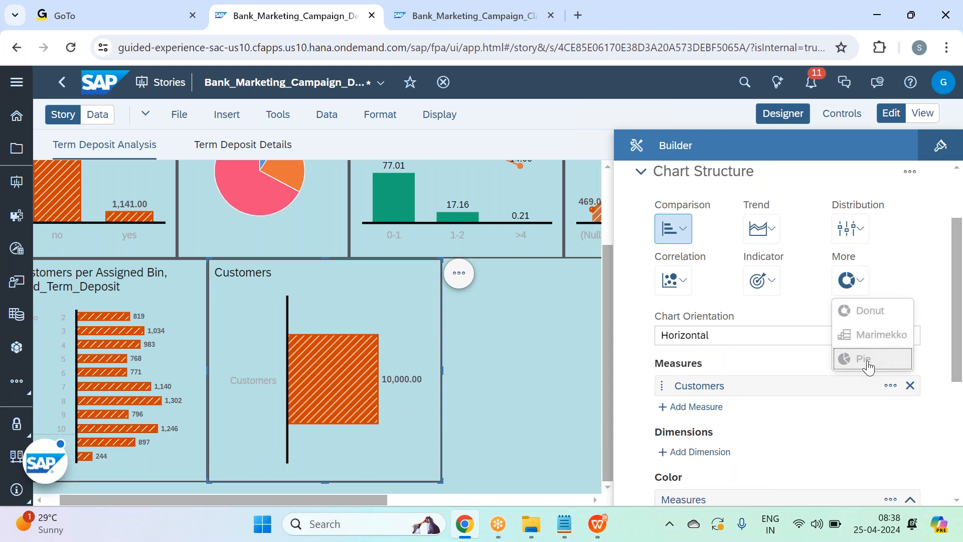
click(885, 359)
Start creating a new dimension input control for the pie chart's color
scroll(906, 256, down, 1)
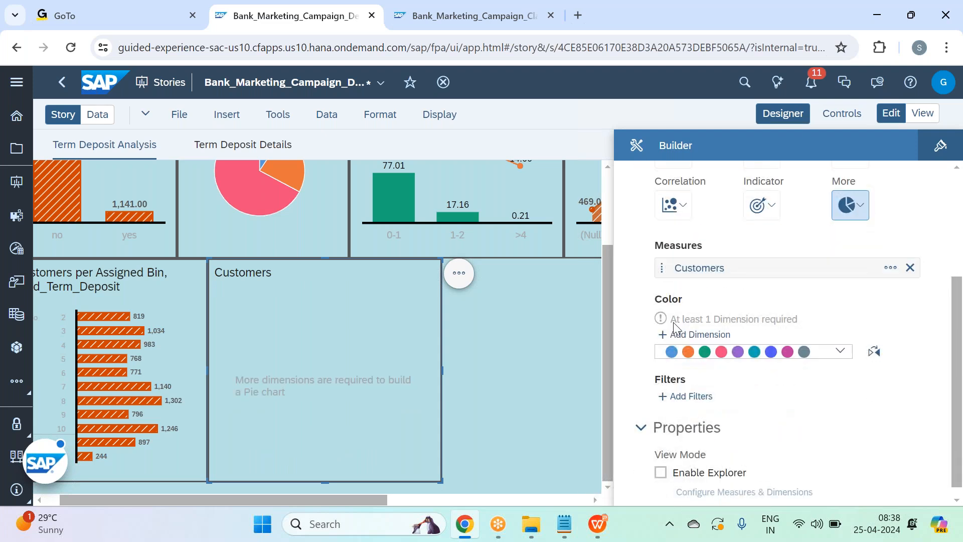
click(703, 335)
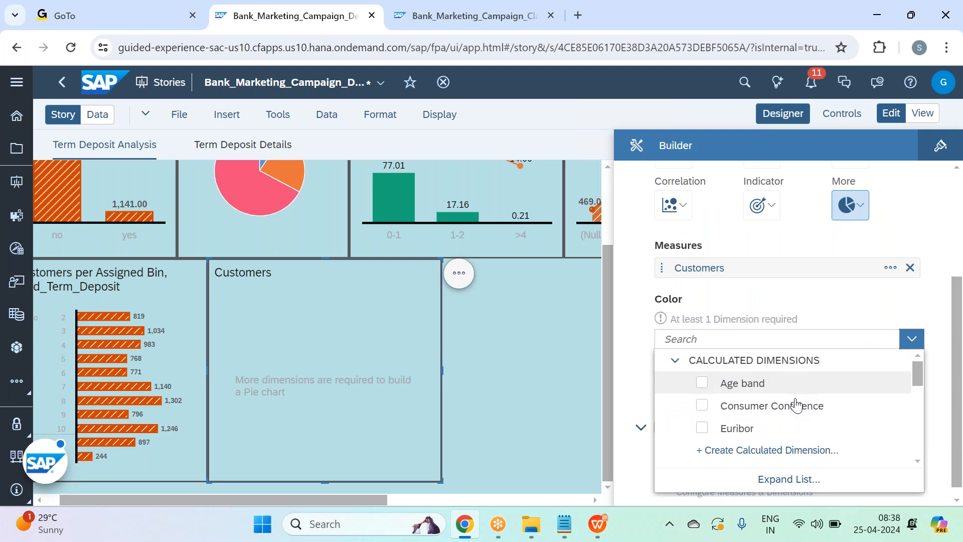
scroll(797, 419, down, 6)
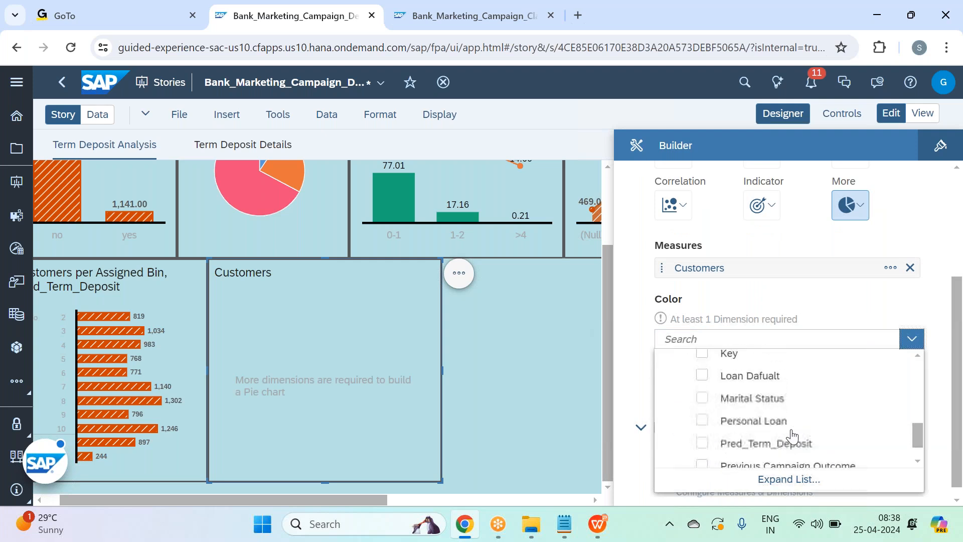
scroll(796, 435, down, 1)
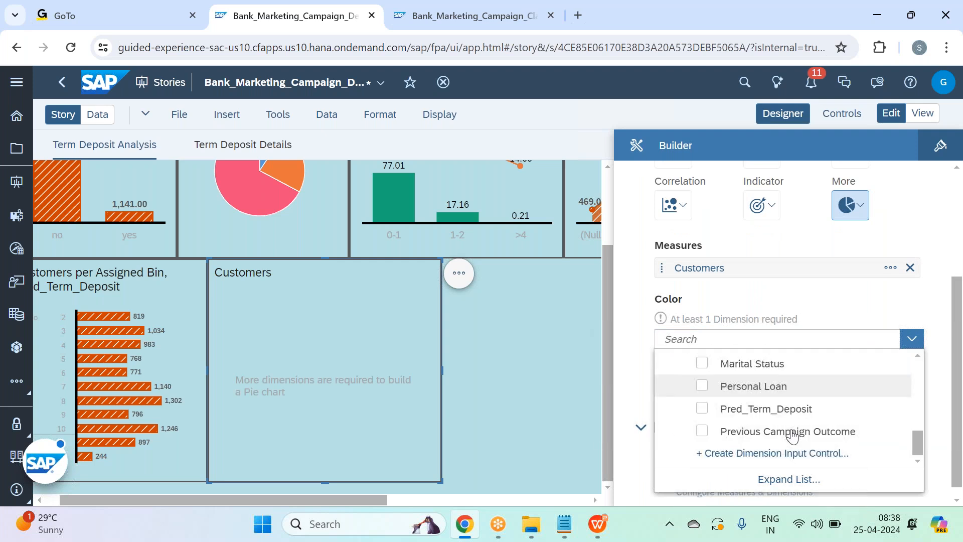
click(763, 457)
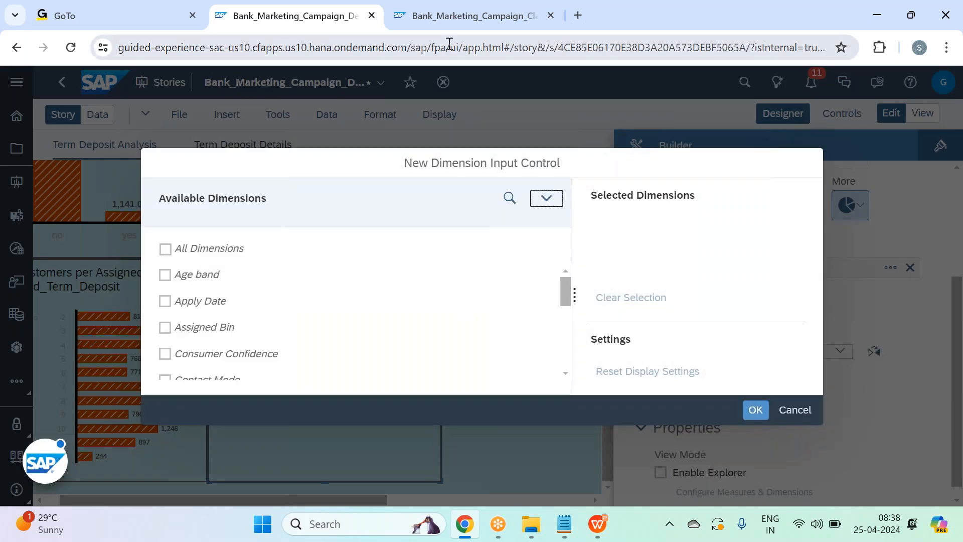
Consult the influencer ranking in the predictive scenario, and select Contact Mode and Consumer Confidence for the story's dimension input control
click(469, 25)
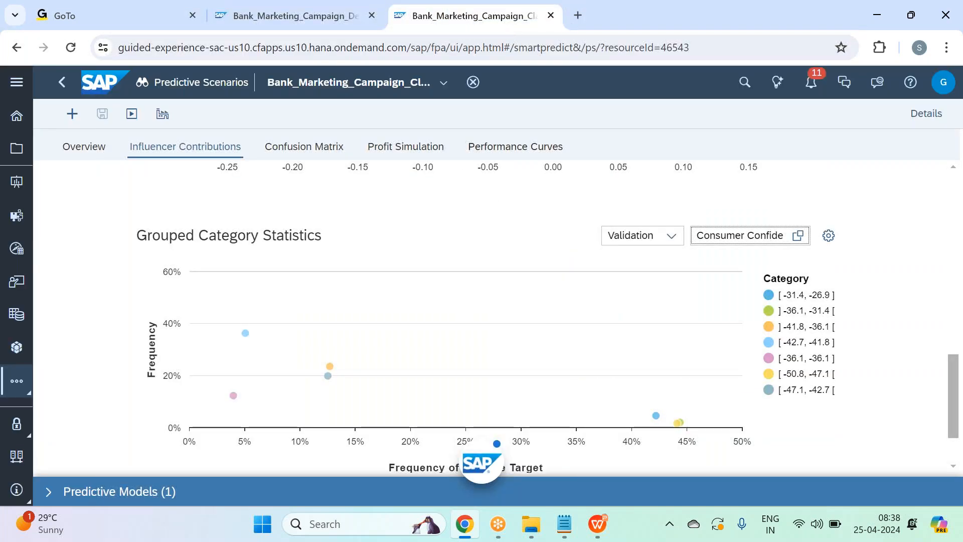
scroll(493, 198, up, 12)
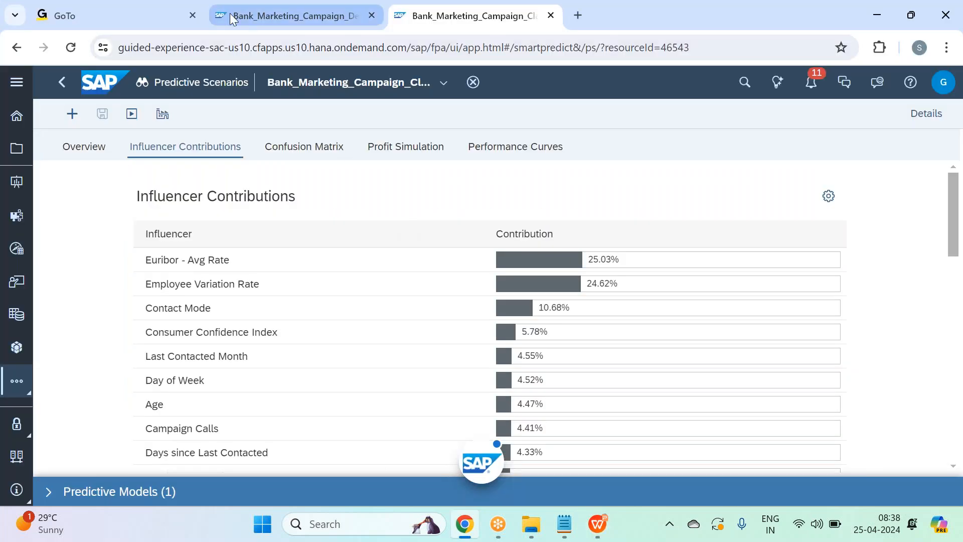
click(230, 13)
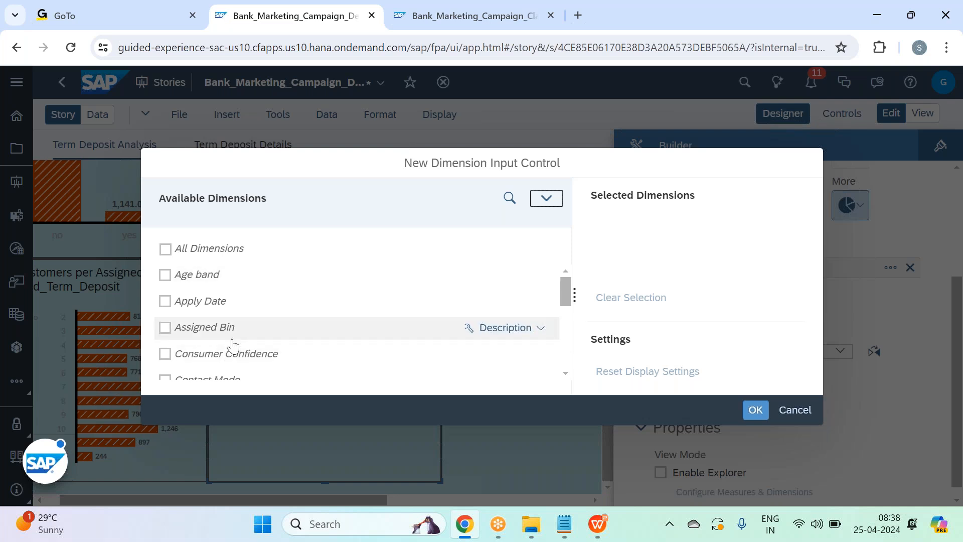
scroll(228, 341, down, 2)
click(223, 295)
click(260, 270)
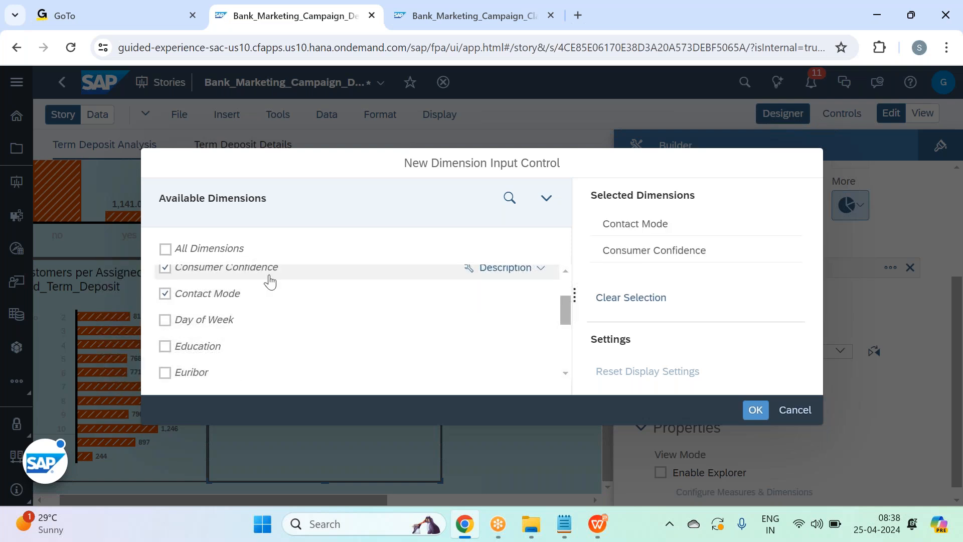
Recheck the predictive scenario's influencer ranking and add Day of Week to the input control's selected dimensions
key(alt+Tab)
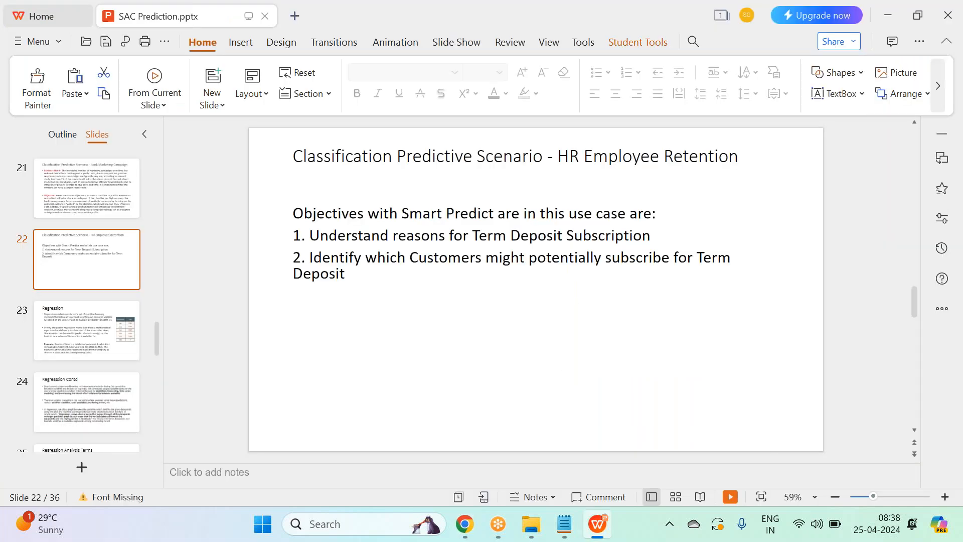
key(alt+Tab)
click(485, 21)
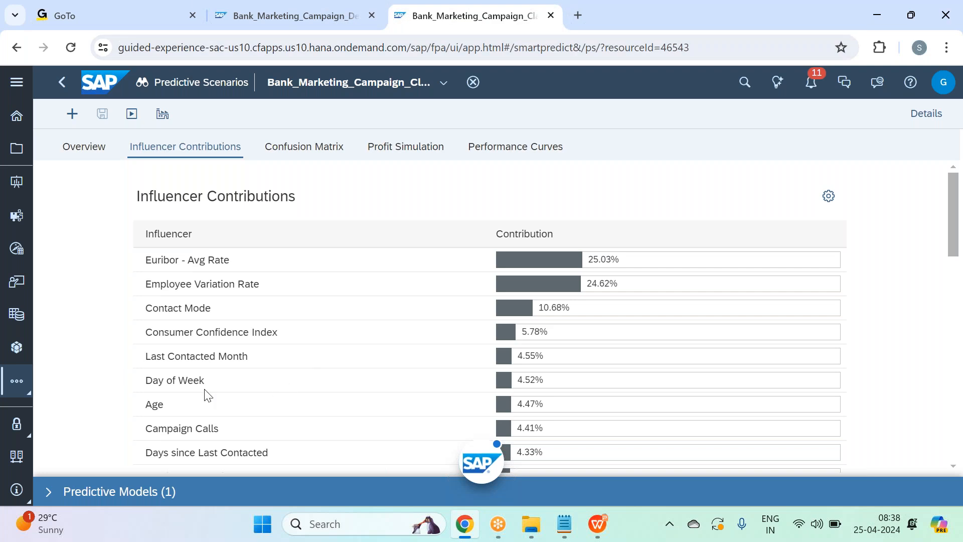
key(alt+Tab)
key(alt+Tab)
click(237, 14)
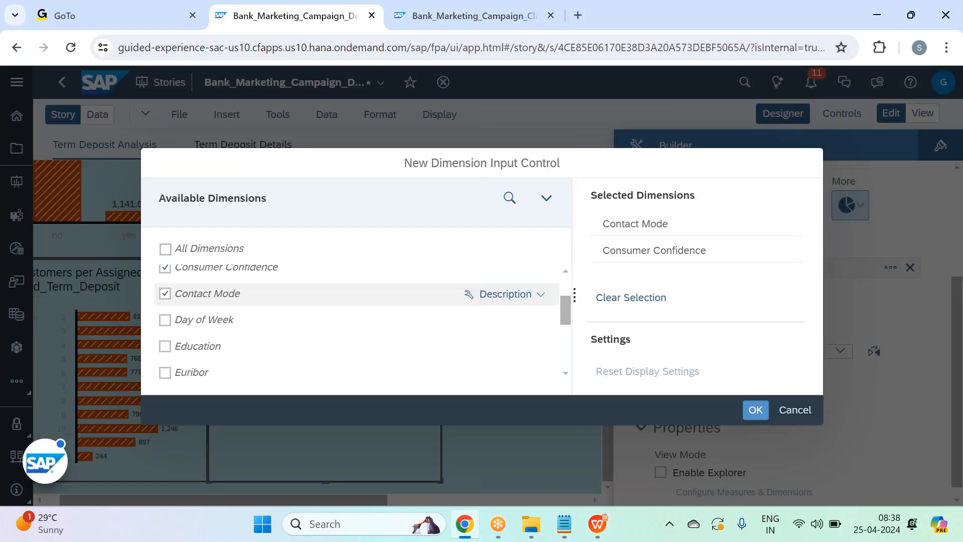
scroll(189, 376, down, 3)
scroll(211, 293, up, 3)
click(228, 327)
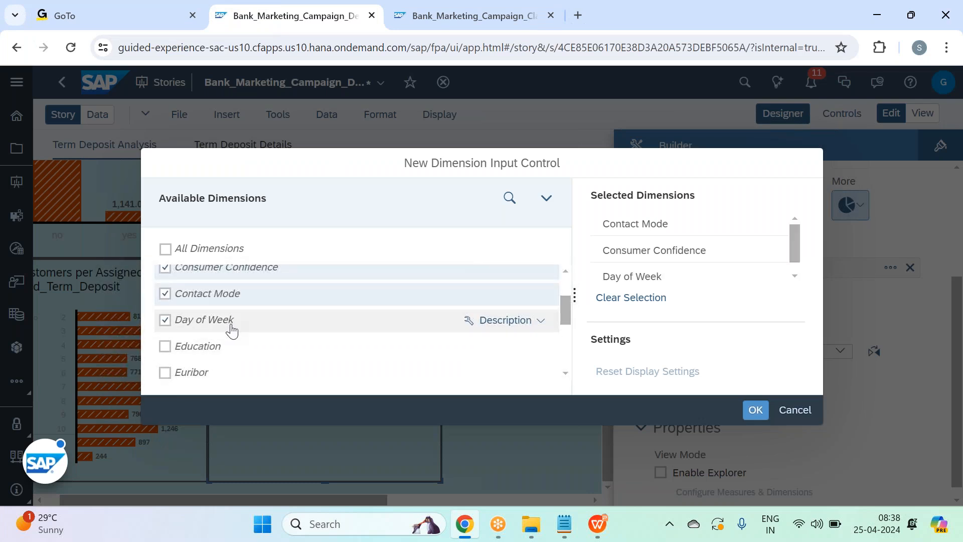
Search the available dimensions for "las" and look through the full list for further influencers to include
scroll(231, 330, down, 6)
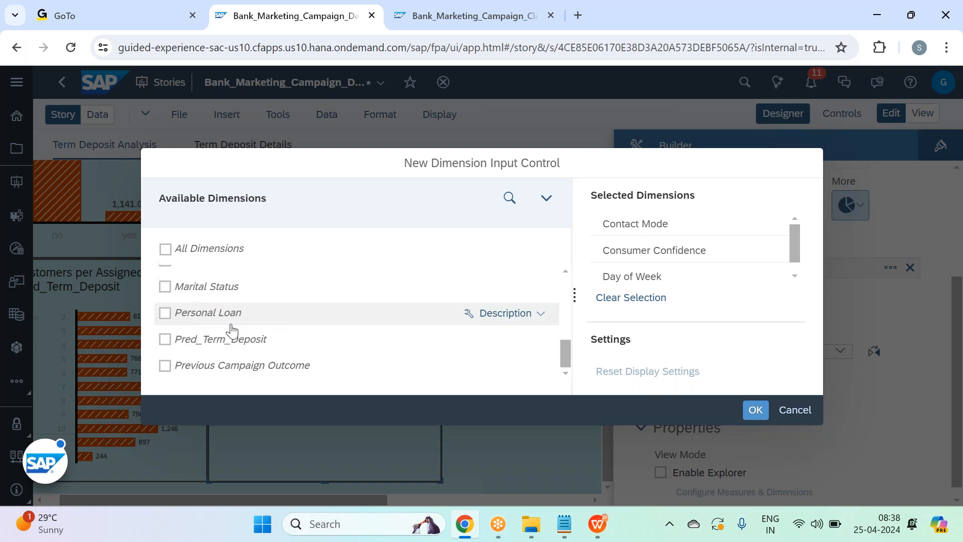
scroll(231, 330, up, 8)
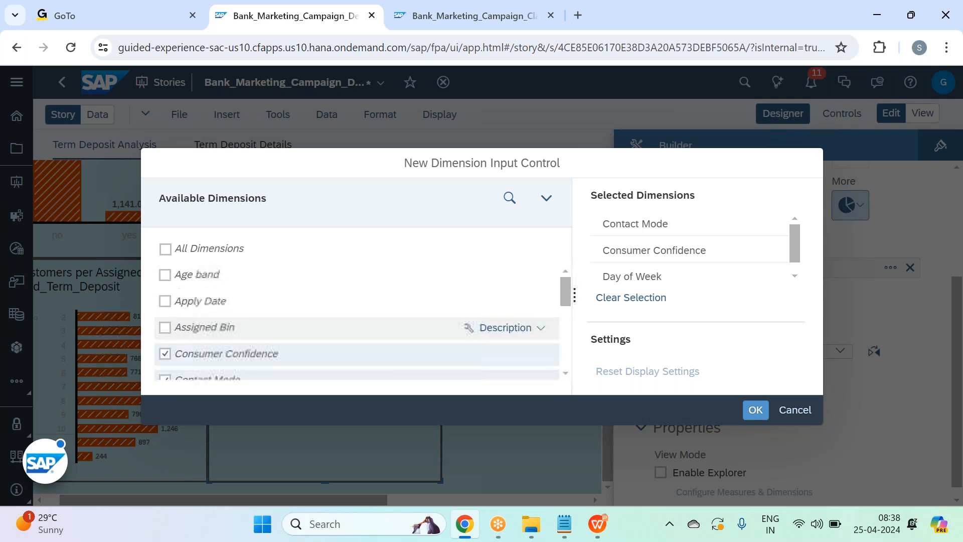
click(510, 198)
text(lsat)
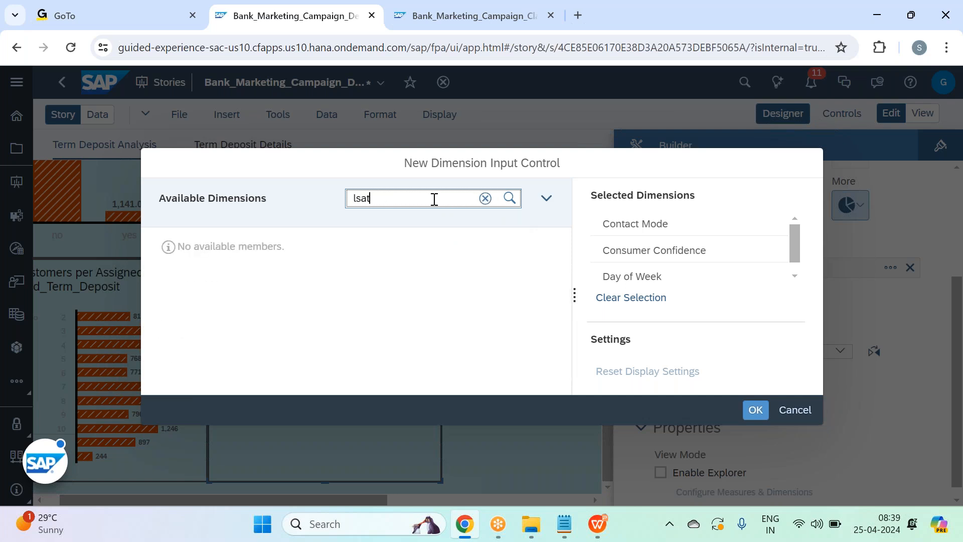
key(BackSpace)
key(BackSpace)
text(las)
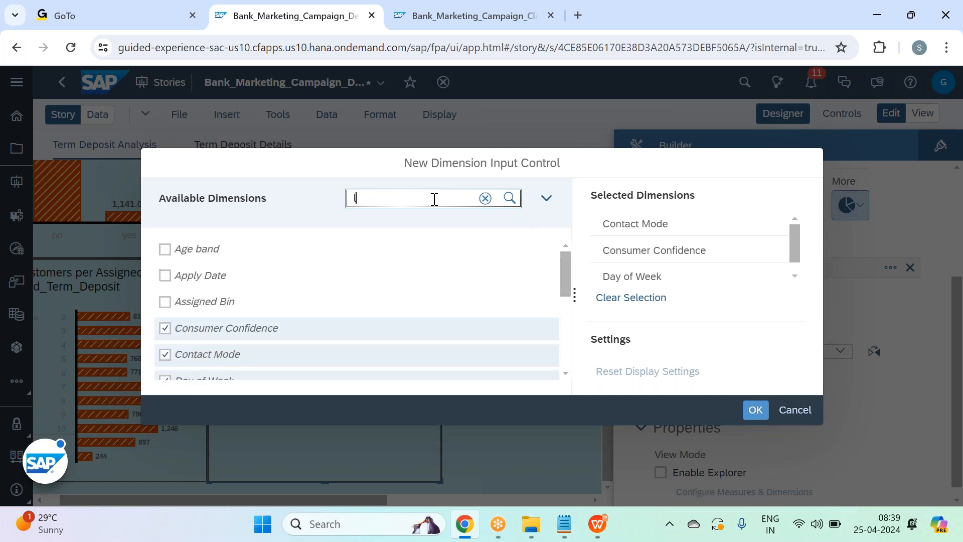
key(BackSpace)
key(BackSpace)
key(BackSpace)
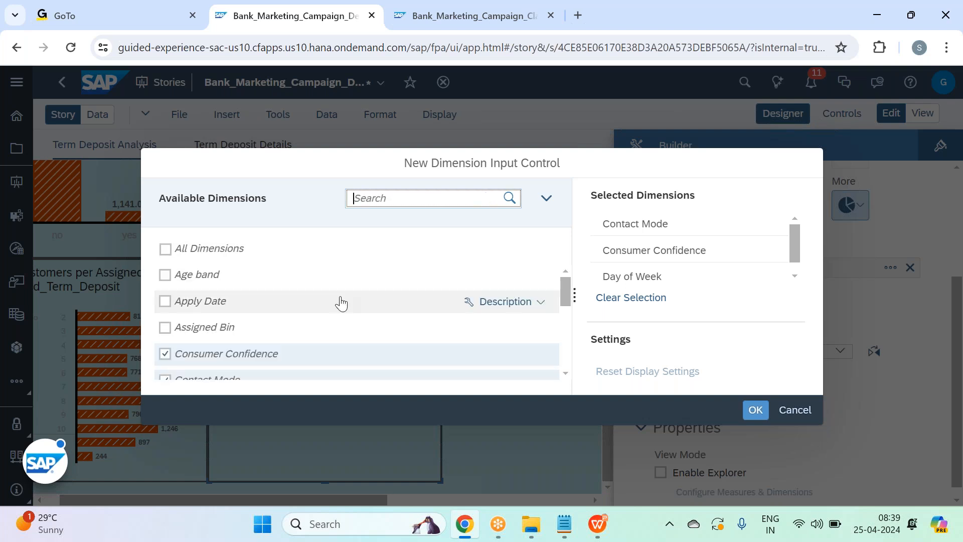
scroll(337, 278, down, 2)
scroll(337, 281, down, 5)
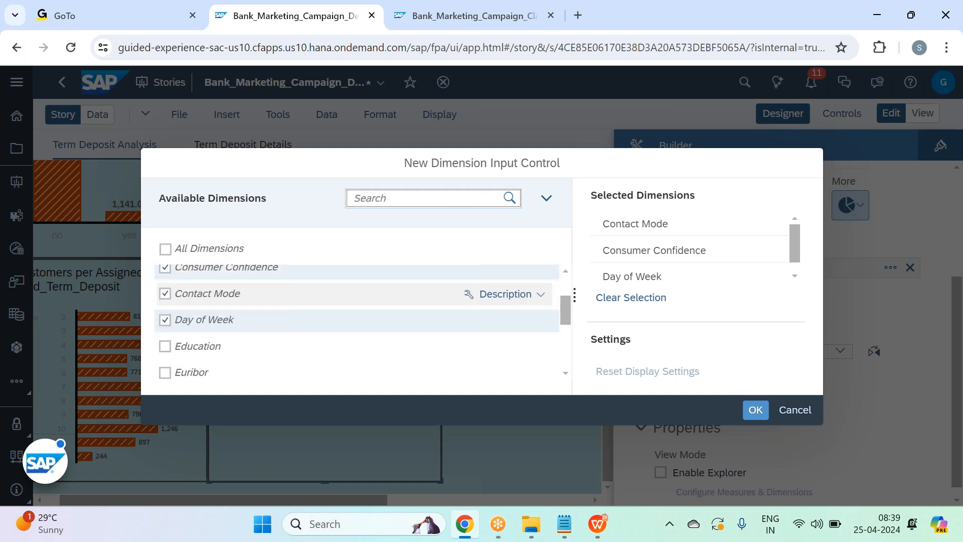
scroll(337, 286, down, 2)
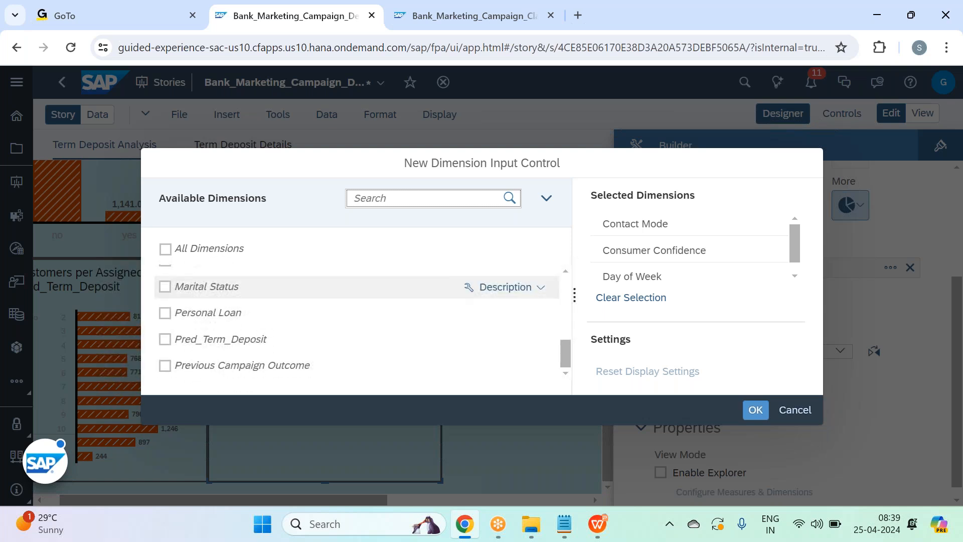
scroll(517, 322, up, 3)
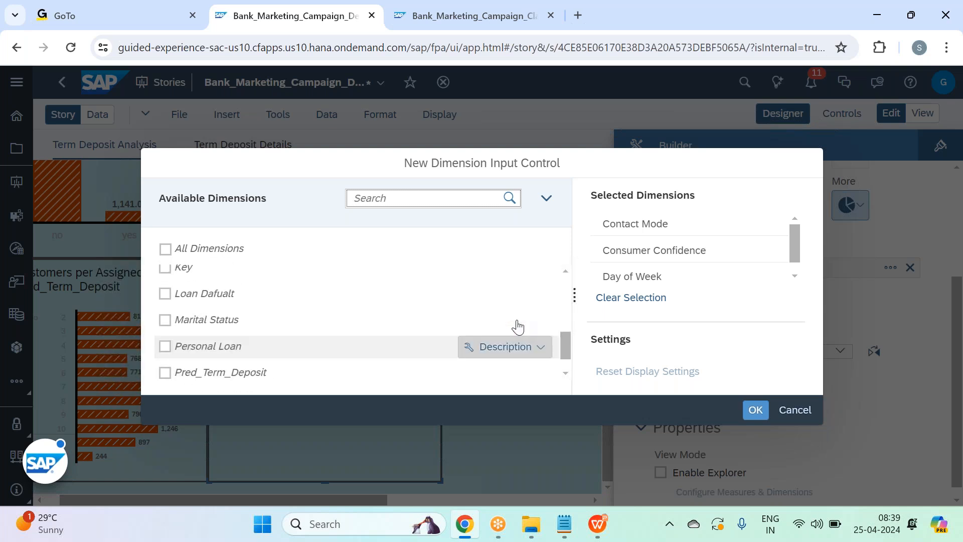
scroll(519, 327, up, 6)
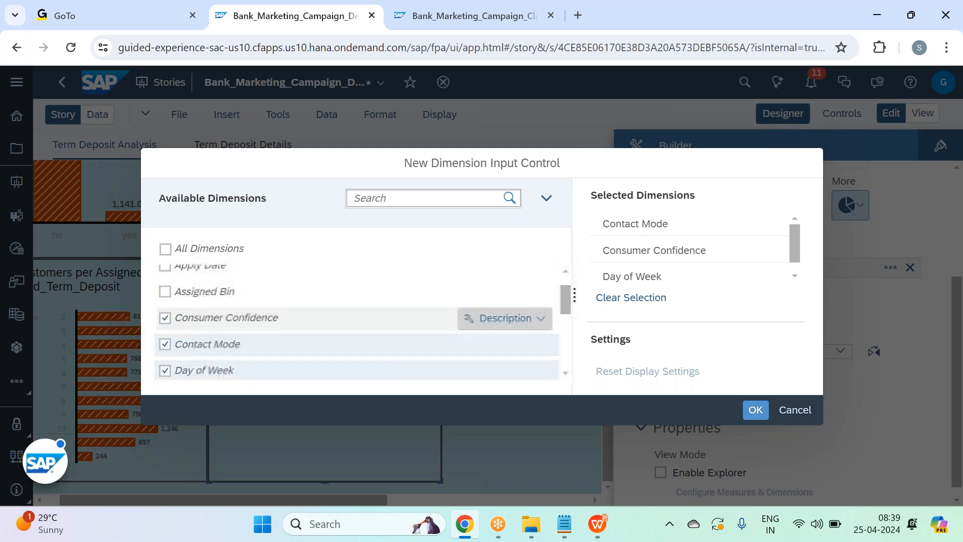
Create the dimension input control with the selected dimensions and apply it to the pie chart's color
click(754, 410)
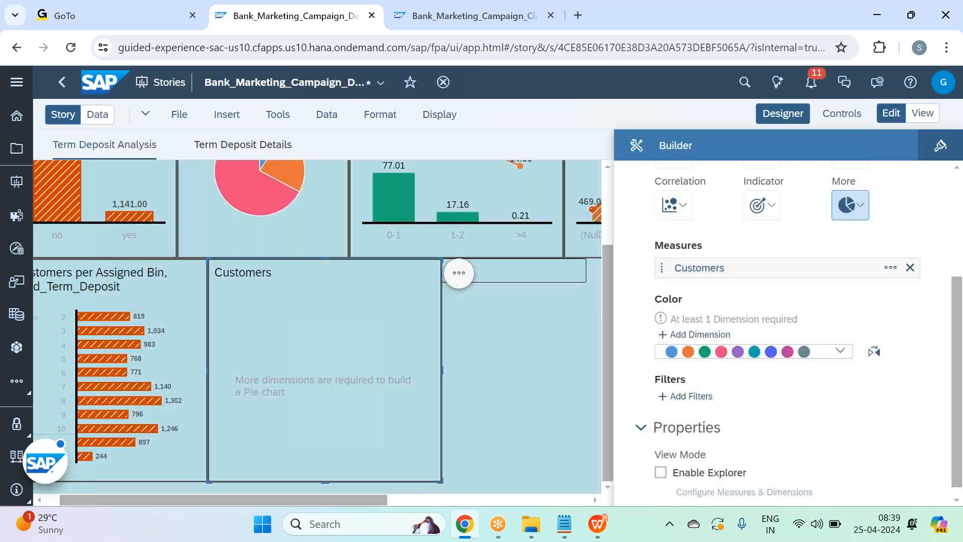
click(892, 322)
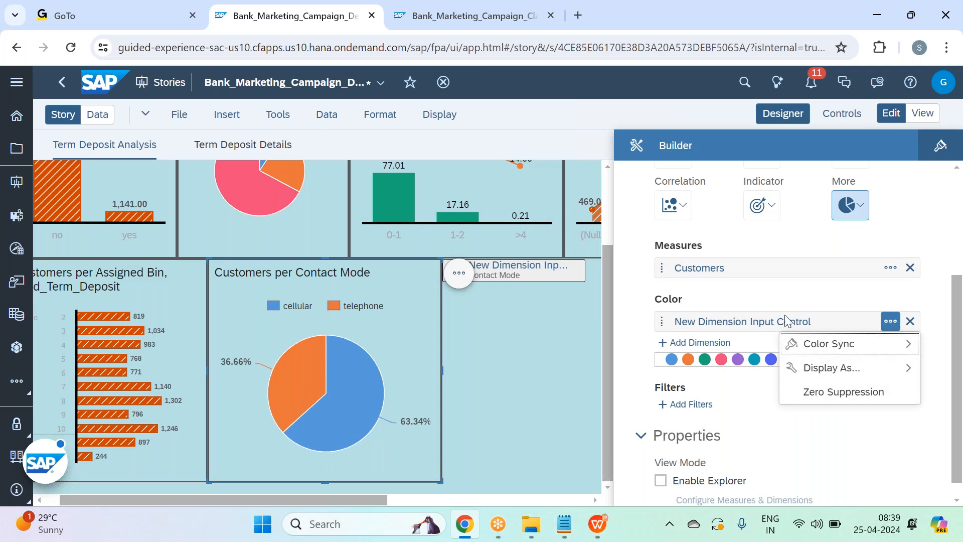
click(780, 297)
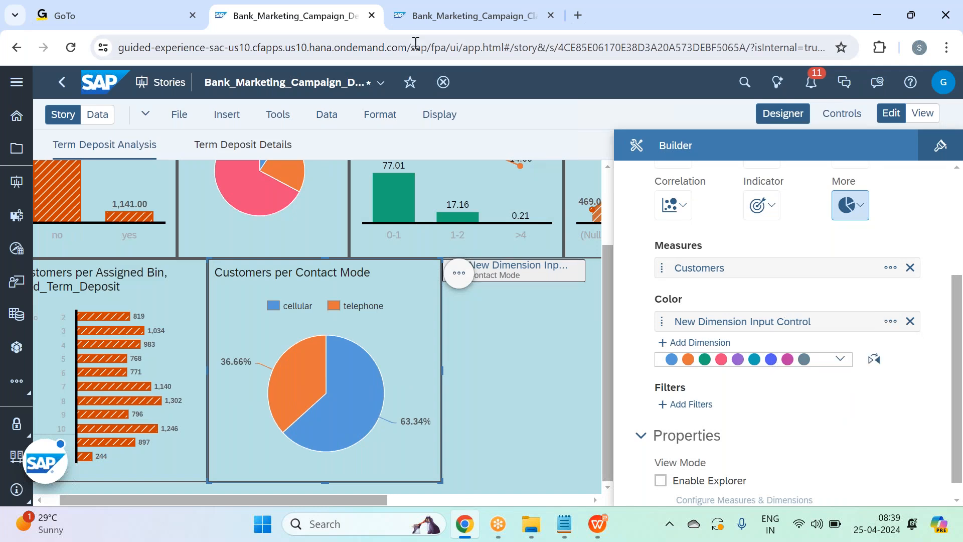
Switch to the predictive scenario and examine the grouped category statistics for the Last Contacted Month influencer
click(431, 28)
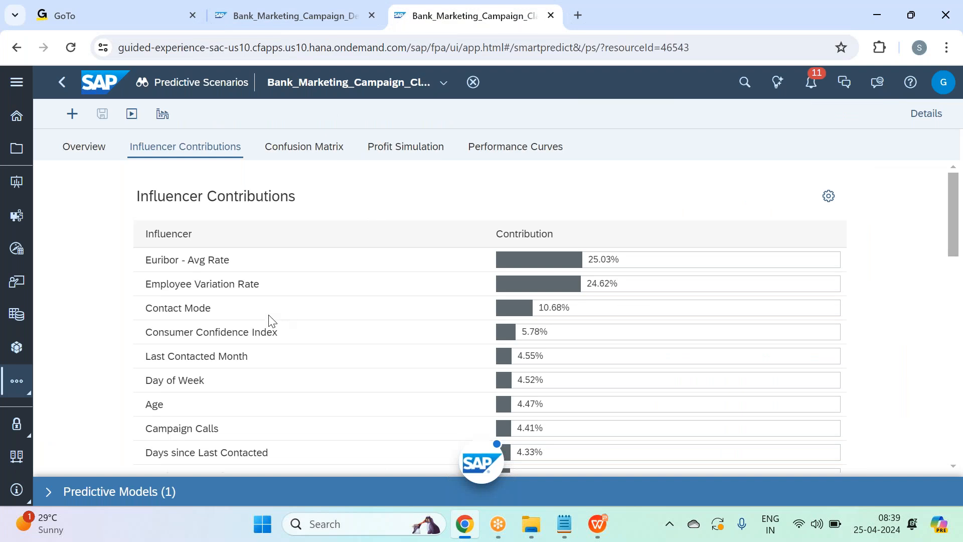
scroll(195, 352, down, 10)
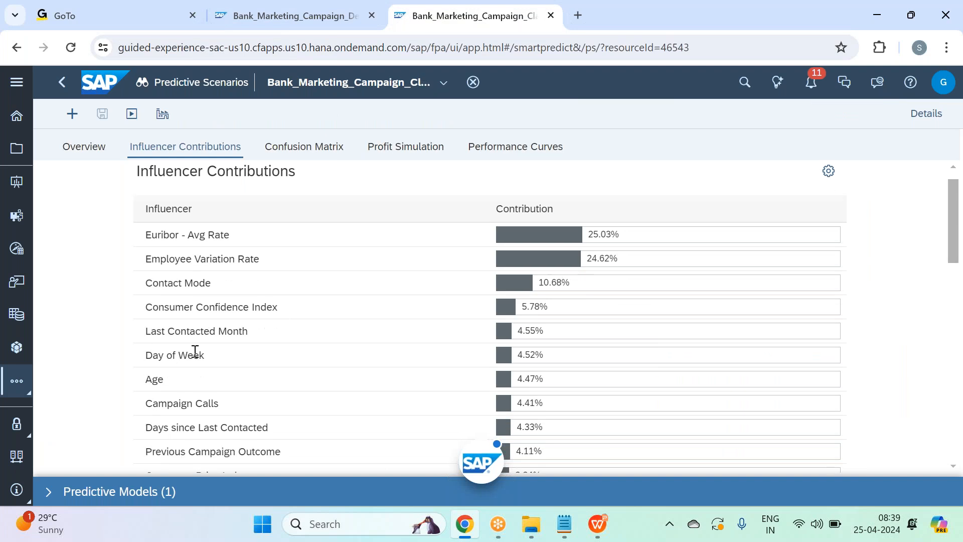
scroll(195, 352, down, 4)
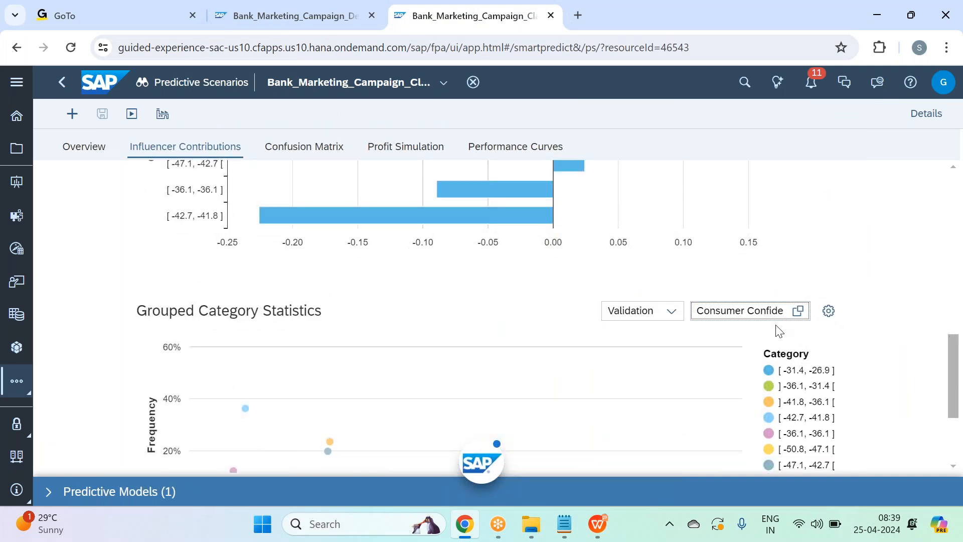
click(805, 313)
click(445, 420)
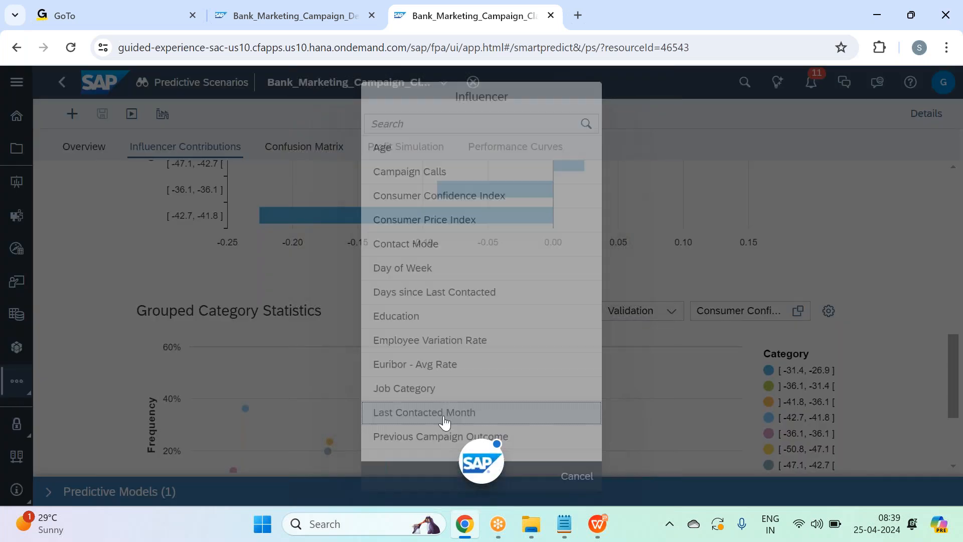
scroll(875, 374, down, 2)
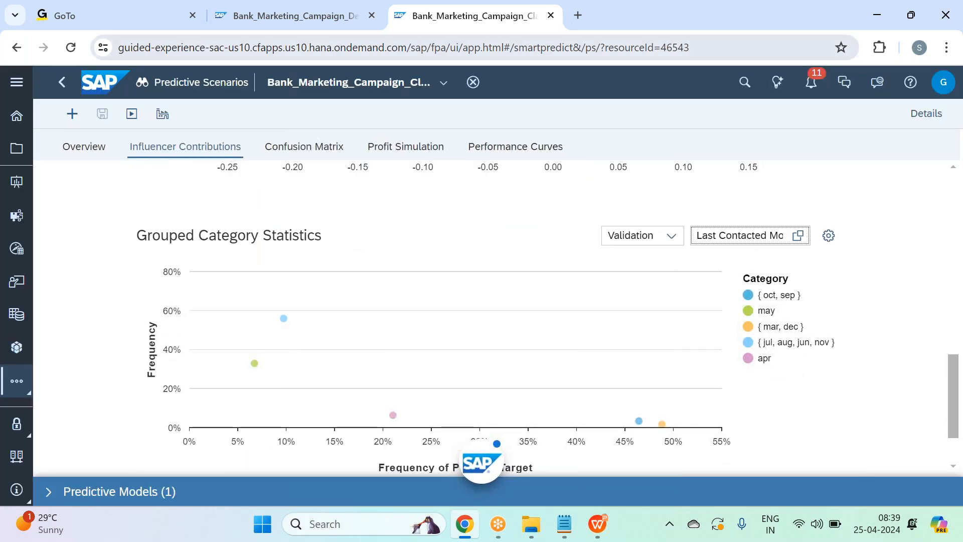
Return to the story and search the pie chart's available color dimensions for "last"
click(223, 18)
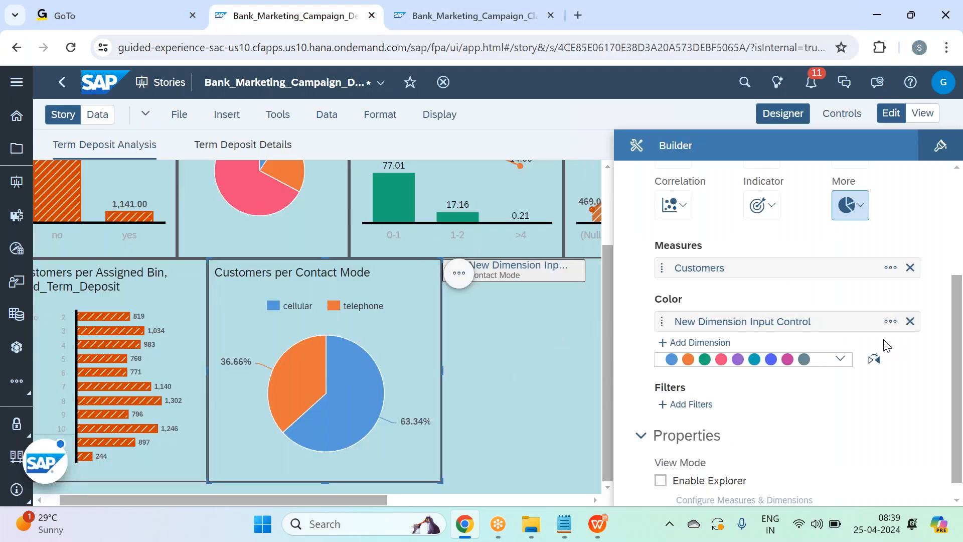
click(891, 321)
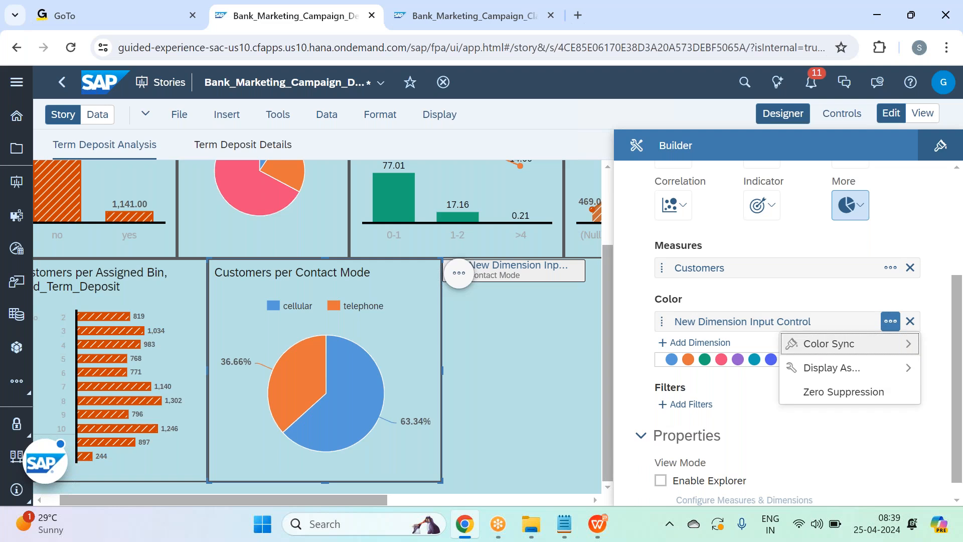
click(819, 308)
click(698, 343)
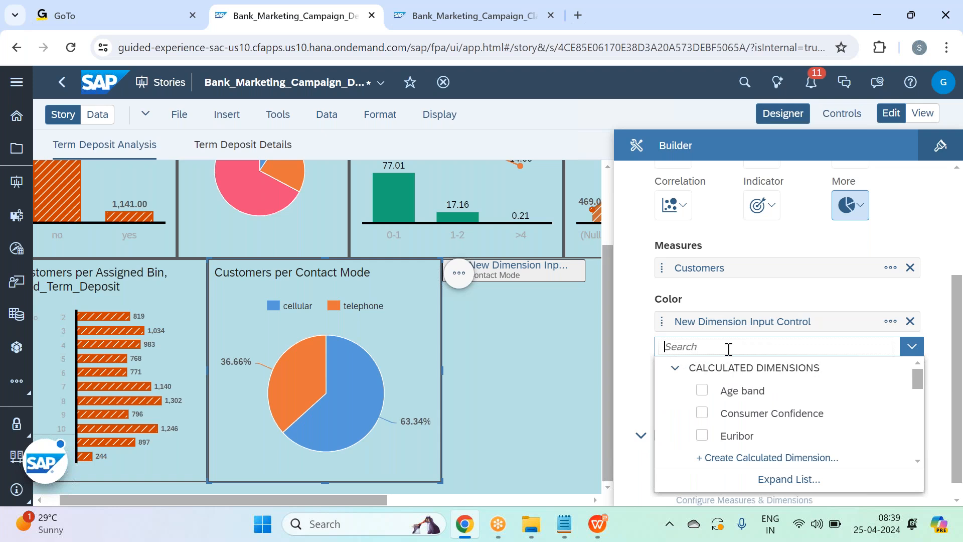
text(last)
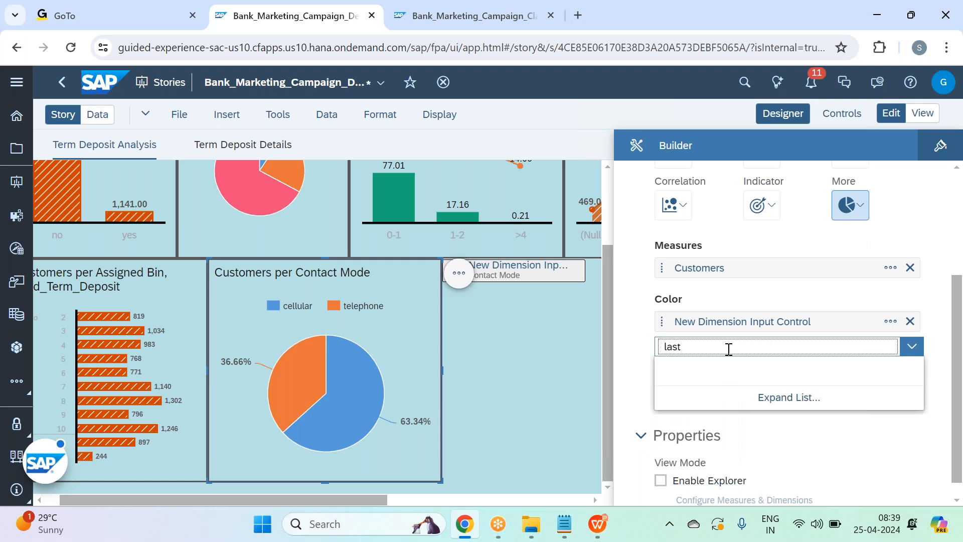
key(BackSpace)
key(BackSpace)
key(BackSpace)
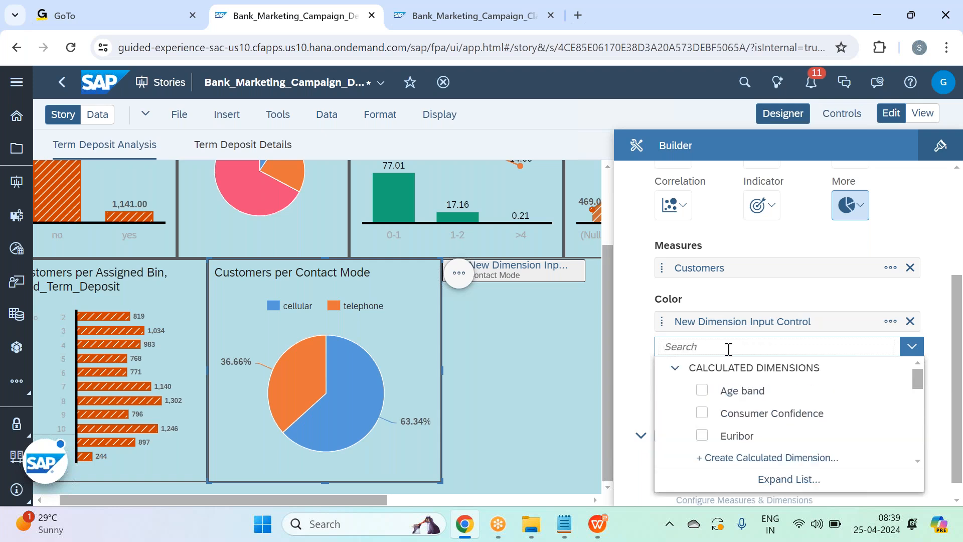
click(748, 291)
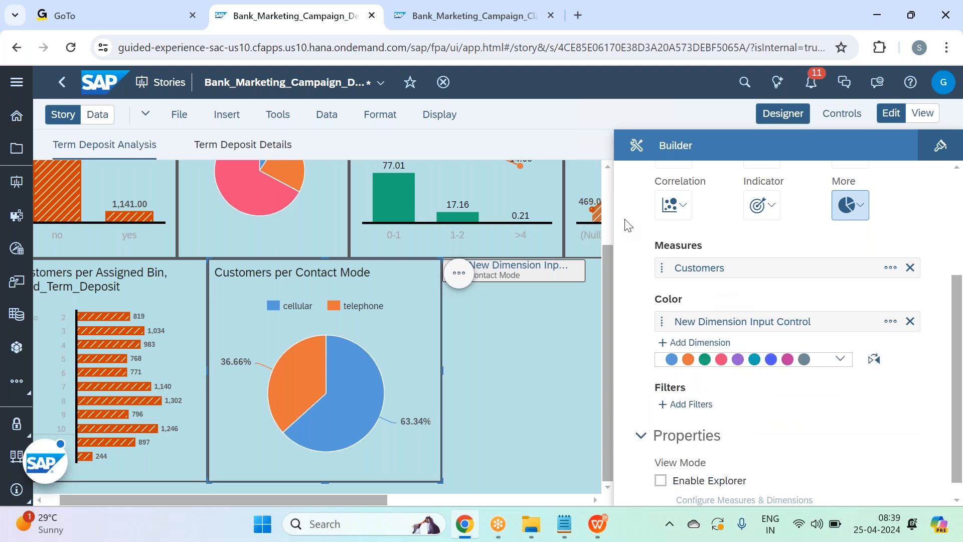
Review the predictive scenario's influencer ranking down to Days since Last Contacted
click(409, 20)
scroll(307, 208, up, 10)
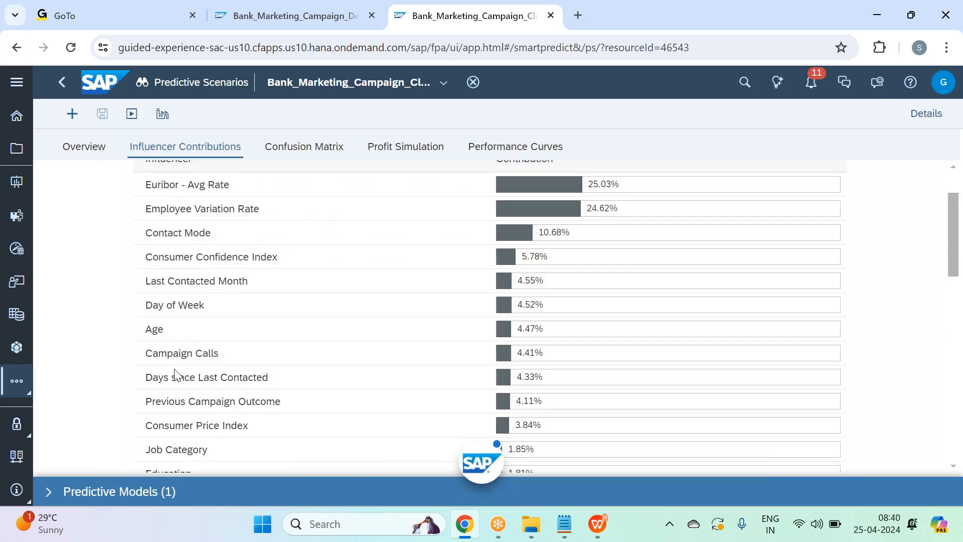
click(295, 383)
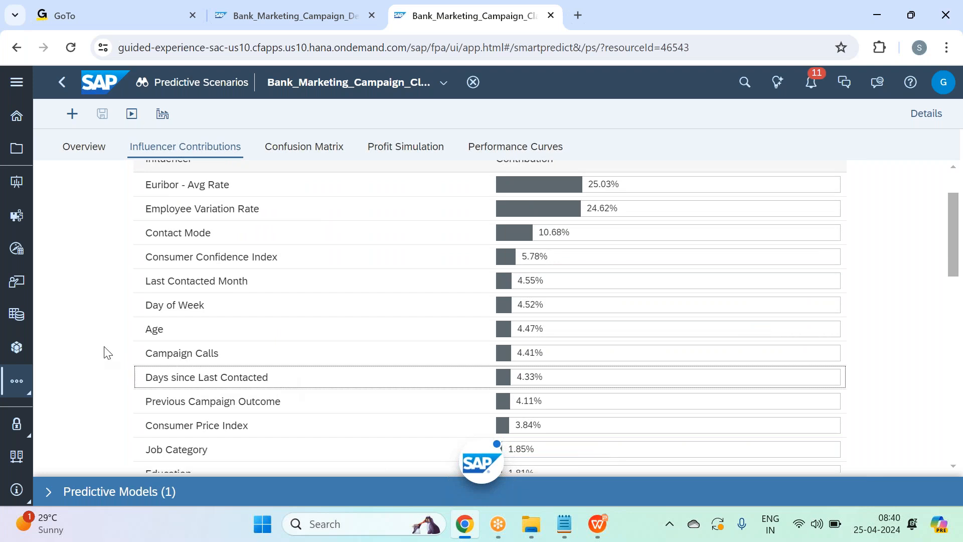
Return to the story and remove the dimension input control from the pie chart's color
click(251, 16)
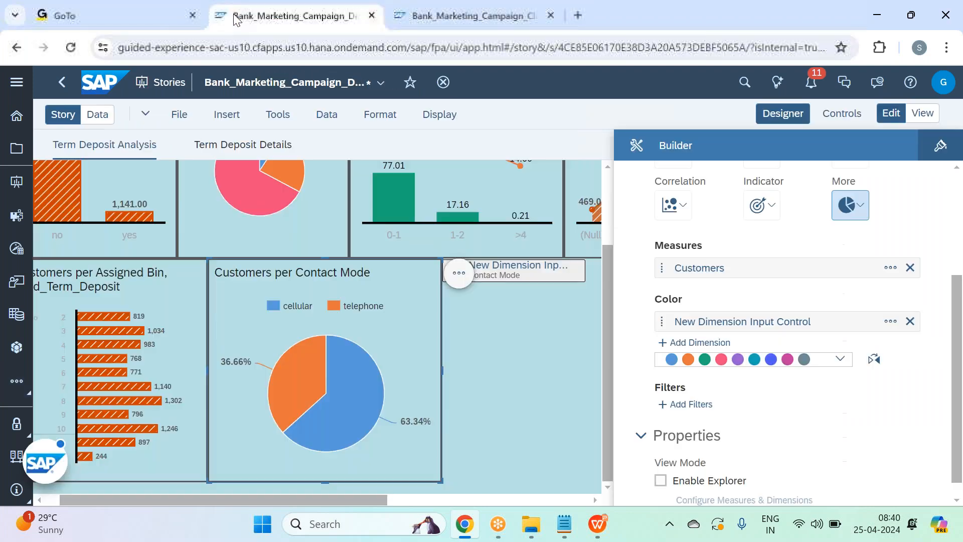
click(891, 323)
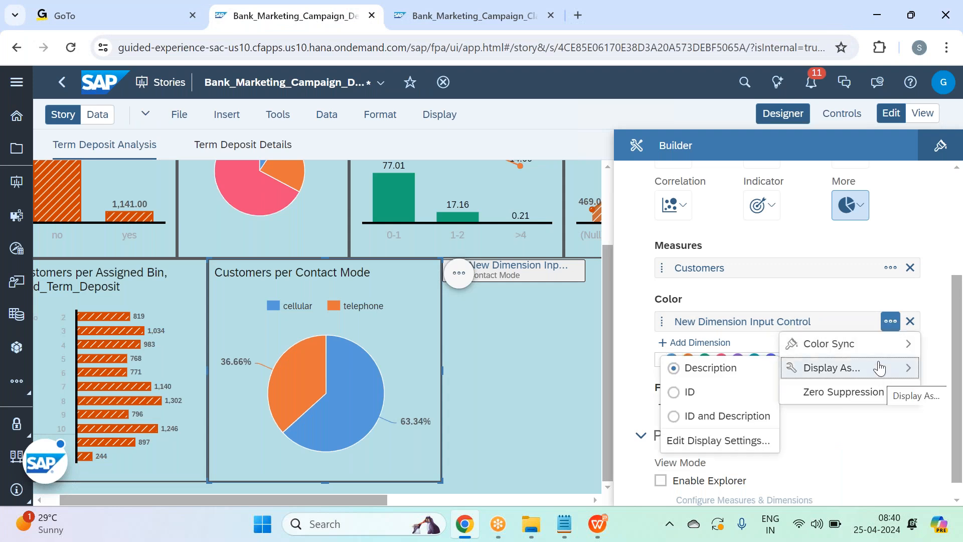
click(921, 312)
click(910, 322)
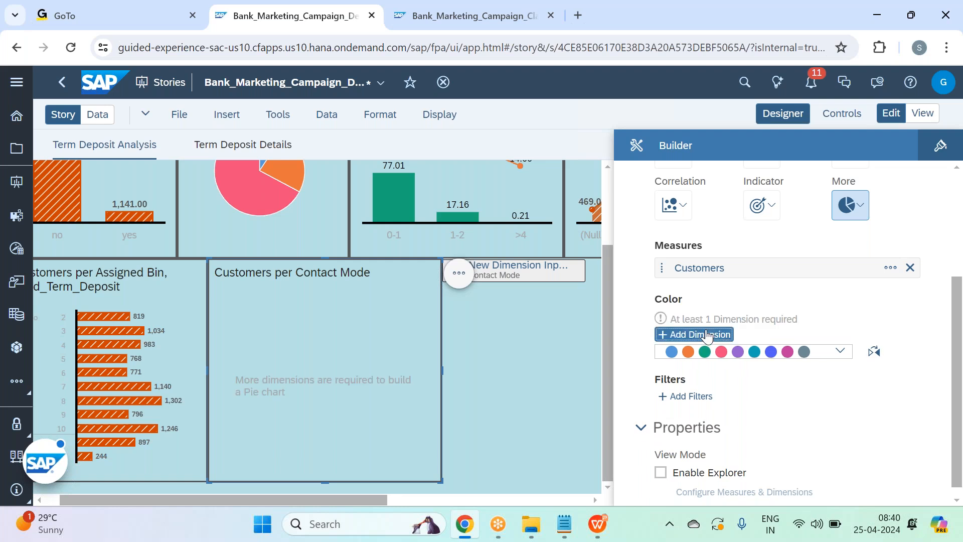
Look through the pie chart's available color dimensions and compare them with the predictive scenario's influencer ranking
click(707, 333)
scroll(782, 391, down, 6)
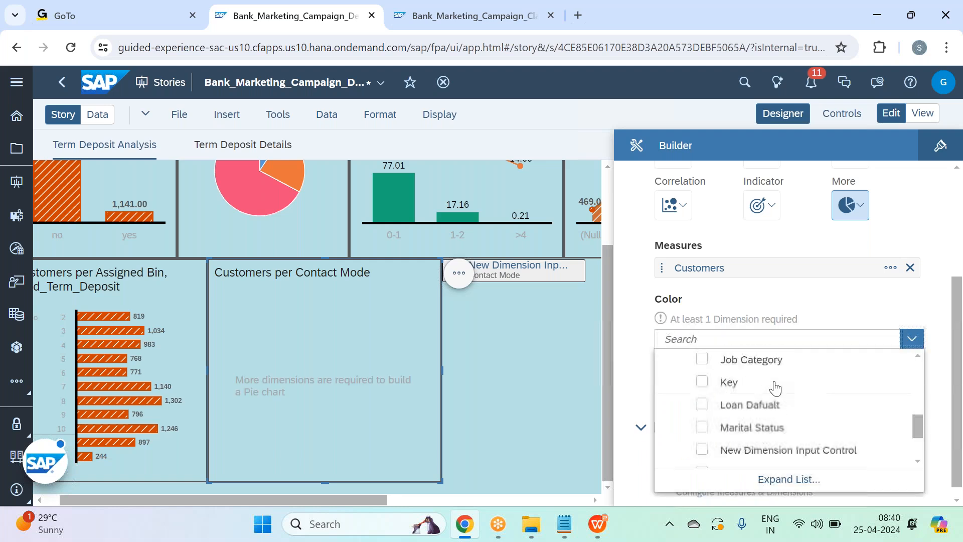
scroll(813, 422, up, 6)
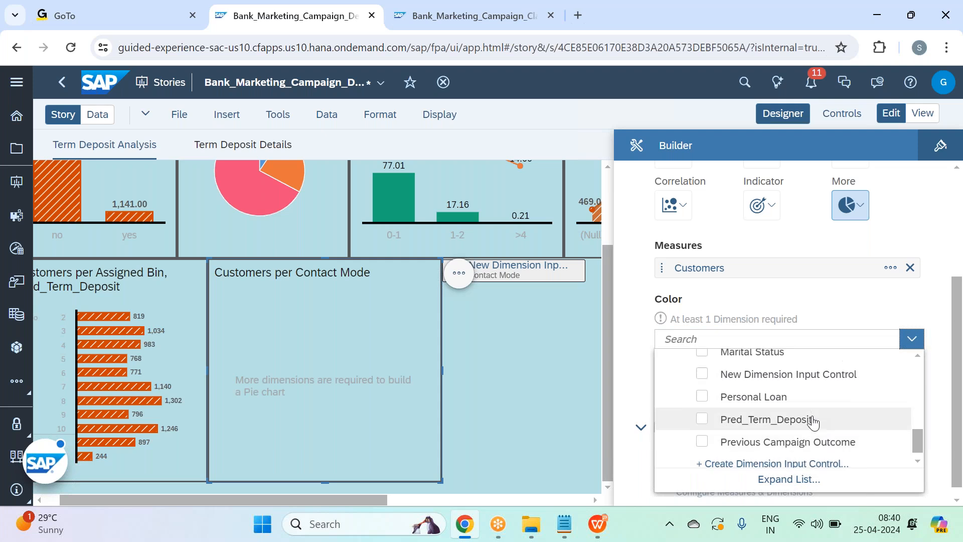
click(774, 292)
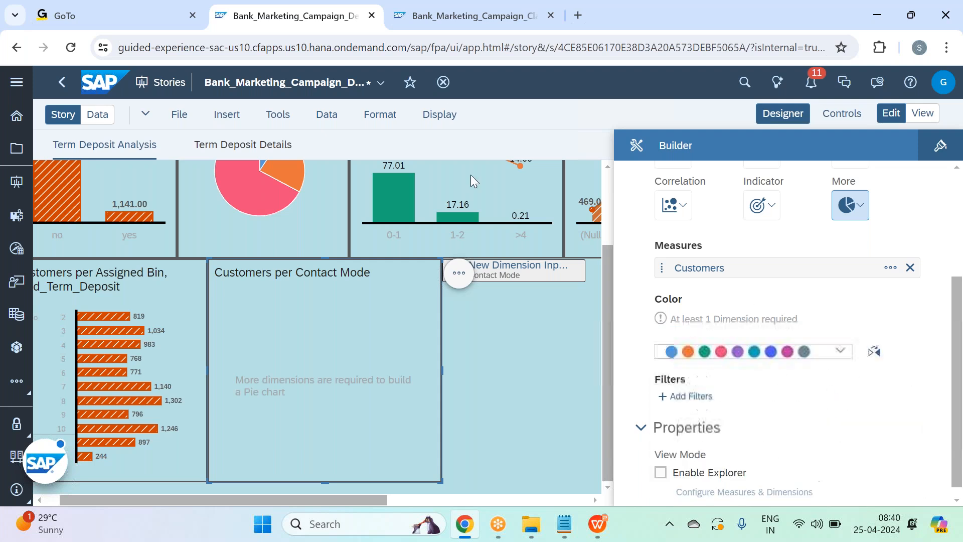
click(439, 23)
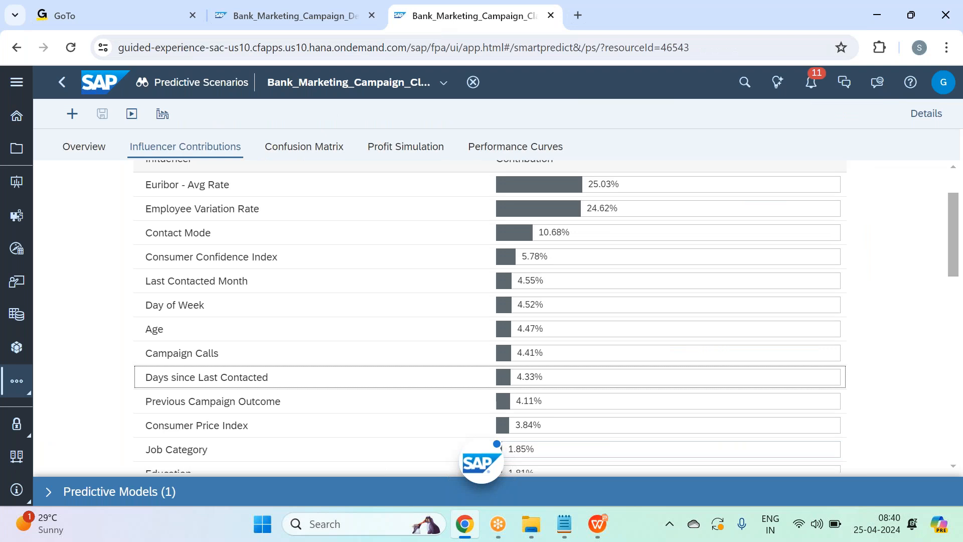
Start a new dimension input control for the story's pie chart color with Consumer Confidence, Contact Mode and Day of Week selected
click(249, 11)
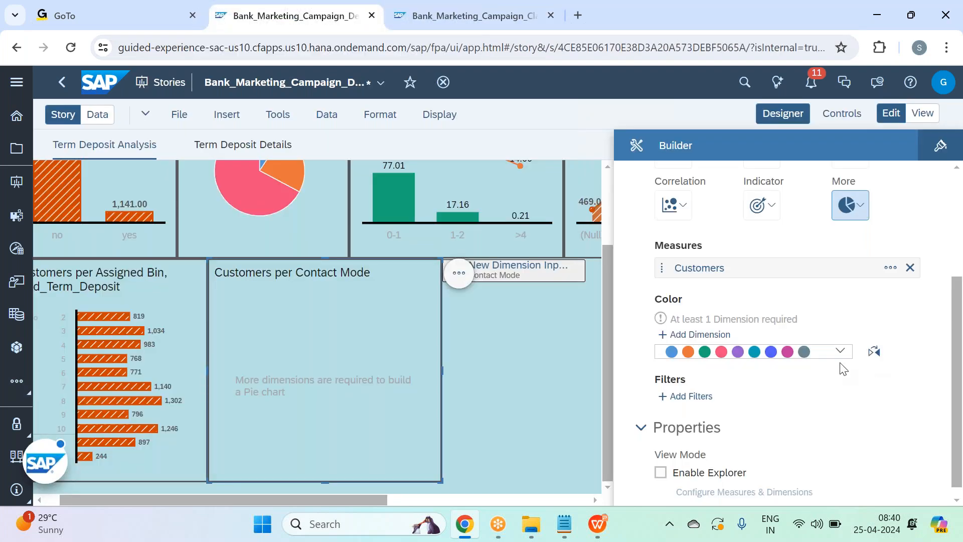
click(698, 335)
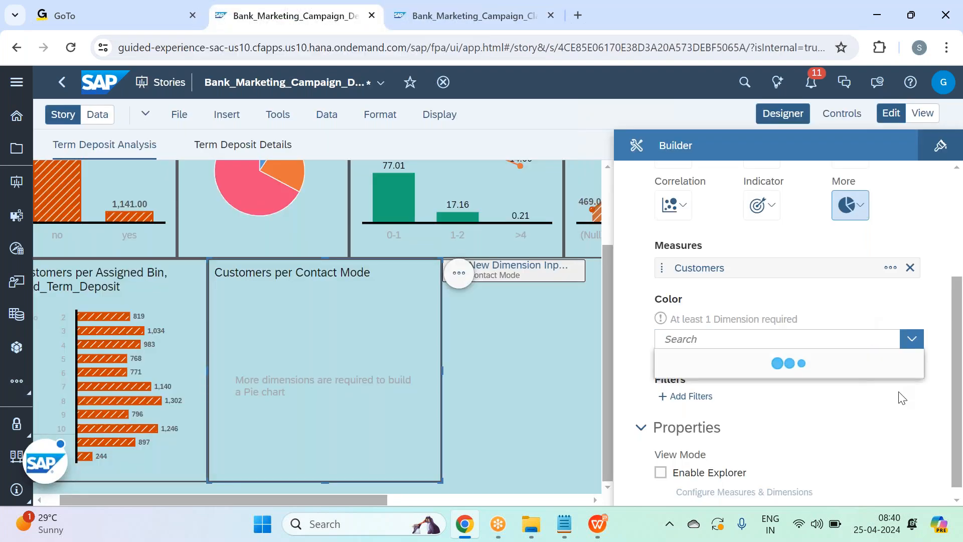
scroll(876, 423, down, 5)
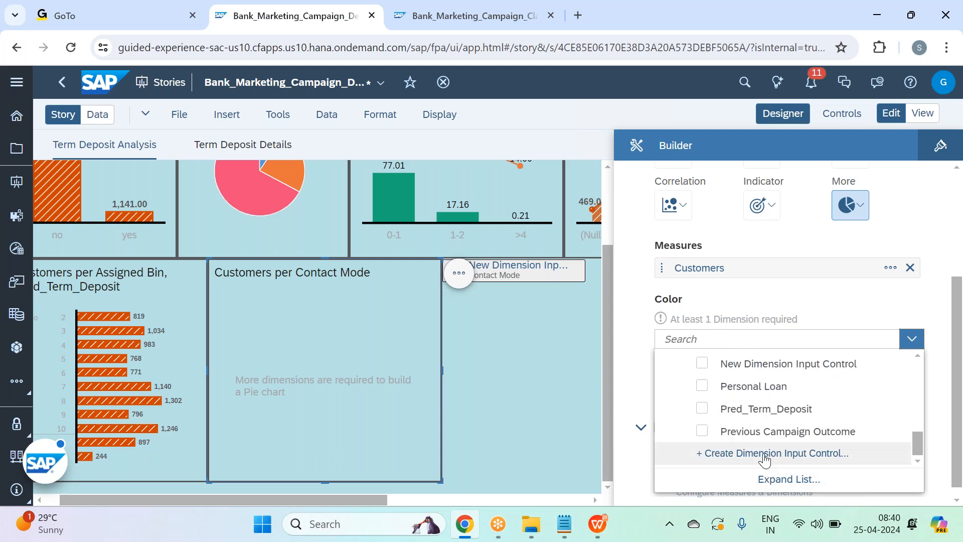
click(788, 461)
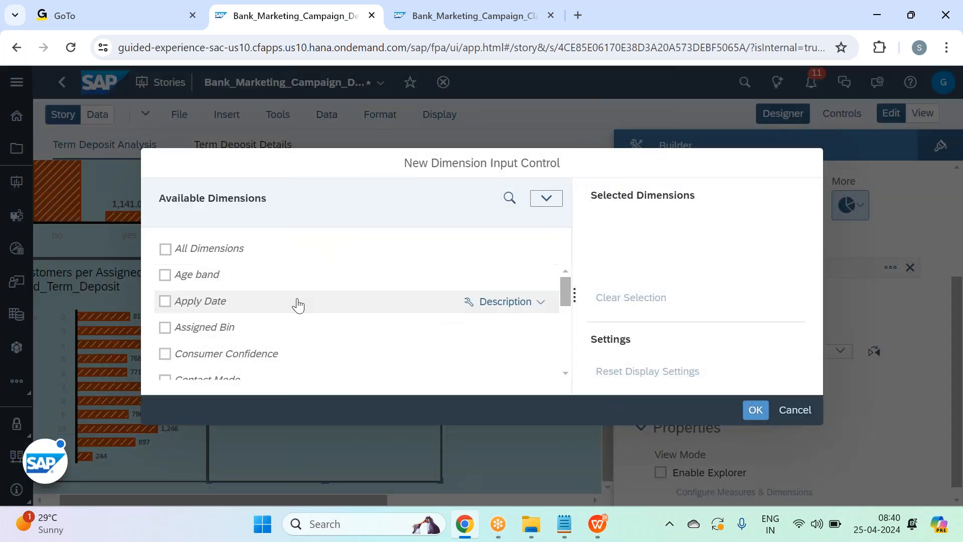
scroll(251, 338, down, 2)
click(251, 266)
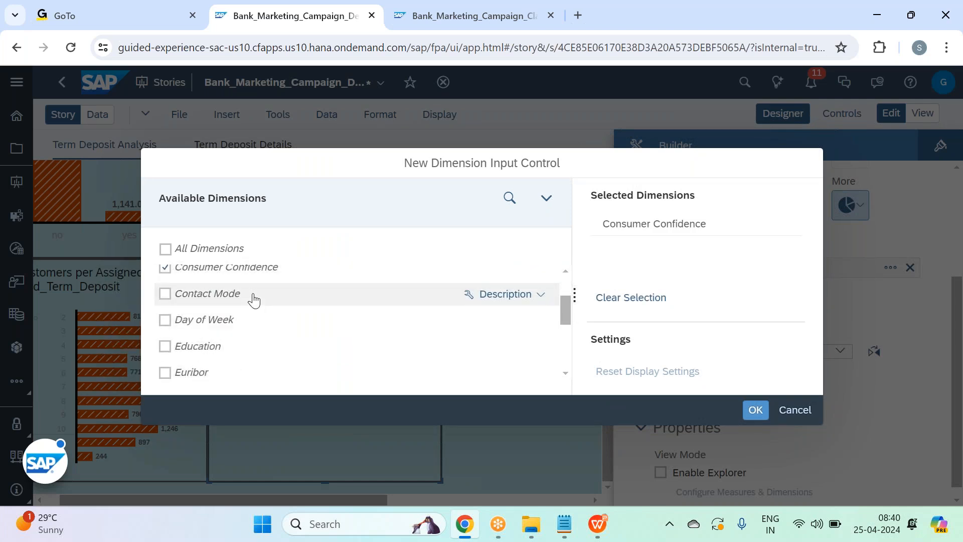
click(251, 296)
click(251, 320)
Add Previous Campaign Outcome and Education to the selected dimensions and create the input control
scroll(293, 320, down, 3)
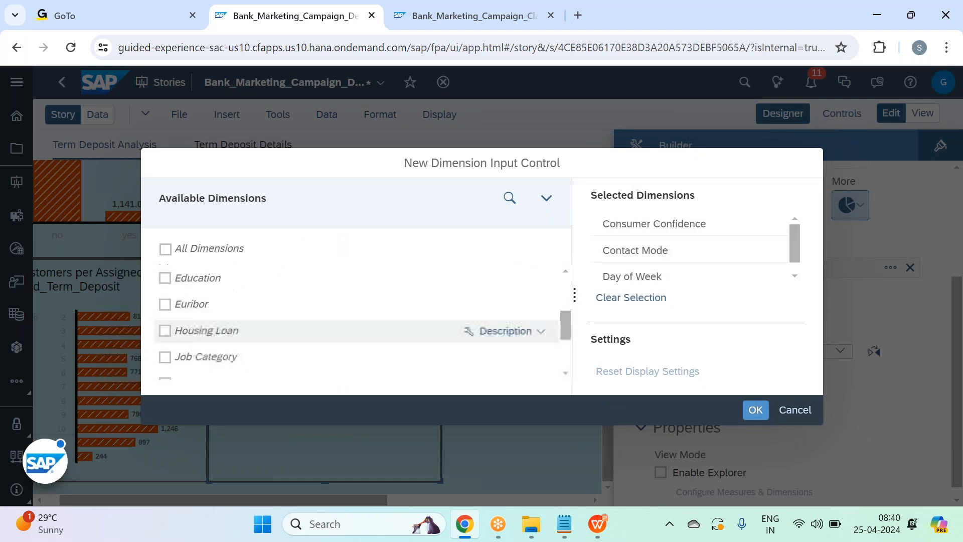
scroll(258, 307, up, 3)
scroll(256, 351, down, 3)
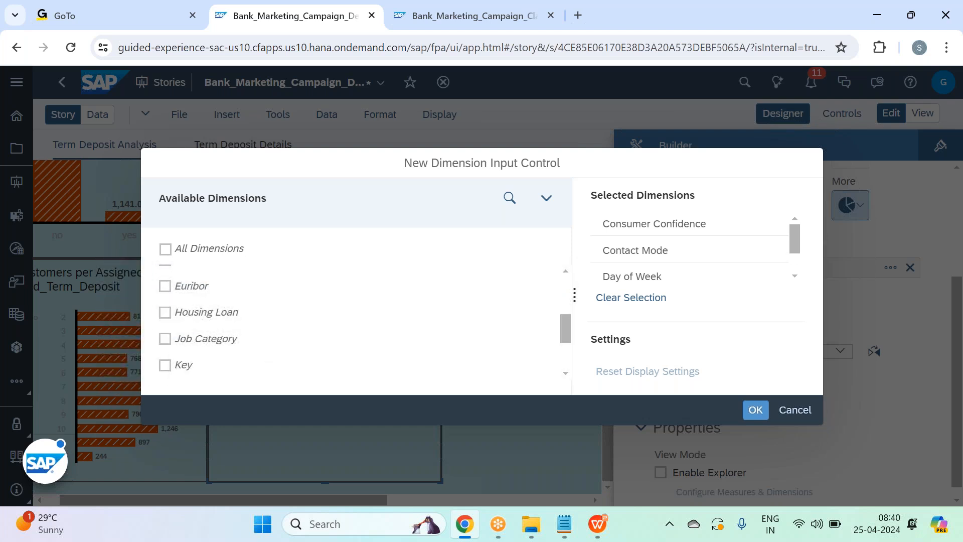
scroll(351, 364, down, 4)
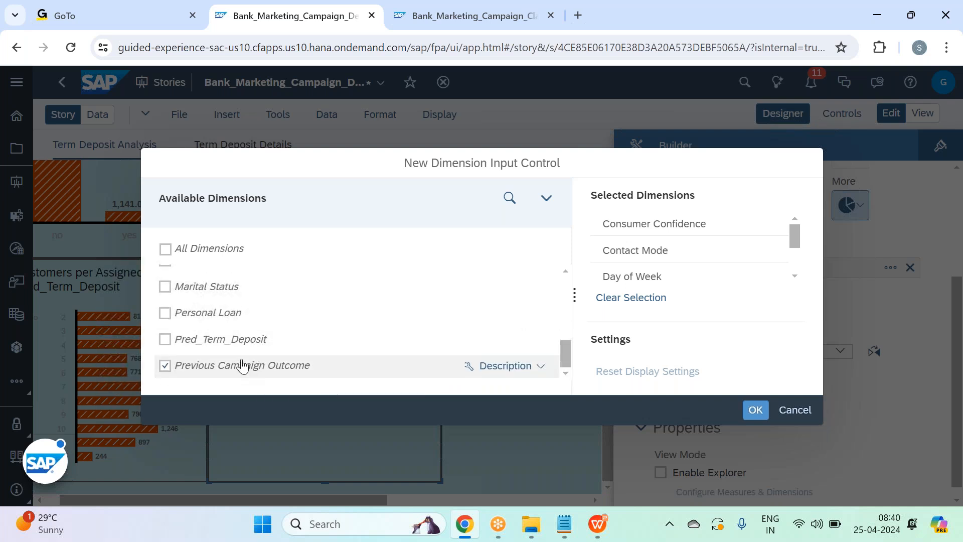
scroll(242, 365, up, 3)
scroll(243, 364, up, 3)
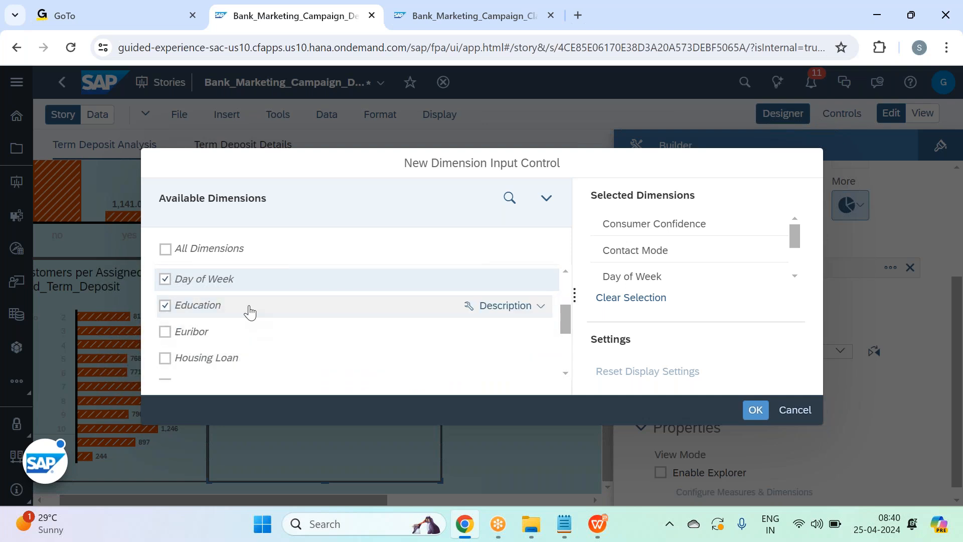
click(757, 416)
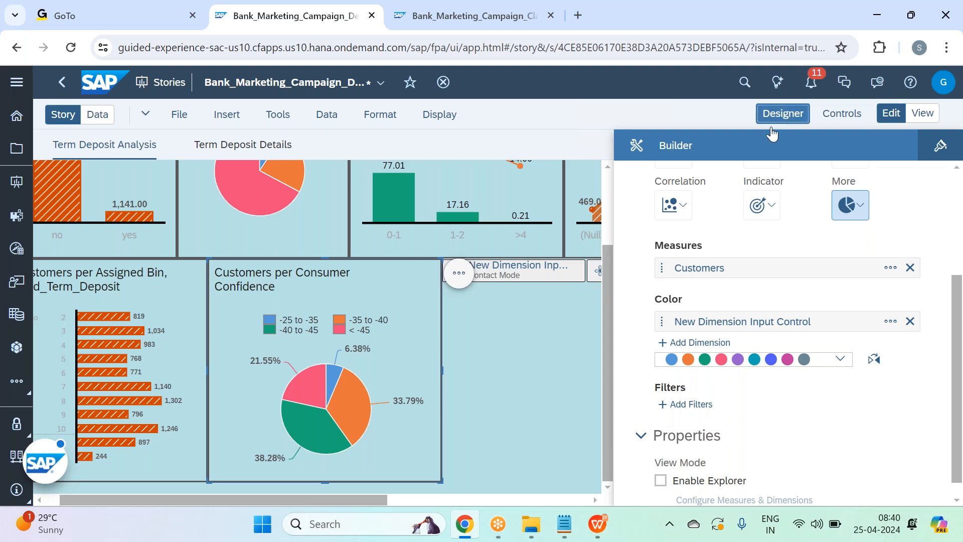
Close the chart builder and remove the old dimension input control set to Contact Mode from the page
click(784, 115)
click(560, 275)
click(561, 275)
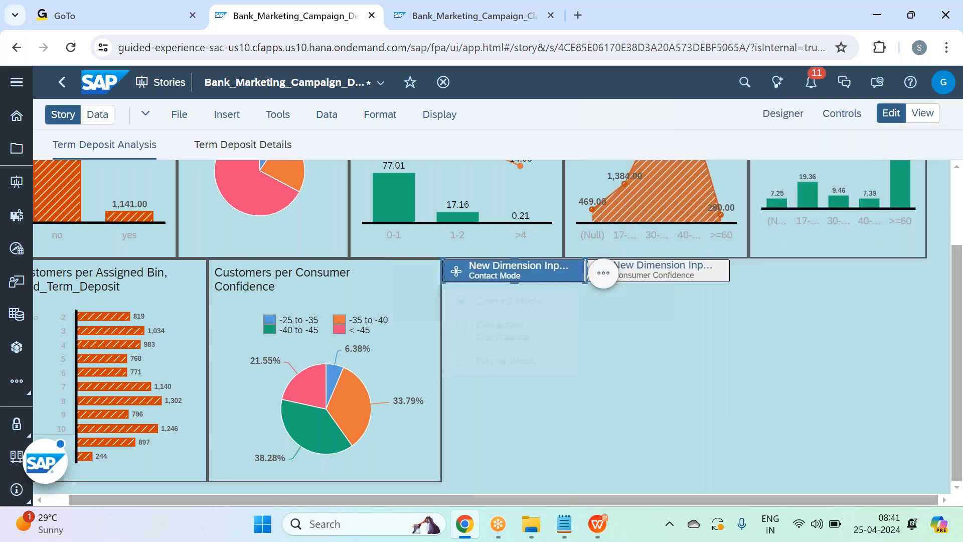
click(603, 273)
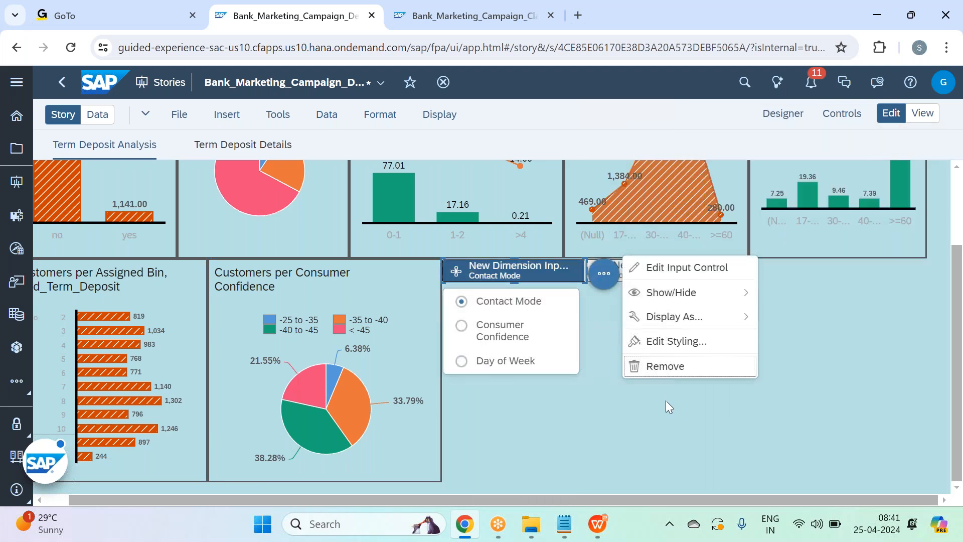
click(666, 366)
click(597, 326)
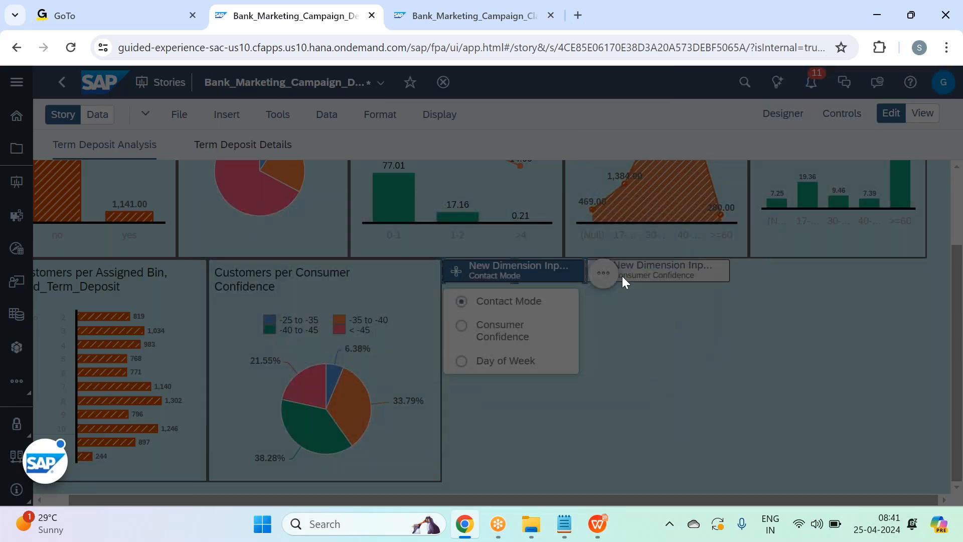
Place the new input control directly beside the pie chart and stretch it to the chart's height so its options are listed
drag(627, 261, 454, 262)
drag(533, 282, 533, 462)
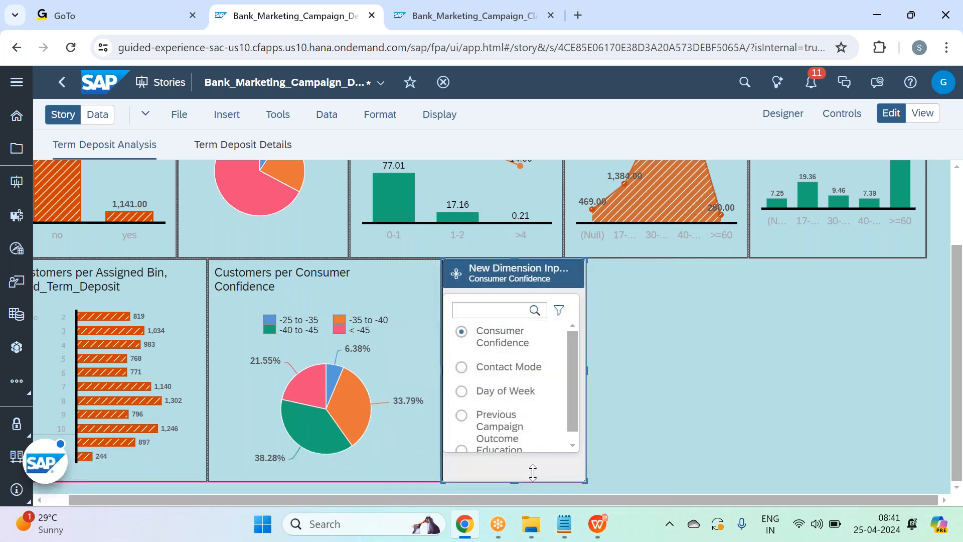
click(666, 381)
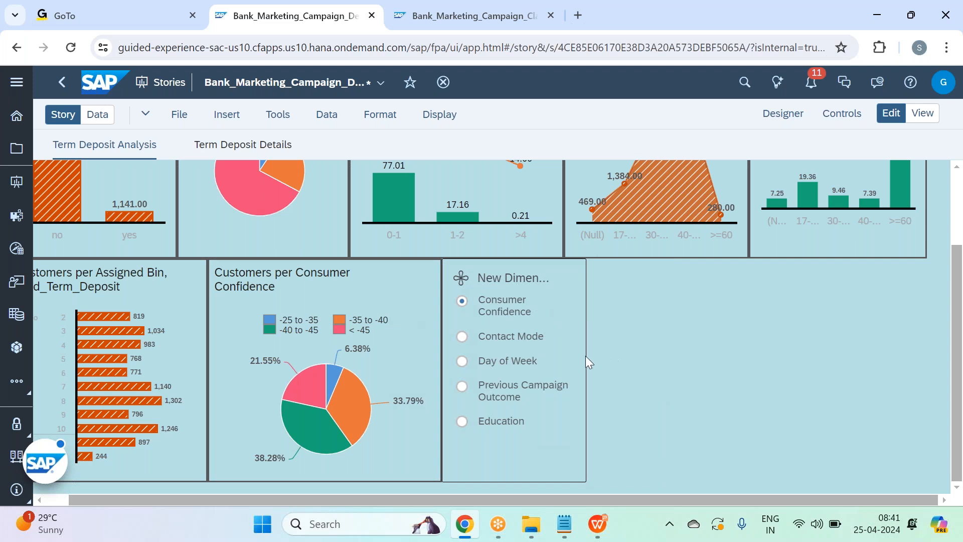
Switch the dimension input control to Contact Mode and insert a new chart beside it, filling the rest of the row at matching height
click(474, 346)
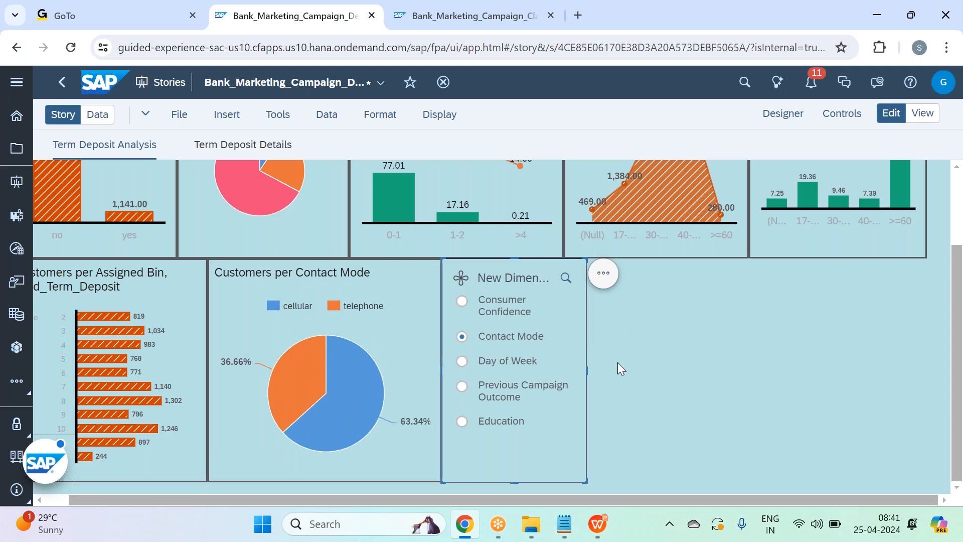
click(633, 353)
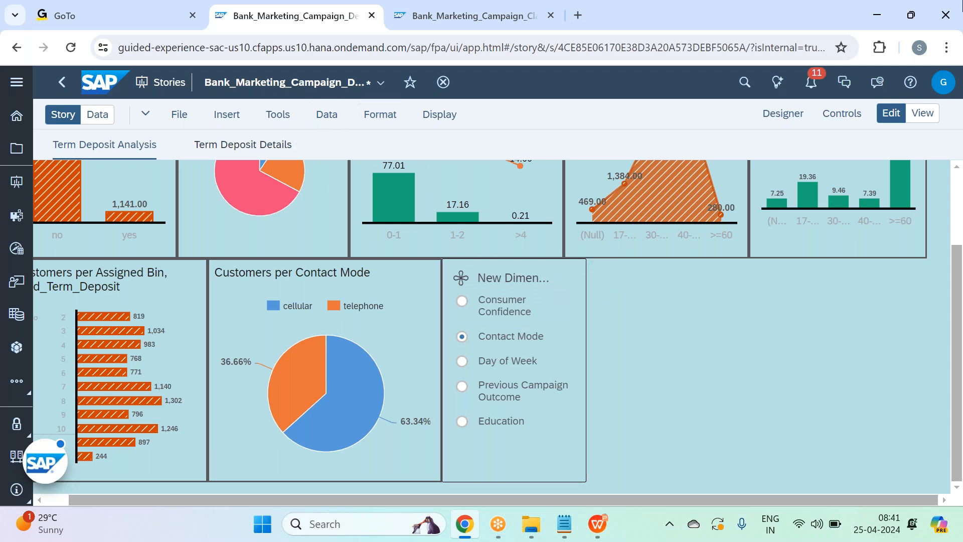
click(226, 114)
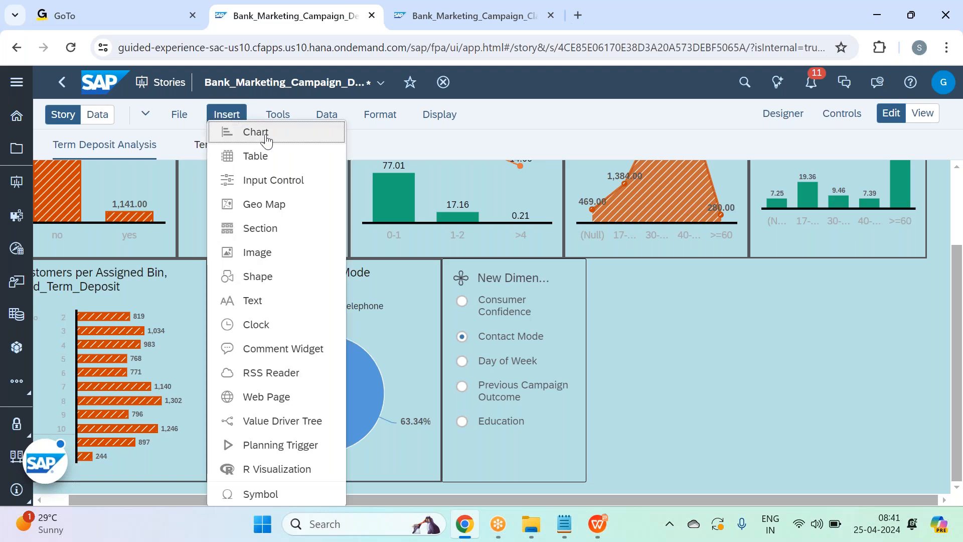
click(266, 133)
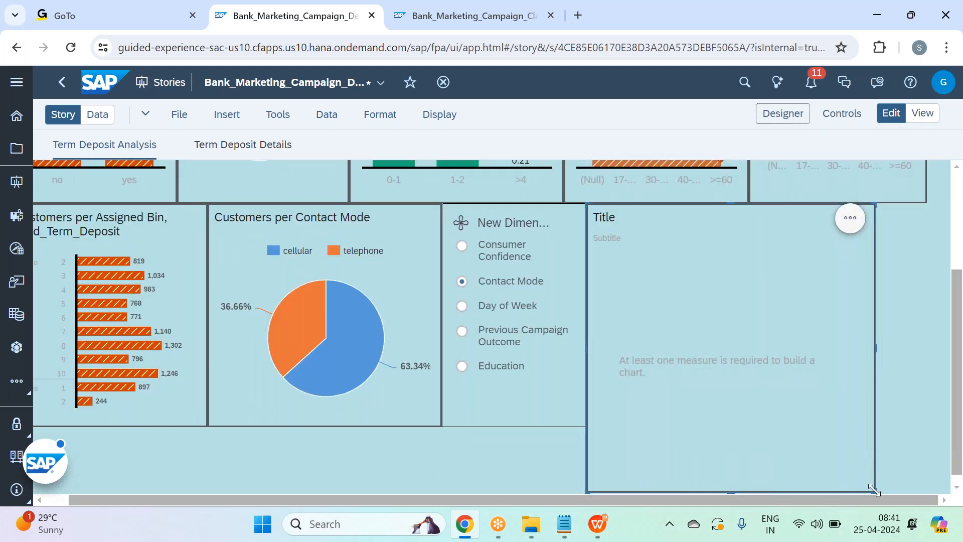
drag(874, 491, 925, 430)
scroll(787, 357, up, 1)
Add New Dimension Input Control as the dimension of the new empty chart
click(781, 116)
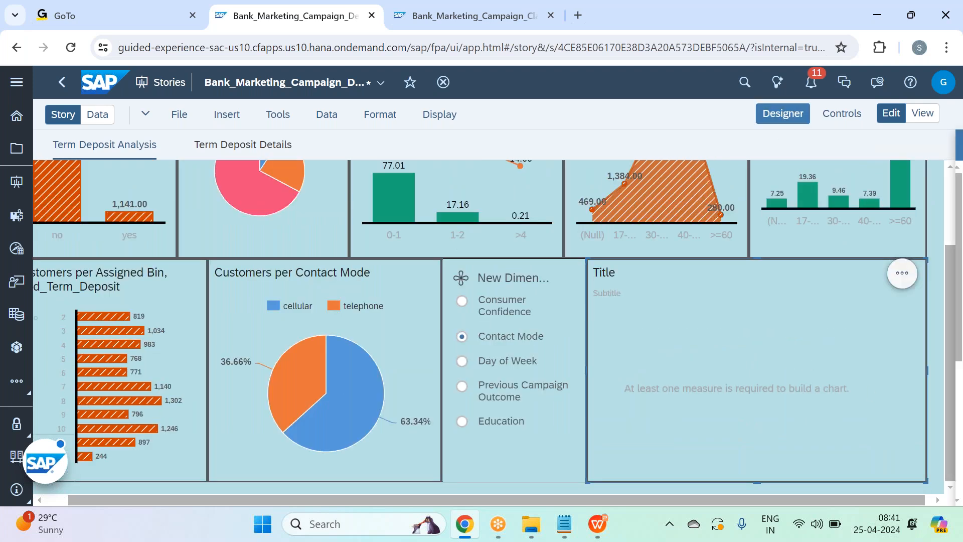
scroll(830, 271, down, 5)
click(698, 298)
scroll(873, 388, down, 5)
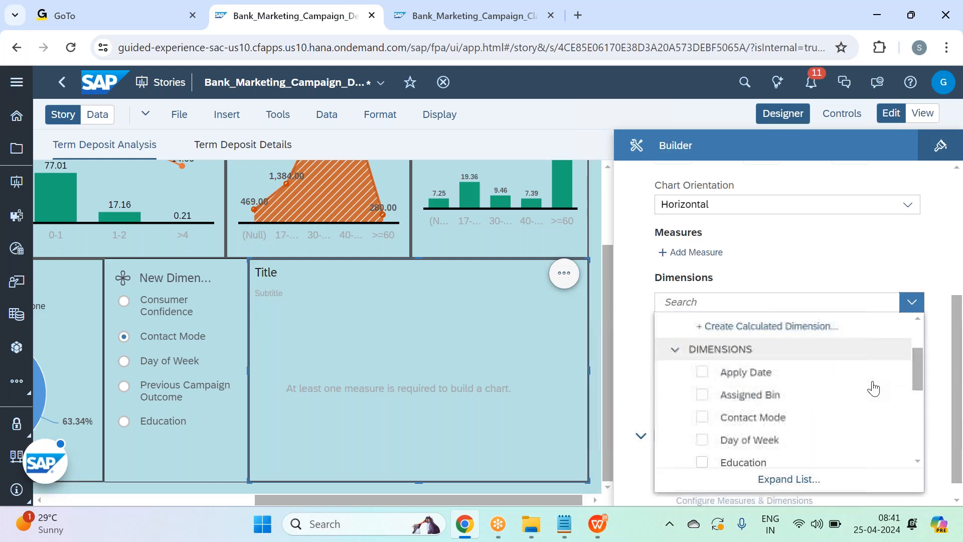
scroll(873, 387, down, 3)
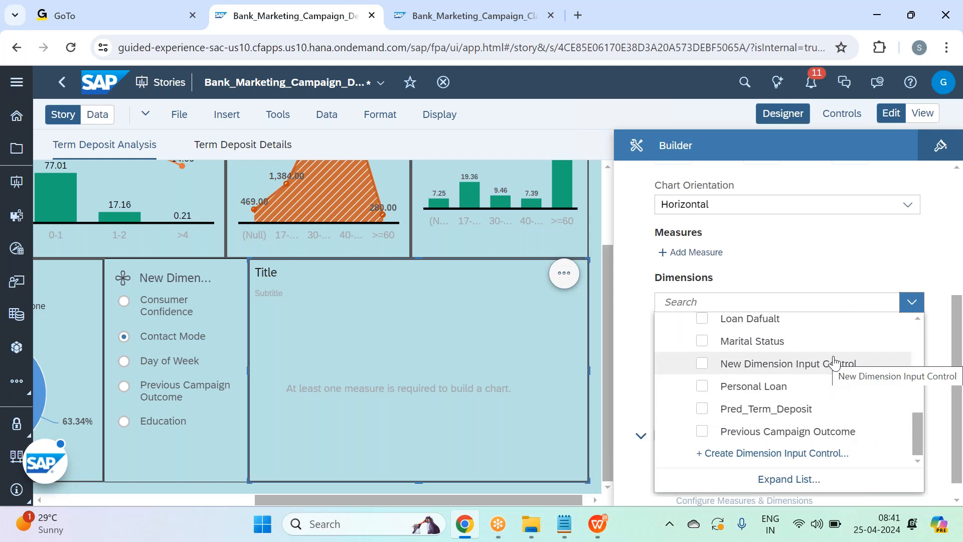
click(823, 250)
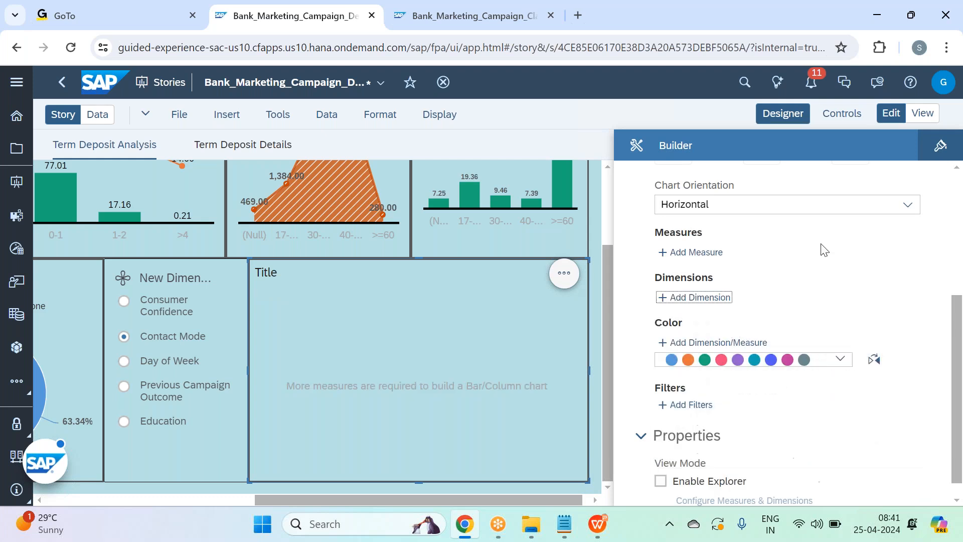
Change the new chart's type to Combination Column & Line
click(669, 268)
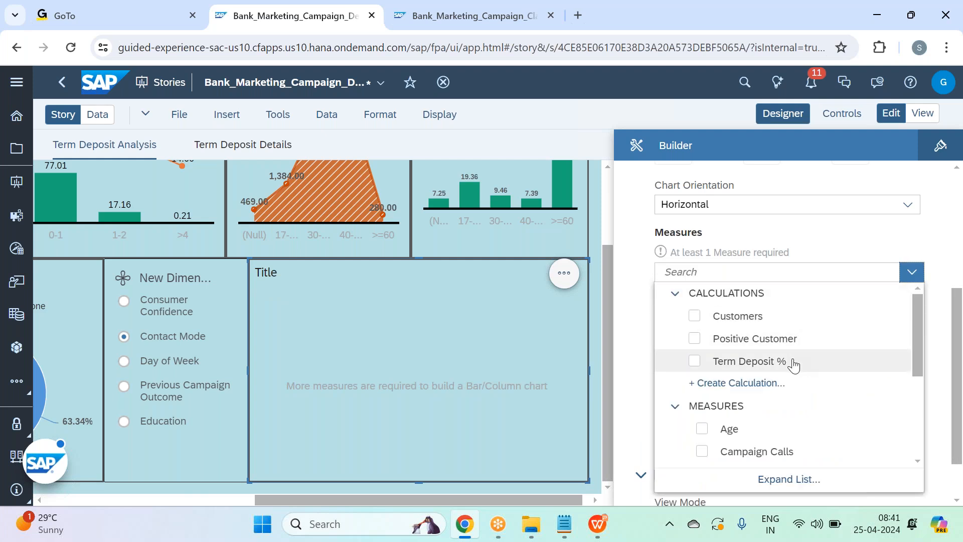
click(800, 251)
scroll(800, 252, up, 3)
click(686, 256)
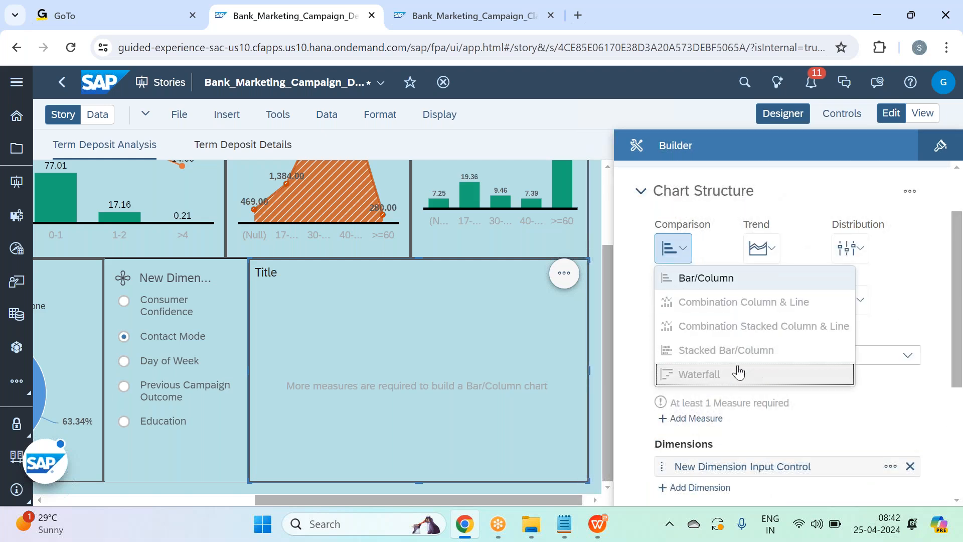
click(755, 304)
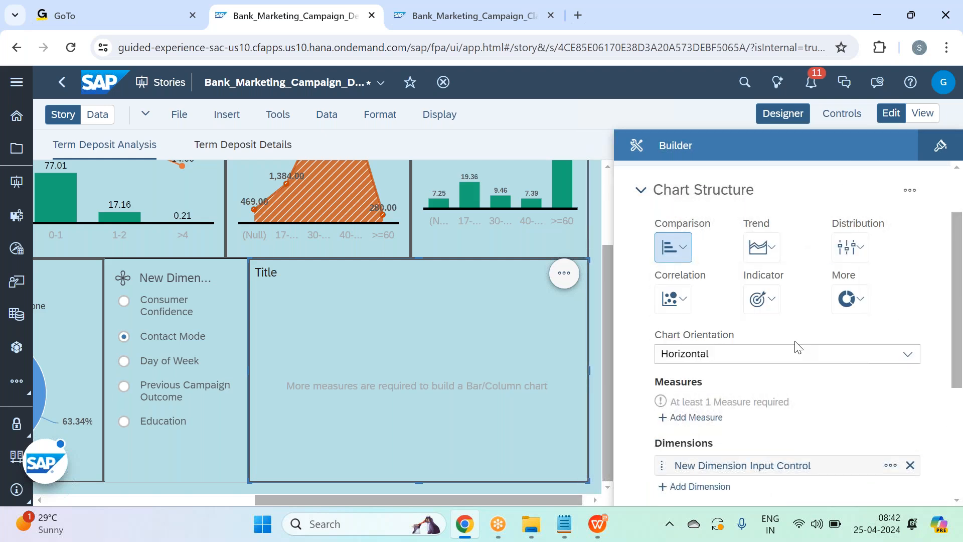
Add Term Deposit % as the combination chart's column axis measure
scroll(795, 343, down, 2)
click(704, 340)
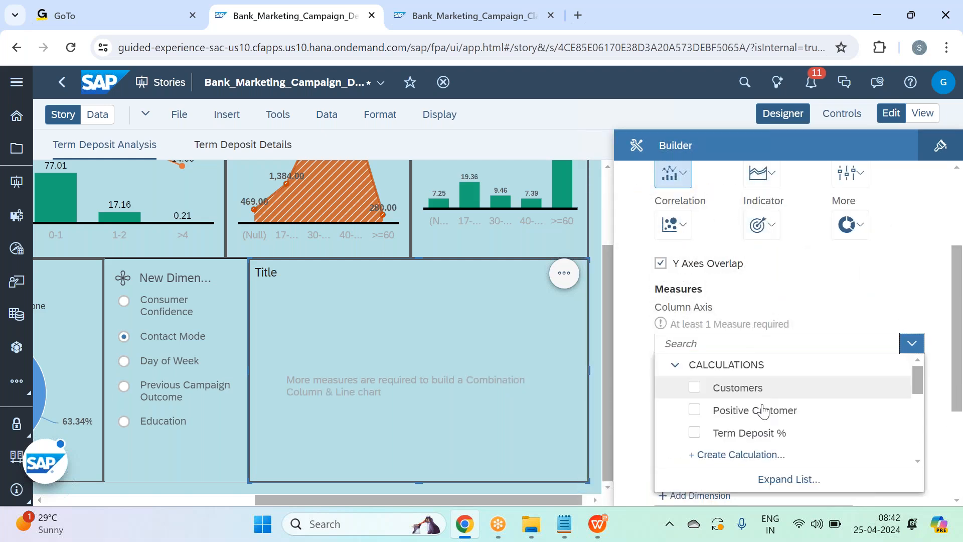
click(763, 432)
click(786, 300)
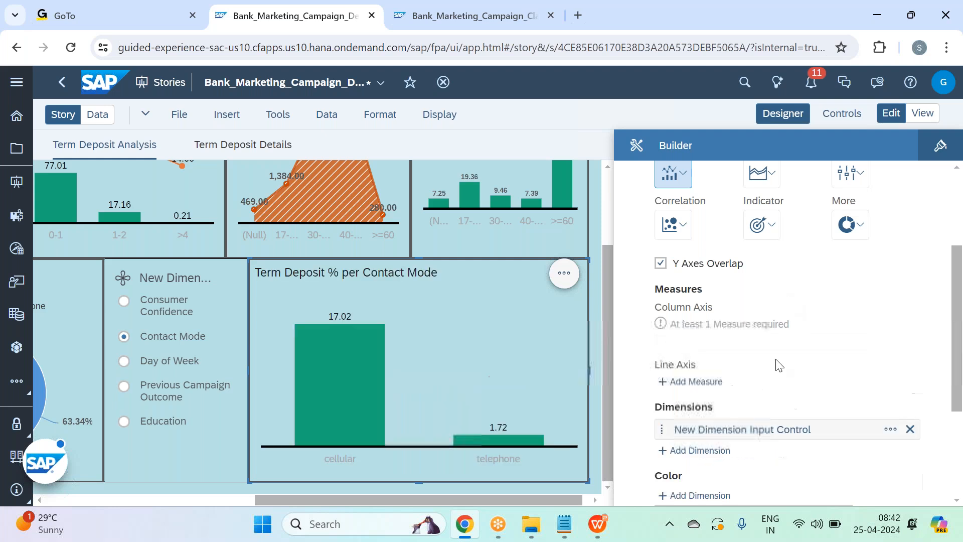
Add Positive Customer to the line axis, turn off Y Axes Overlap and close the chart builder
click(690, 389)
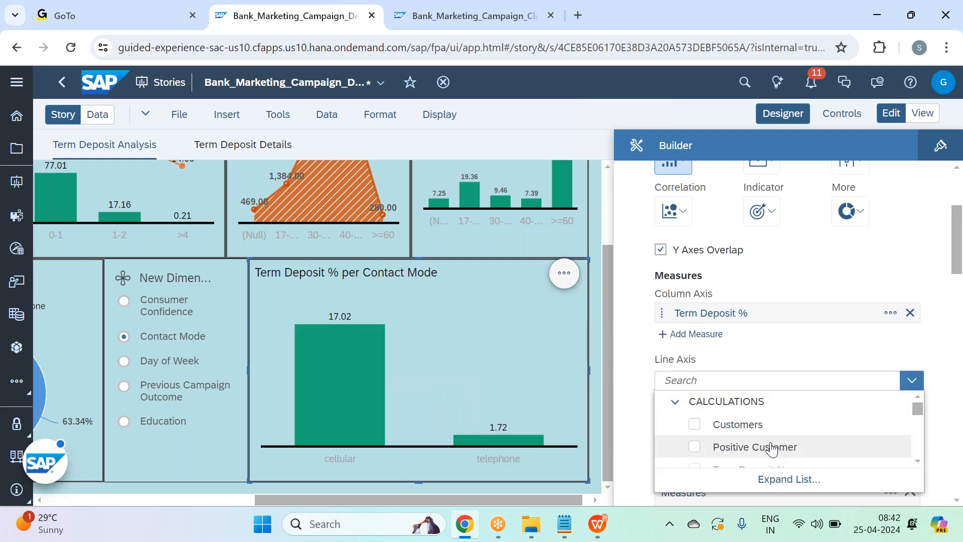
click(767, 446)
click(803, 351)
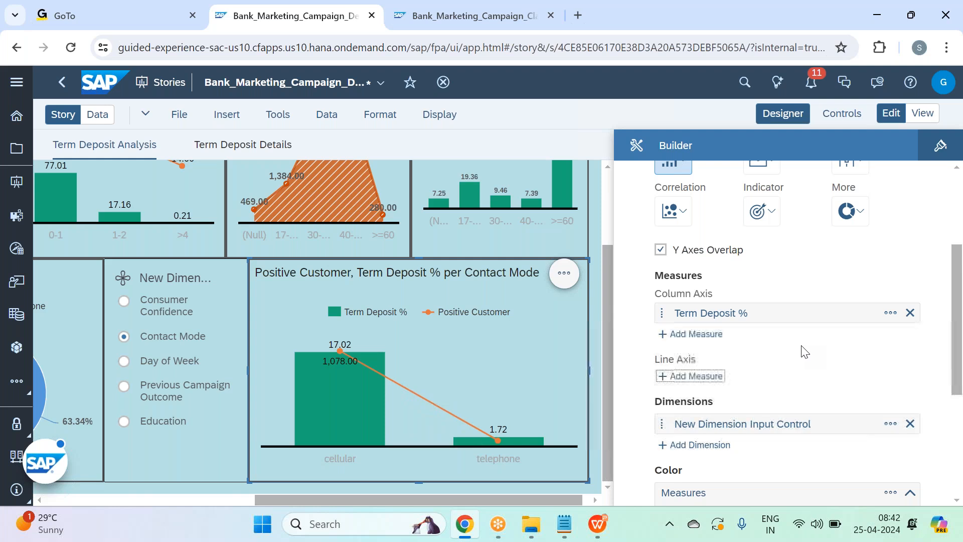
click(688, 255)
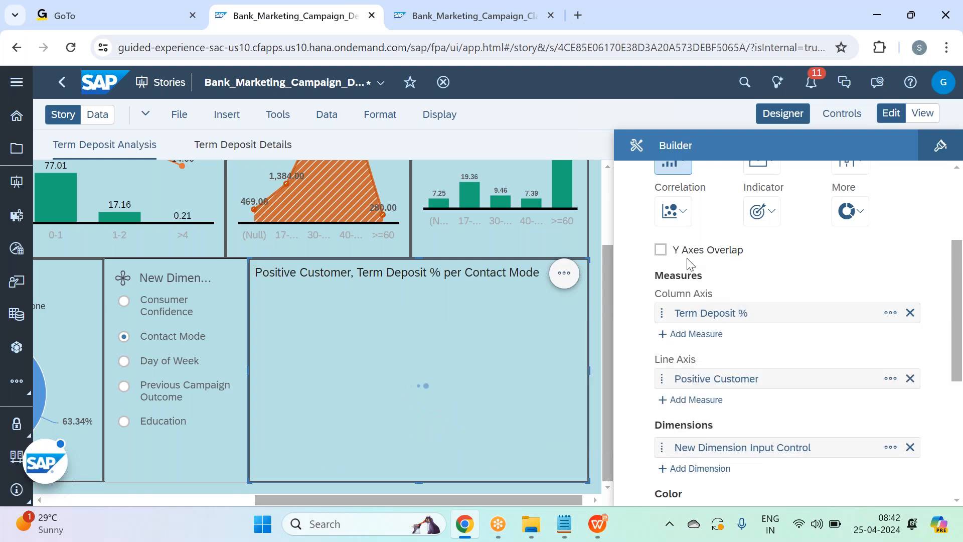
click(776, 114)
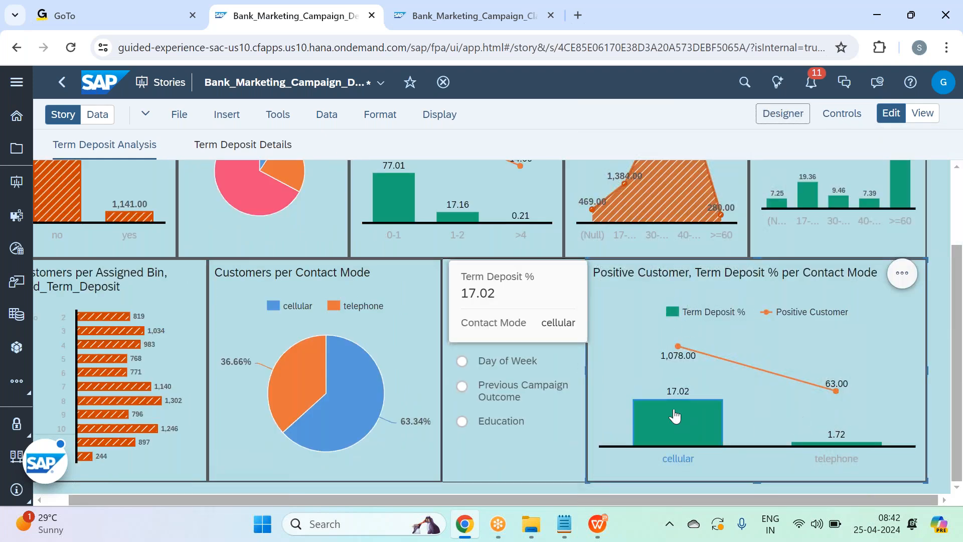
Compare the pie and combination charts for Contact Mode, Day of Week, Previous Campaign Outcome and Education, ending with Contact Mode selected
mouse_move(690, 418)
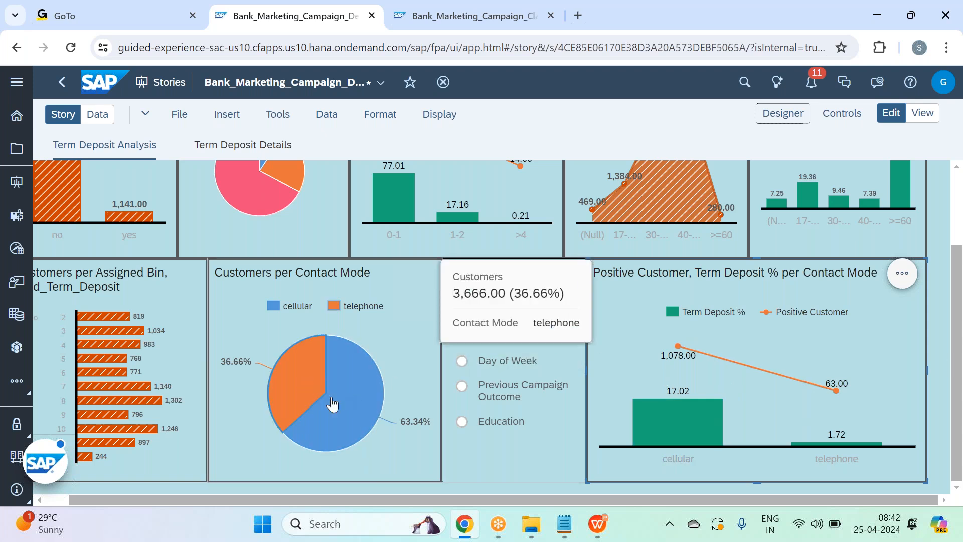
mouse_move(357, 395)
mouse_move(713, 434)
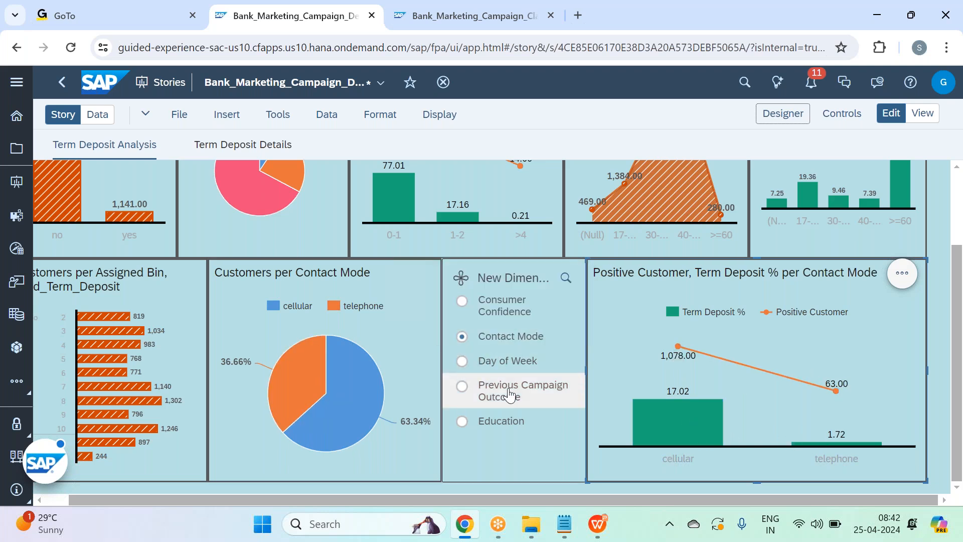
click(509, 368)
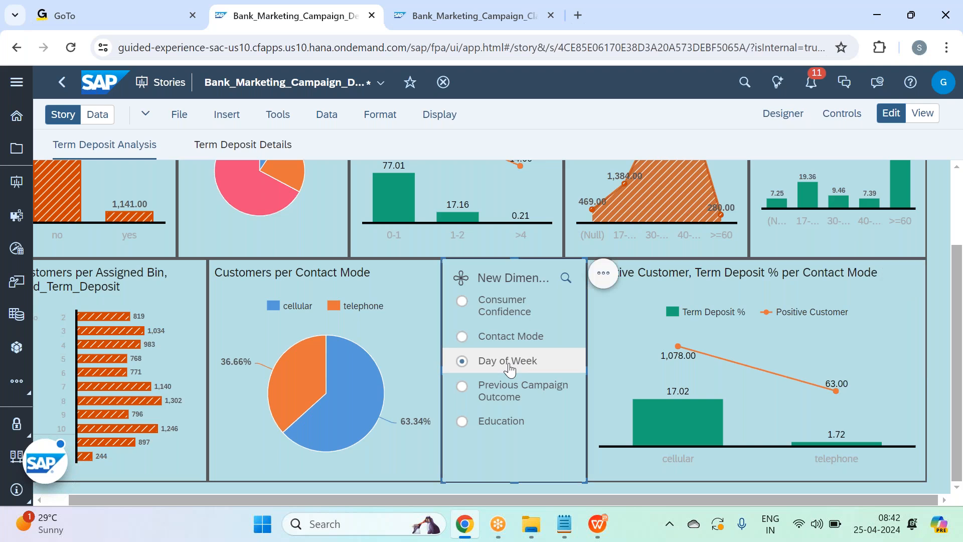
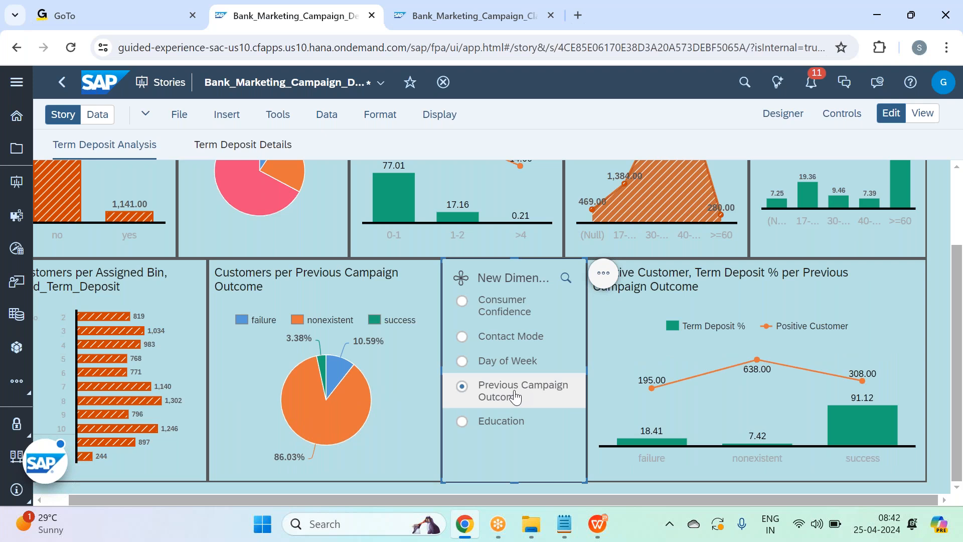
mouse_move(885, 418)
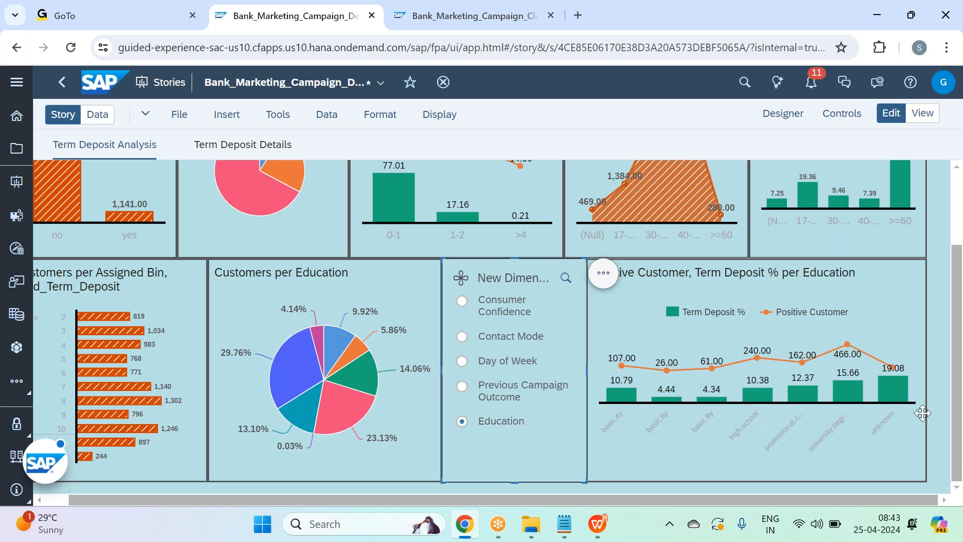
click(514, 345)
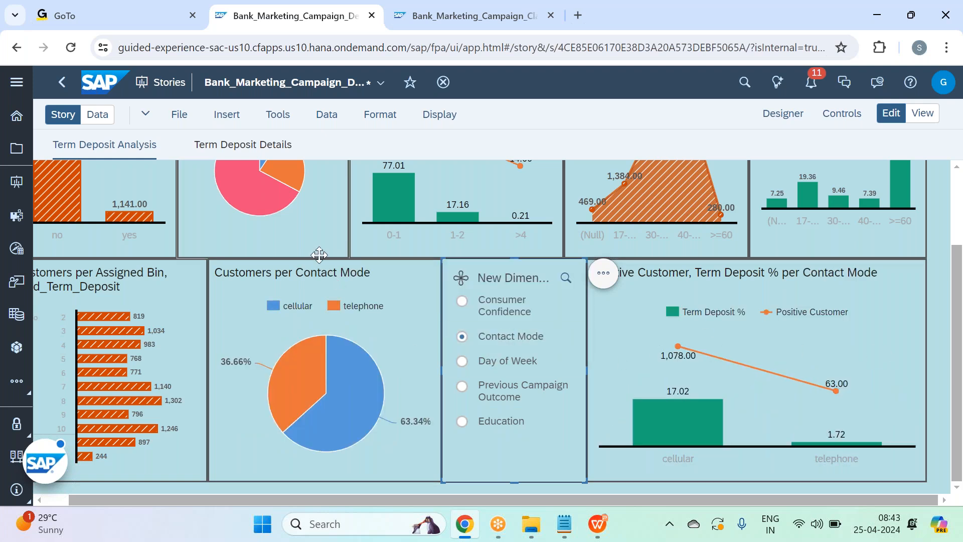
Save the bank marketing story
scroll(337, 279, up, 2)
click(179, 115)
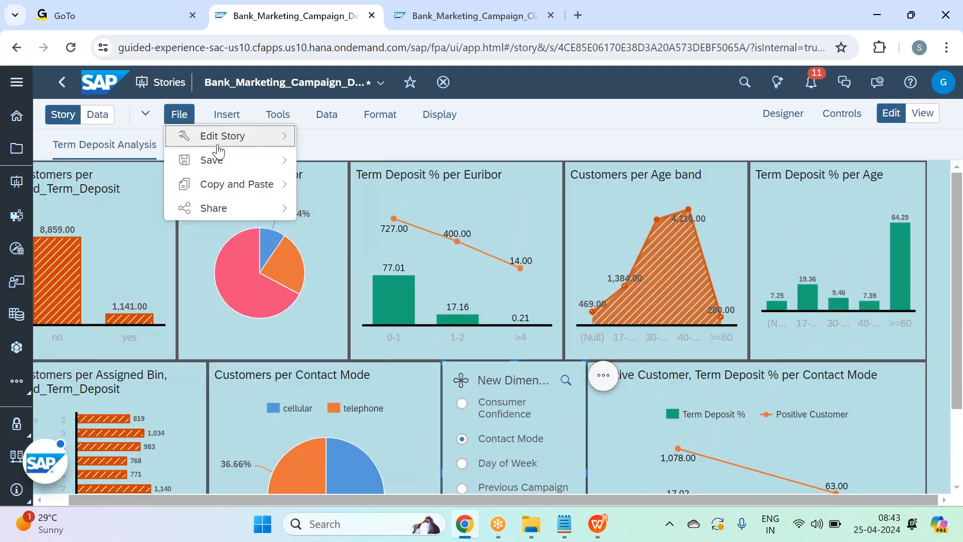
mouse_move(222, 163)
click(320, 159)
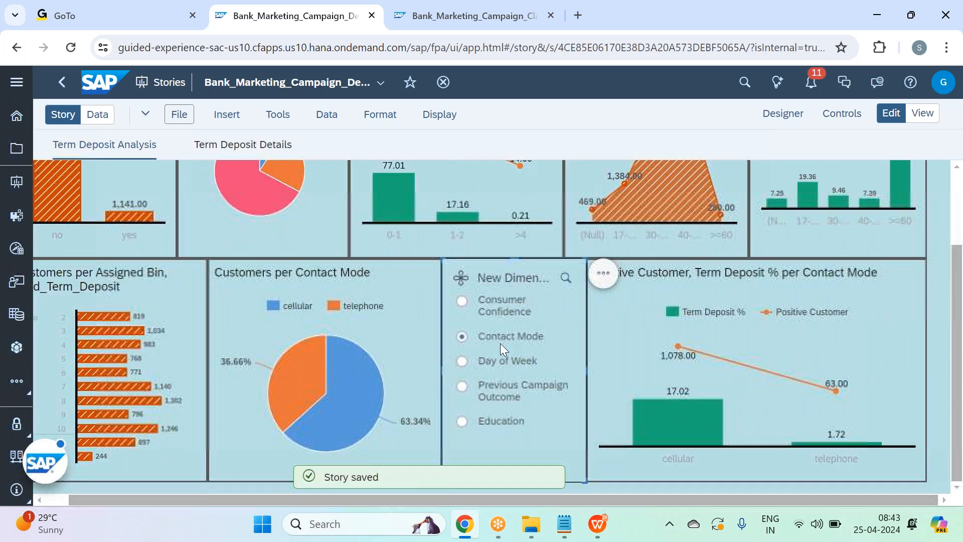
Review the Euribor and Contact Mode charts on the analysis page and the prediction table on the Term Deposit Details page
mouse_move(901, 261)
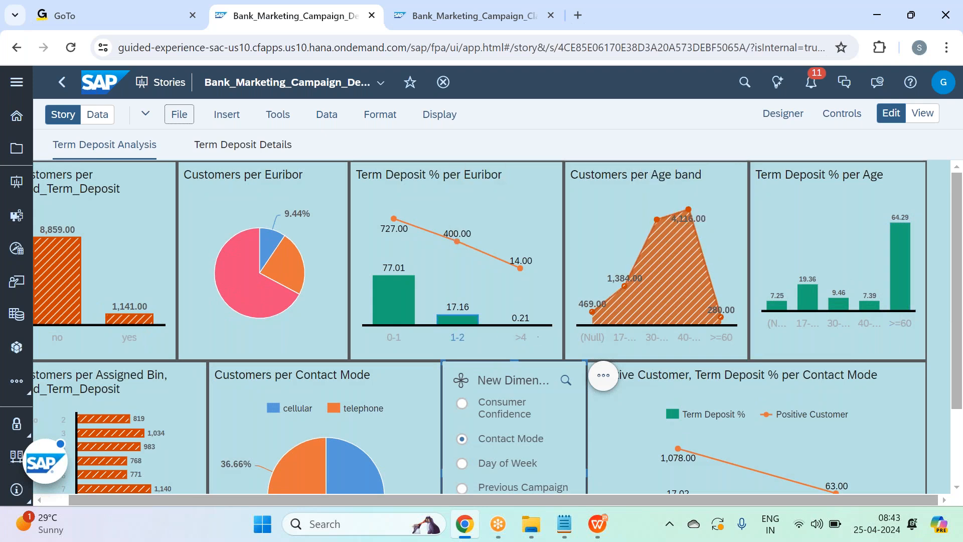
mouse_move(402, 315)
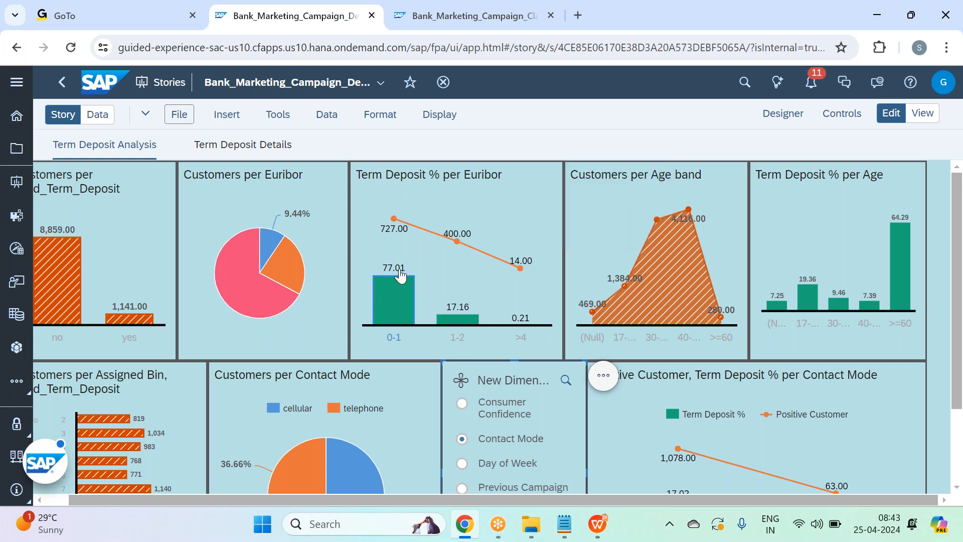
scroll(402, 299, down, 2)
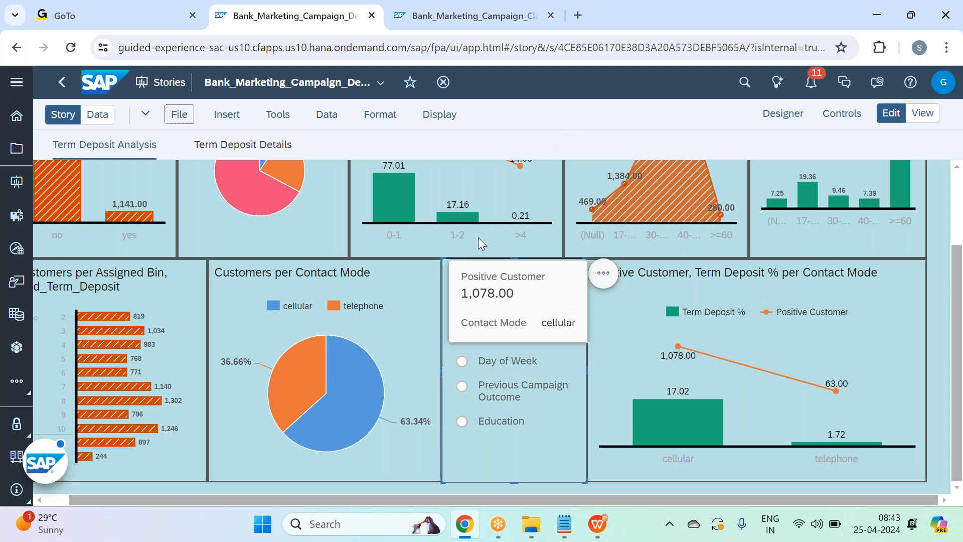
click(242, 145)
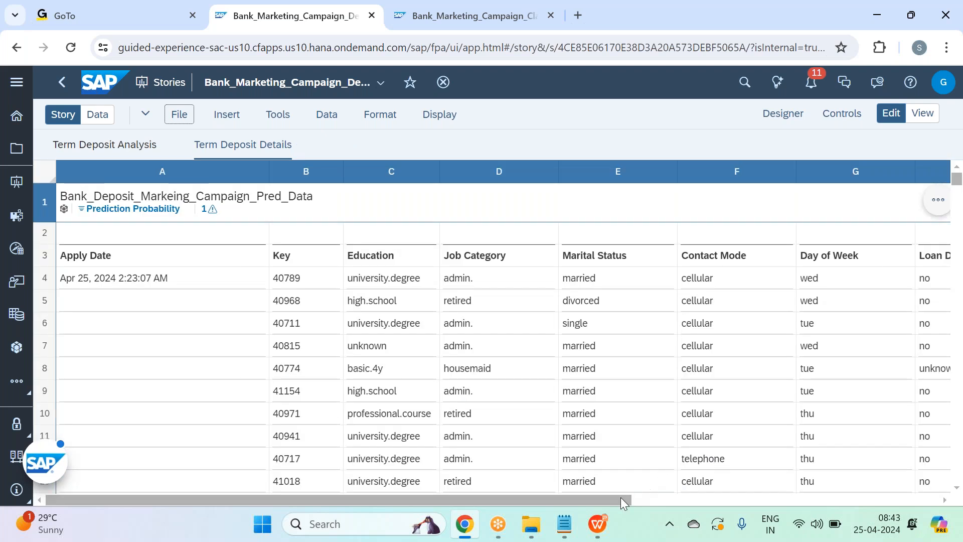
click(633, 499)
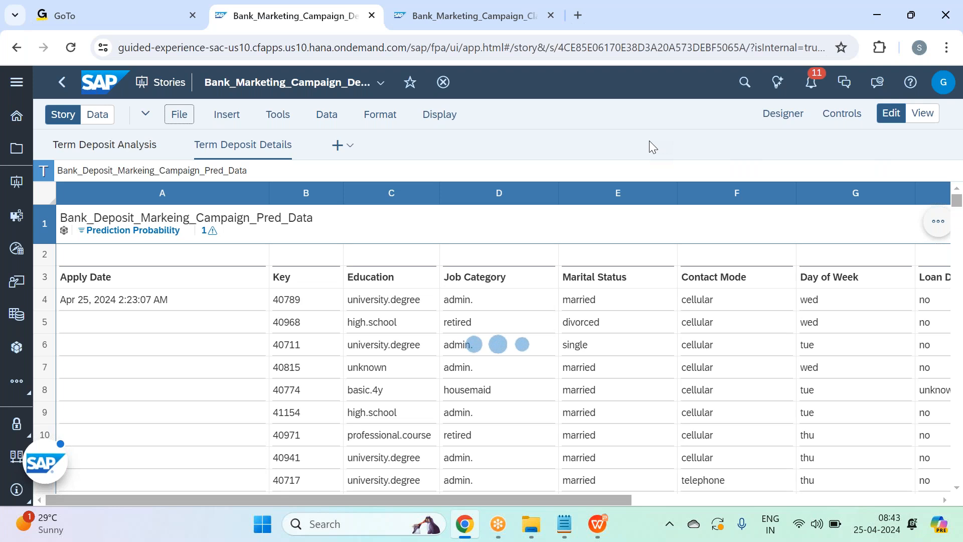
Switch to the Notepad notes and review the first three of the four steps in a predictive scenario by highlighting them
click(564, 524)
click(162, 329)
drag(162, 328, 716, 327)
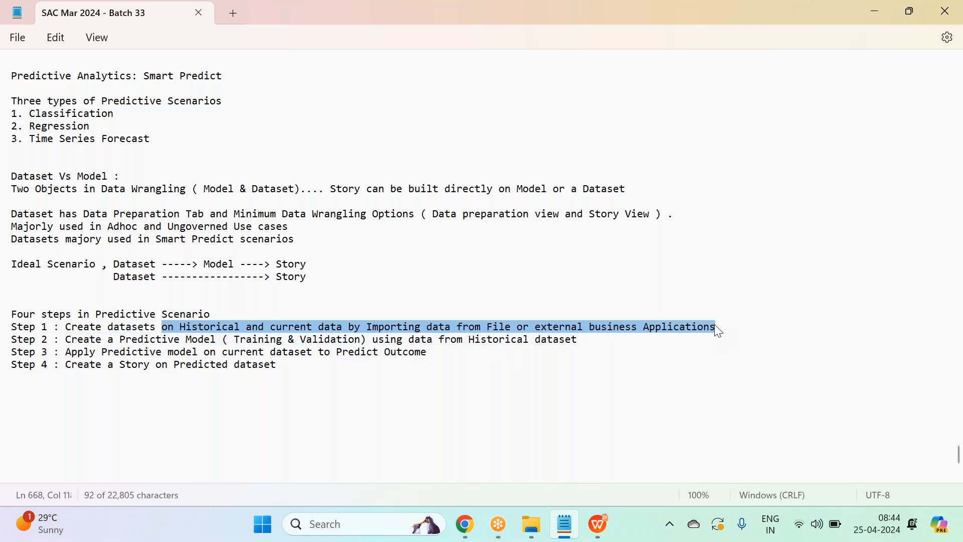
drag(84, 341, 586, 346)
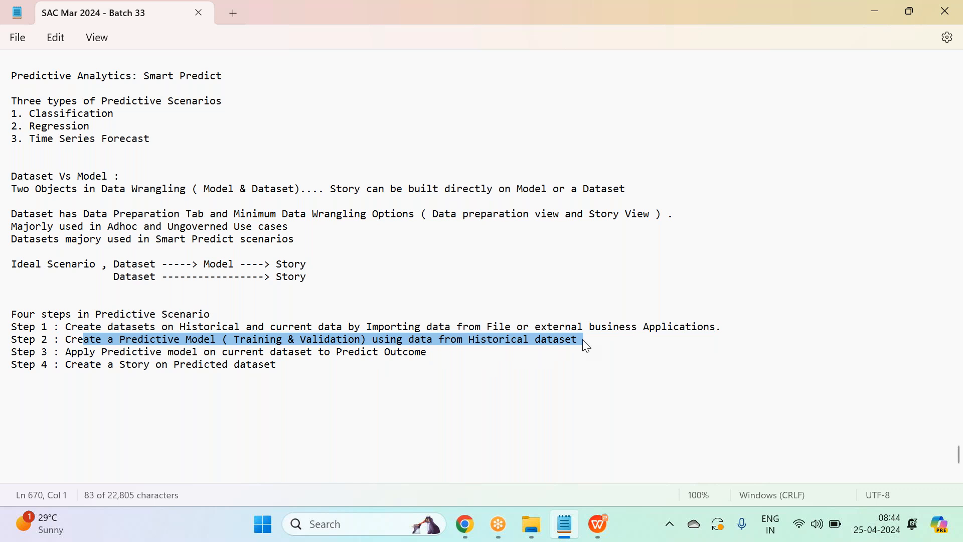
click(583, 339)
drag(90, 351, 440, 365)
click(436, 357)
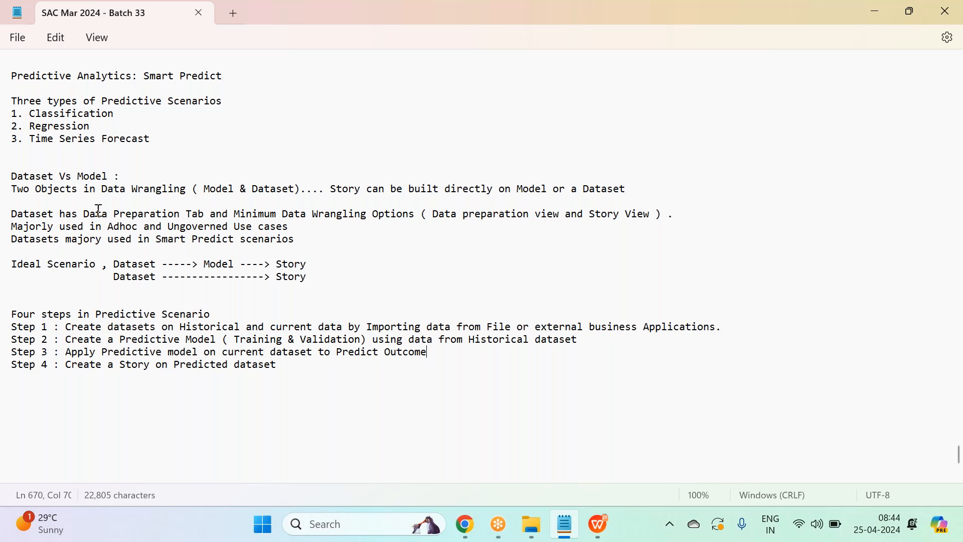
Highlight Regression in the list of predictive scenario types and save the notes
click(101, 129)
drag(29, 125, 126, 126)
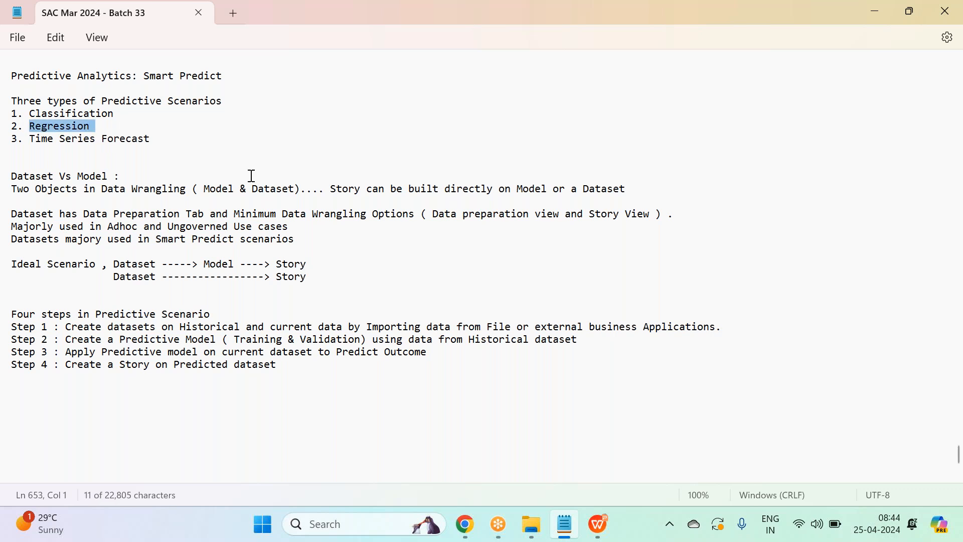
scroll(275, 206, up, 4)
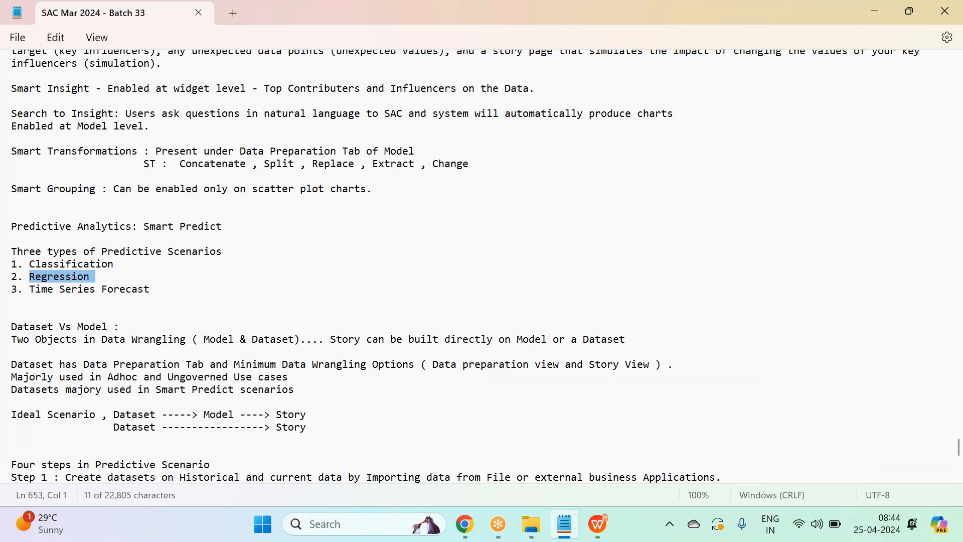
click(18, 37)
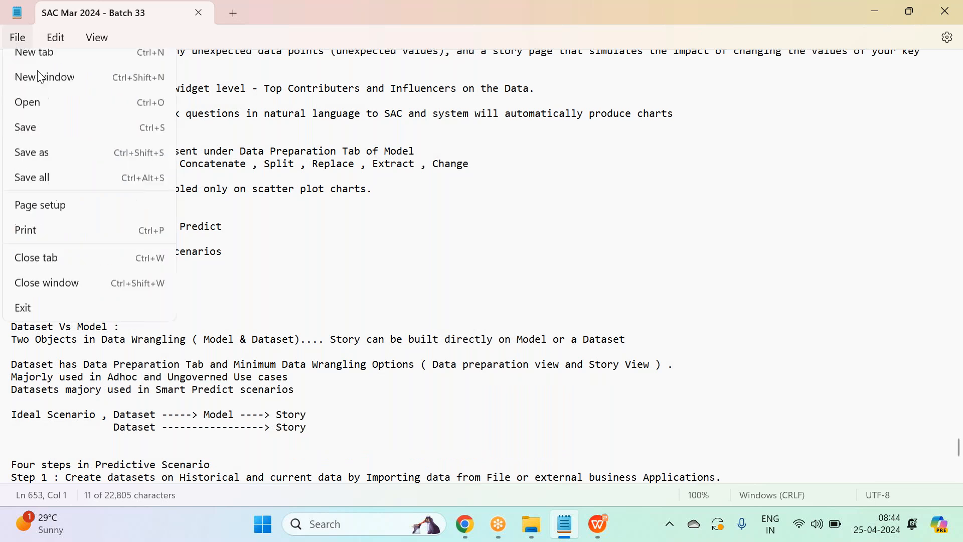
click(74, 134)
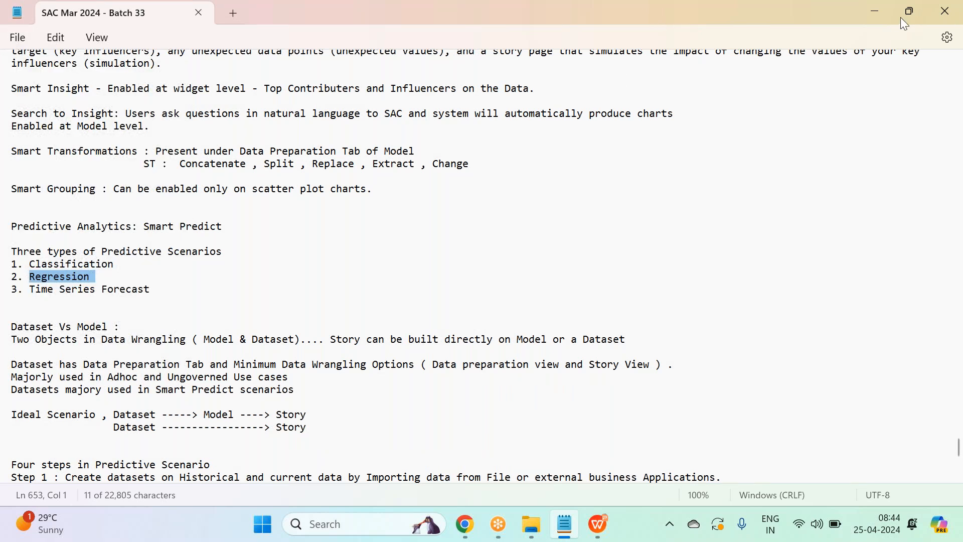